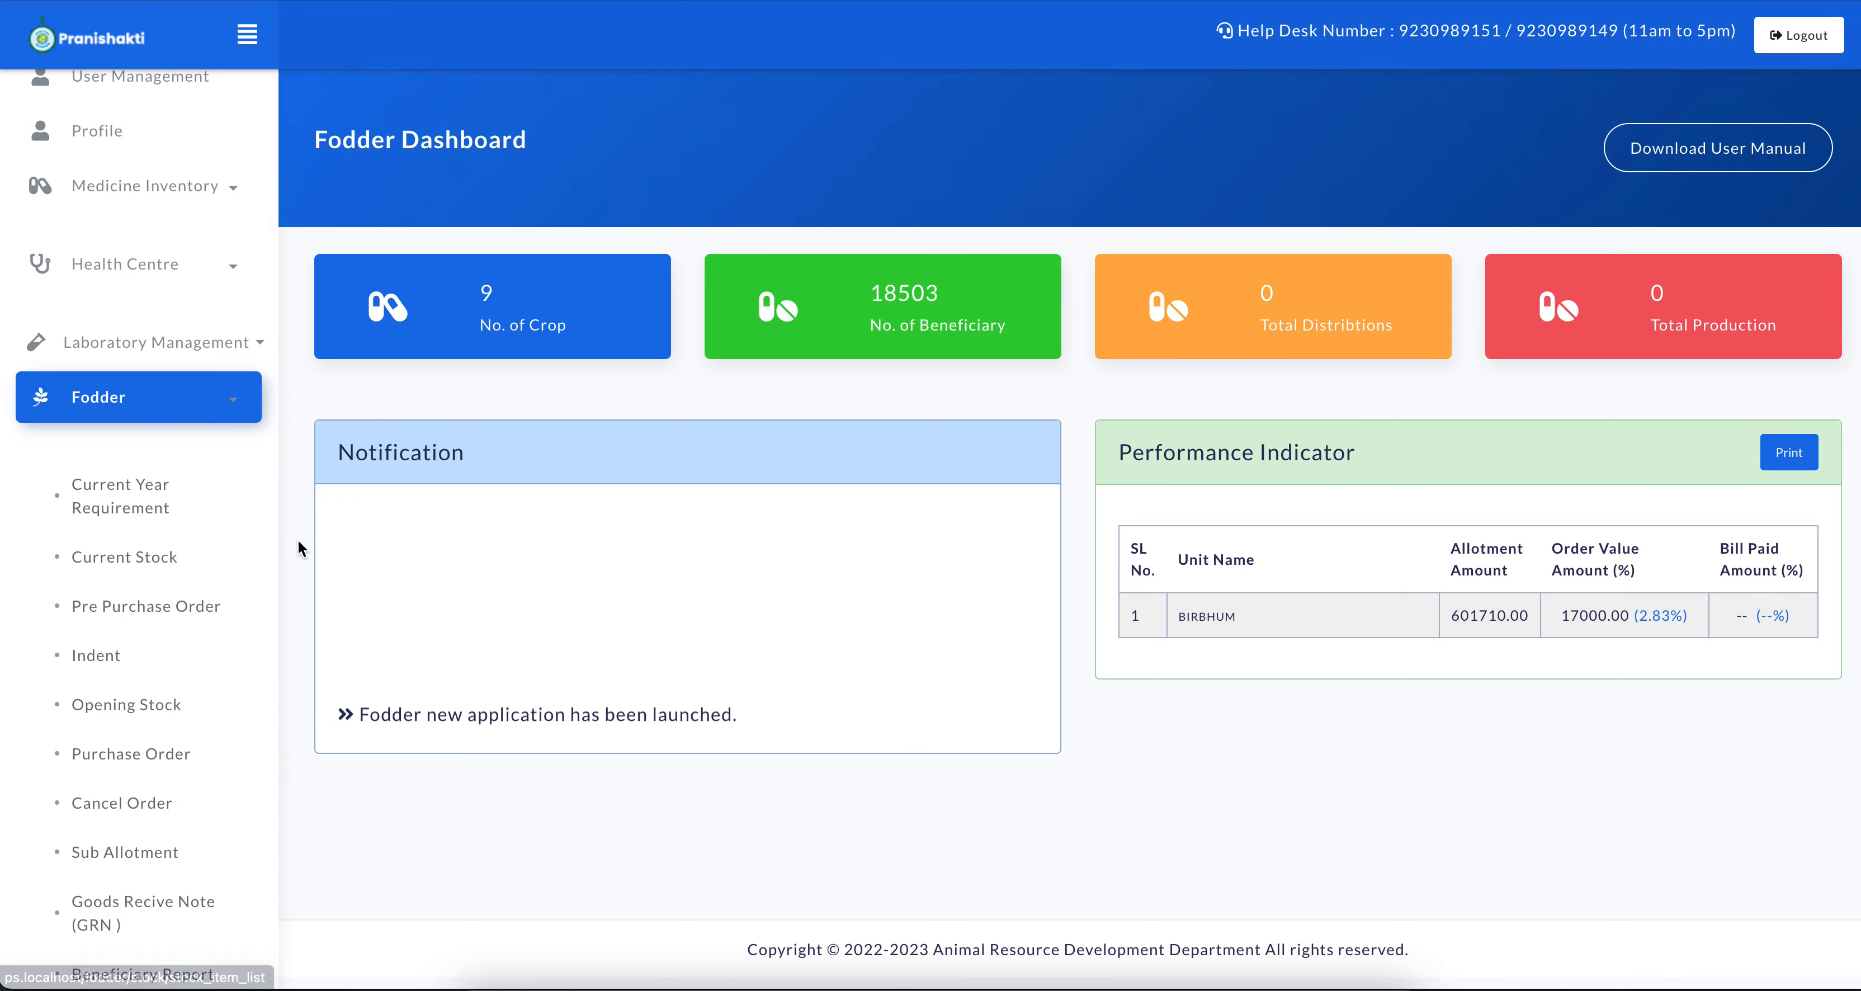
Open the fodder Pre Purchase Order entry form and look over its fields
left_click(154, 598)
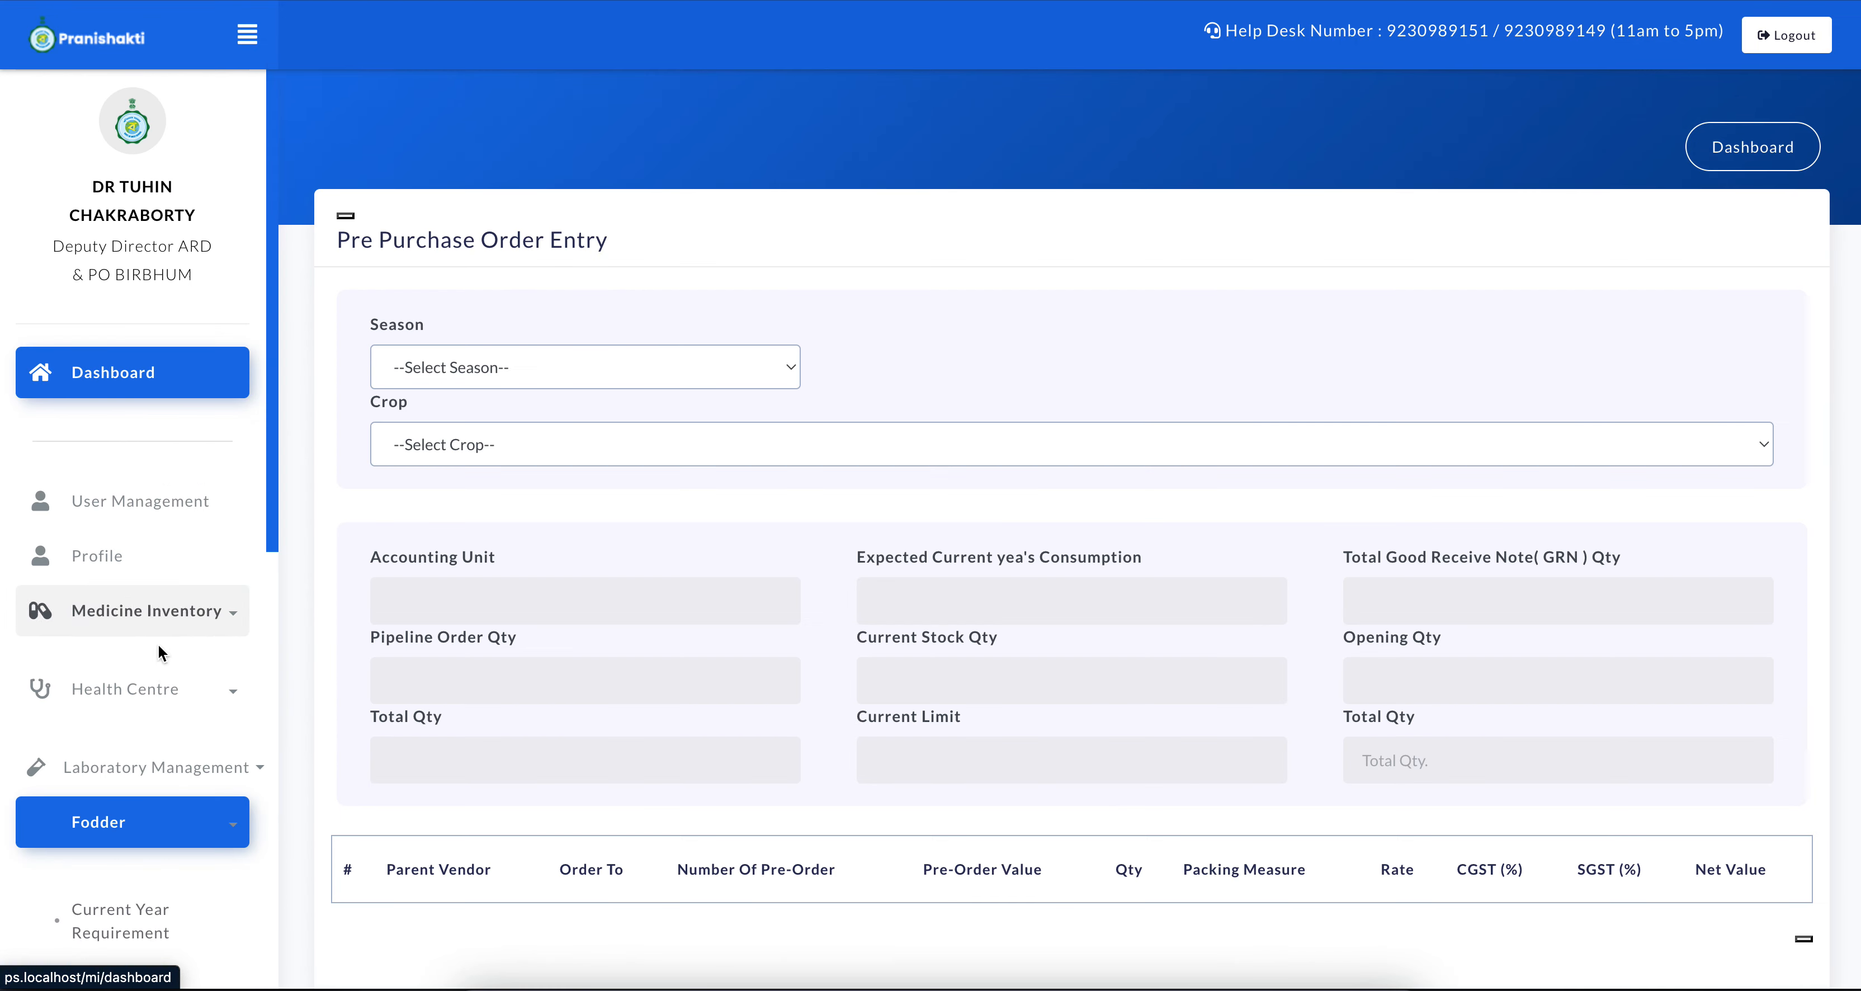
scroll(445, 676, "down", 3)
scroll(156, 697, "down", 5)
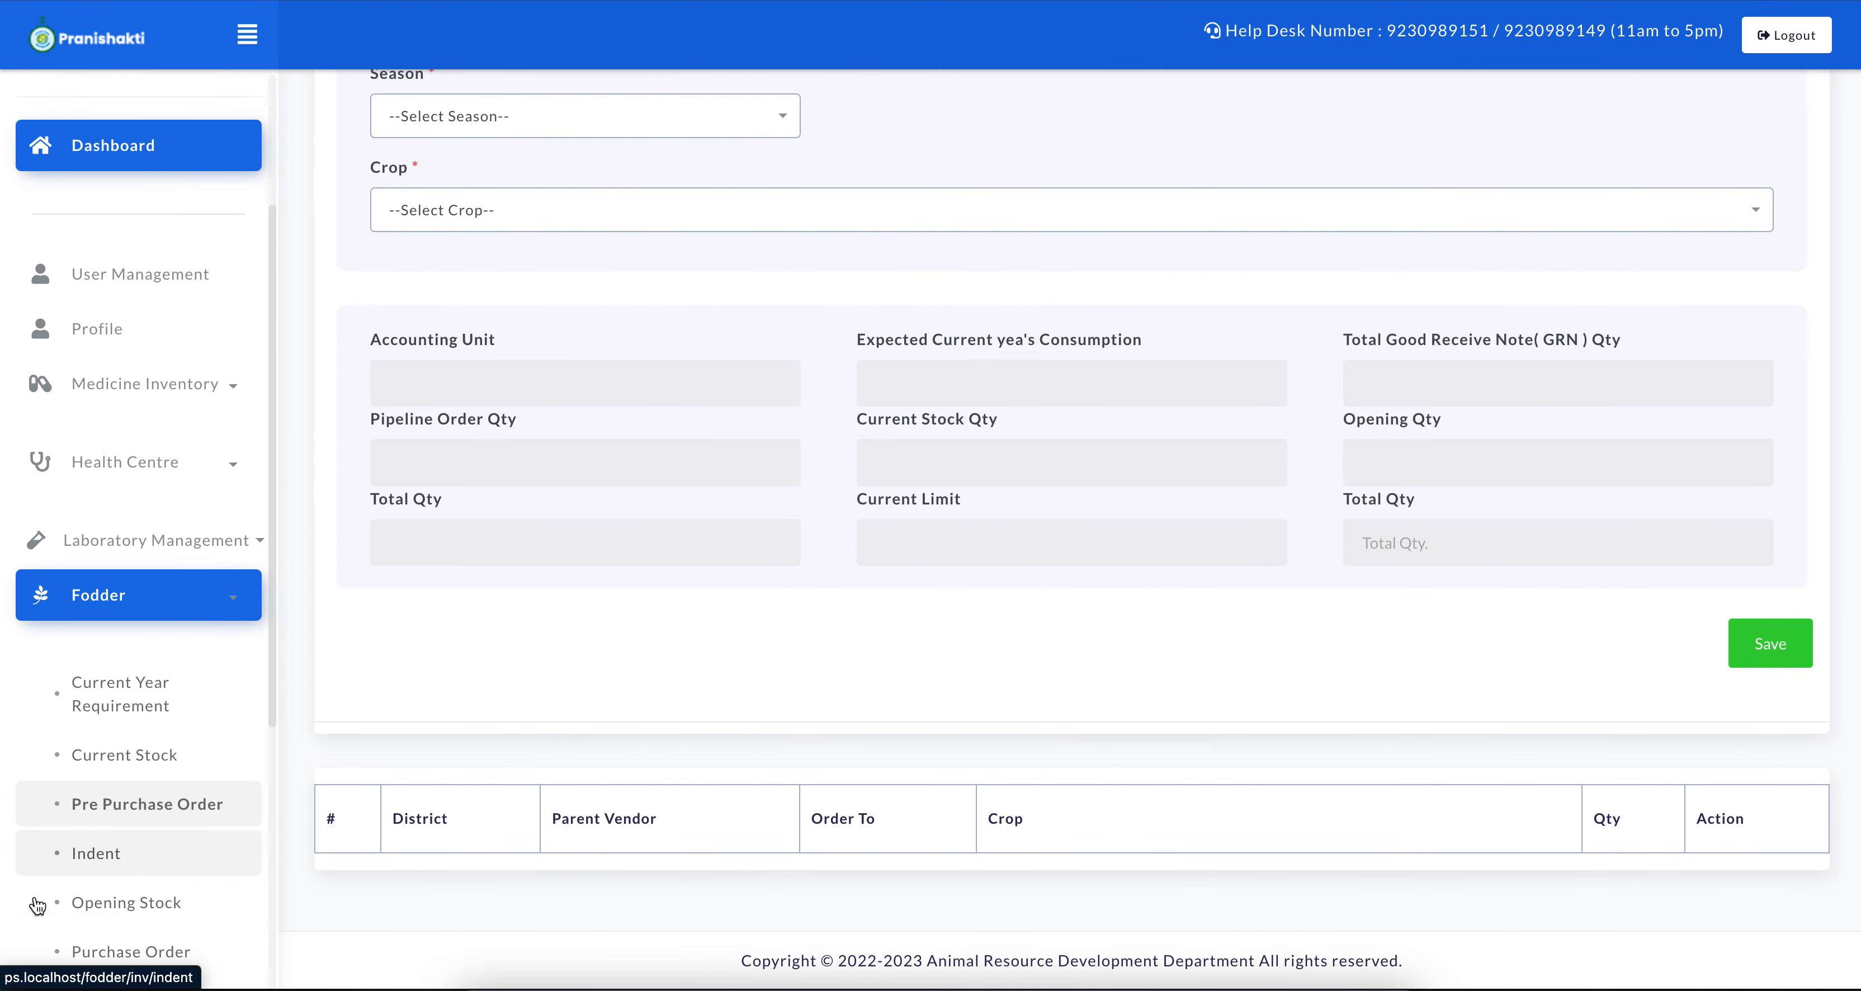
Open the fodder Purchase Order page and review the existing orders below the entry form
left_click(156, 697)
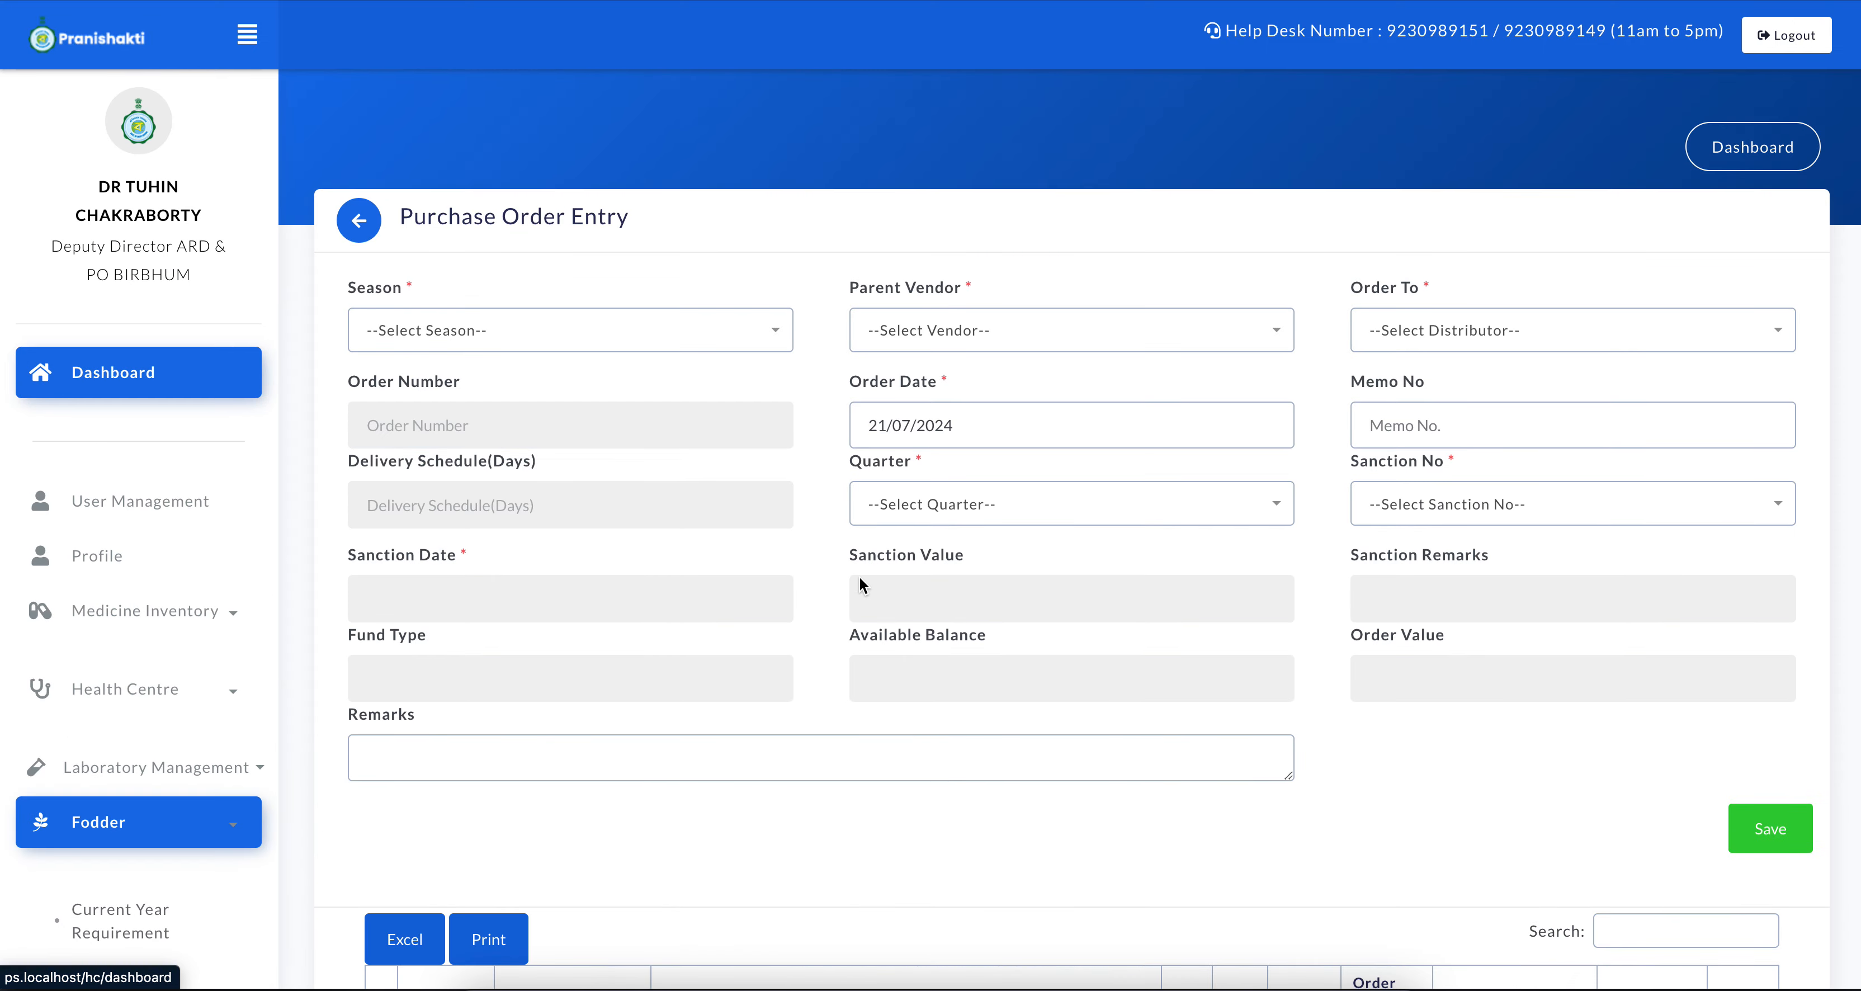
scroll(859, 577, "down", 5)
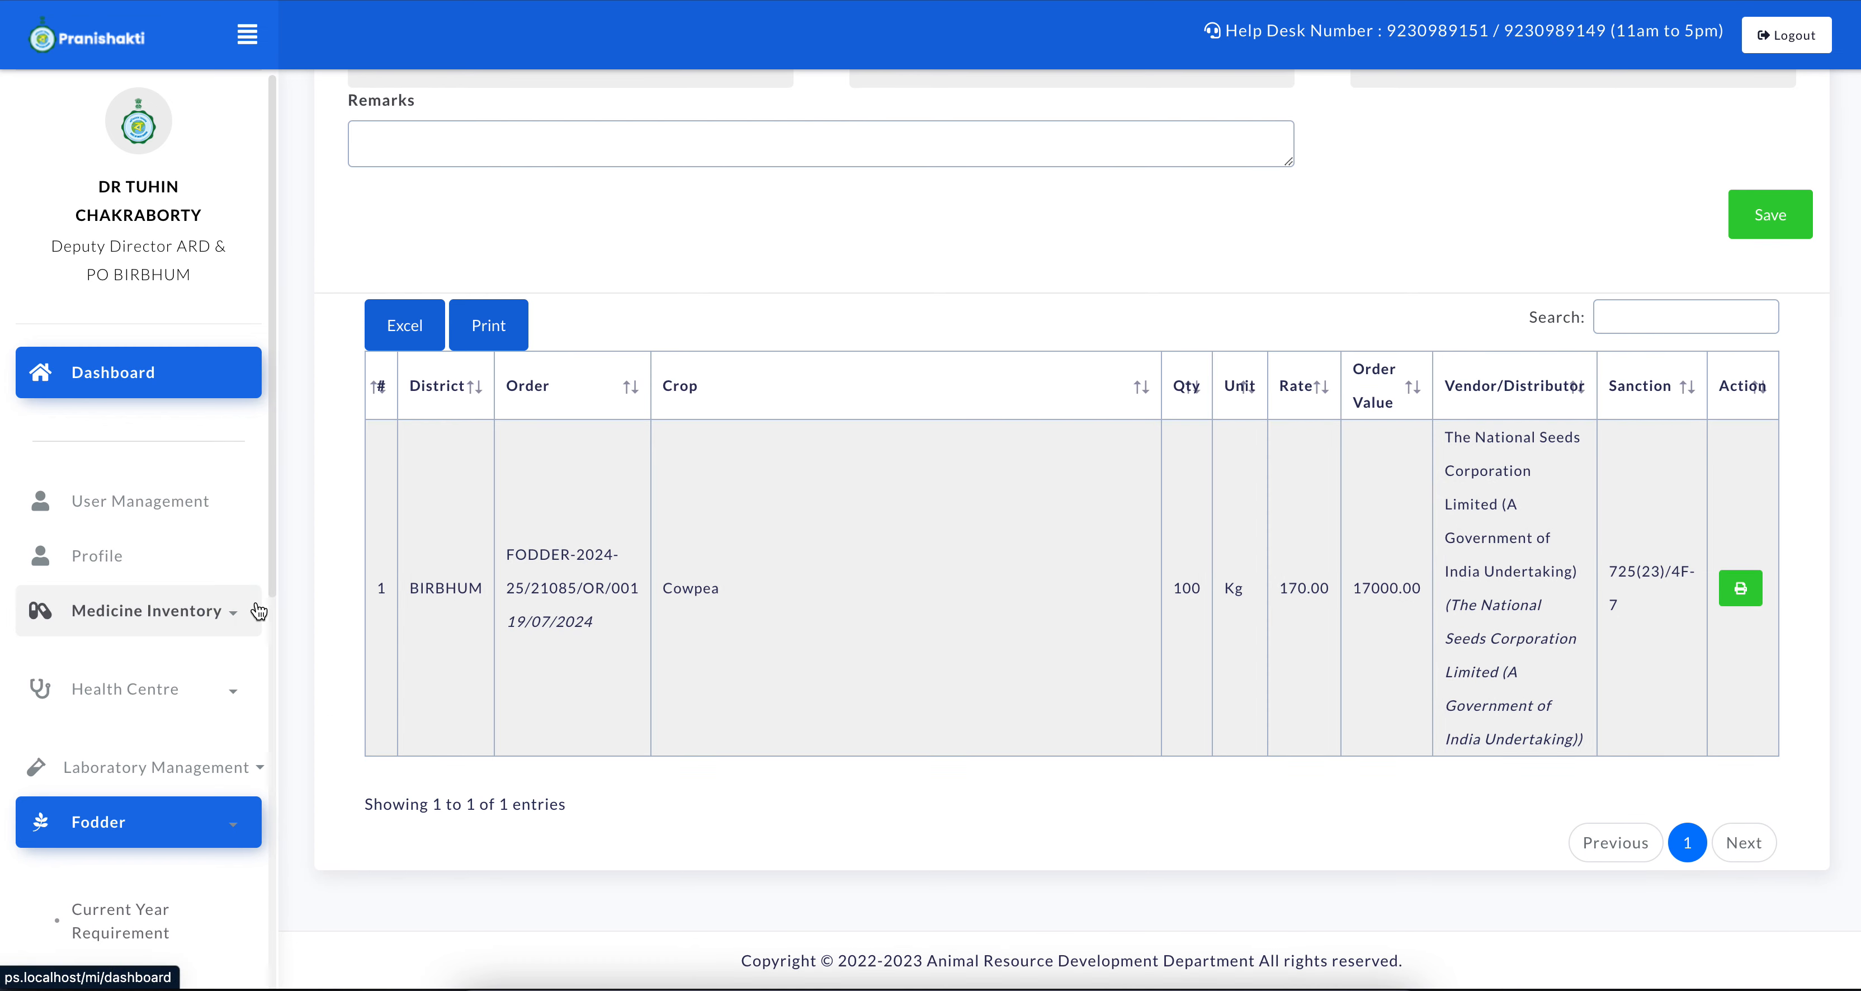
scroll(259, 611, "up", 2)
Open the fodder Current Year Requirement form and choose Fodder Maize as the crop
scroll(116, 284, "down", 3)
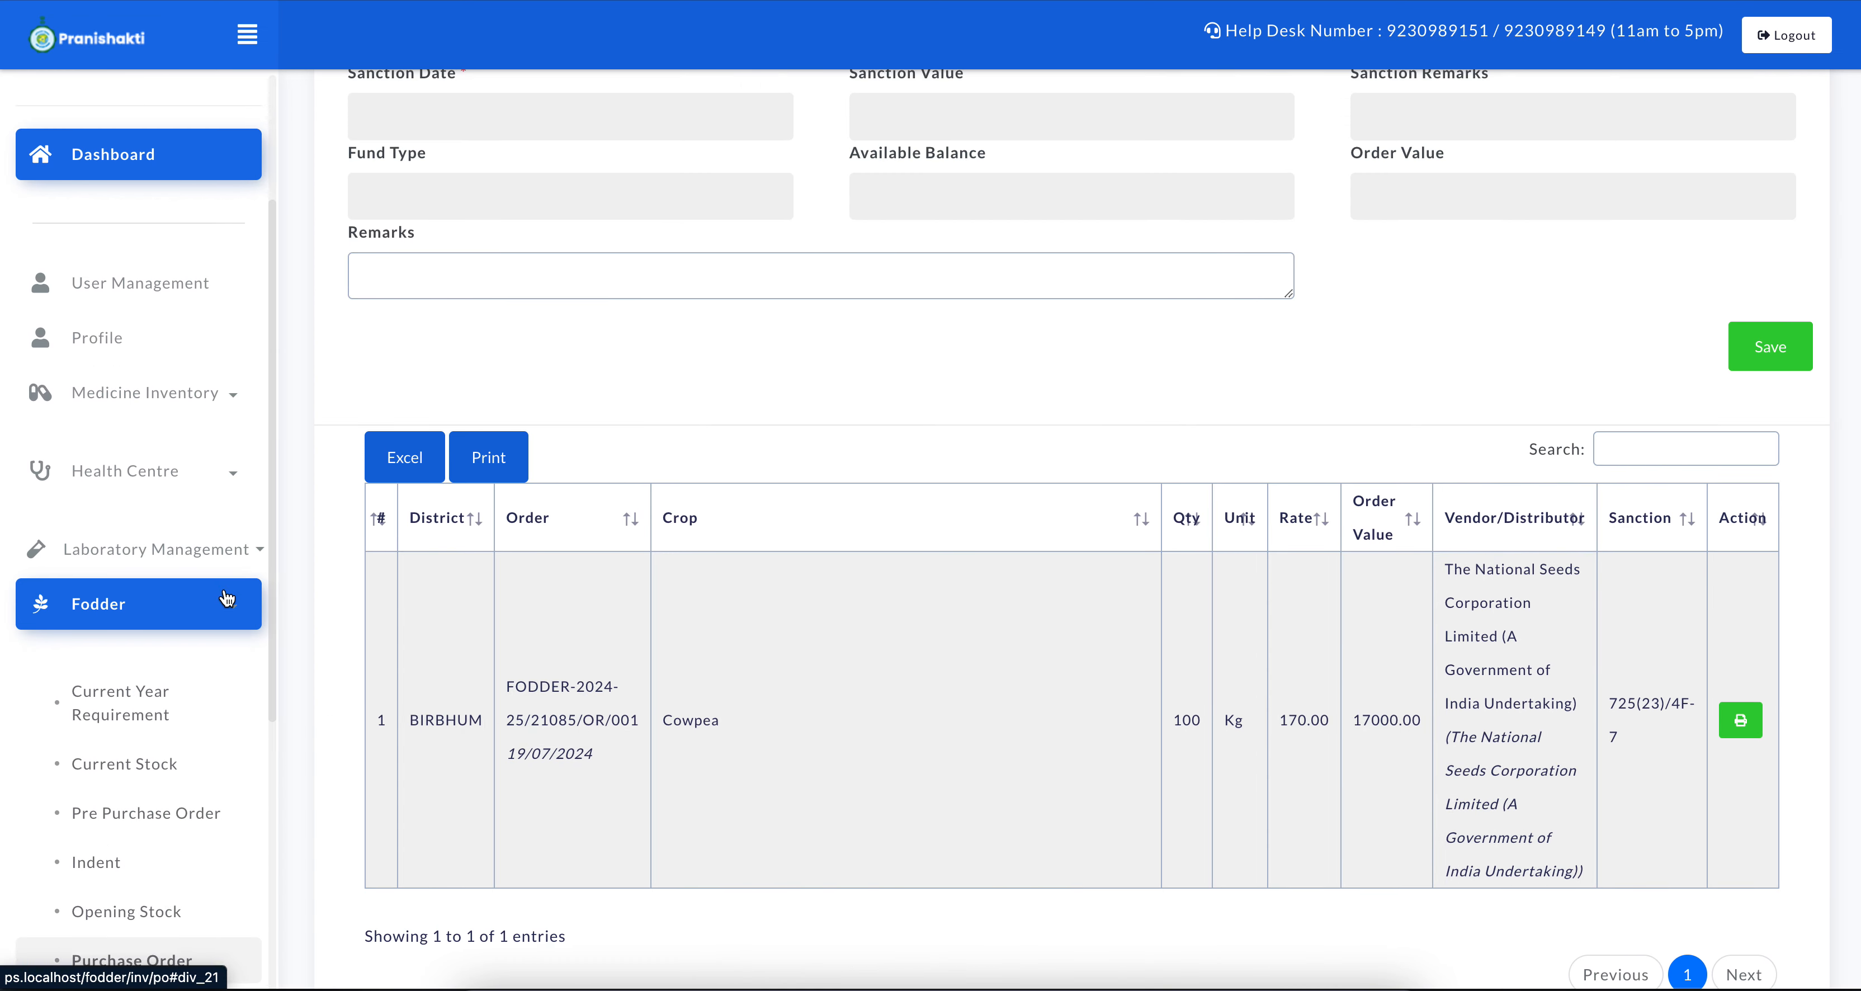
left_click(137, 698)
left_click(499, 332)
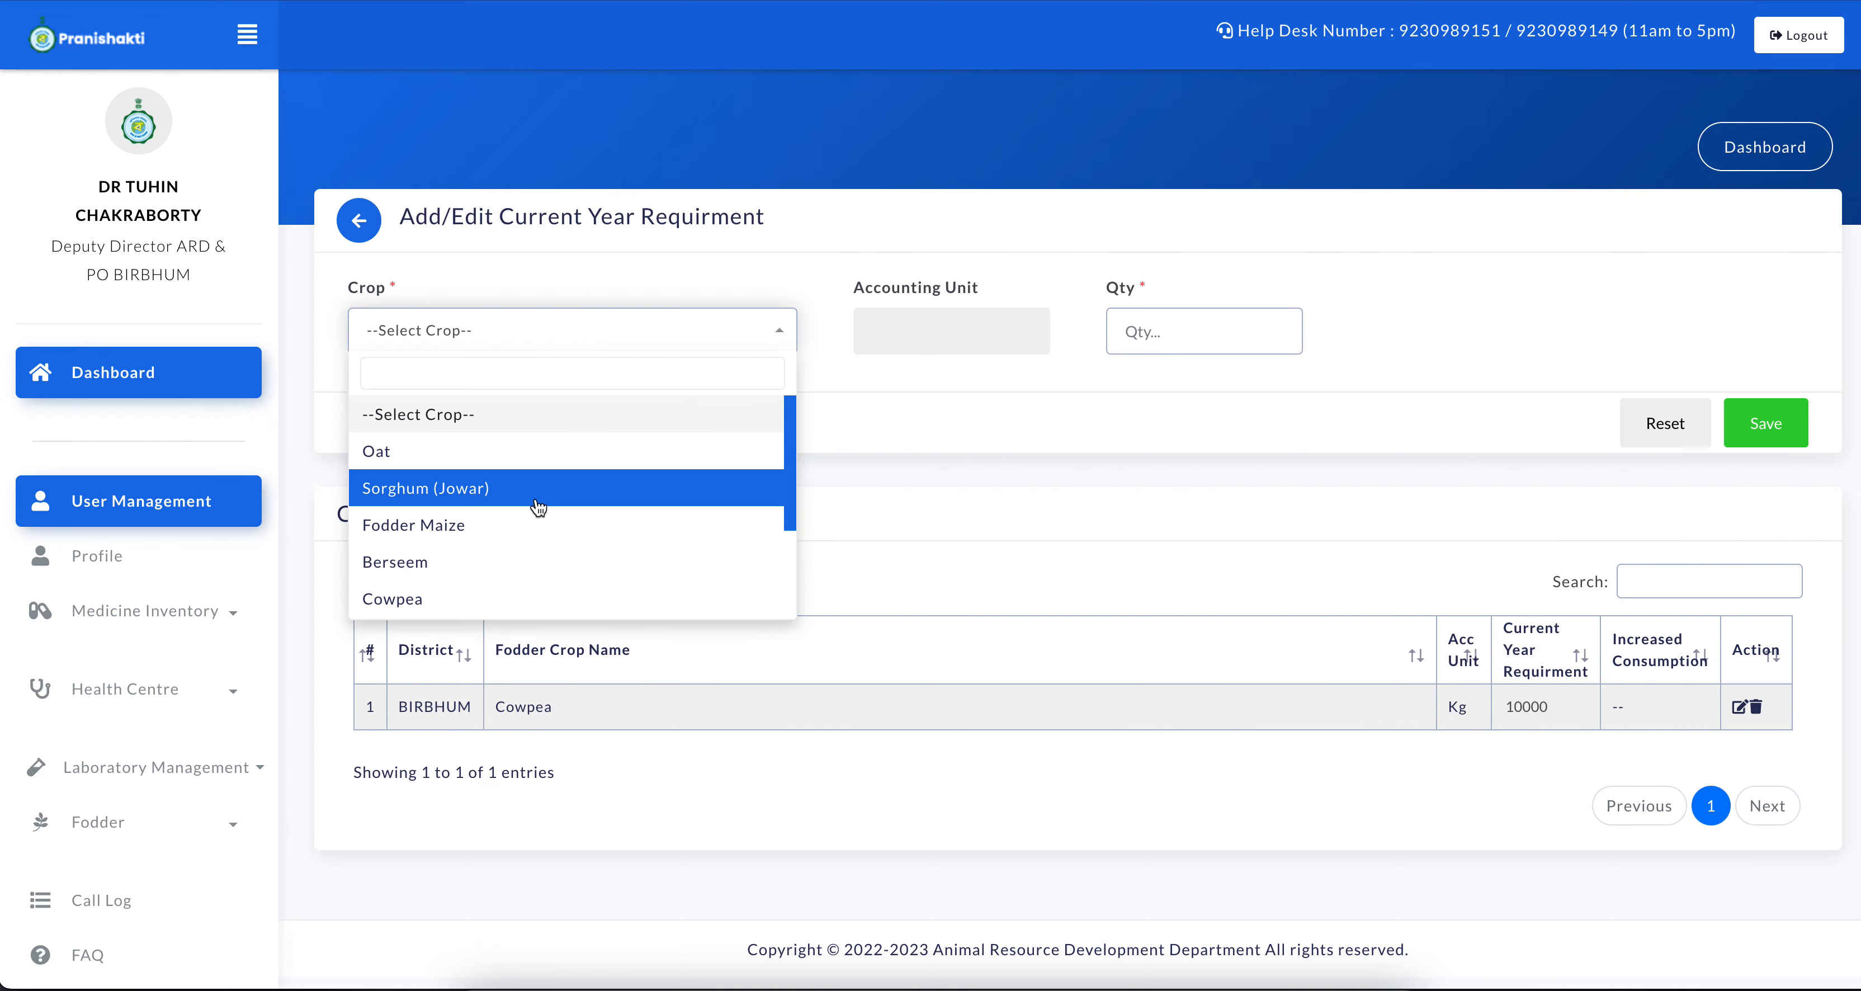
scroll(499, 549, "down", 1)
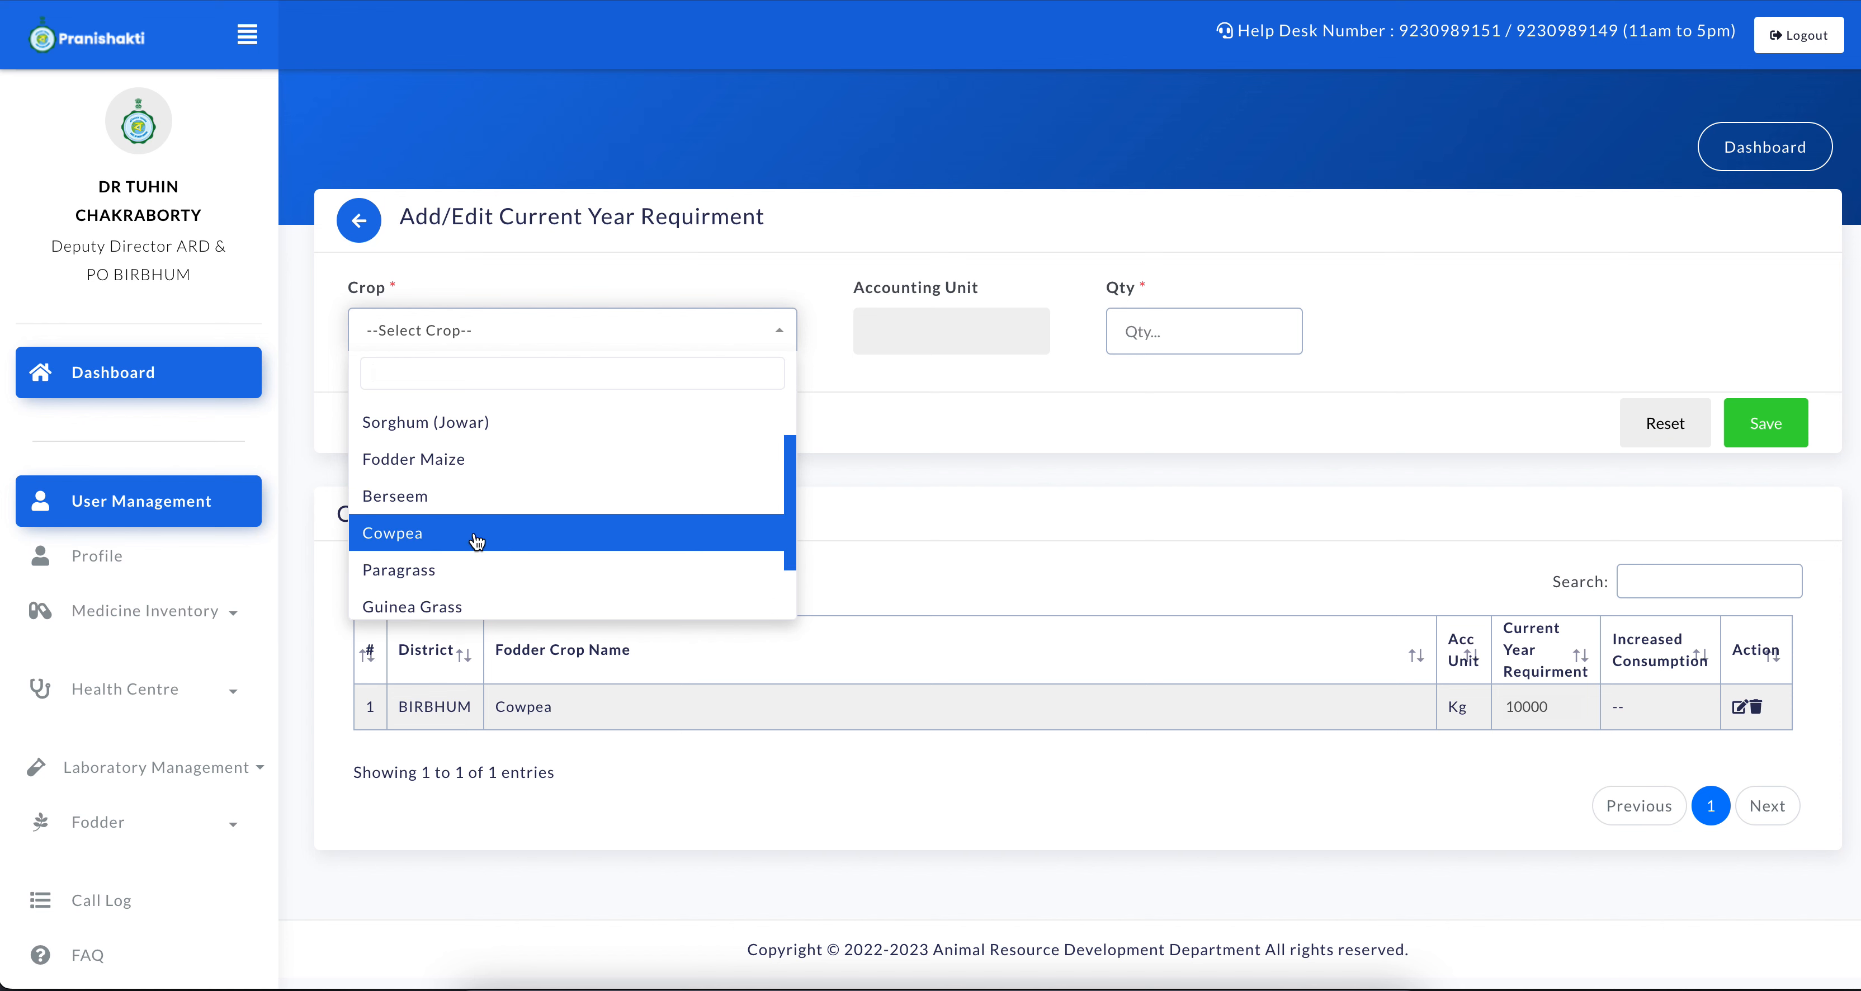
left_click(445, 463)
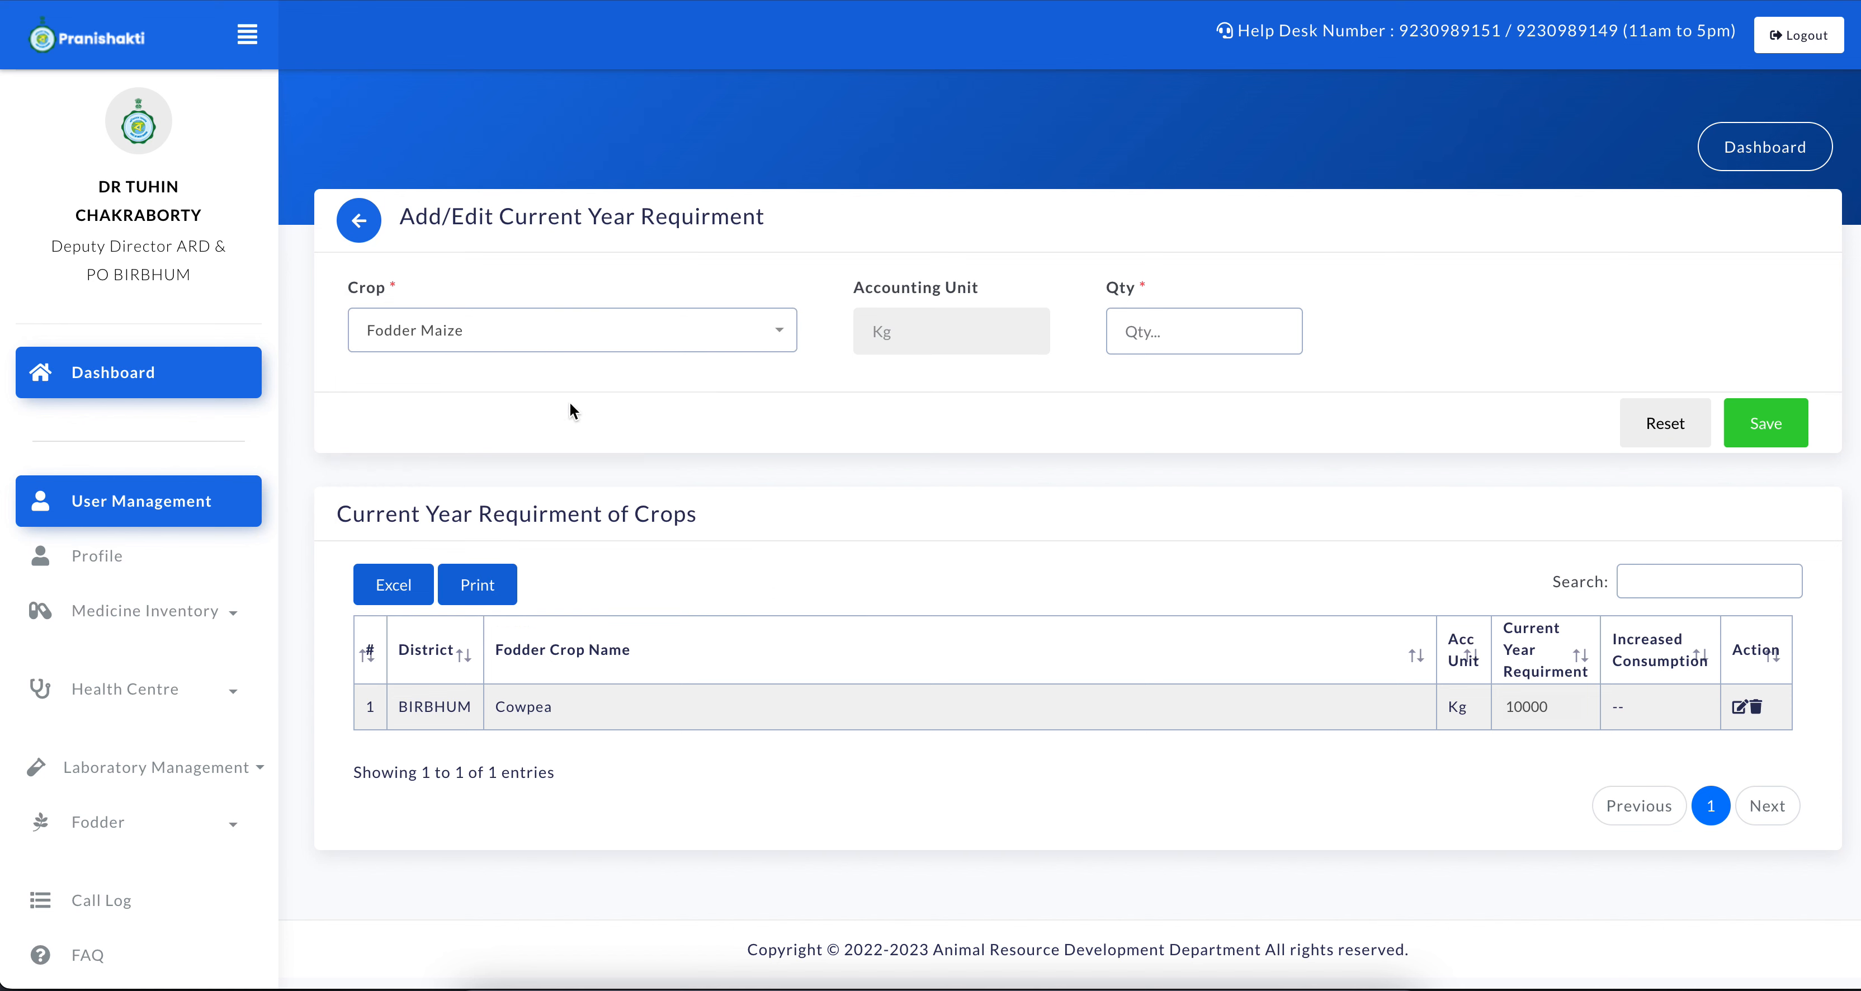
Set the Fodder Maize requirement quantity to 20000 and save the entry
left_click(1153, 334)
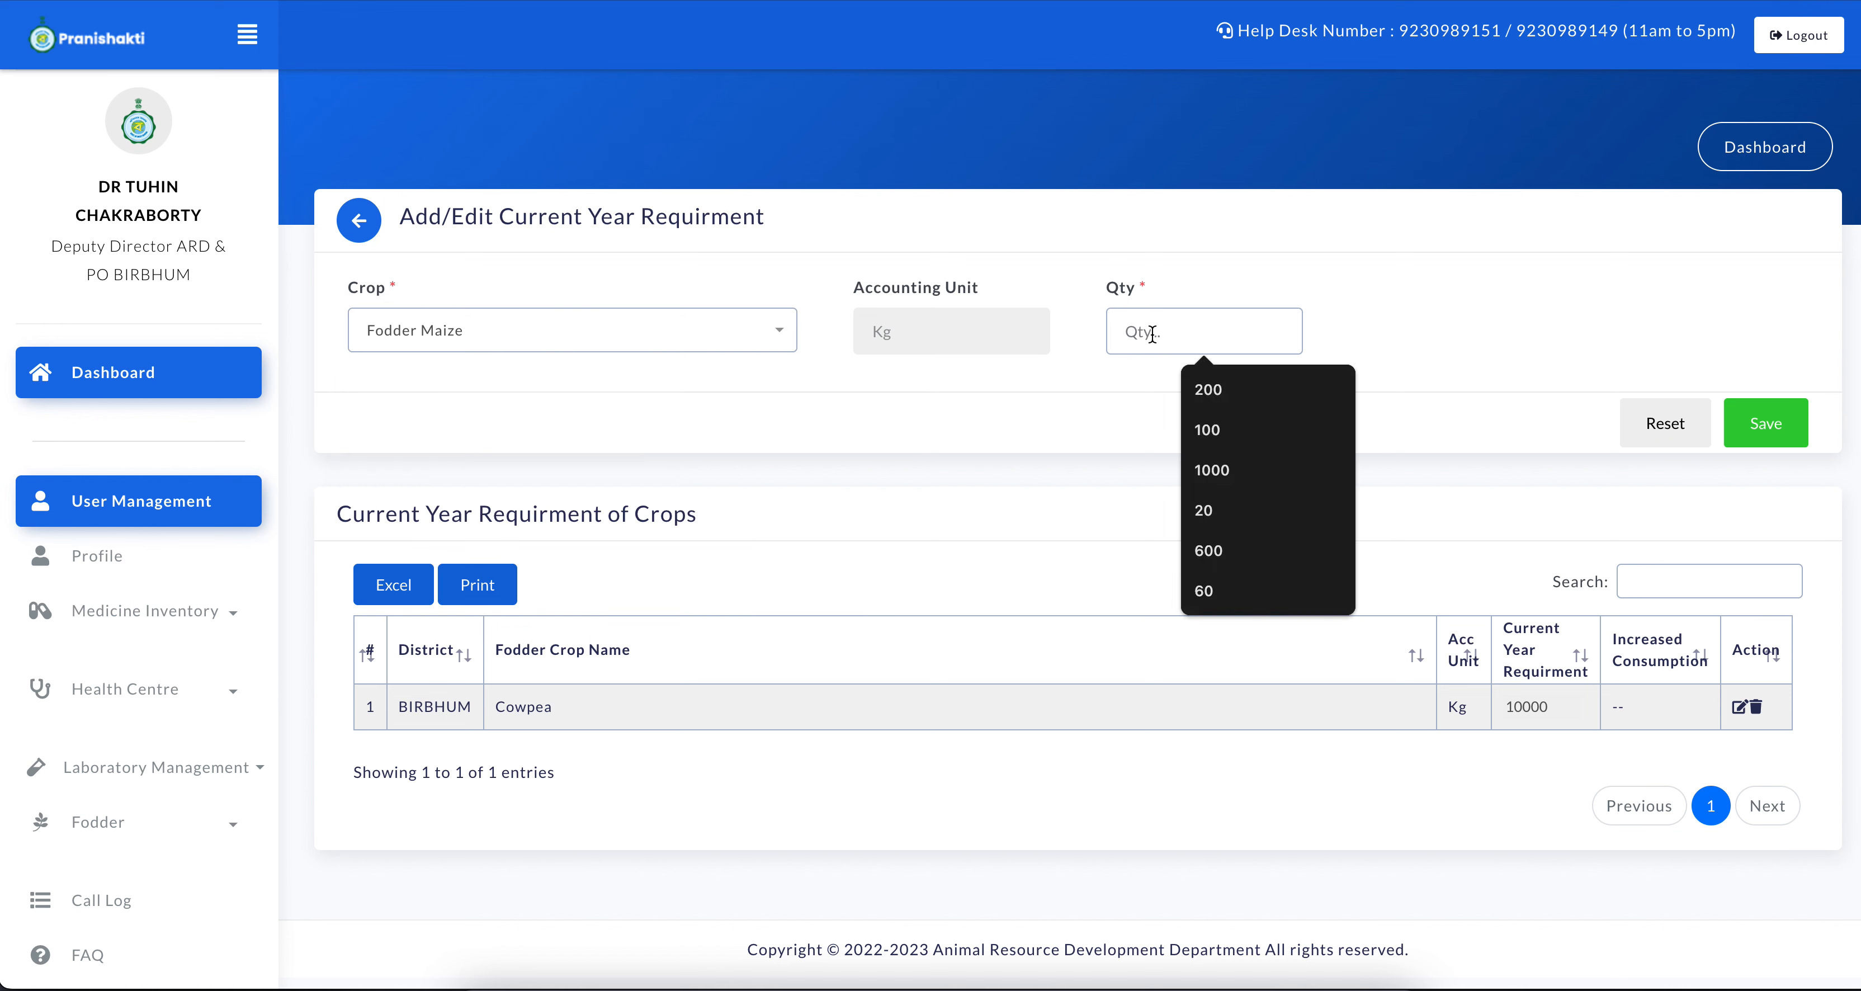
type("200")
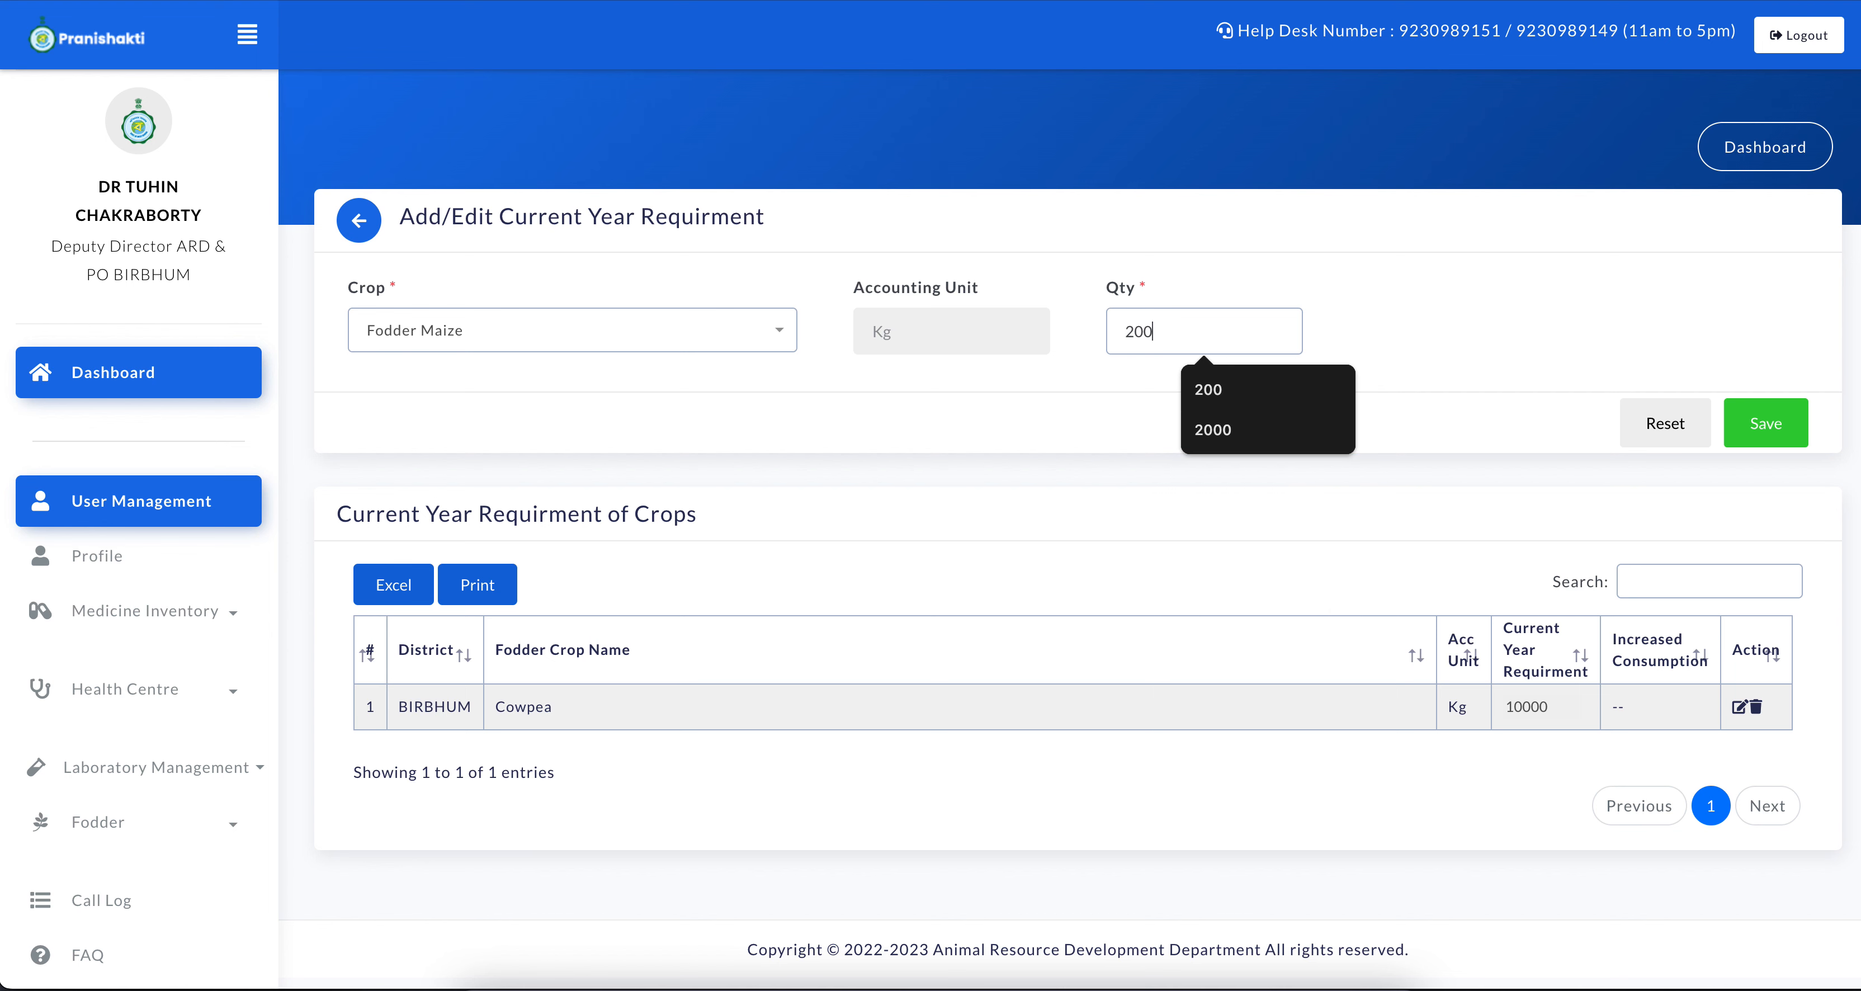
type("00")
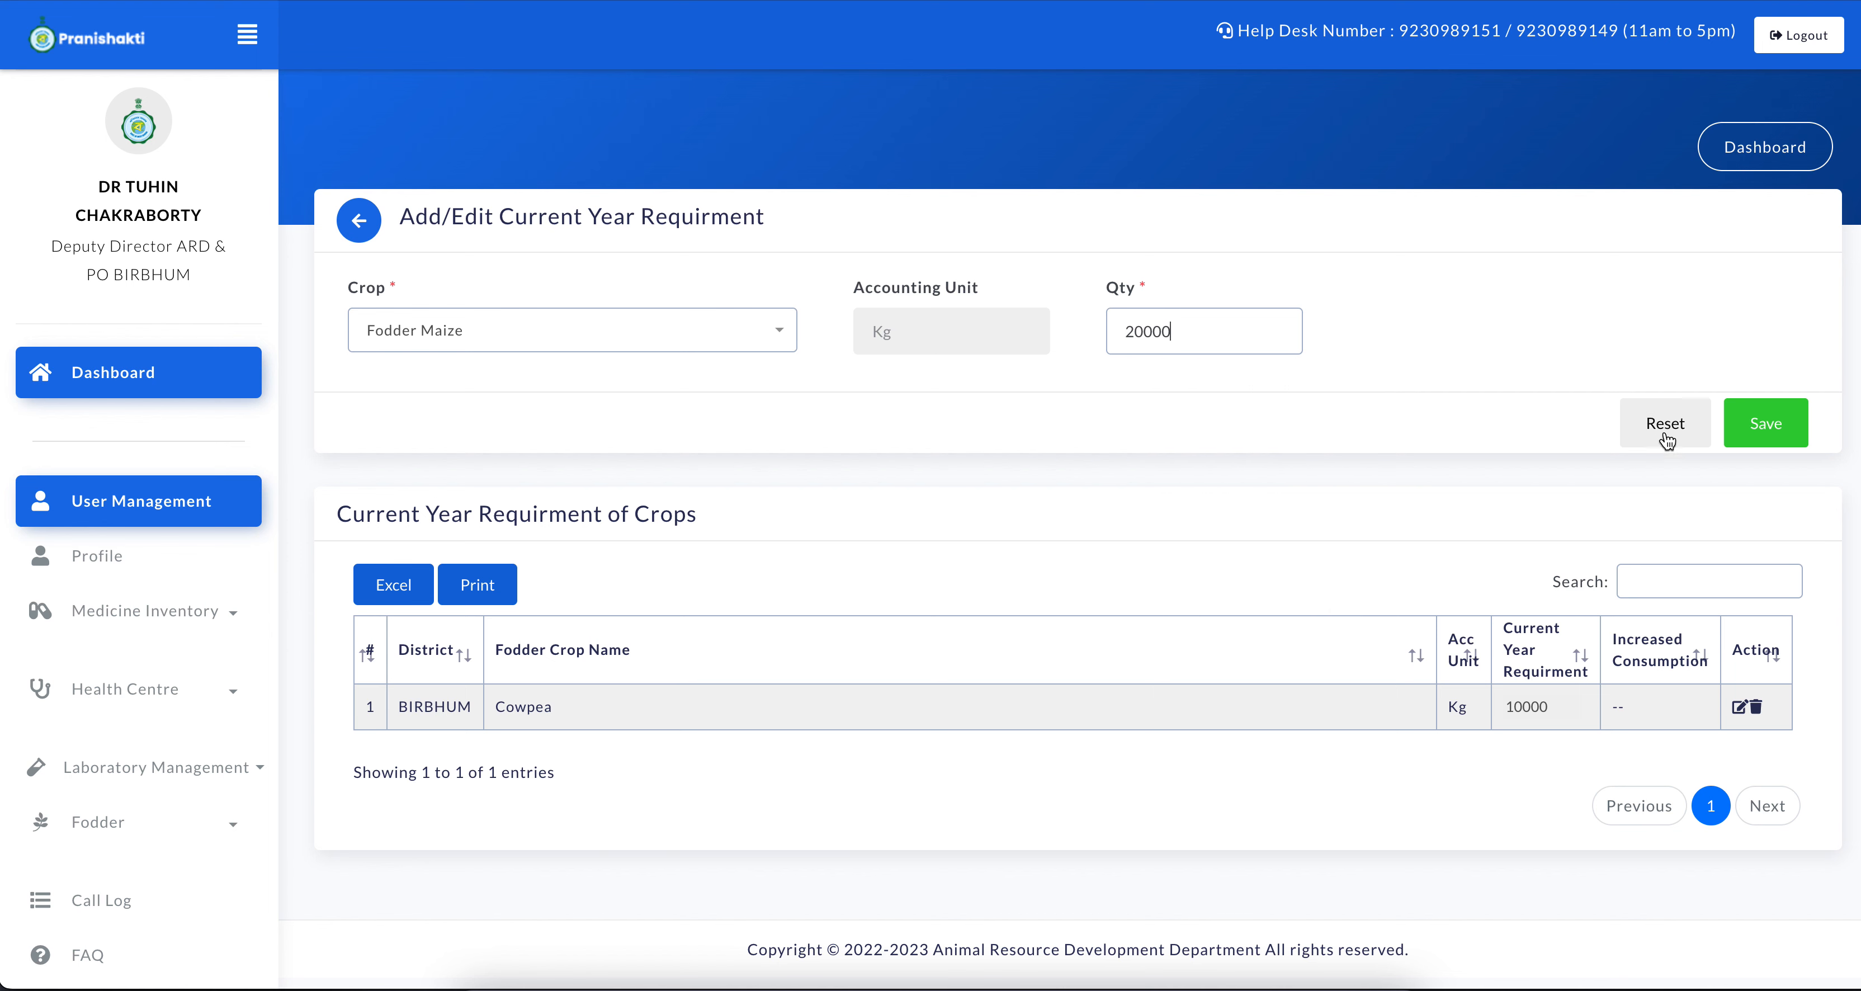
left_click(1758, 424)
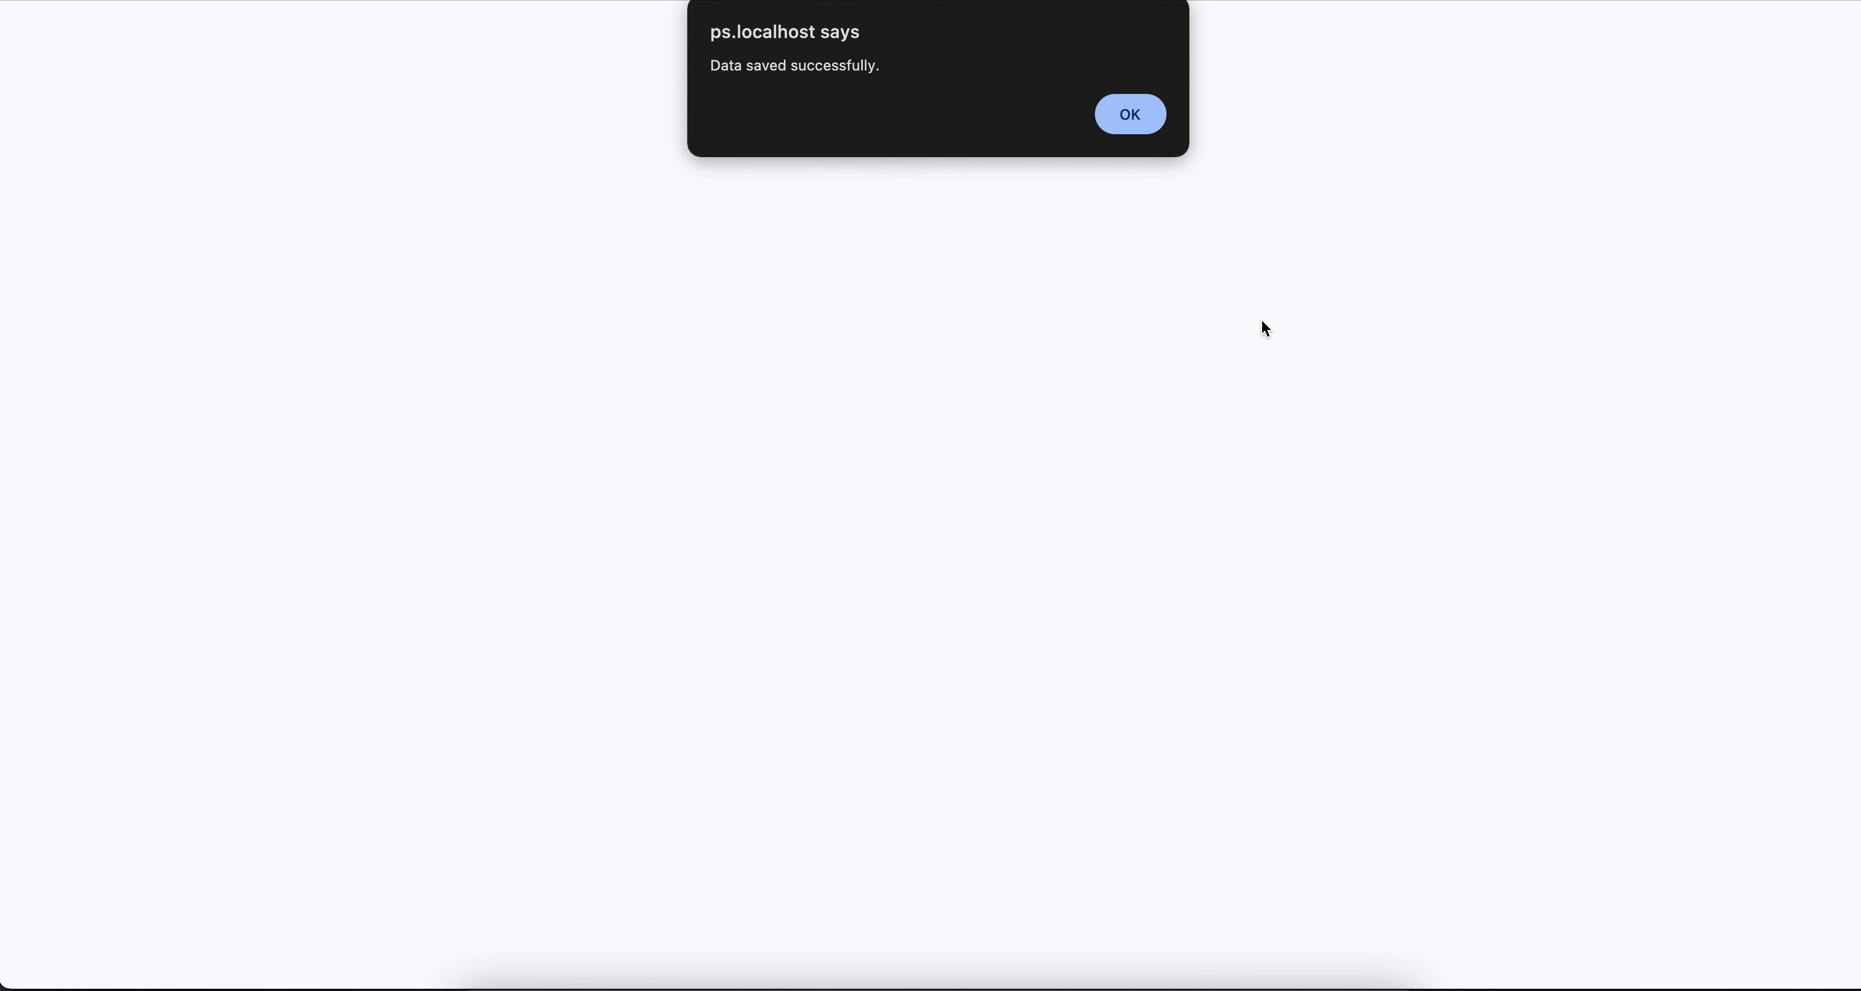
left_click(1116, 101)
Open the fodder Pre Purchase Order form and check the crops on the Current Stock page
scroll(212, 676, "down", 2)
scroll(212, 676, "down", 1)
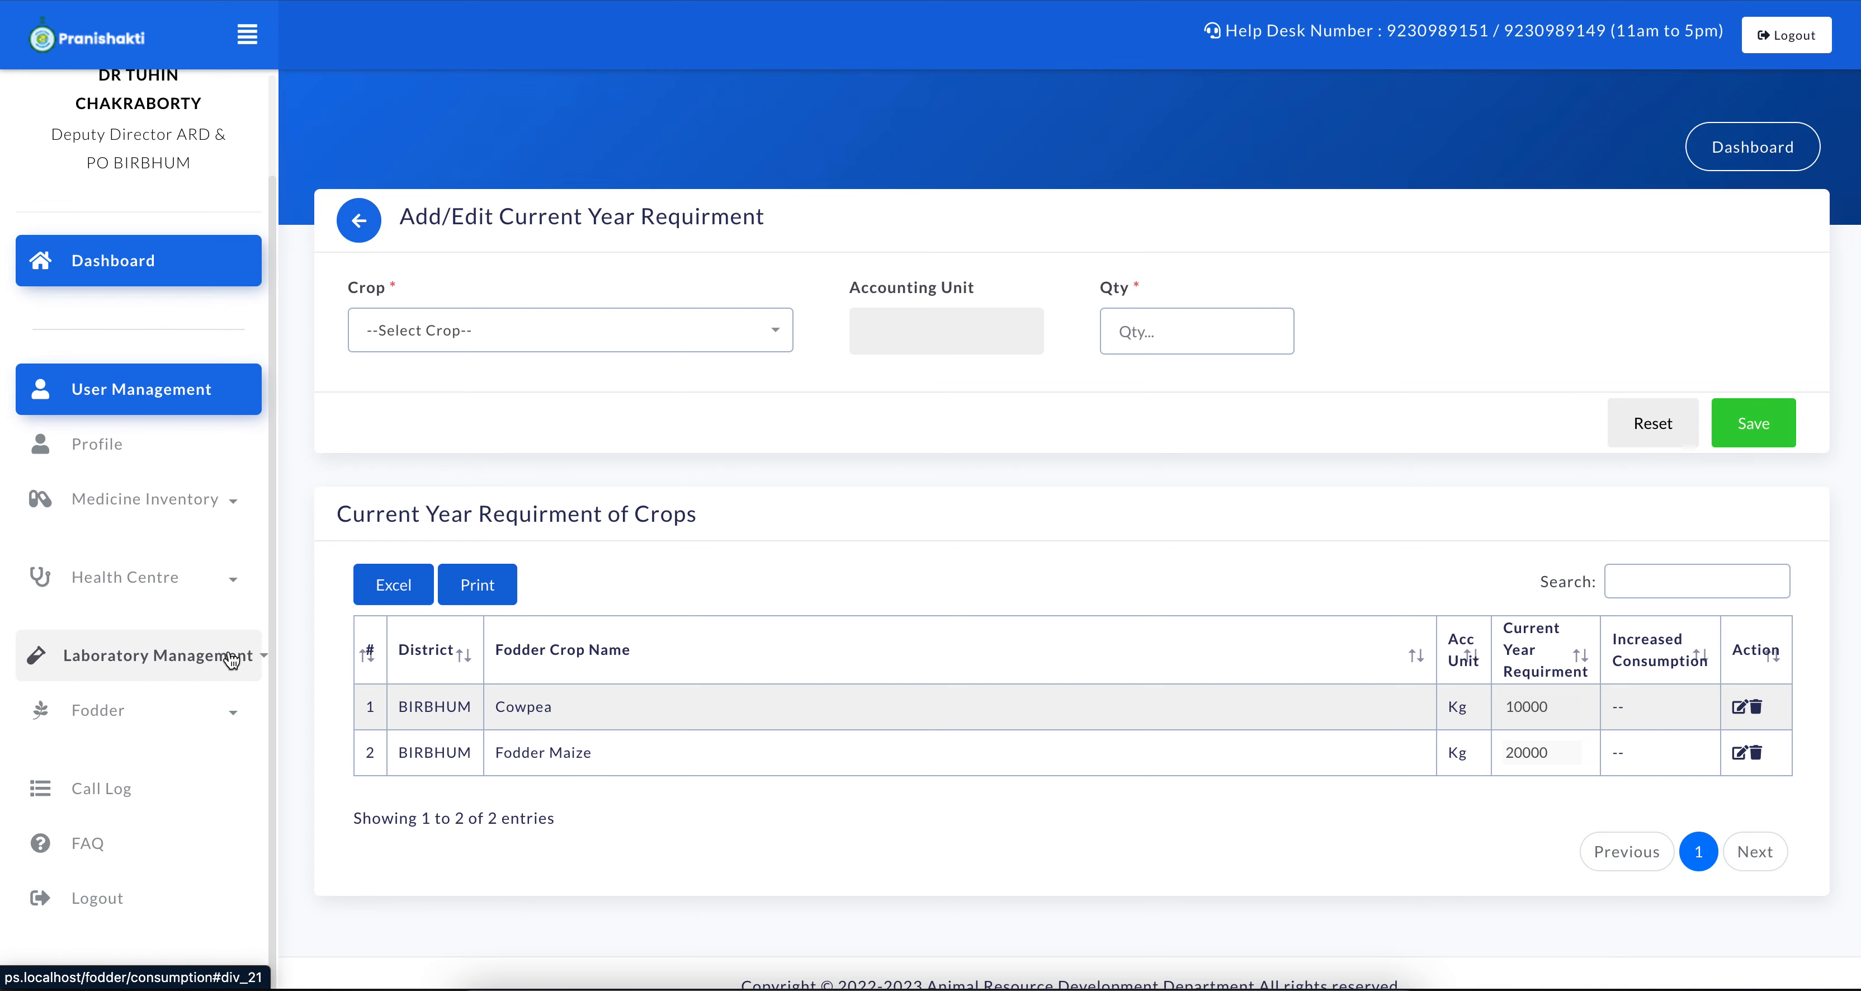
scroll(196, 577, "down", 1)
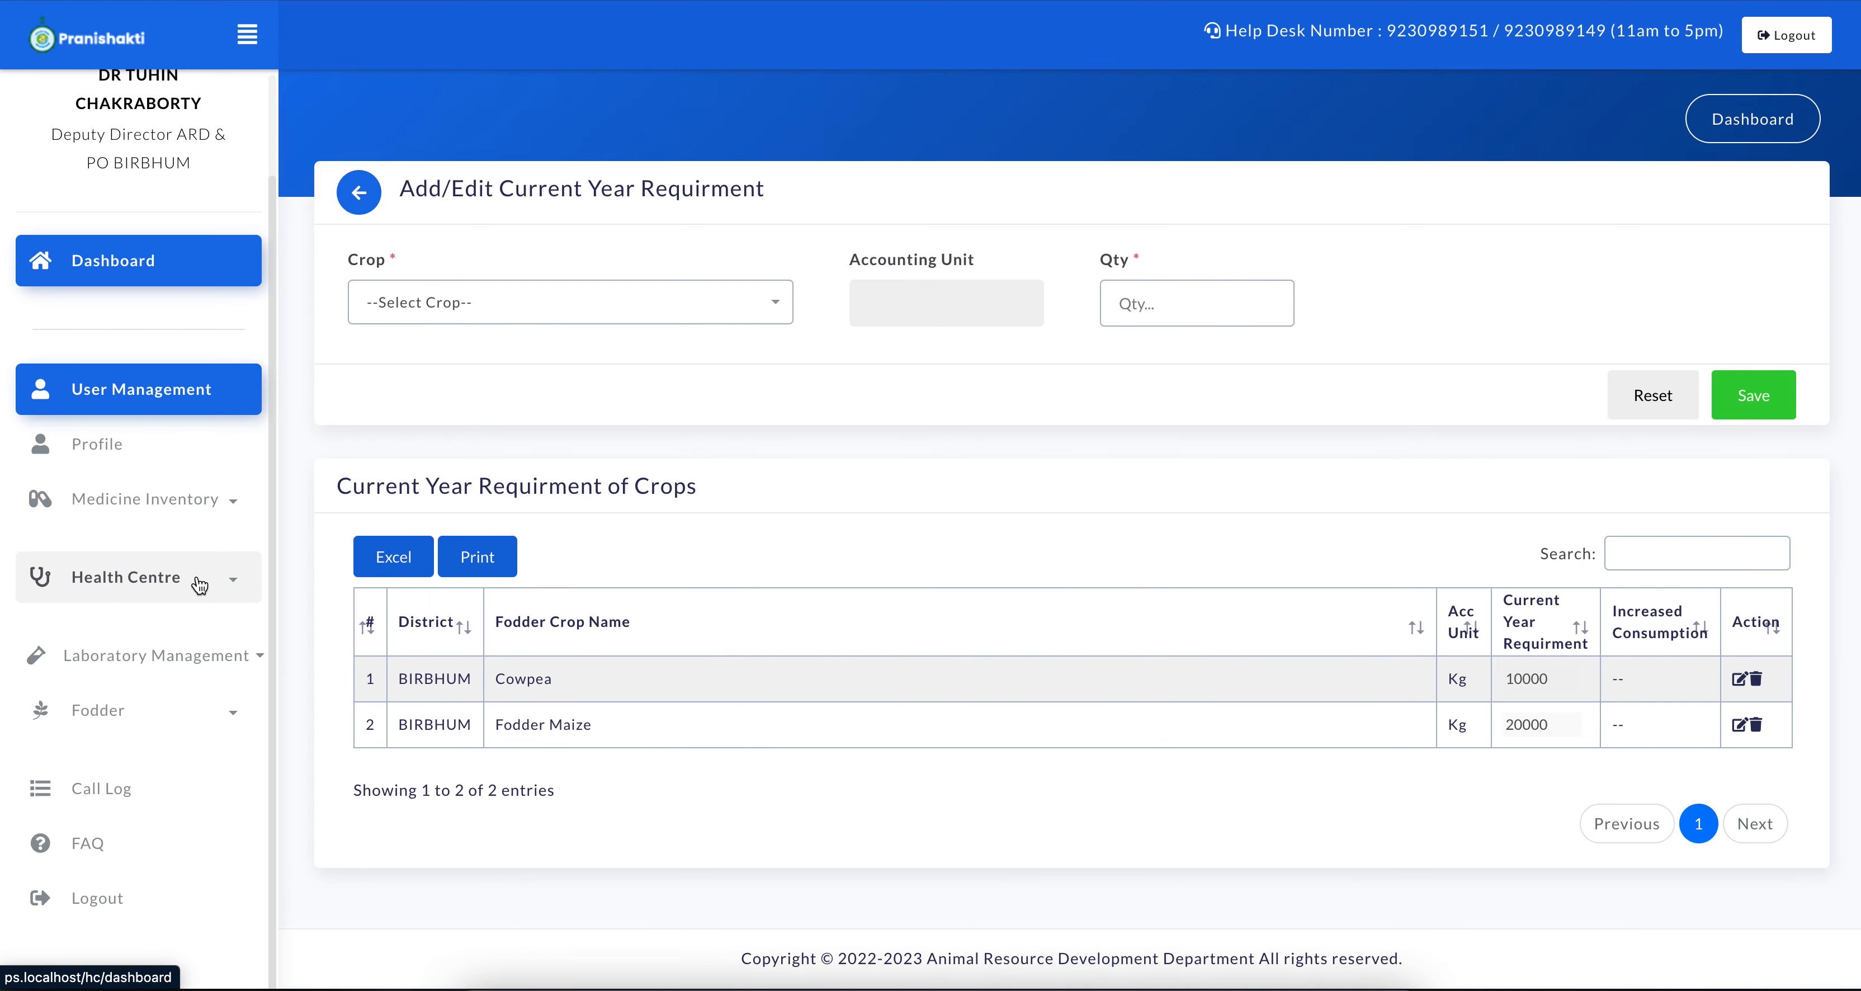
left_click(229, 708)
scroll(230, 708, "down", 3)
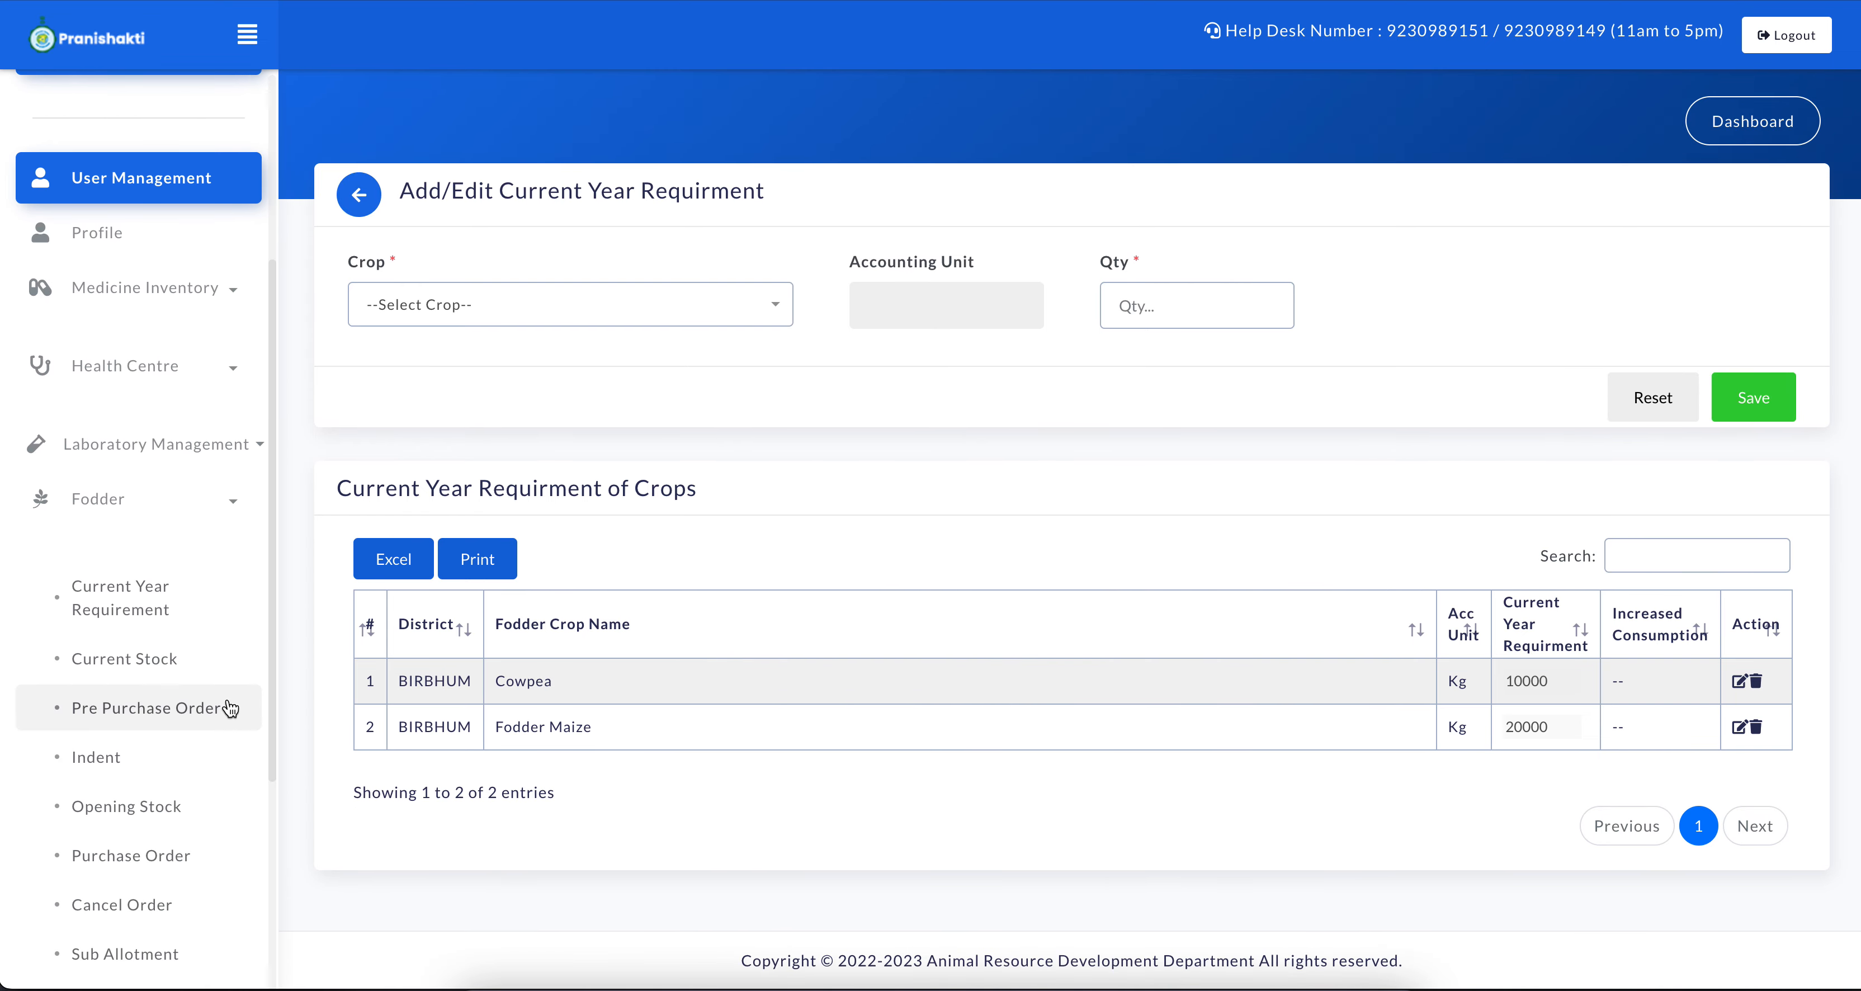
left_click(164, 705)
scroll(212, 859, "down", 3)
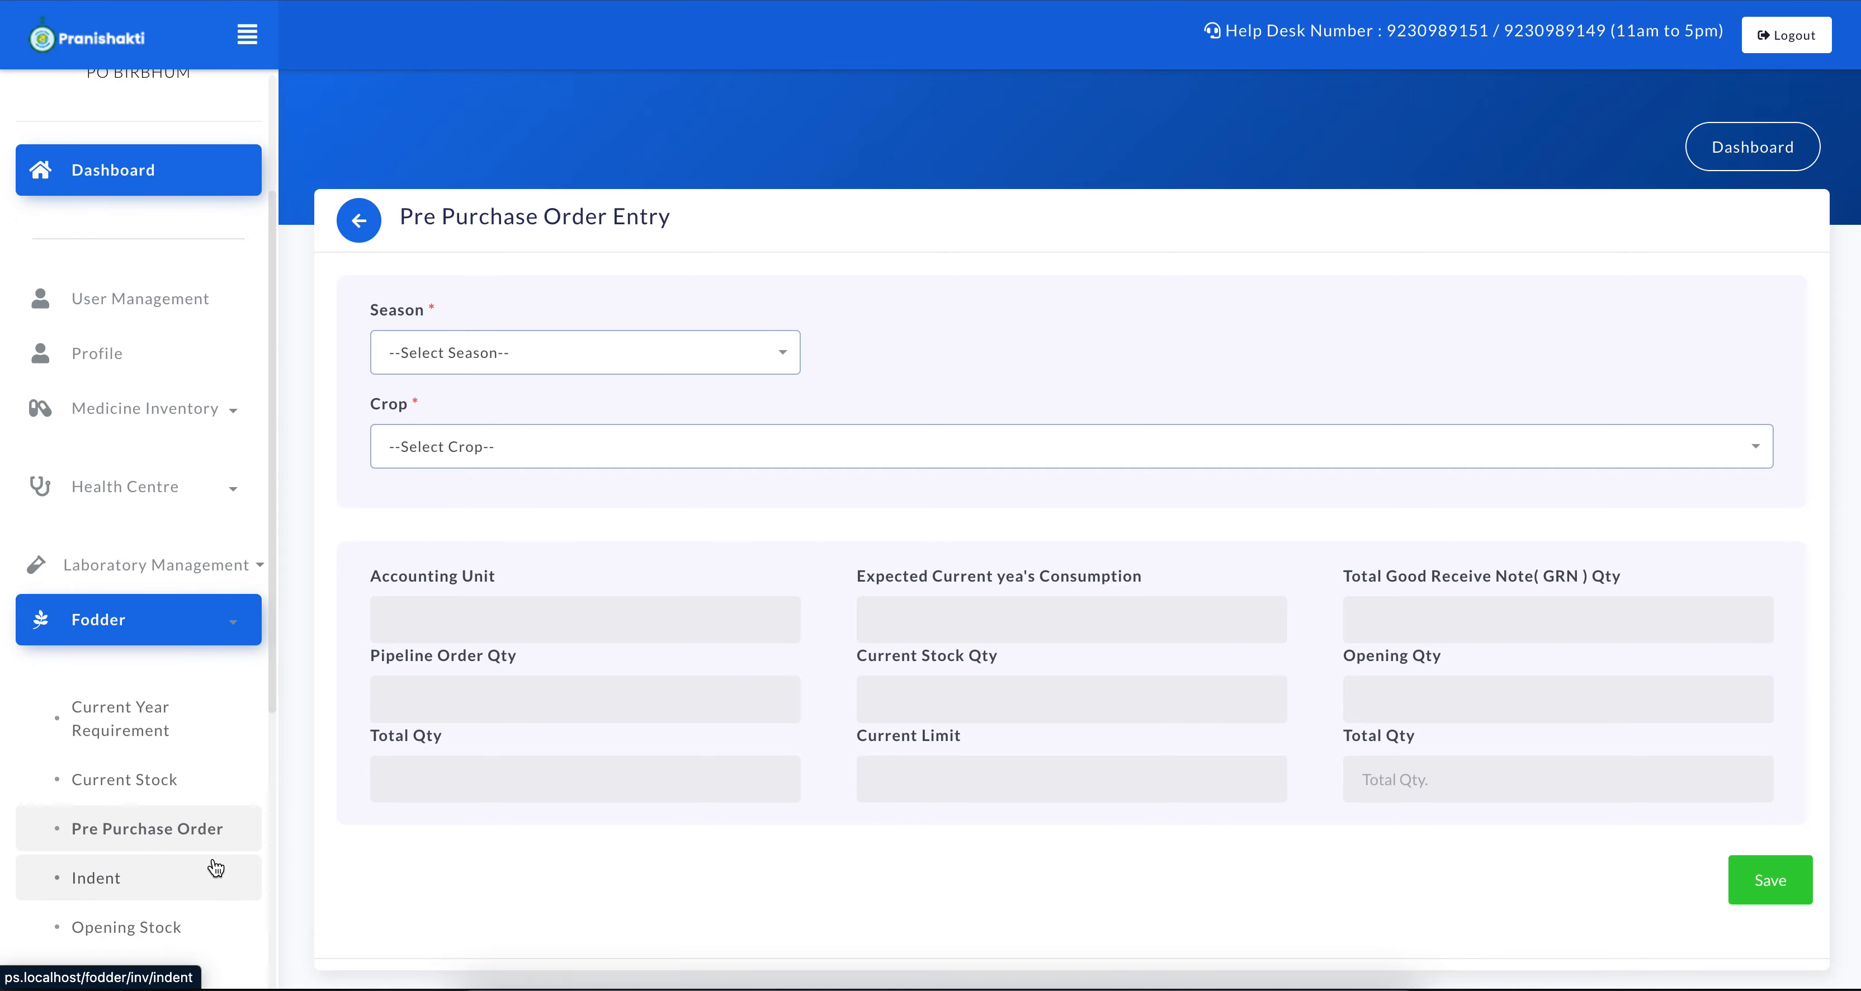
left_click(145, 802)
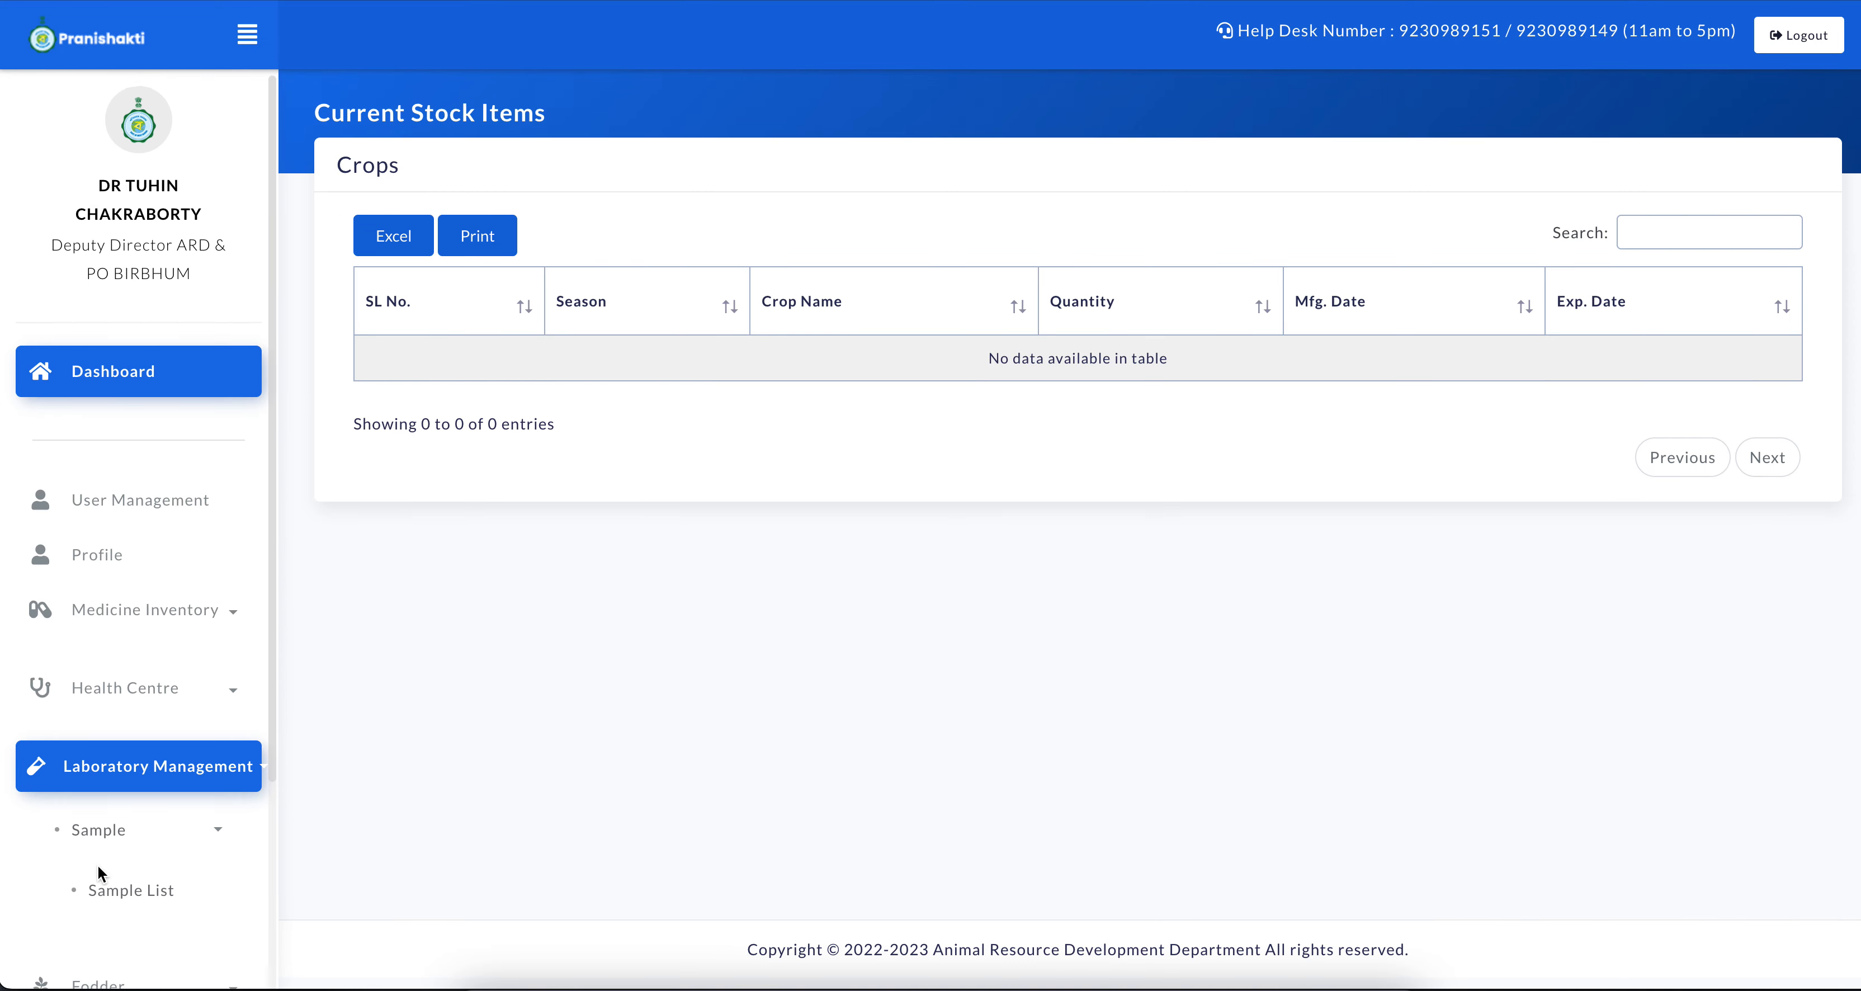
Start a fodder pre purchase order with Kharif as the season and Fodder Maize as the crop
scroll(97, 865, "down", 3)
left_click(241, 721)
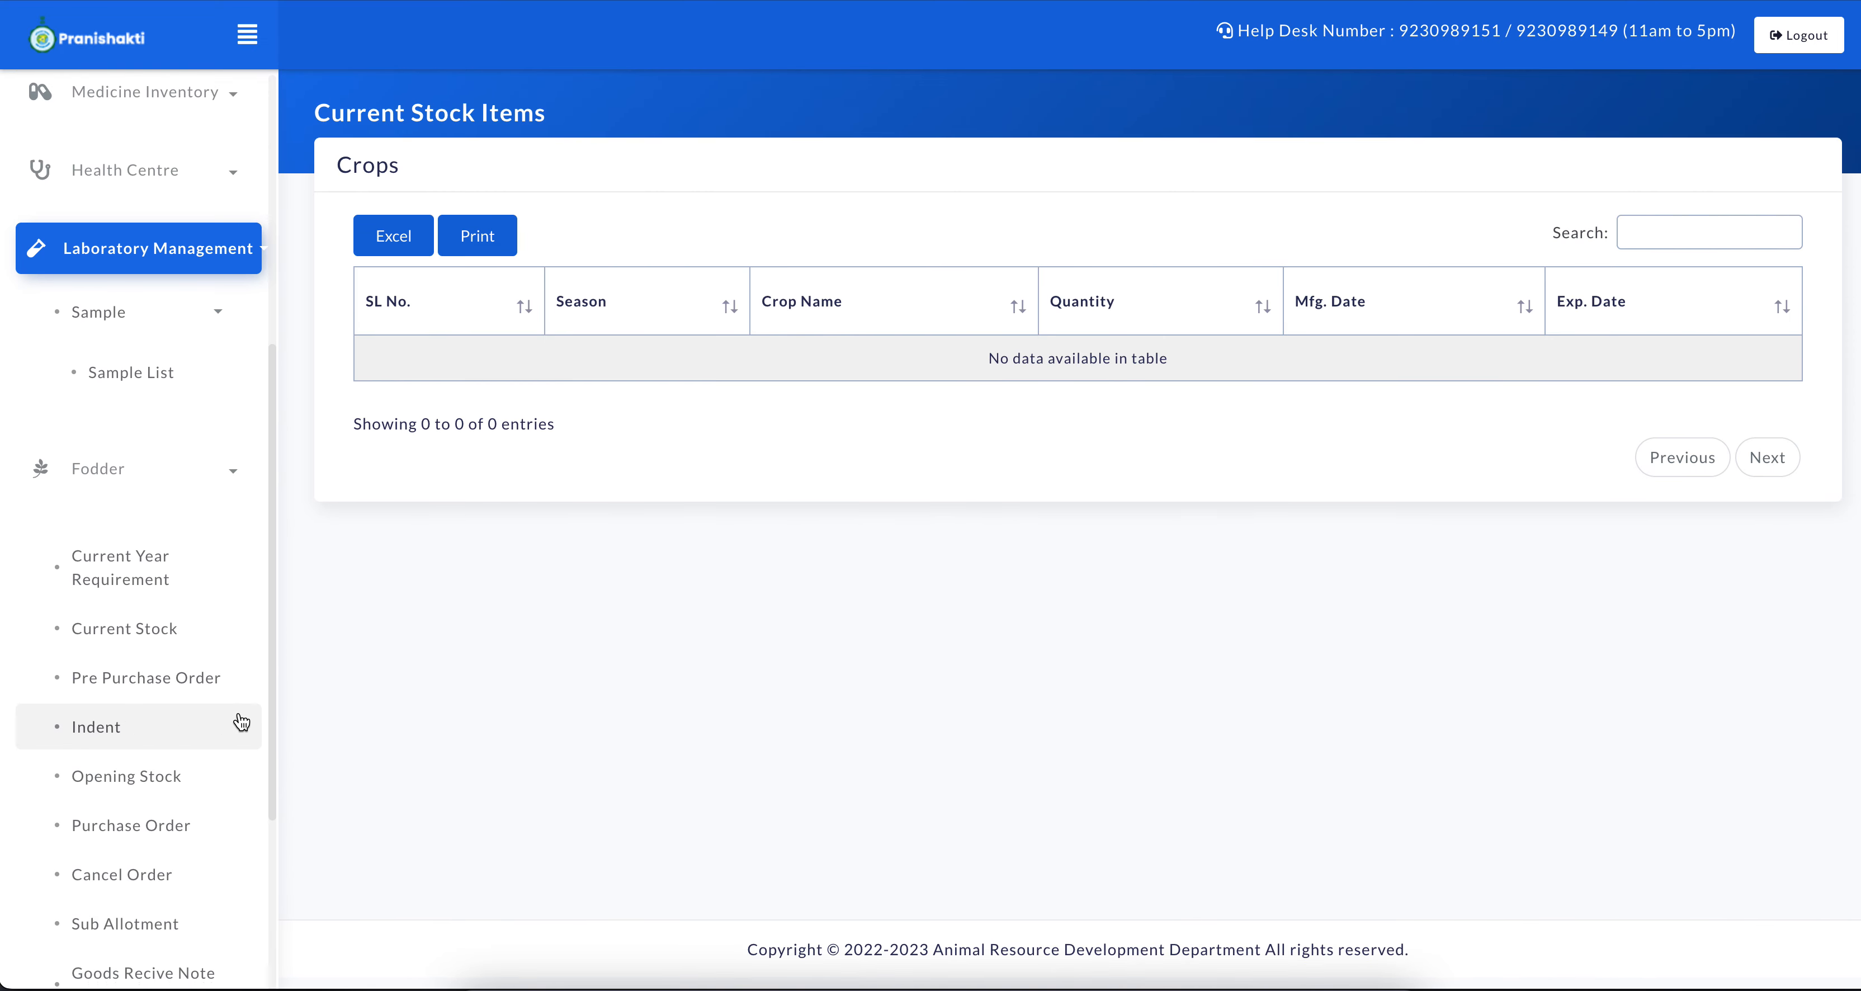
left_click(153, 671)
left_click(556, 344)
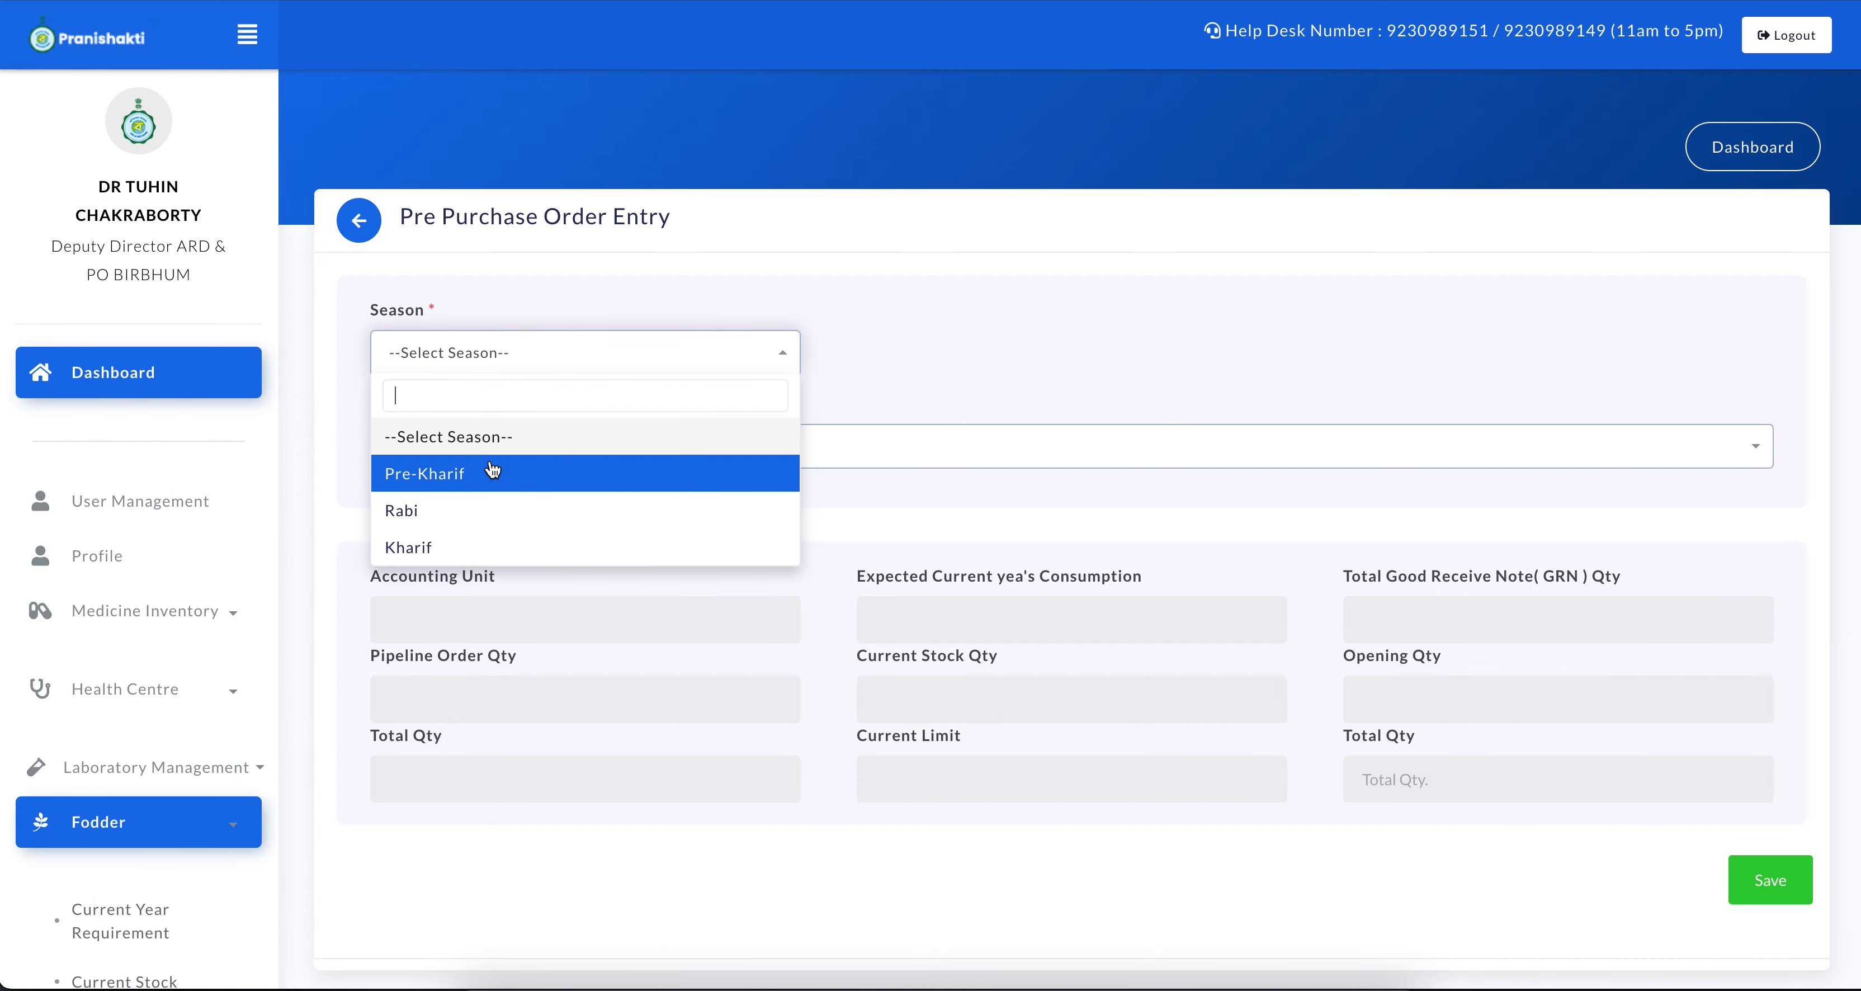
left_click(503, 540)
left_click(527, 445)
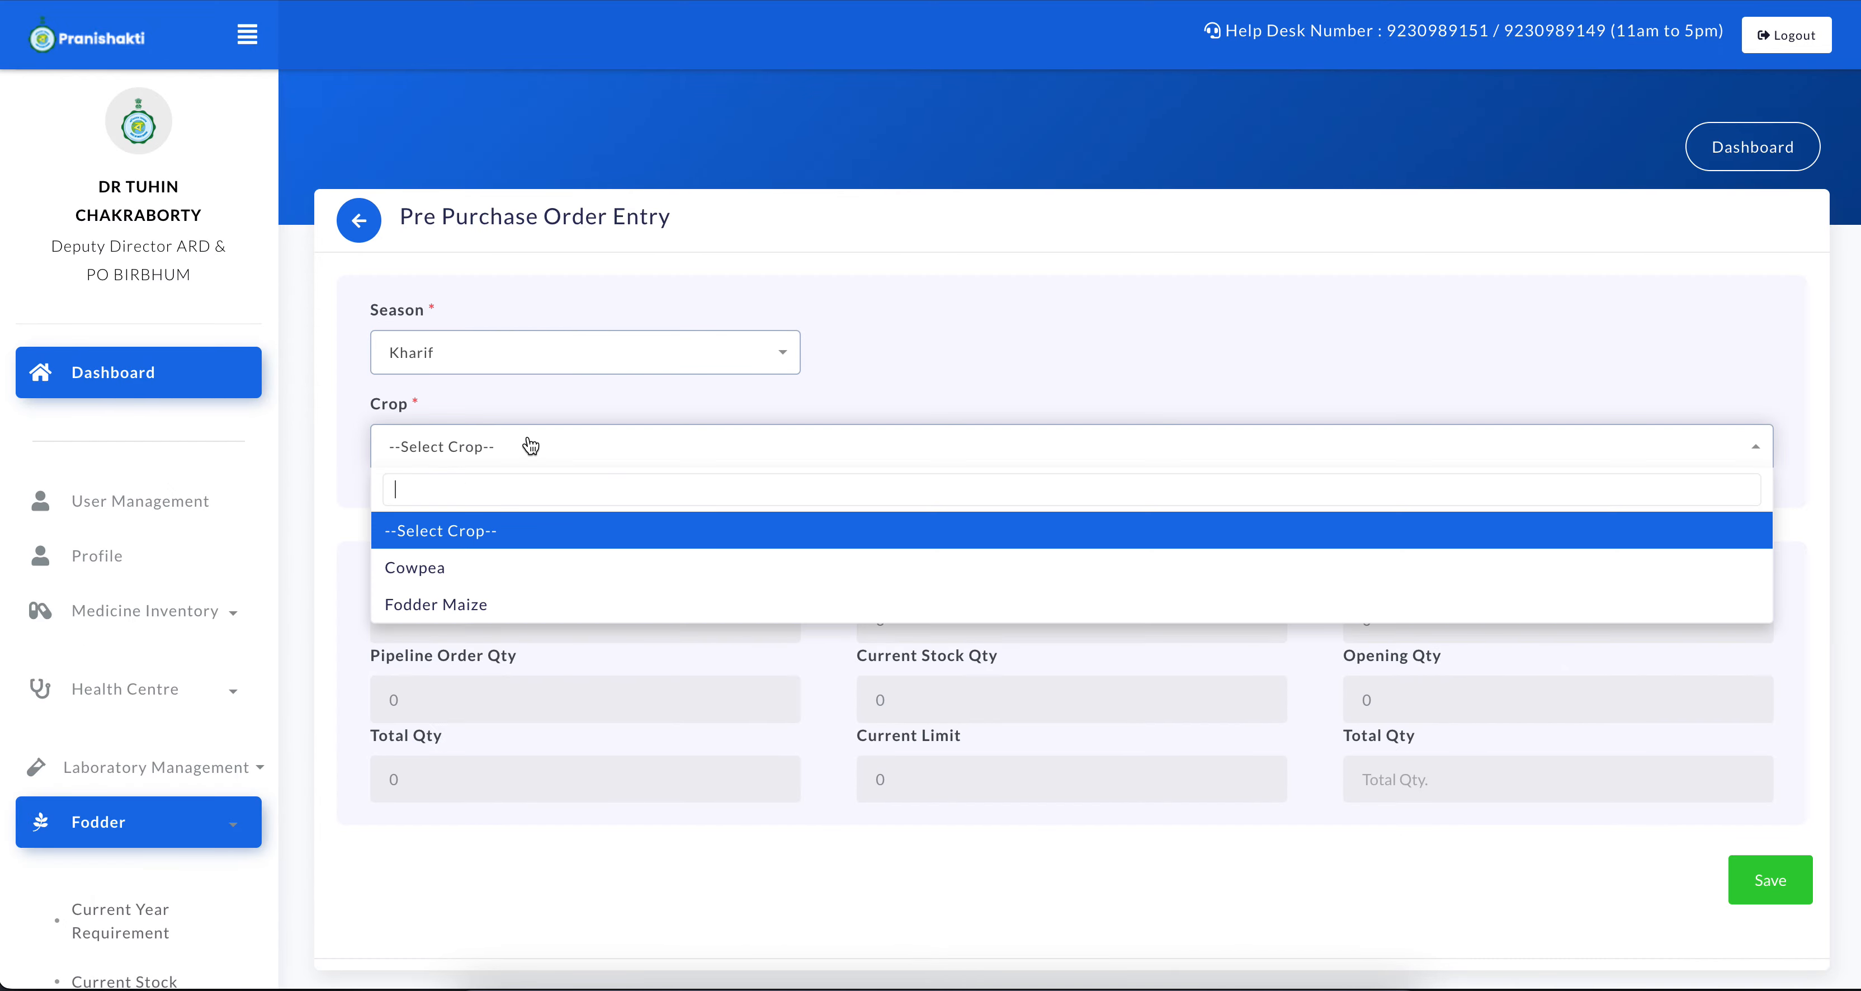
left_click(456, 607)
Select The National Seeds Corporation Limited as the order recipient and enter a pre-order quantity of 20000
scroll(759, 610, "down", 3)
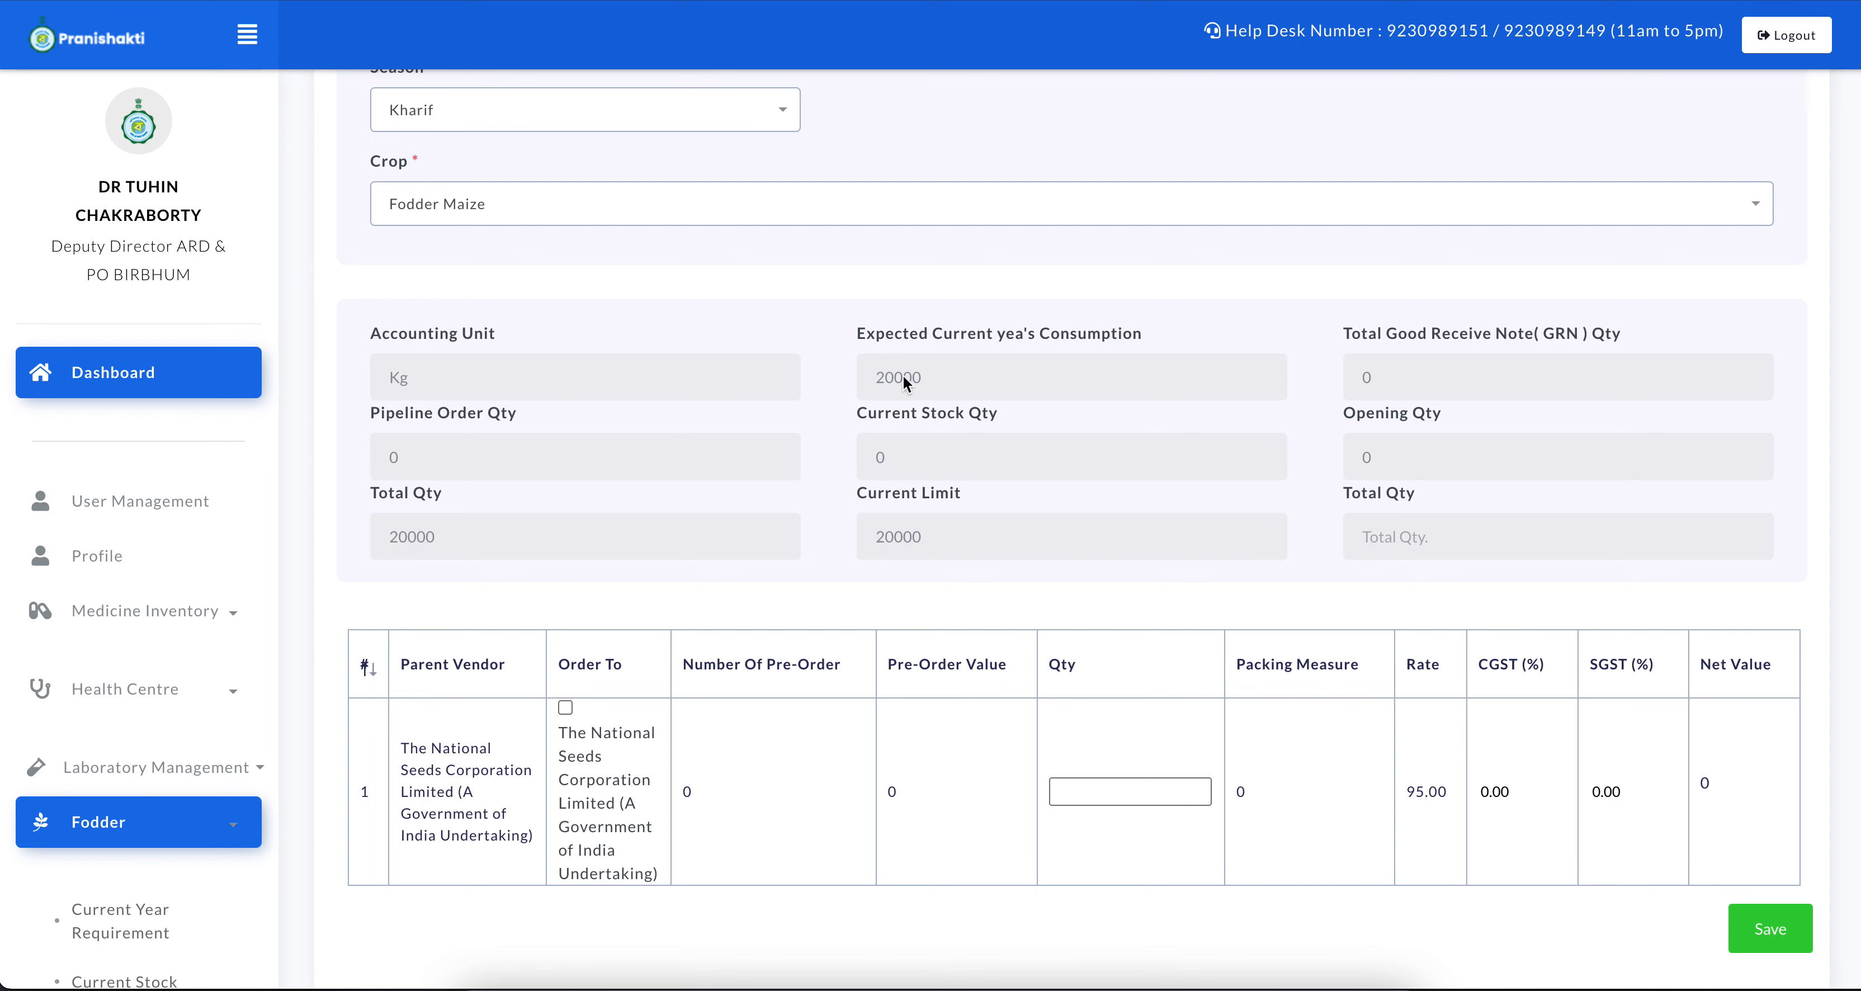
scroll(1093, 515, "down", 1)
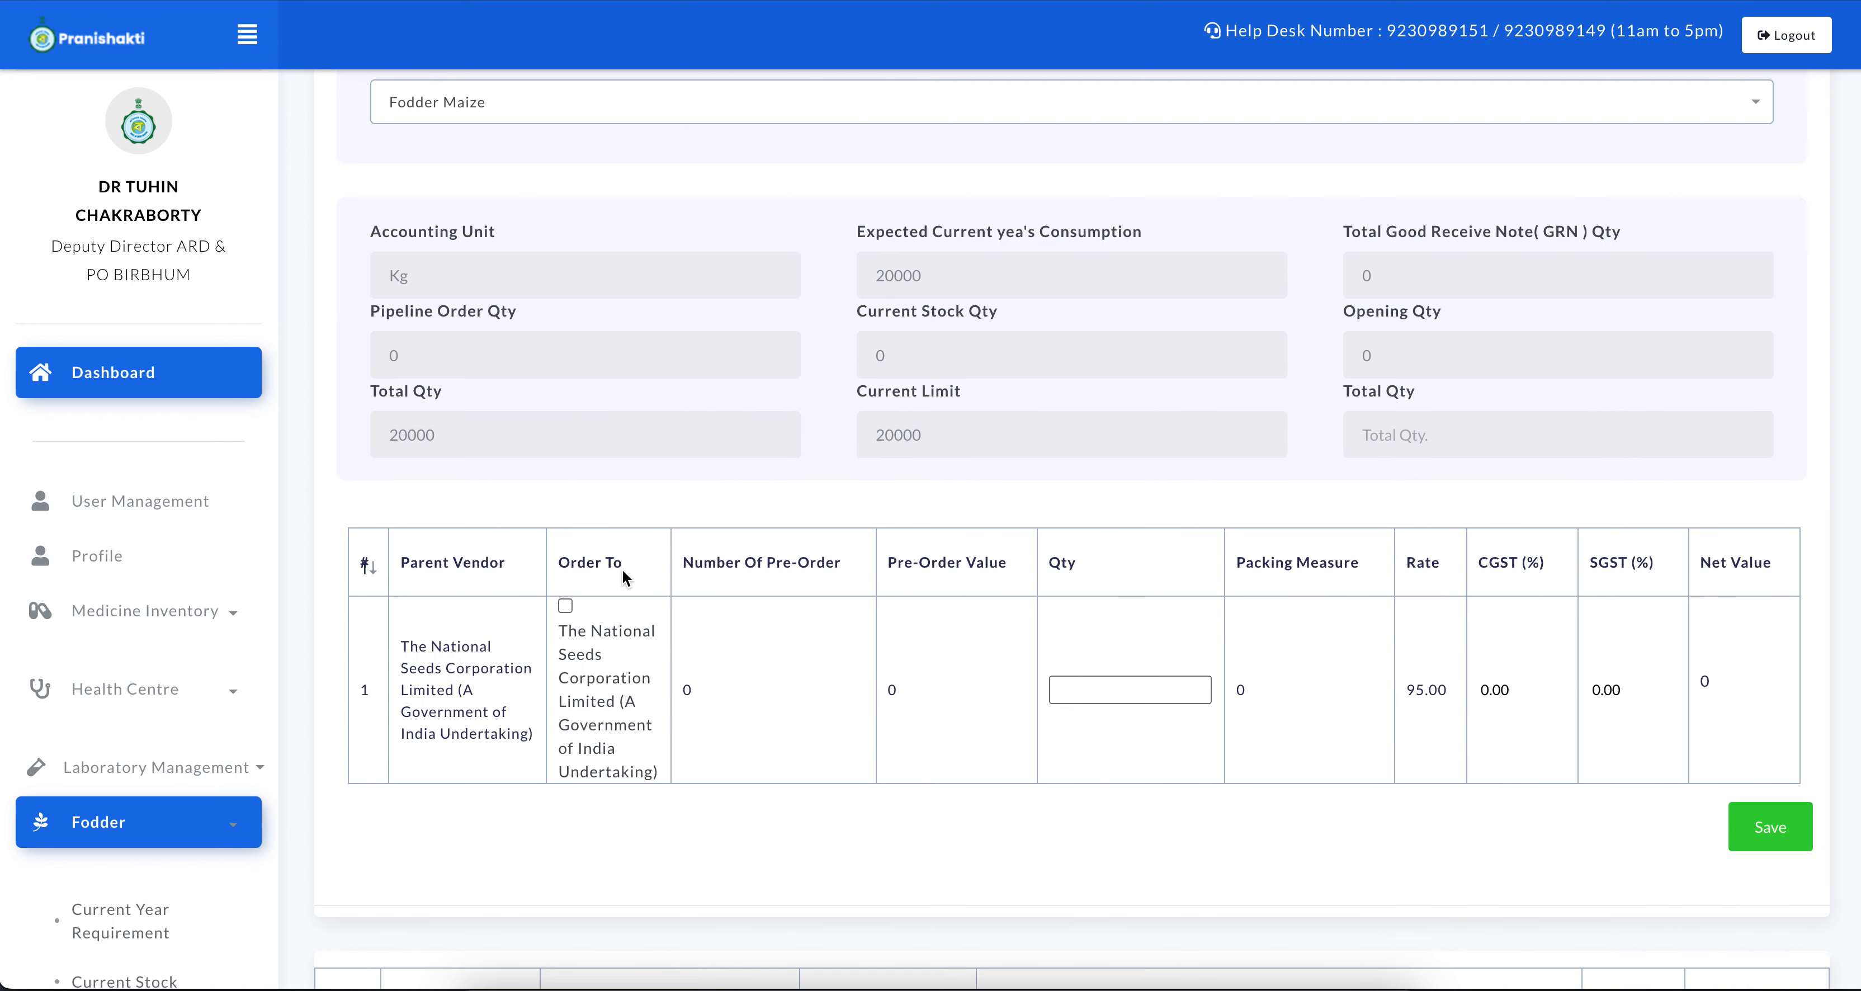
left_click(565, 605)
scroll(896, 702, "down", 1)
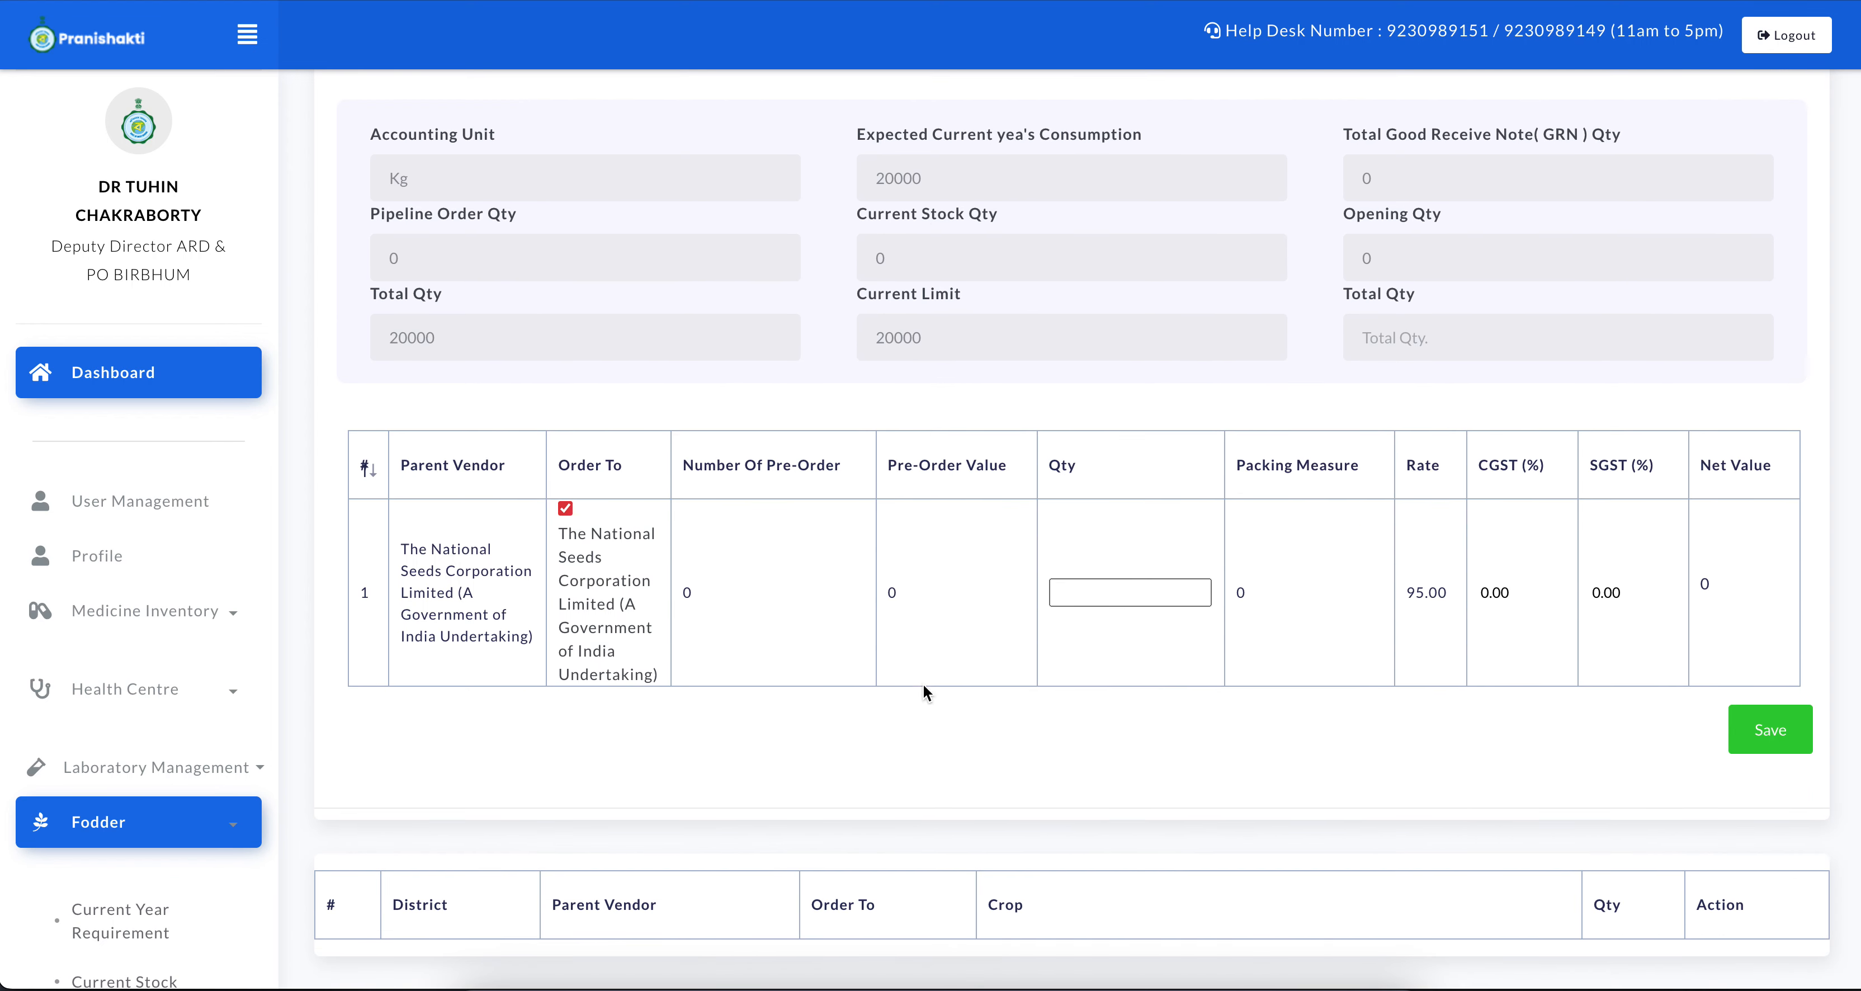
left_click(1133, 592)
type("20000")
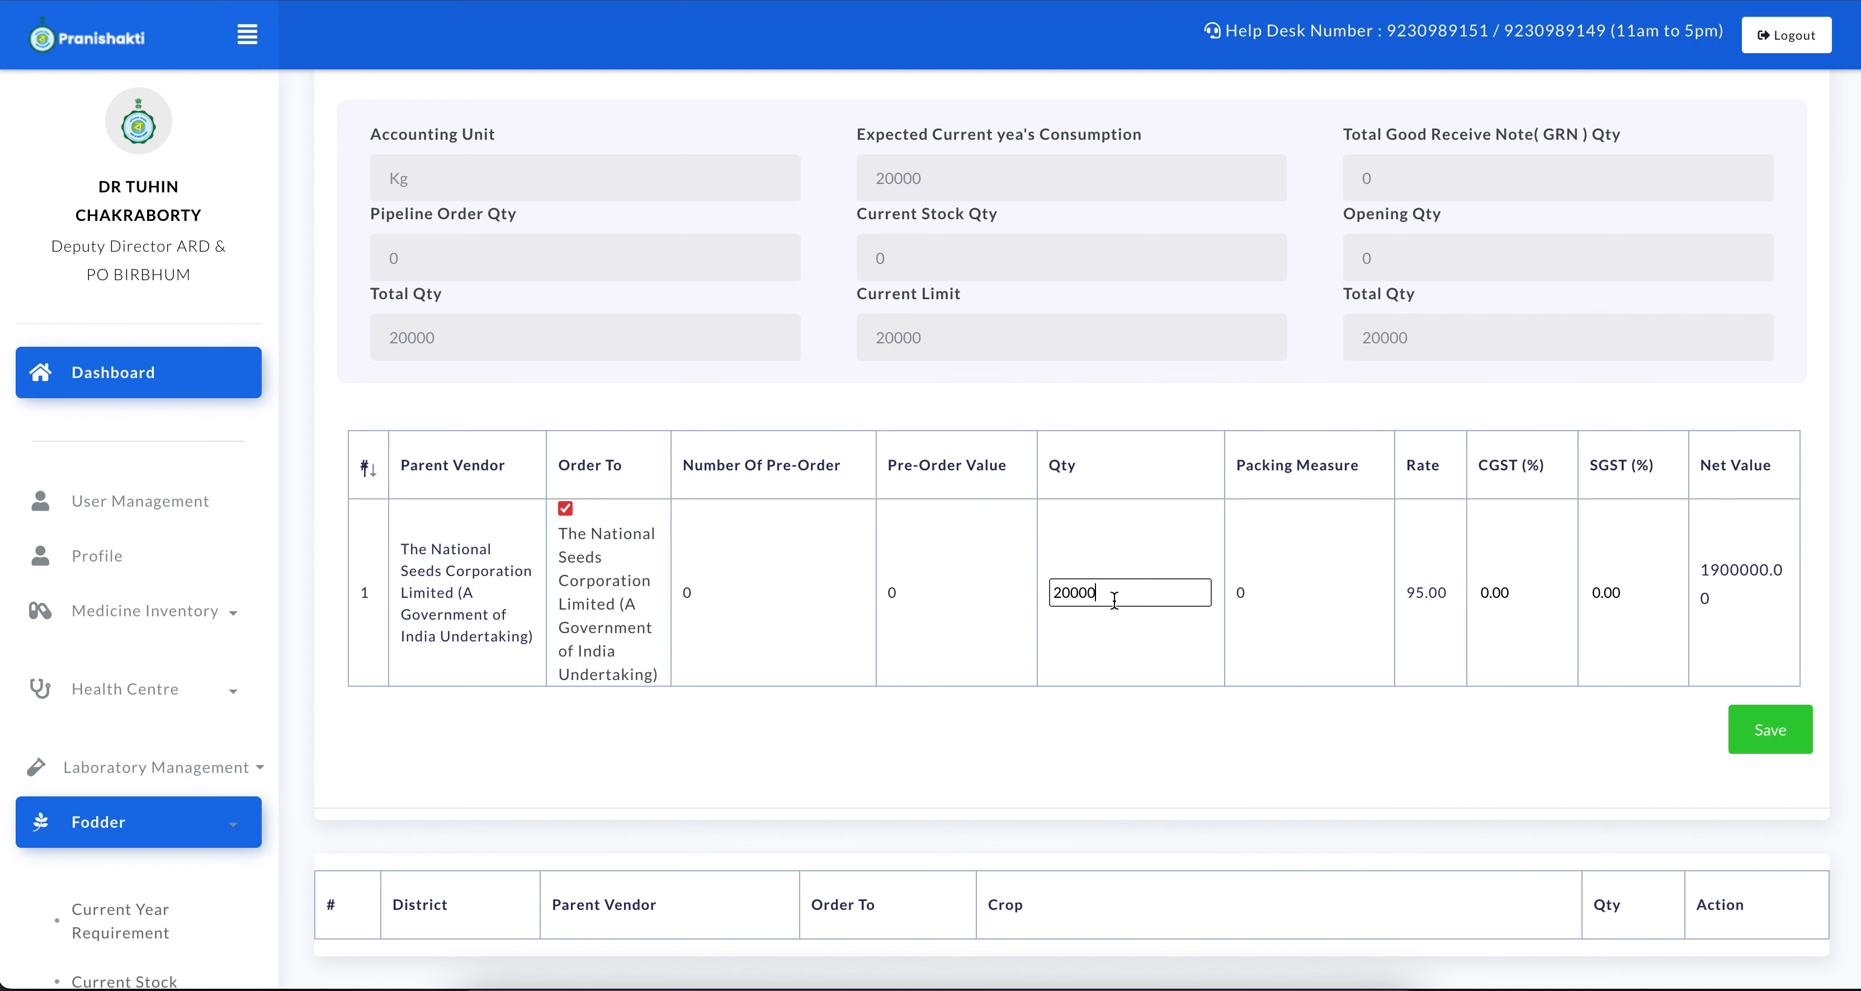
scroll(1114, 600, "down", 1)
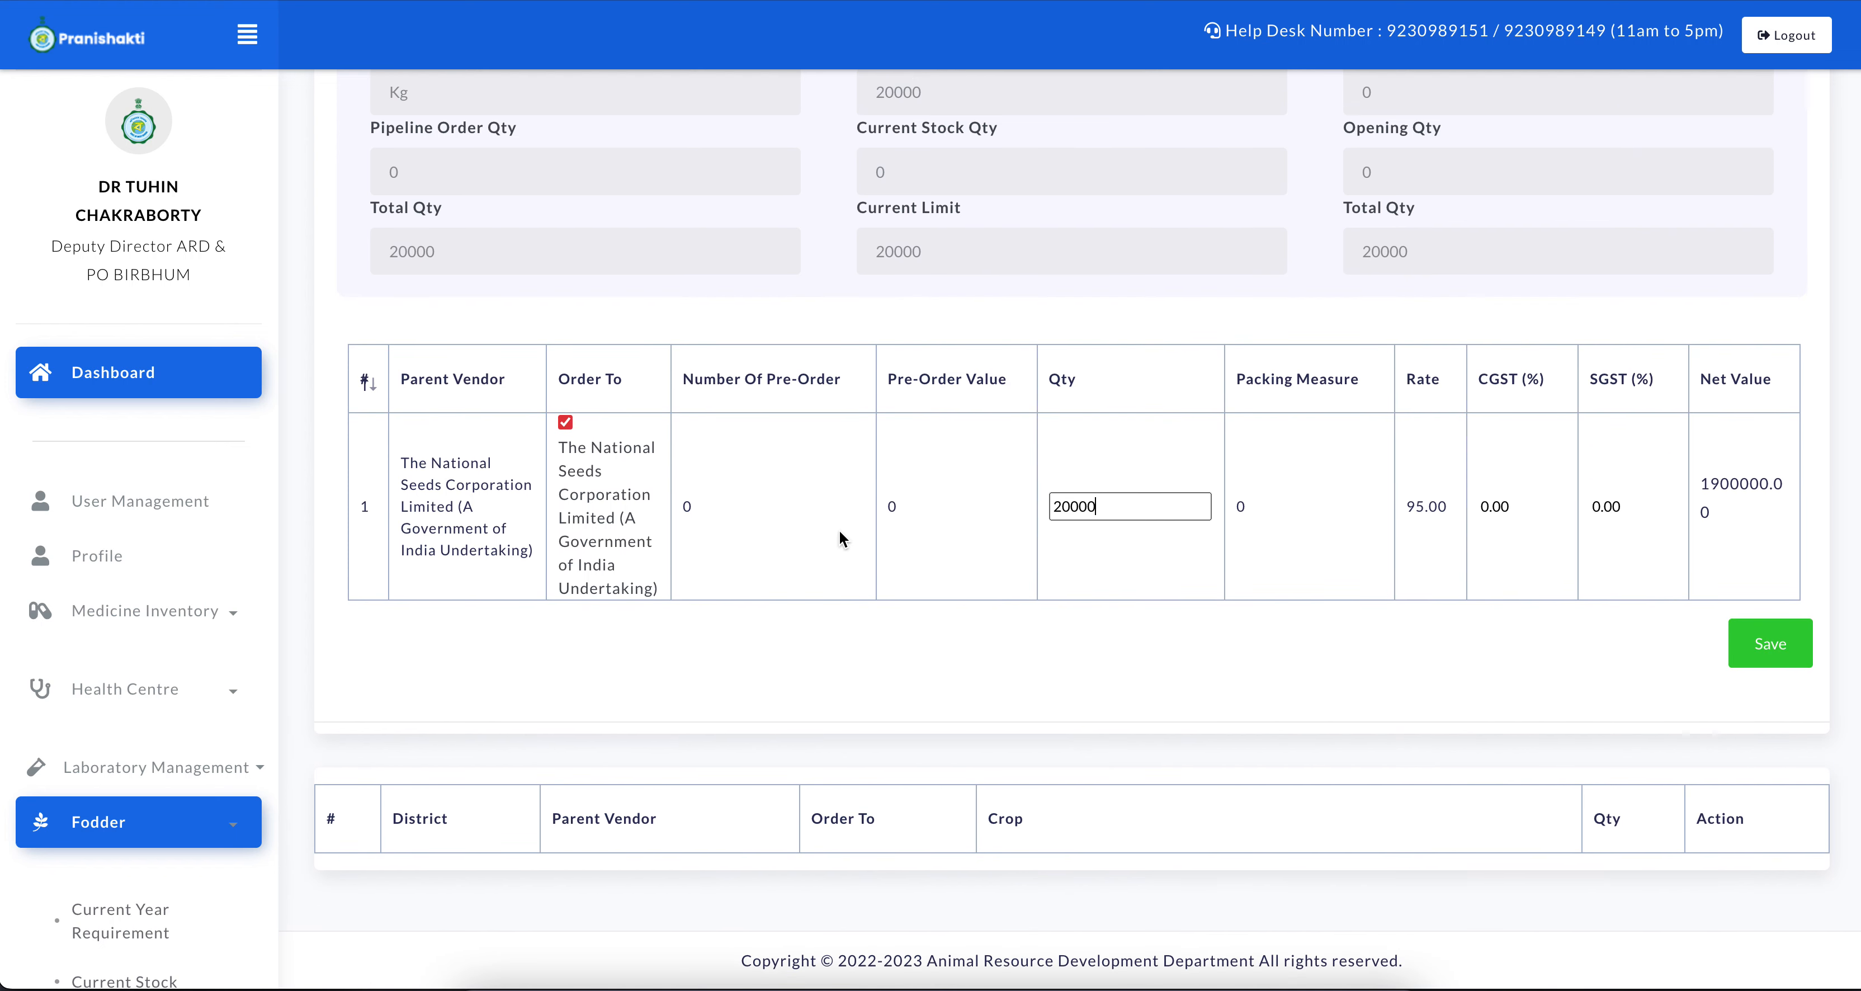
Open the Fodder Dashboard and examine the order value and allotment amount in the Performance Indicator table
scroll(166, 859, "down", 4)
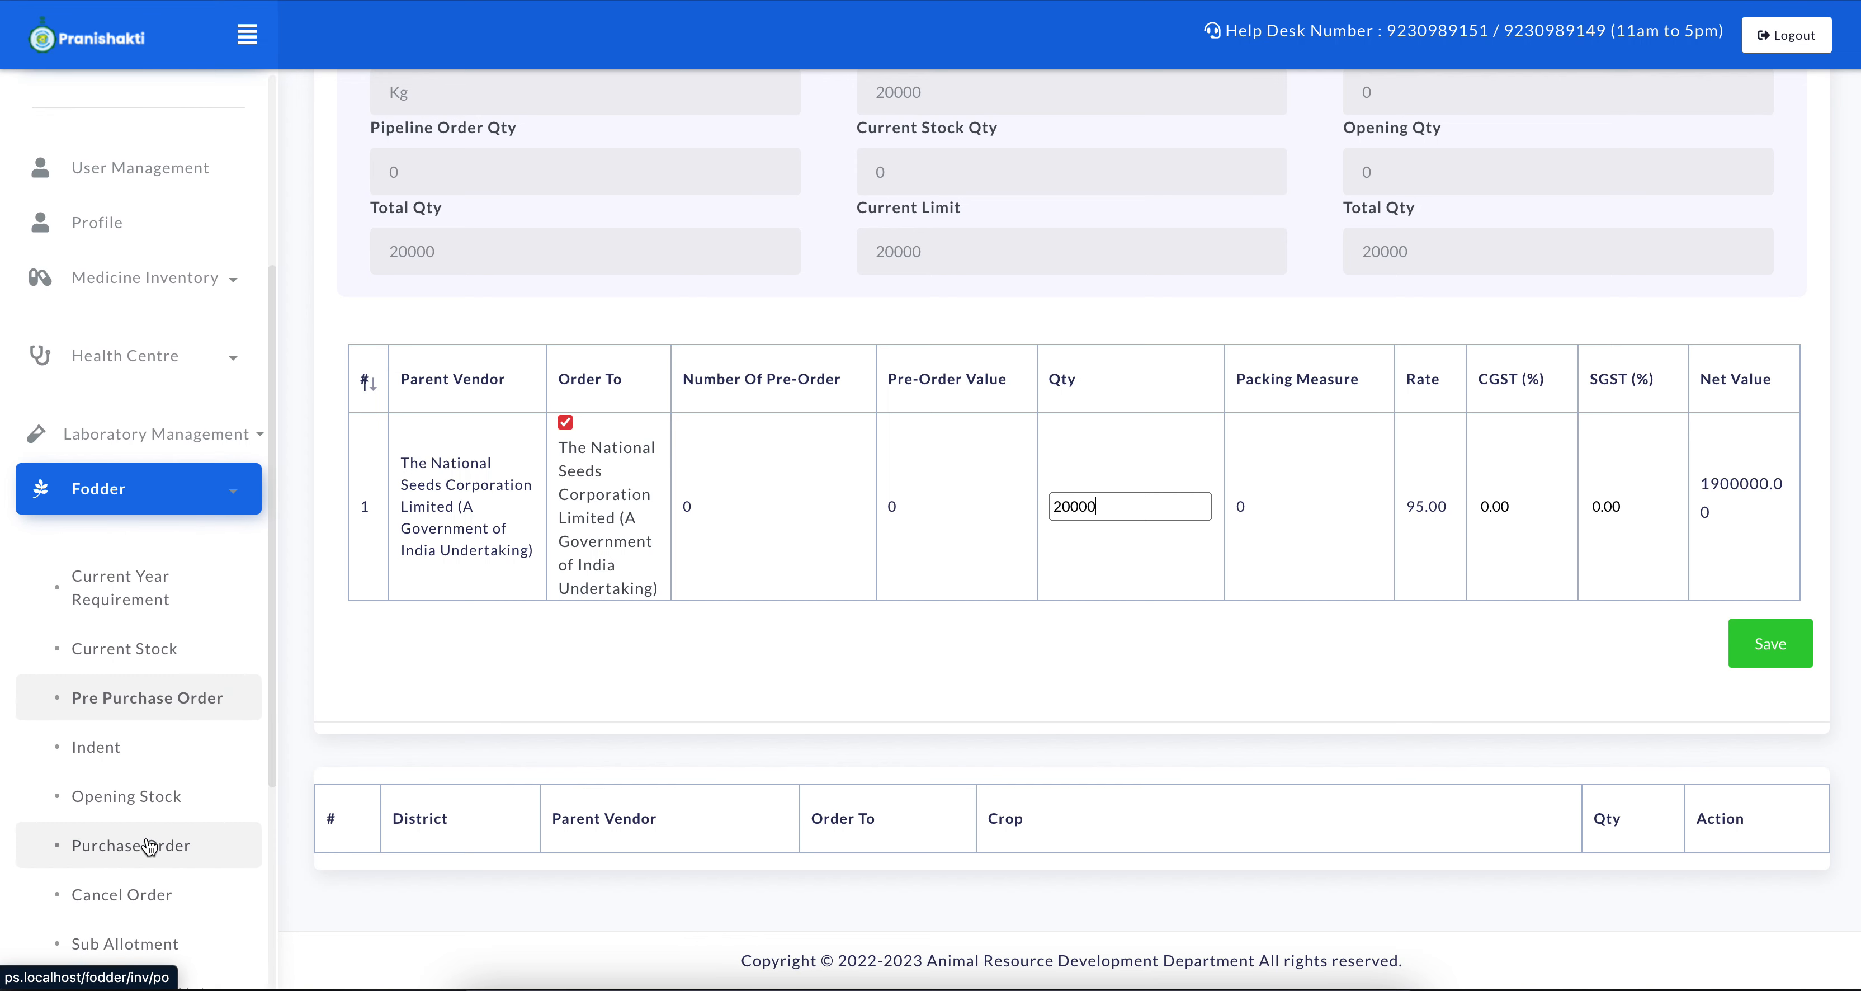
scroll(135, 798, "down", 2)
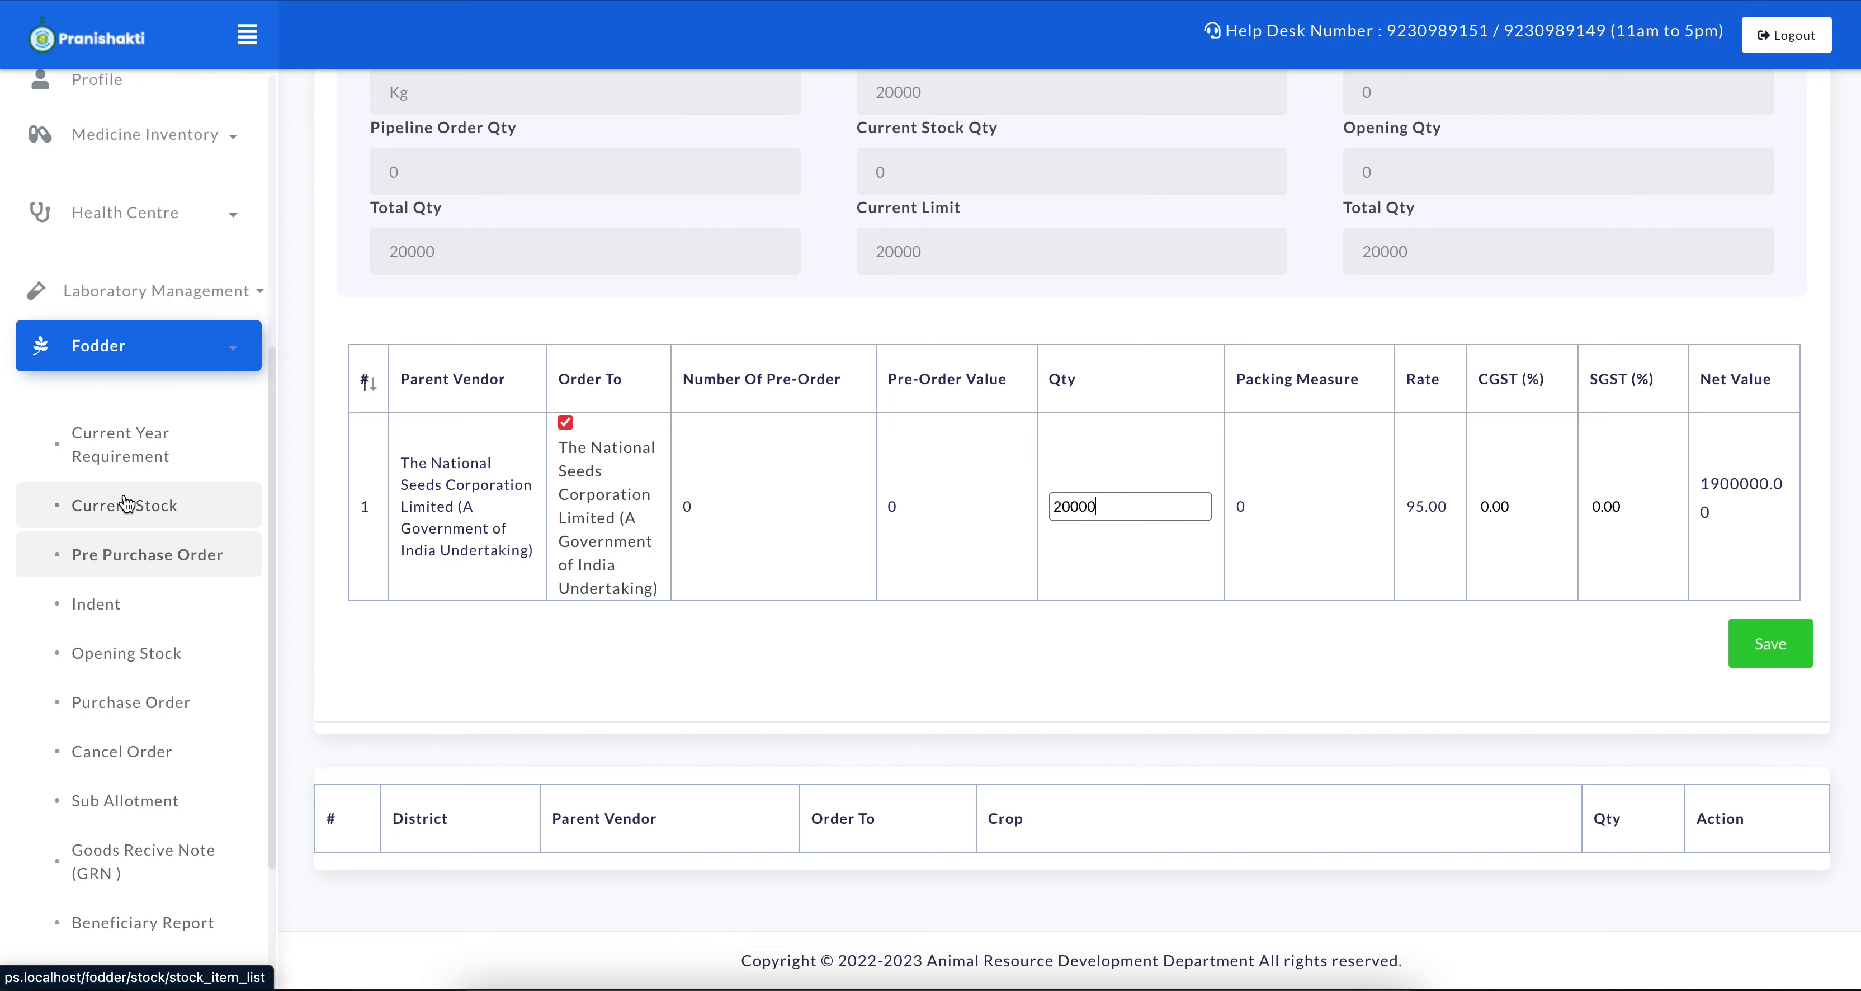
left_click(99, 359)
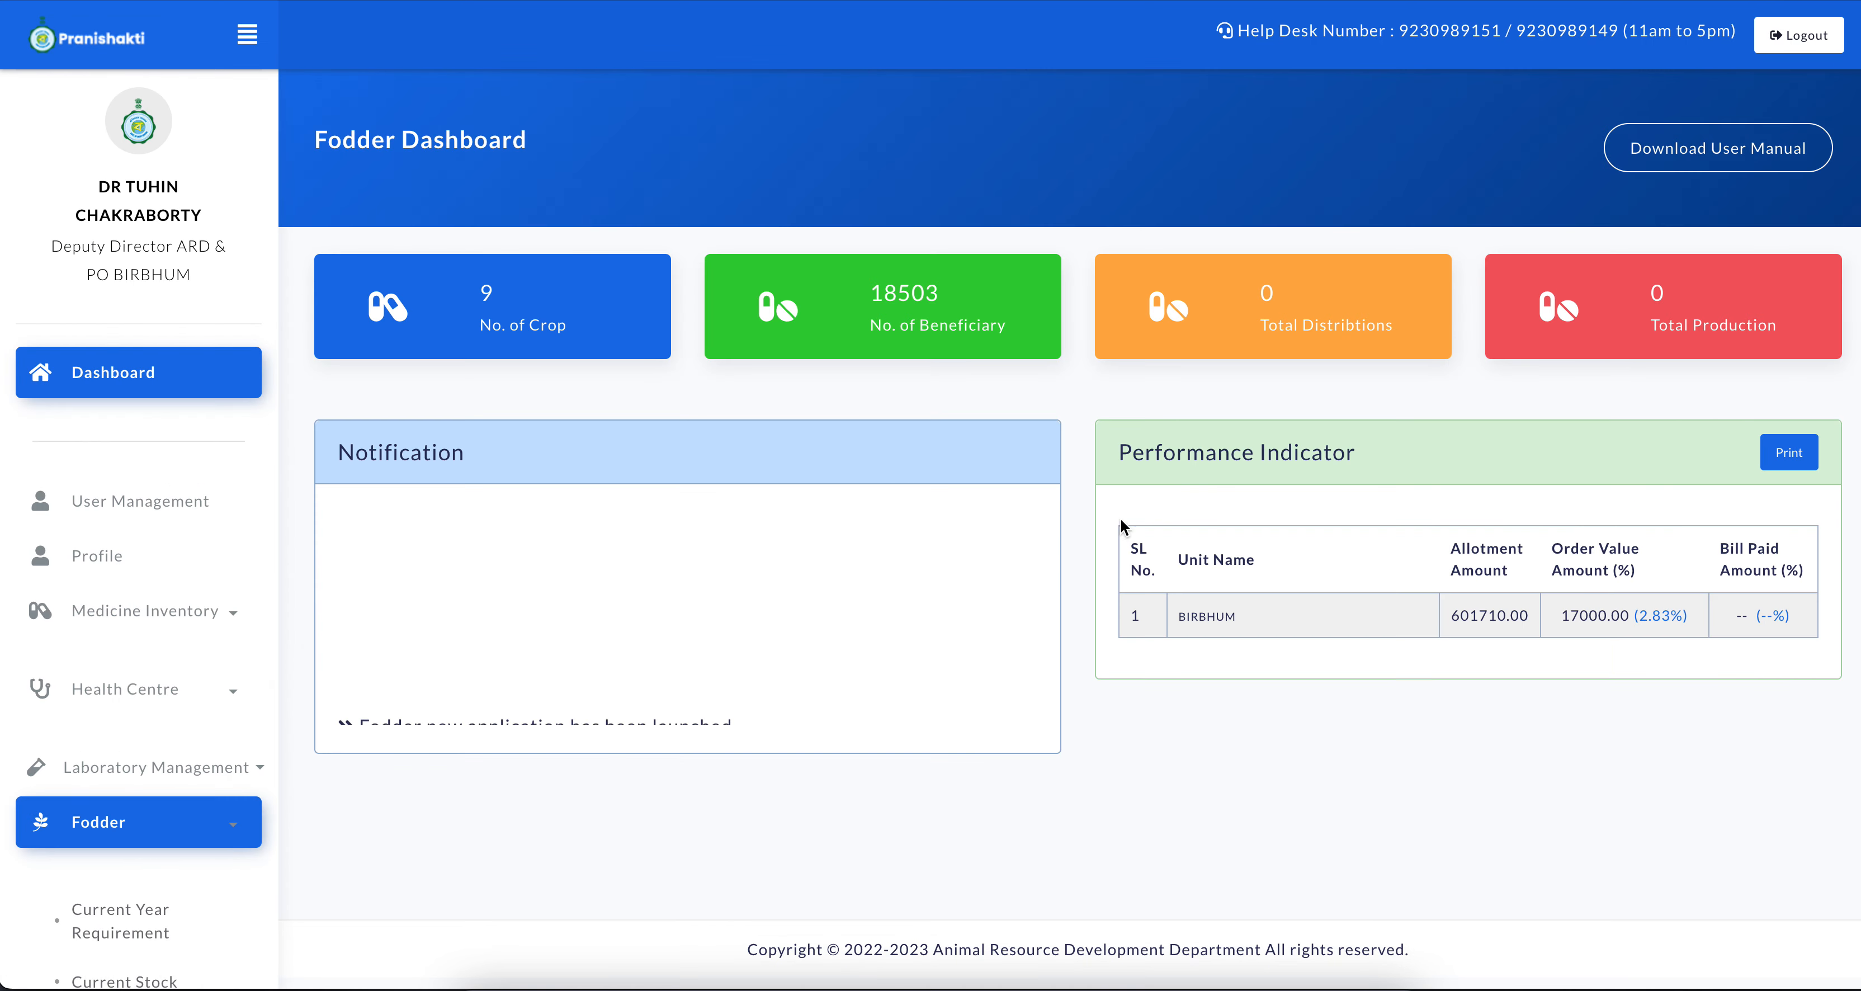
double_click(1570, 615)
left_click(1444, 619)
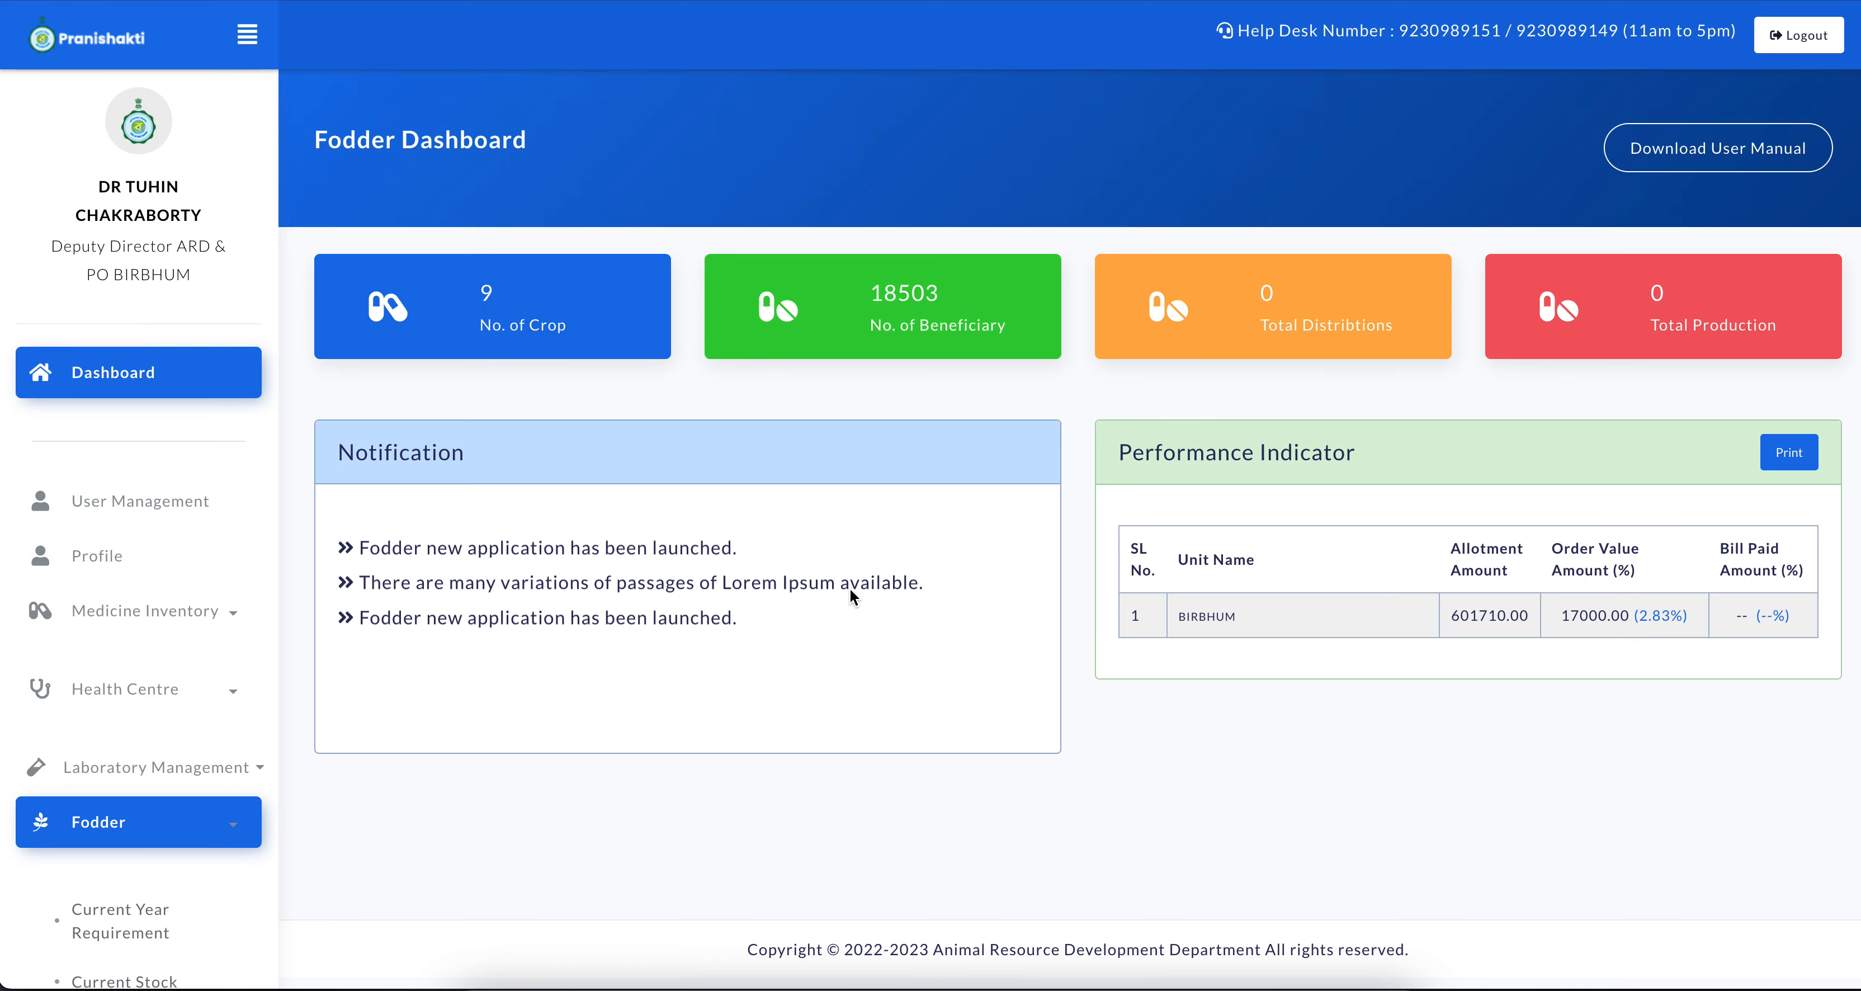
Open a new fodder pre purchase order and set the season to Kharif and the crop to Fodder Maize
scroll(156, 838, "down", 1)
scroll(156, 845, "down", 4)
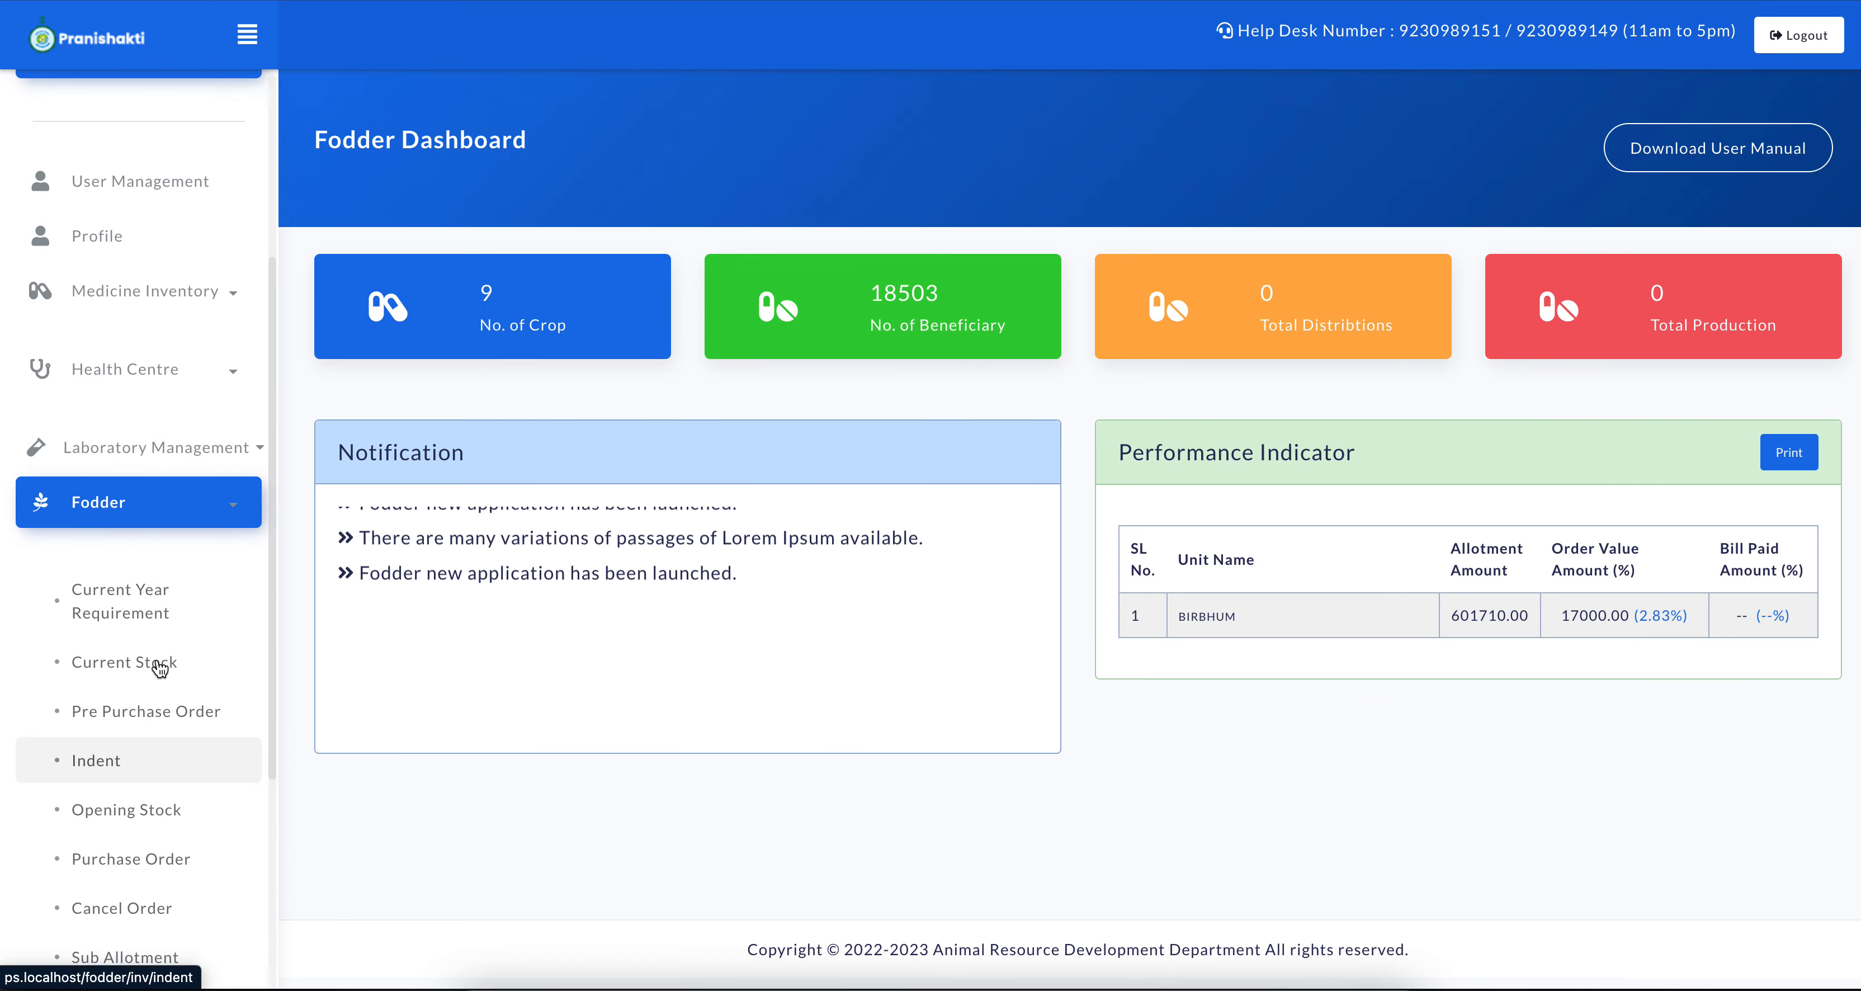
left_click(156, 715)
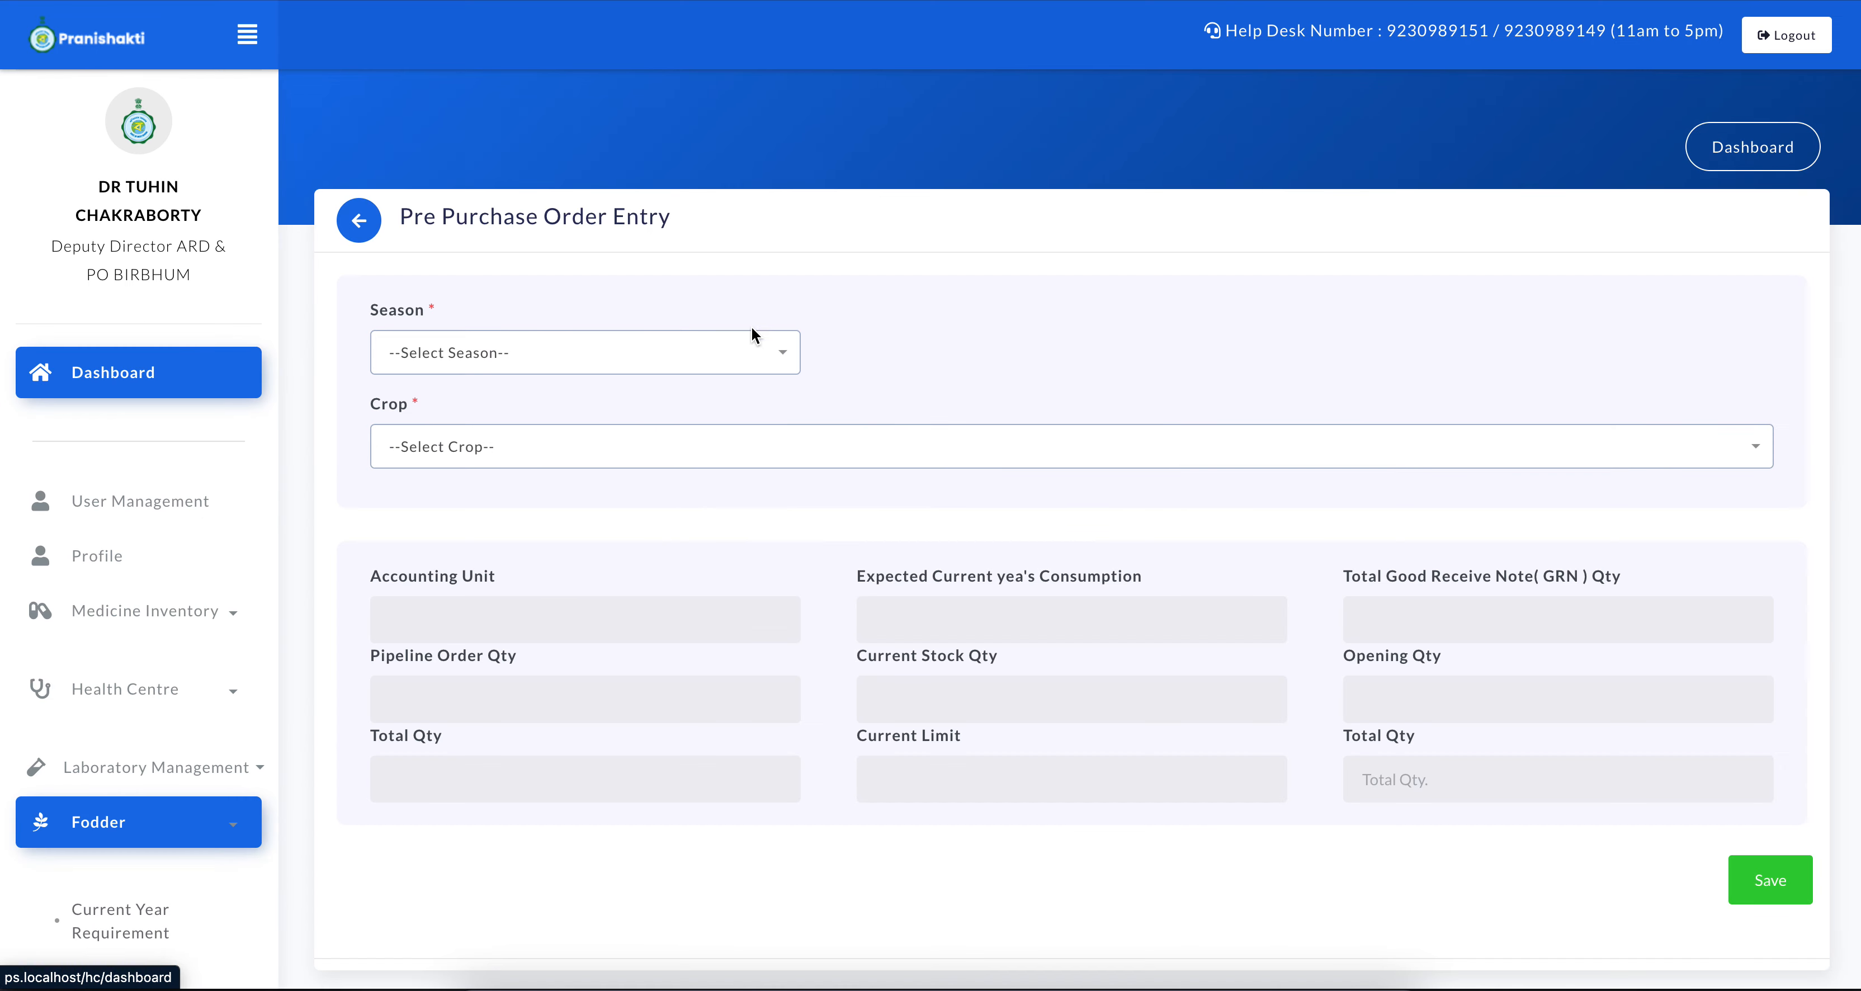
left_click(678, 352)
left_click(557, 525)
left_click(695, 439)
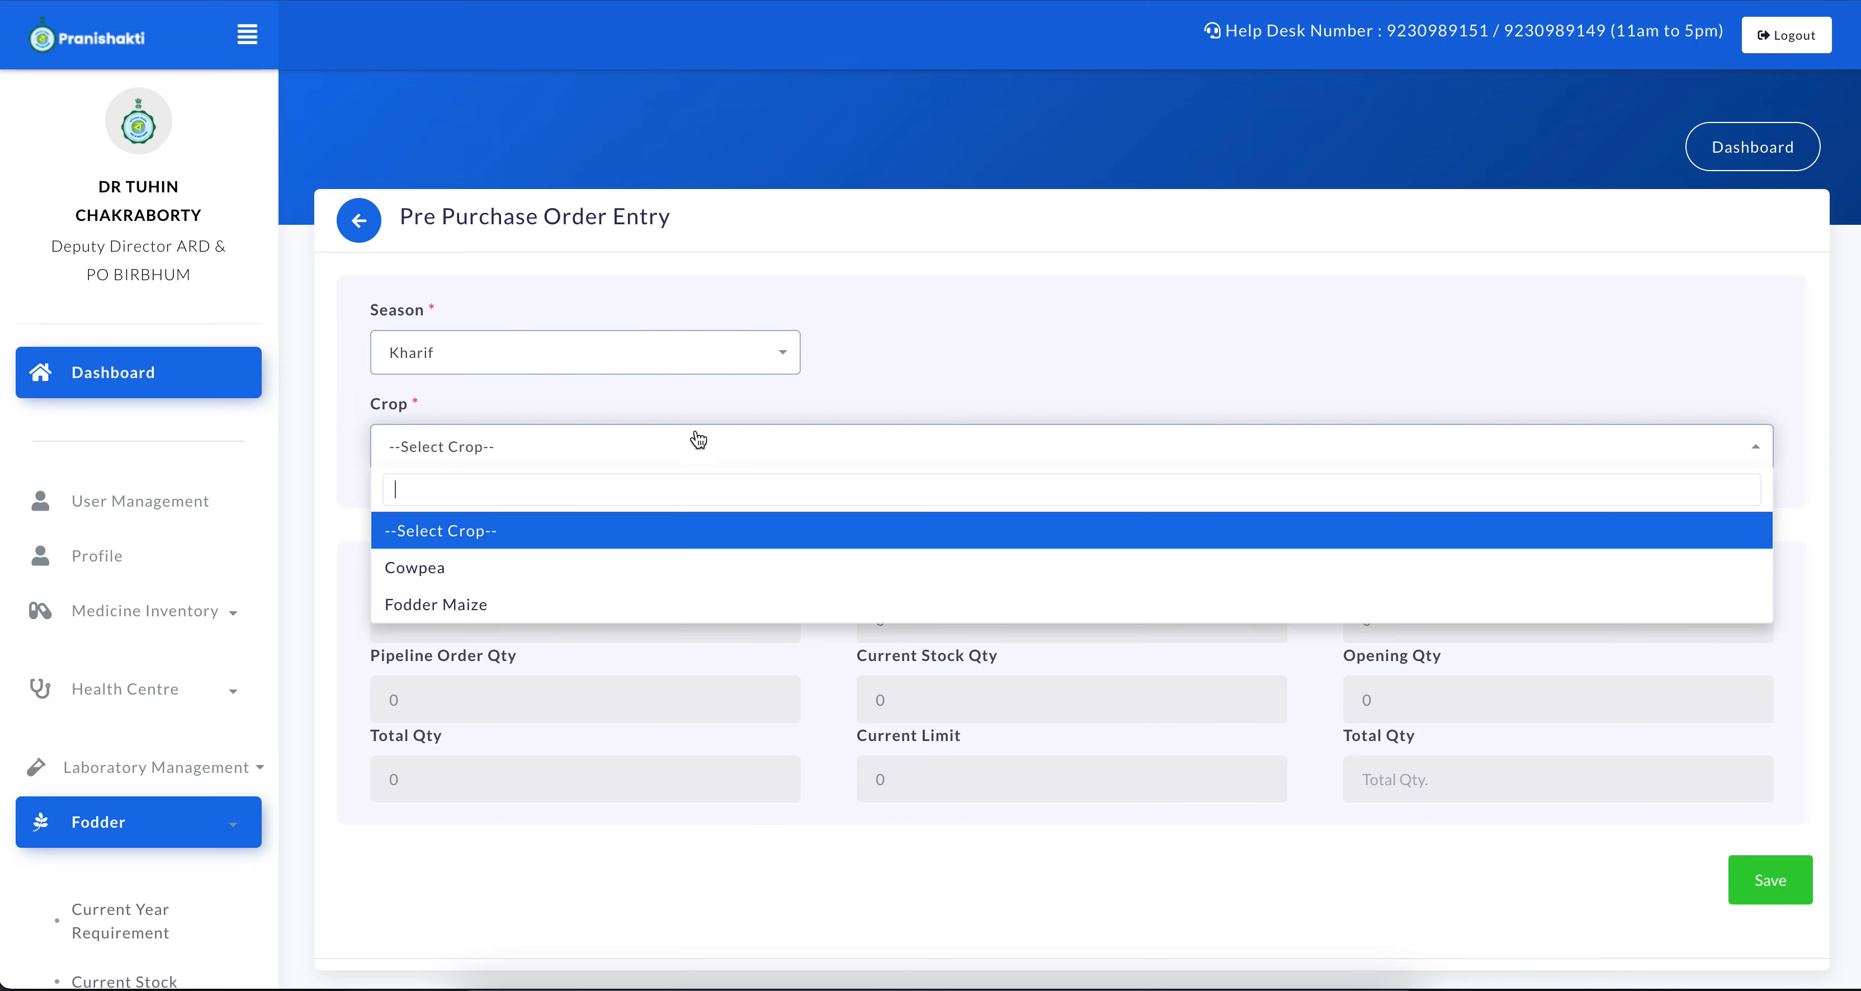
left_click(549, 606)
Enter a pre-order quantity of 2000 for The National Seeds Corporation Limited in the vendor table
scroll(1051, 673, "down", 4)
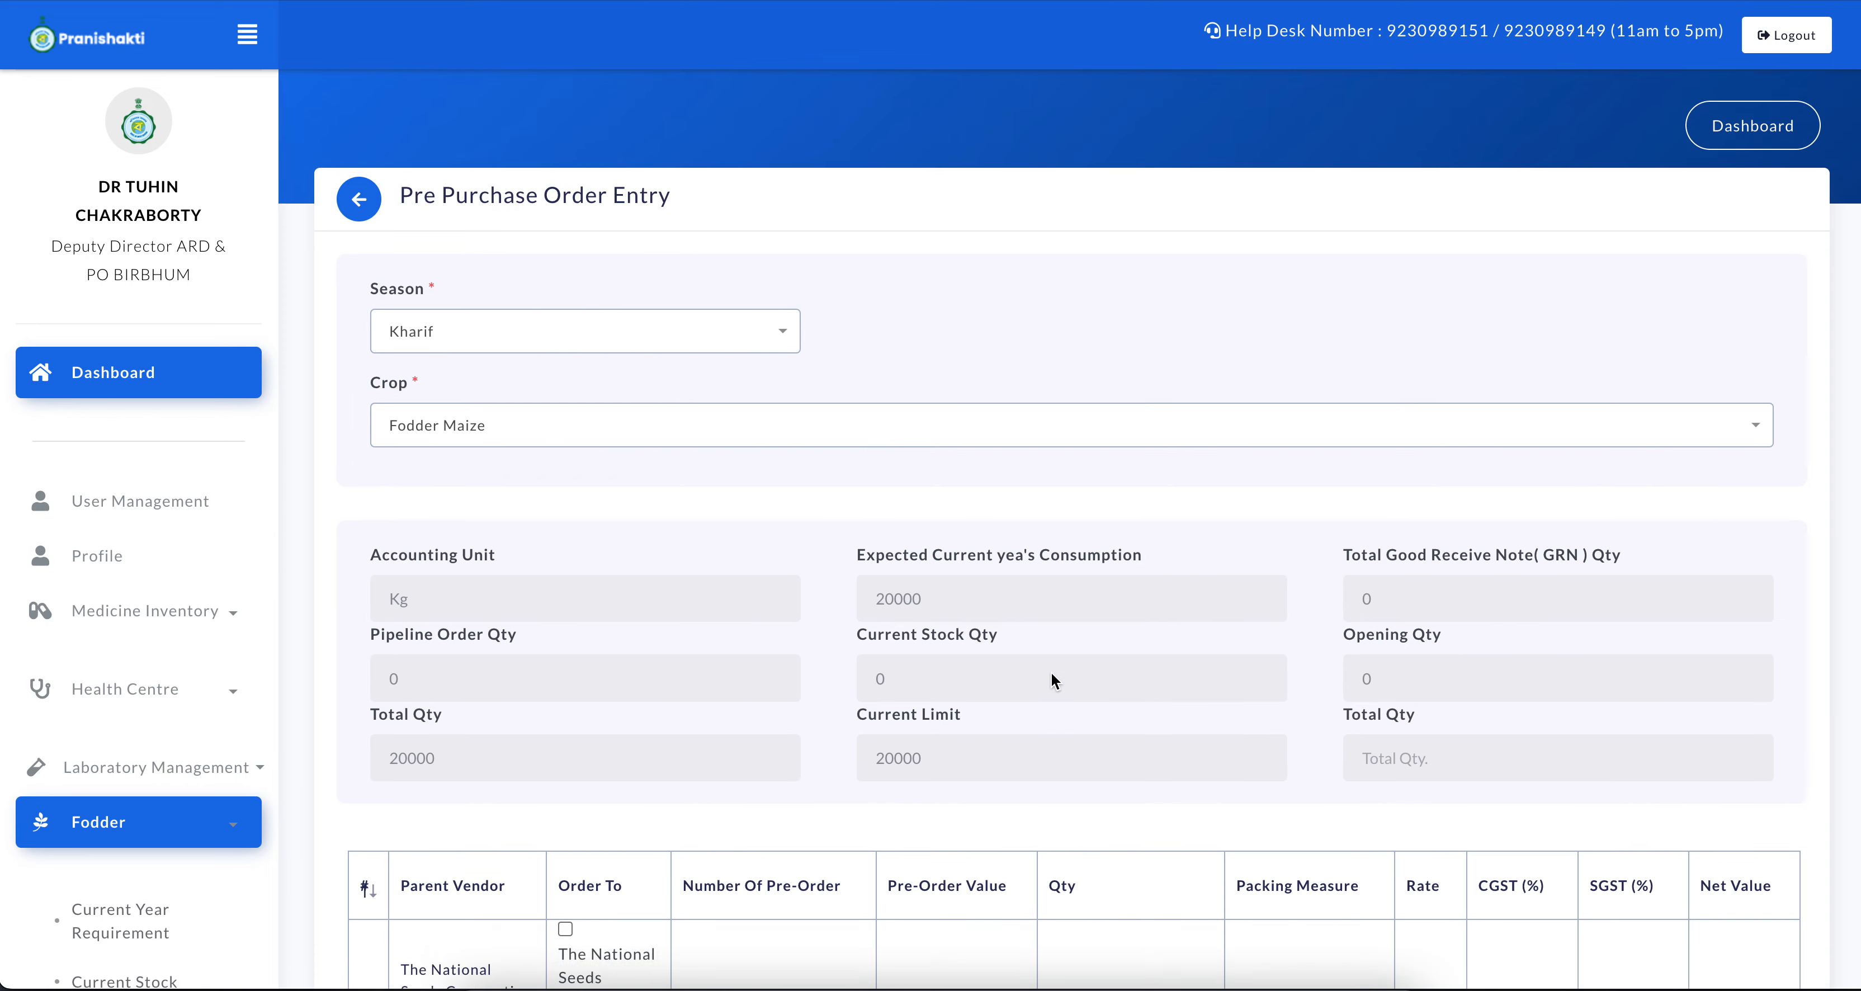
left_click(1057, 758)
type("2000")
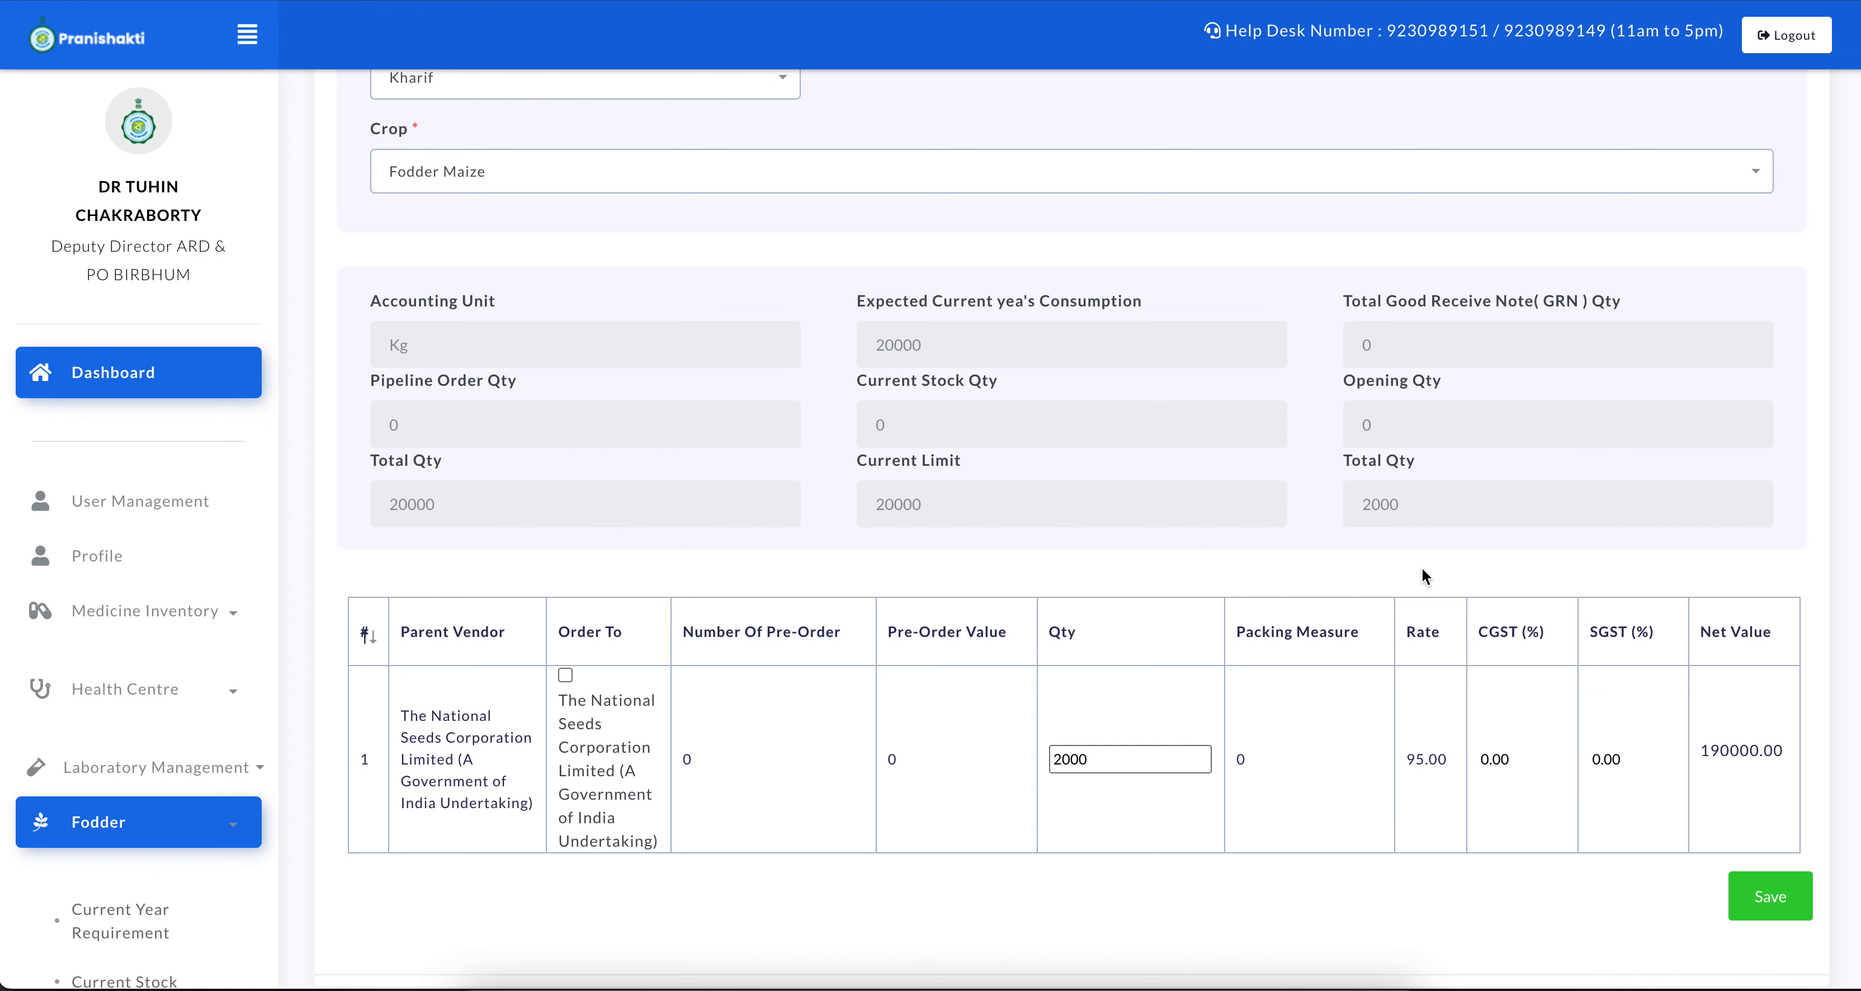
scroll(1423, 576, "down", 2)
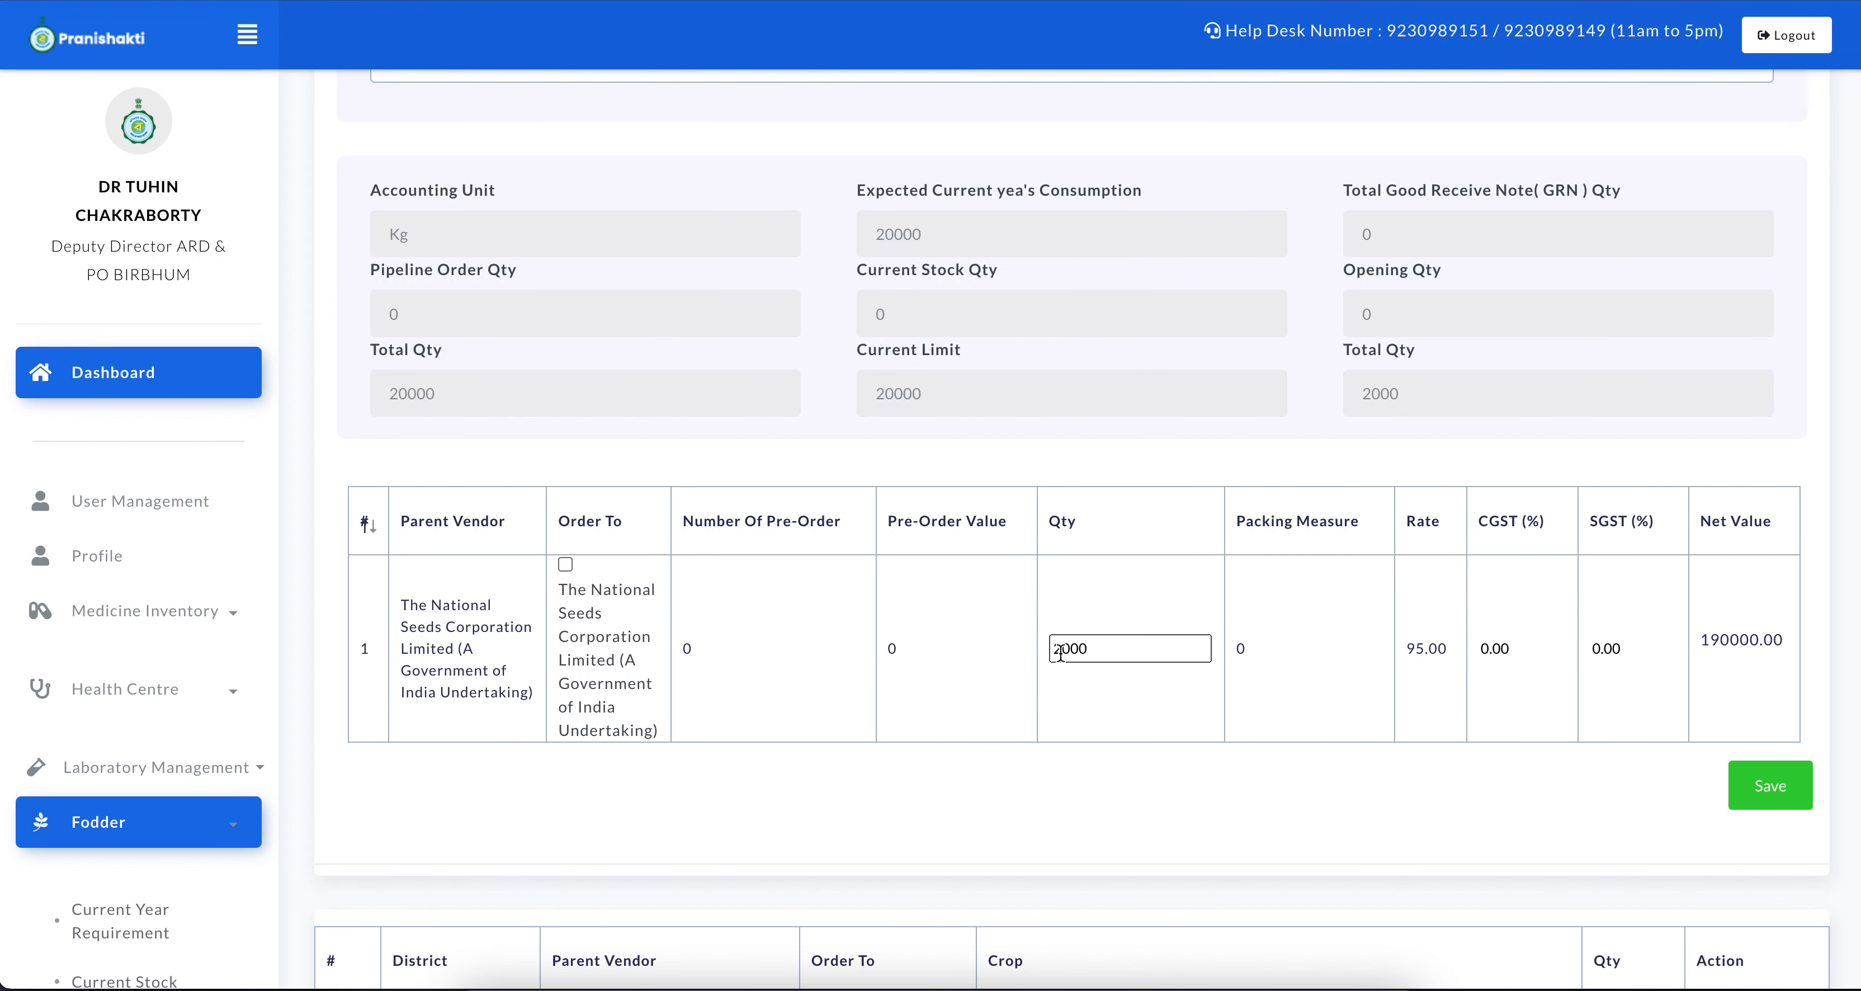
Mark The National Seeds Corporation Limited as the order recipient and save the Fodder Maize pre-order
scroll(1486, 682, "down", 2)
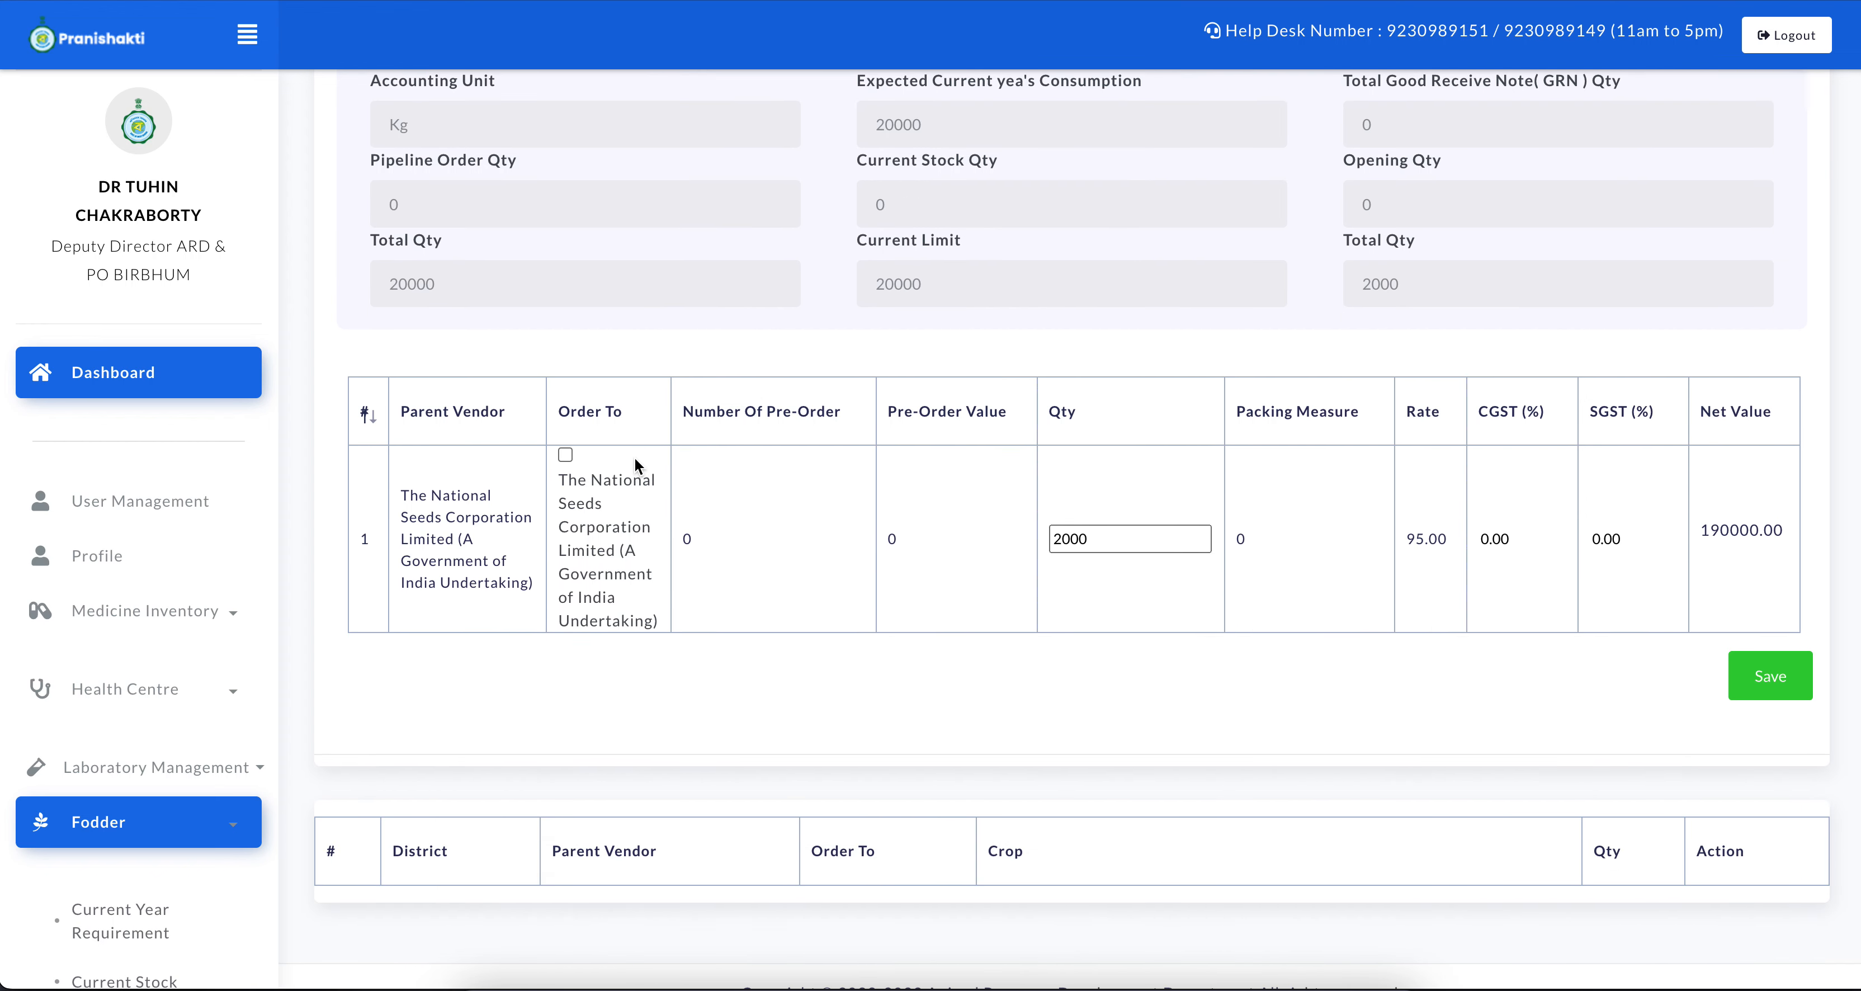
left_click(565, 455)
scroll(877, 610, "down", 1)
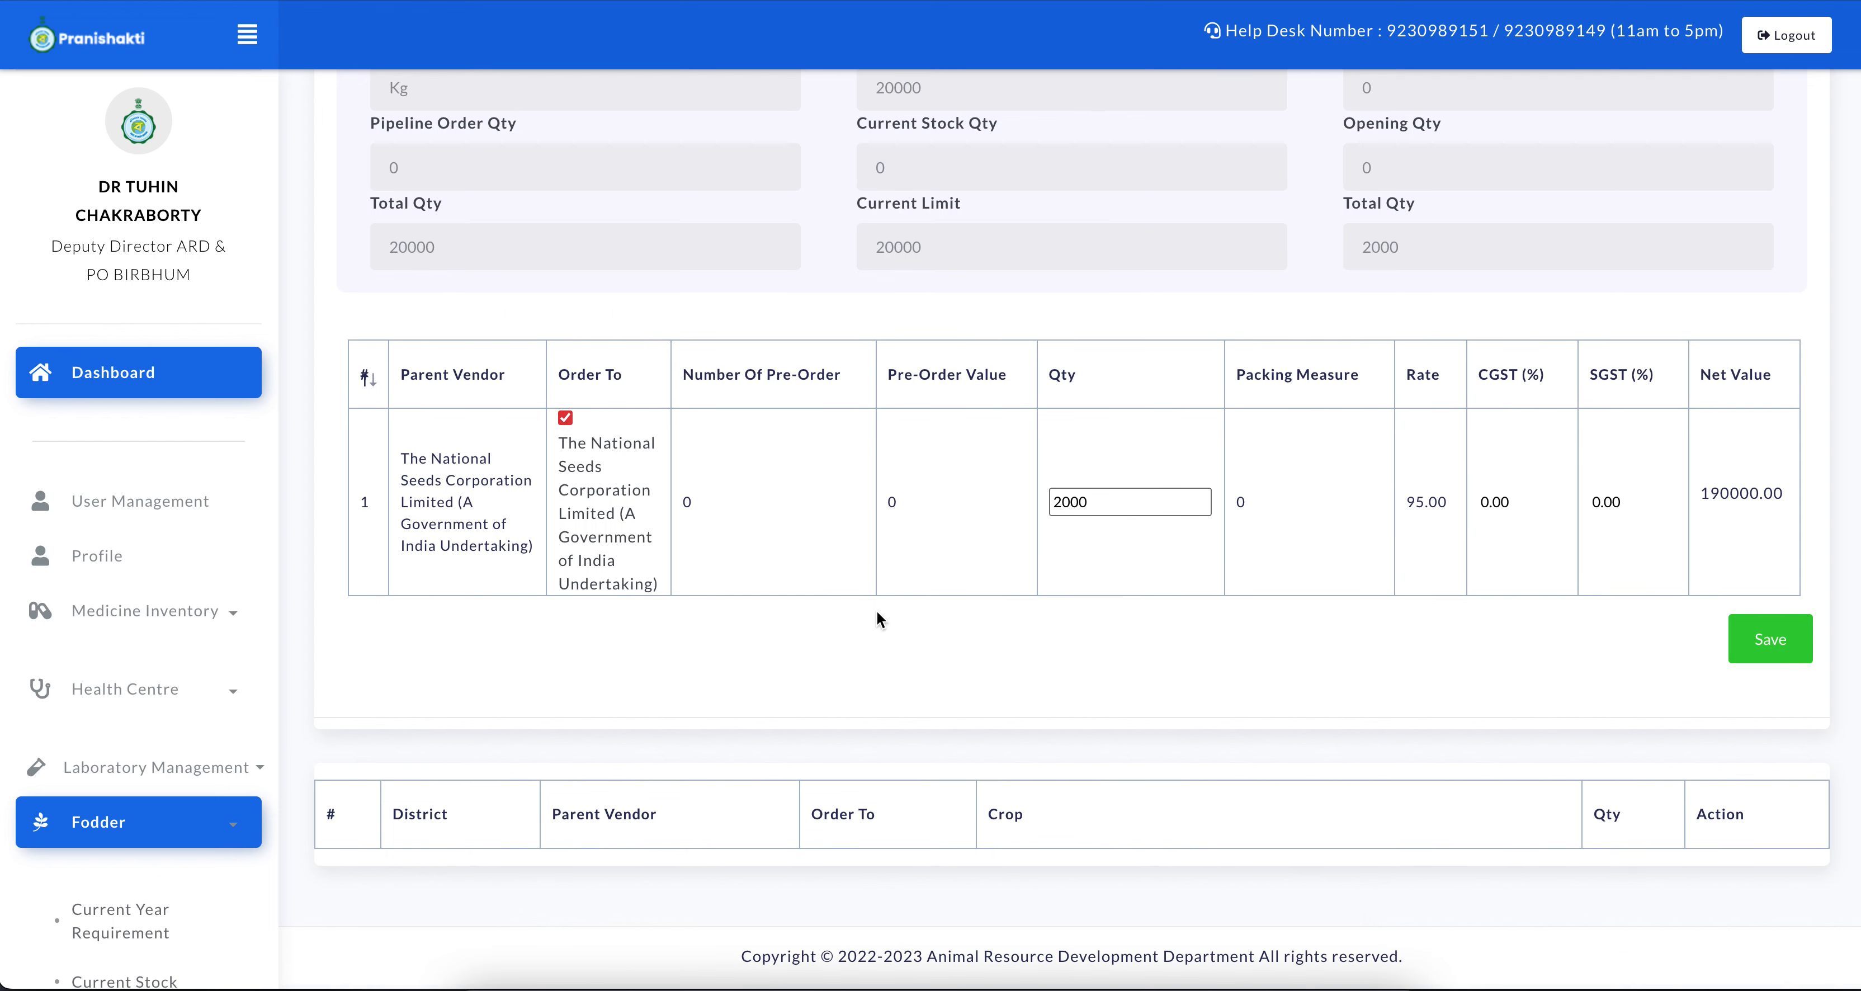
left_click(1770, 642)
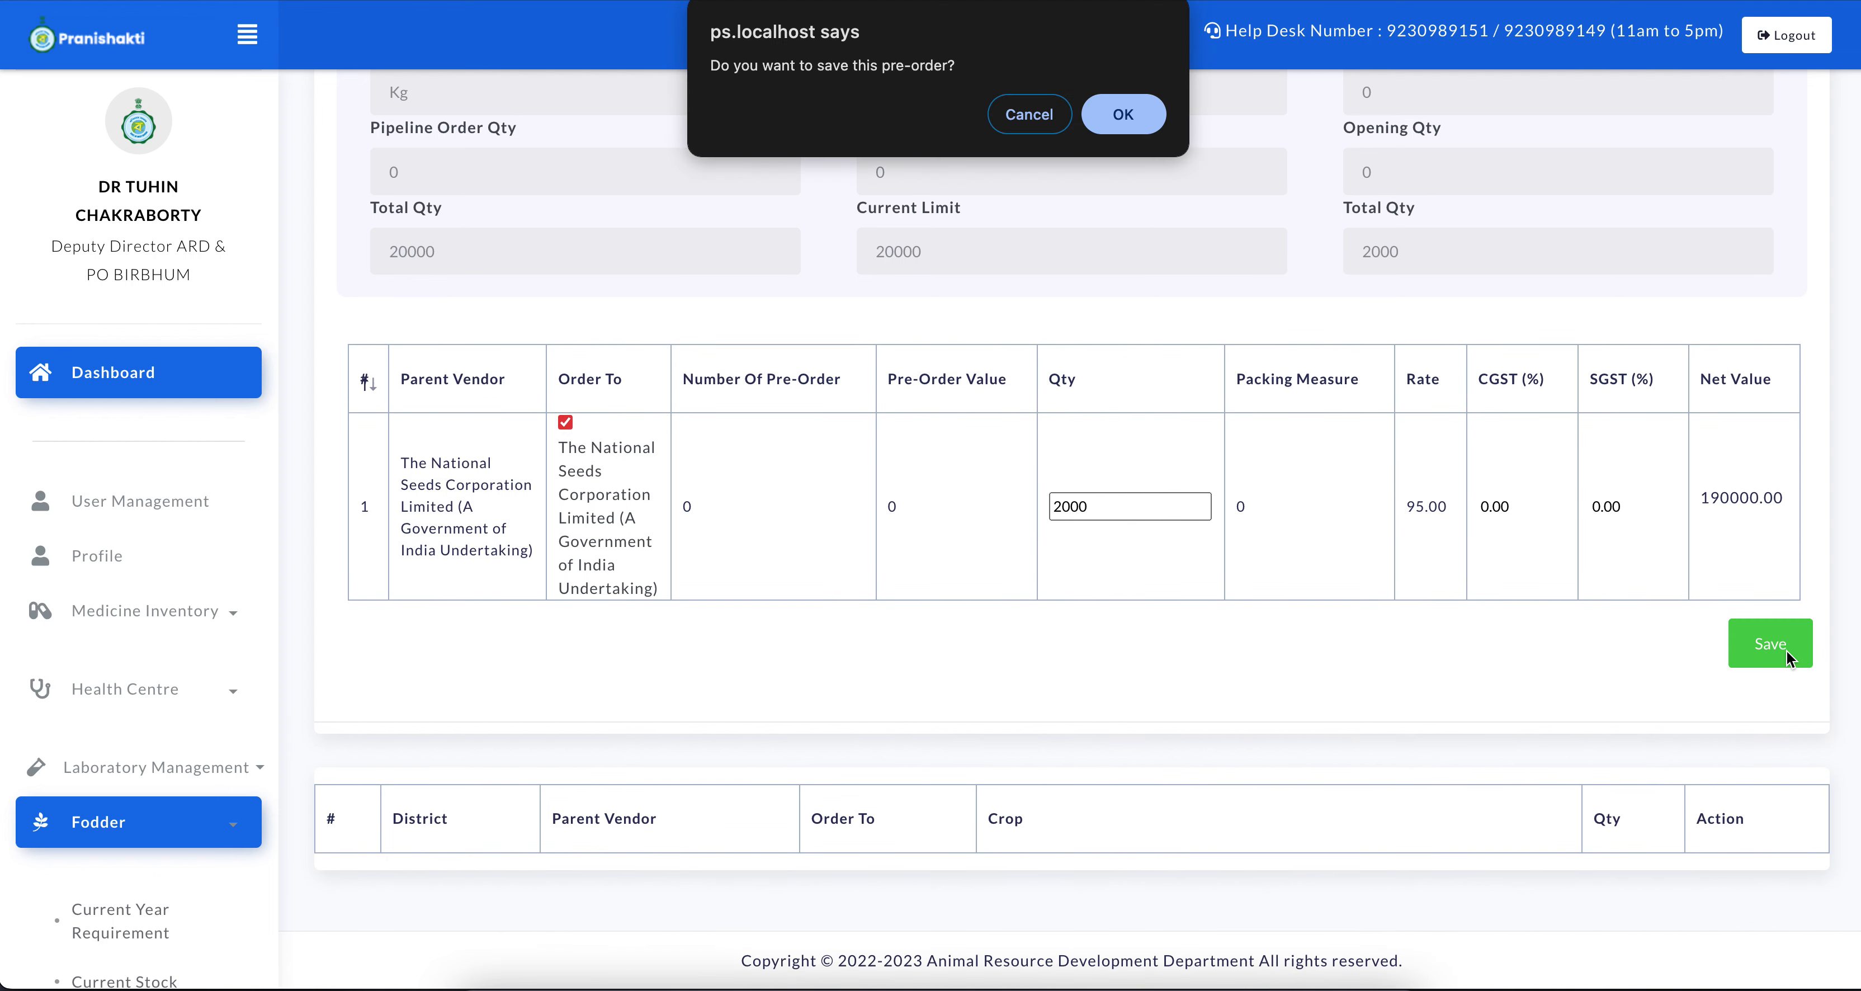
left_click(1124, 114)
left_click(1138, 114)
scroll(1009, 461, "down", 4)
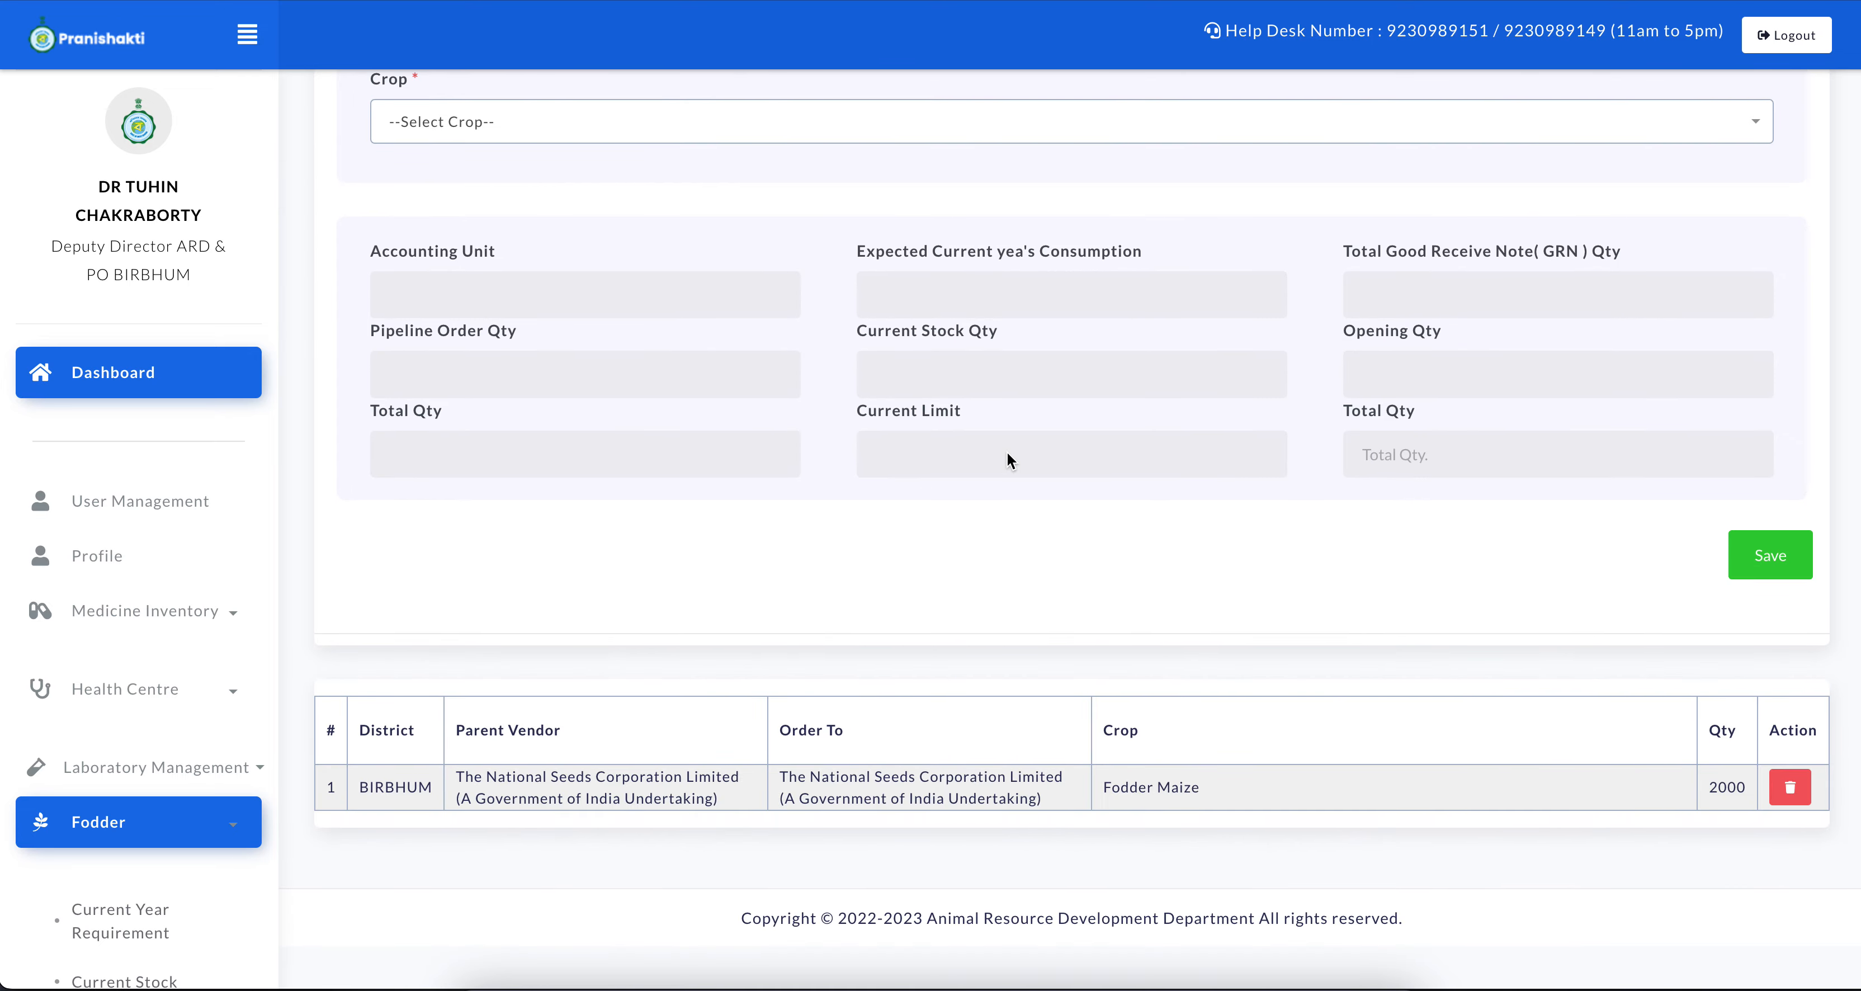
Open the fodder Purchase Order entry form and set the season to Kharif
scroll(104, 842, "down", 5)
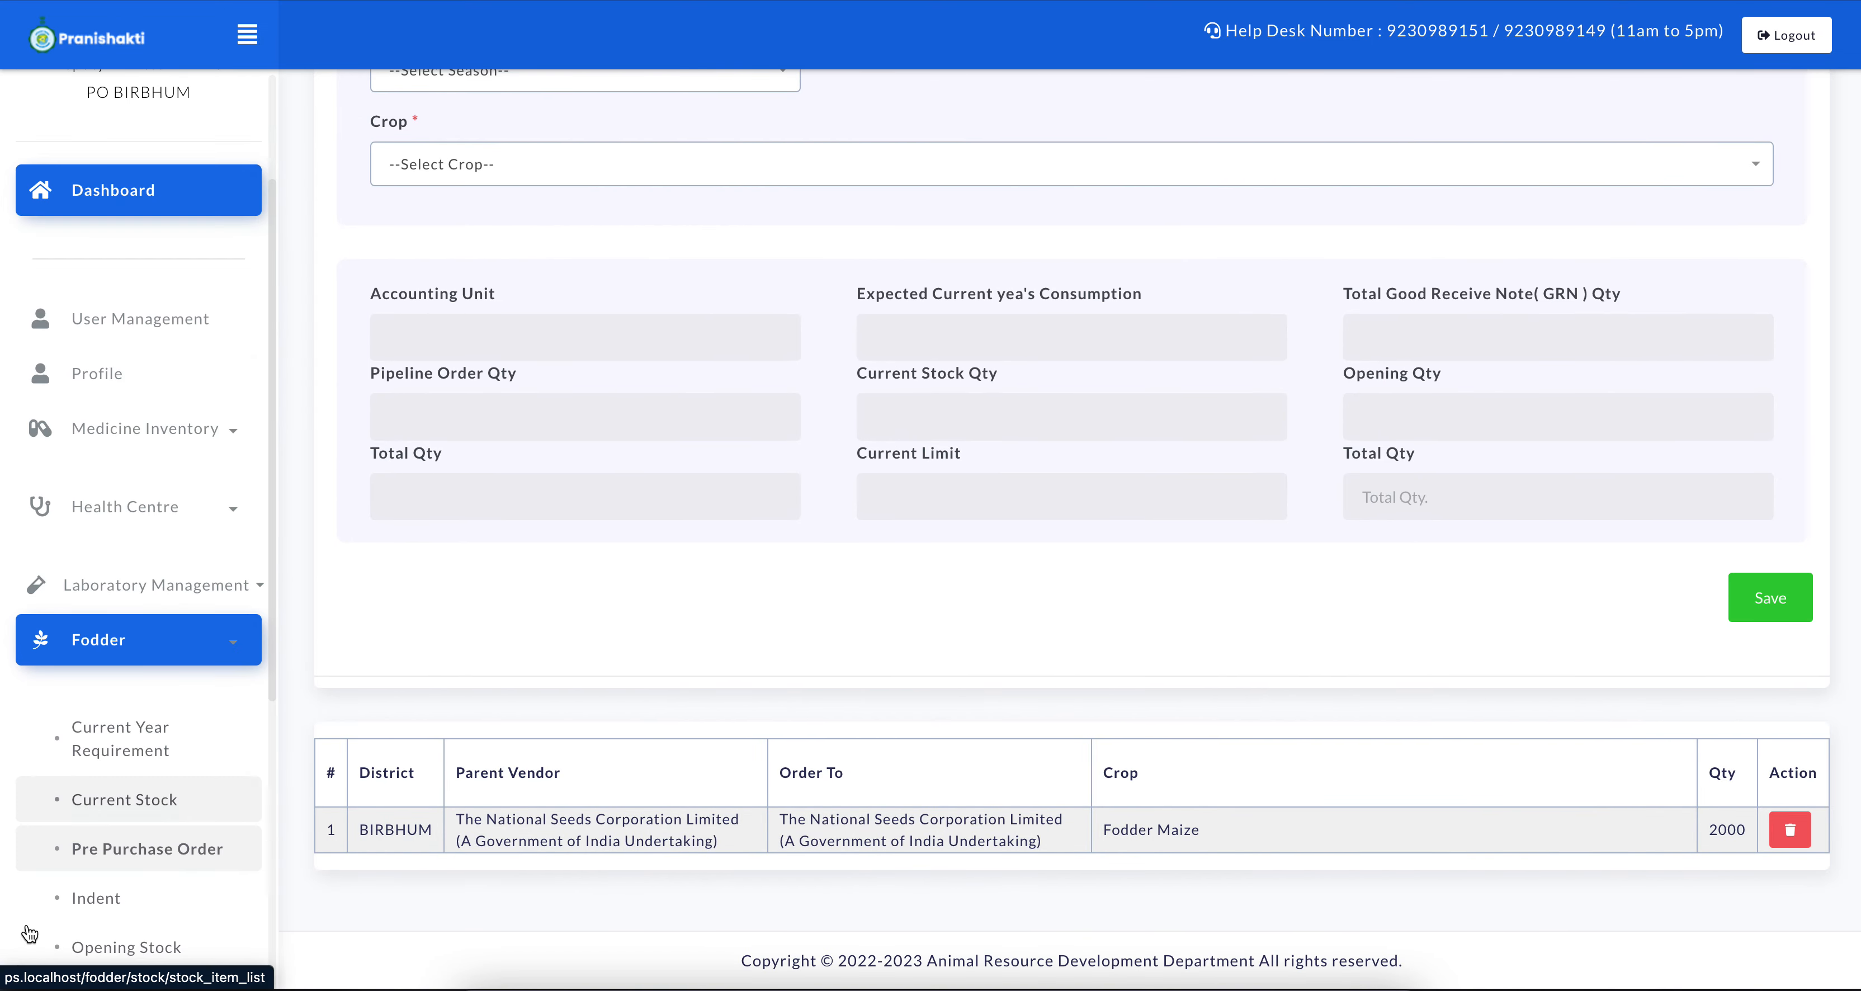
left_click(98, 814)
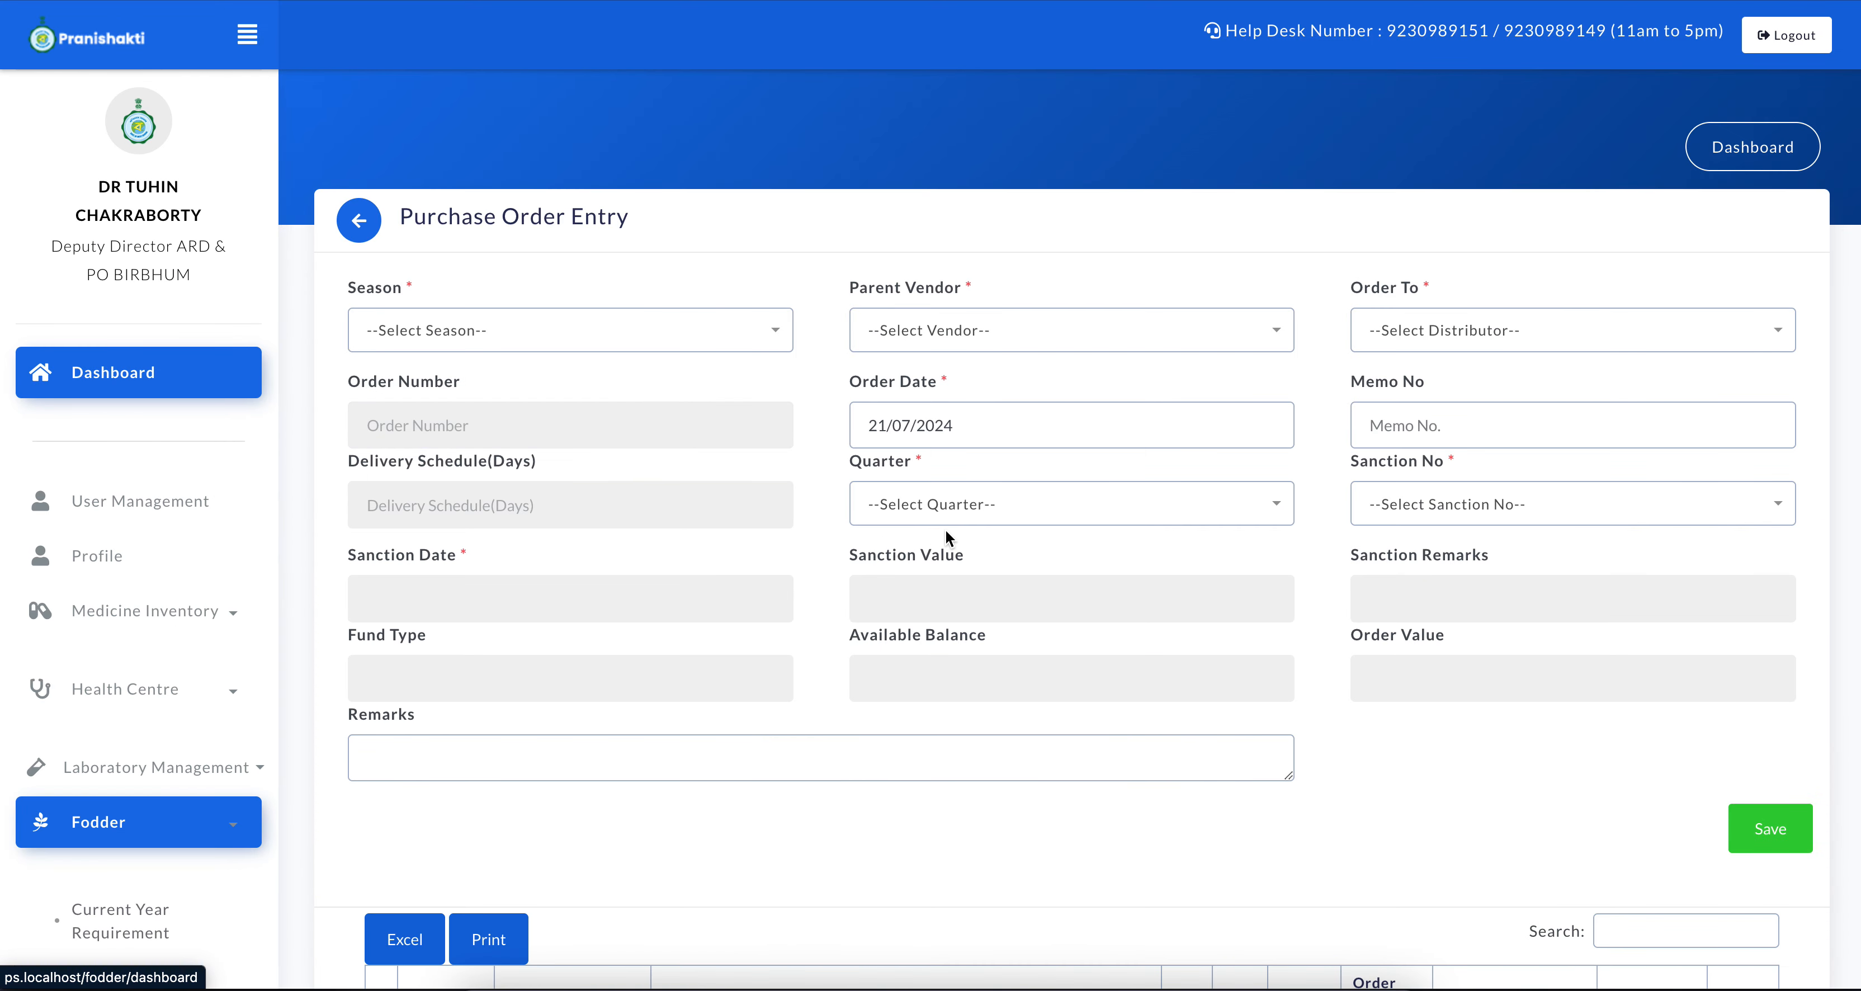
left_click(690, 339)
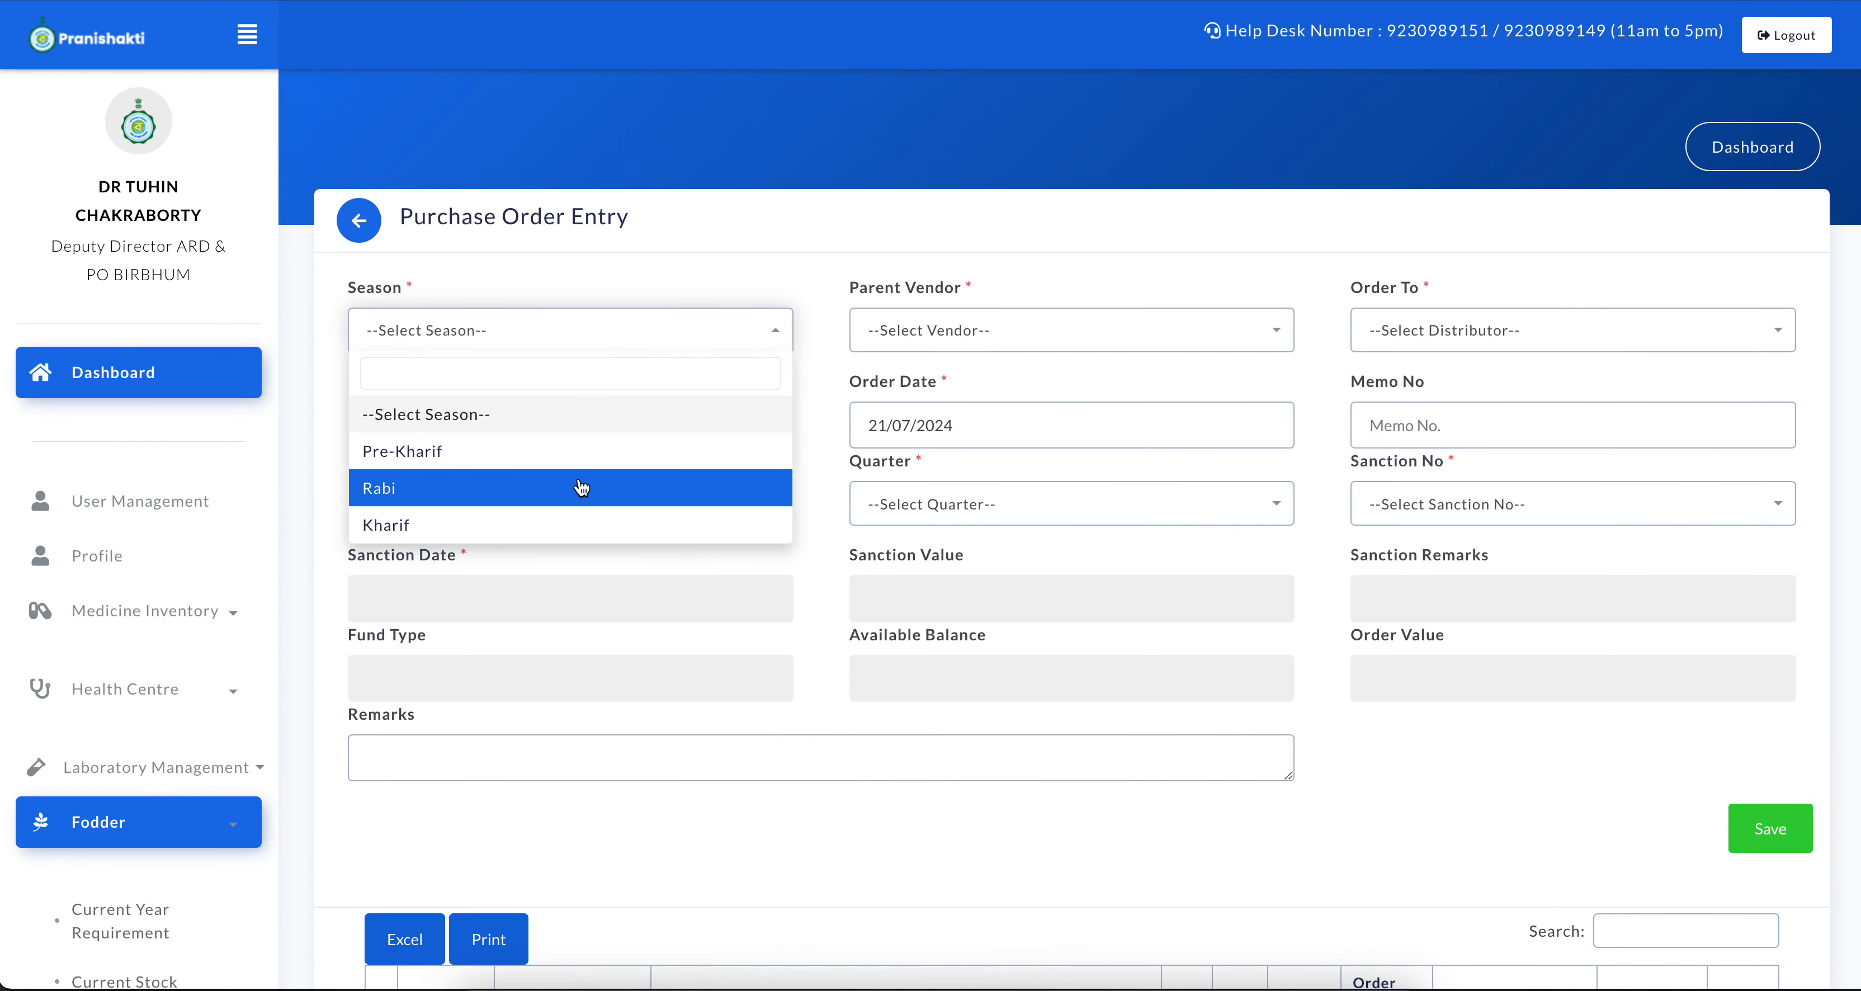
left_click(532, 520)
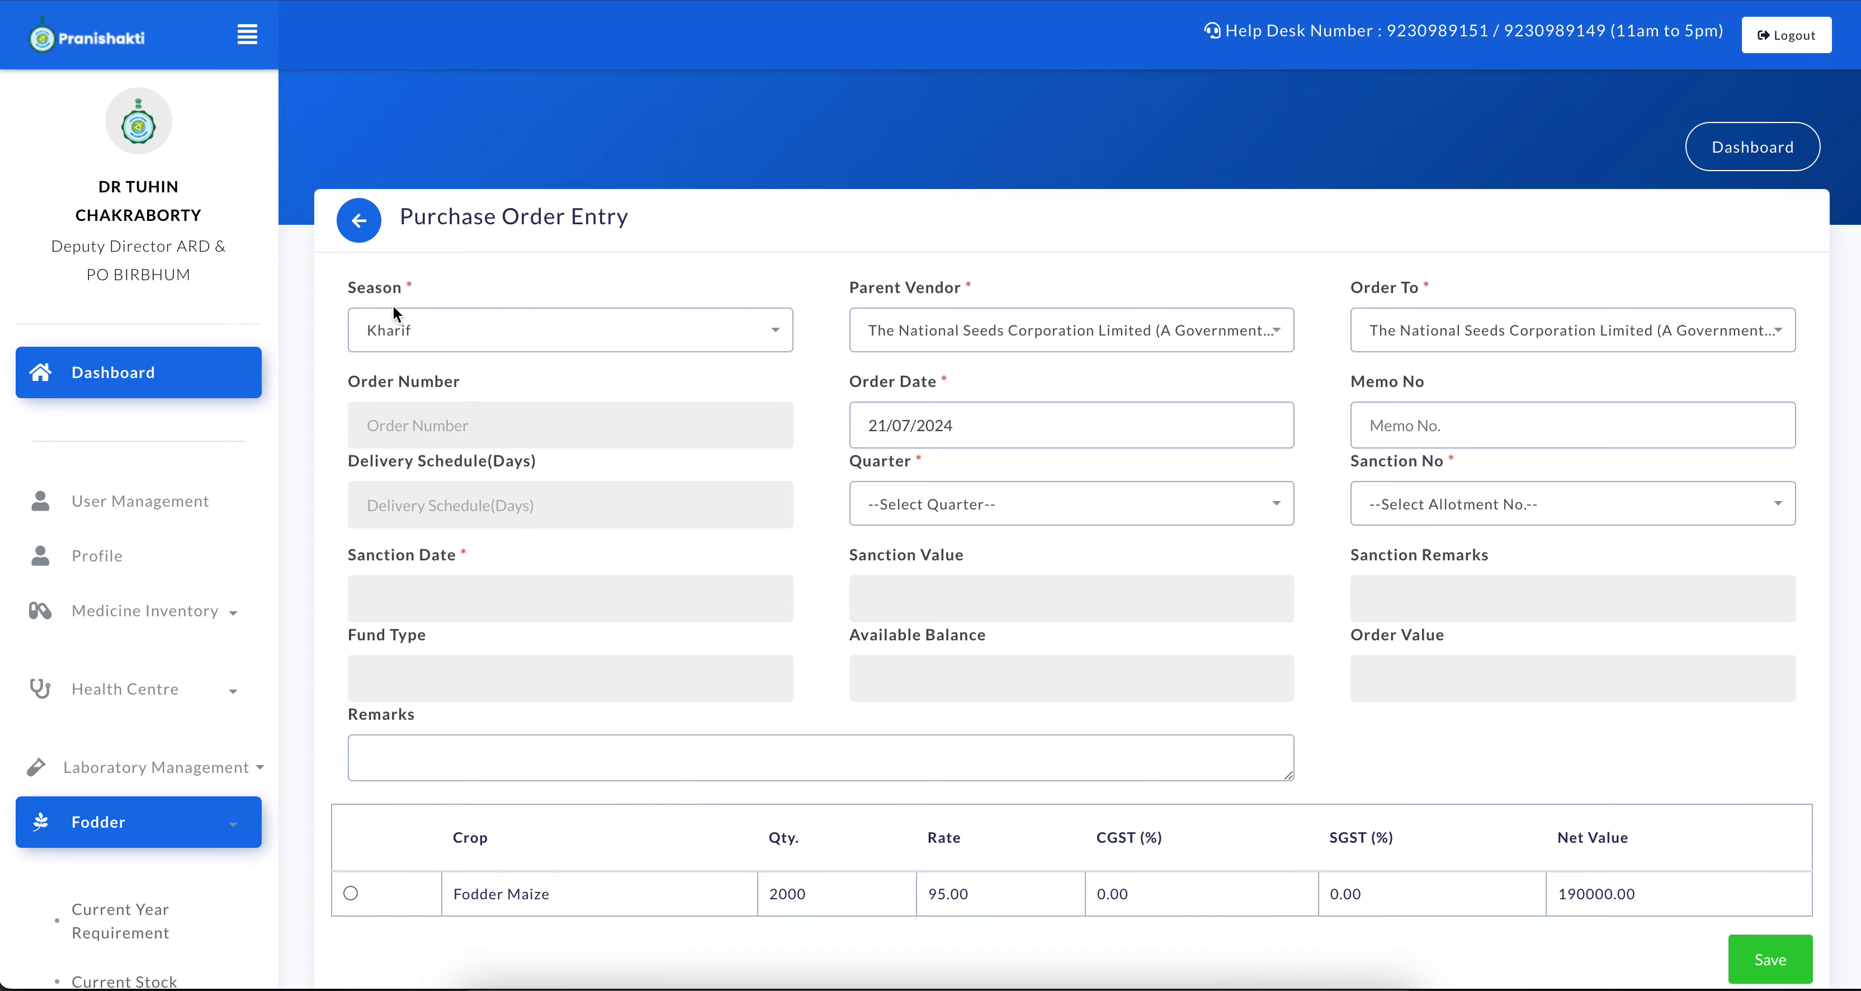
Switch the season to Pre-Kharif to check its vendor choices, and set it back to Kharif
left_click(406, 329)
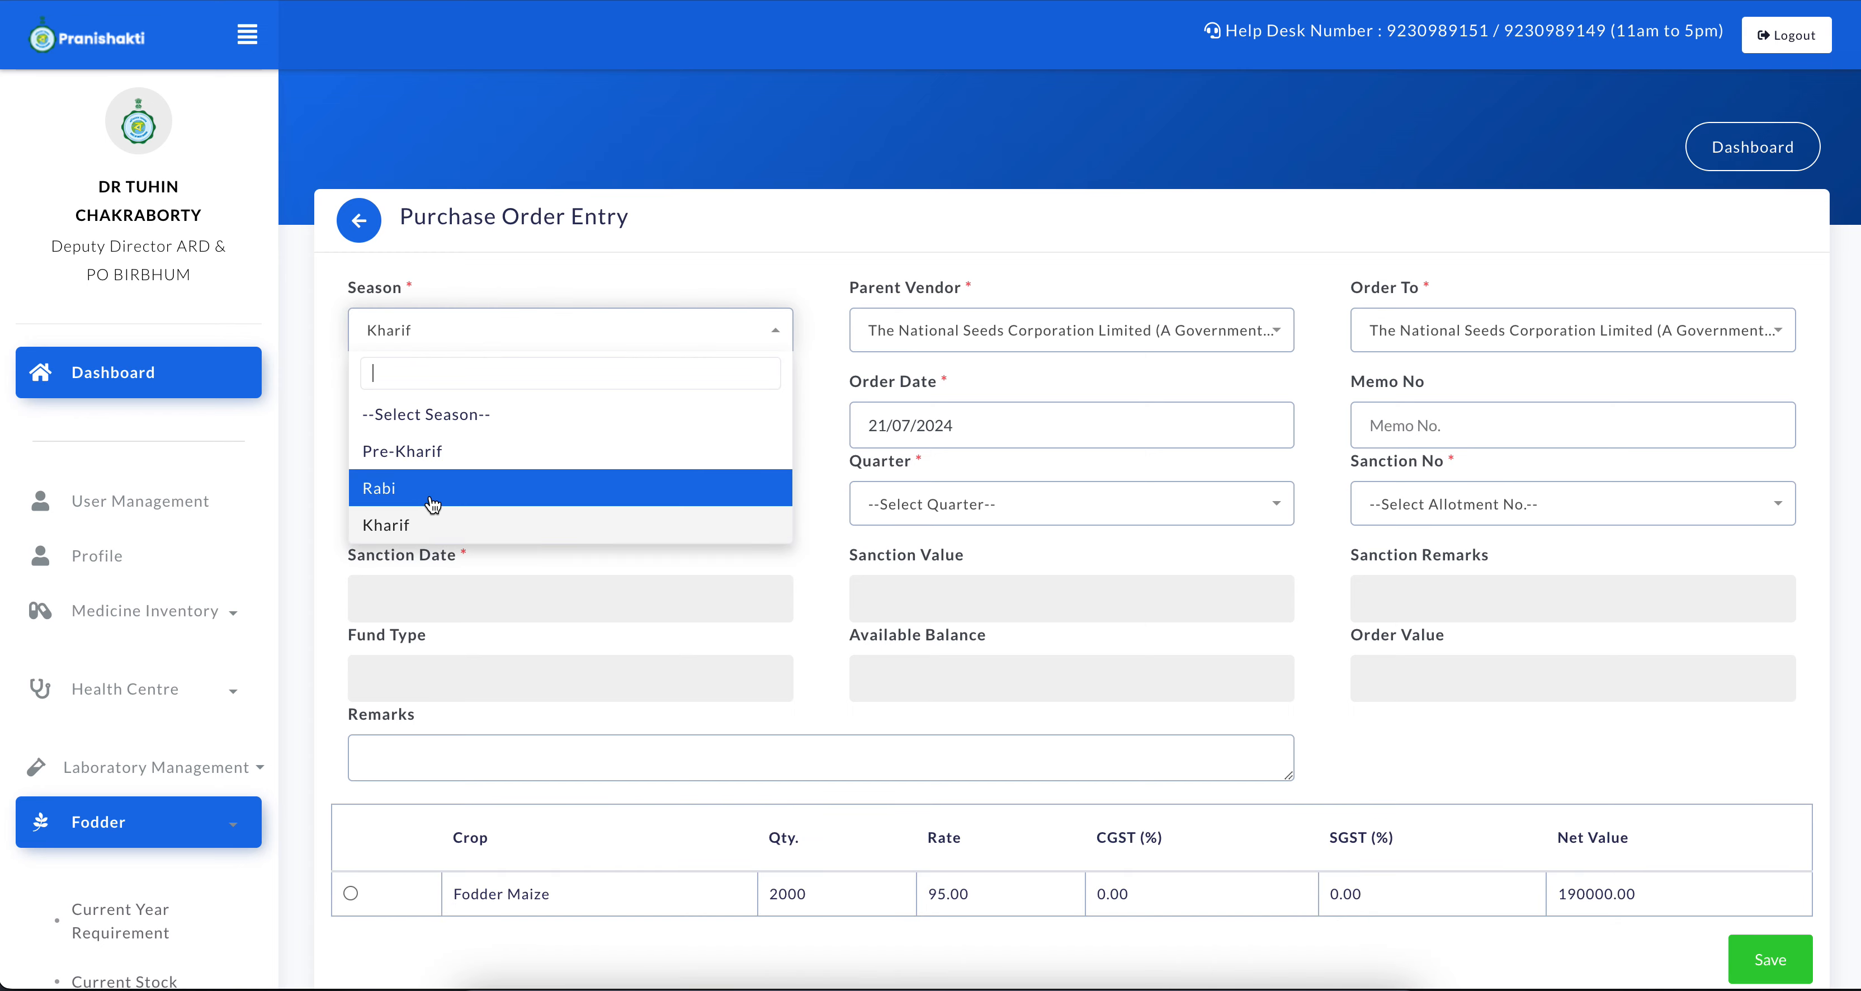
left_click(401, 451)
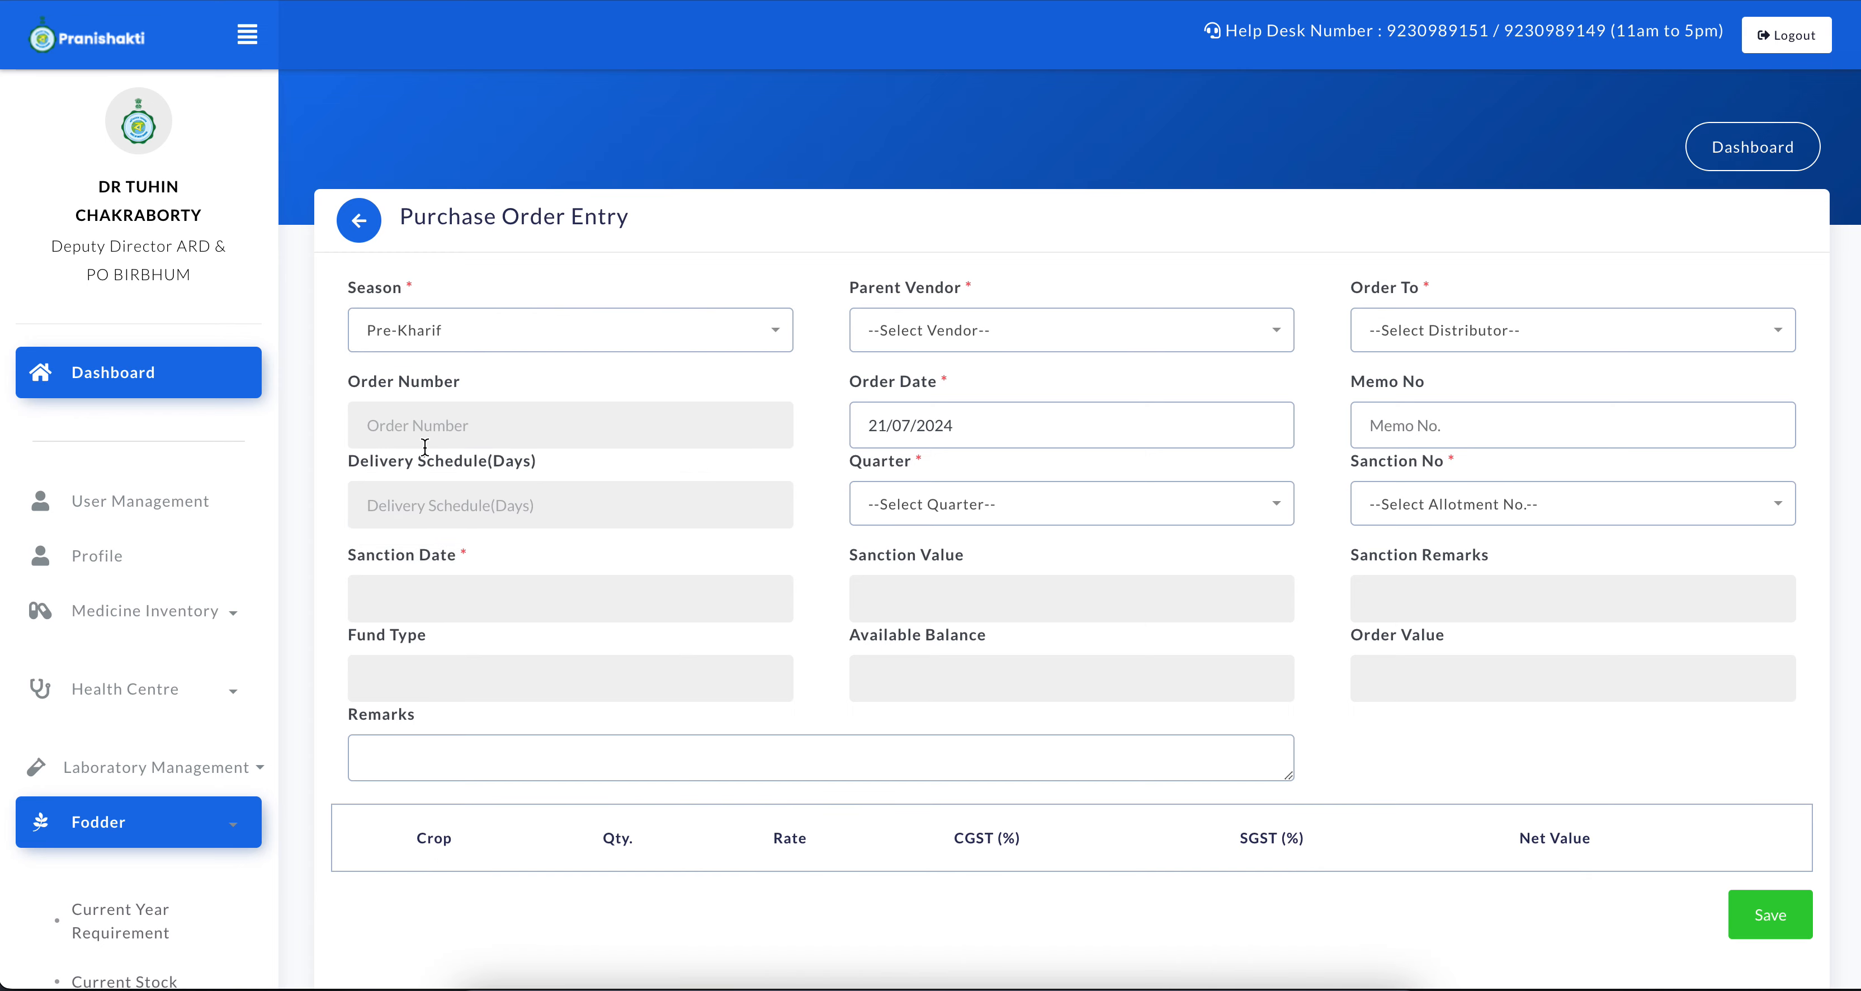
left_click(1104, 337)
left_click(601, 338)
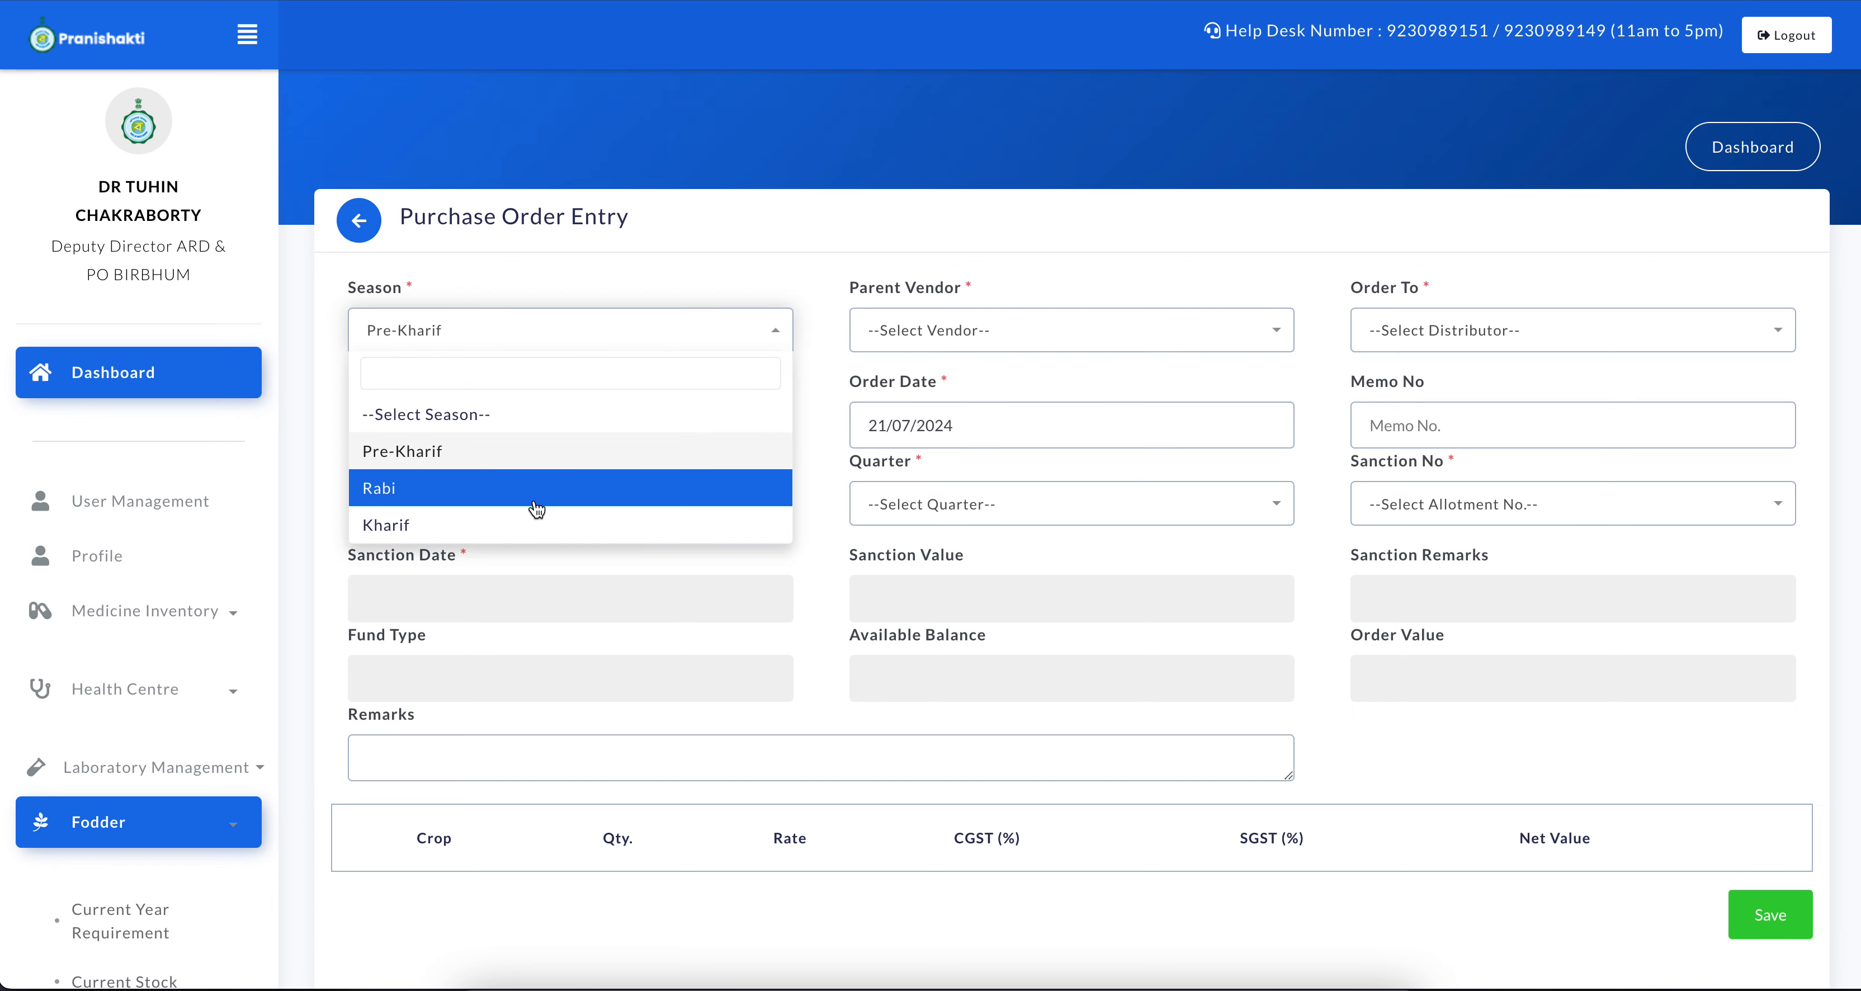
left_click(522, 513)
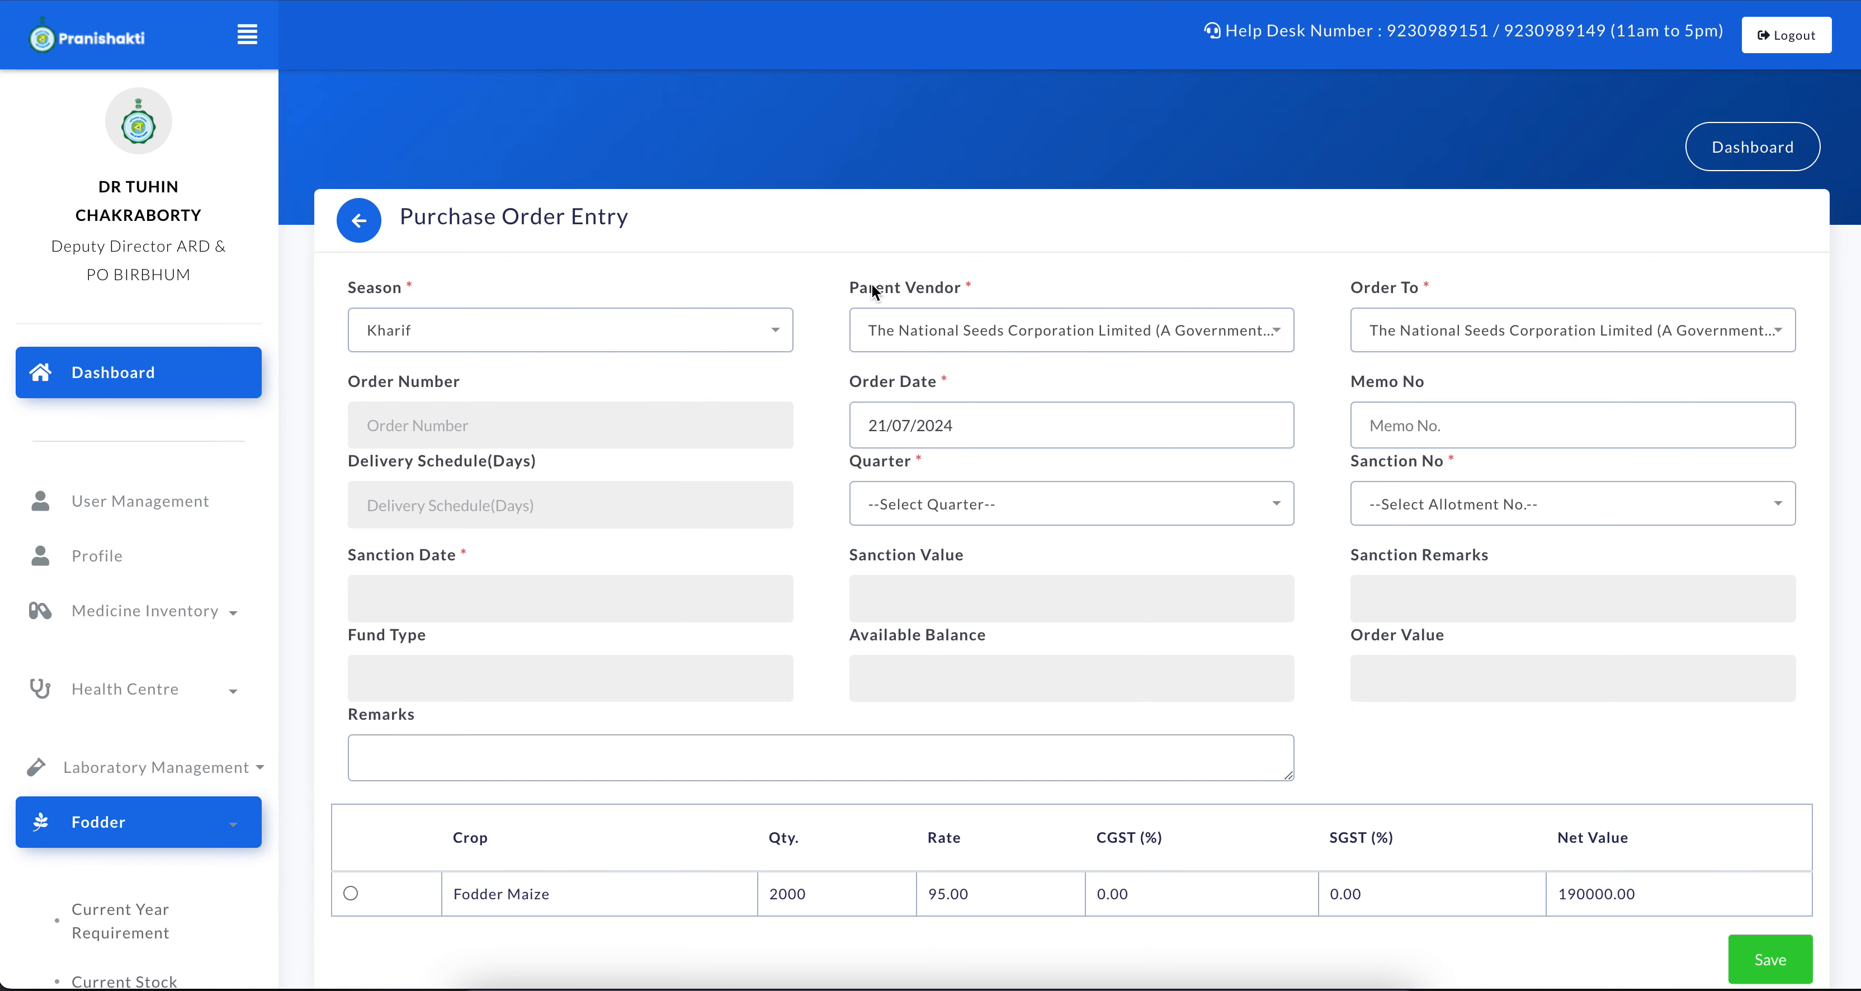
Select the Fodder Maize row for ordering, with order date 21/07/2024 and the 1st Quarter
scroll(1049, 356, "down", 2)
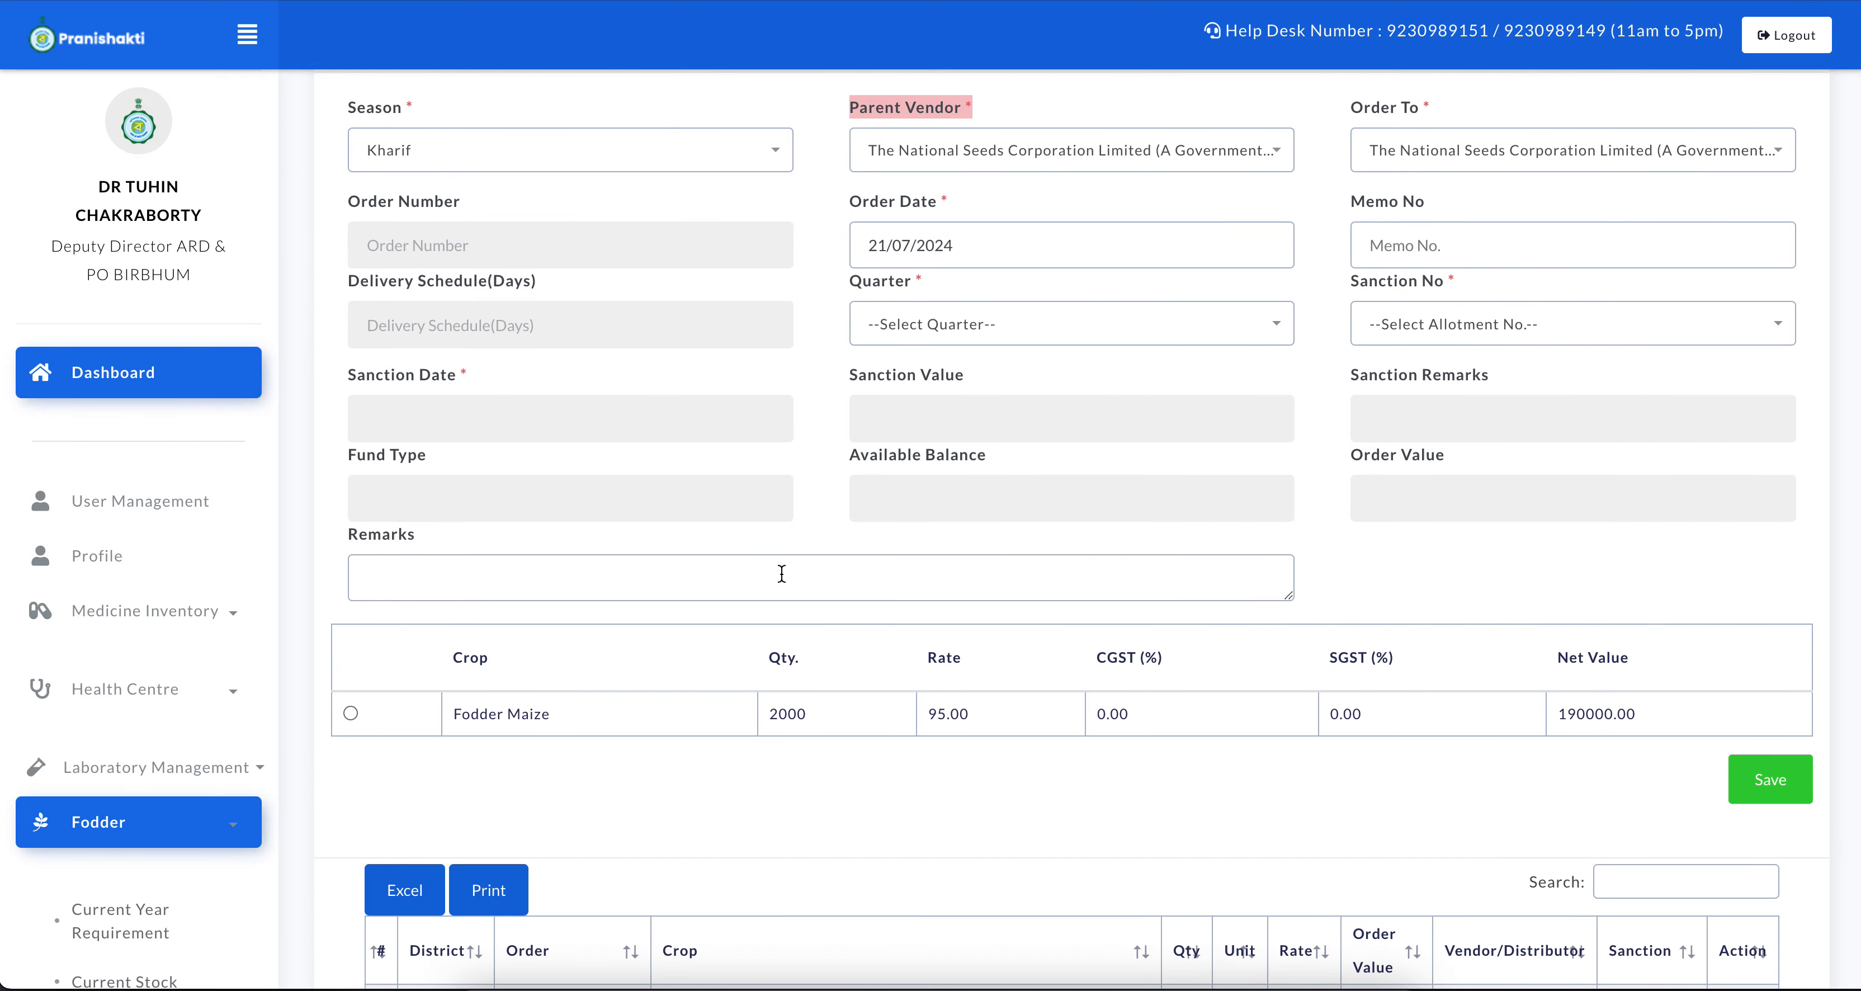
left_click(350, 713)
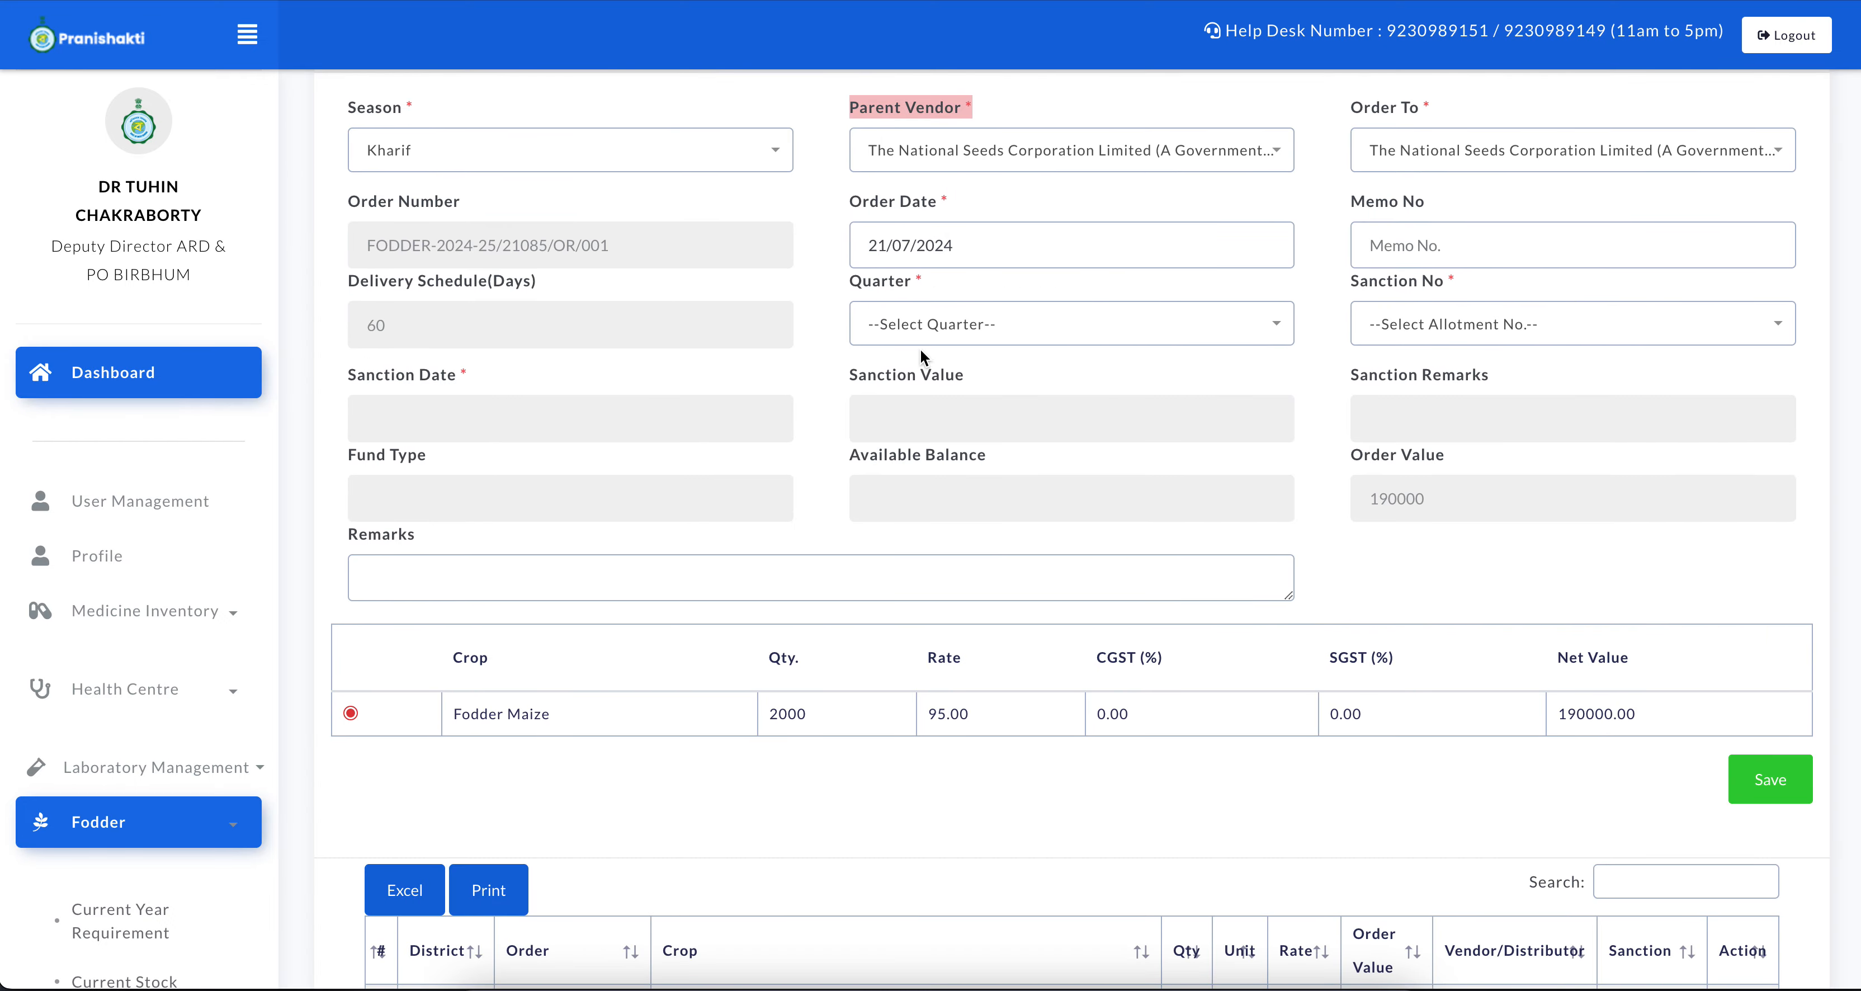
left_click(940, 265)
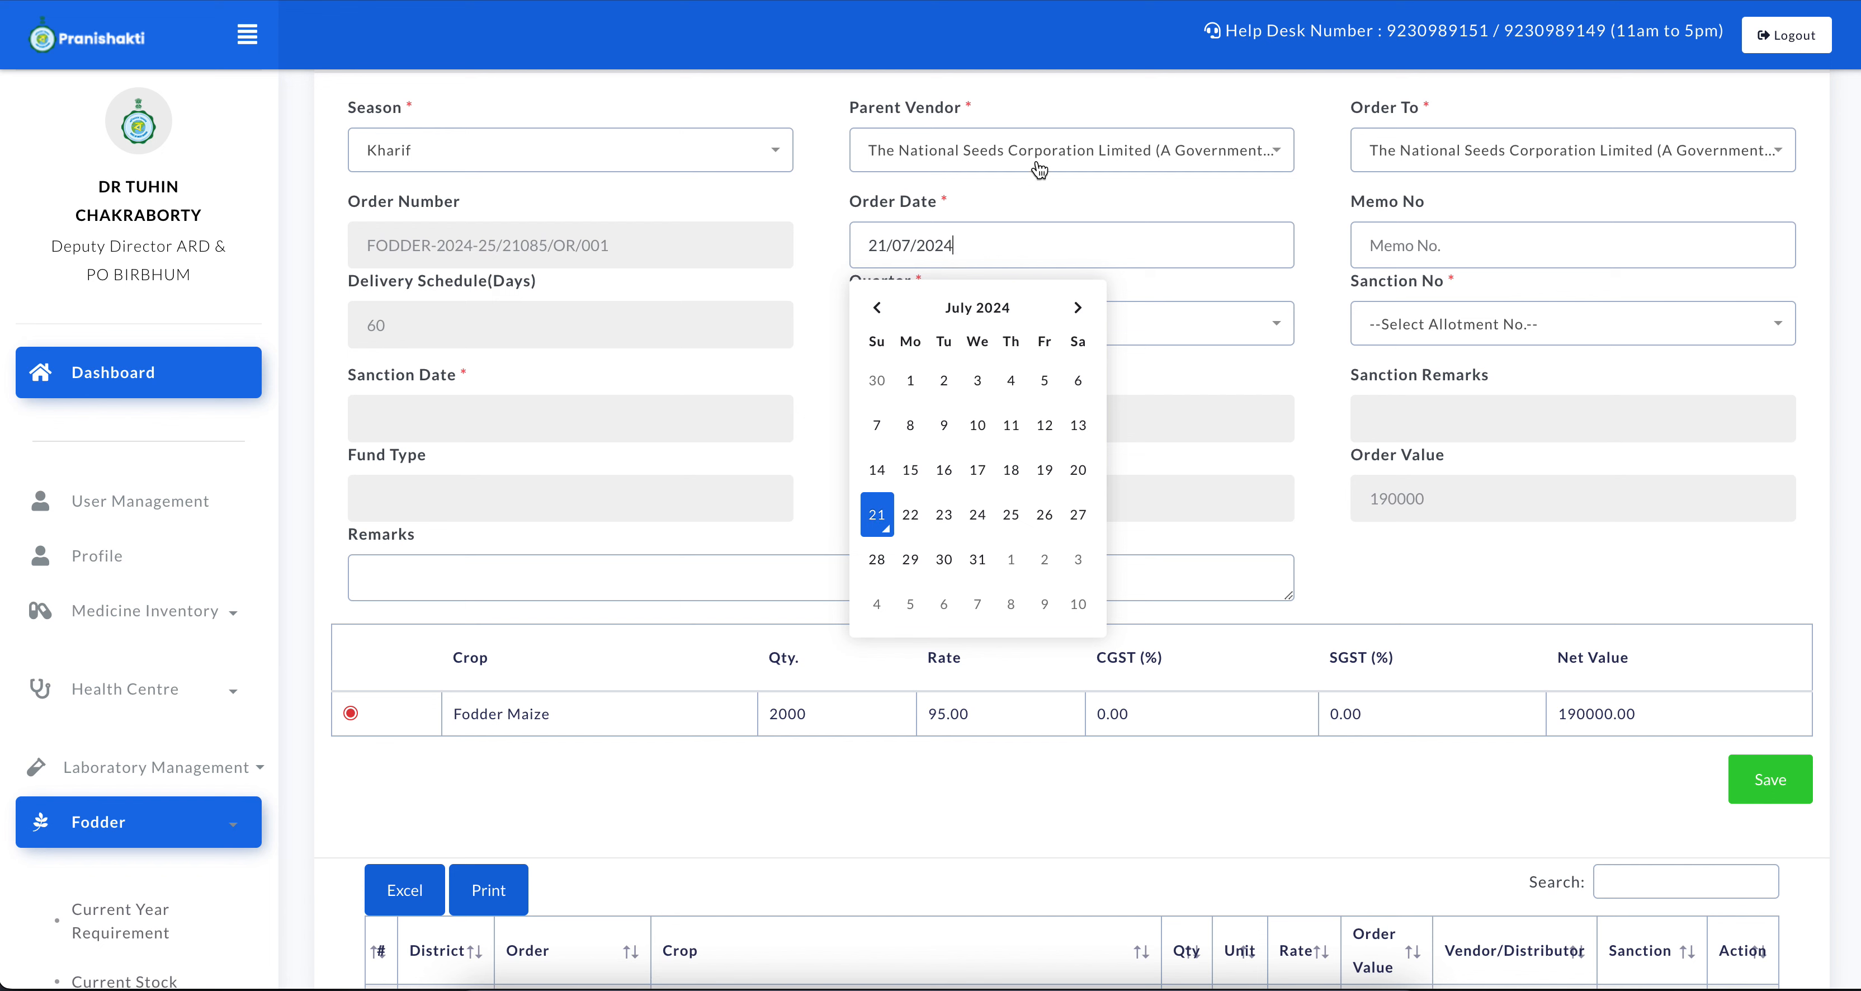
left_click(877, 516)
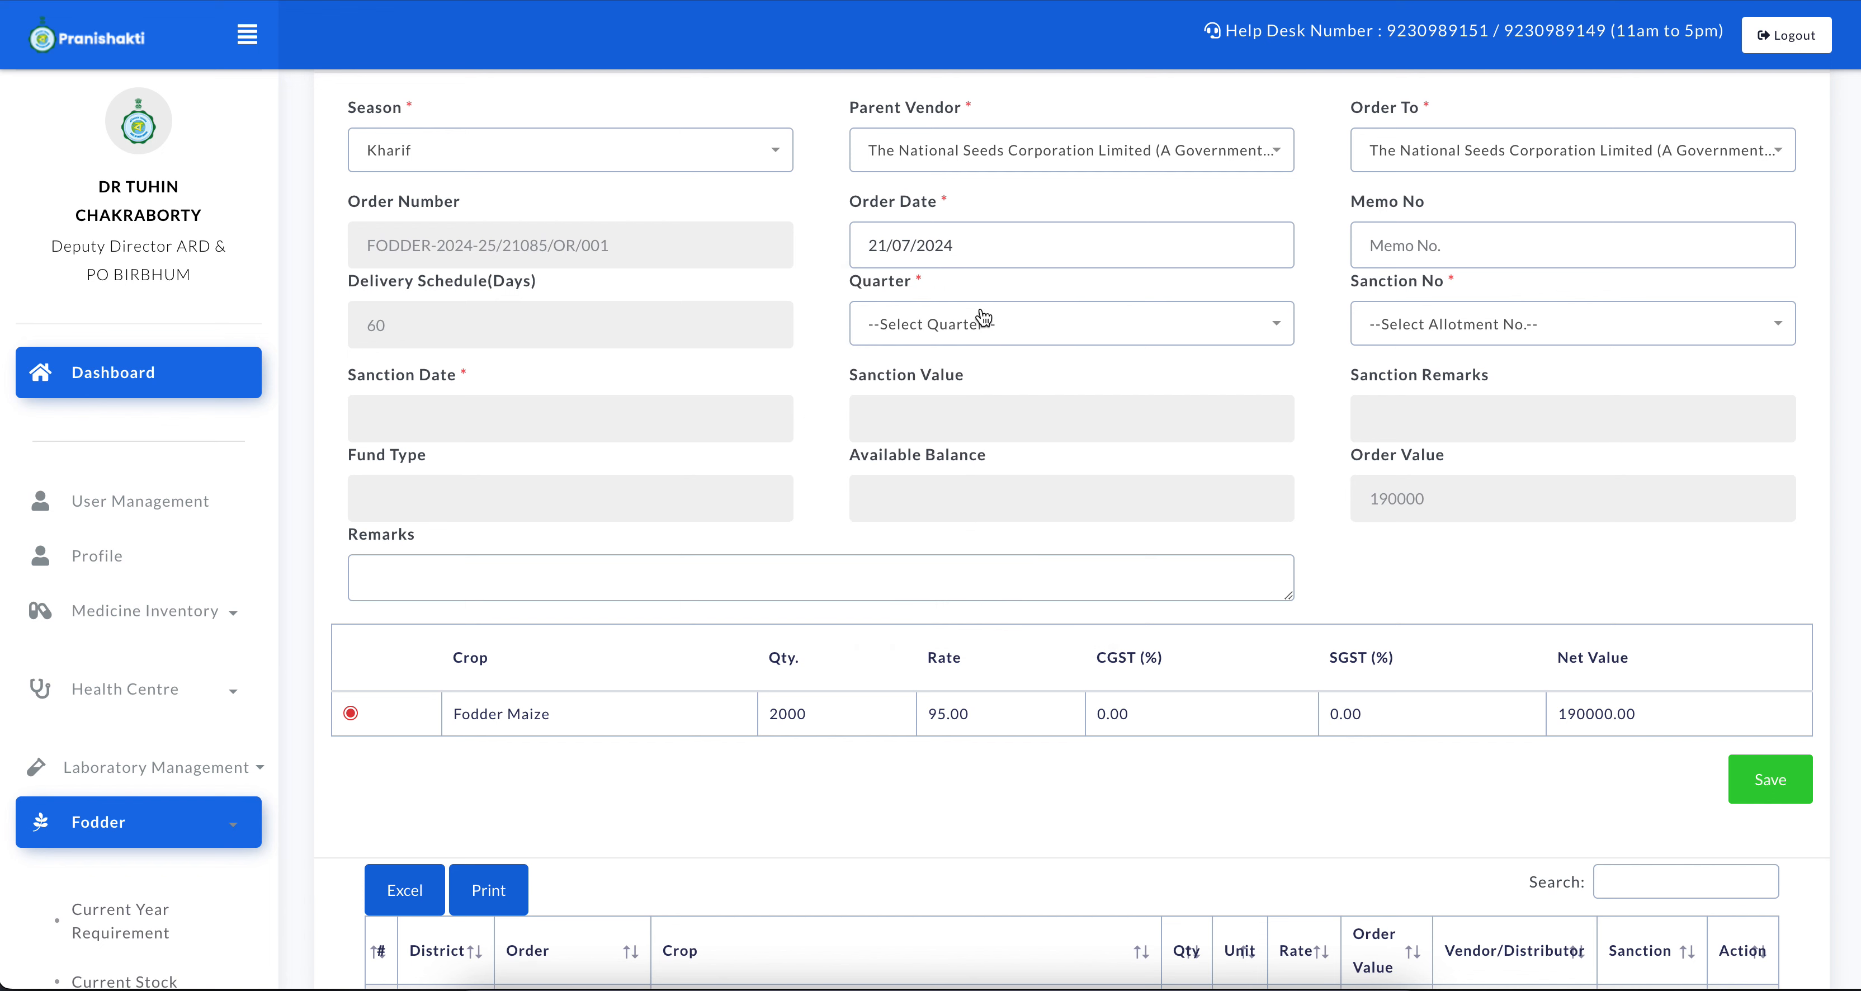
left_click(1035, 324)
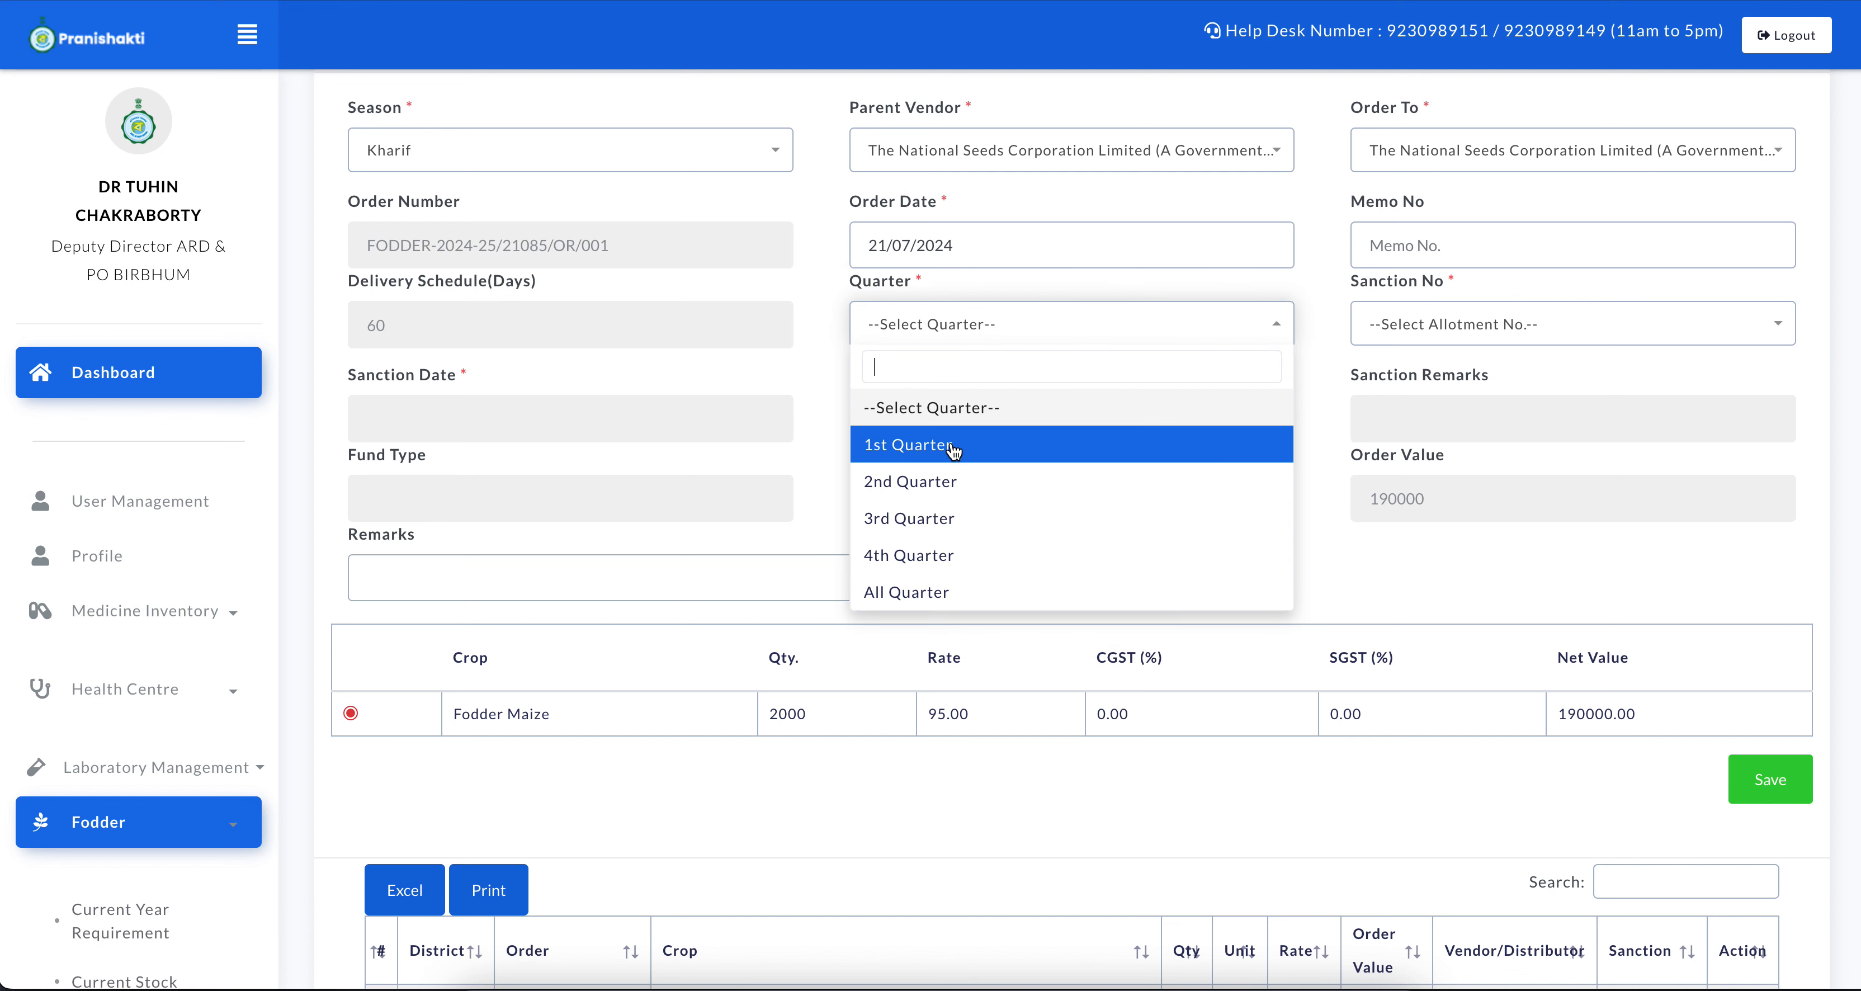
left_click(963, 443)
Set the sanction number to the second 725(23)/4F-7 entry
left_click(1417, 315)
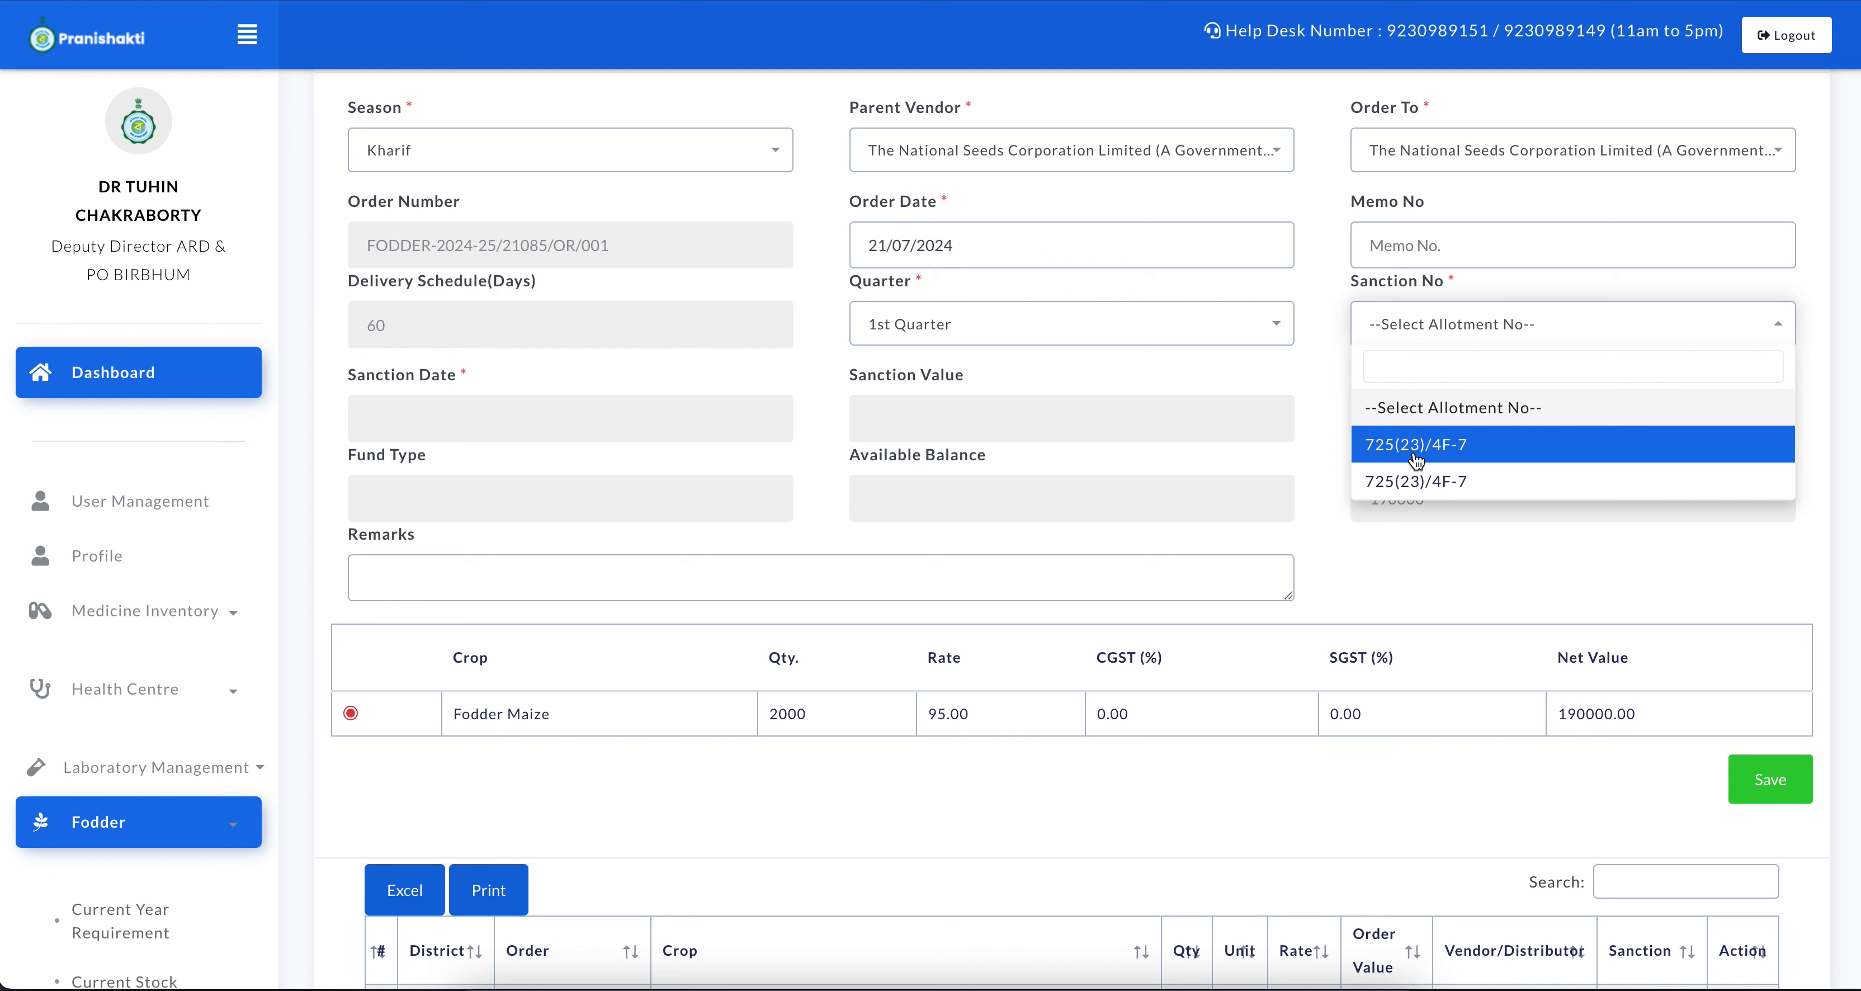
left_click(1442, 446)
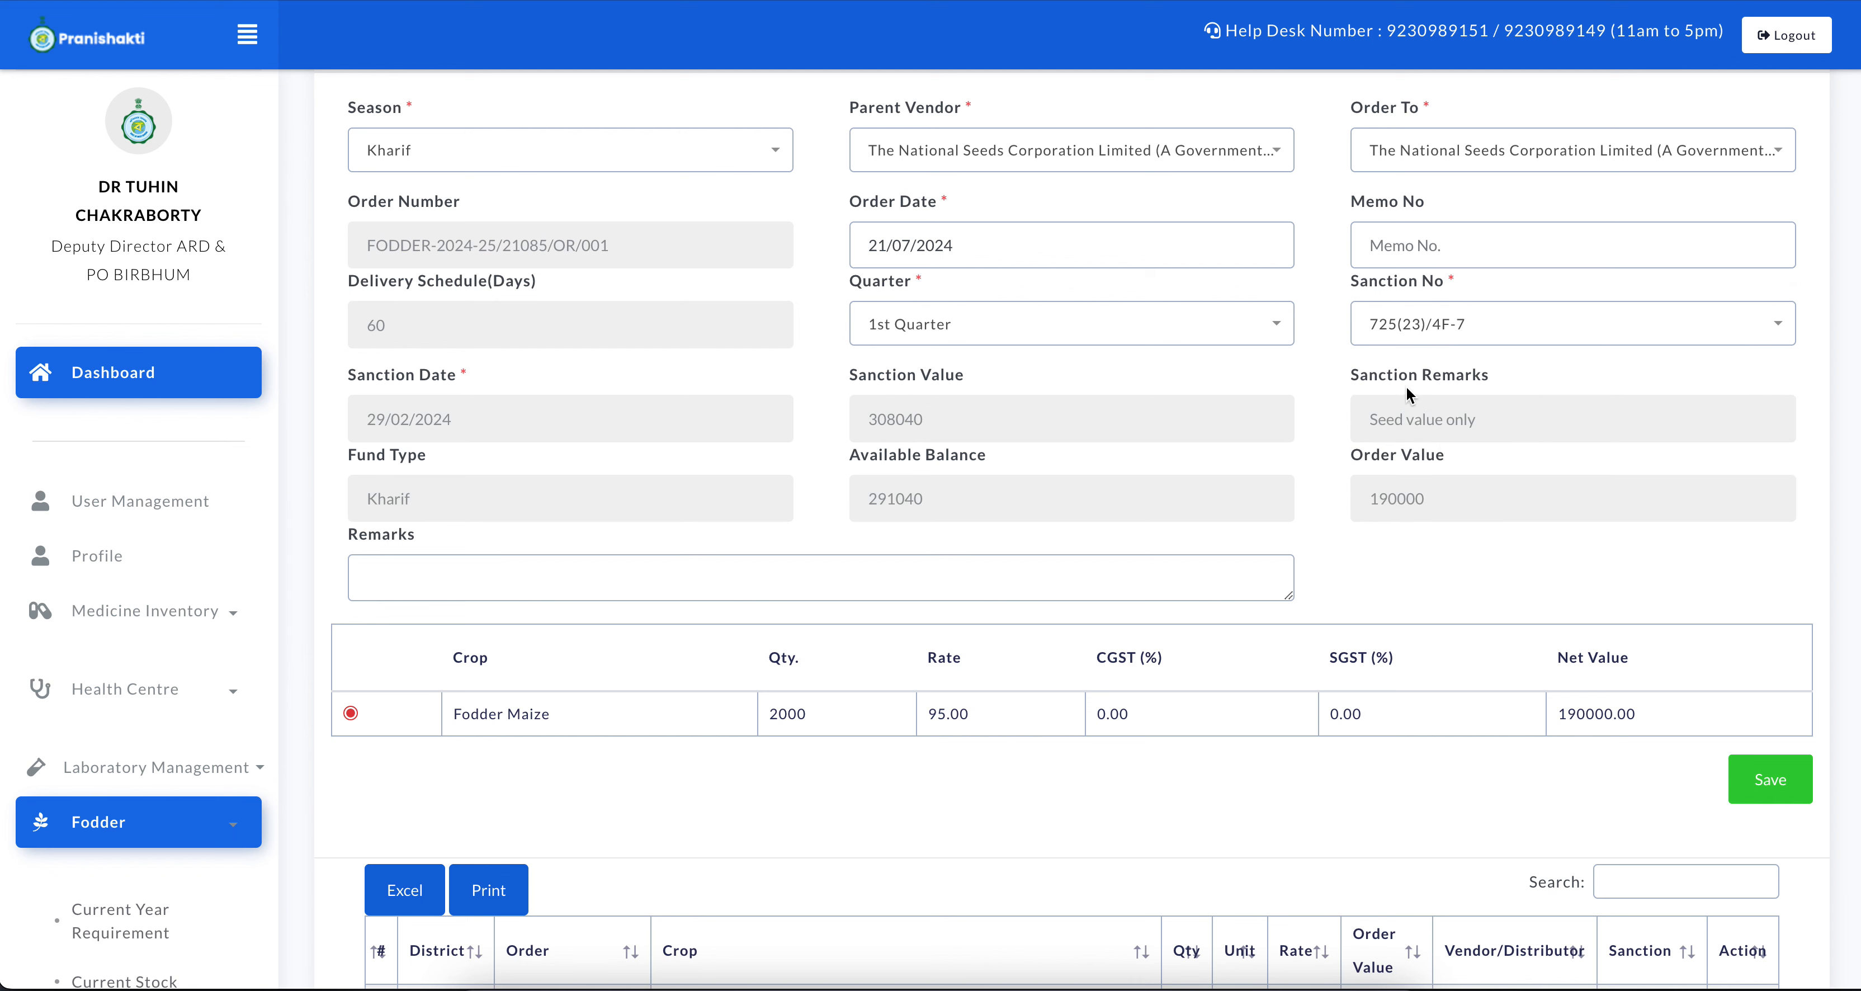
left_click(1399, 341)
left_click(1374, 475)
Review the sanction and order details and save the Fodder Maize purchase order
scroll(1309, 545, "down", 1)
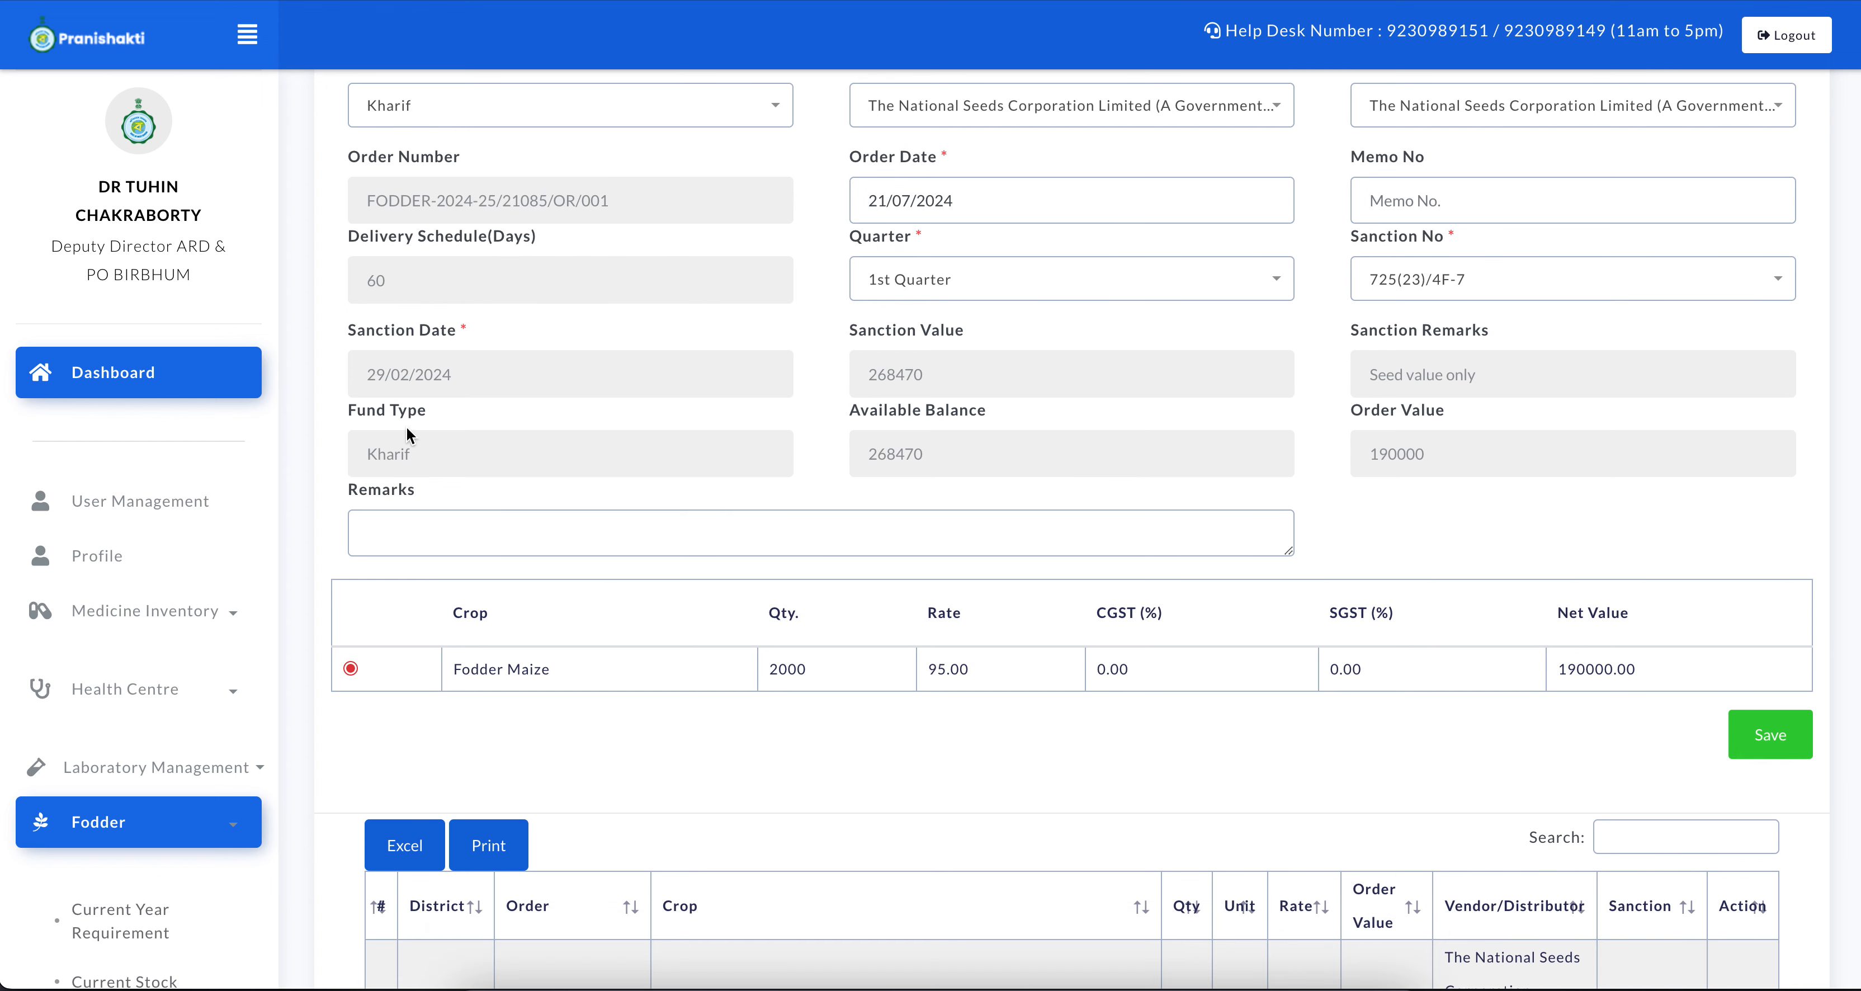
scroll(831, 448, "down", 2)
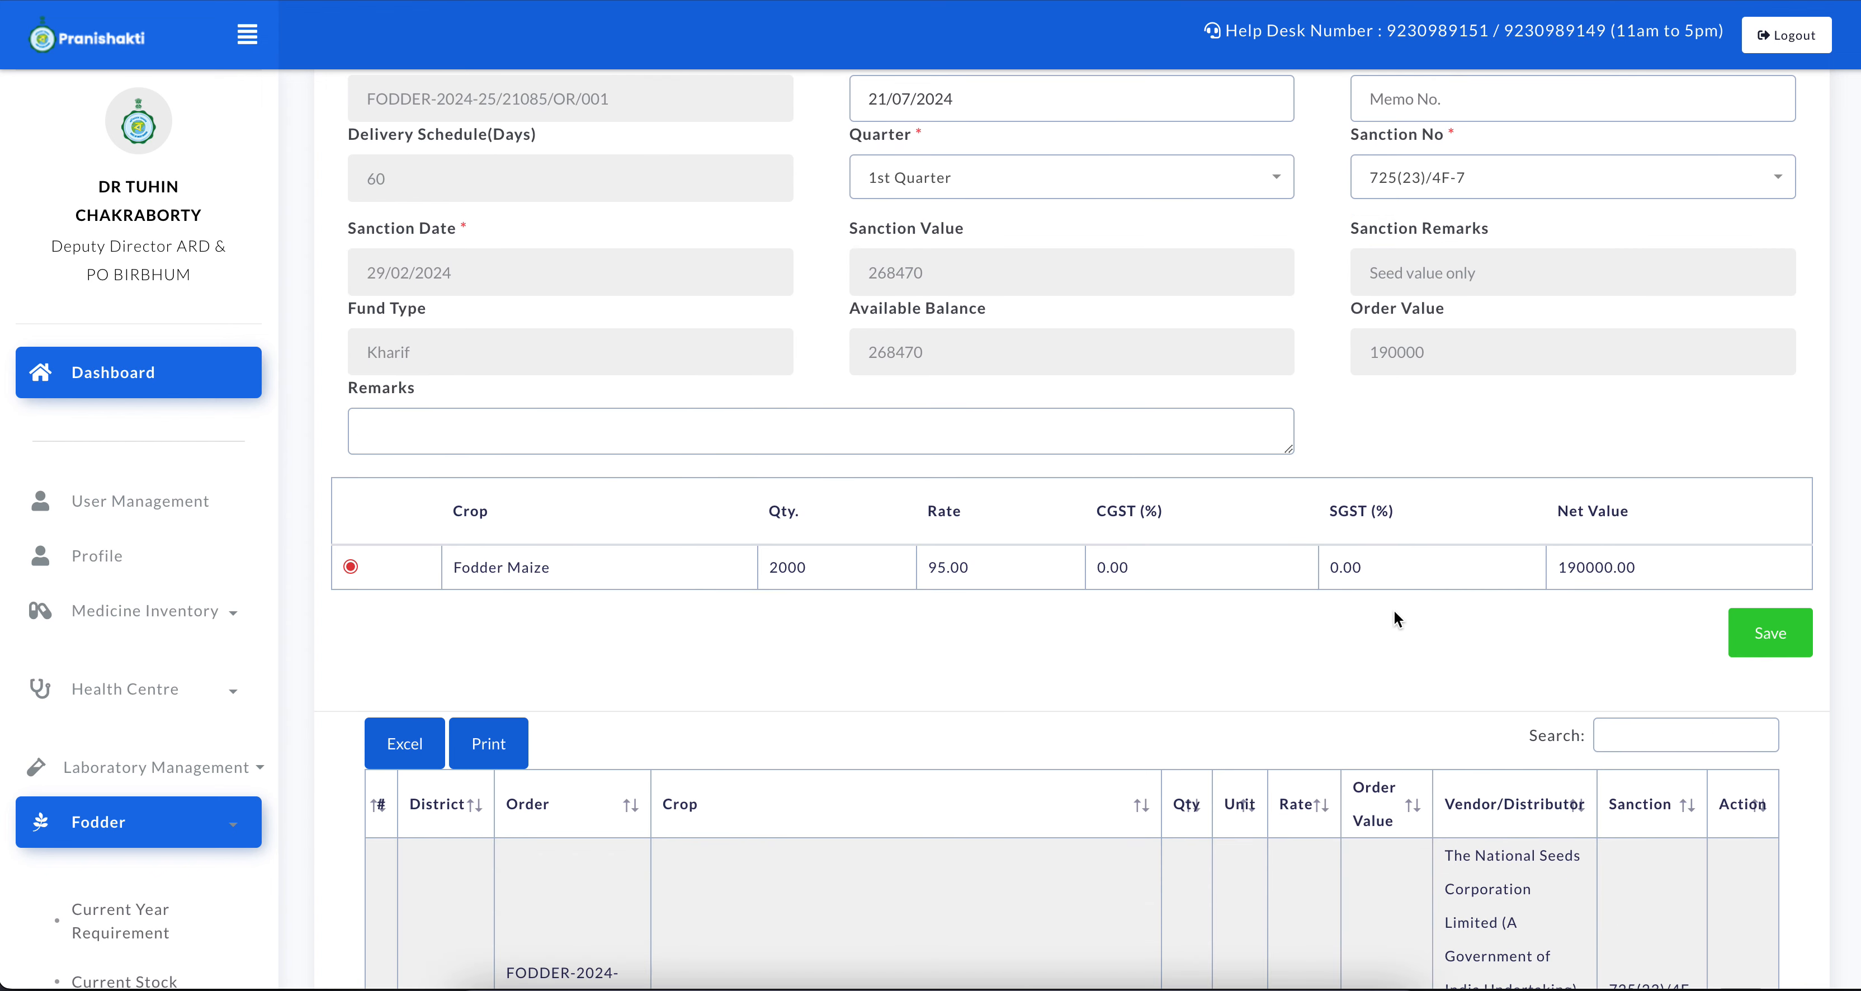
scroll(1394, 610, "up", 3)
scroll(1414, 383, "up", 3)
scroll(1413, 383, "down", 4)
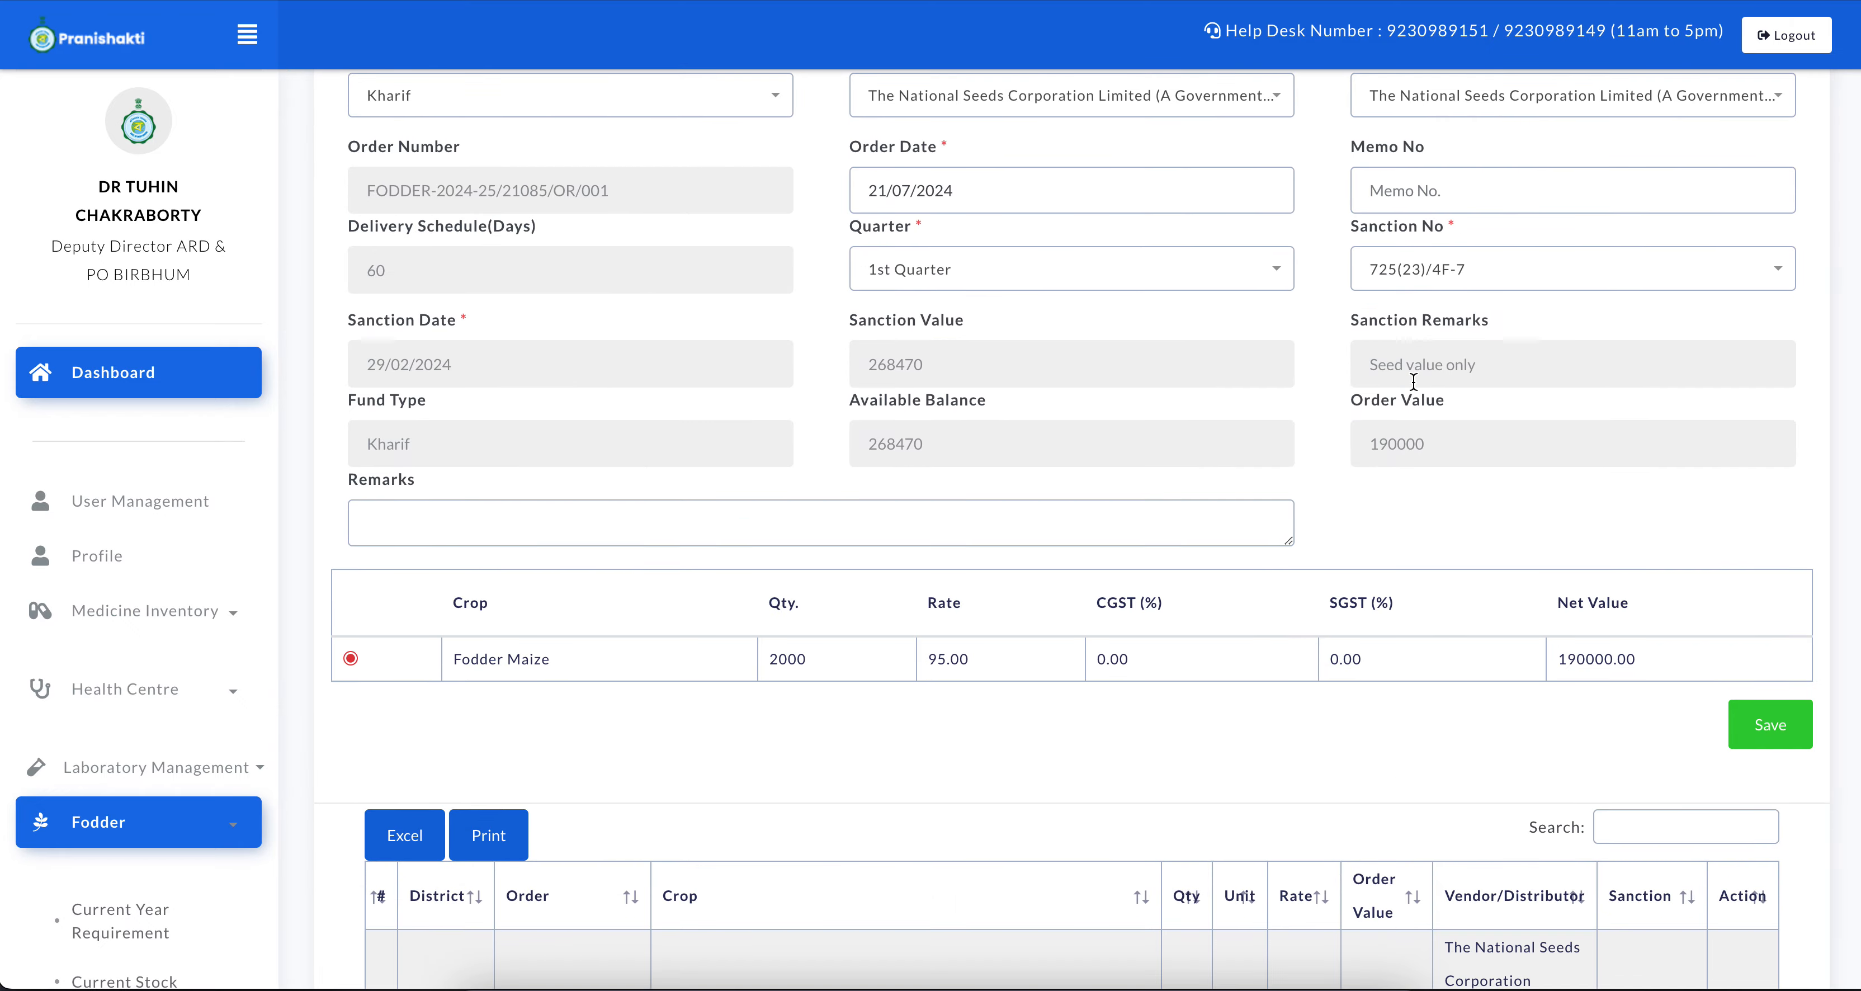
scroll(1542, 584, "down", 2)
left_click(1734, 618)
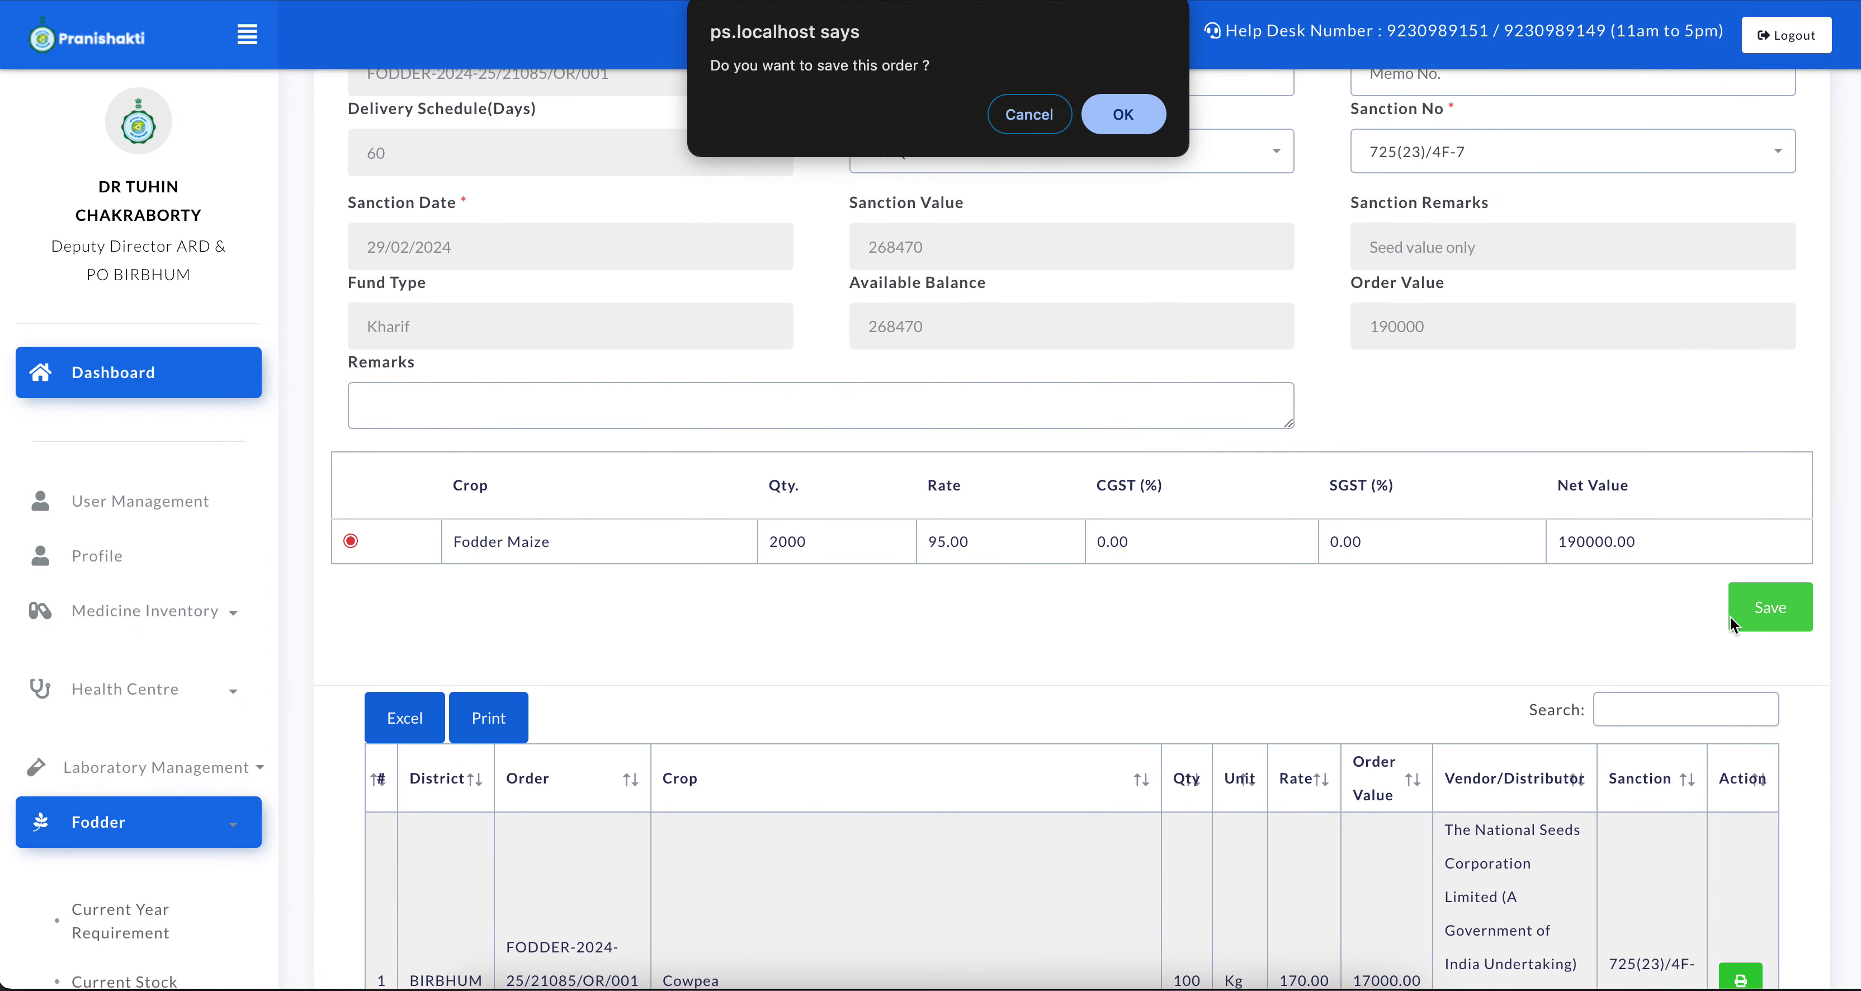
left_click(1126, 112)
left_click(1156, 108)
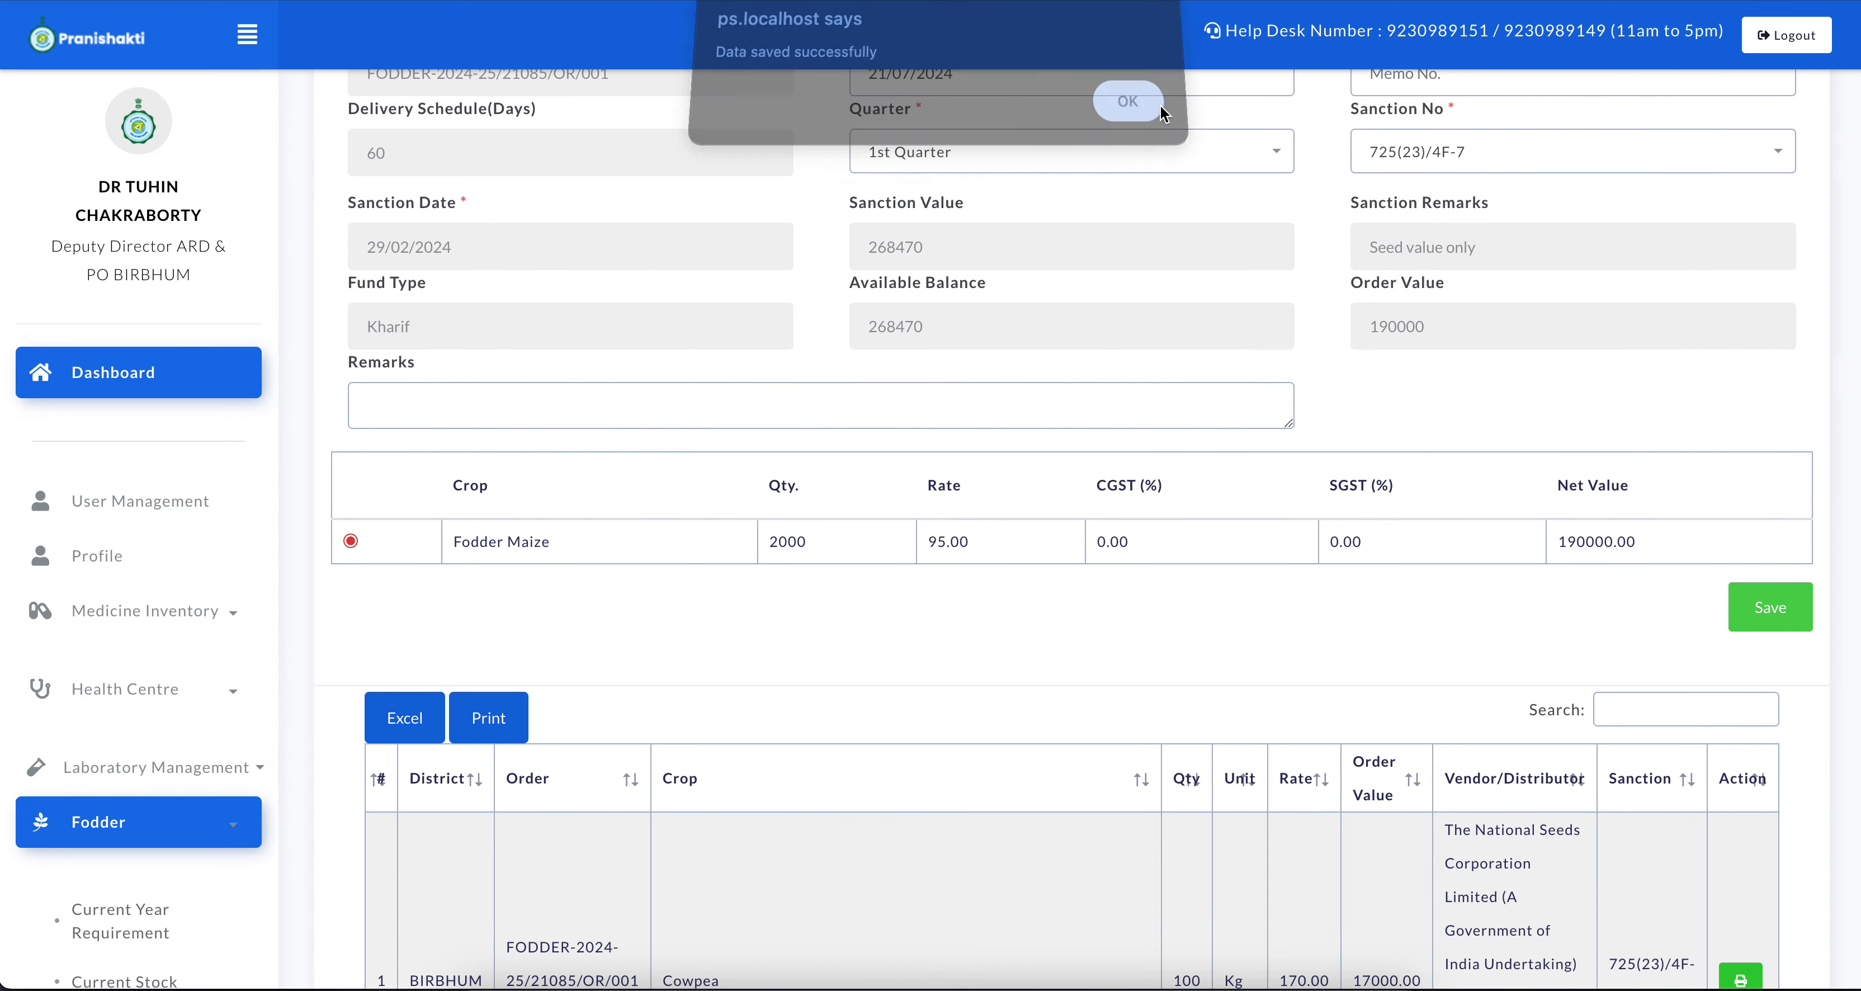
Examine the Fodder Maize entry in the list of saved purchase orders
scroll(1182, 533, "down", 10)
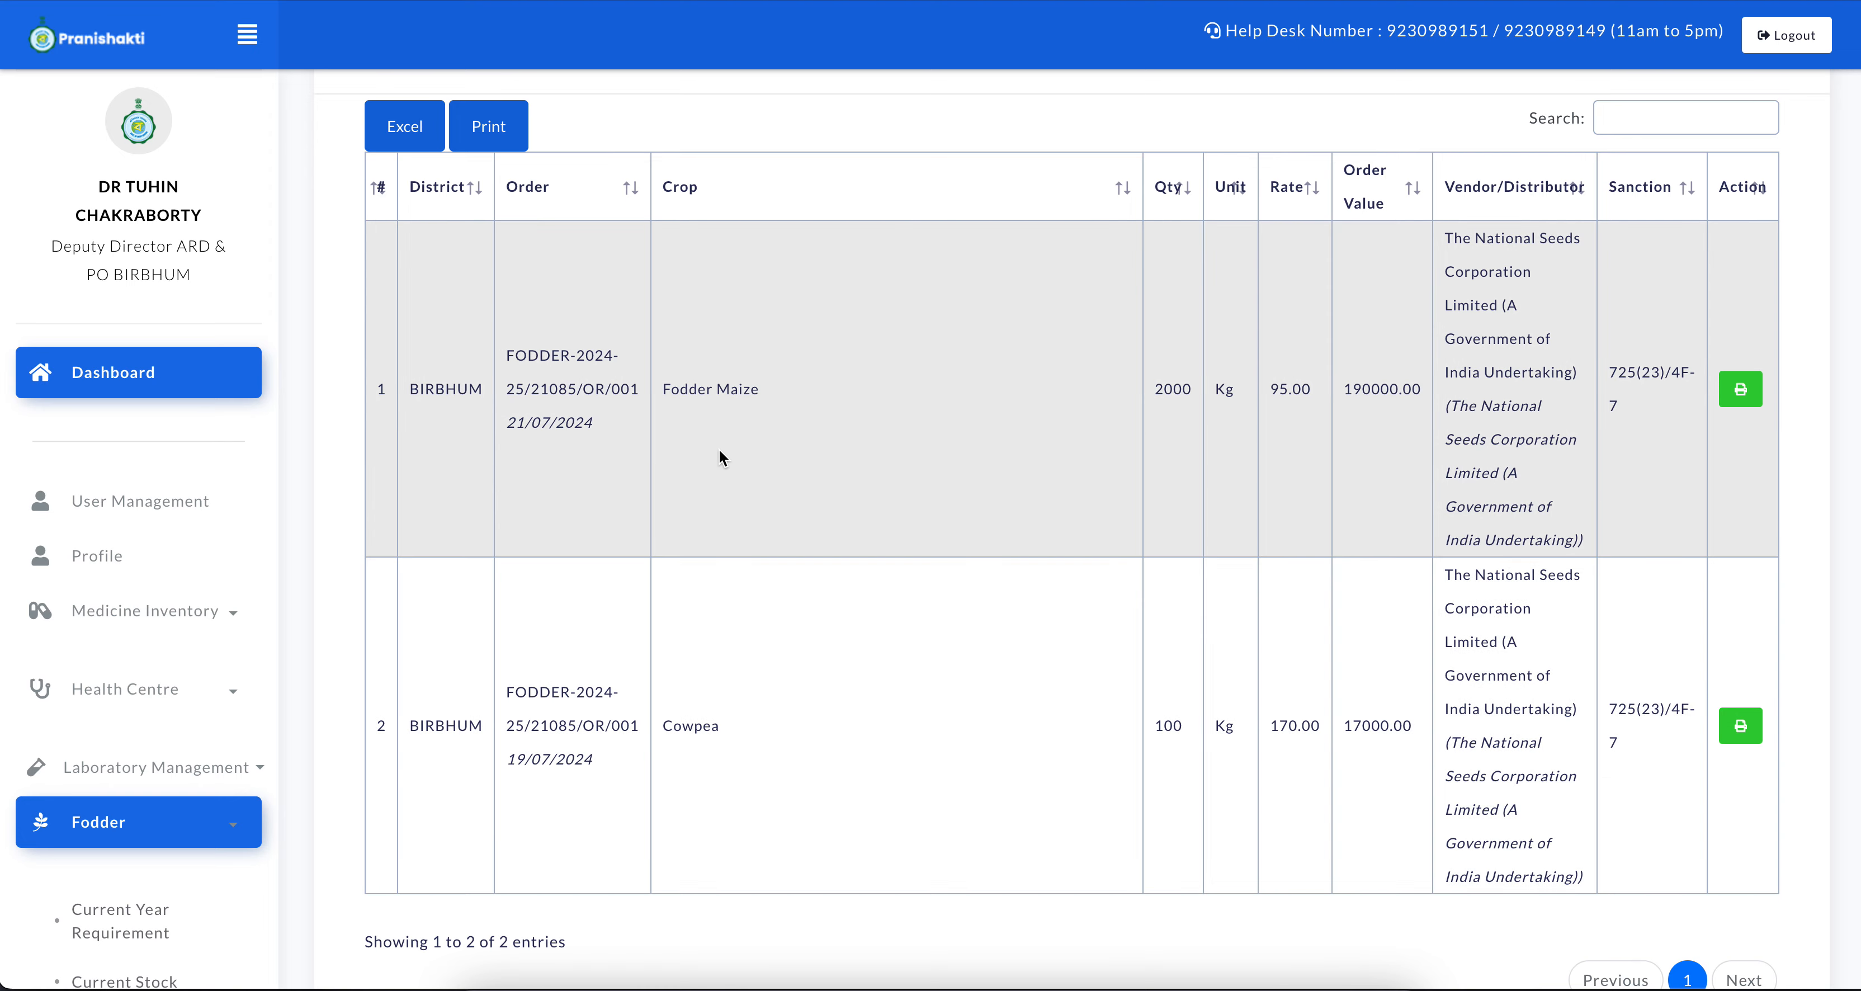
left_click_drag(689, 394, 852, 389)
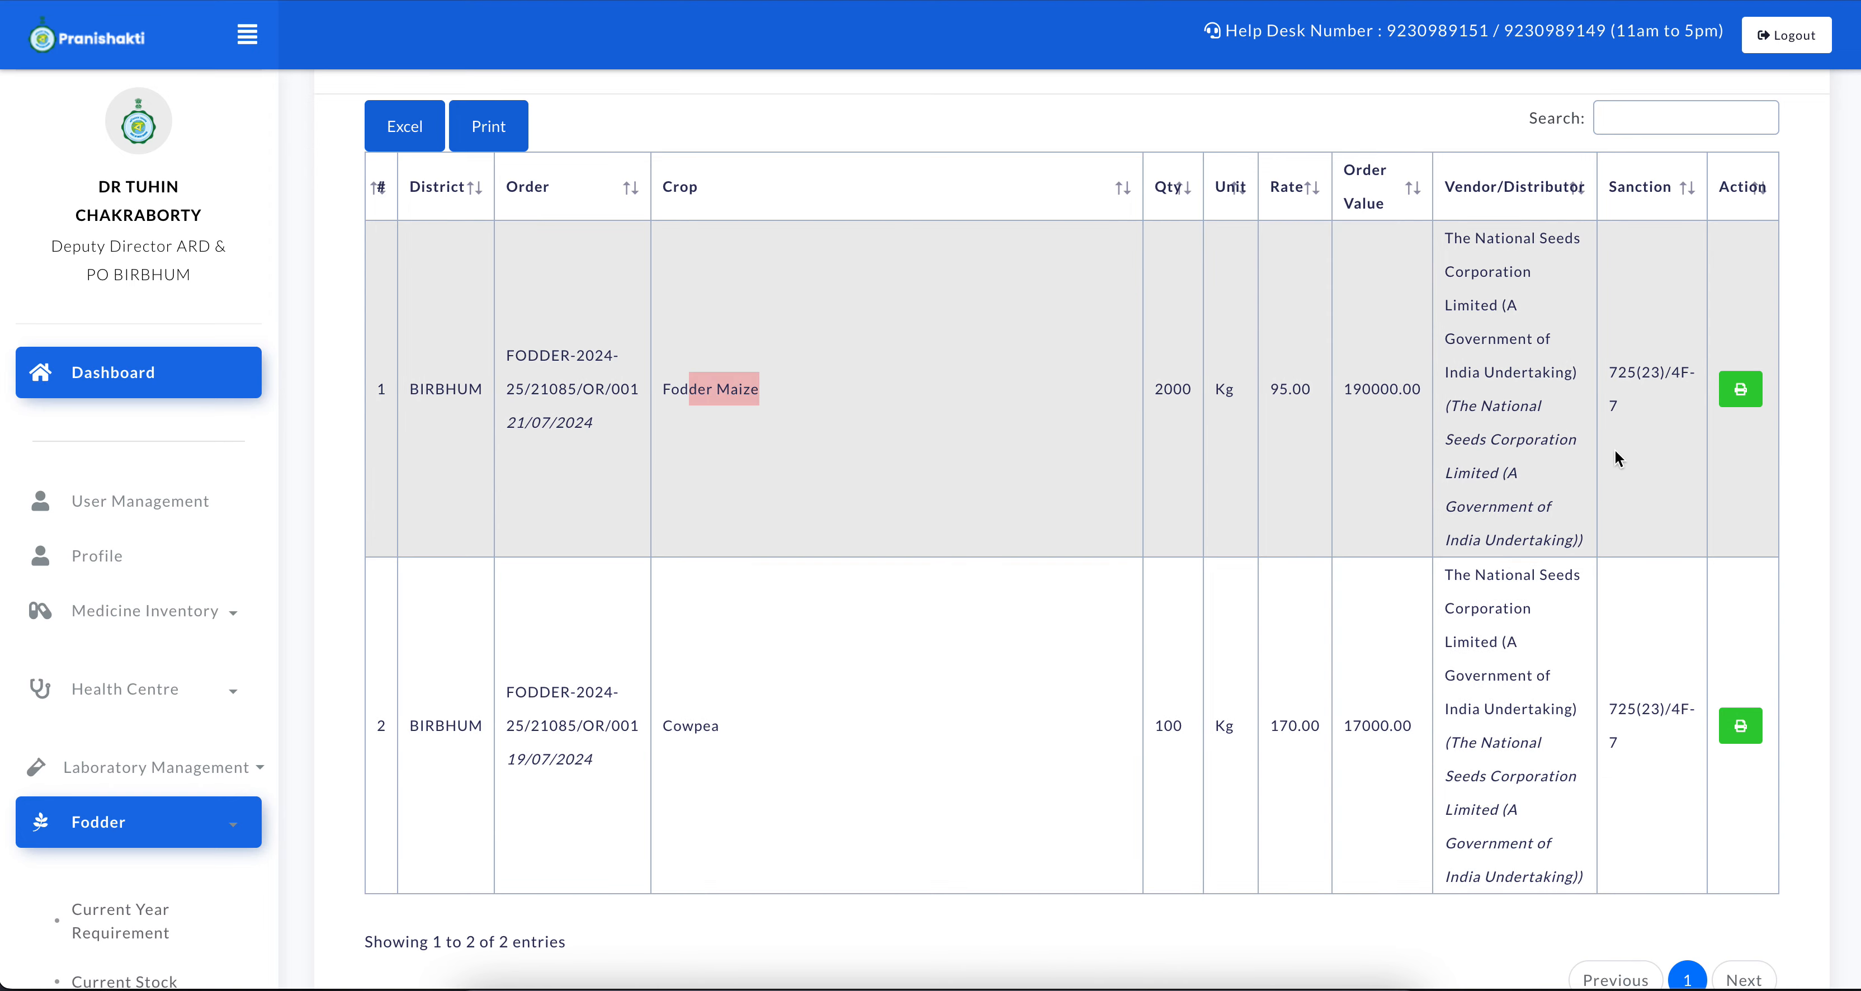
scroll(1616, 450, "up", 10)
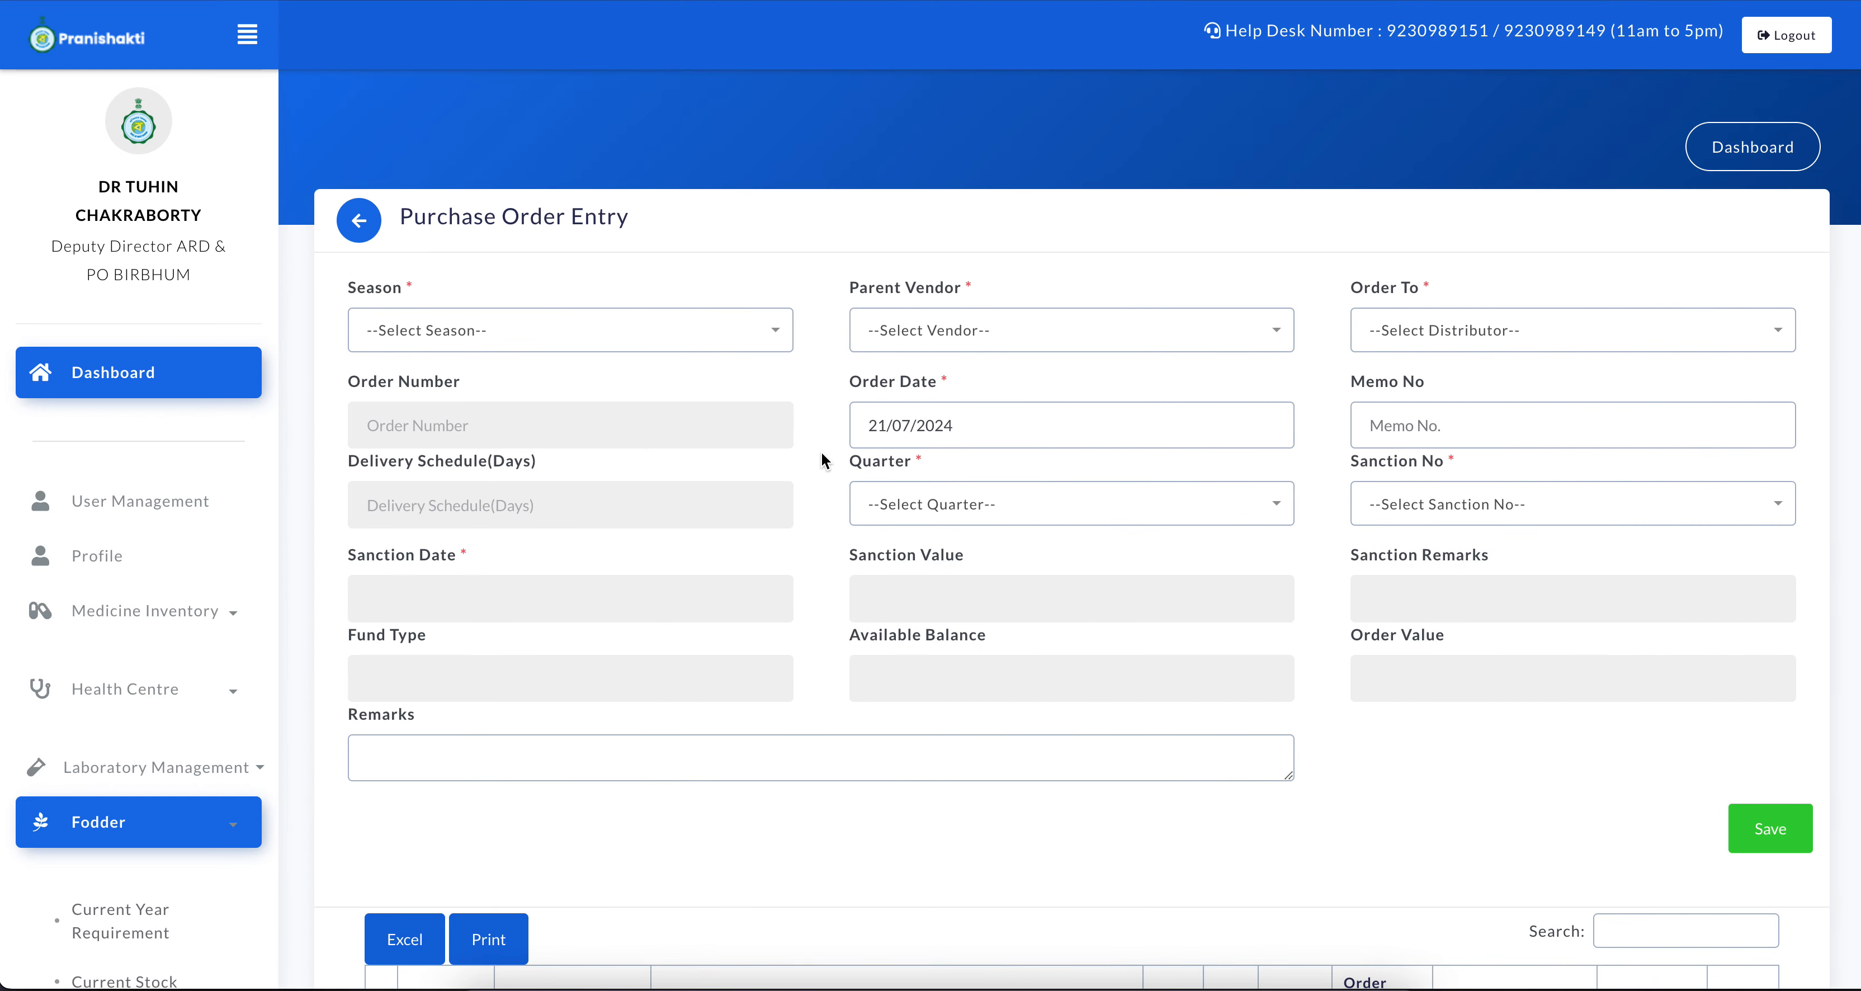
scroll(255, 657, "down", 5)
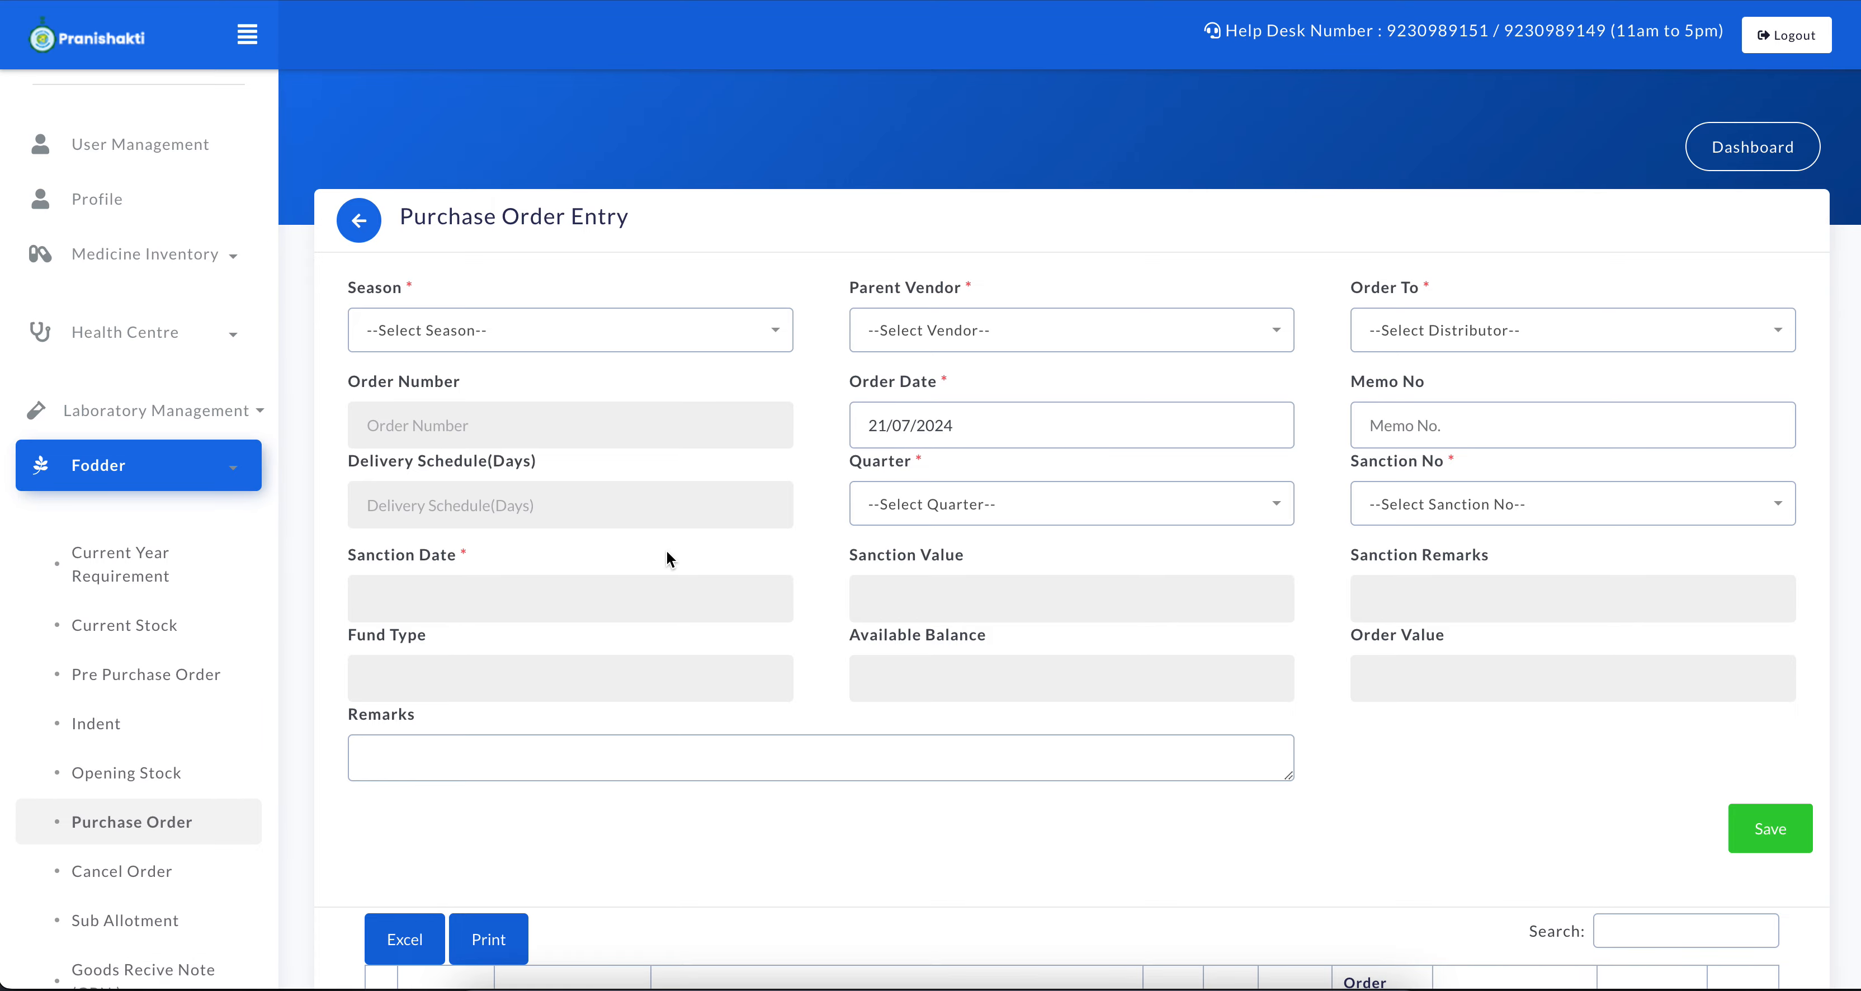
scroll(1125, 689, "down", 10)
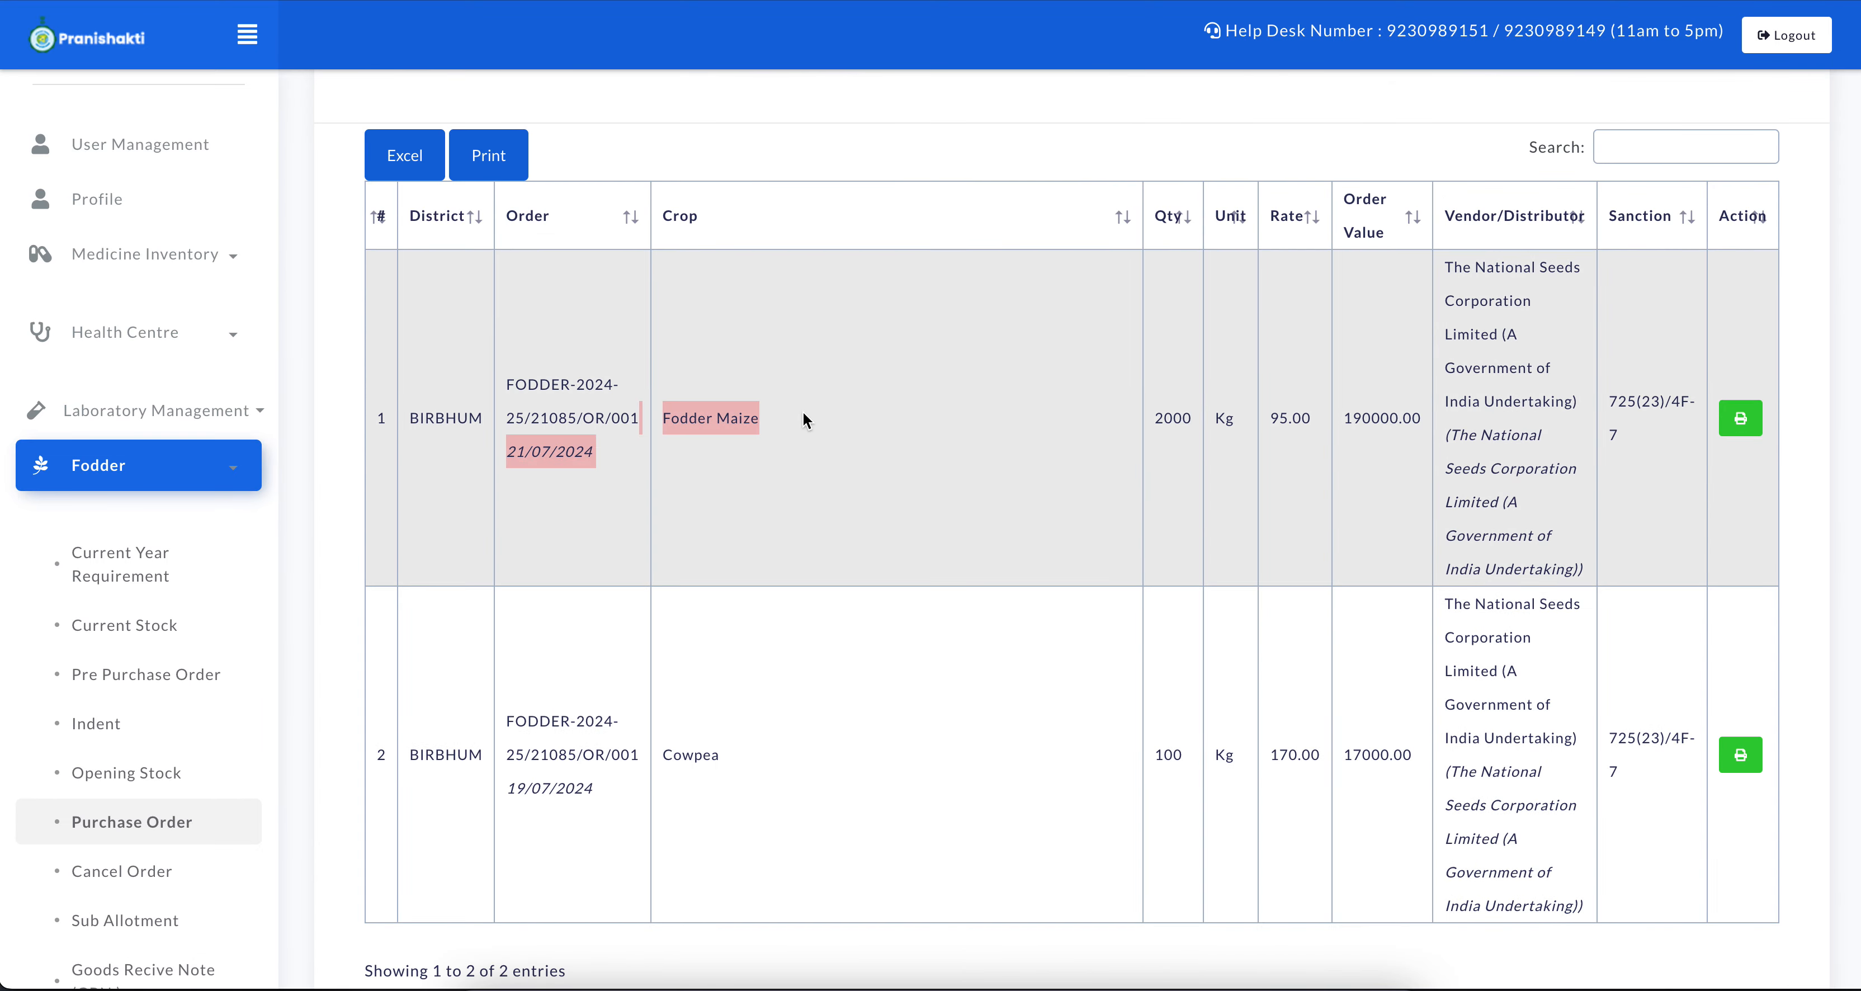
Open the fodder Goods Recive Note (GRN) form and check the available distributors
scroll(183, 622, "down", 3)
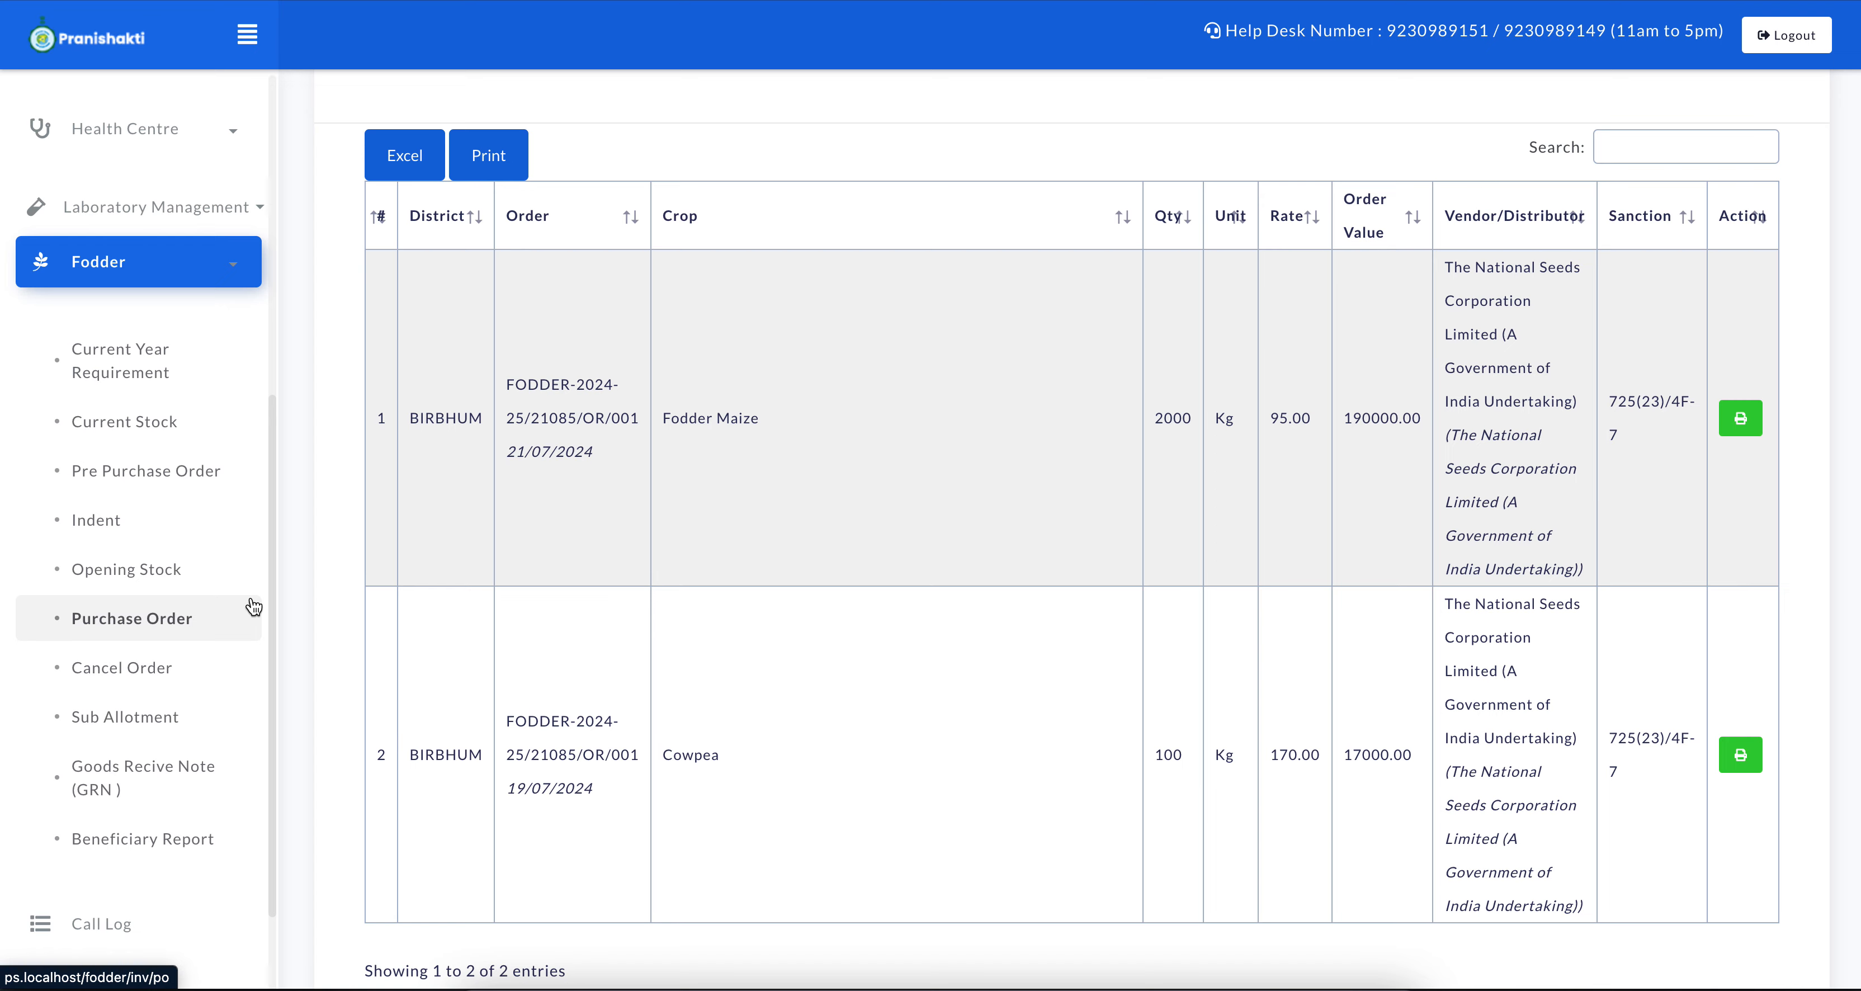
left_click(118, 778)
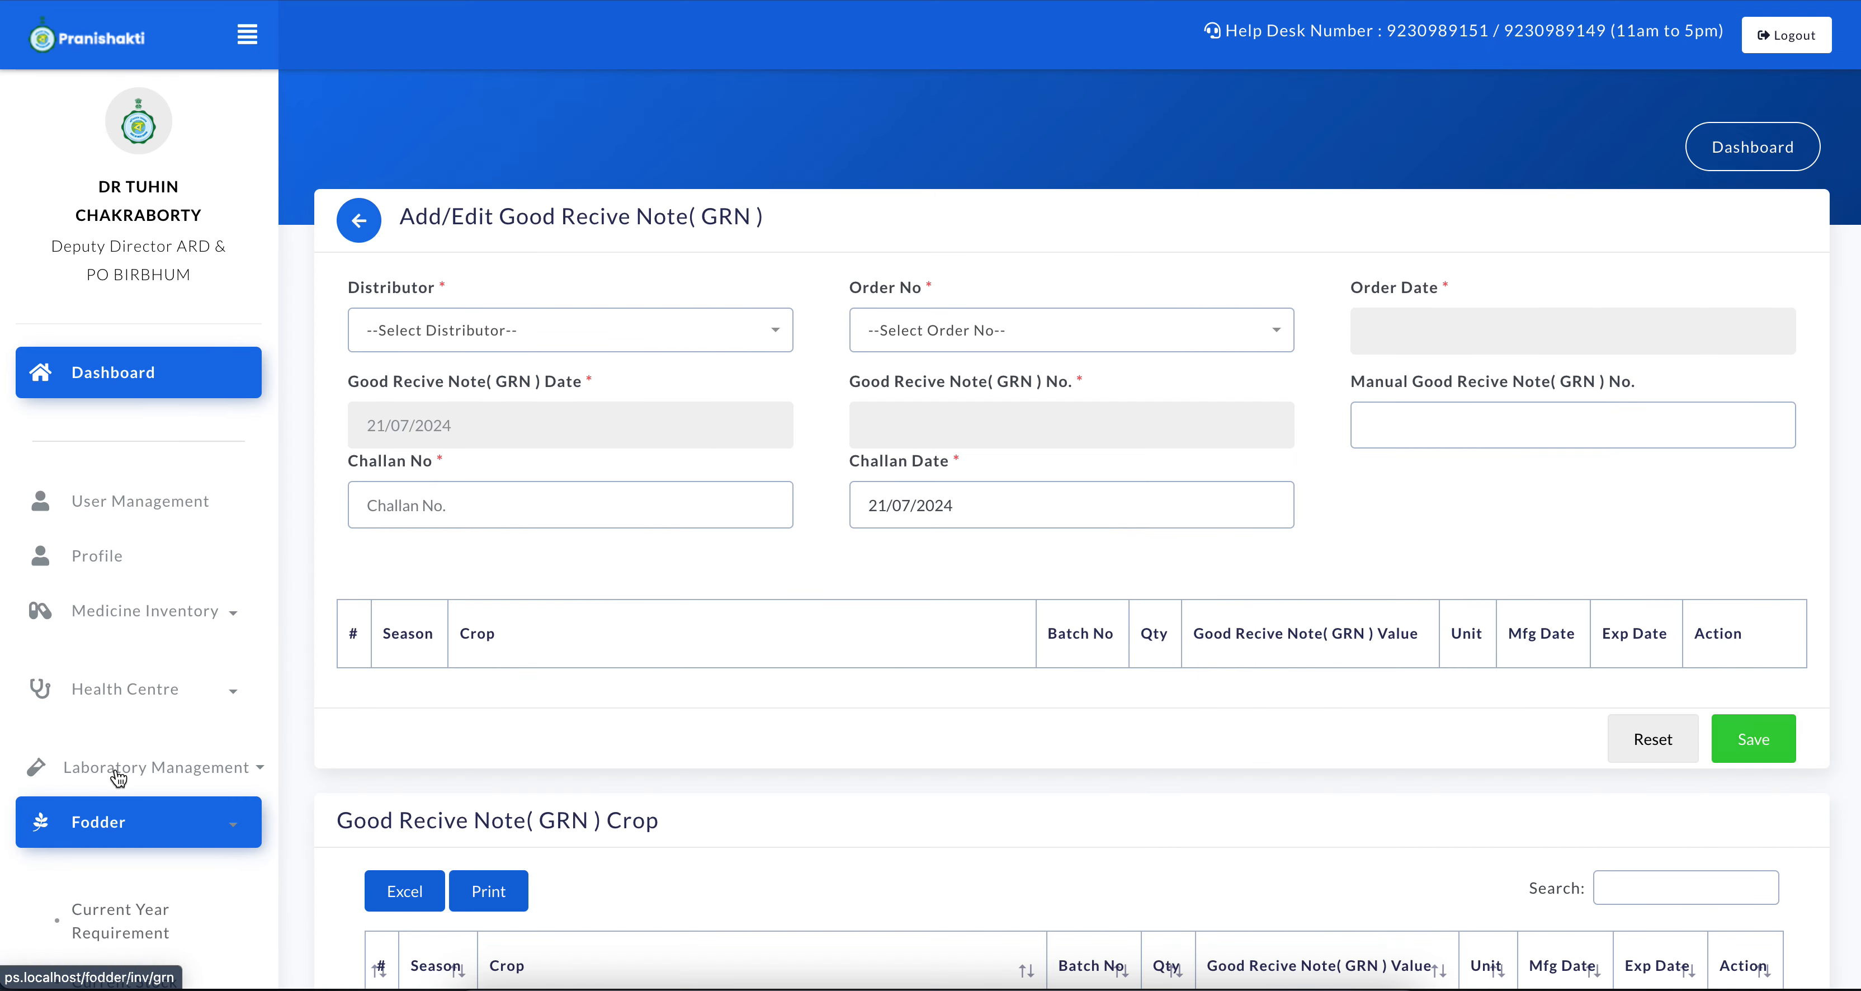
scroll(713, 294, "down", 1)
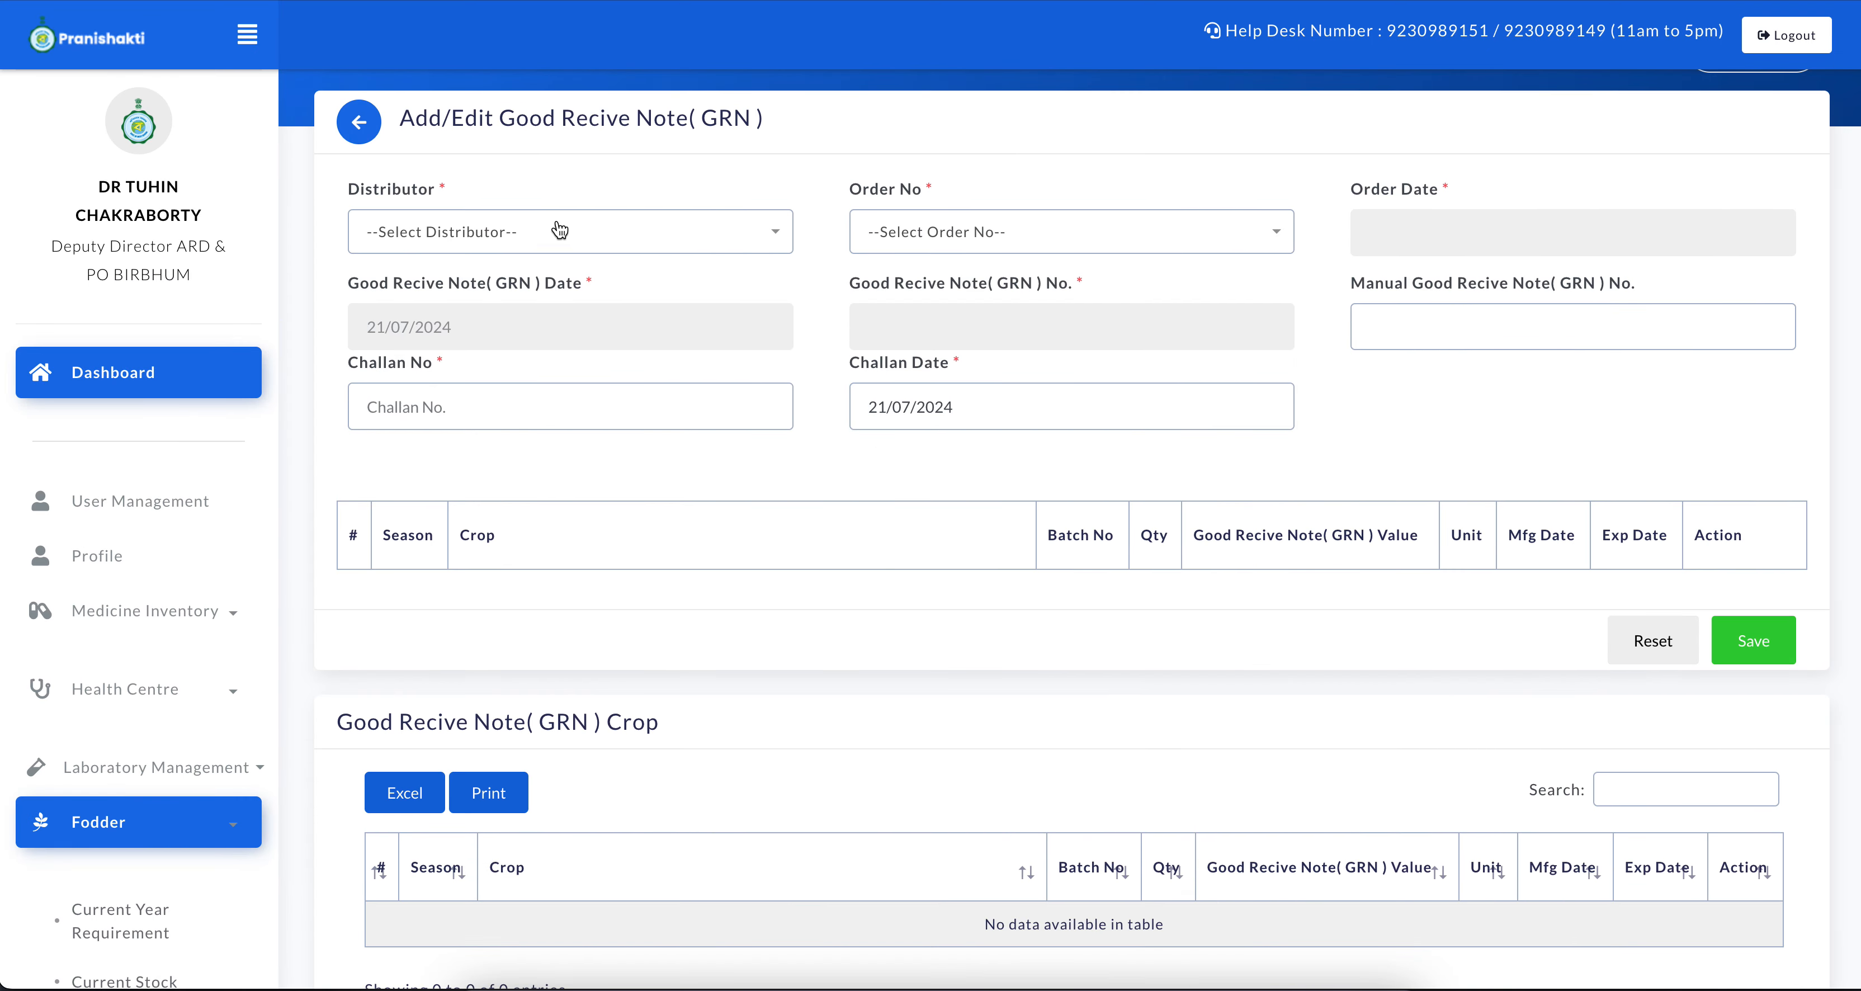
left_click(558, 230)
left_click(607, 366)
scroll(1084, 264, "up", 1)
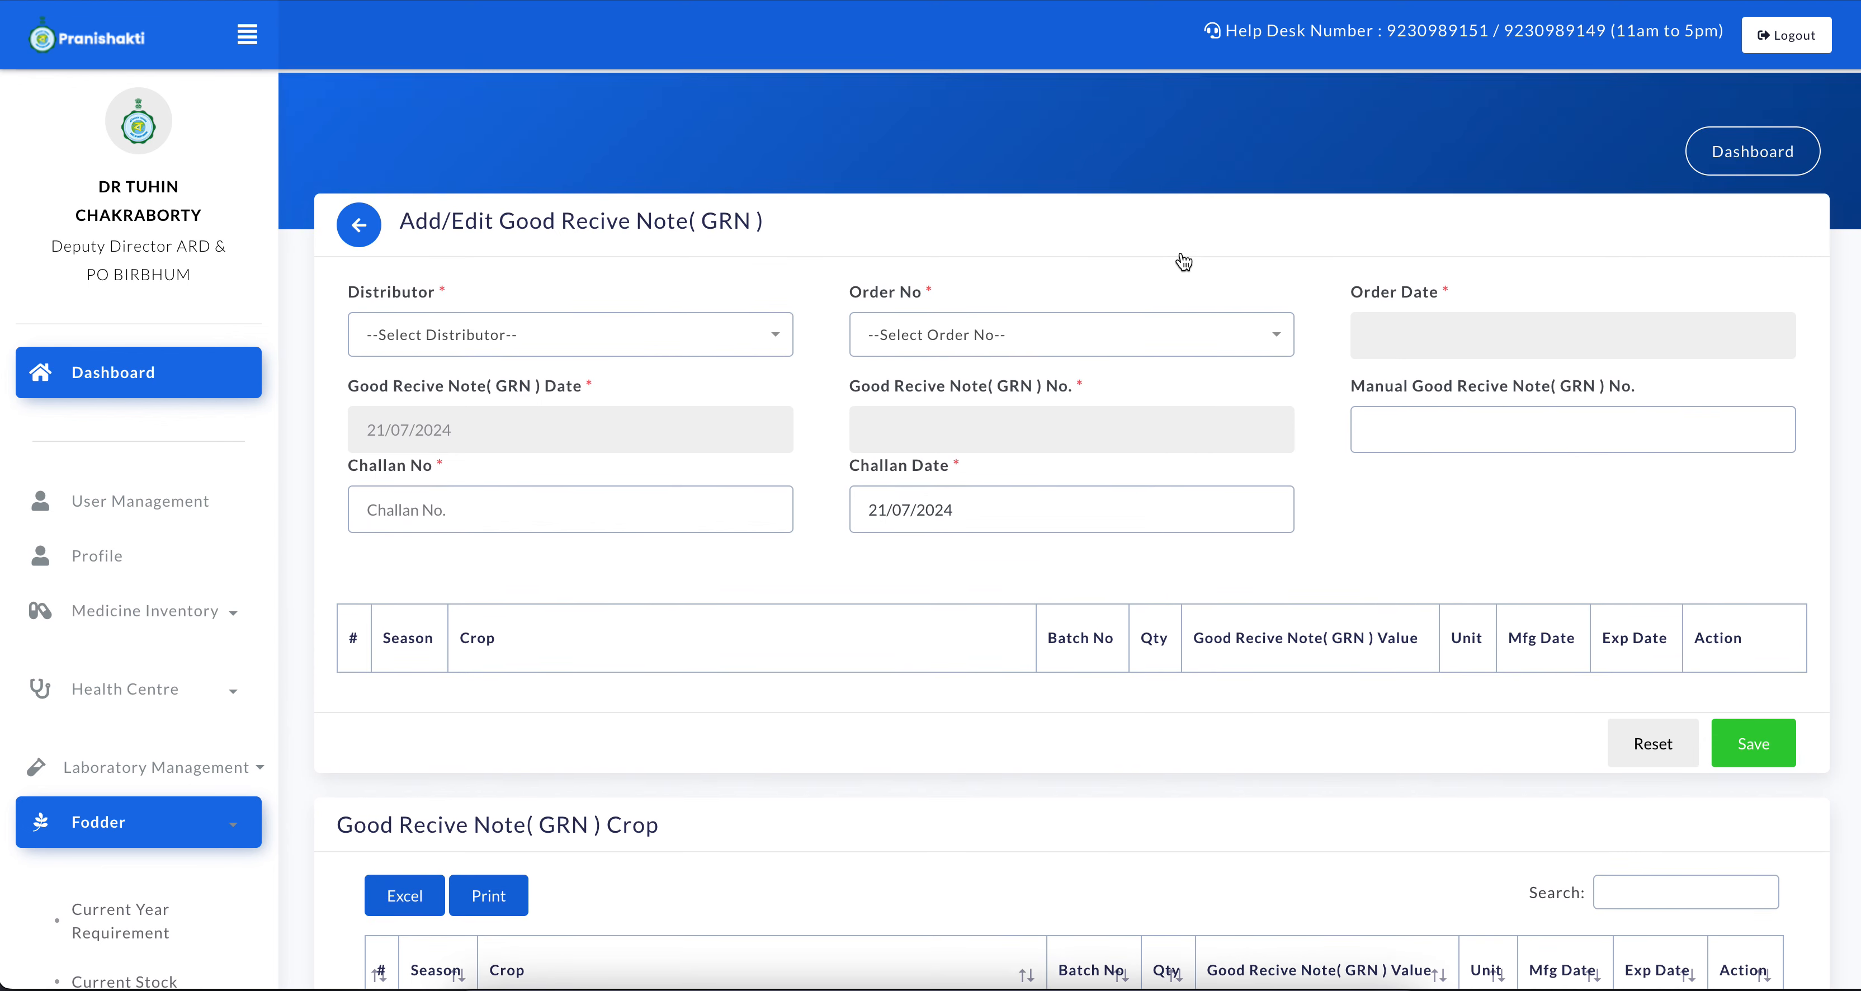
Log out of the Deputy Director account and open the vendor login page at ps.localhost/vendor
left_click(1779, 49)
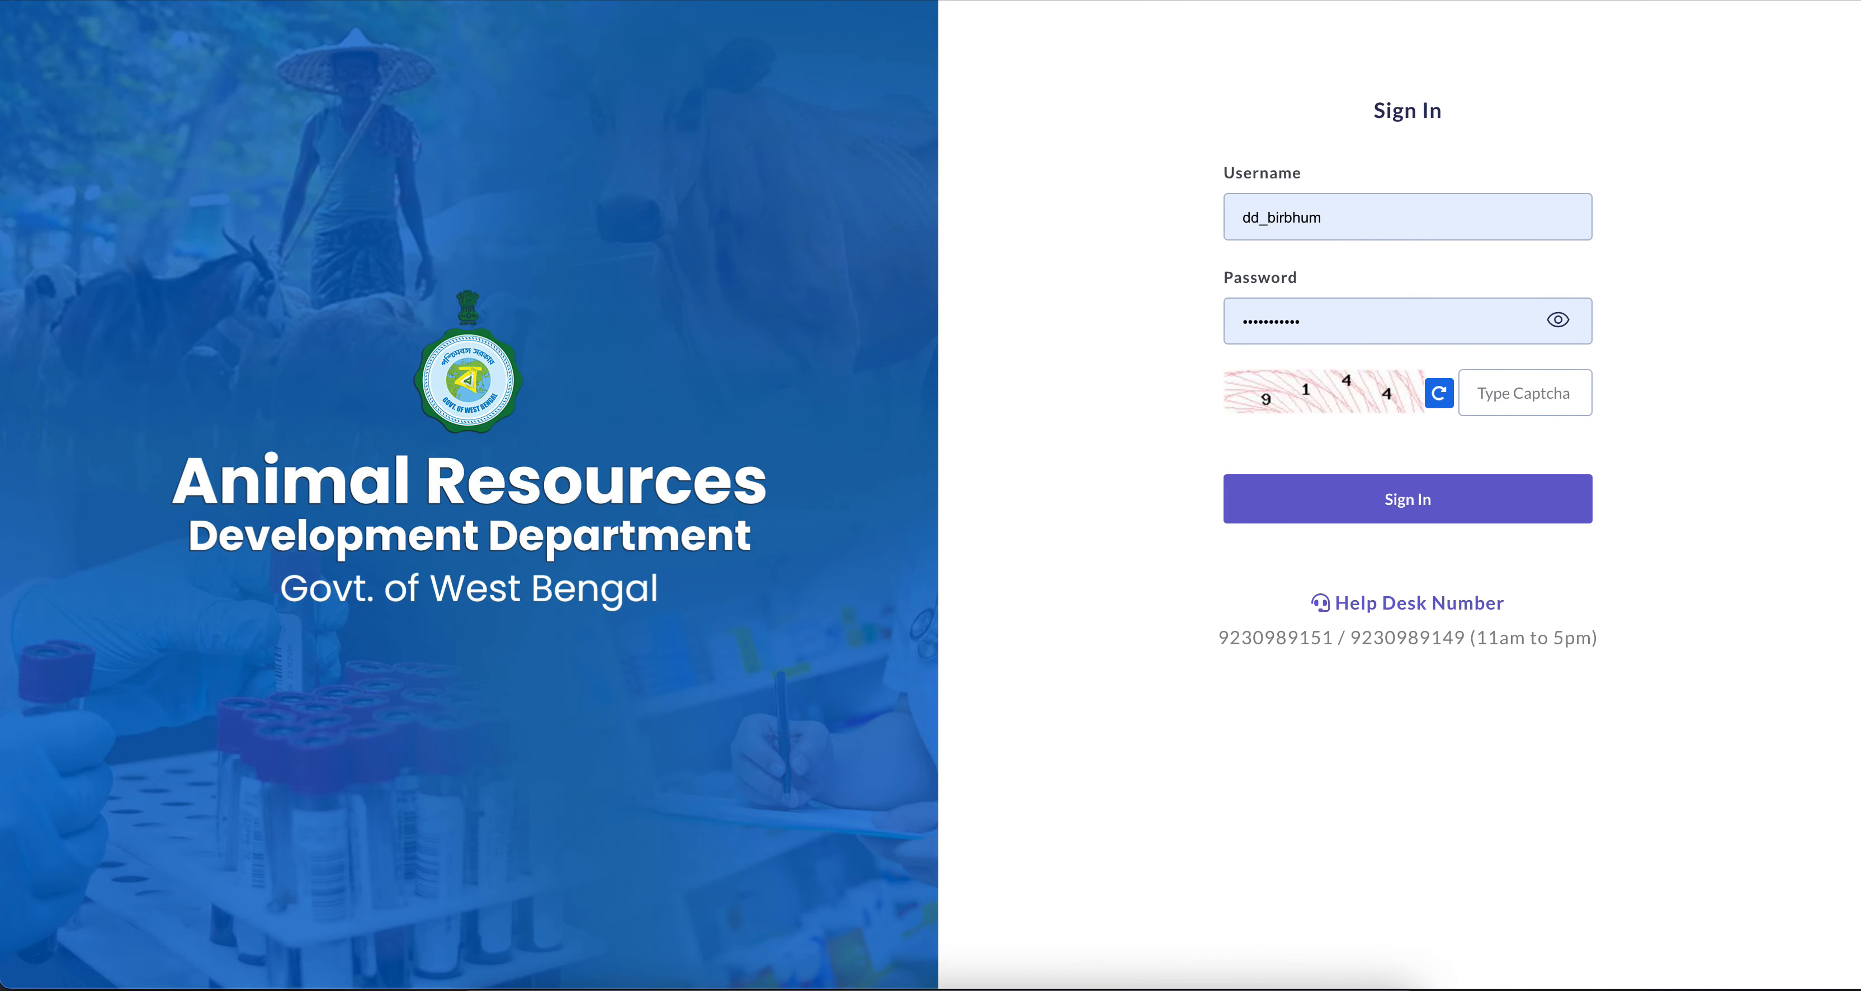
type("ven")
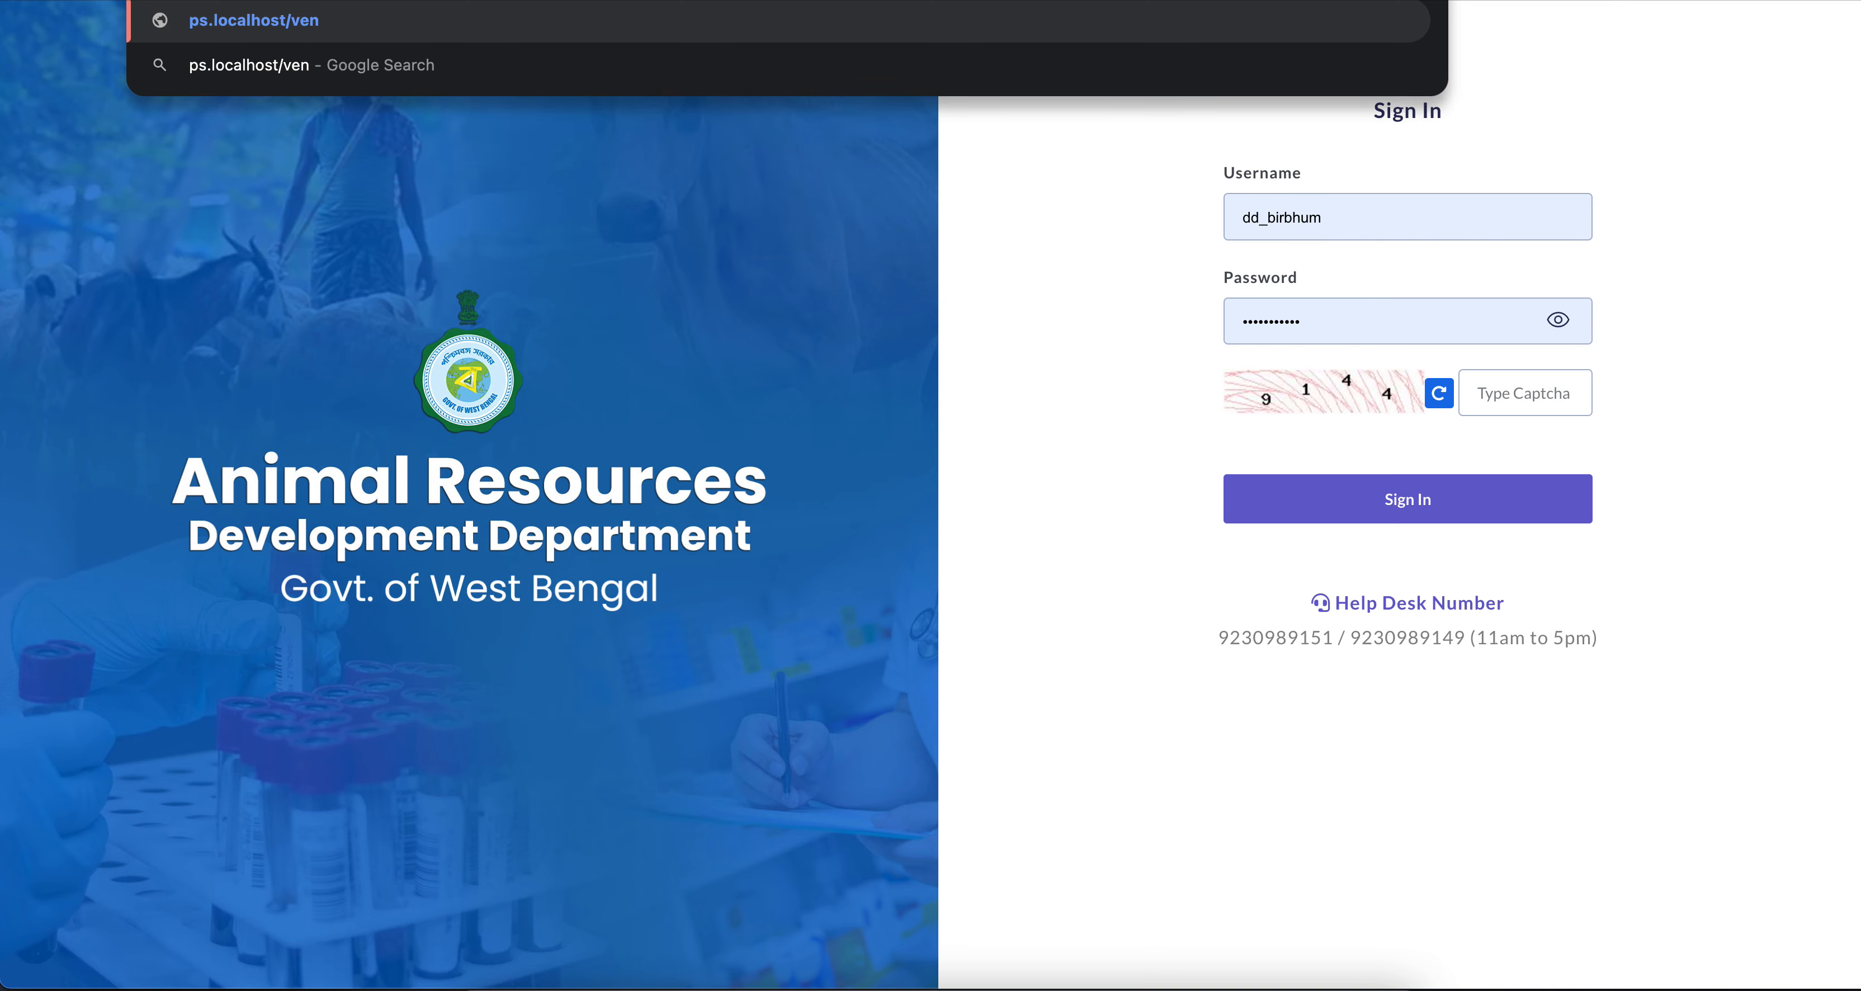
type("dor")
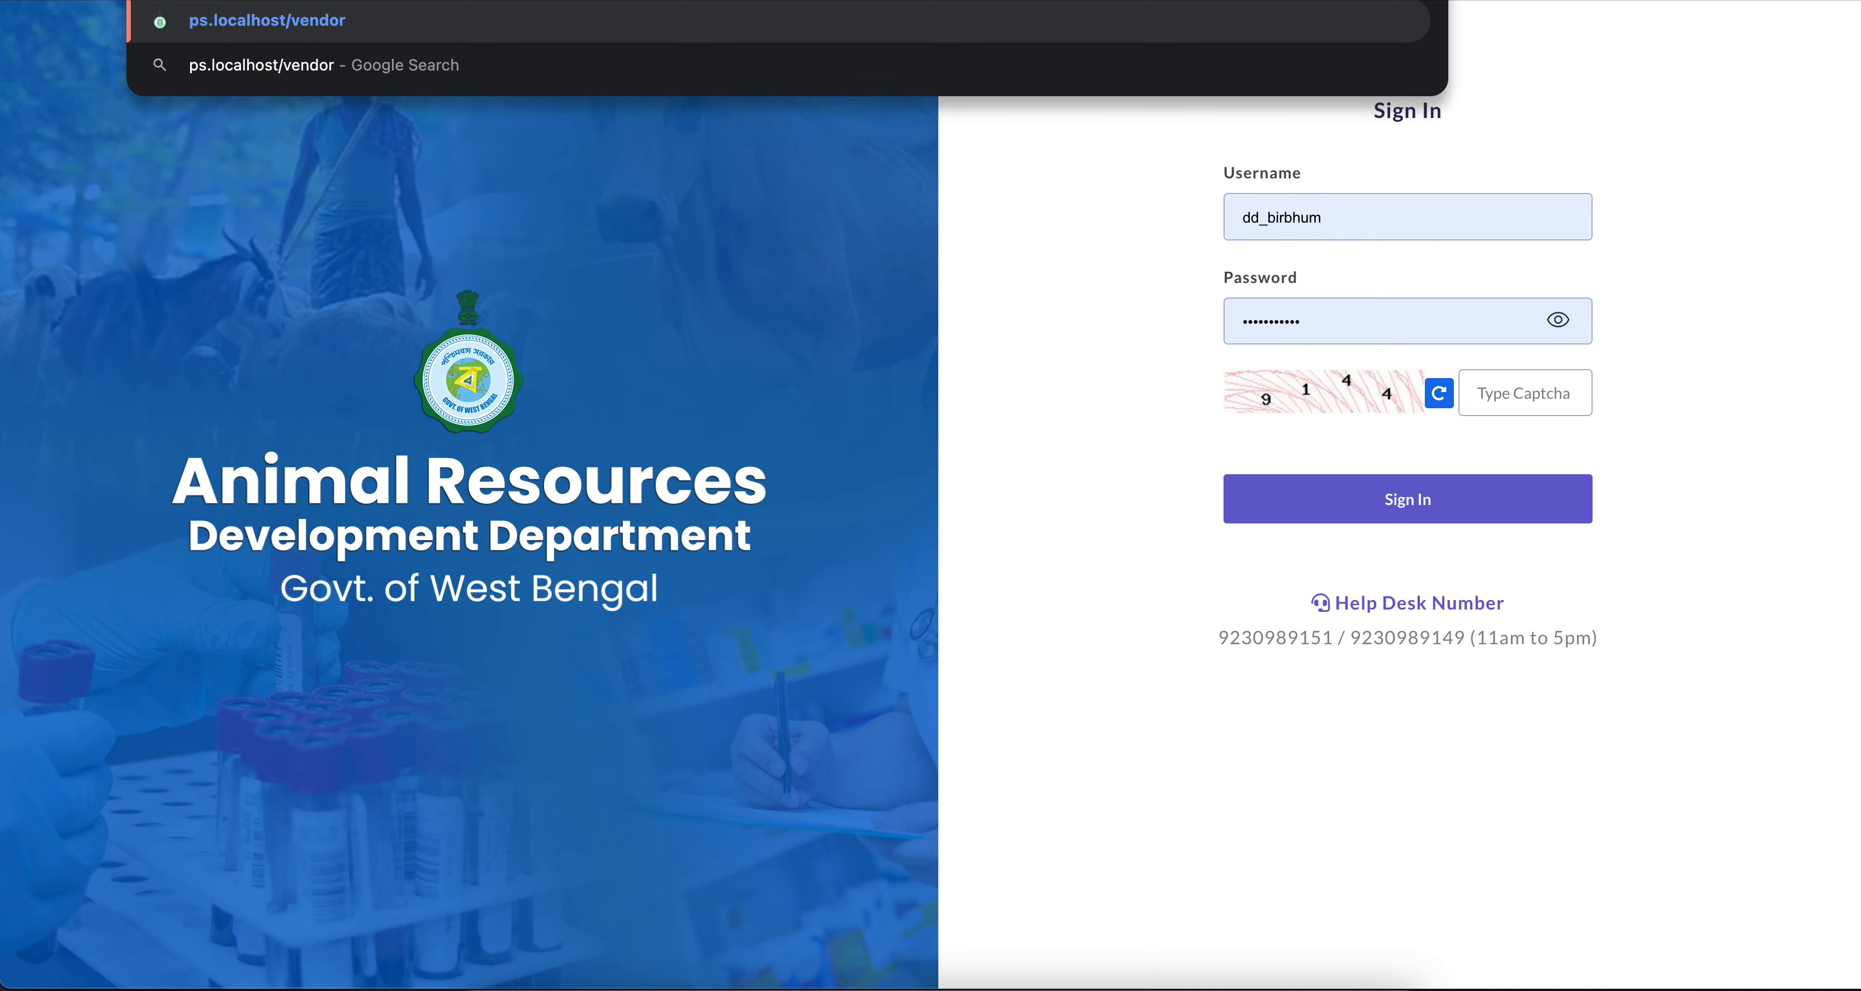
key("Return")
Fill in the vendor login's account password using the saved admin credentials
left_click(1395, 429)
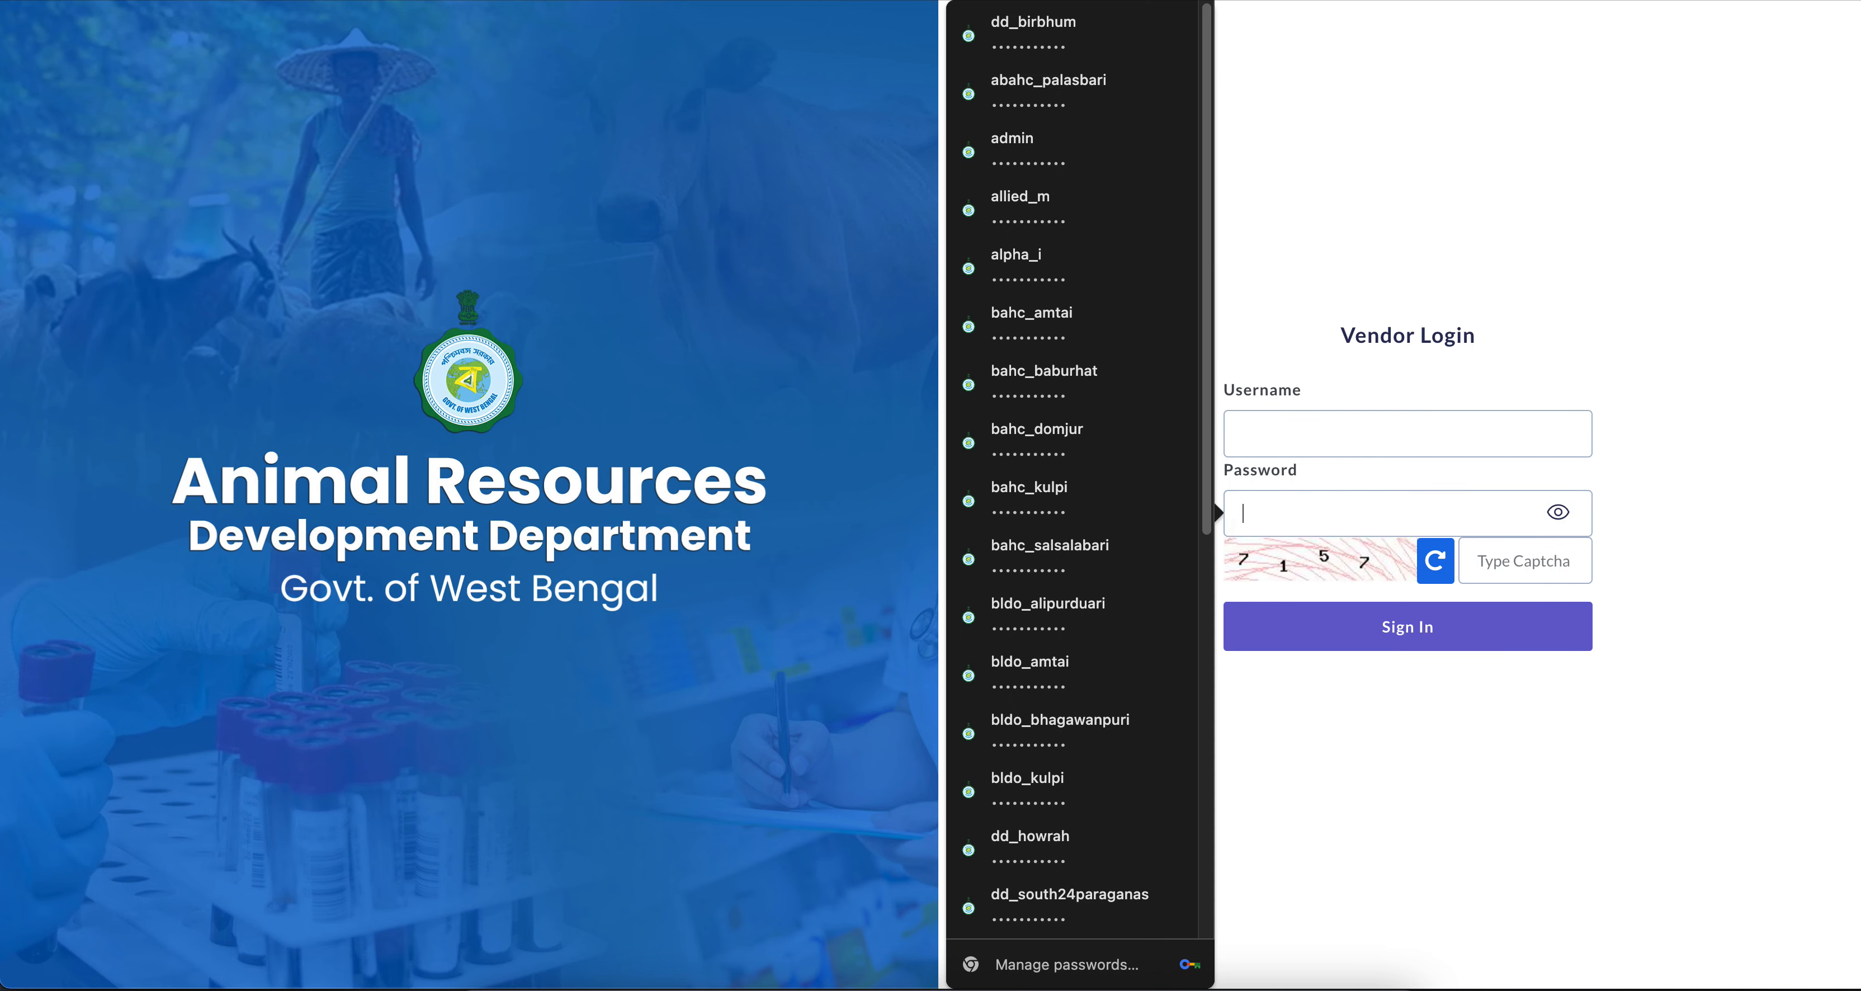
left_click(1341, 270)
left_click(1298, 454)
type("nsc_kolkata")
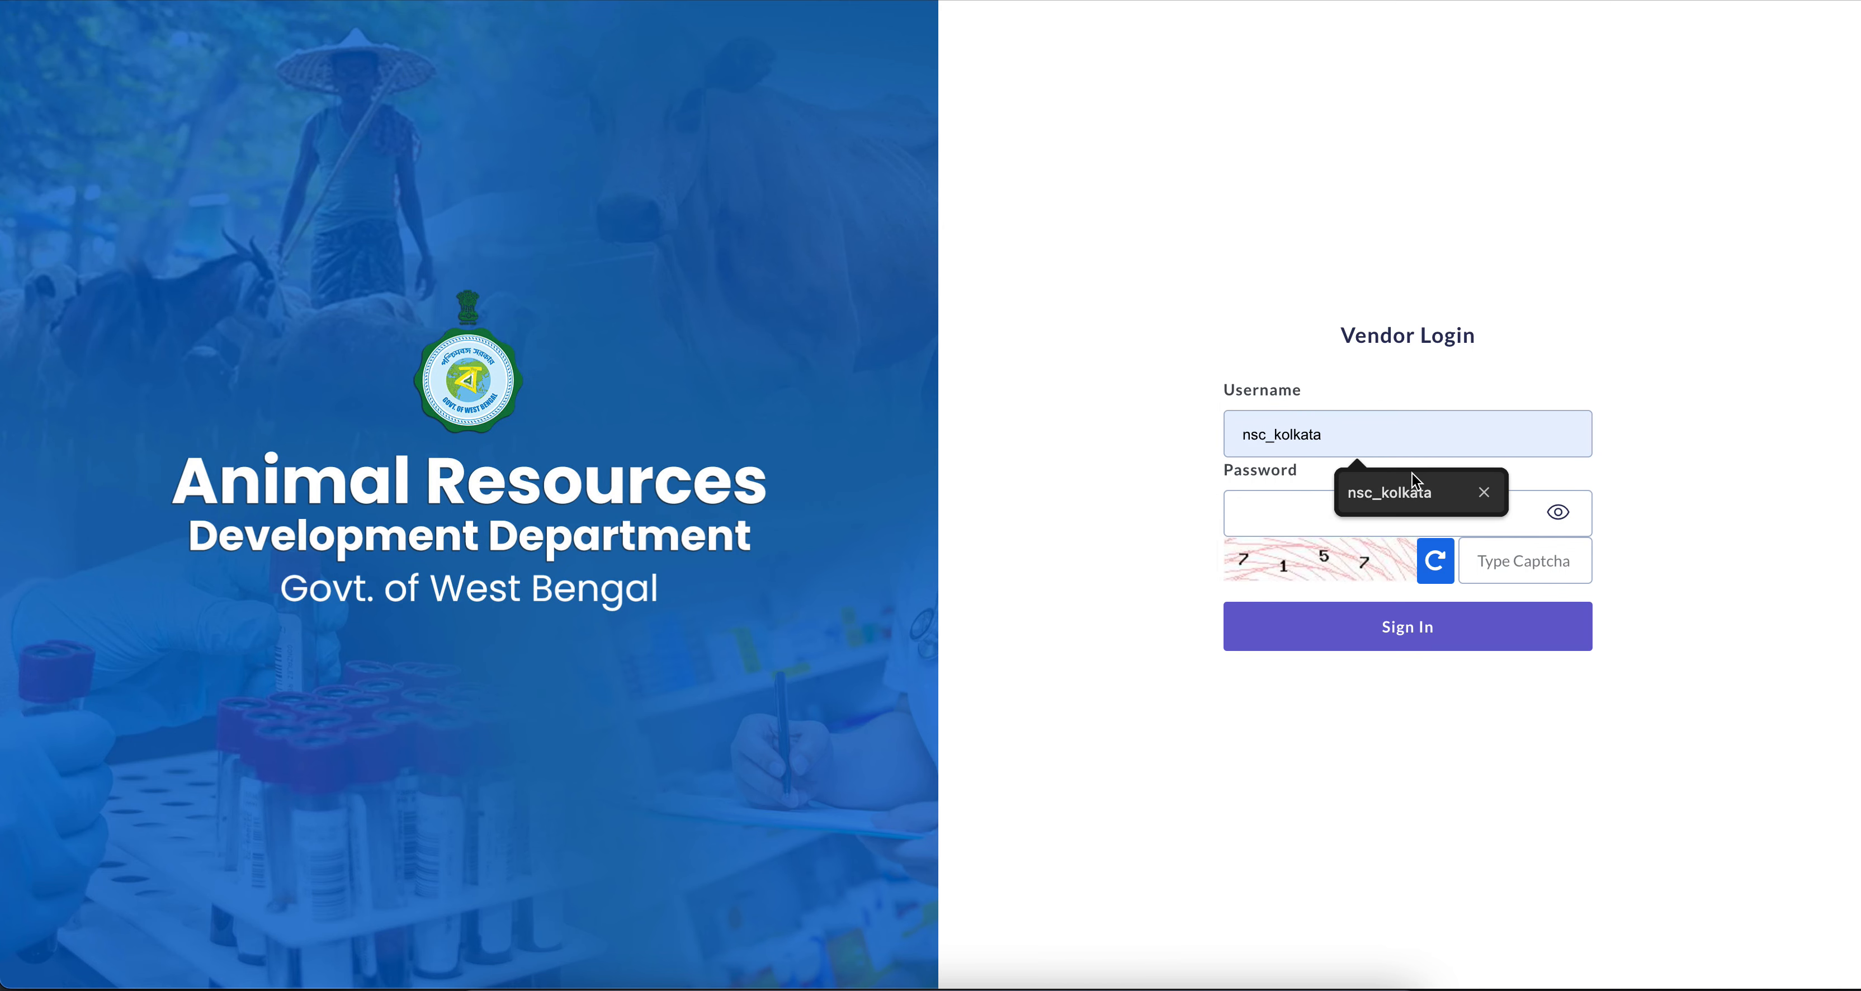
left_click(1411, 486)
left_click(1351, 510)
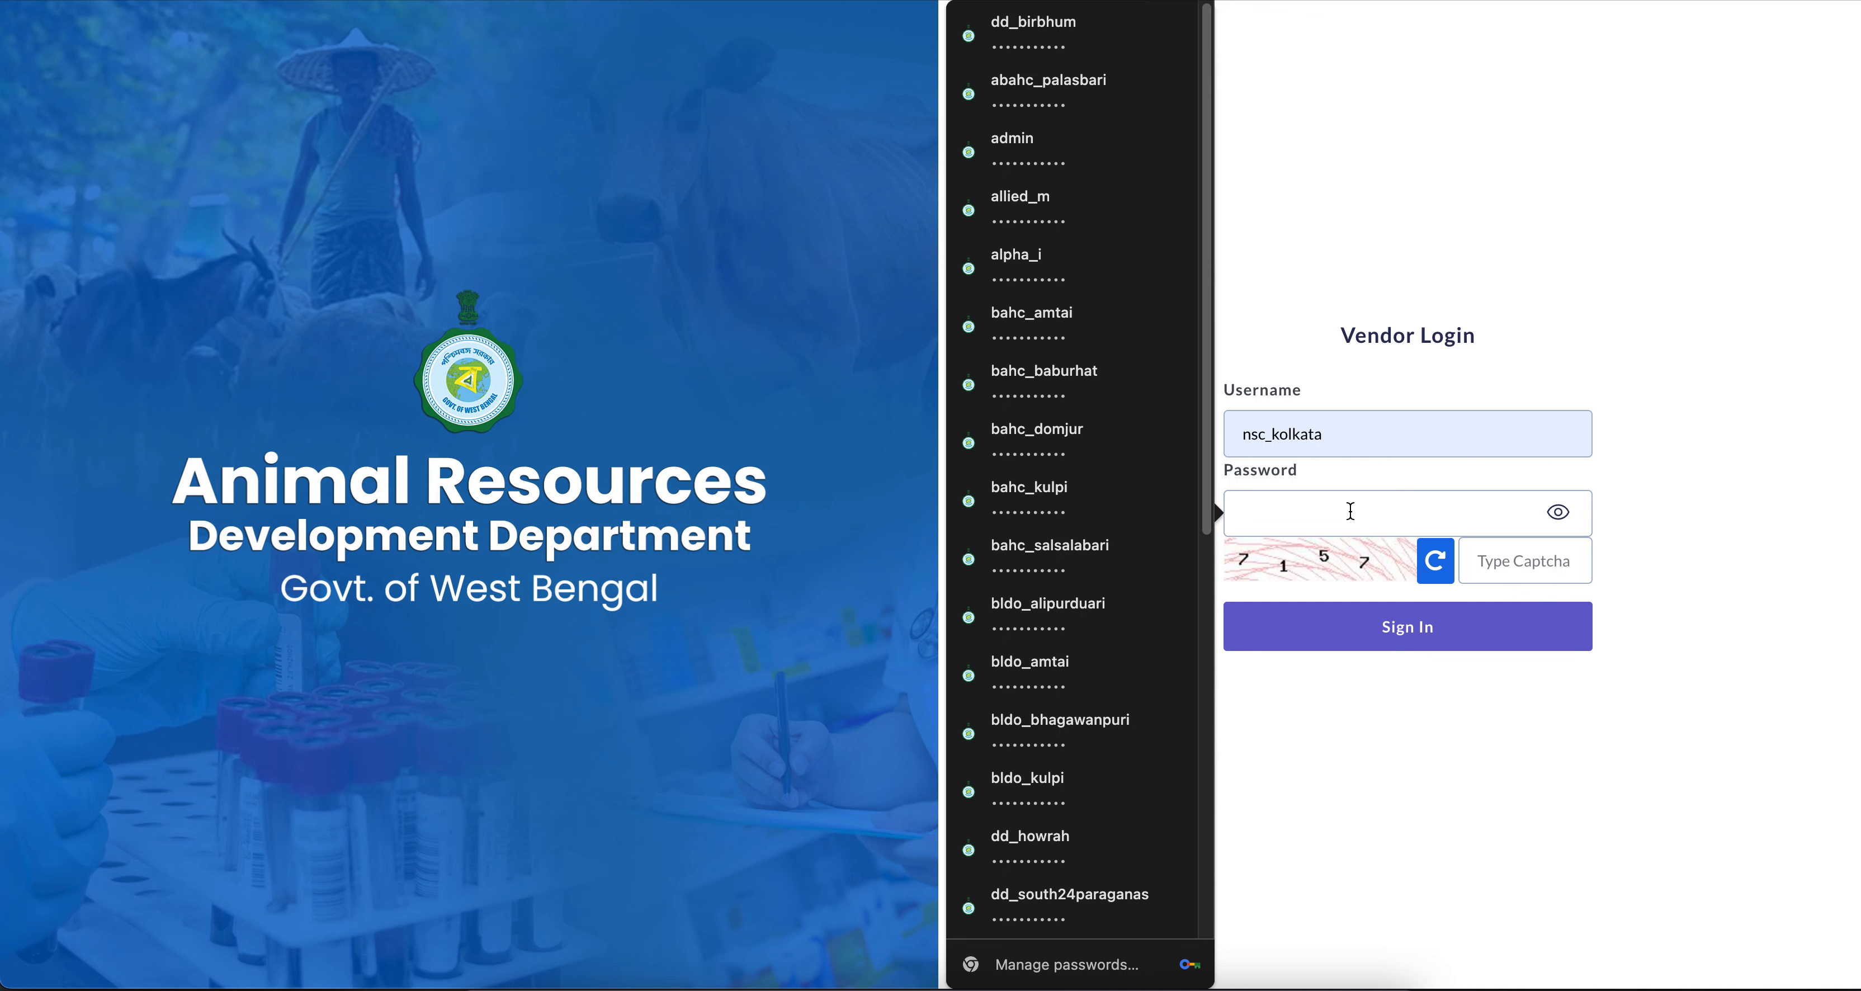
left_click(1059, 150)
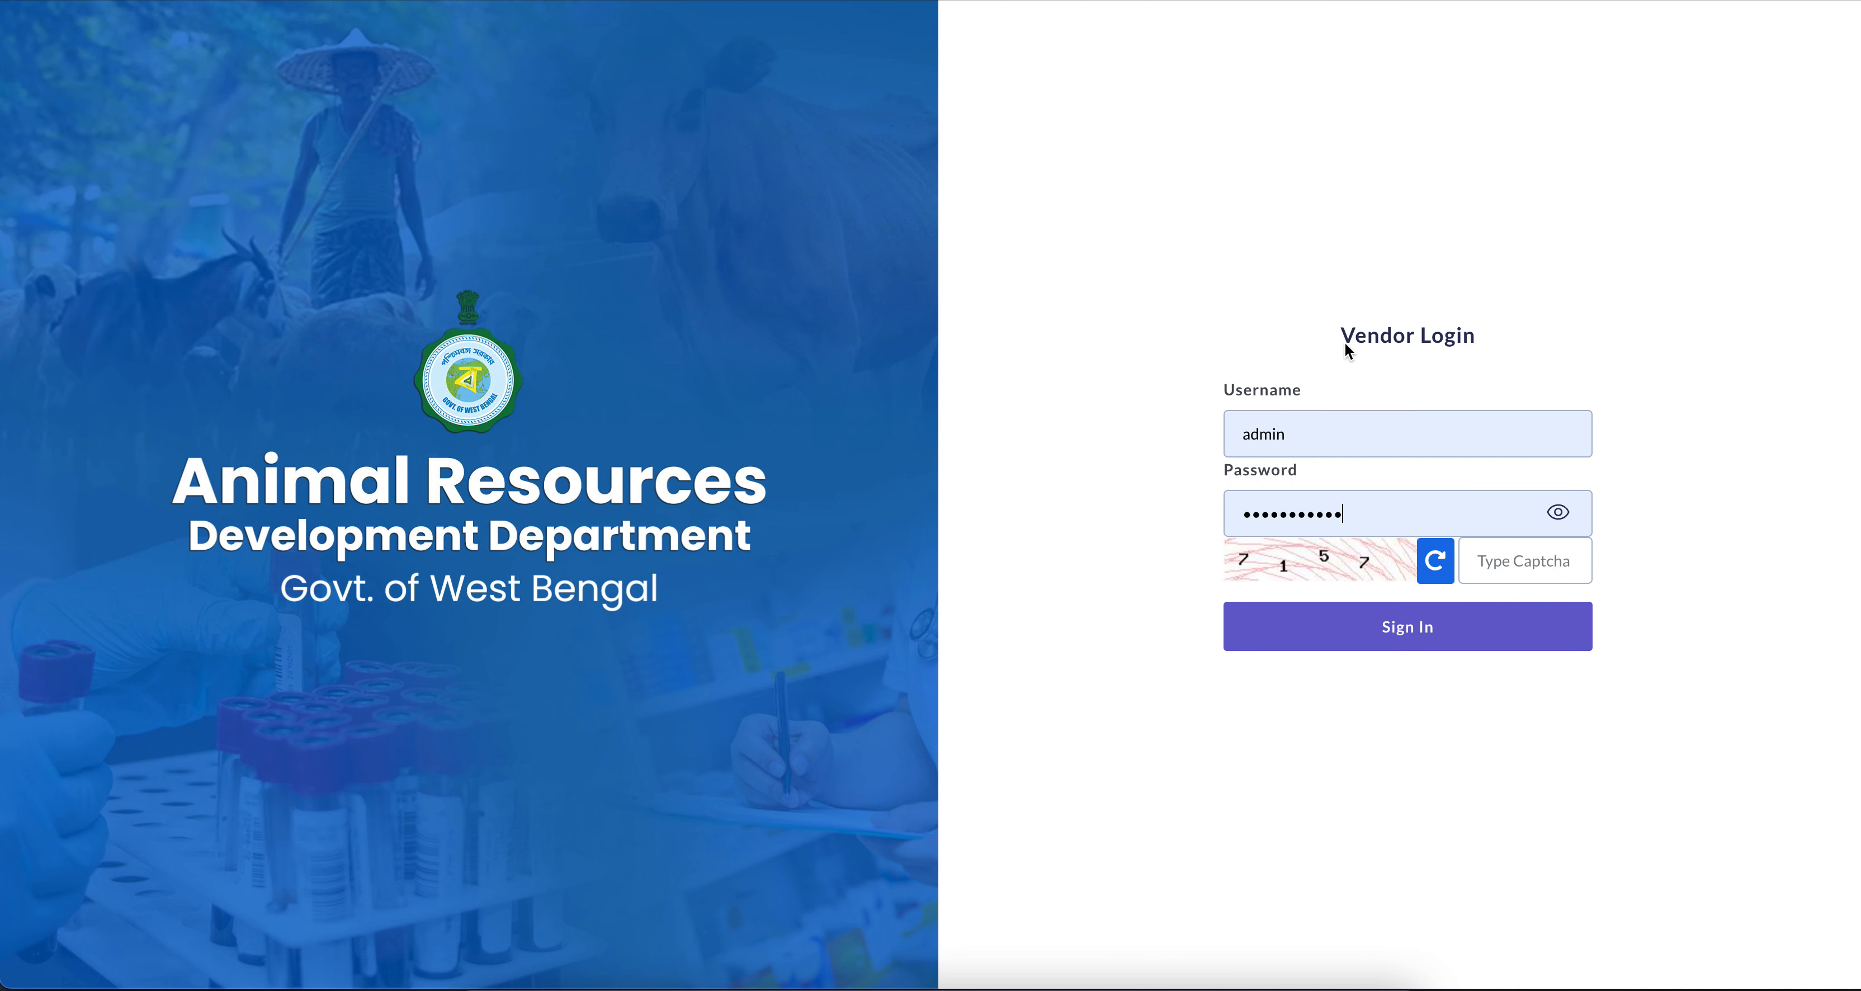
Set the vendor username to nsc_kolkata, enter the captcha code and sign in, declining to save the password in the browser
double_click(1338, 445)
type("n")
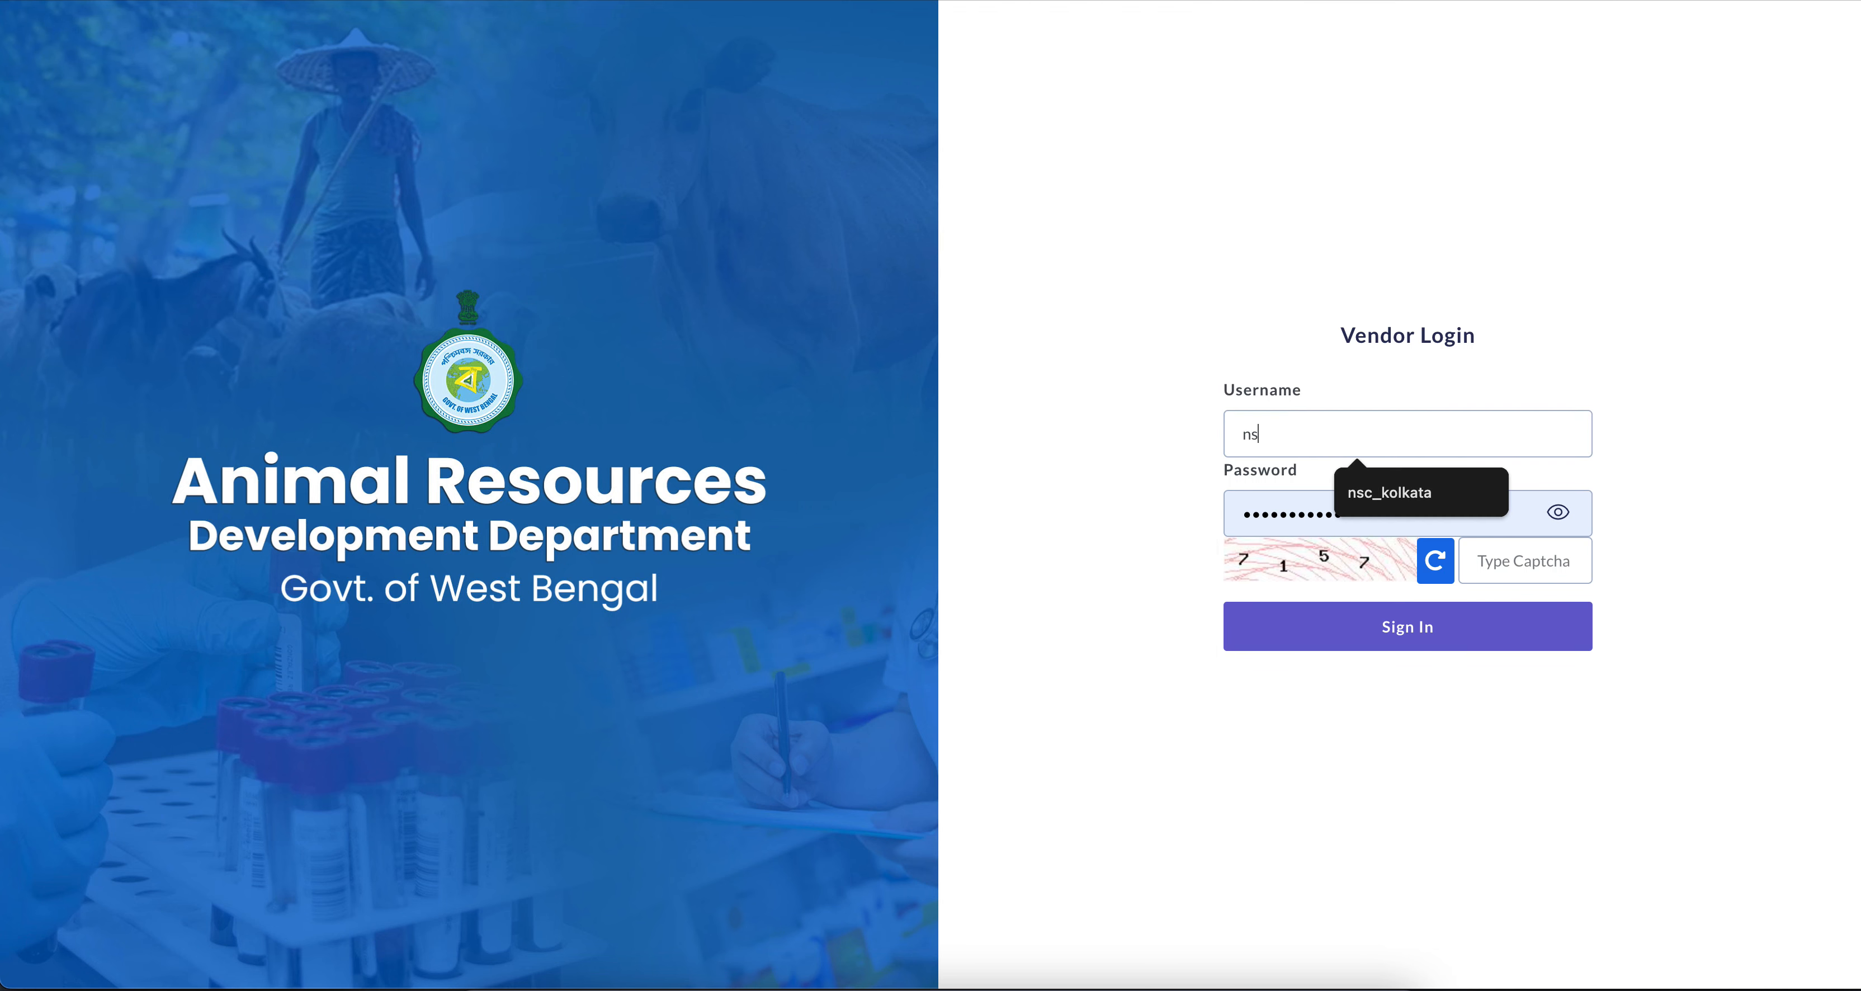
type("s")
left_click(1379, 485)
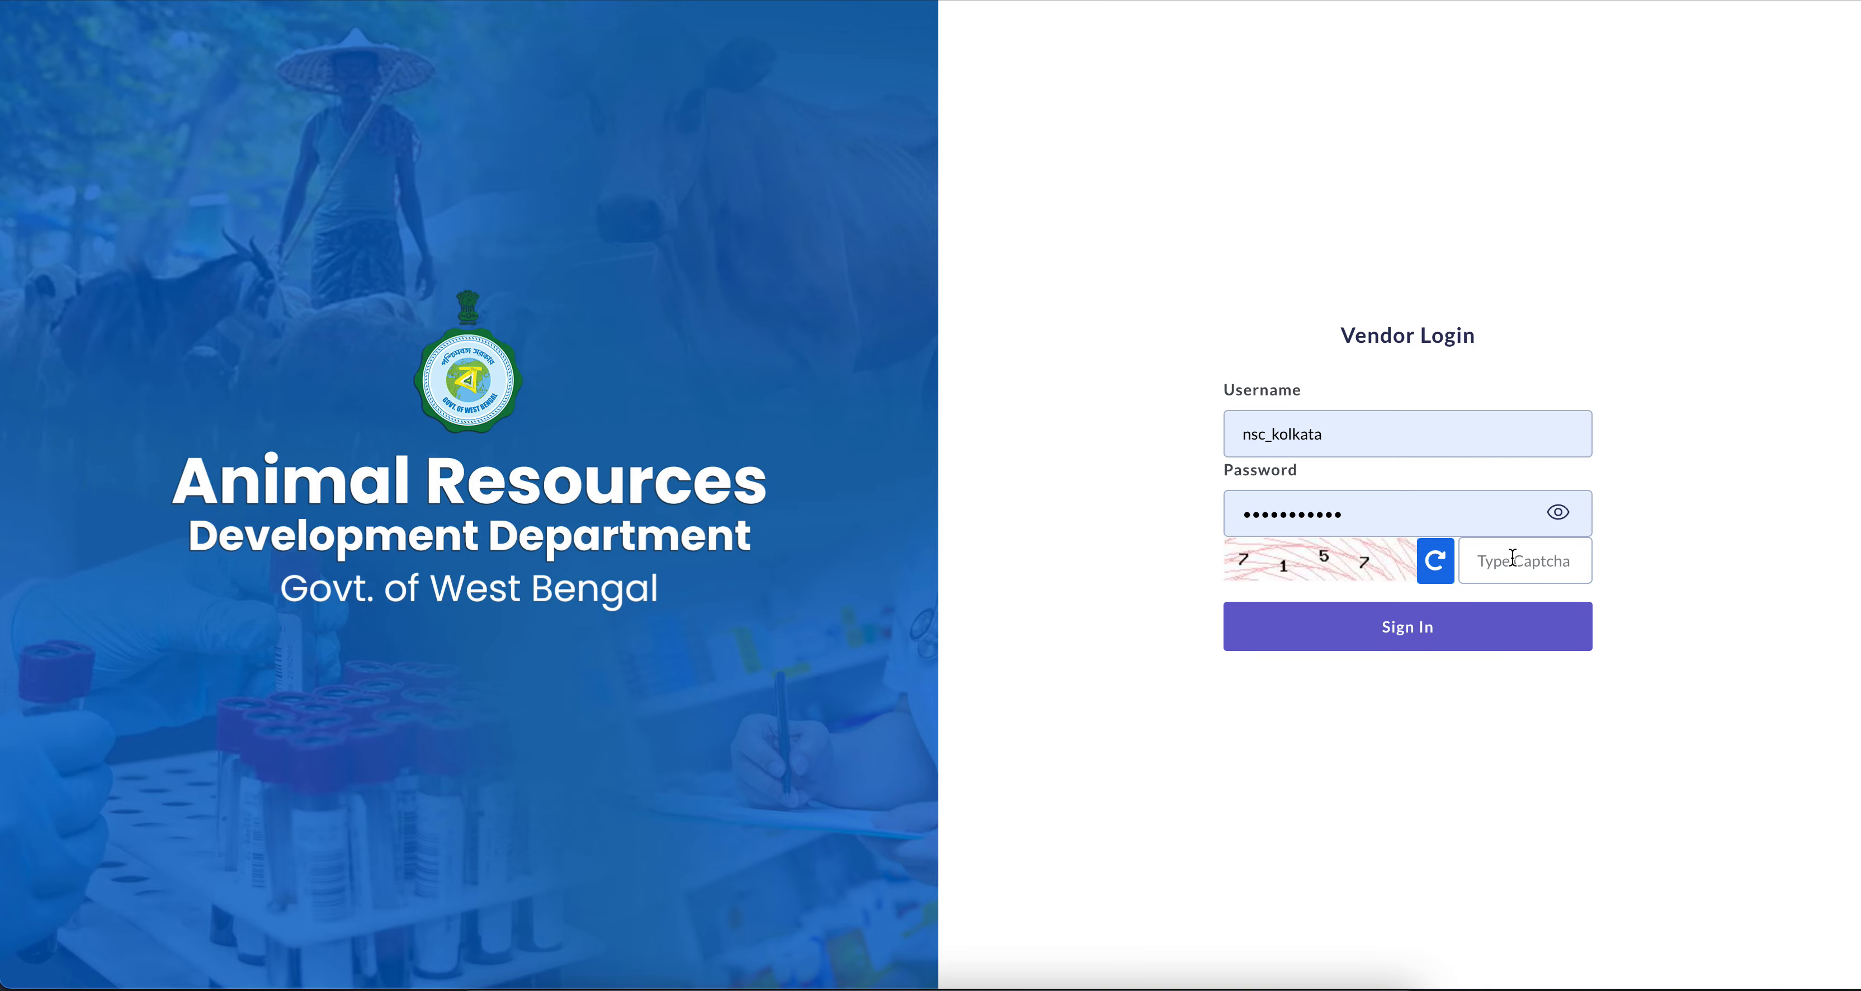
left_click(1513, 558)
type("7157")
left_click(1300, 626)
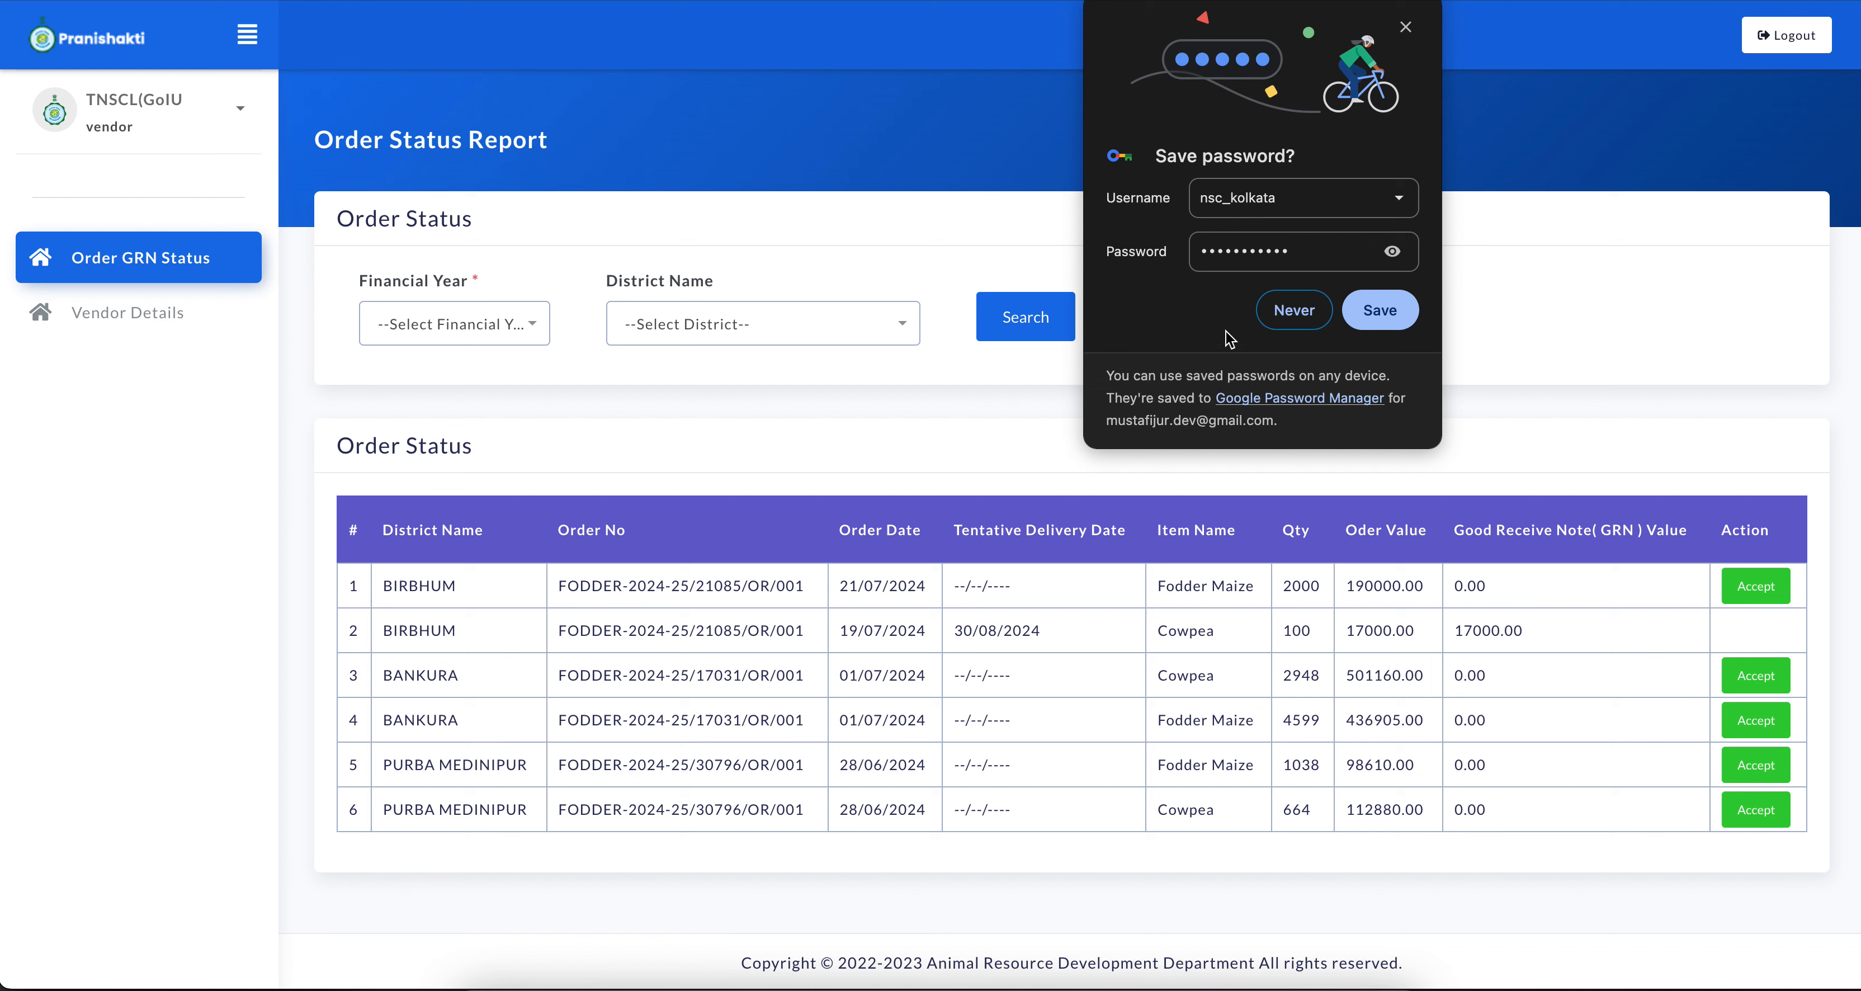
left_click(1300, 309)
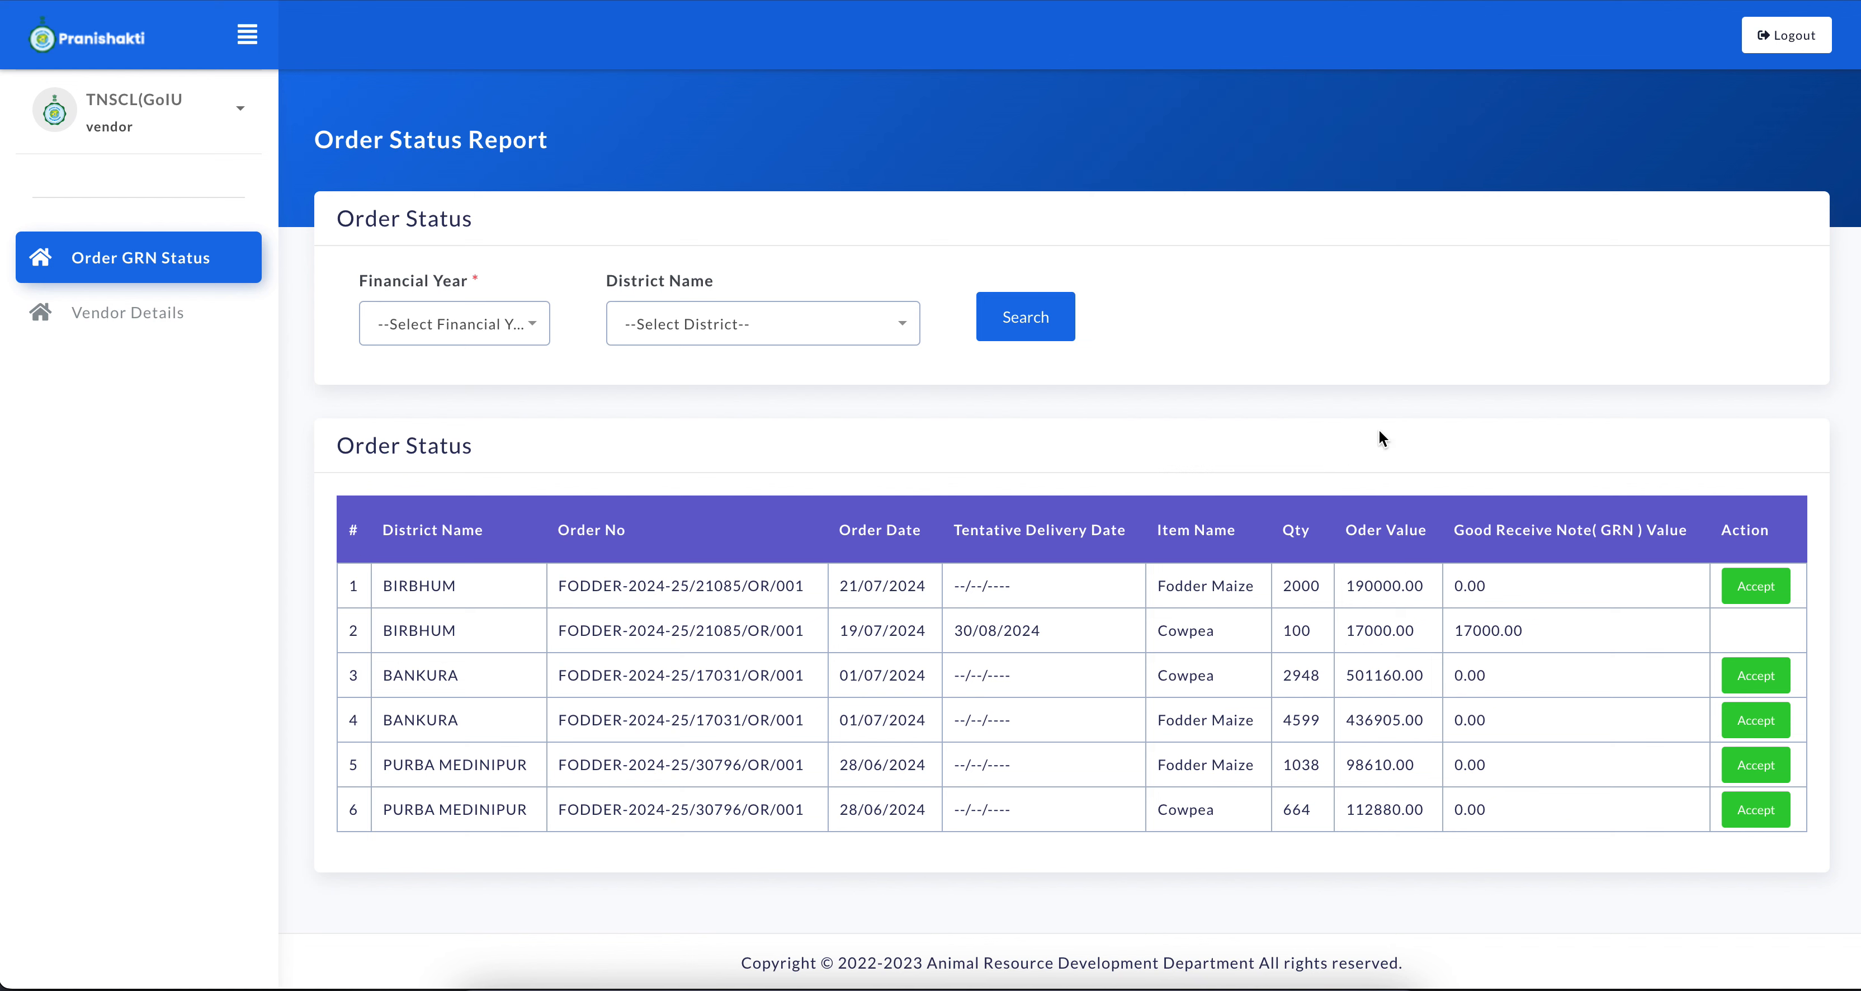
Accept Birbhum's Fodder Maize order dated 21/07/2024 and set its tentative delivery date to 30/09/2024
double_click(1377, 592)
left_click(1357, 592)
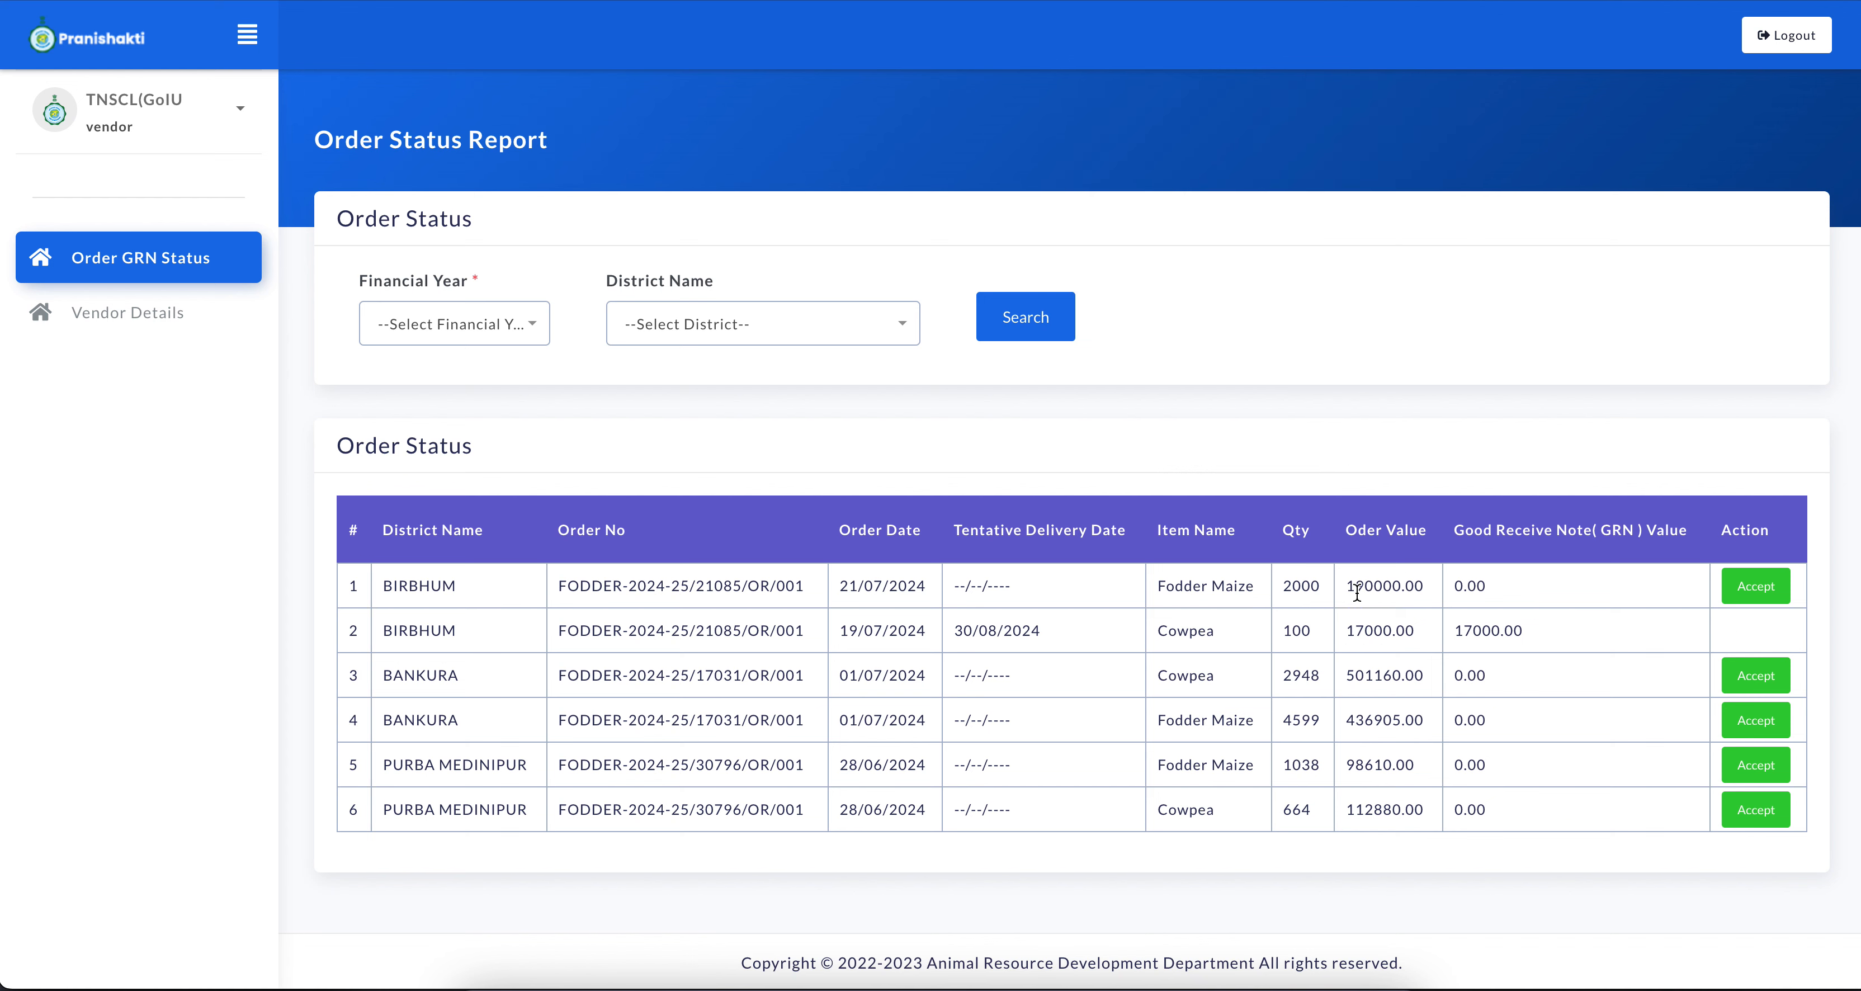
double_click(1282, 590)
left_click(1379, 592)
left_click(1749, 584)
left_click(860, 505)
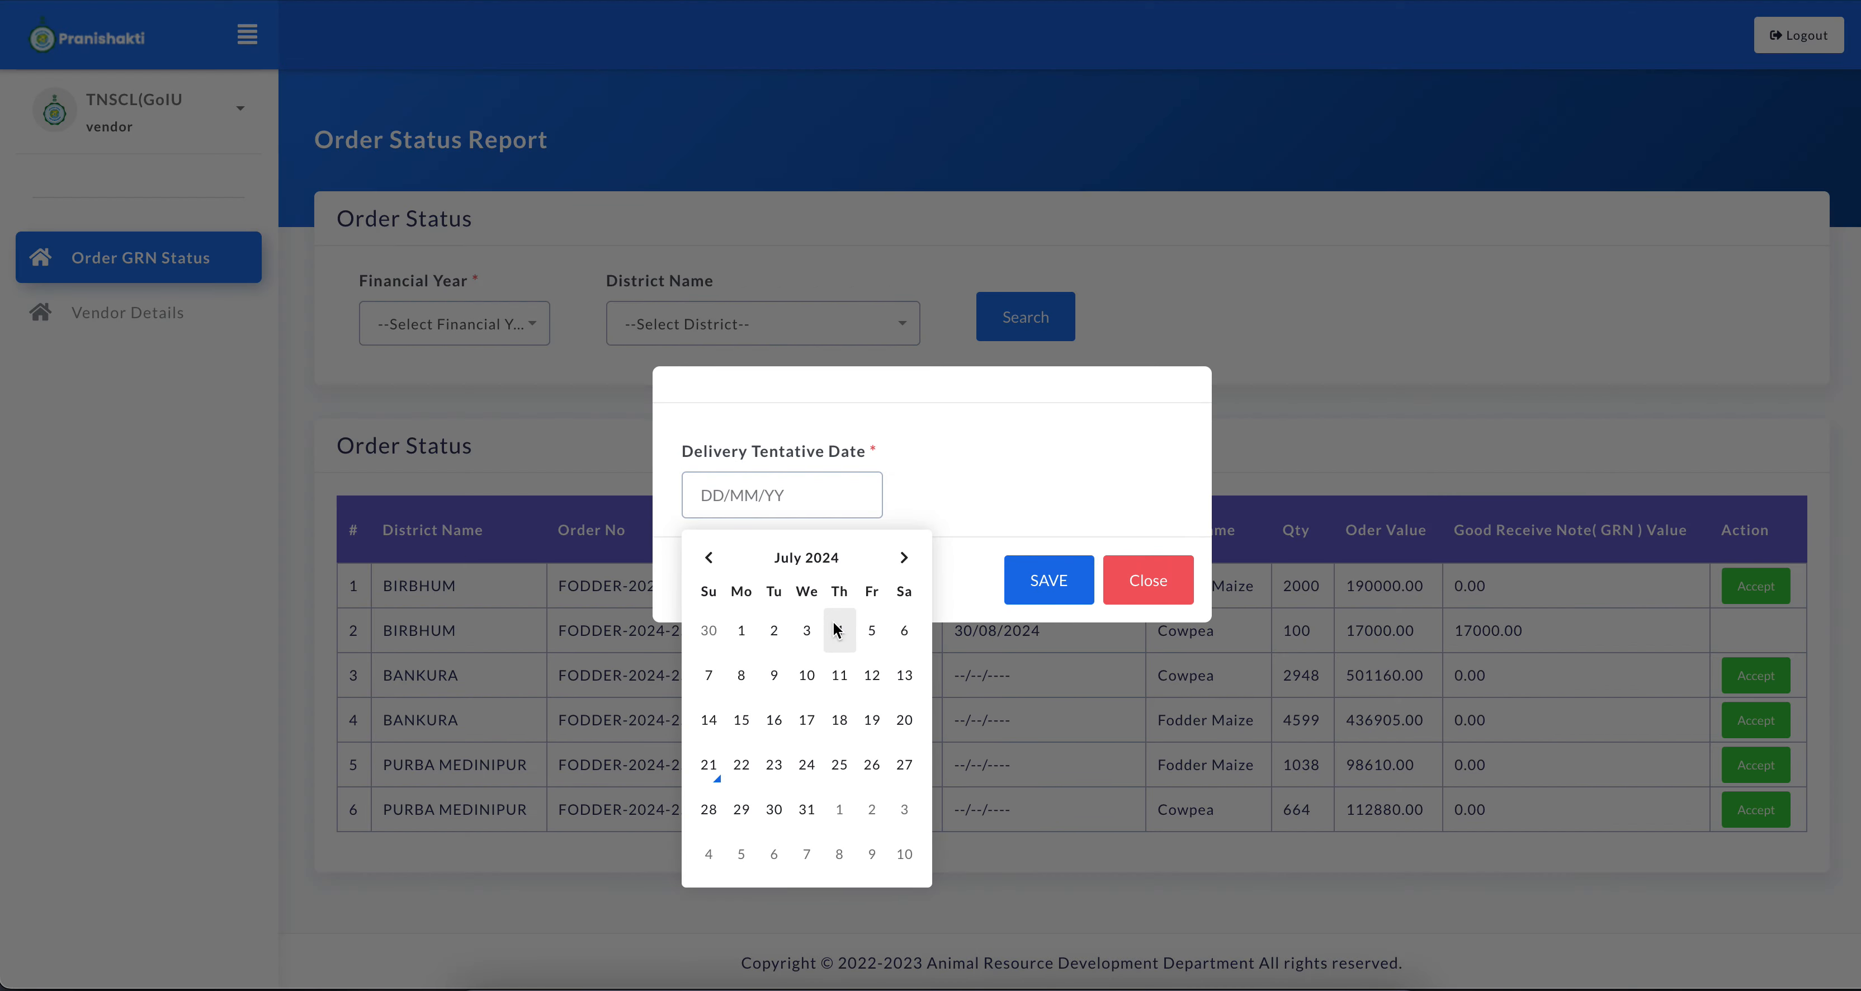
left_click(903, 558)
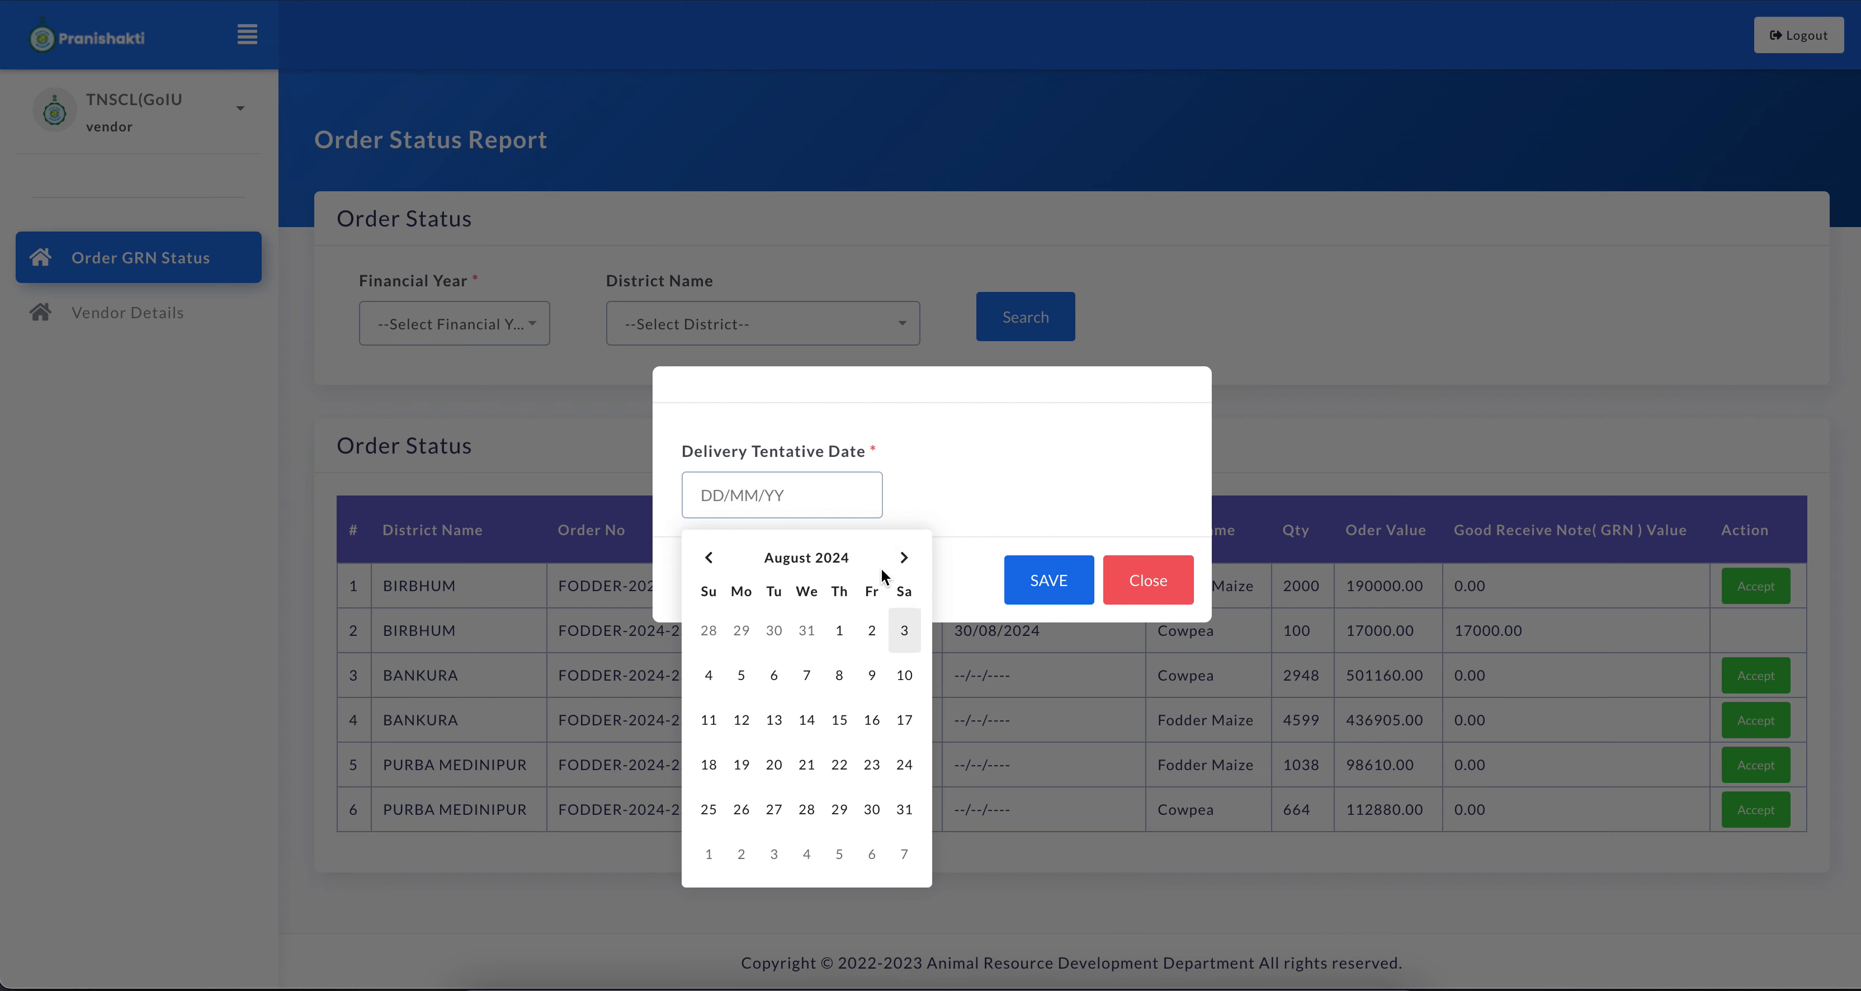
left_click(903, 557)
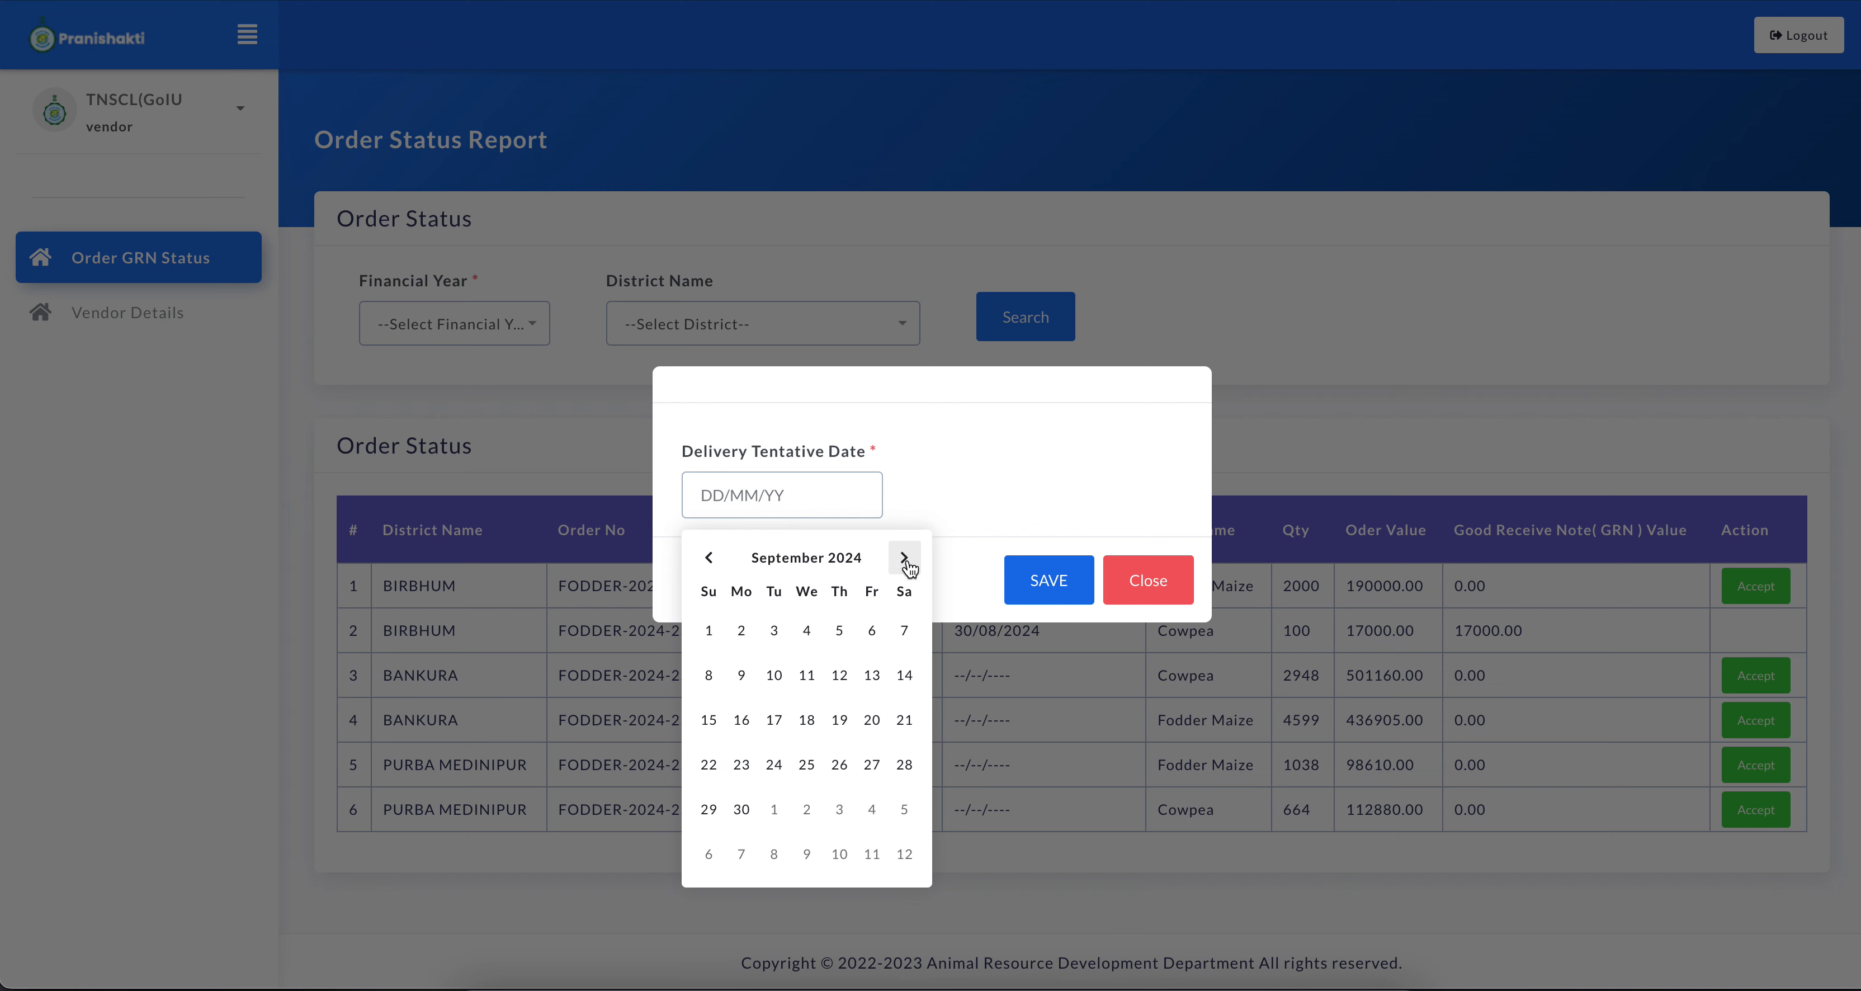
left_click(742, 811)
Save and confirm the tentative delivery date, and check the Birbhum Fodder Maize row in the order status list
left_click(1035, 585)
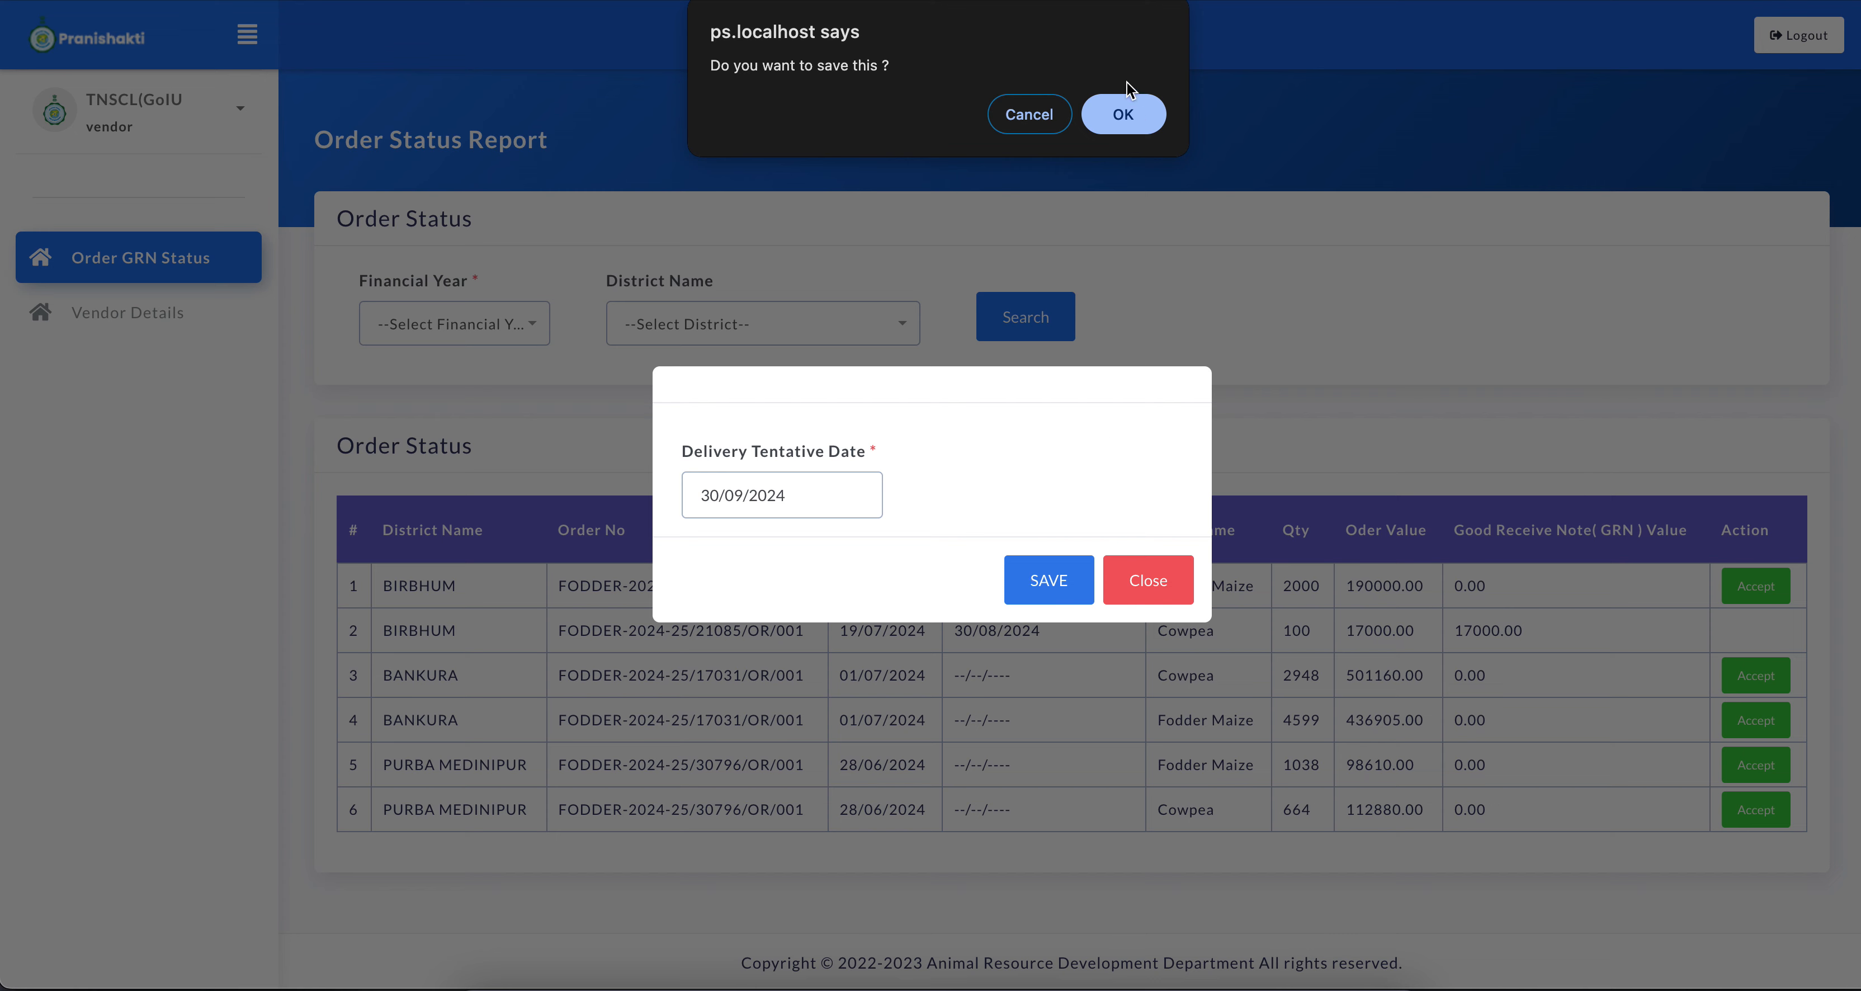
left_click(1121, 123)
left_click(1124, 115)
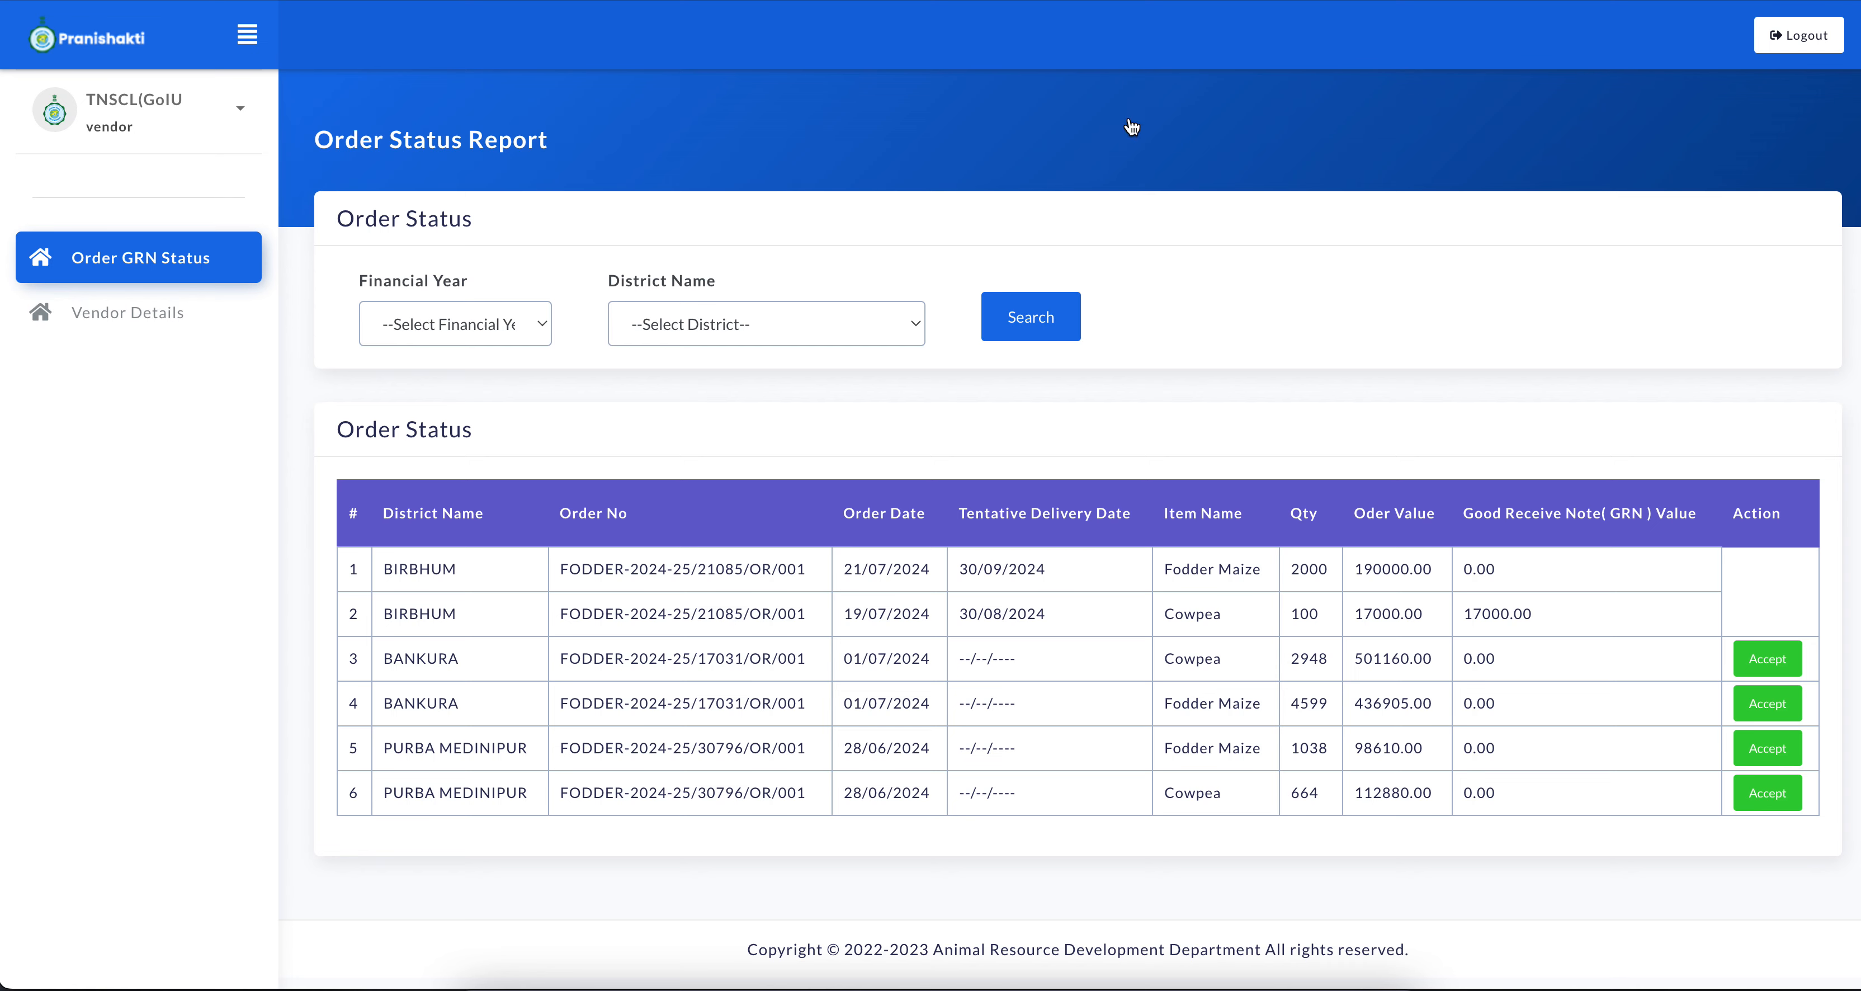
left_click_drag(1357, 592, 1593, 595)
left_click(1593, 595)
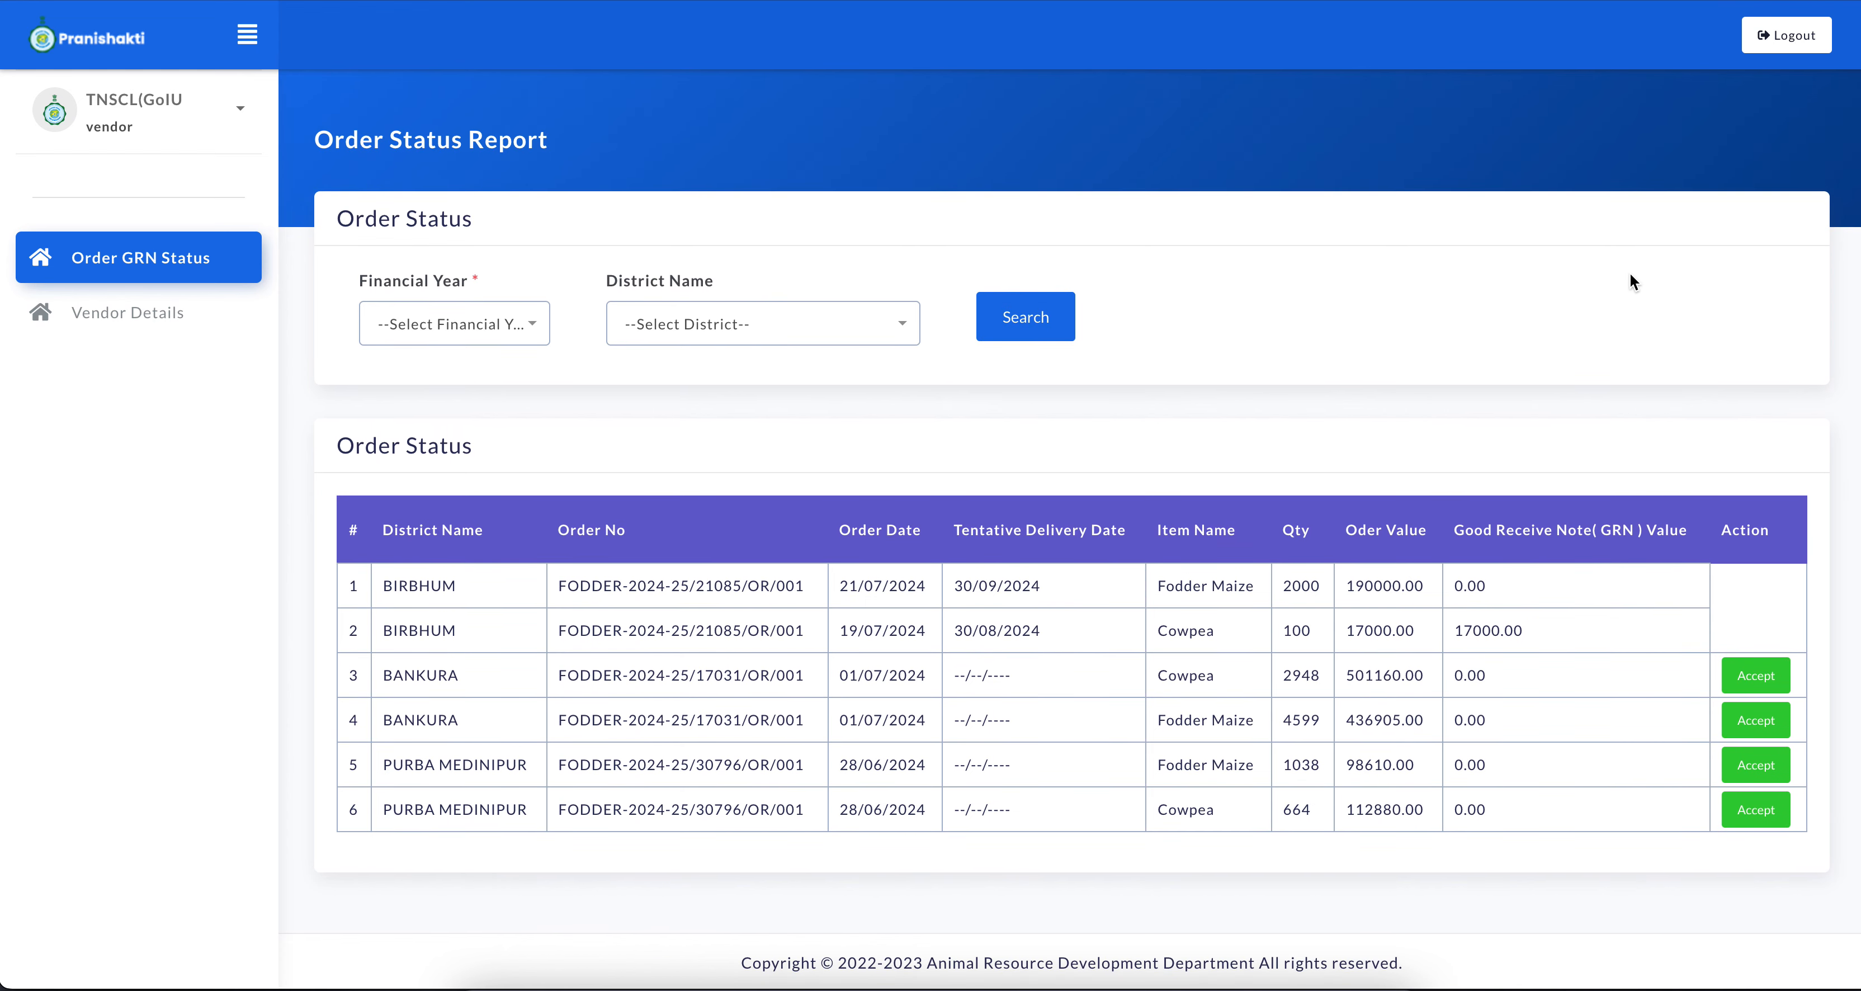
Log out of the vendor account and open the department sign-in page from the ps.localhost home page
left_click(1812, 43)
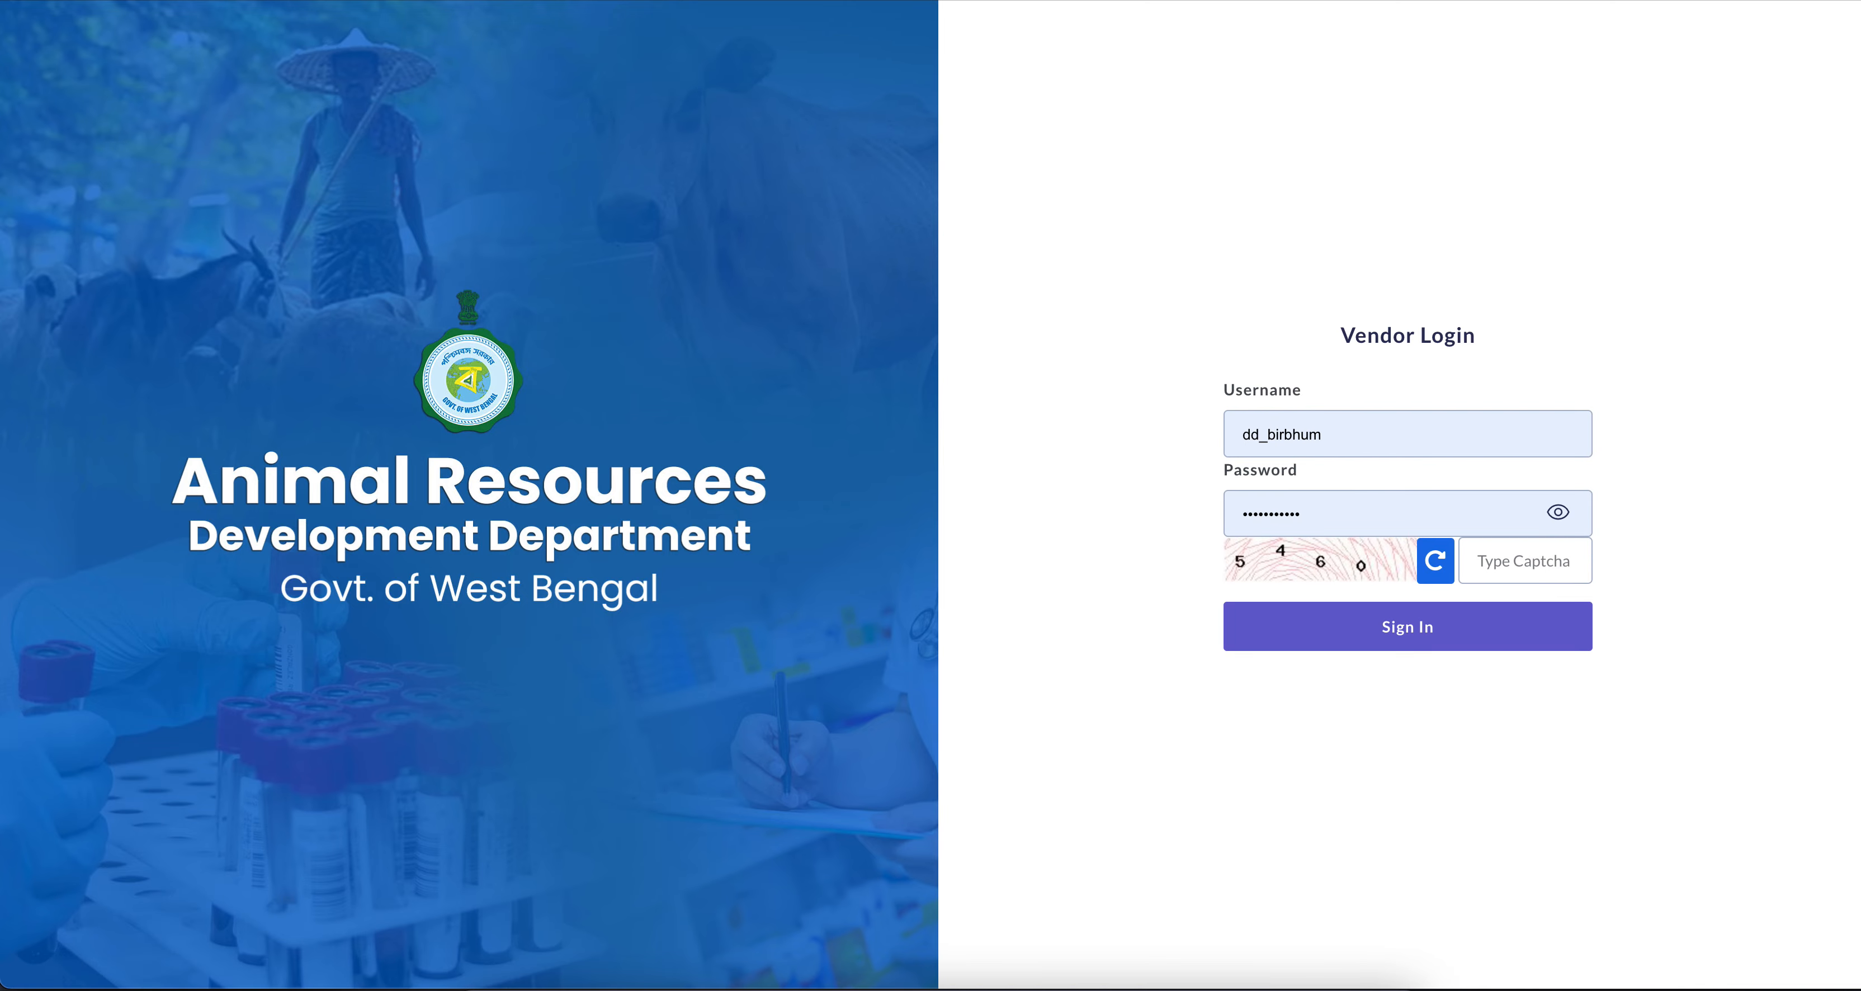
key("super+l")
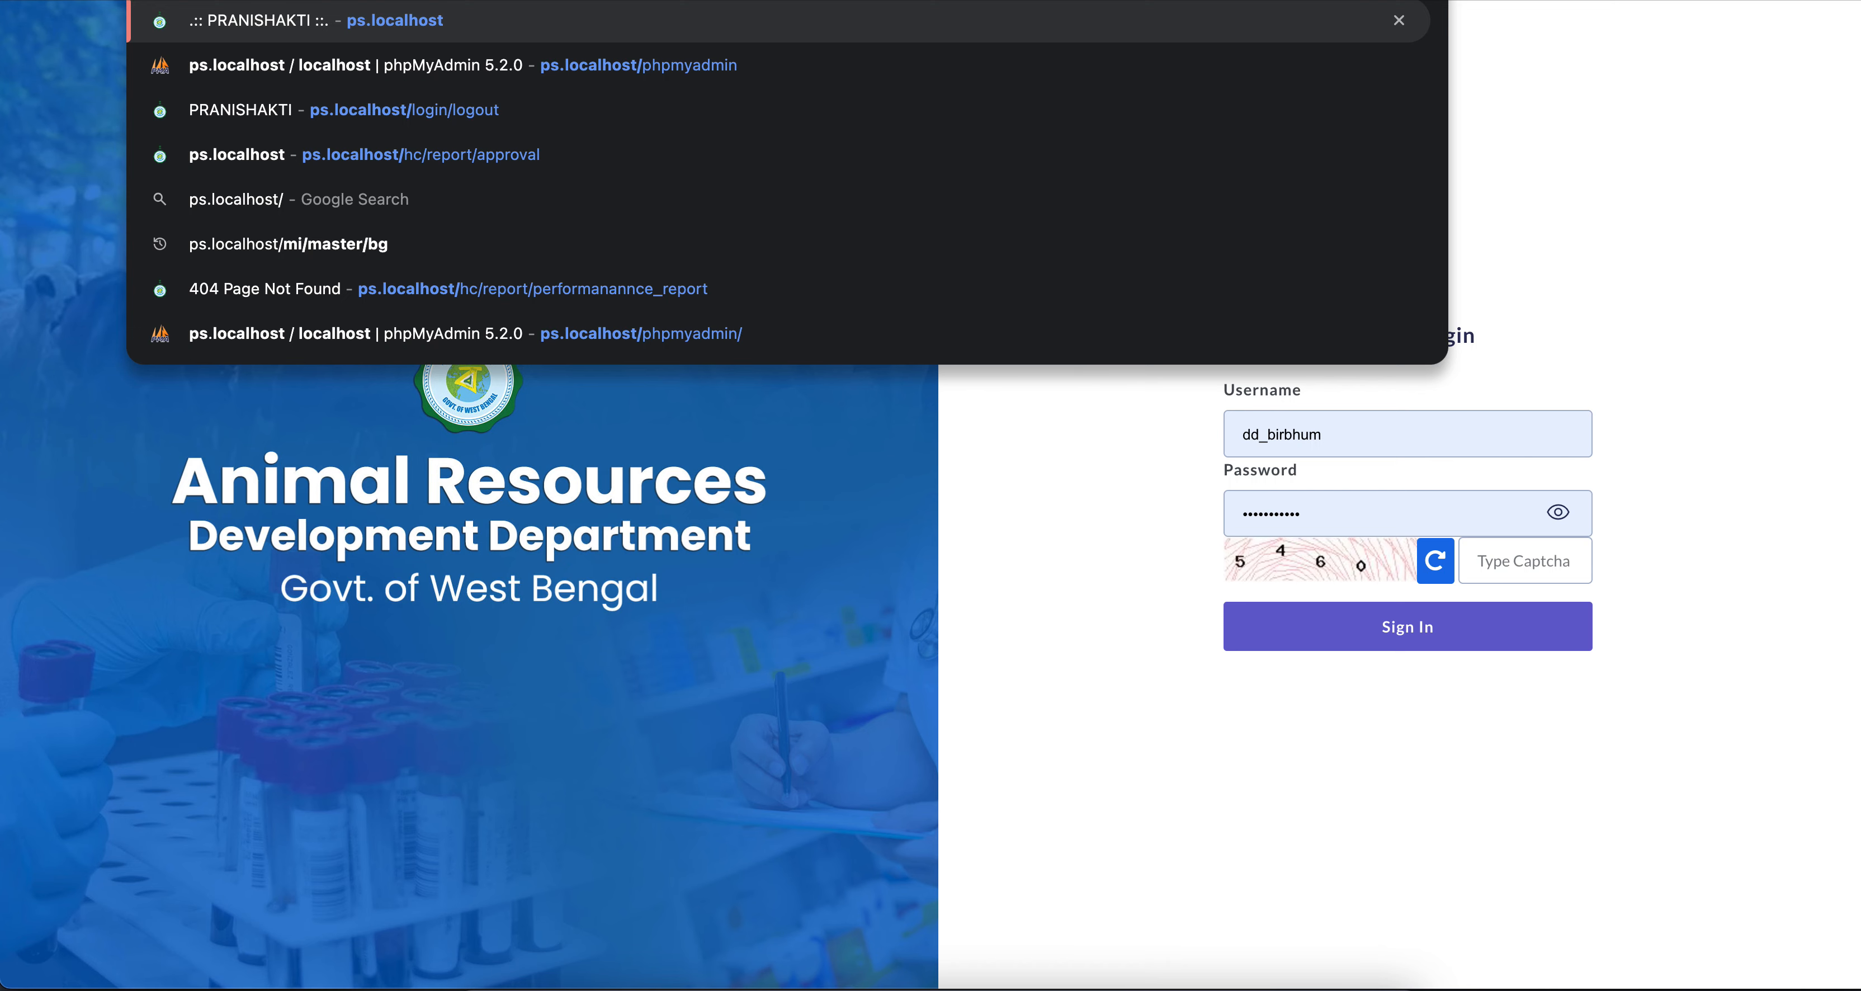
key("Return")
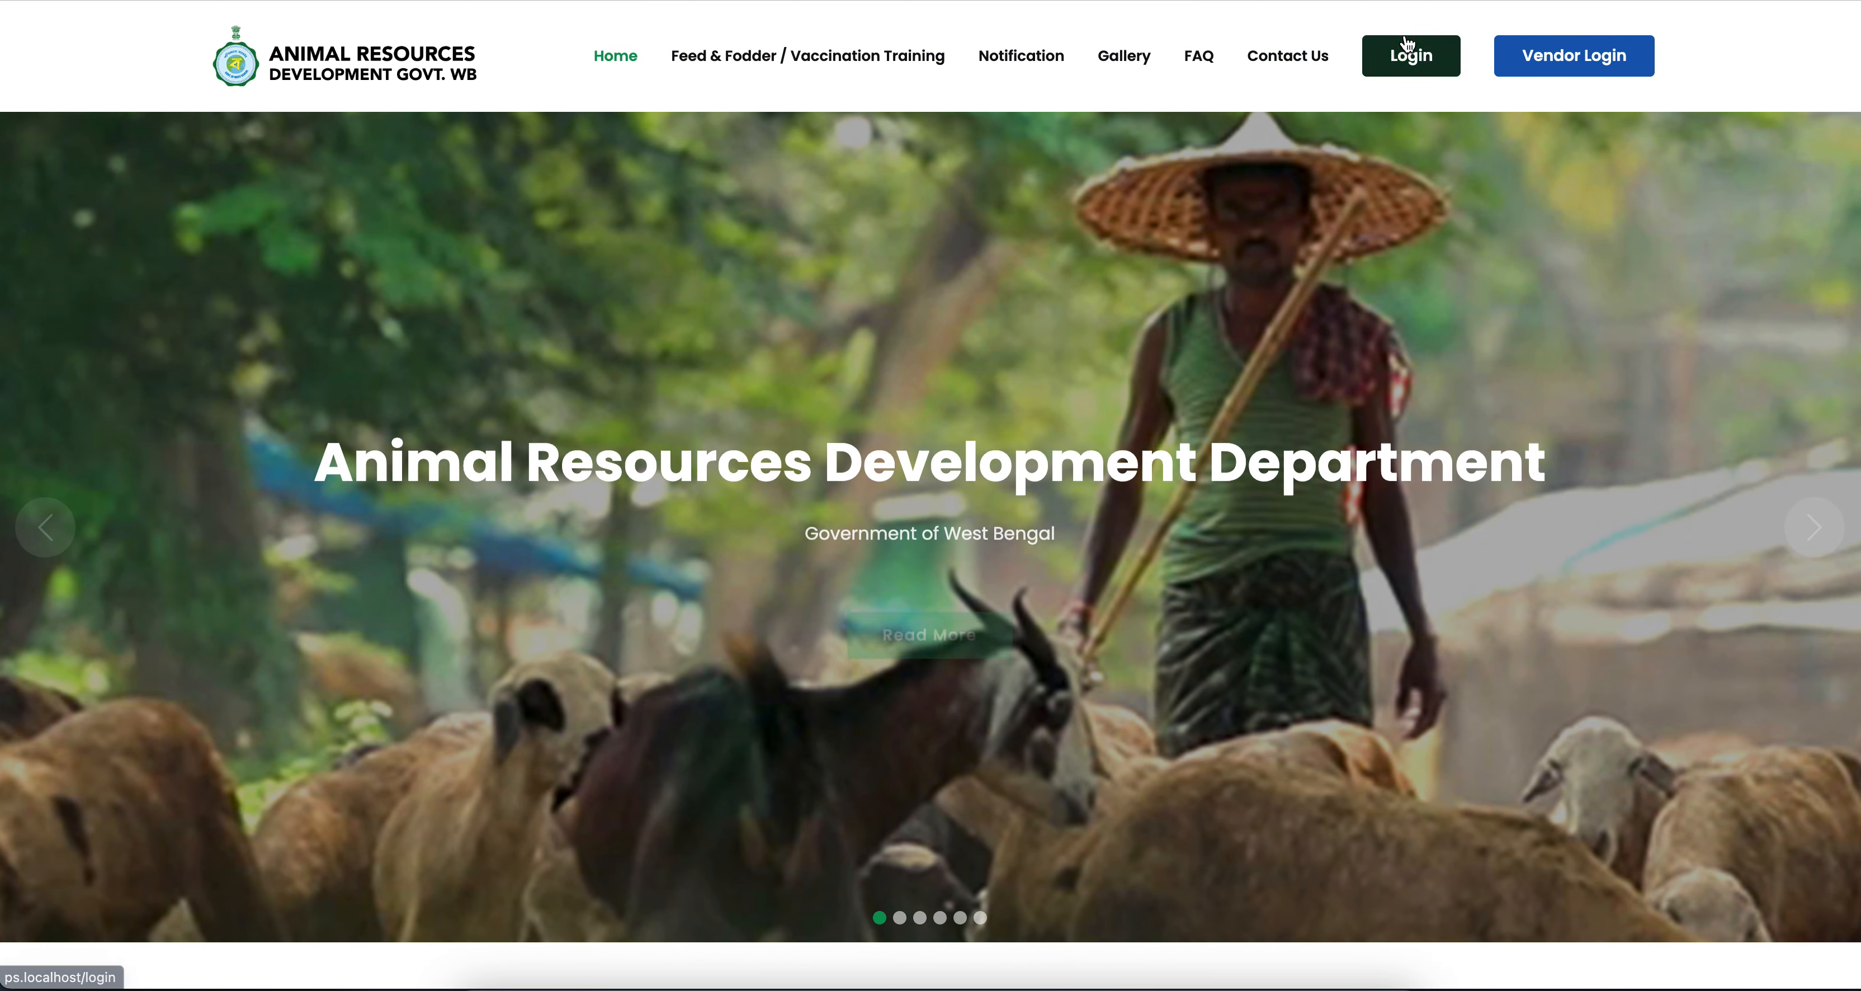
left_click(1396, 57)
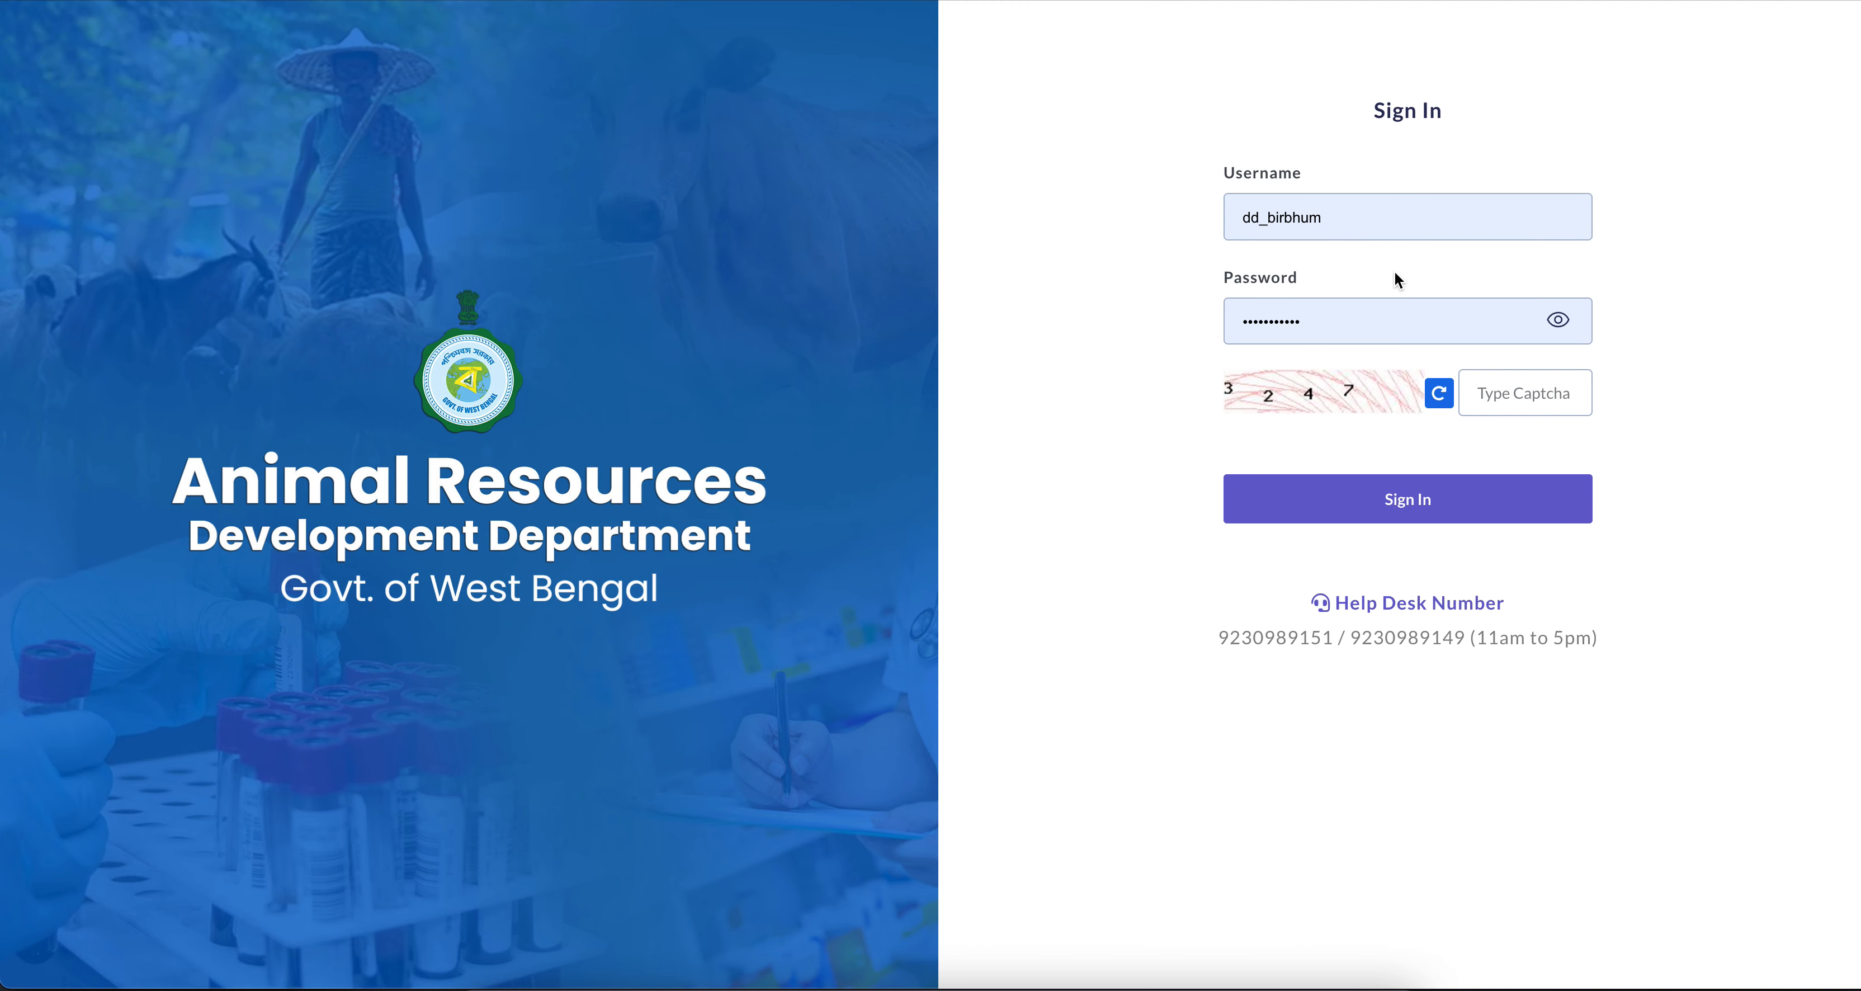
Enter the captcha code and sign in to the department account dd_birbhum
left_click(1502, 404)
type("3247")
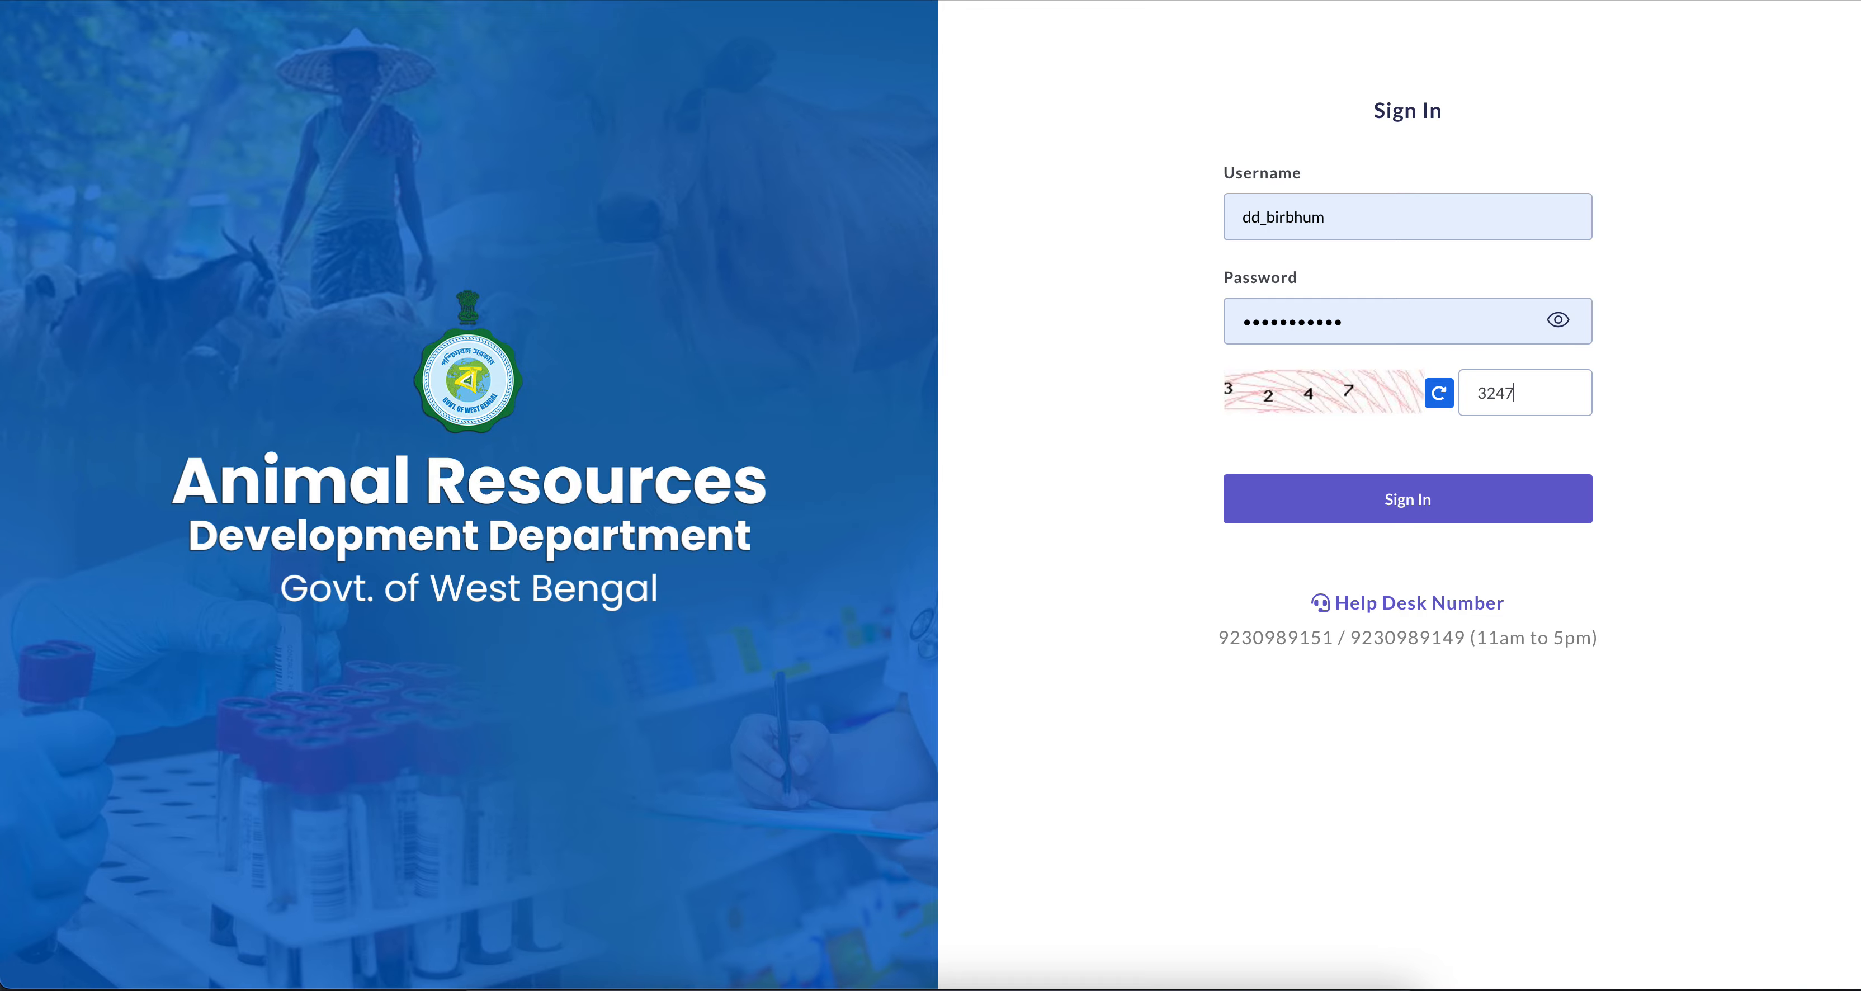
key("Return")
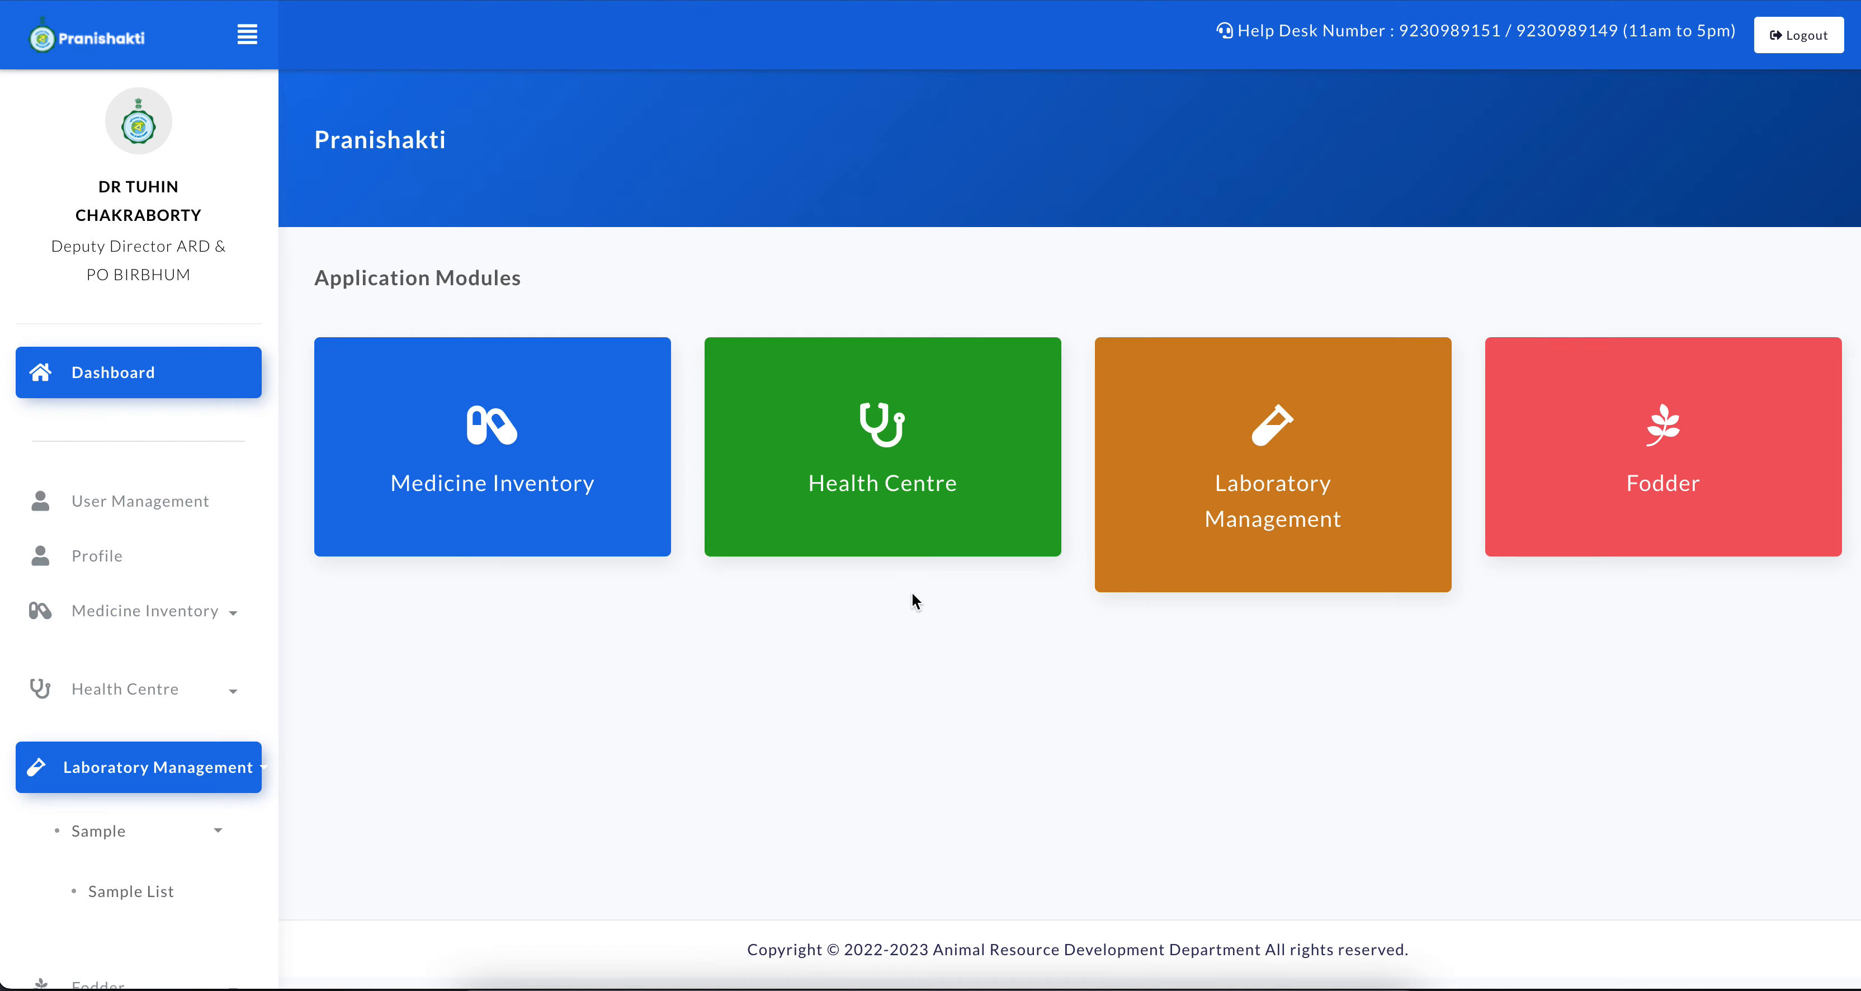
Open the Goods Recive Note (GRN) form in the Fodder module
left_click(1630, 466)
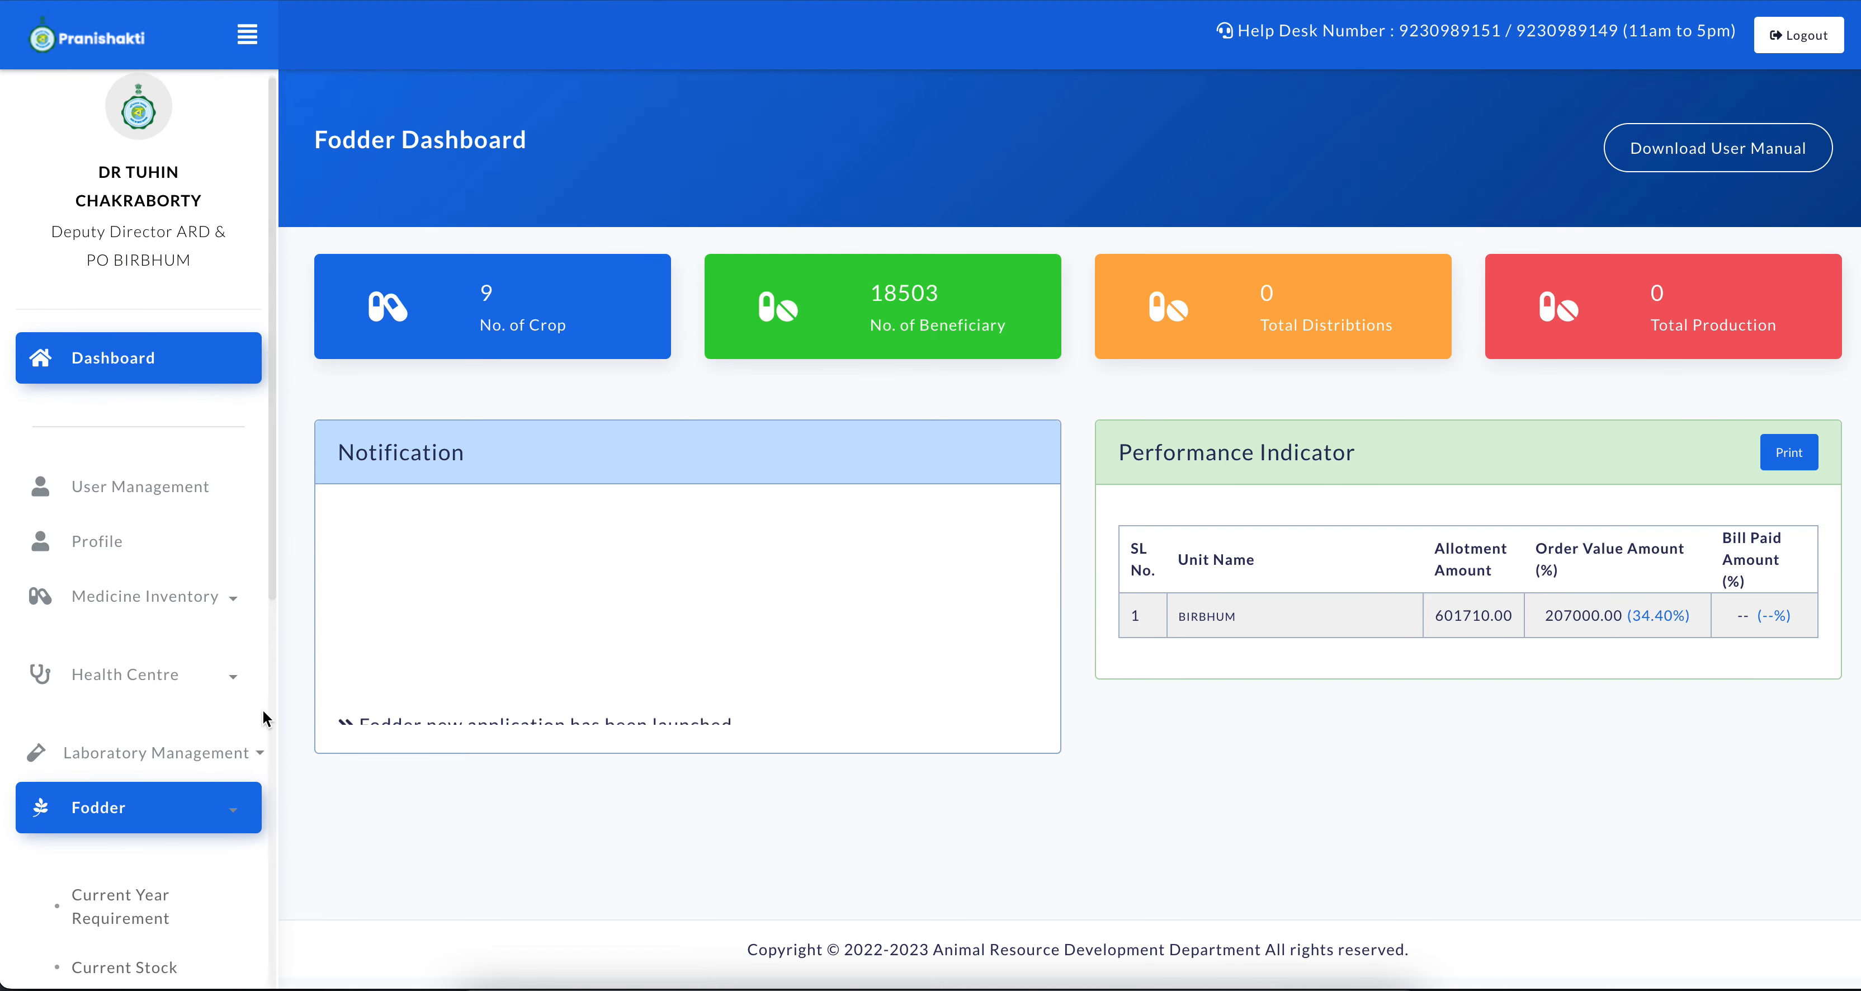
scroll(262, 718, "down", 8)
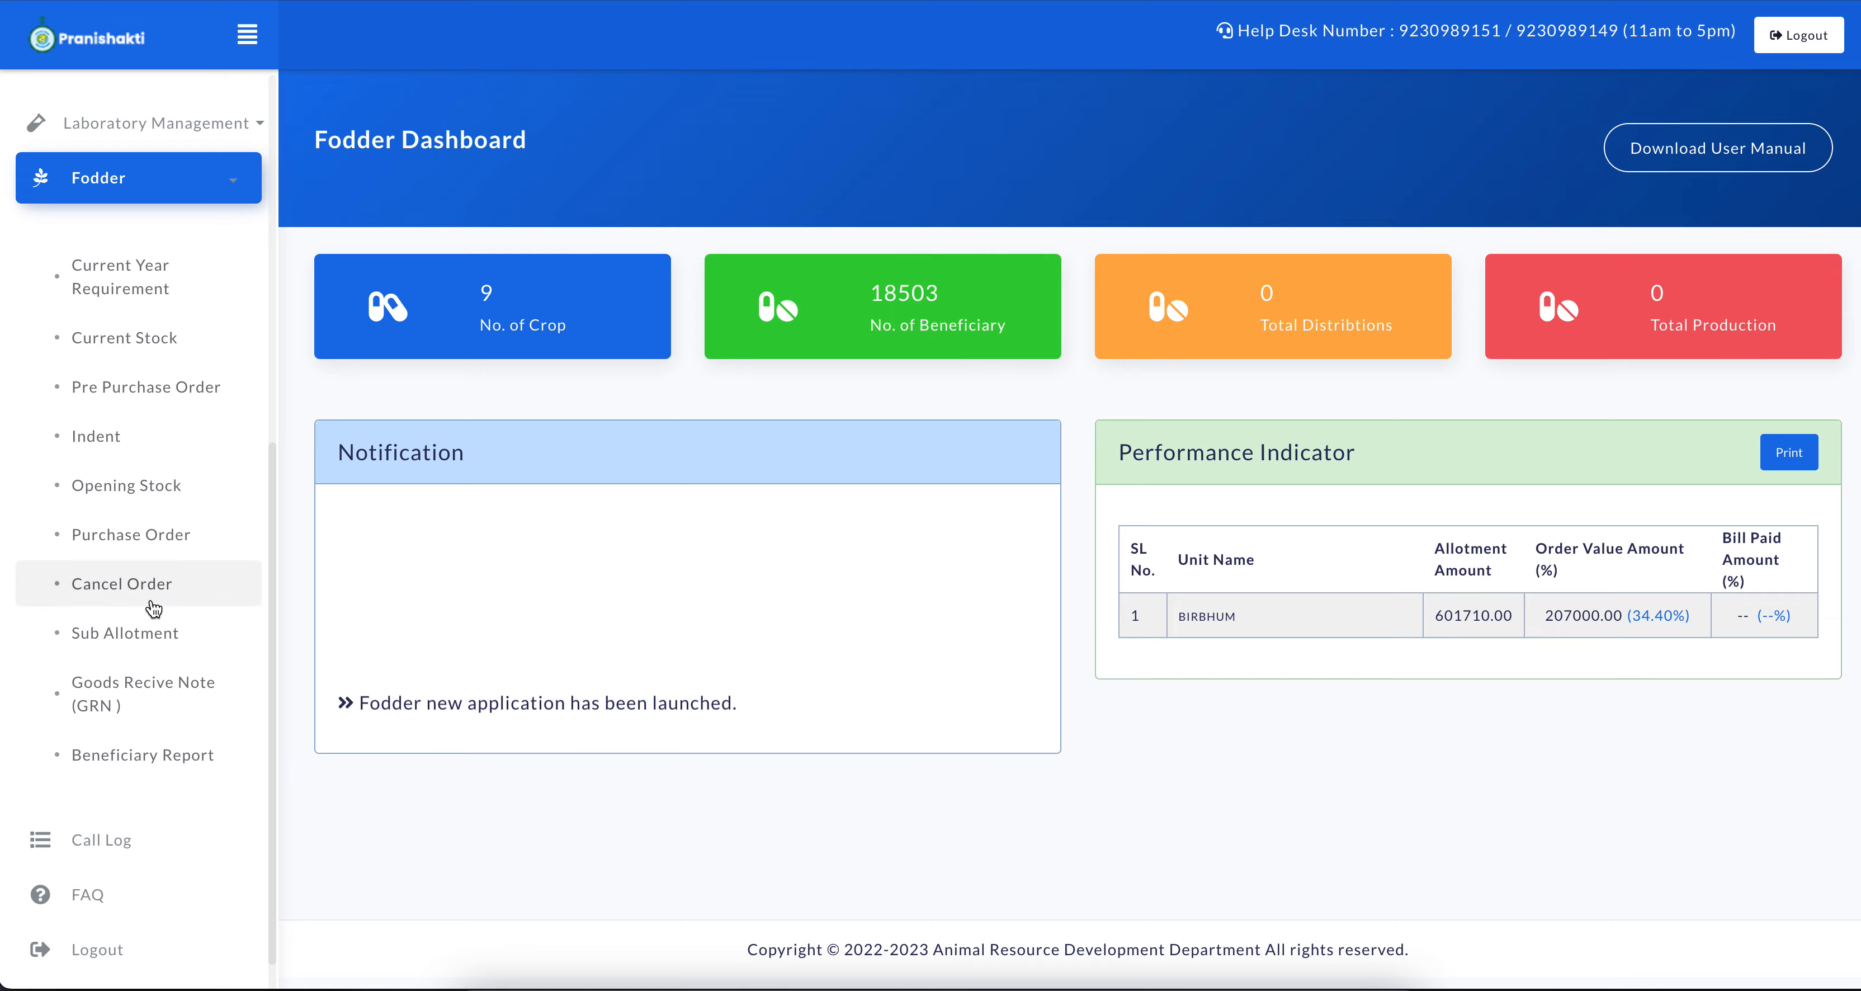
left_click(124, 698)
Choose The National Seeds Corporation Limited as distributor and FODDER-2024-25/21085/OR/001 as the order number for the GRN
left_click(571, 332)
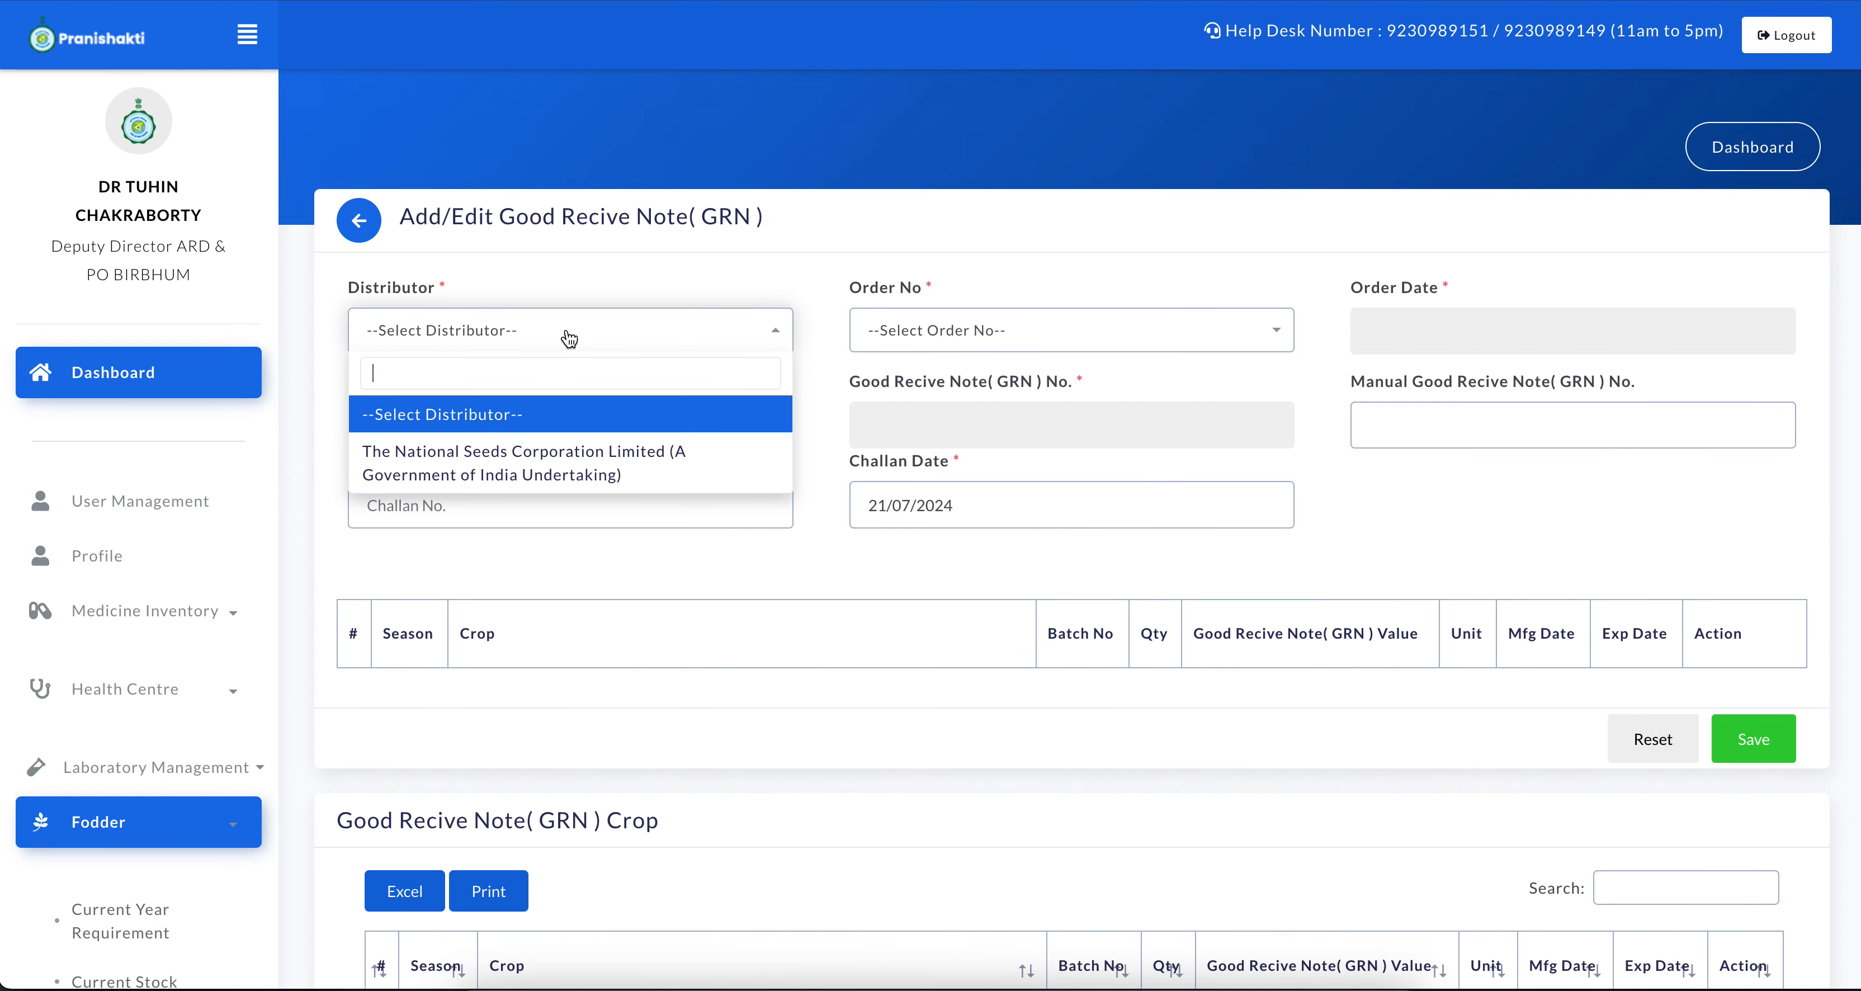
left_click(422, 454)
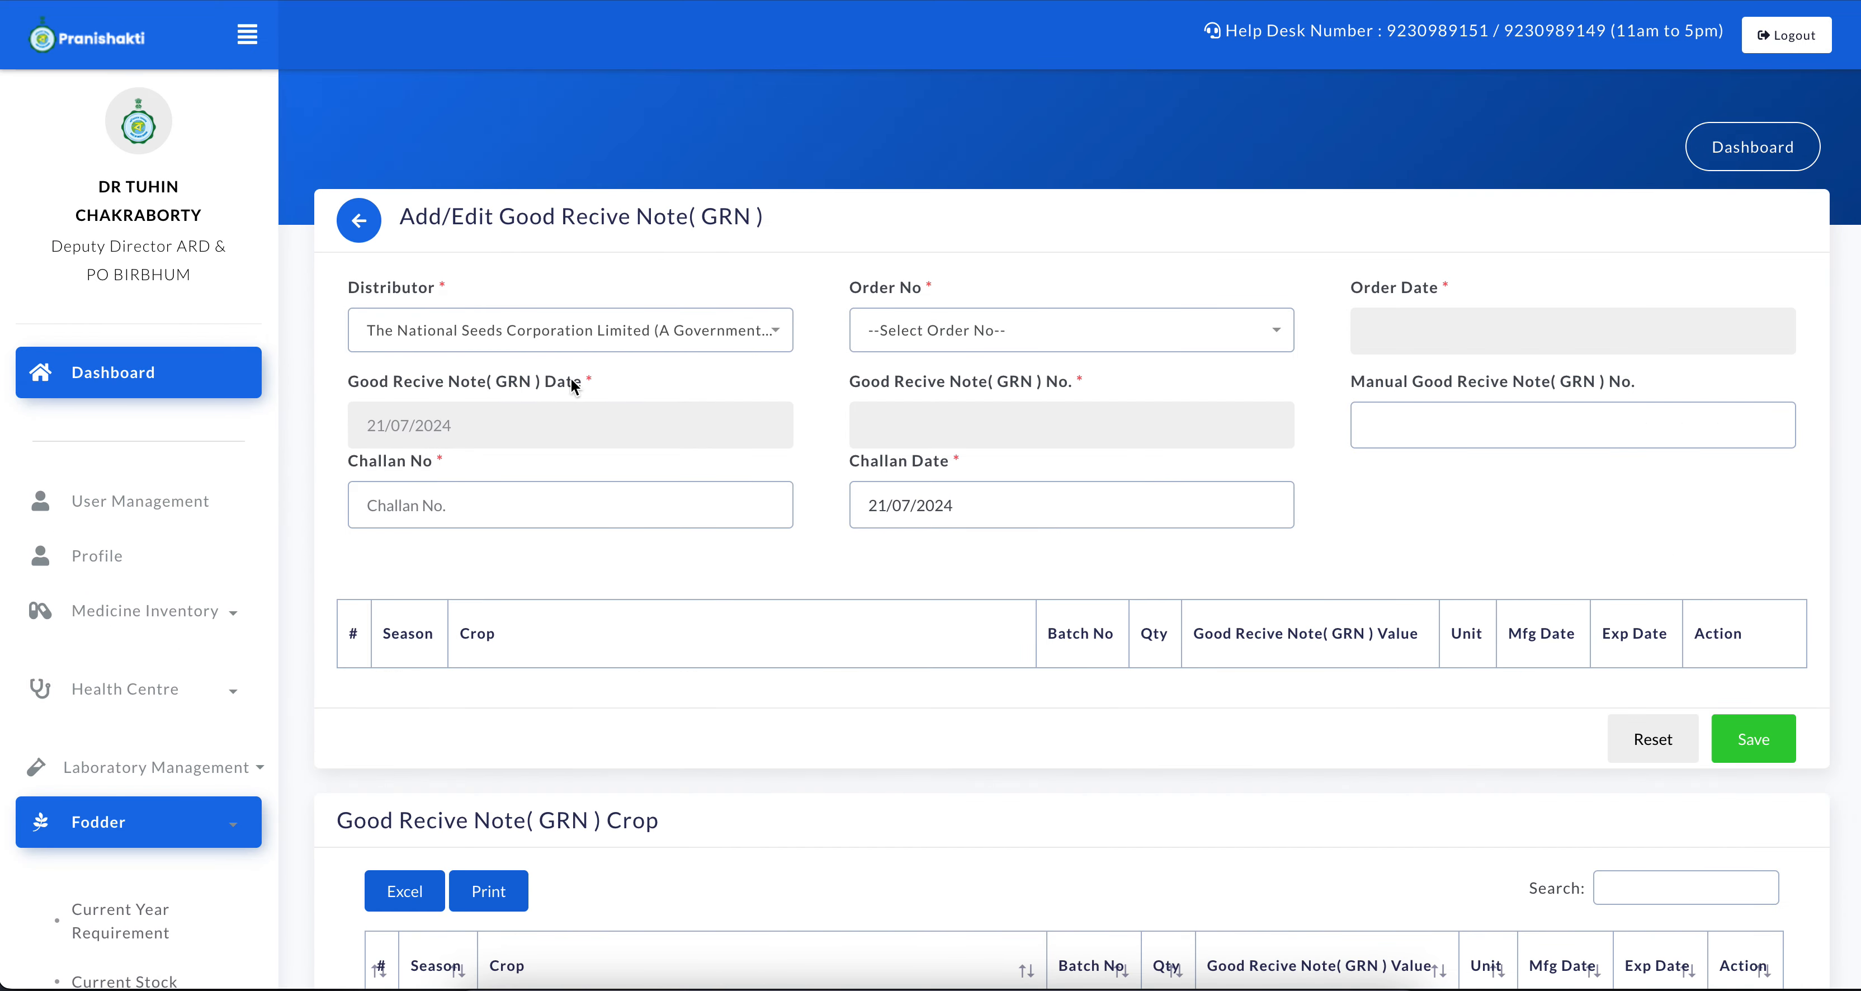
left_click(995, 329)
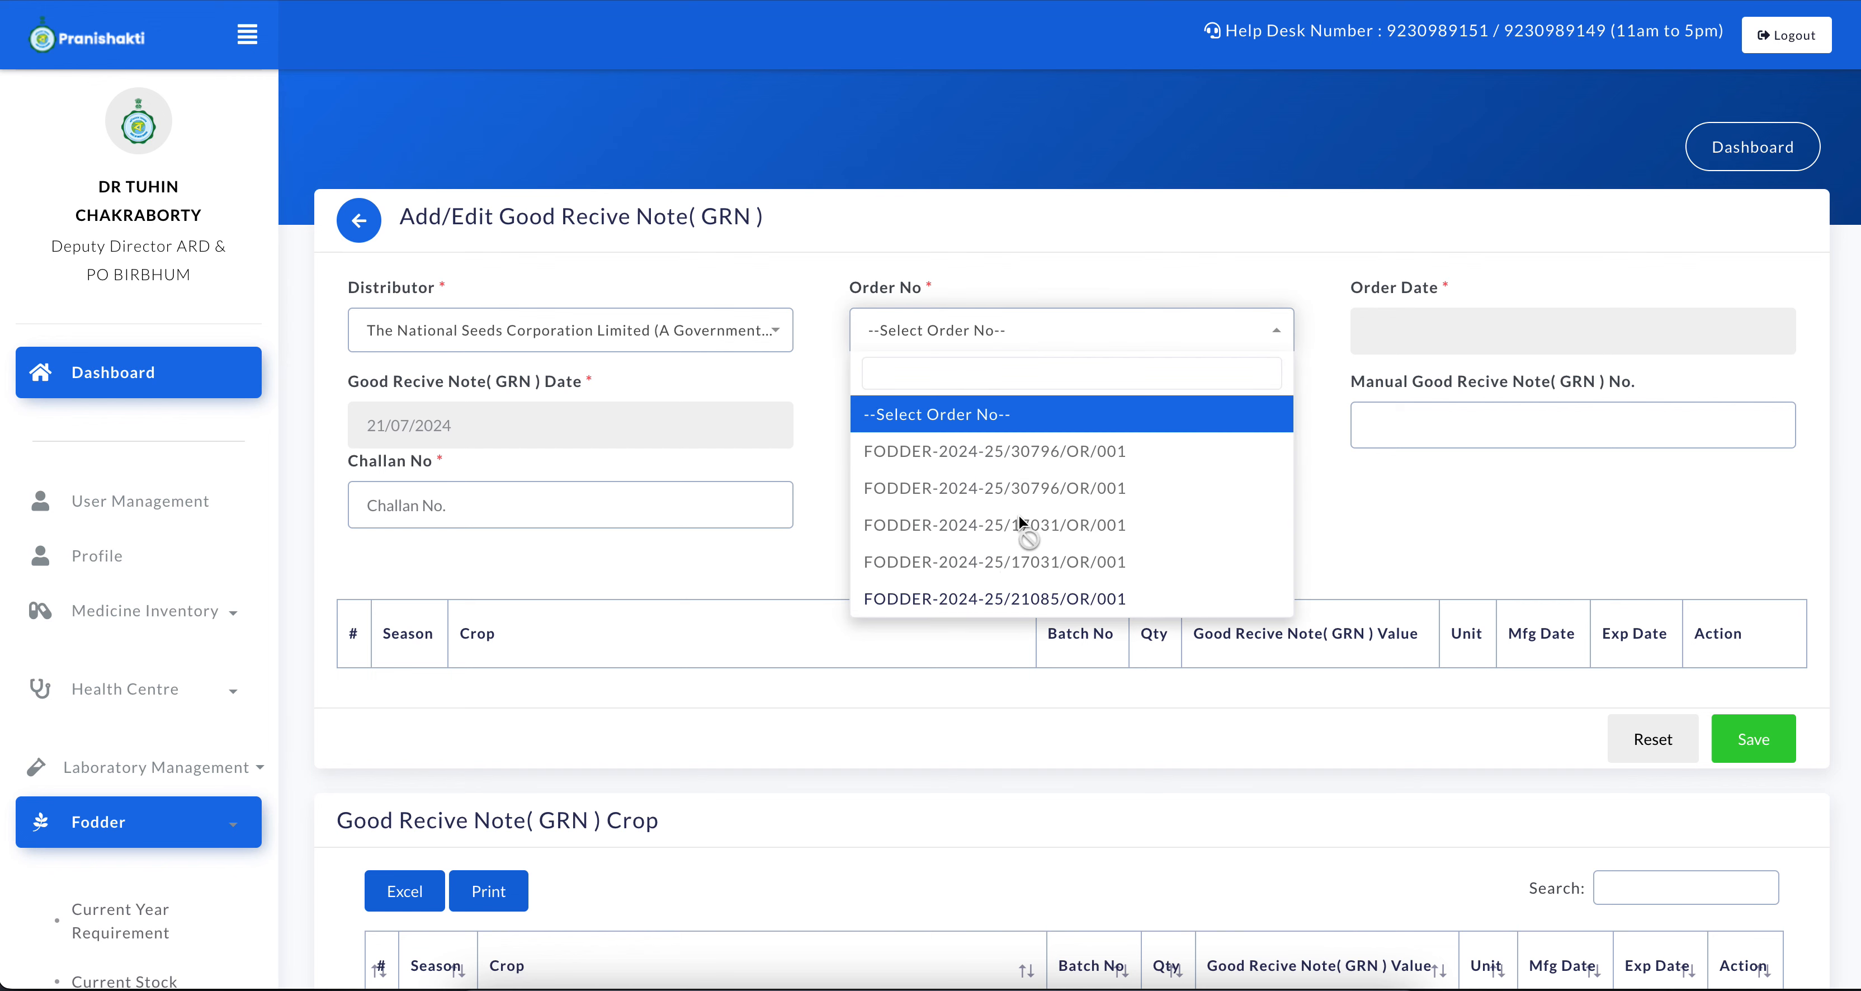
left_click(955, 598)
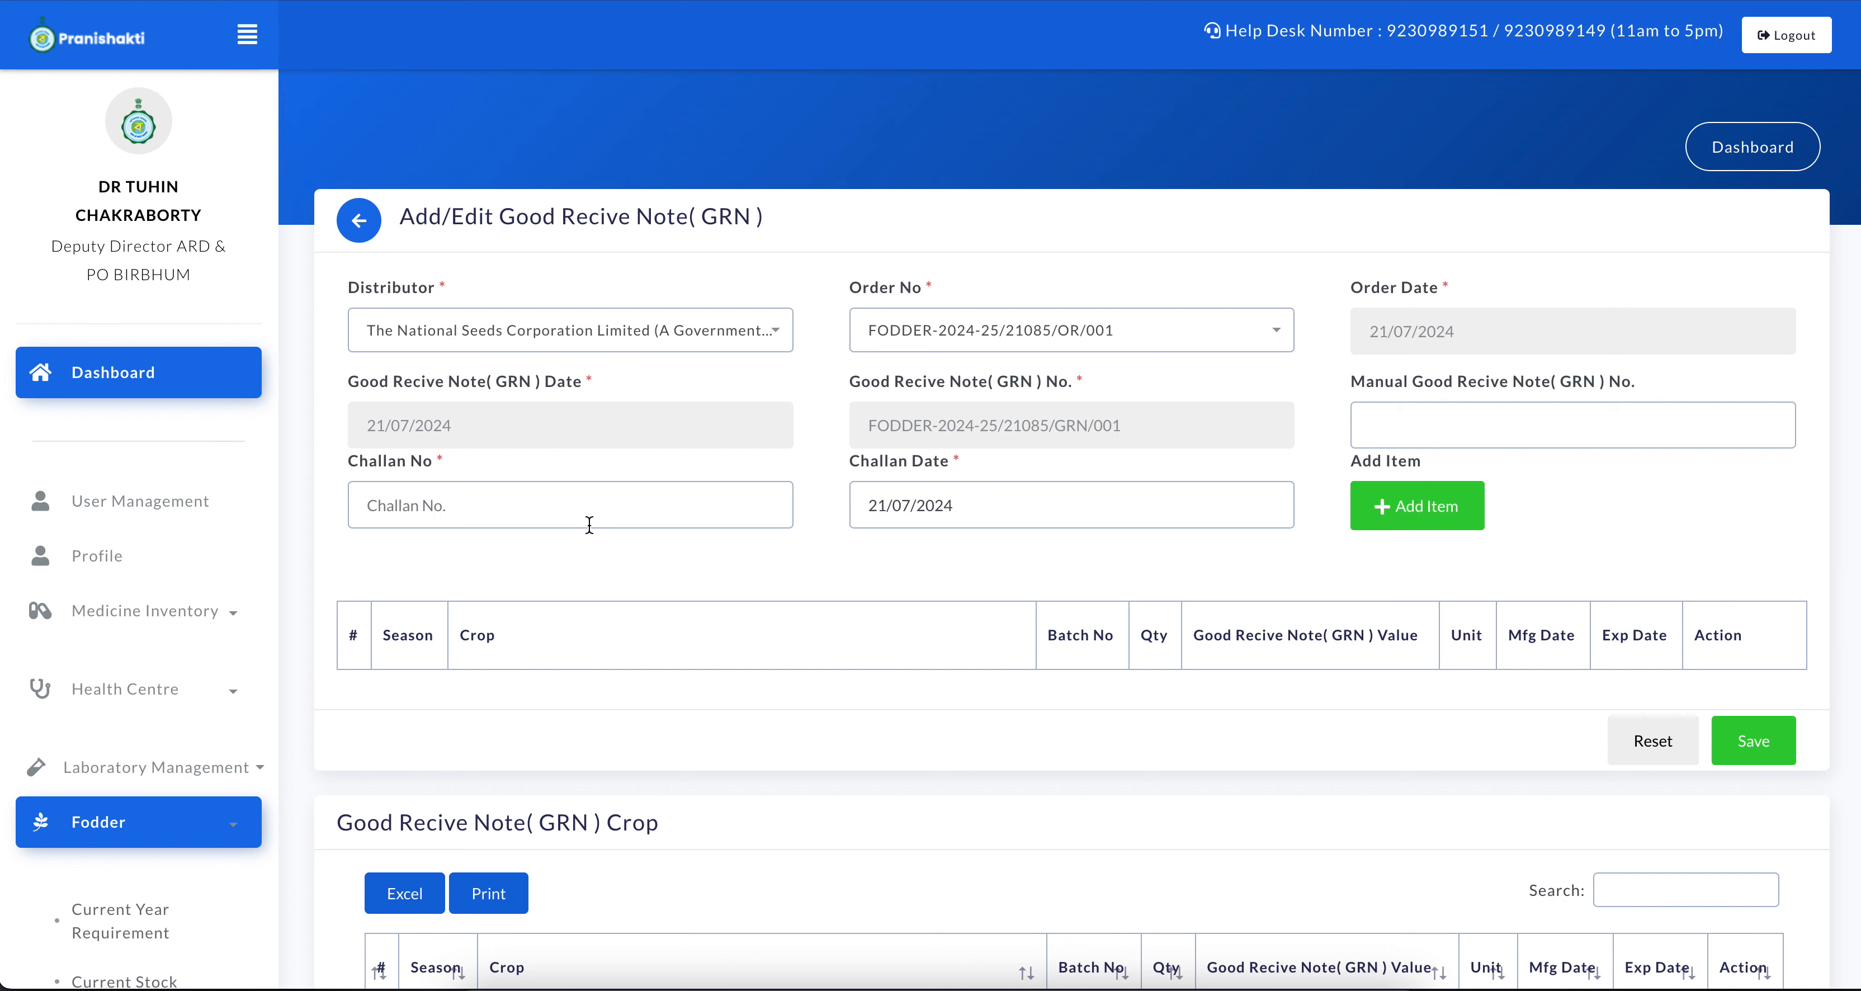
Set the challan number to CH-01 and the challan date to 21/07/2024, and open the item entry for the GRN
left_click(553, 508)
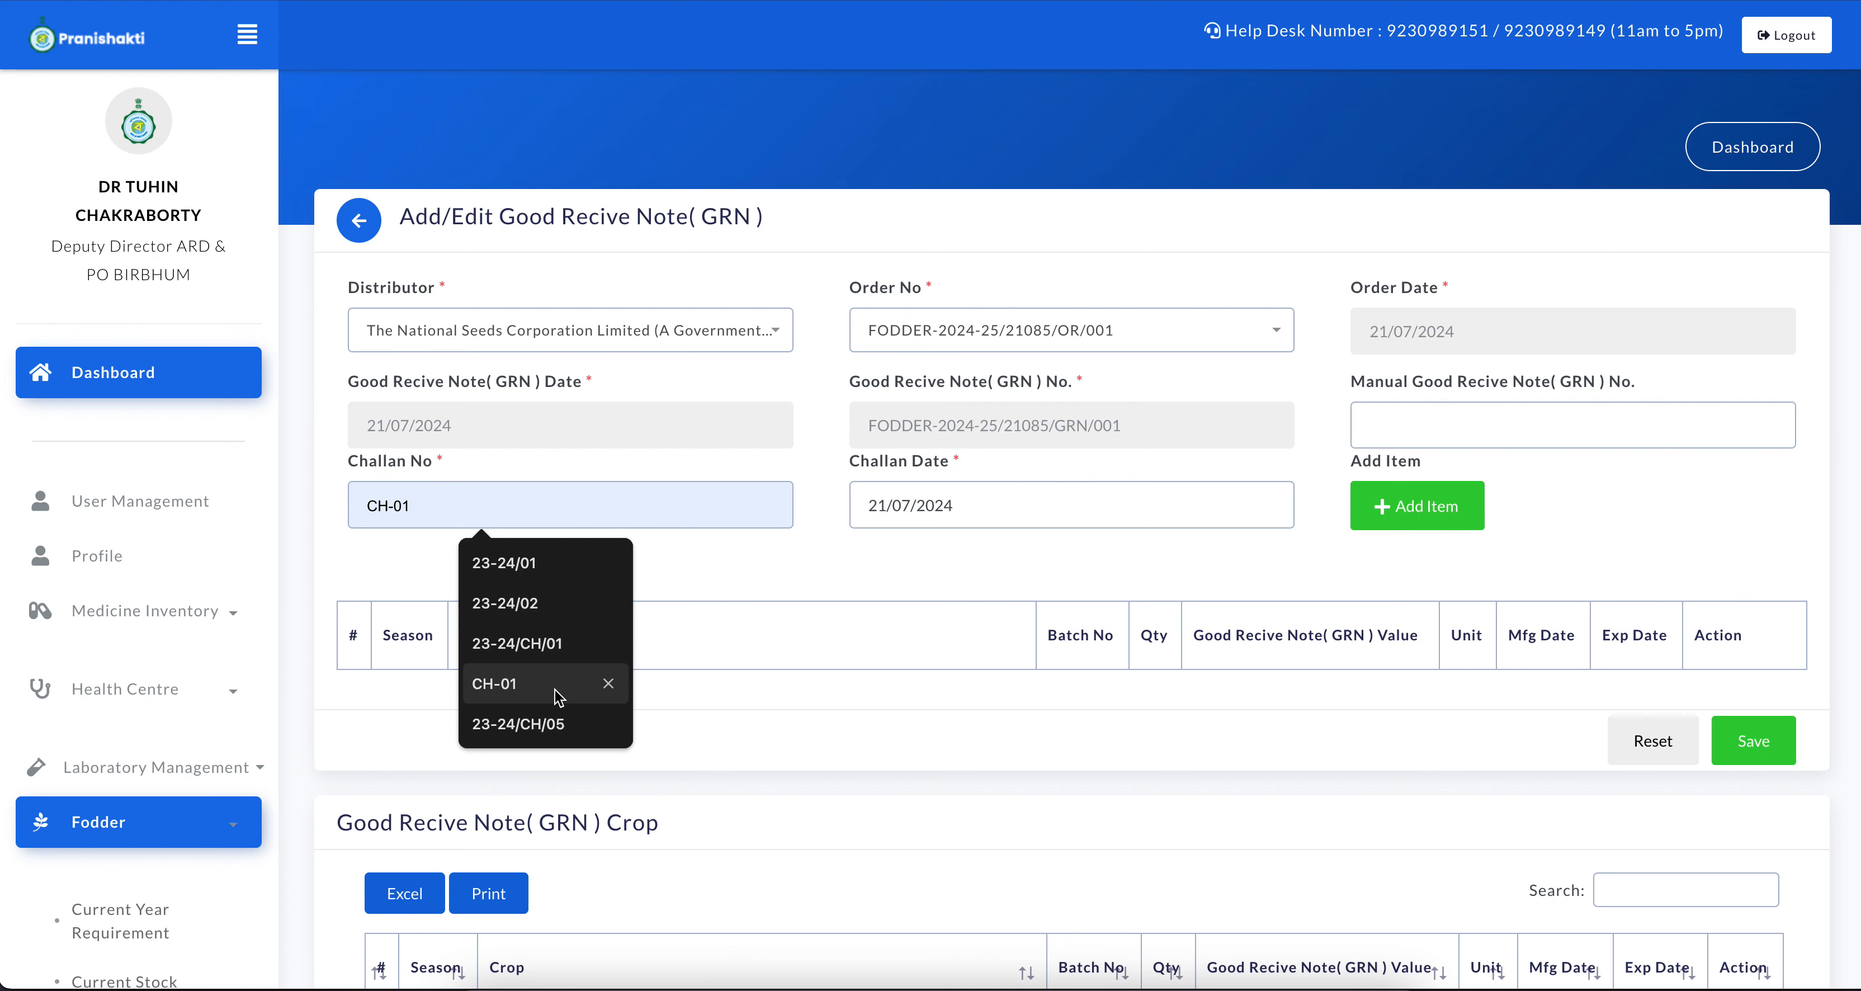
left_click(573, 678)
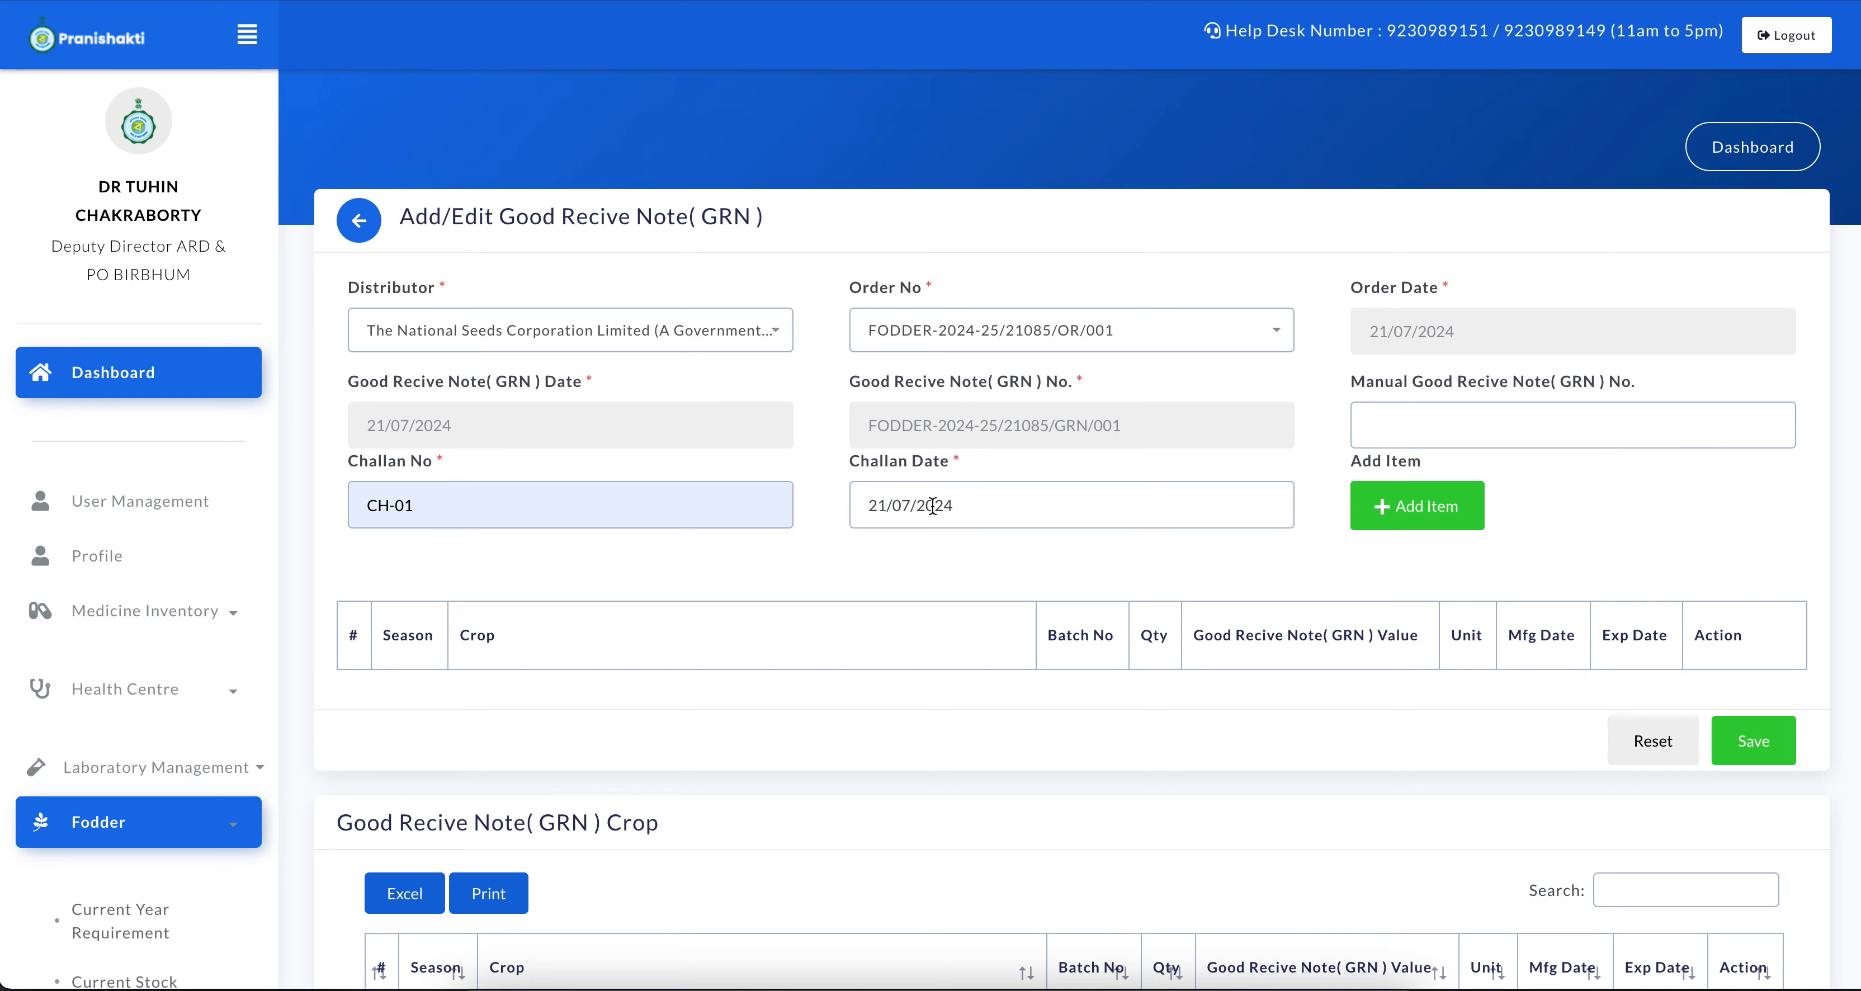
left_click(951, 509)
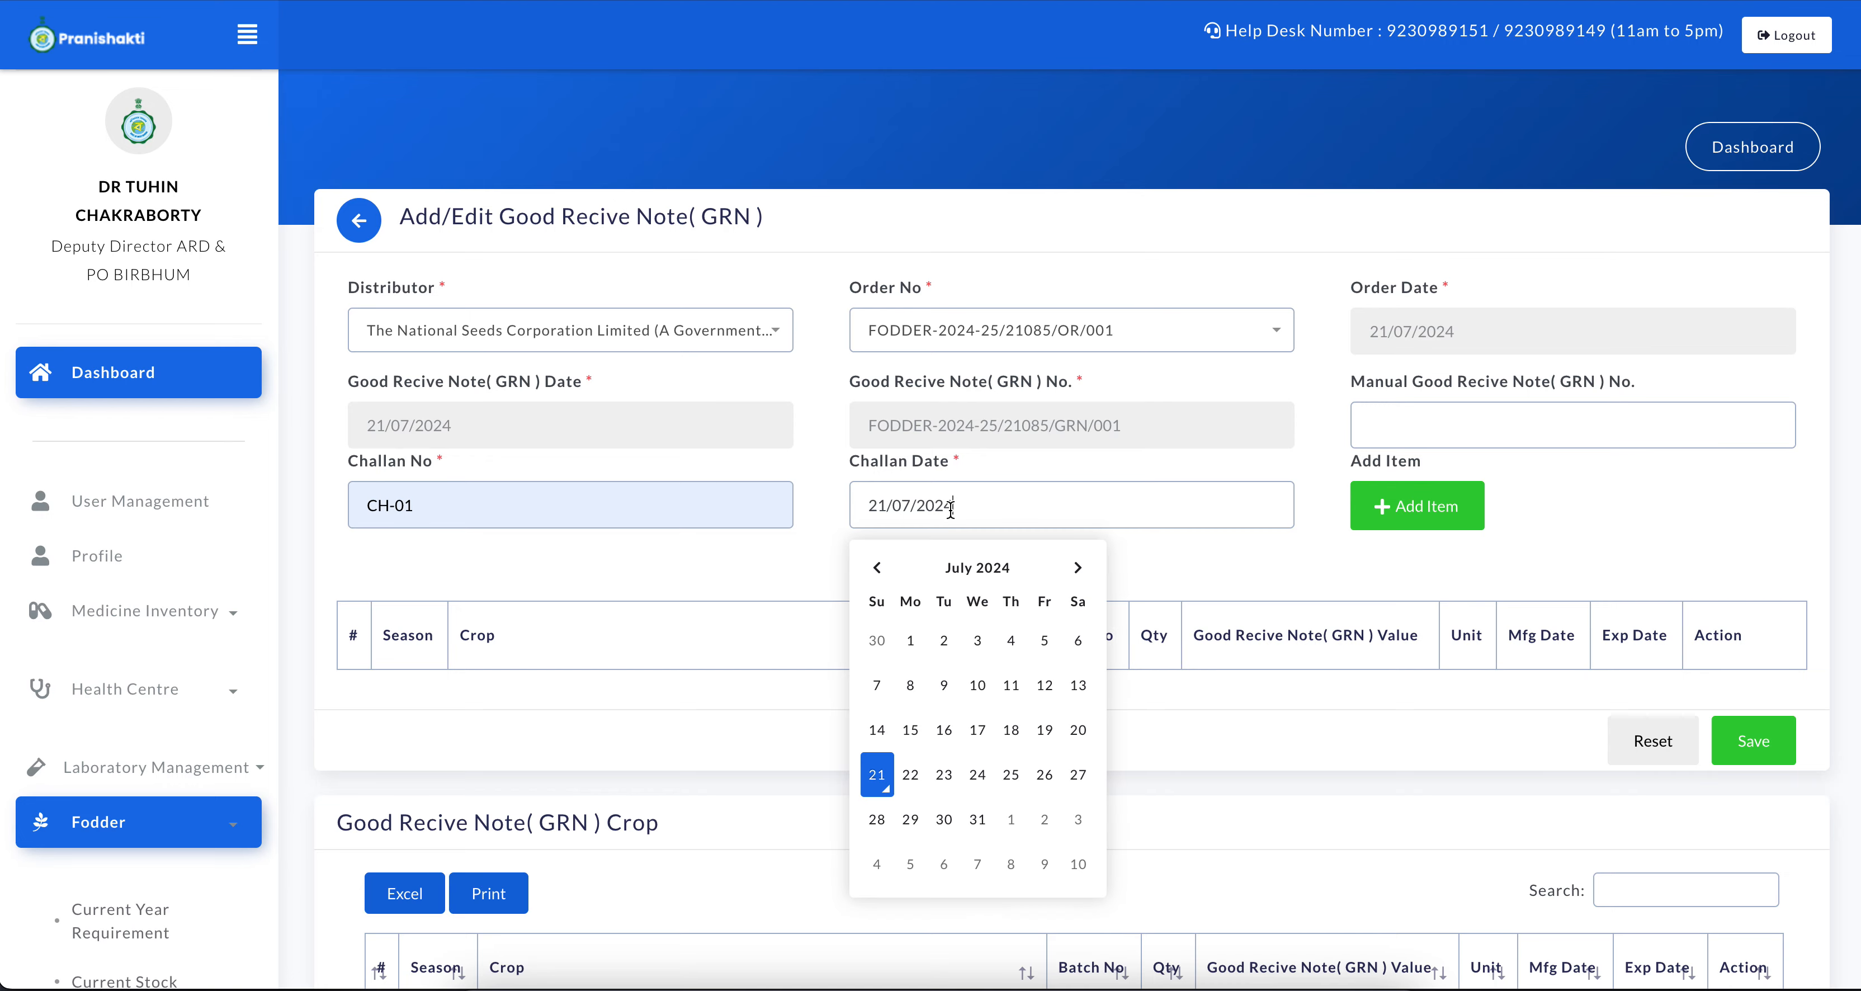
left_click(877, 774)
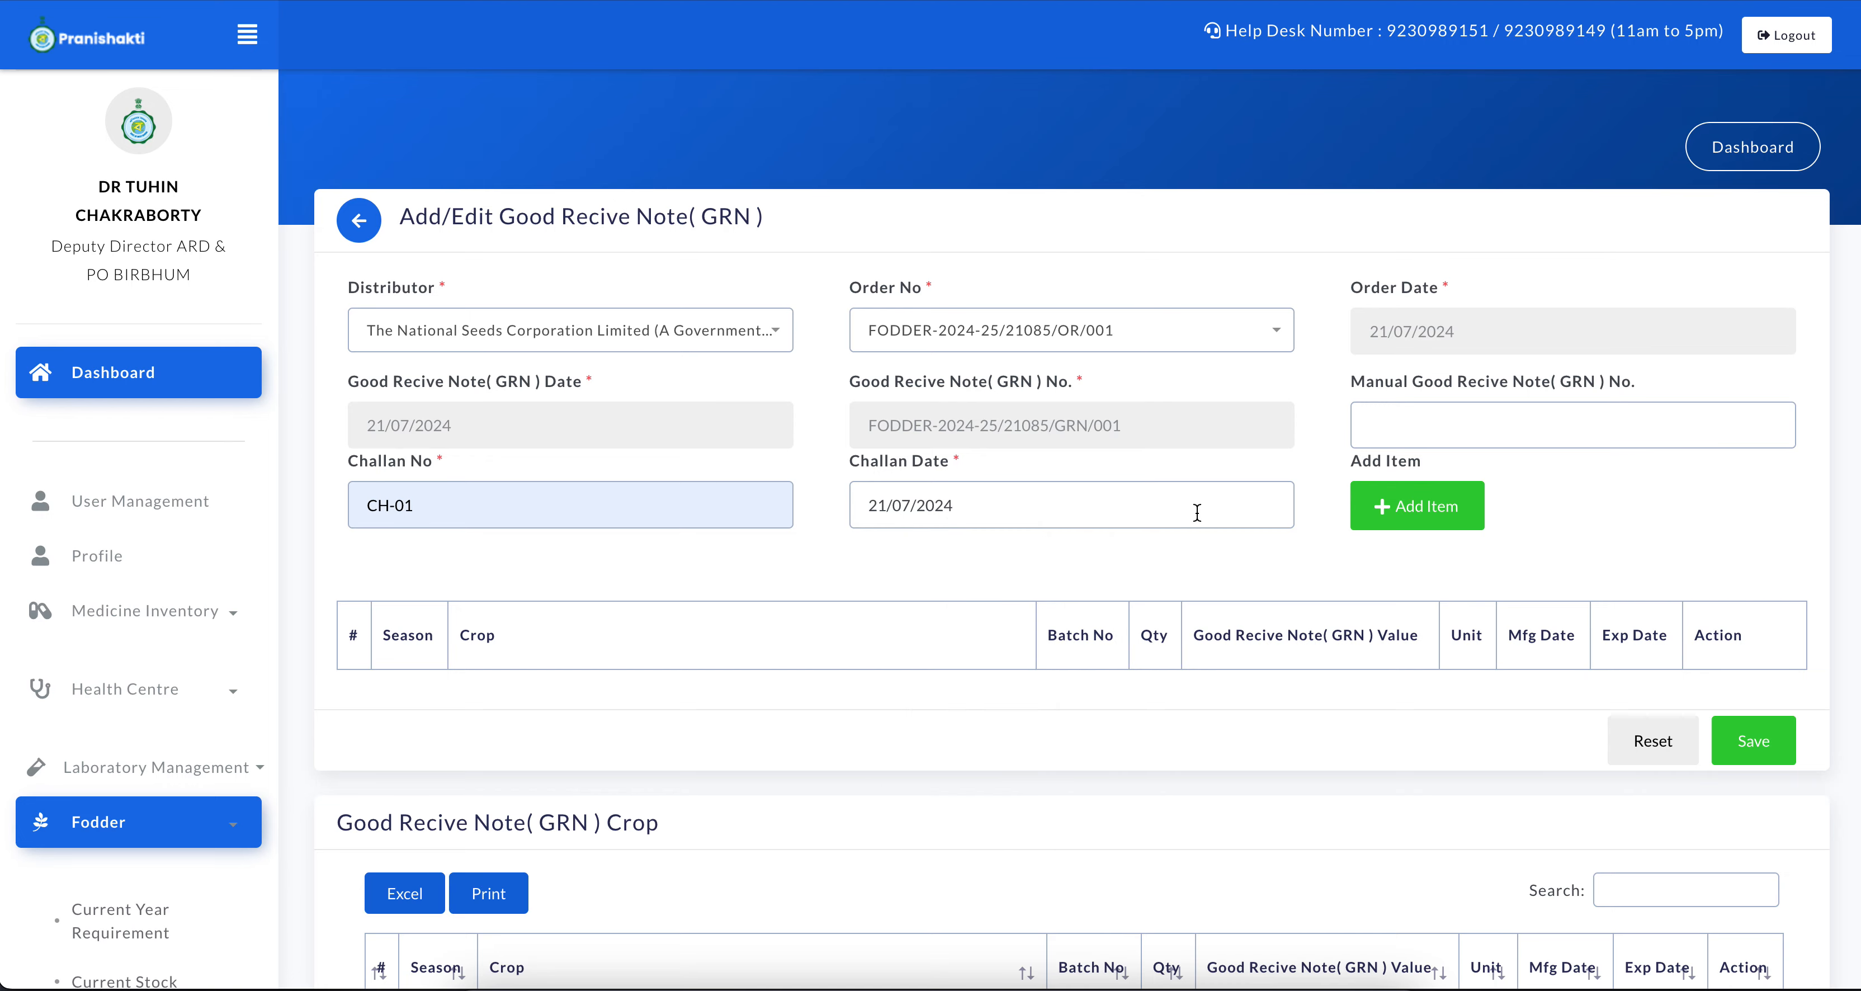
left_click(1403, 522)
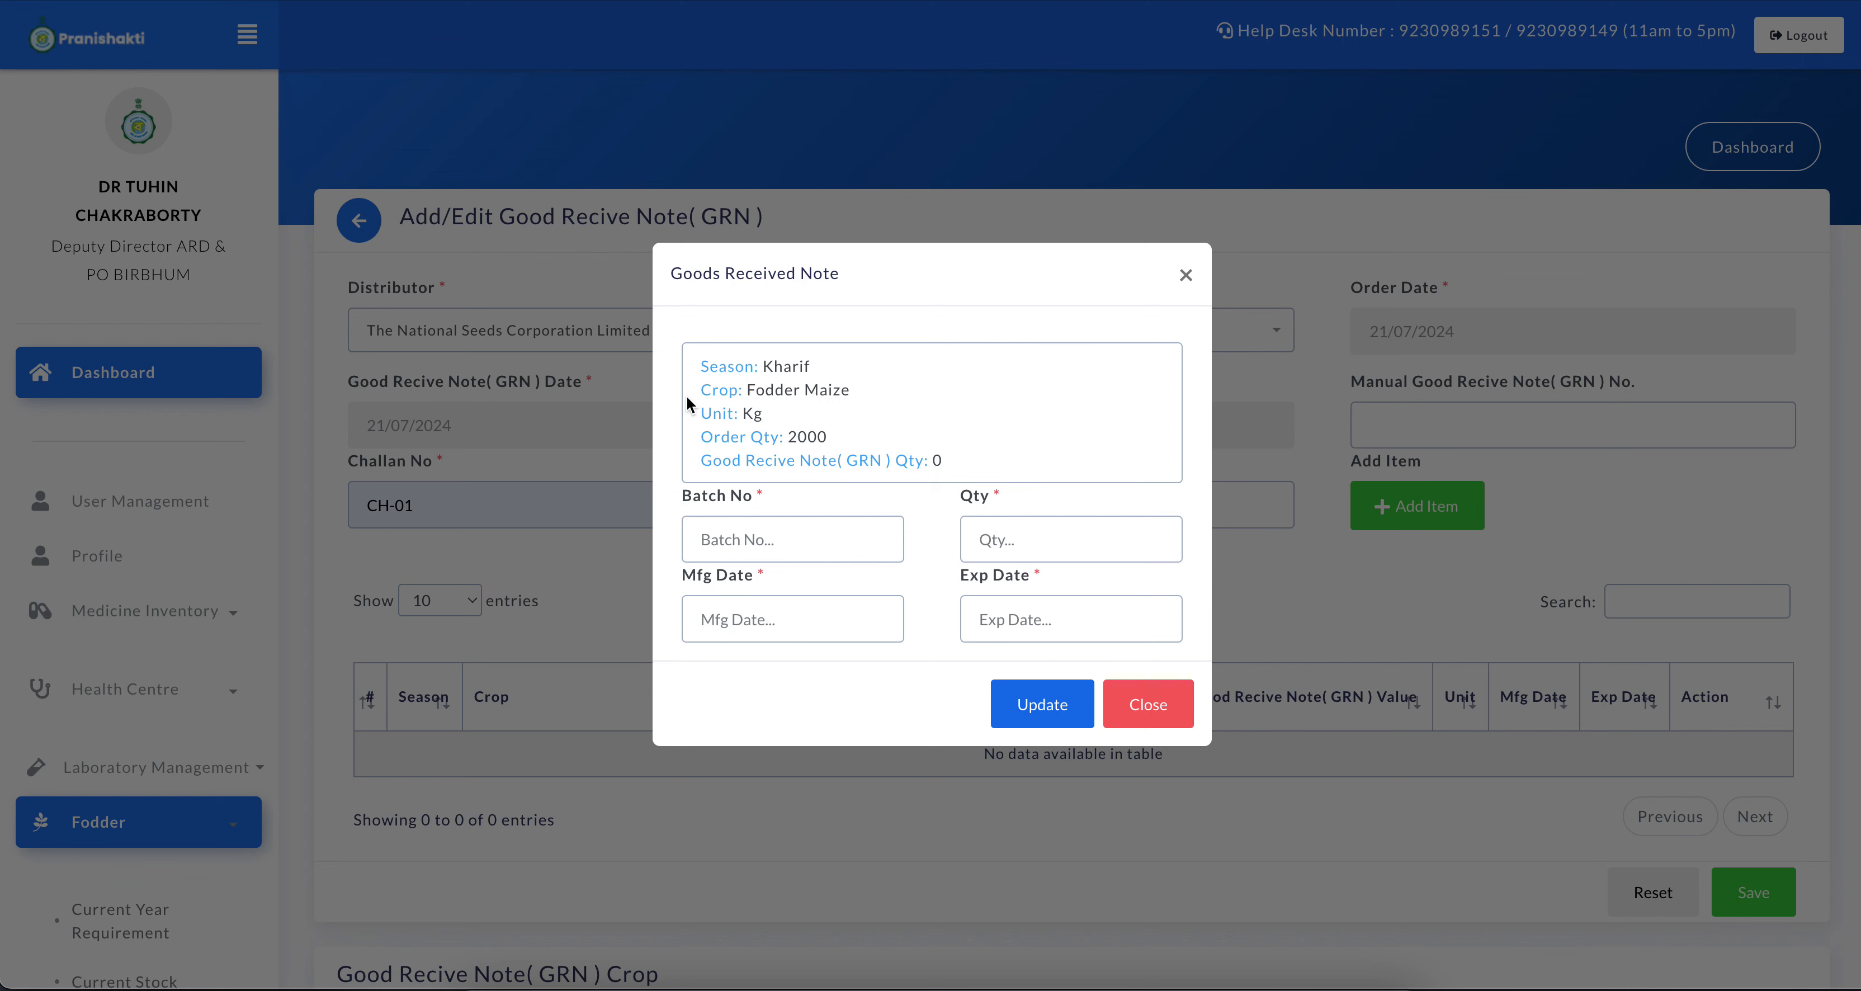
Enter batch number BT-01 and quantity 2000 for the Fodder Maize item of the GRN
left_click_drag(698, 390, 805, 392)
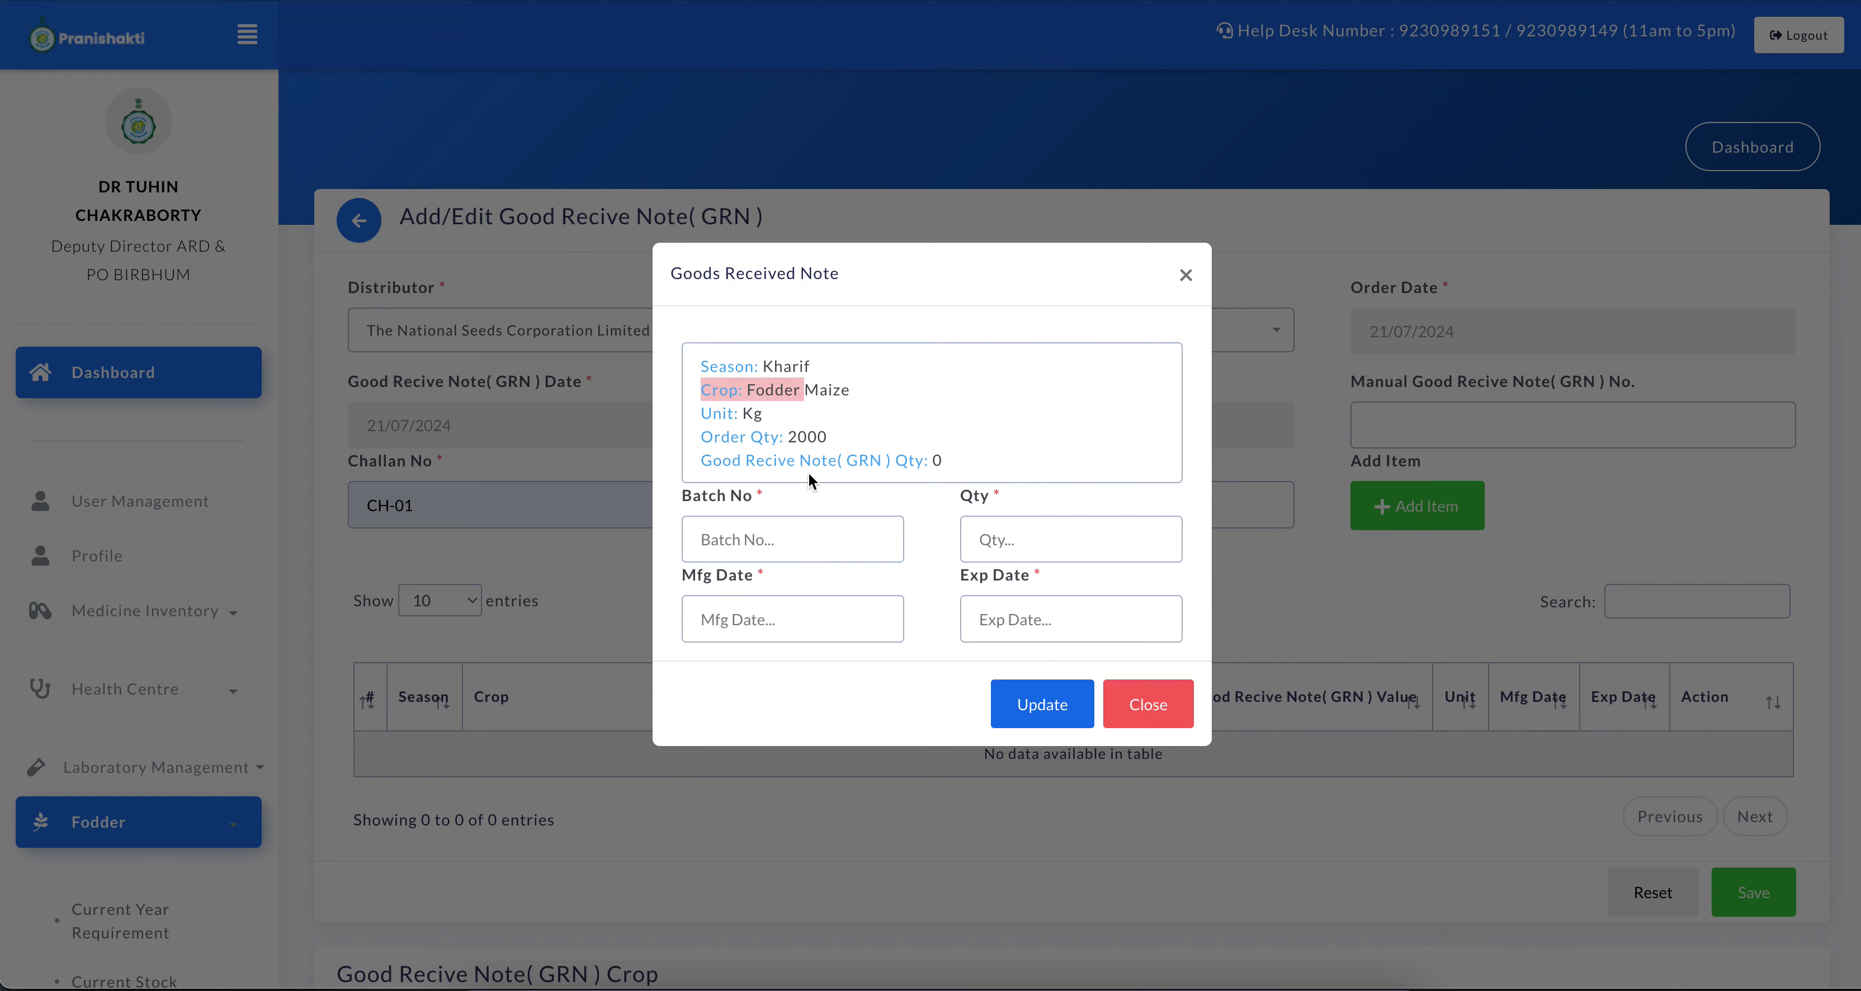
left_click(765, 538)
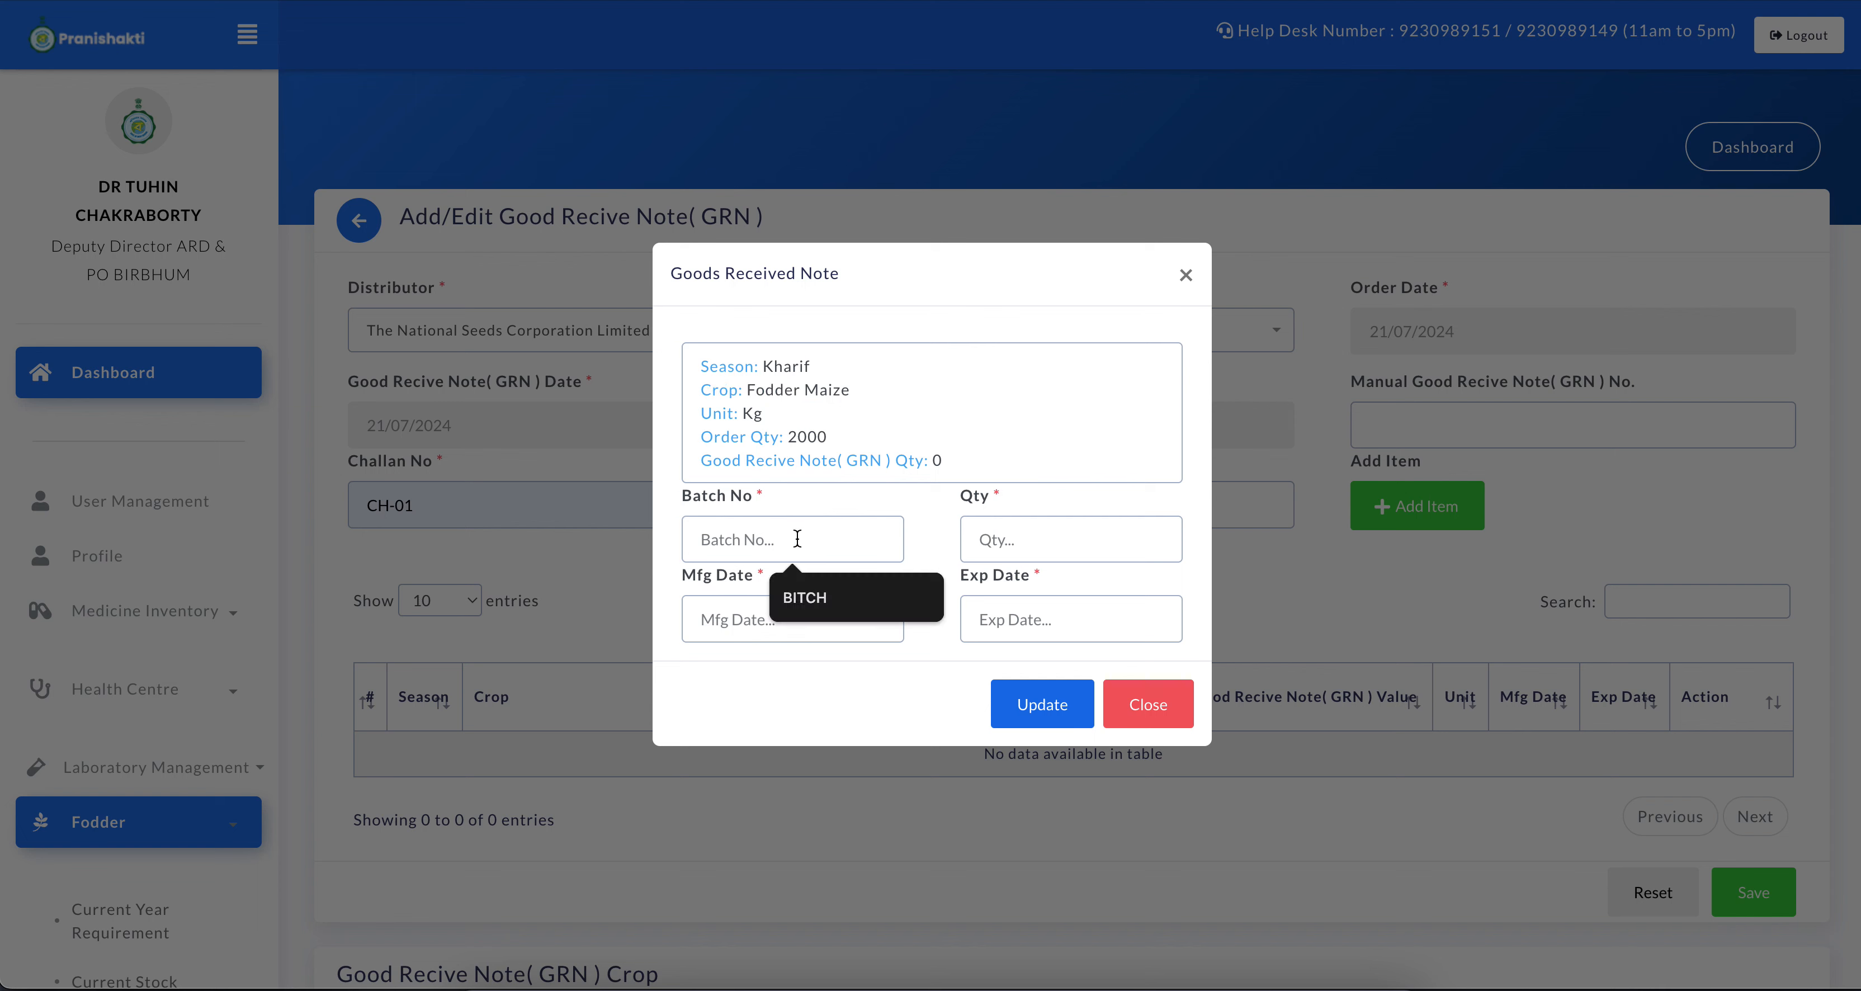
type("BT-09")
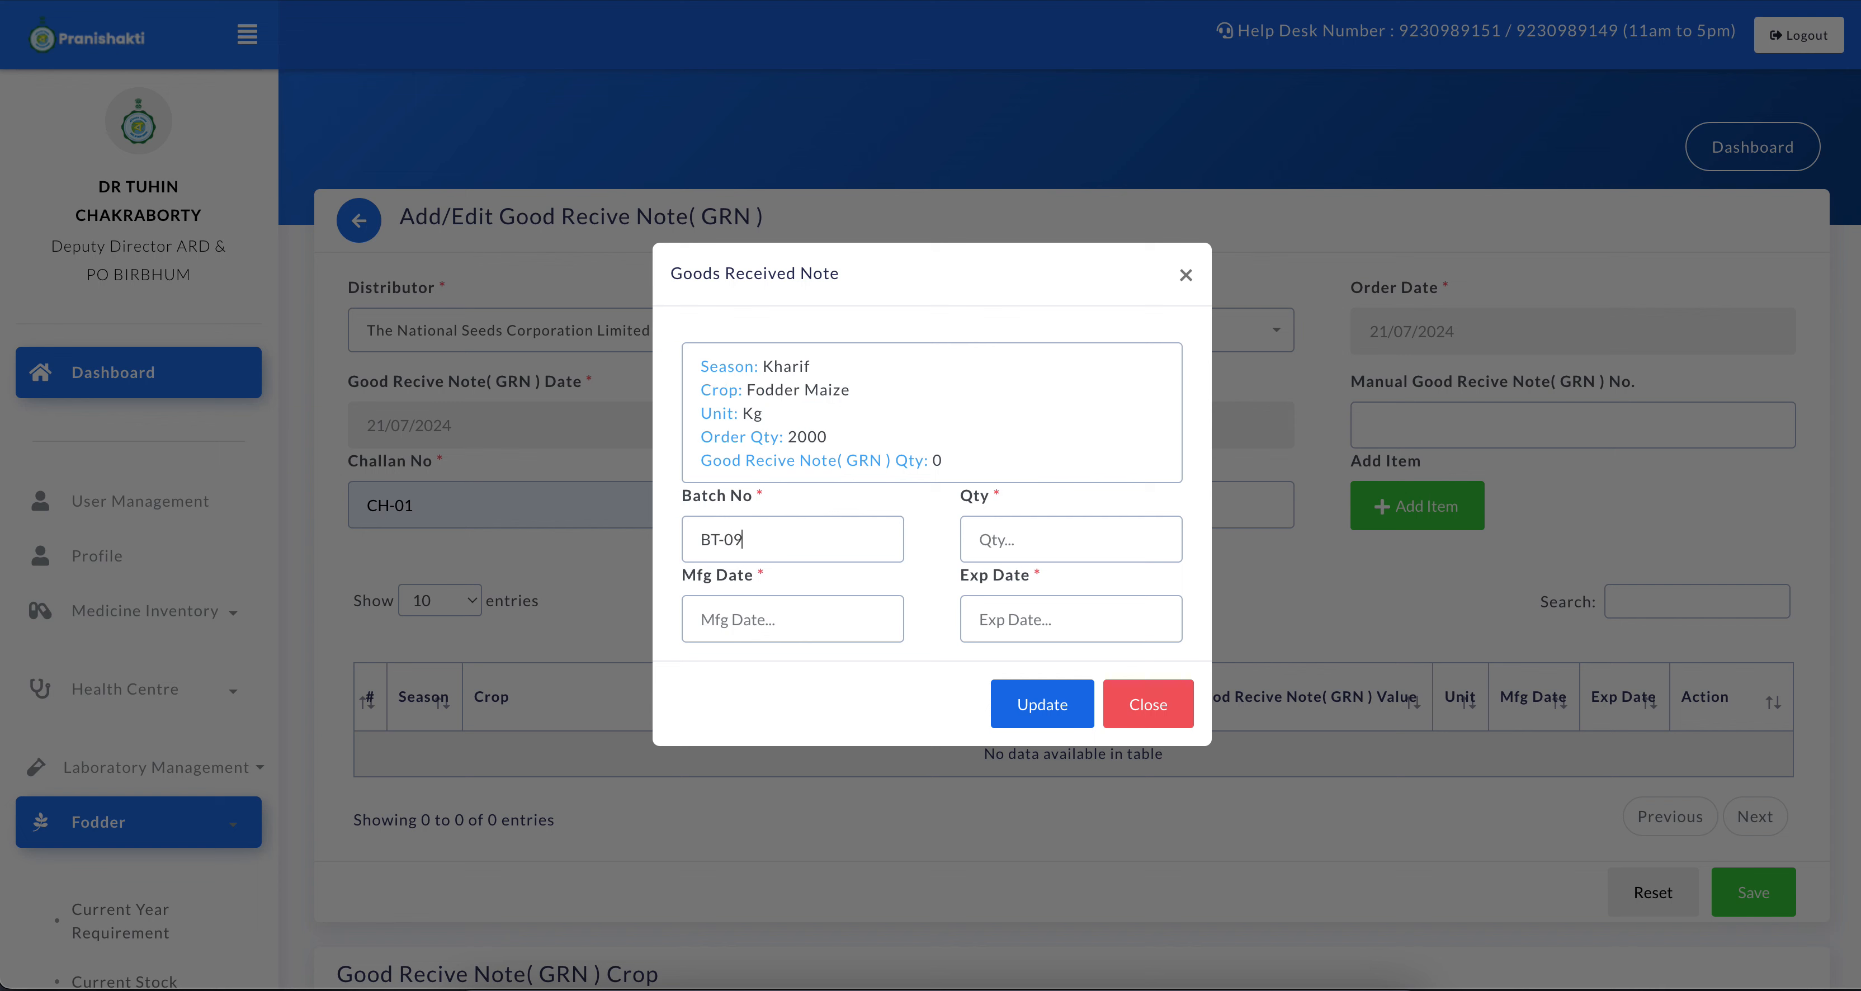
key("BackSpace")
type("1")
left_click(1022, 542)
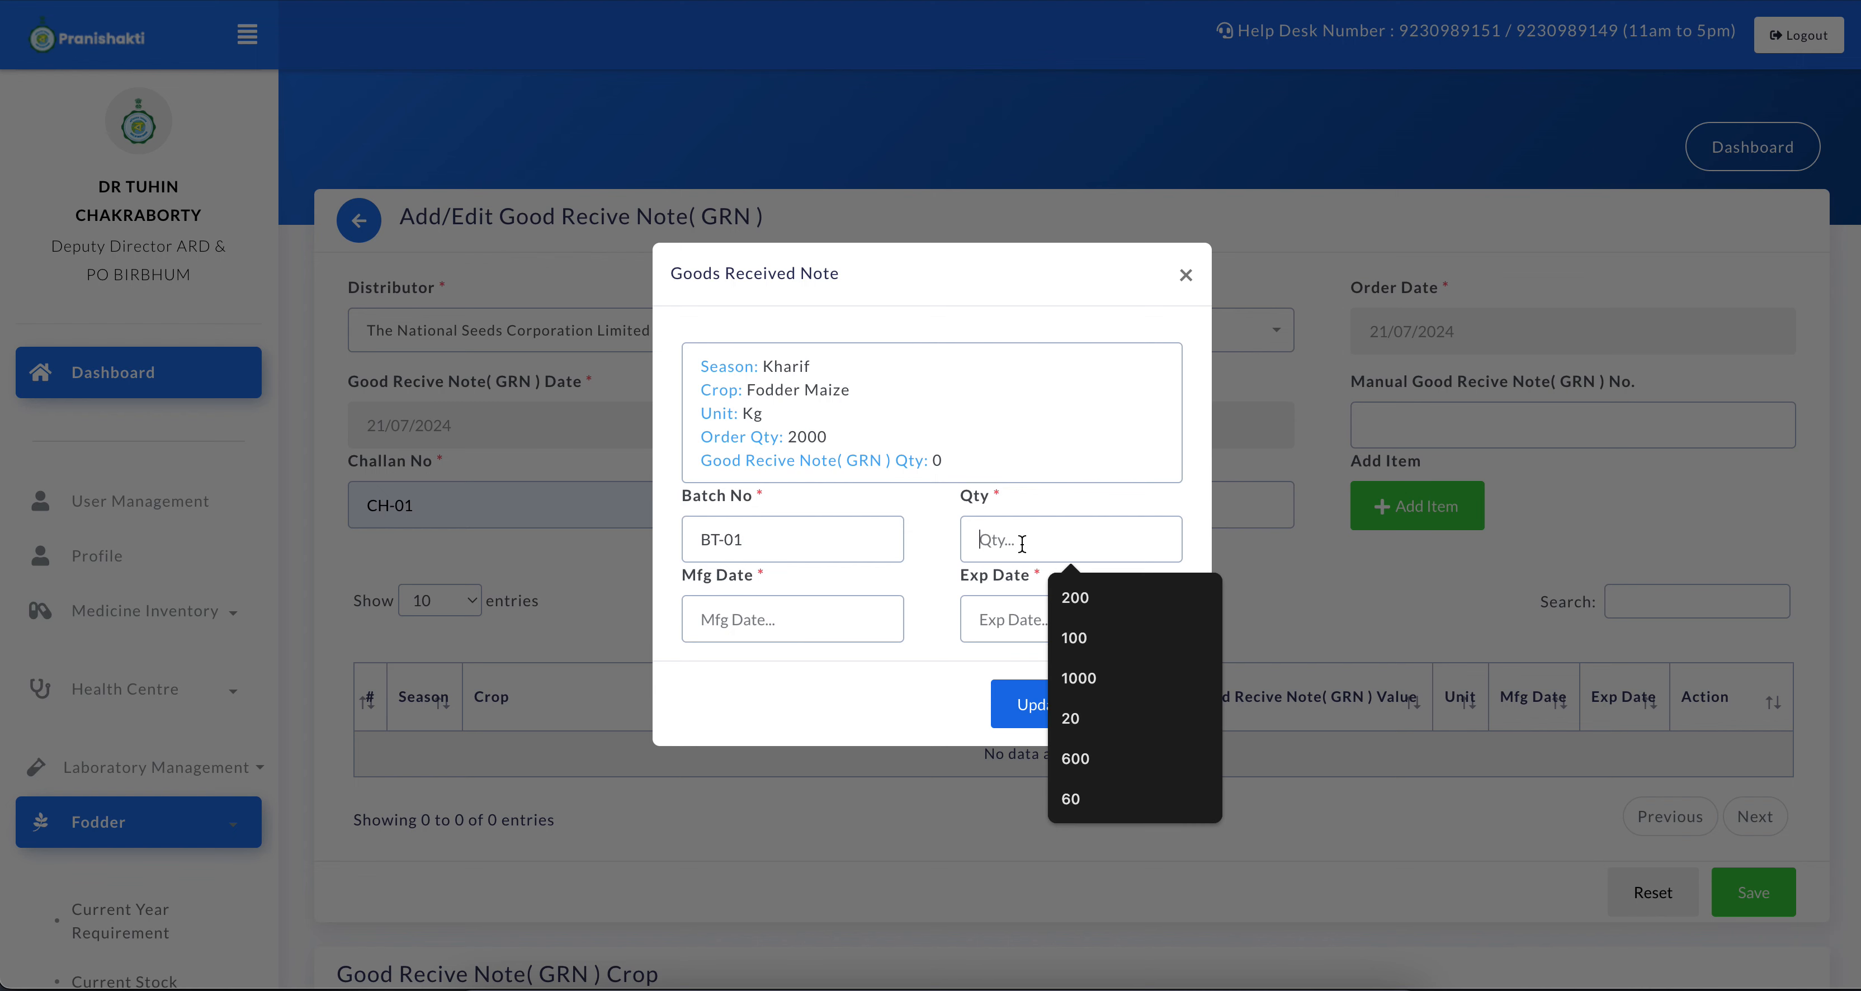
type("2000")
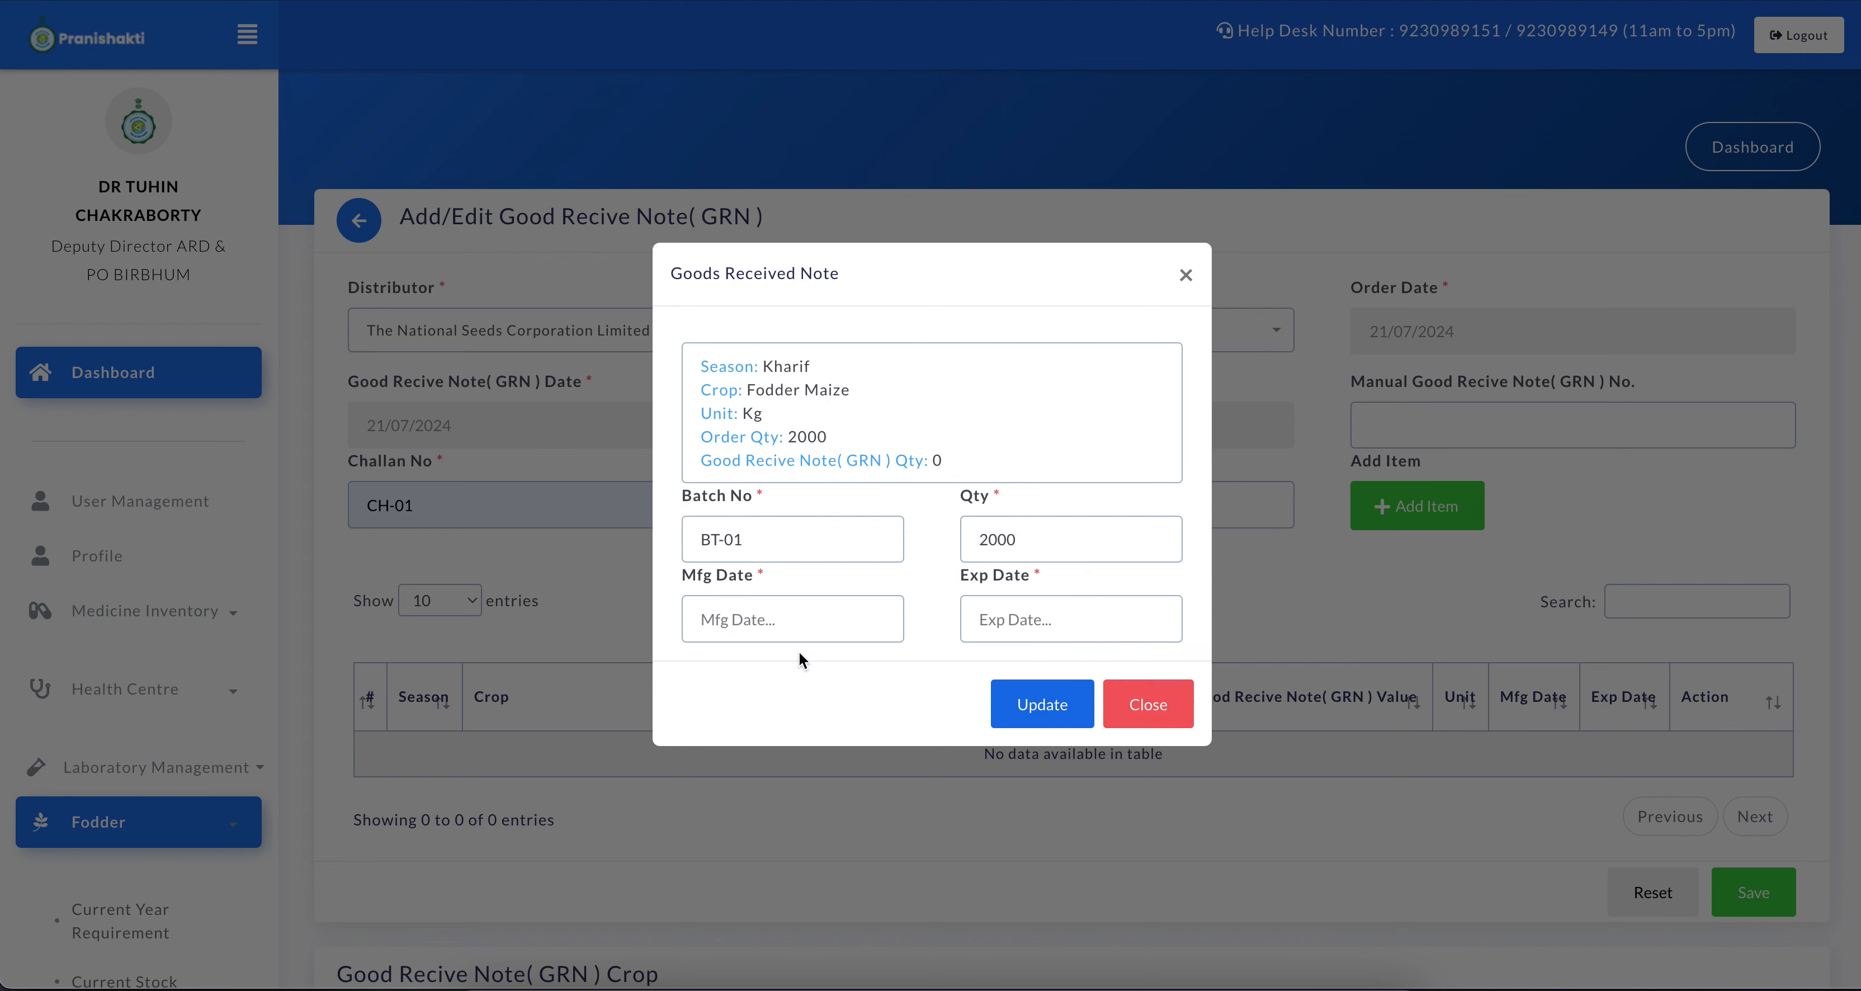
Set the item's manufacturing date to 21/07/2024 and expiry date to 26/11/2025, and add it to the GRN
left_click(760, 620)
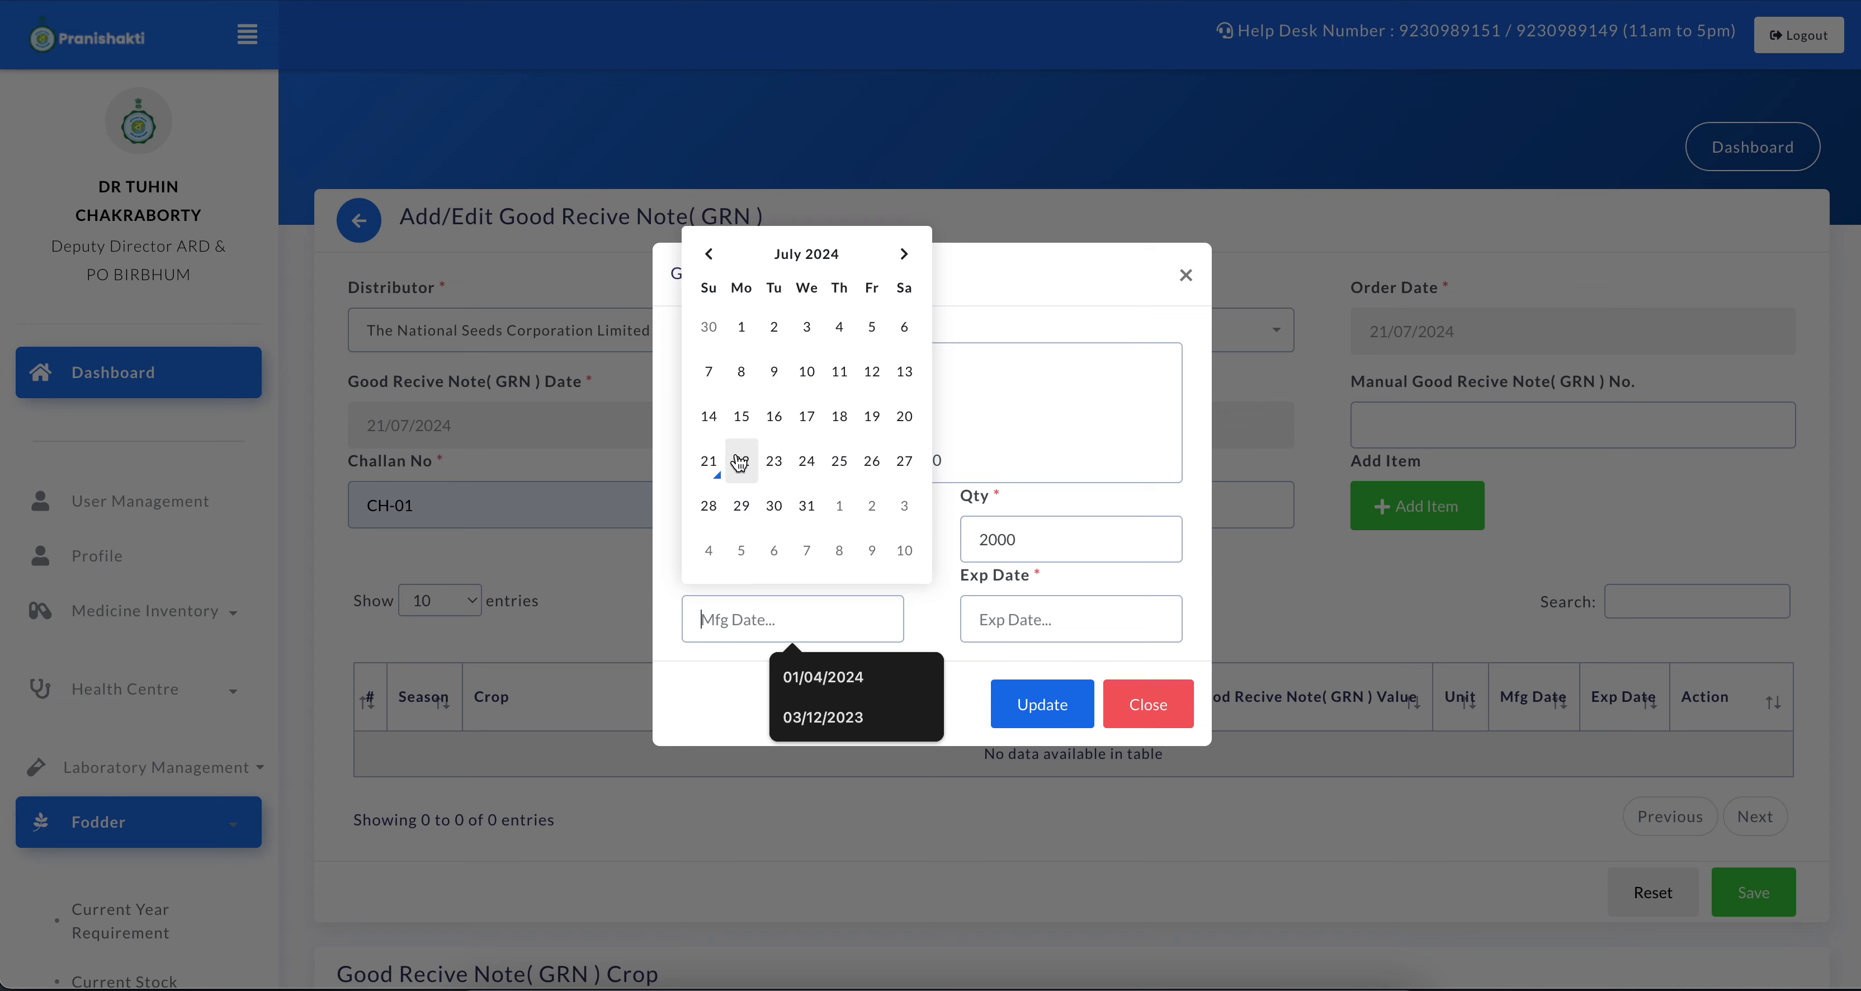
left_click(709, 461)
left_click(995, 629)
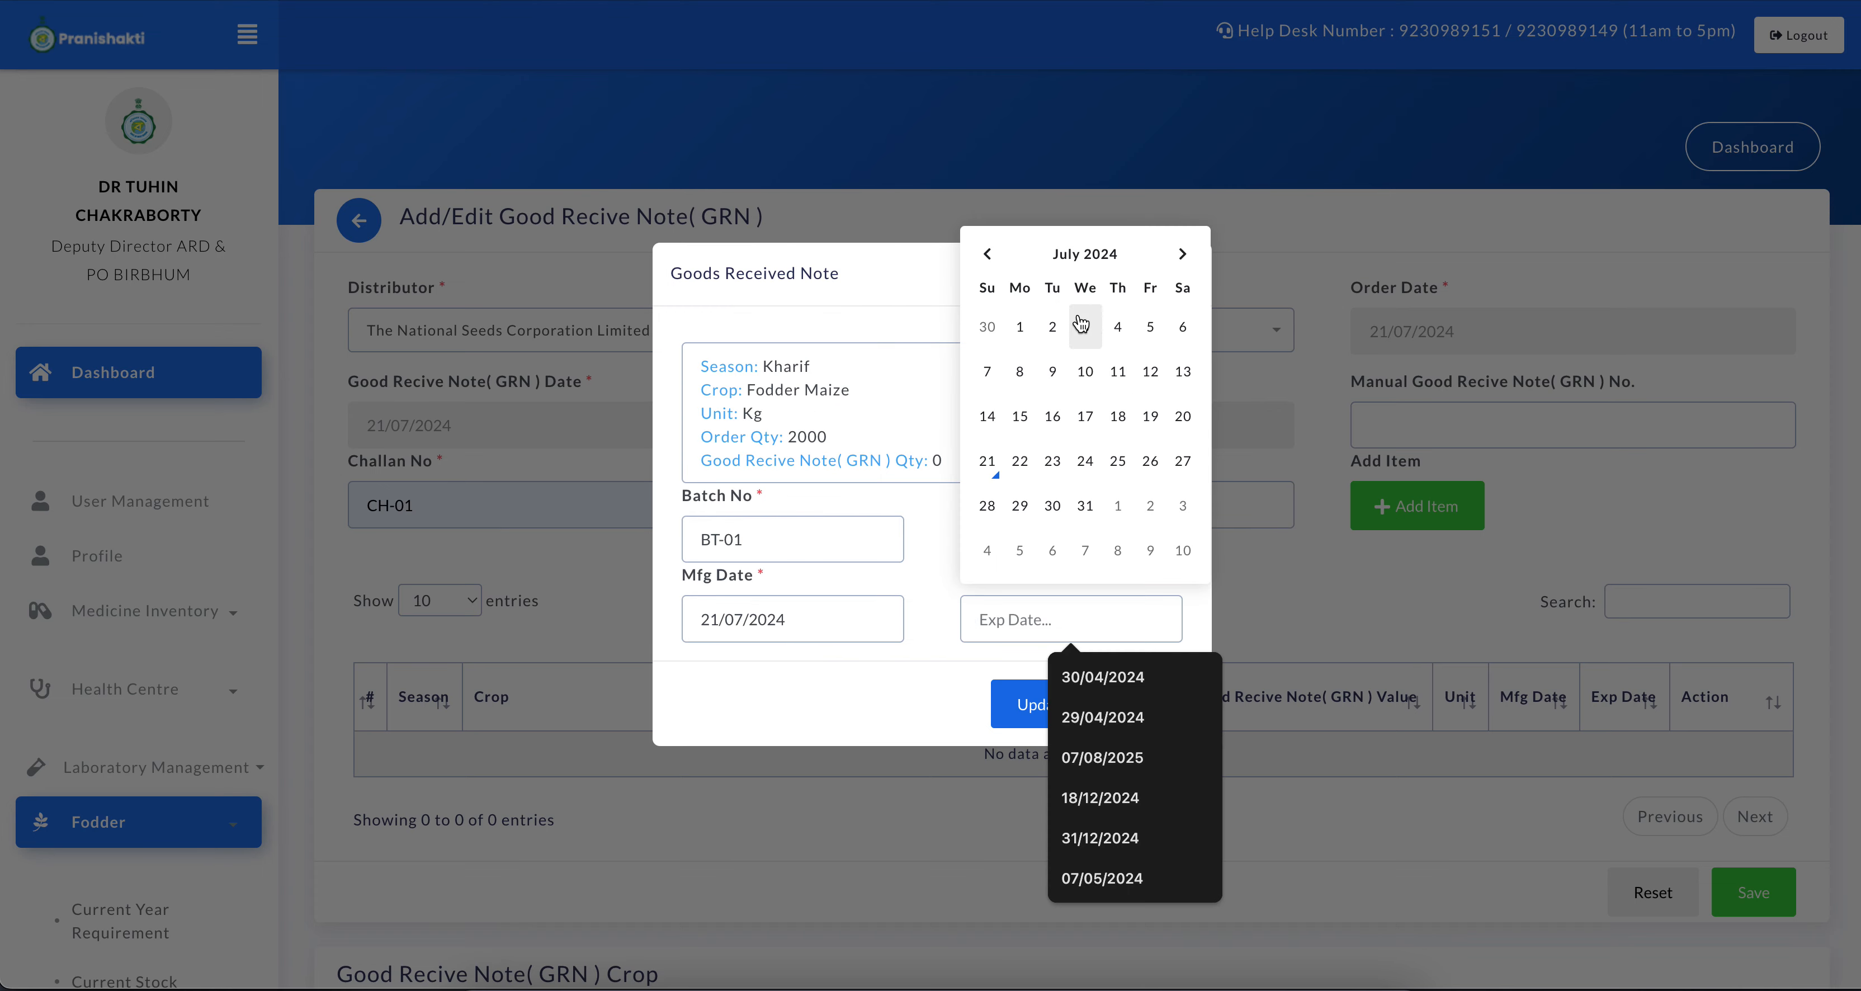
left_click(1081, 255)
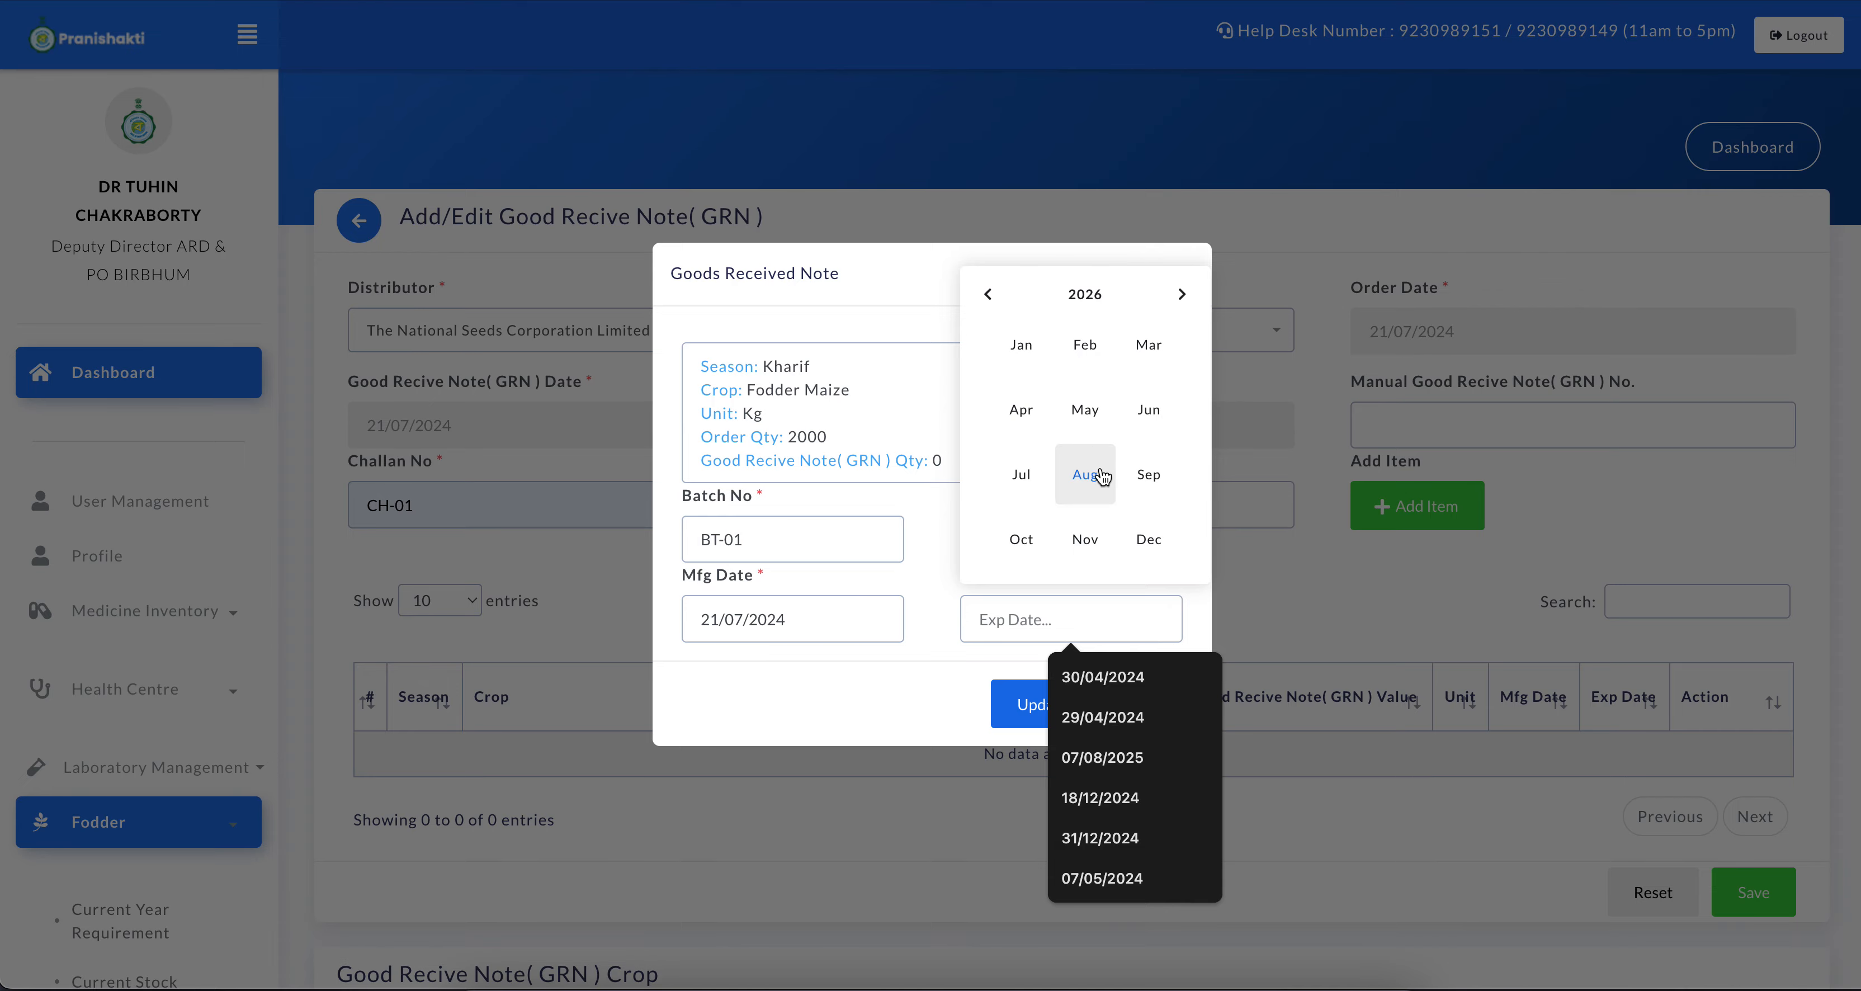
left_click(987, 293)
left_click(1103, 538)
left_click(1082, 508)
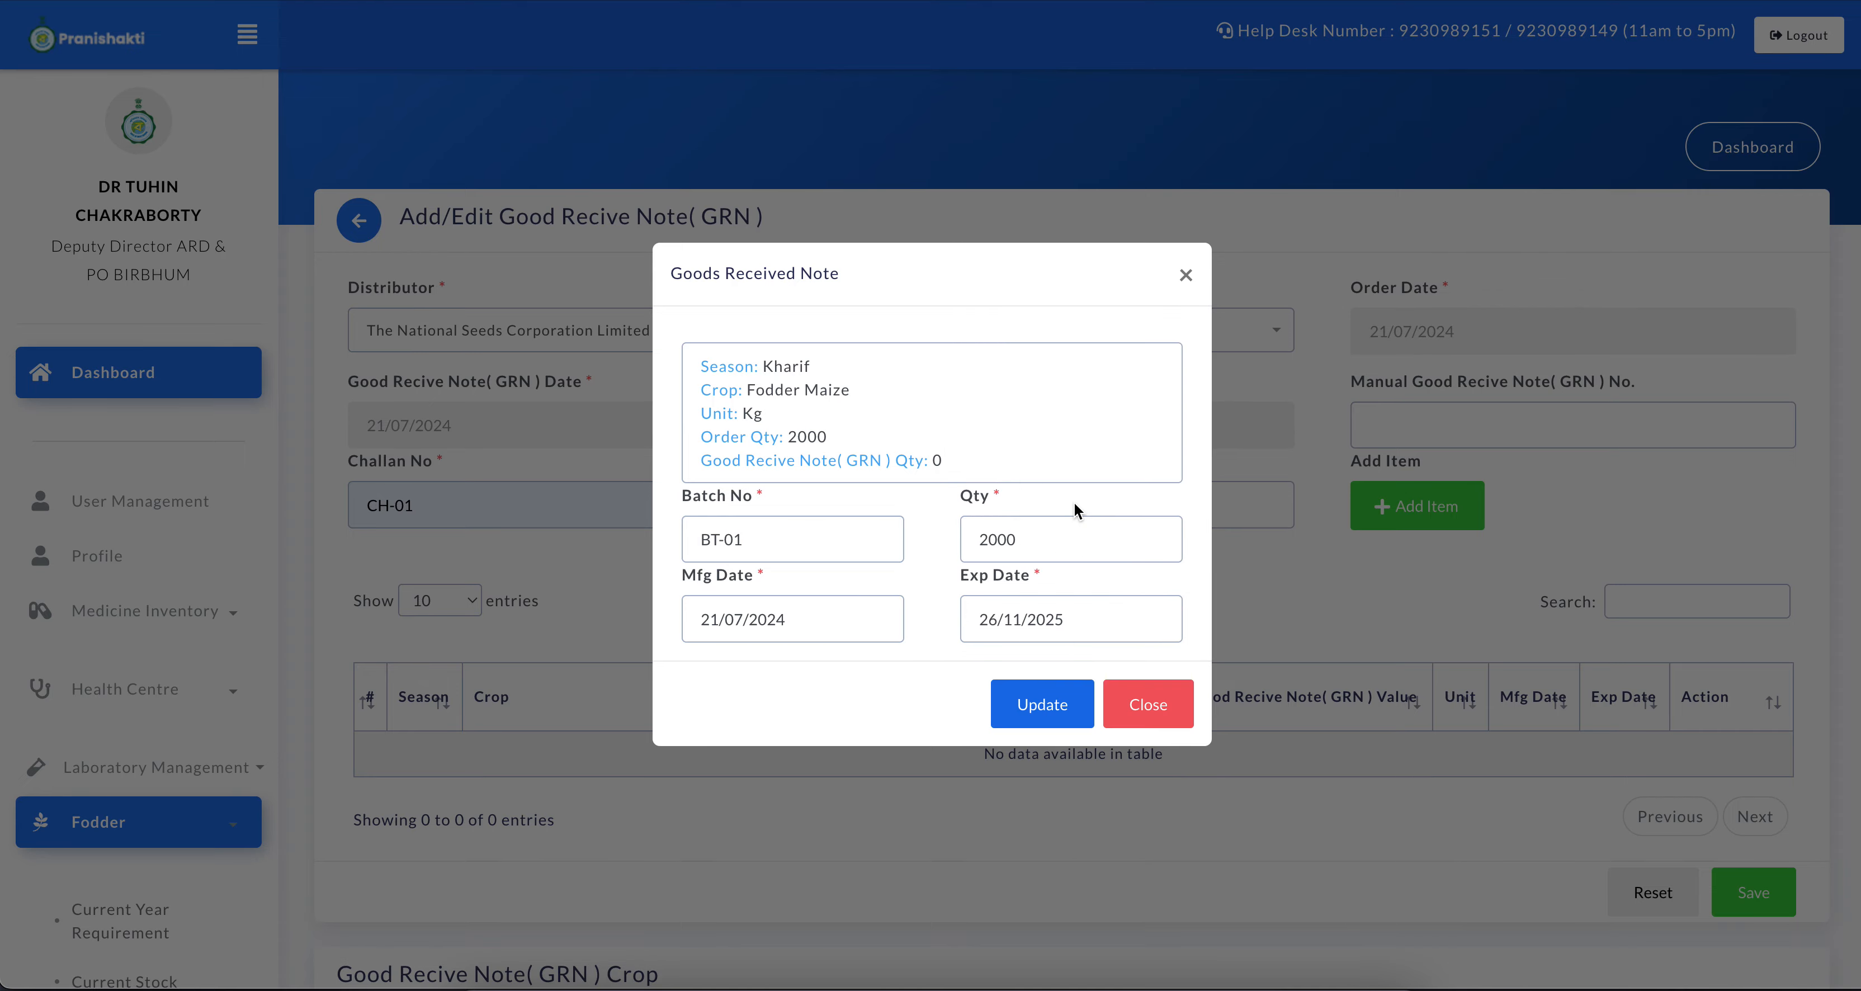
left_click(1054, 706)
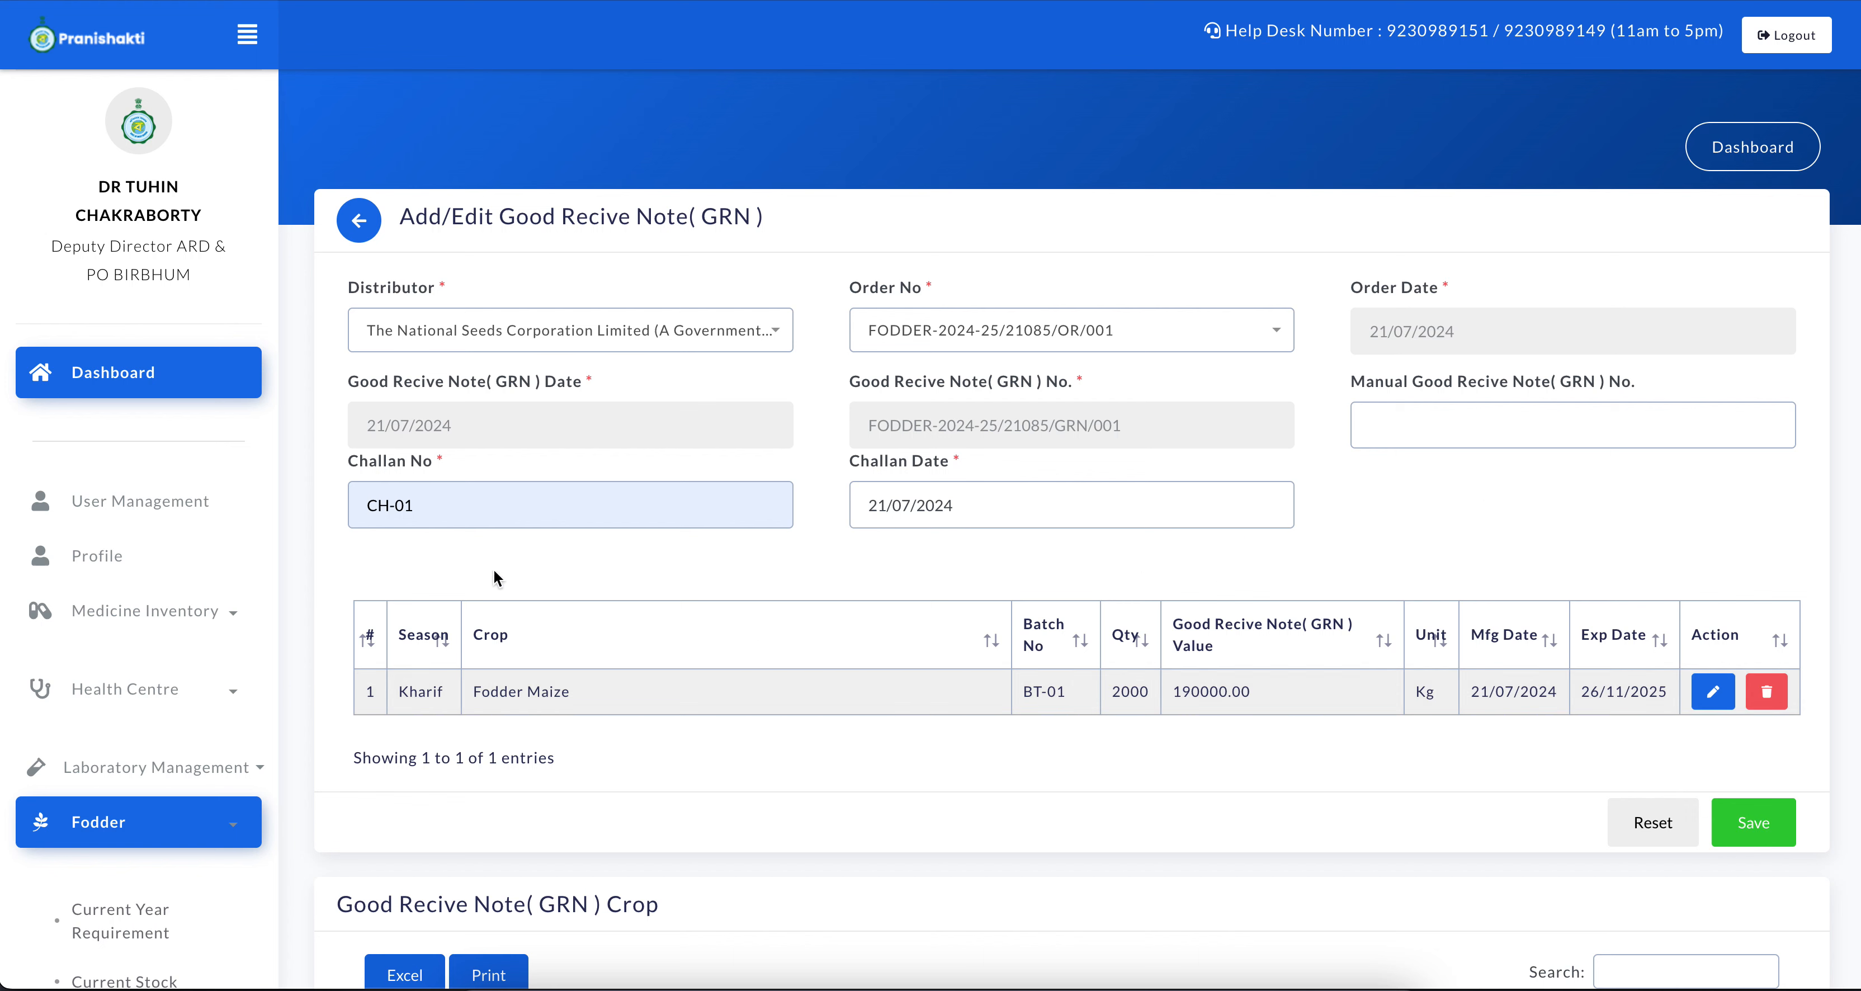
Review the batch number and quantity of the added Fodder Maize row, including its edit form, without changing anything
triple_click(1050, 693)
double_click(1114, 696)
left_click(1712, 693)
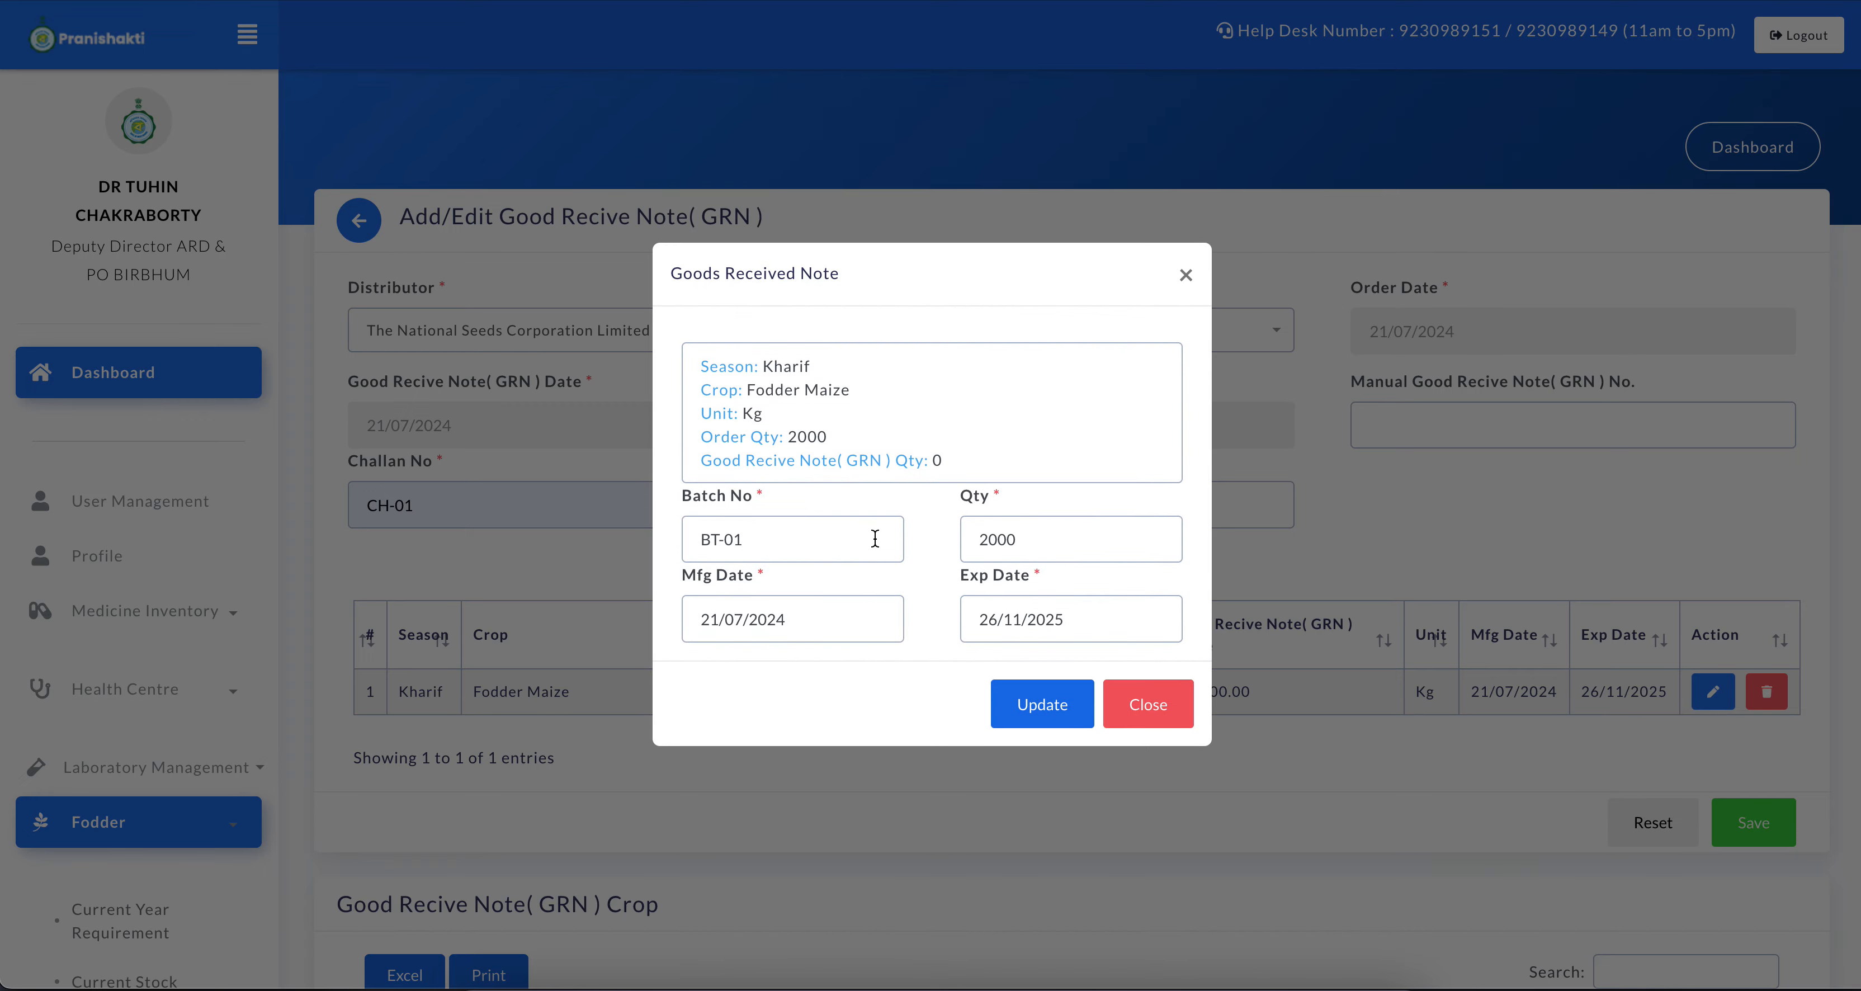
left_click(1186, 274)
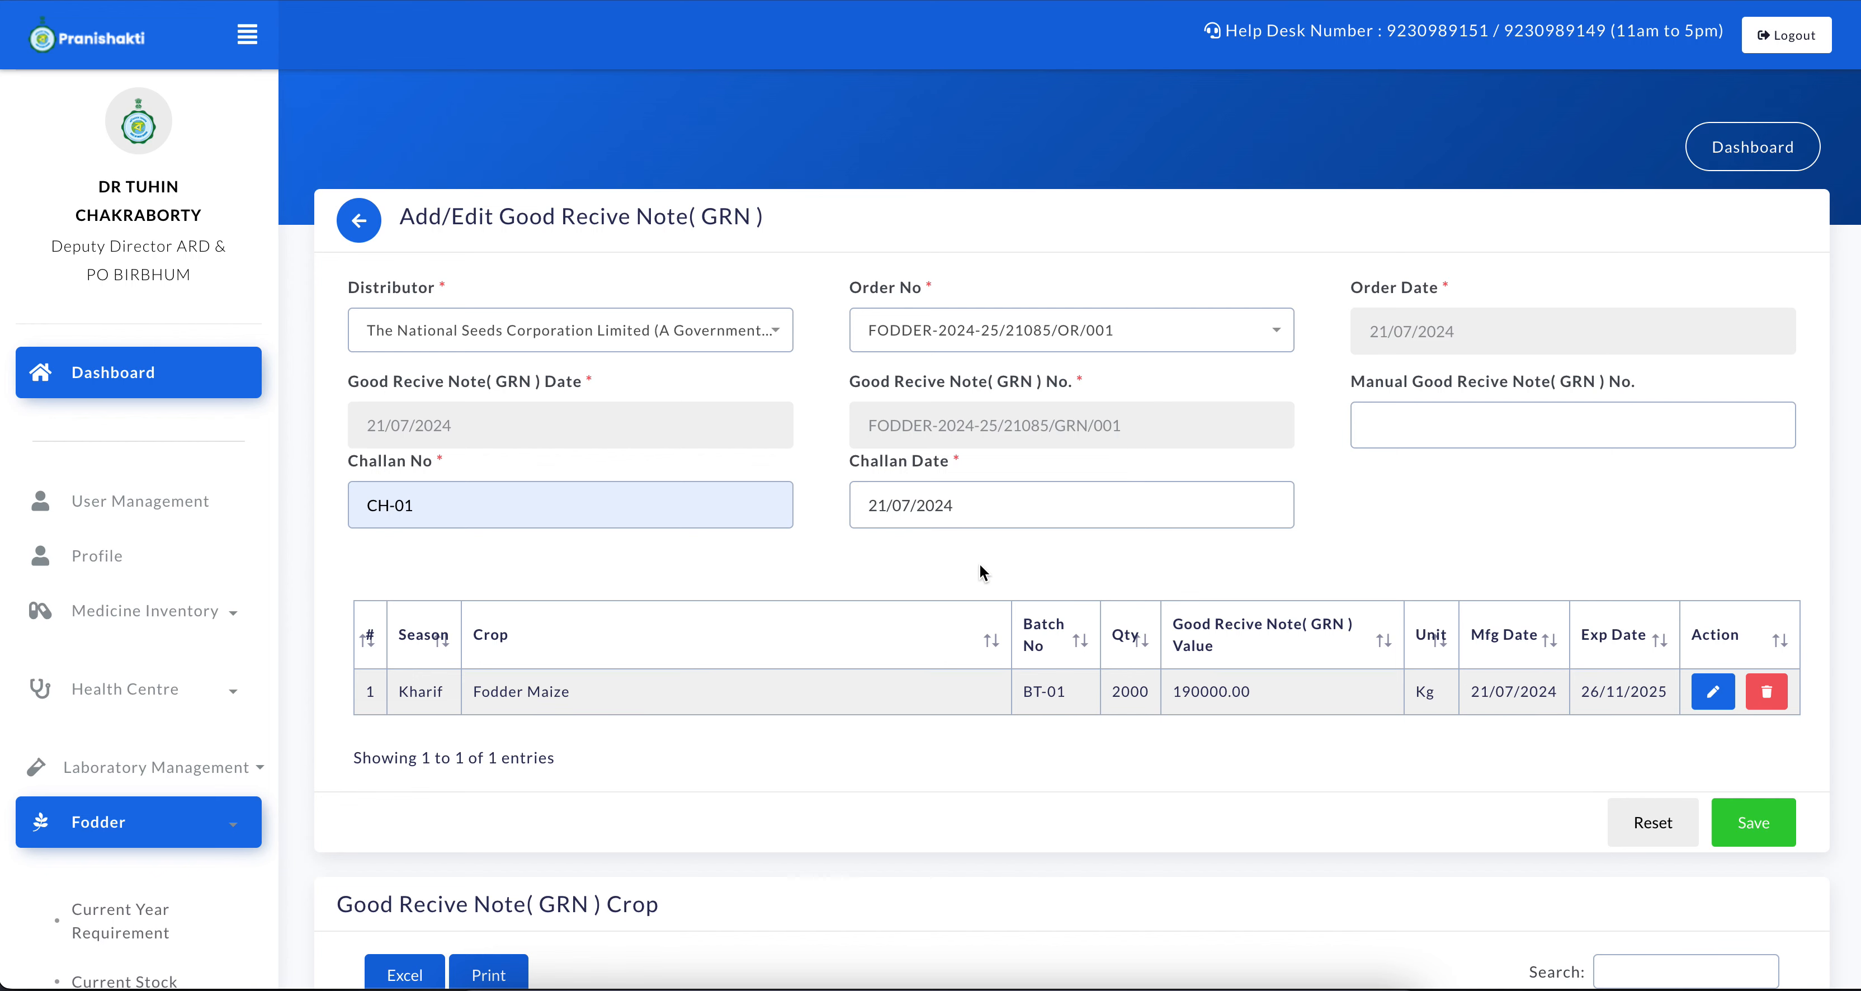
Save the Goods Recive Note and check the Fodder Maize entry in the list of saved GRN crops
scroll(980, 564, "down", 1)
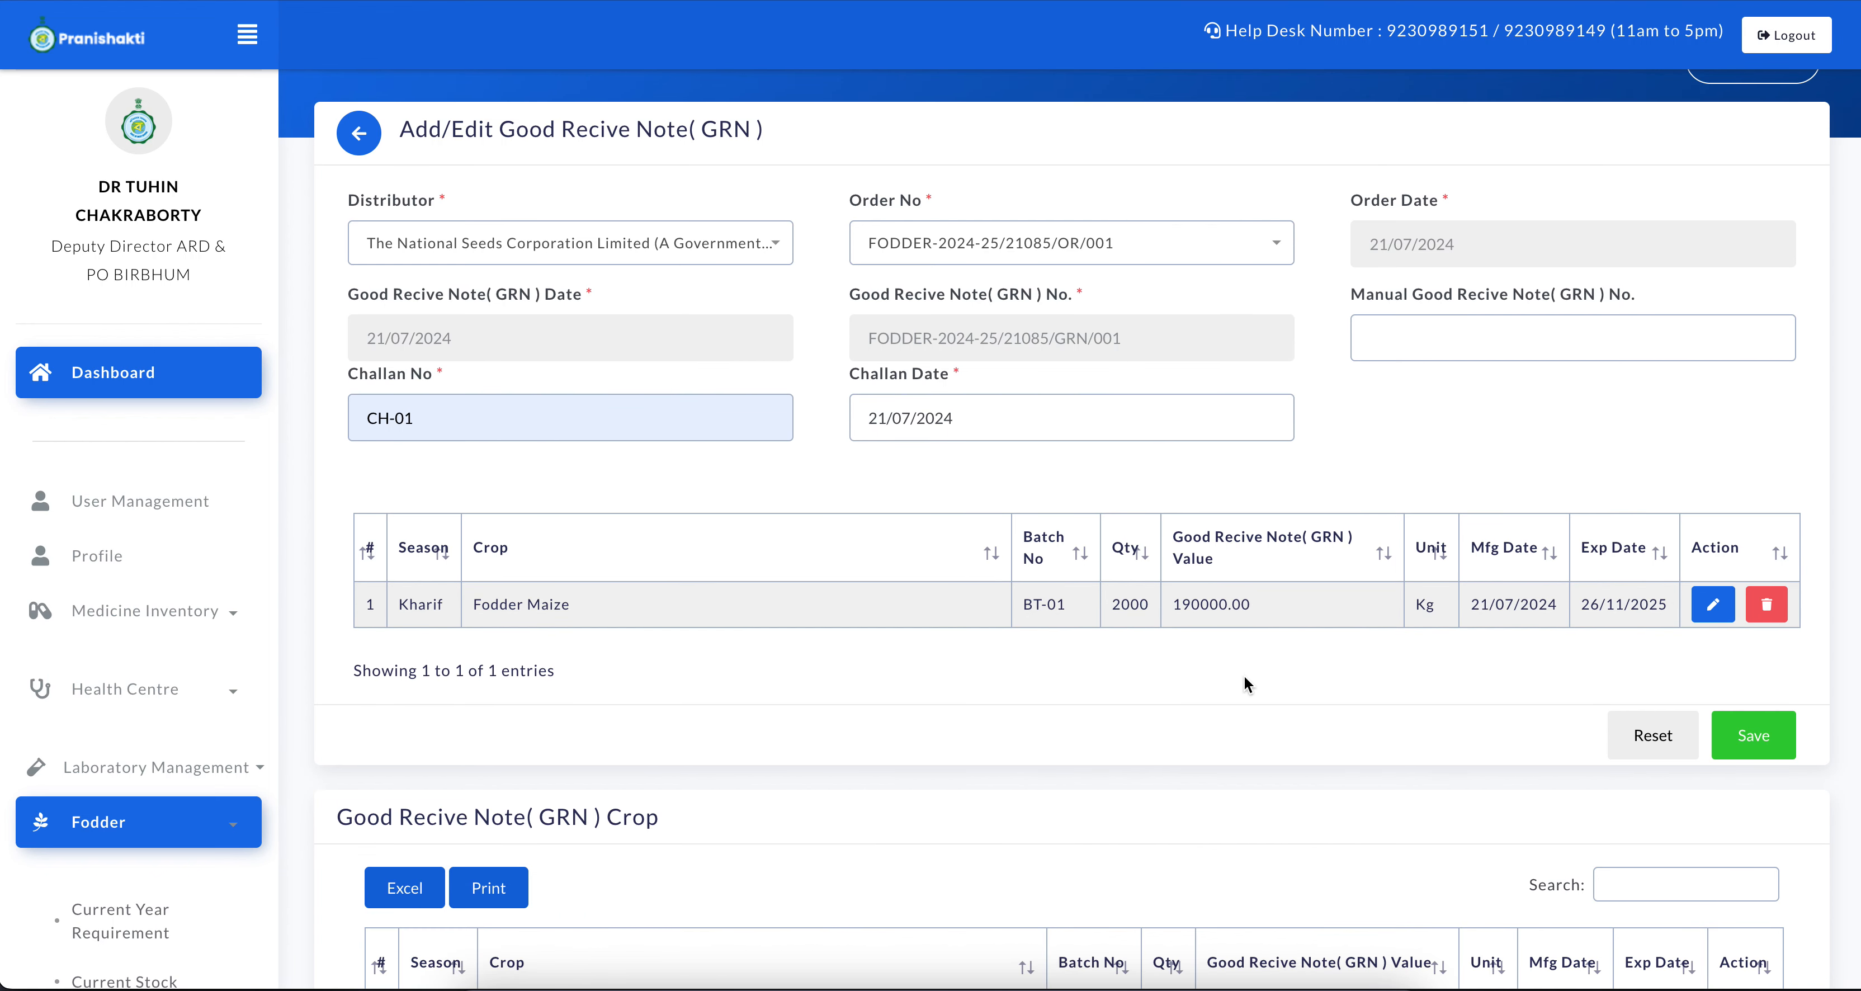
left_click(1770, 733)
left_click(1154, 114)
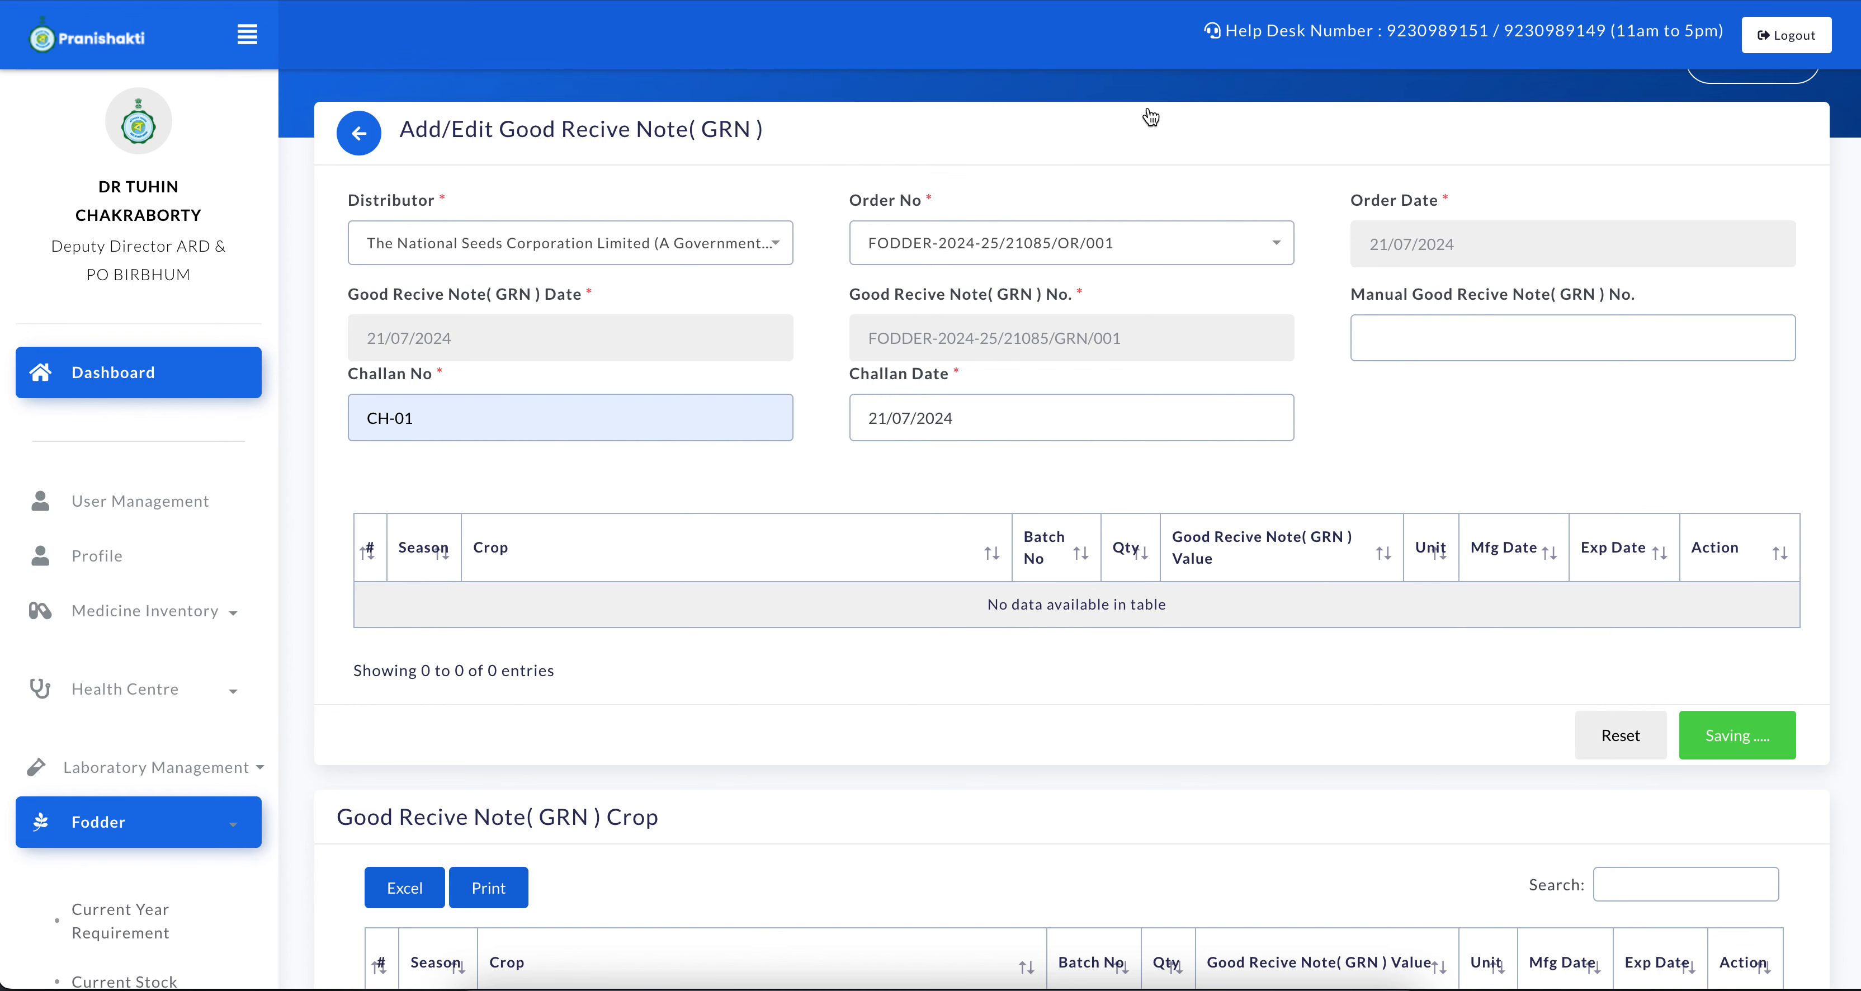
scroll(1208, 544, "down", 3)
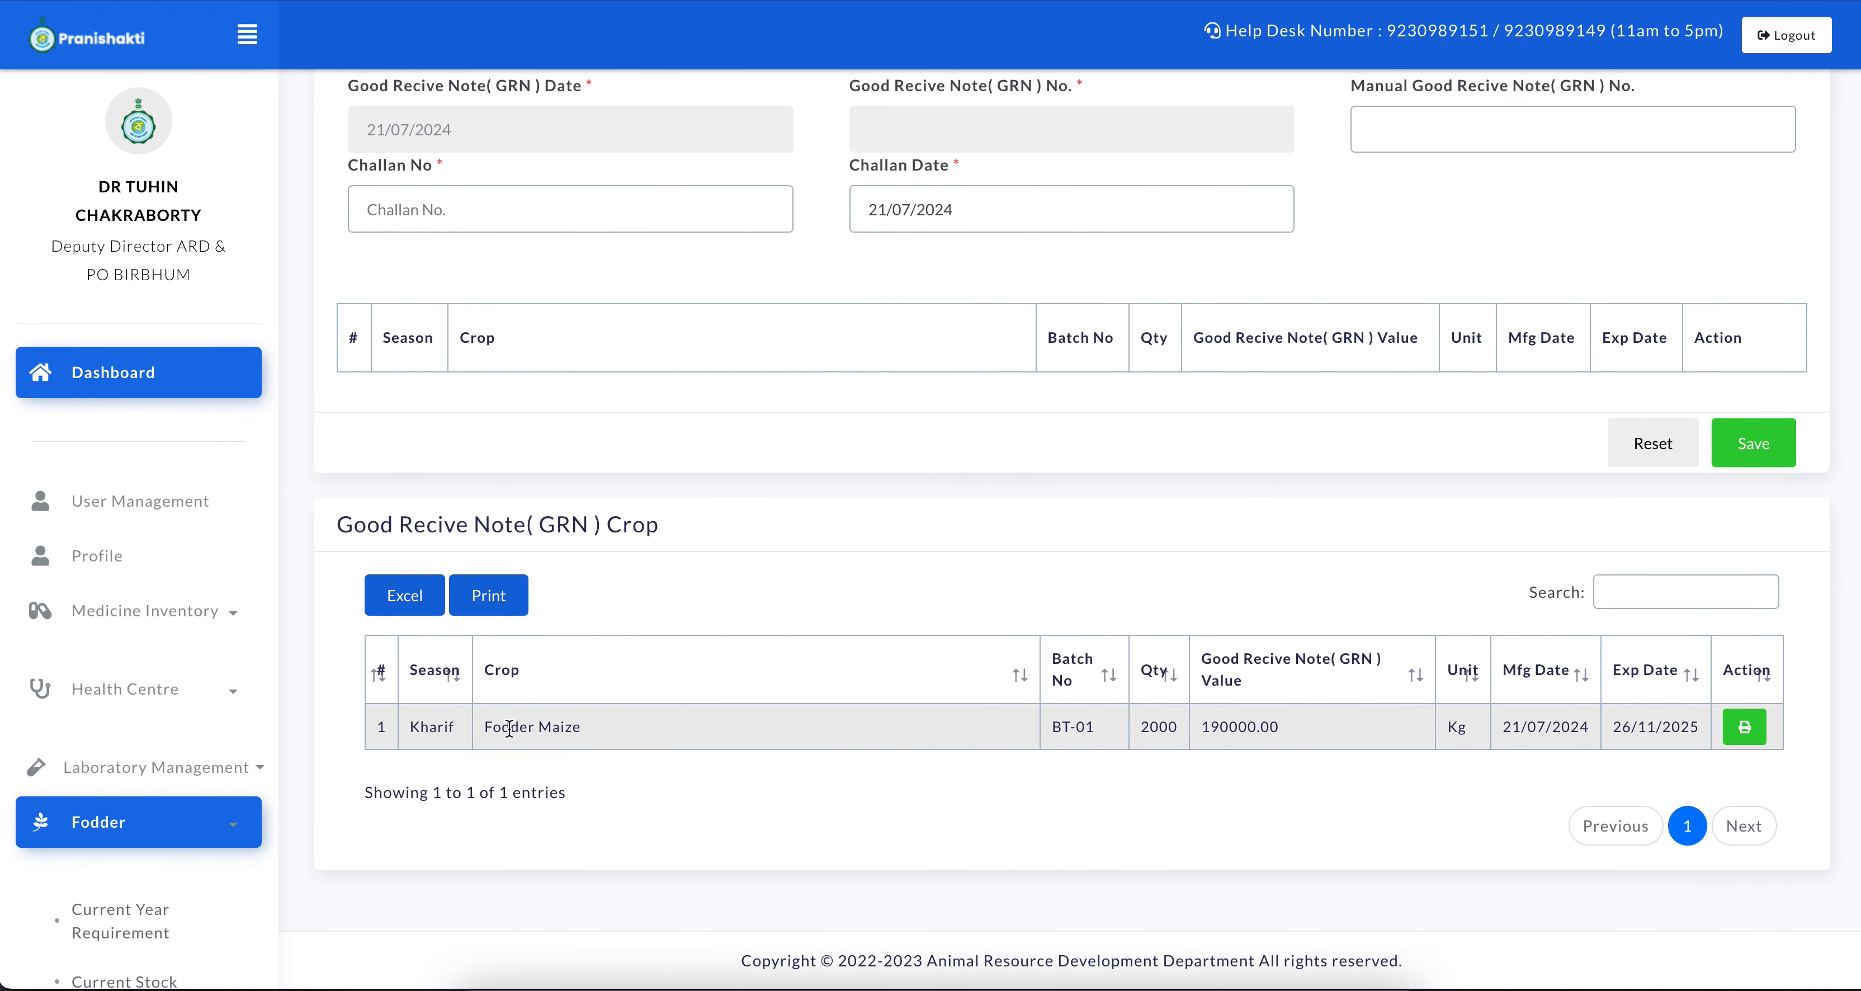
left_click_drag(492, 726, 734, 726)
Open the district's current fodder stock and examine the crop name and quantity of the Kharif item
scroll(196, 823, "down", 1)
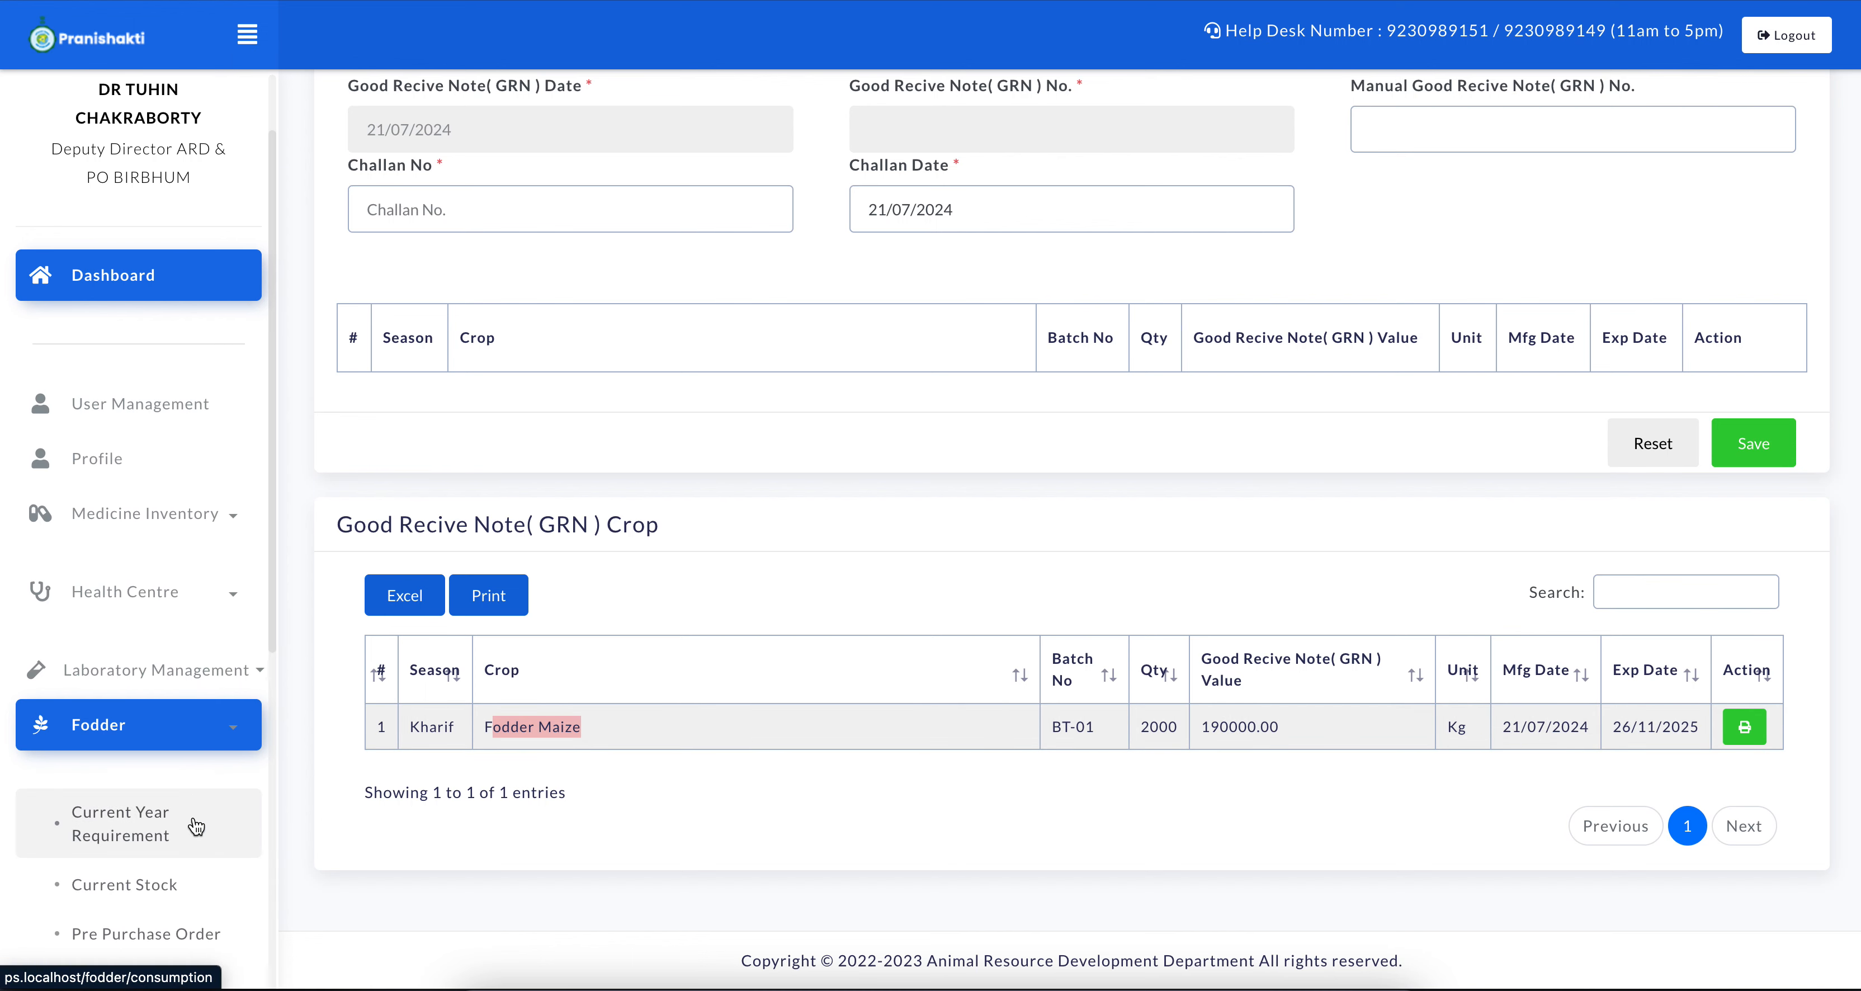
left_click(123, 880)
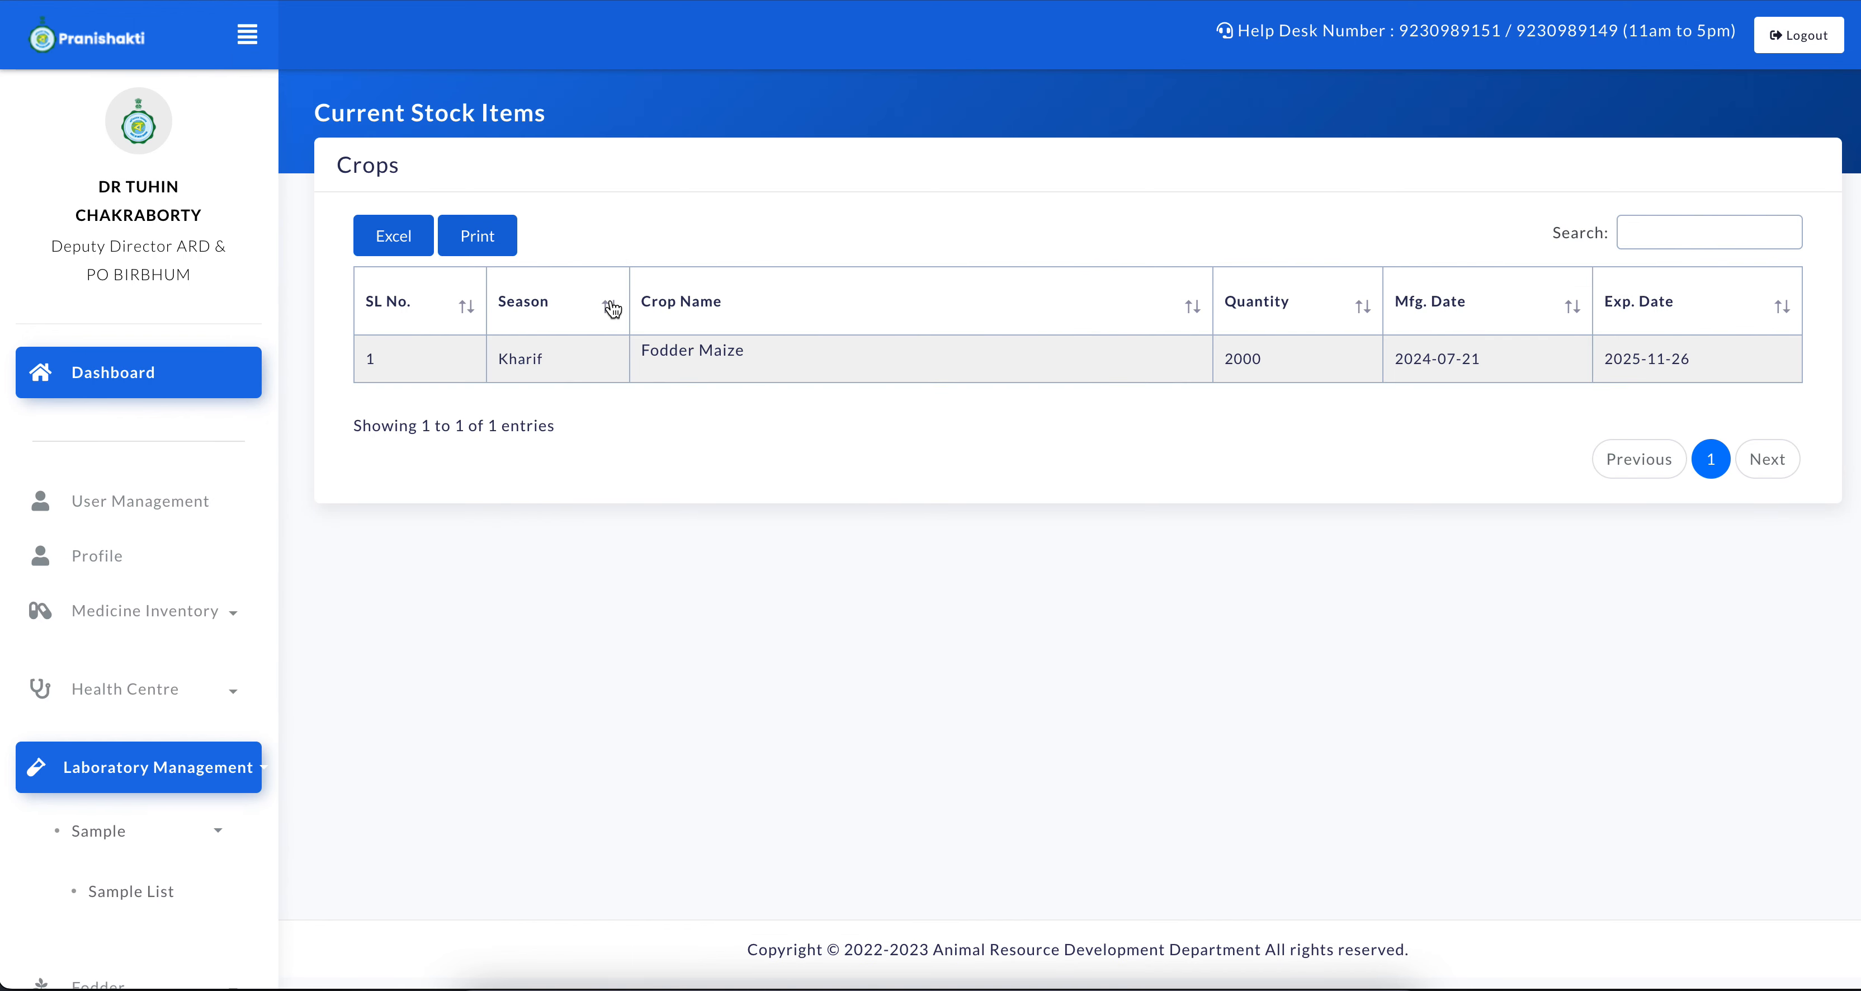
left_click_drag(641, 350, 781, 352)
left_click(1228, 359)
left_click_drag(1228, 359, 1260, 359)
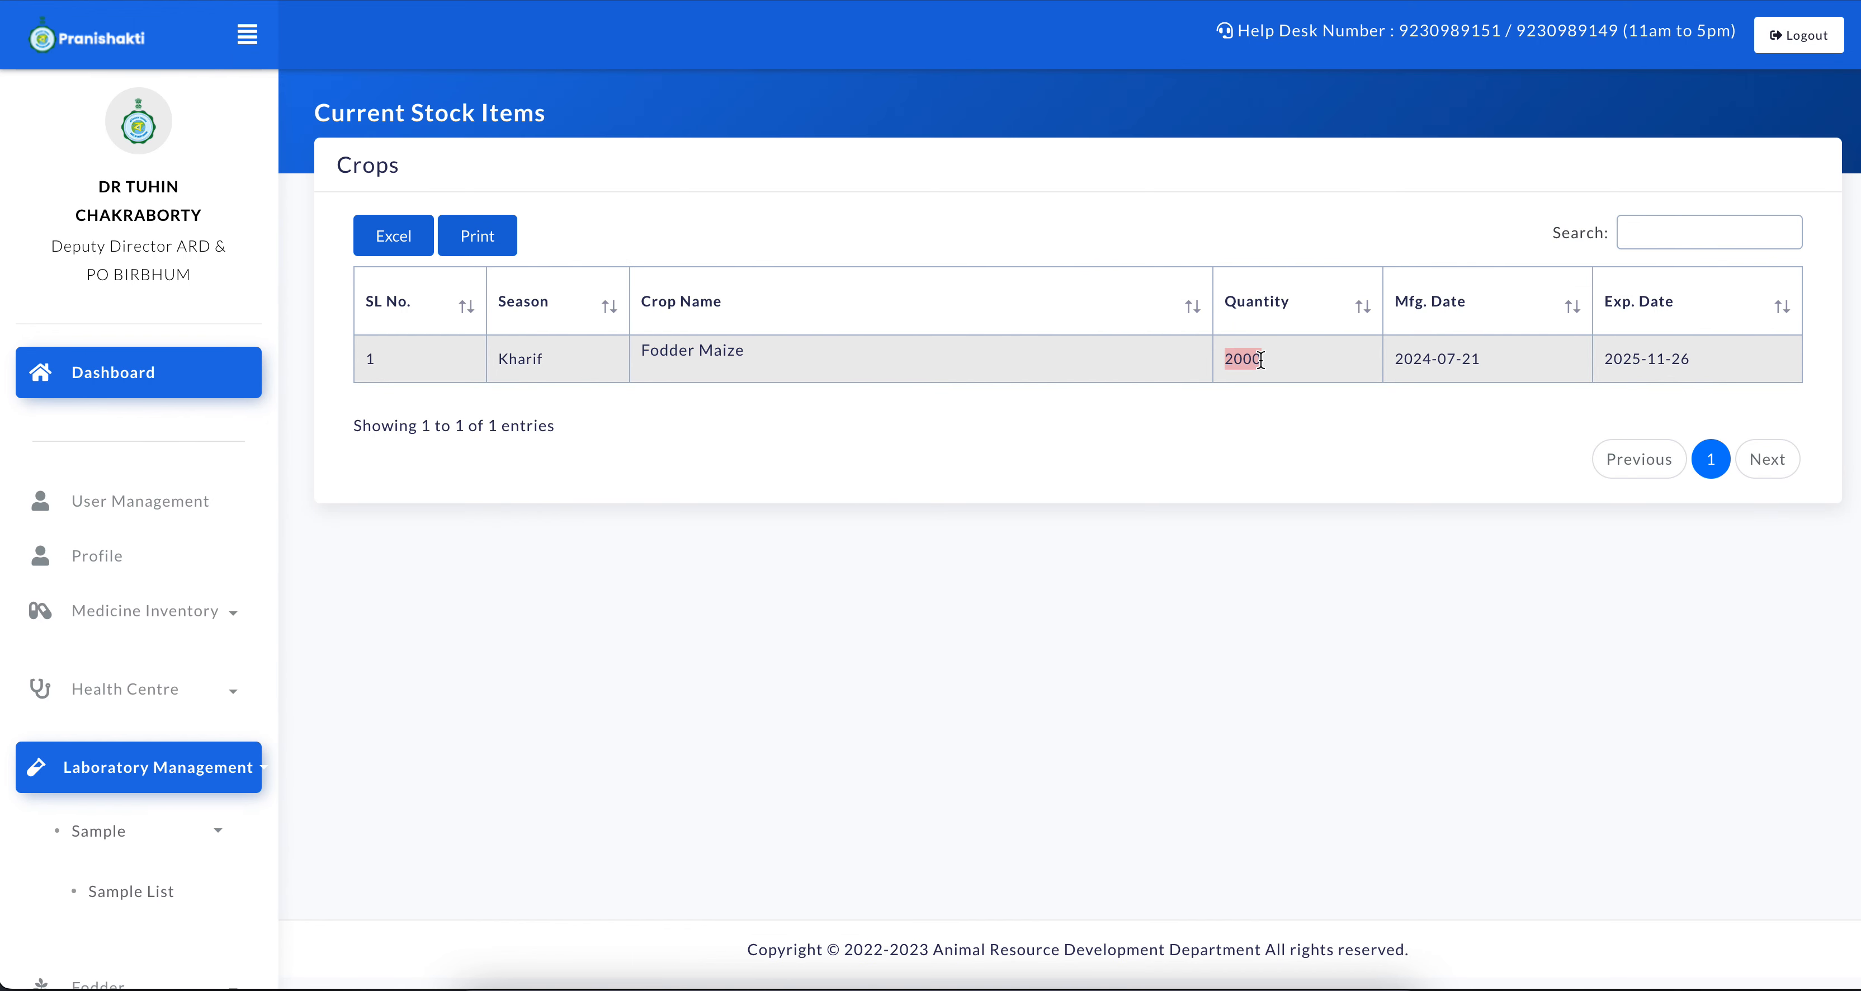
left_click(1301, 517)
Open the Sub Allotment entry form in the Fodder module
scroll(125, 751, "down", 3)
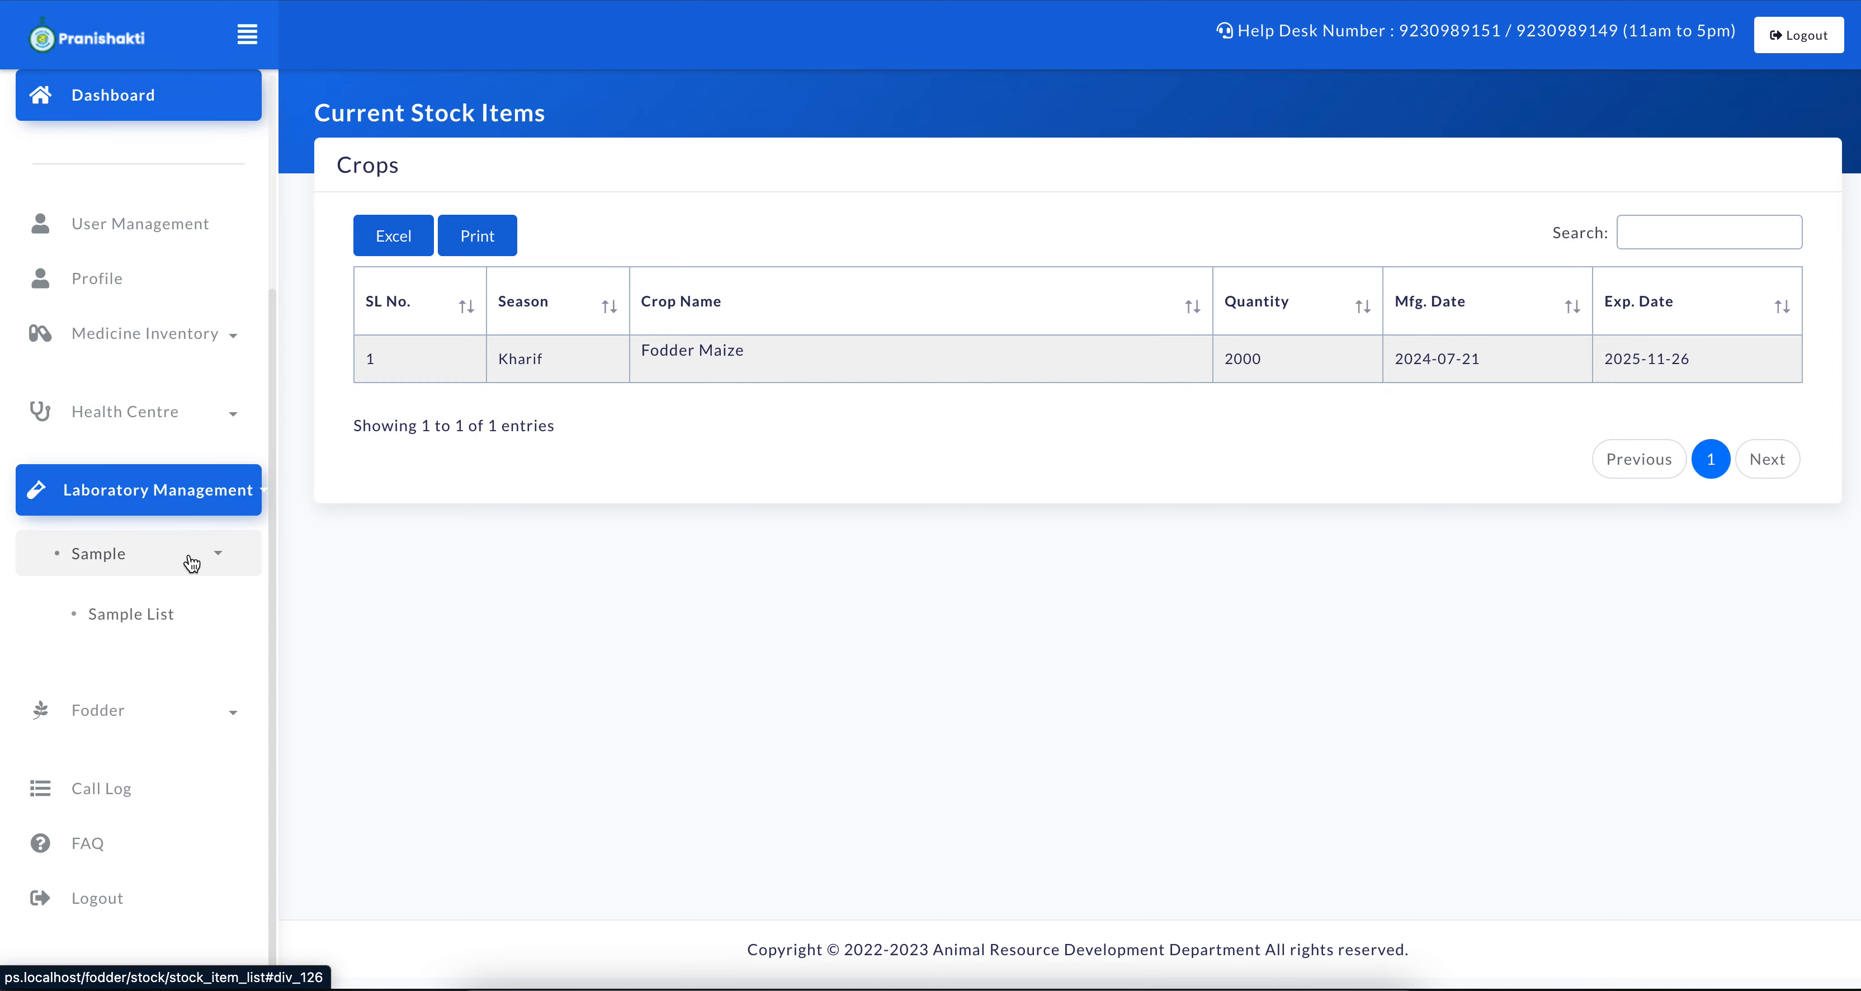
left_click(235, 719)
scroll(144, 866, "down", 6)
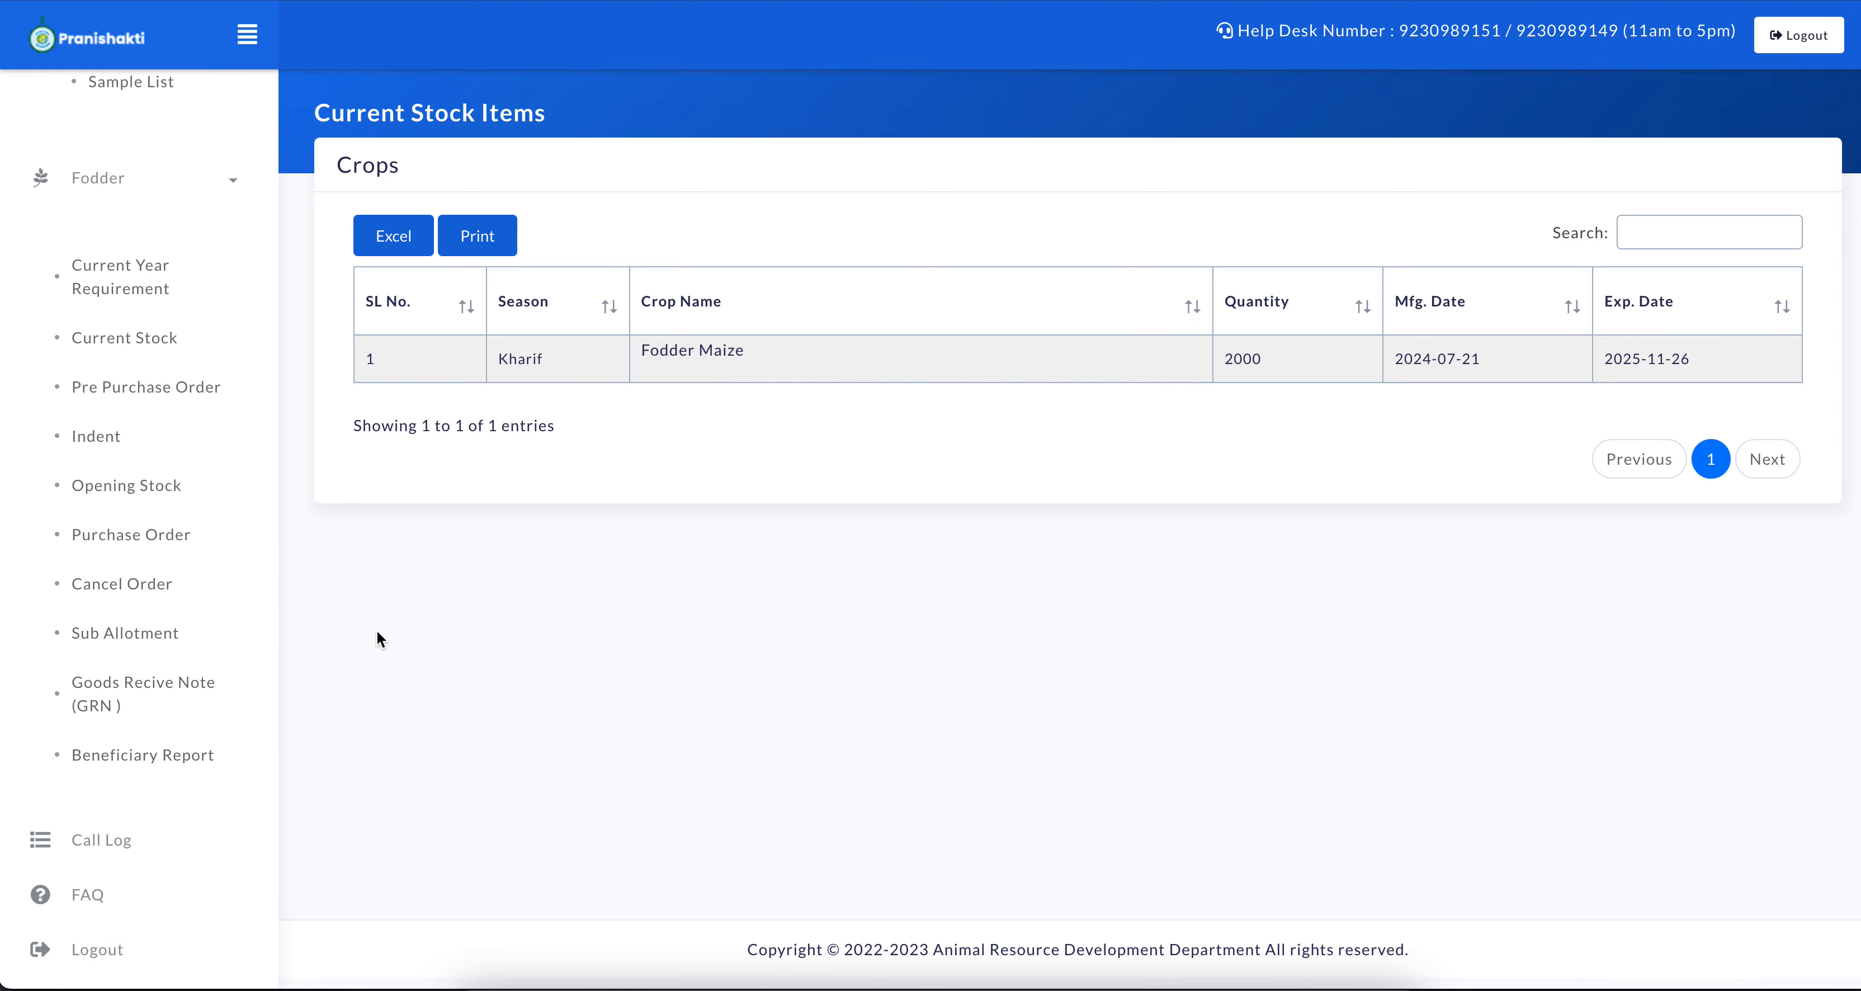
left_click(254, 631)
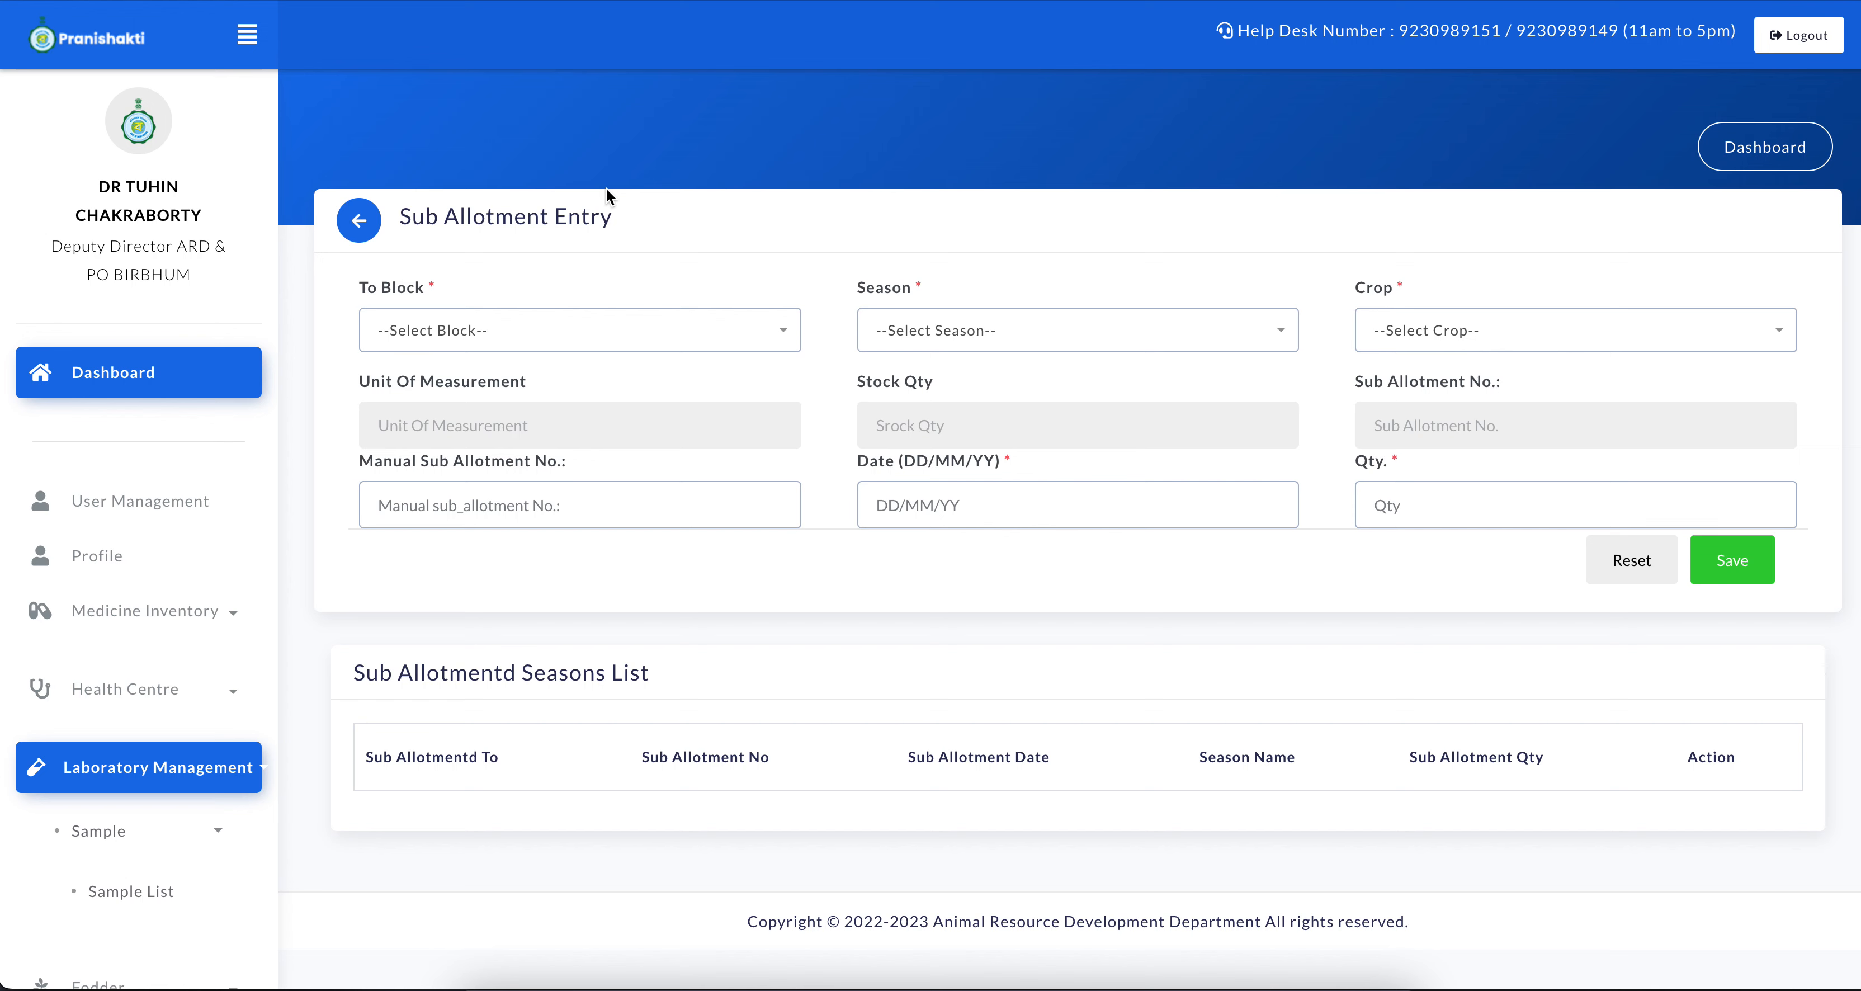
Choose BLDO - DUBRAJPUR as the block, Kharif as the season and Fodder Maize as the crop for the sub allotment
left_click(561, 330)
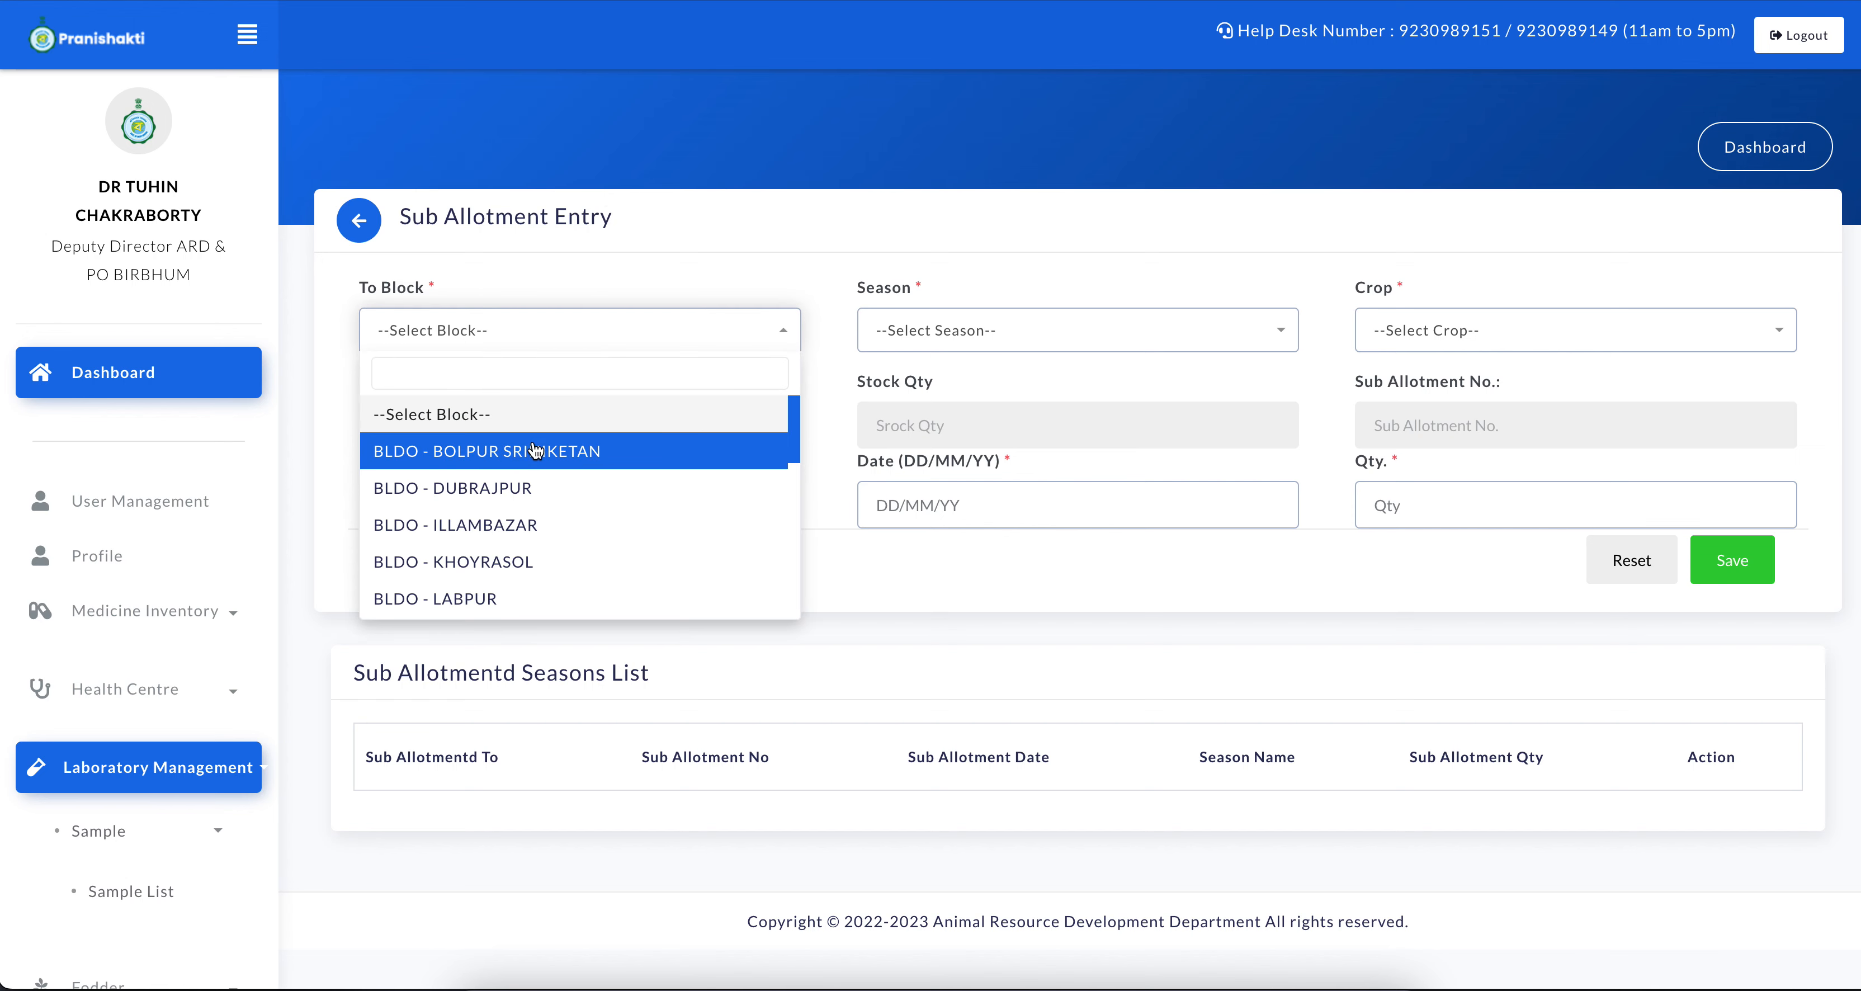
left_click(582, 504)
left_click(921, 329)
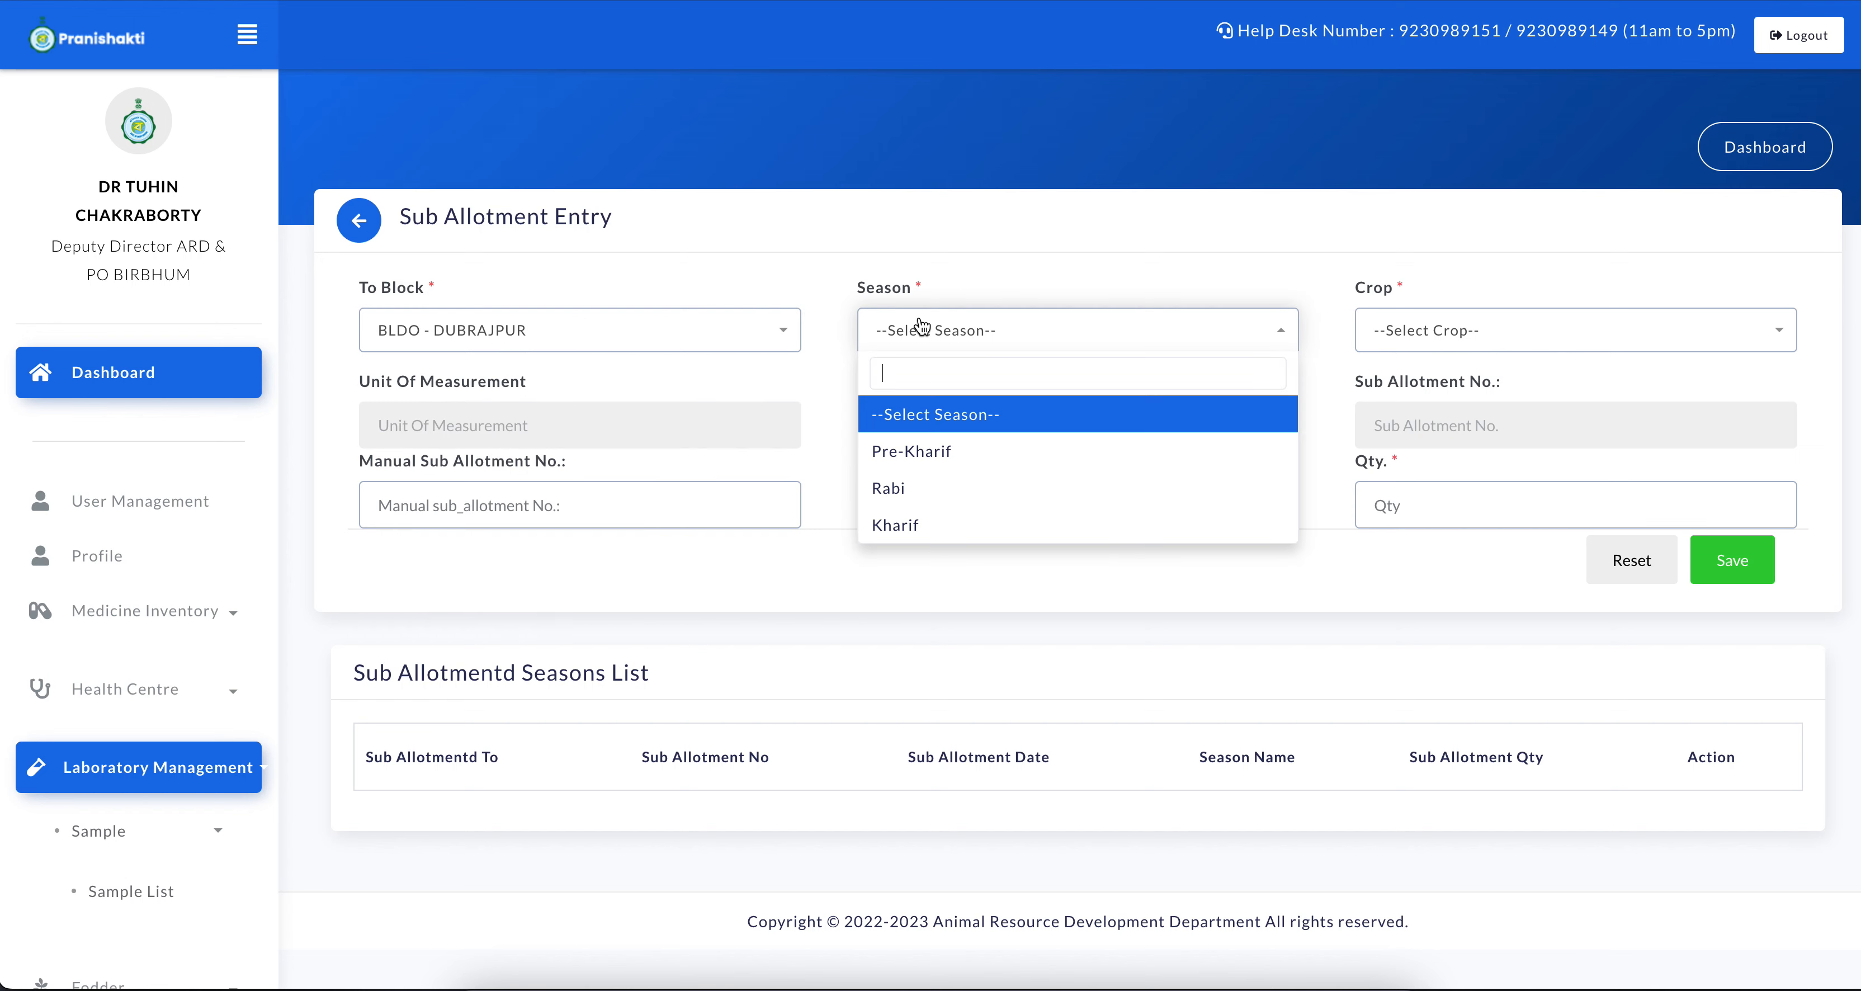
left_click(920, 525)
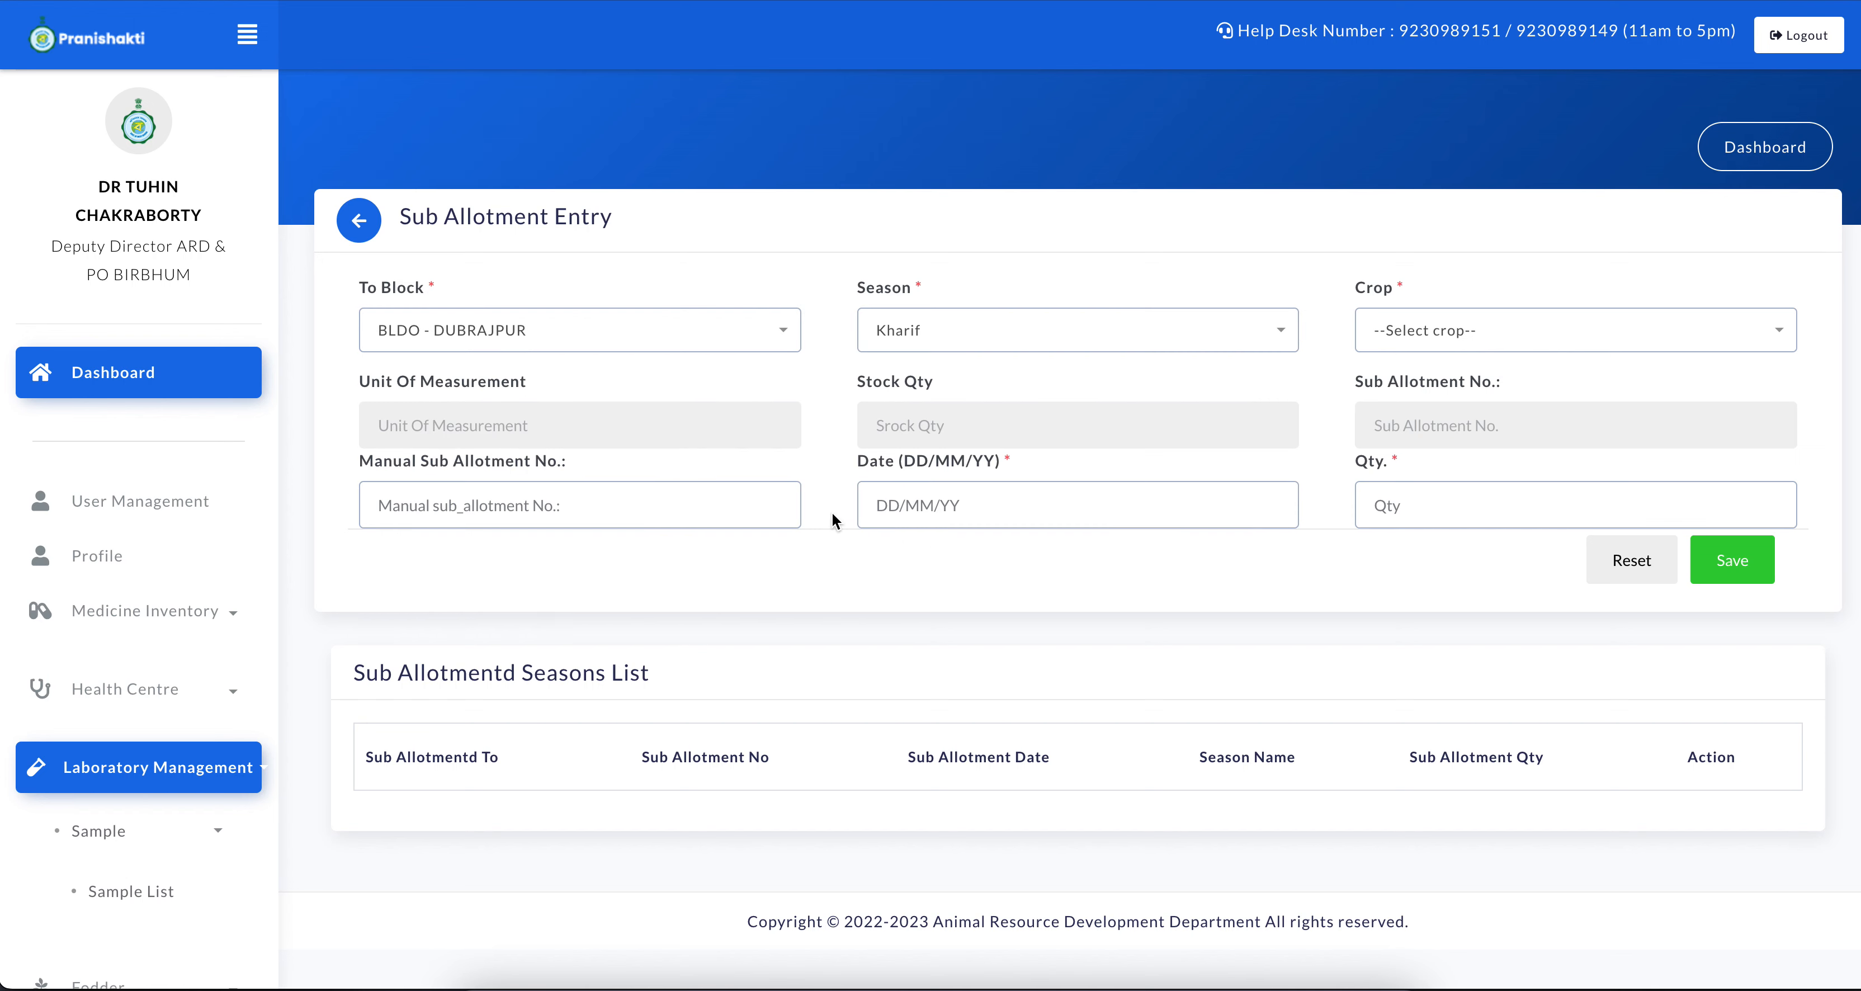
left_click(1438, 331)
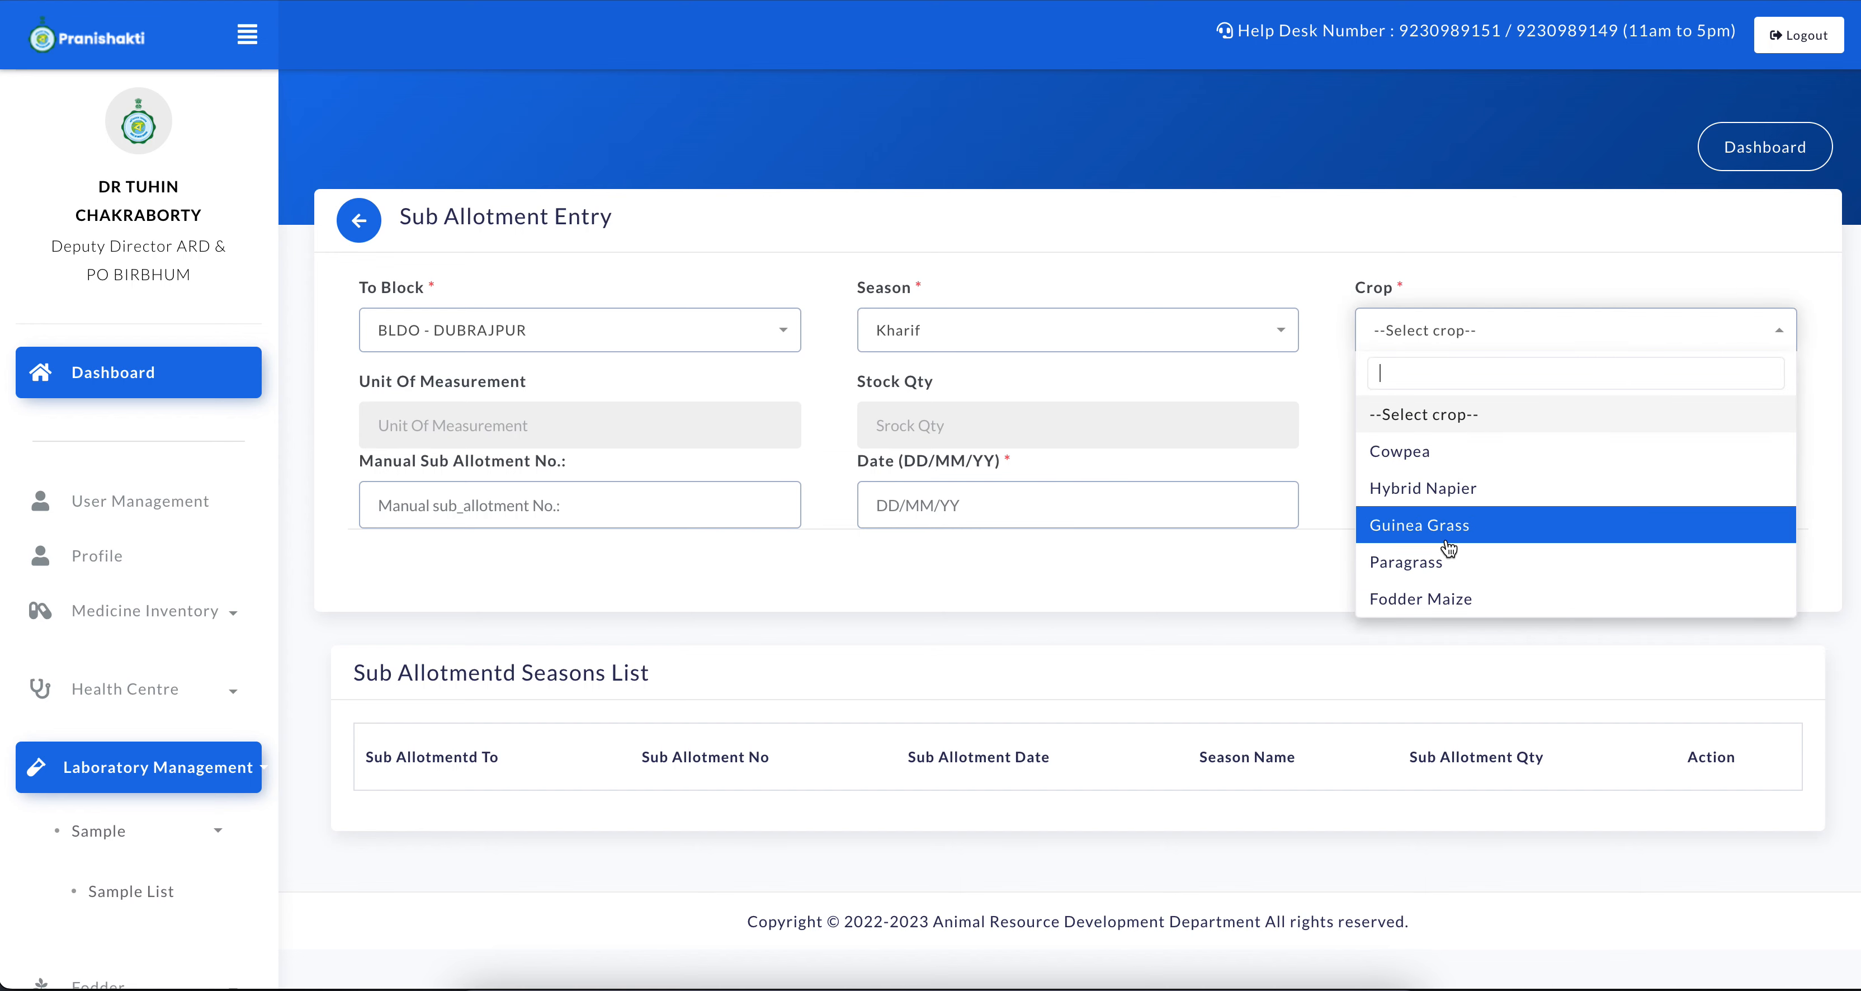
left_click(1413, 598)
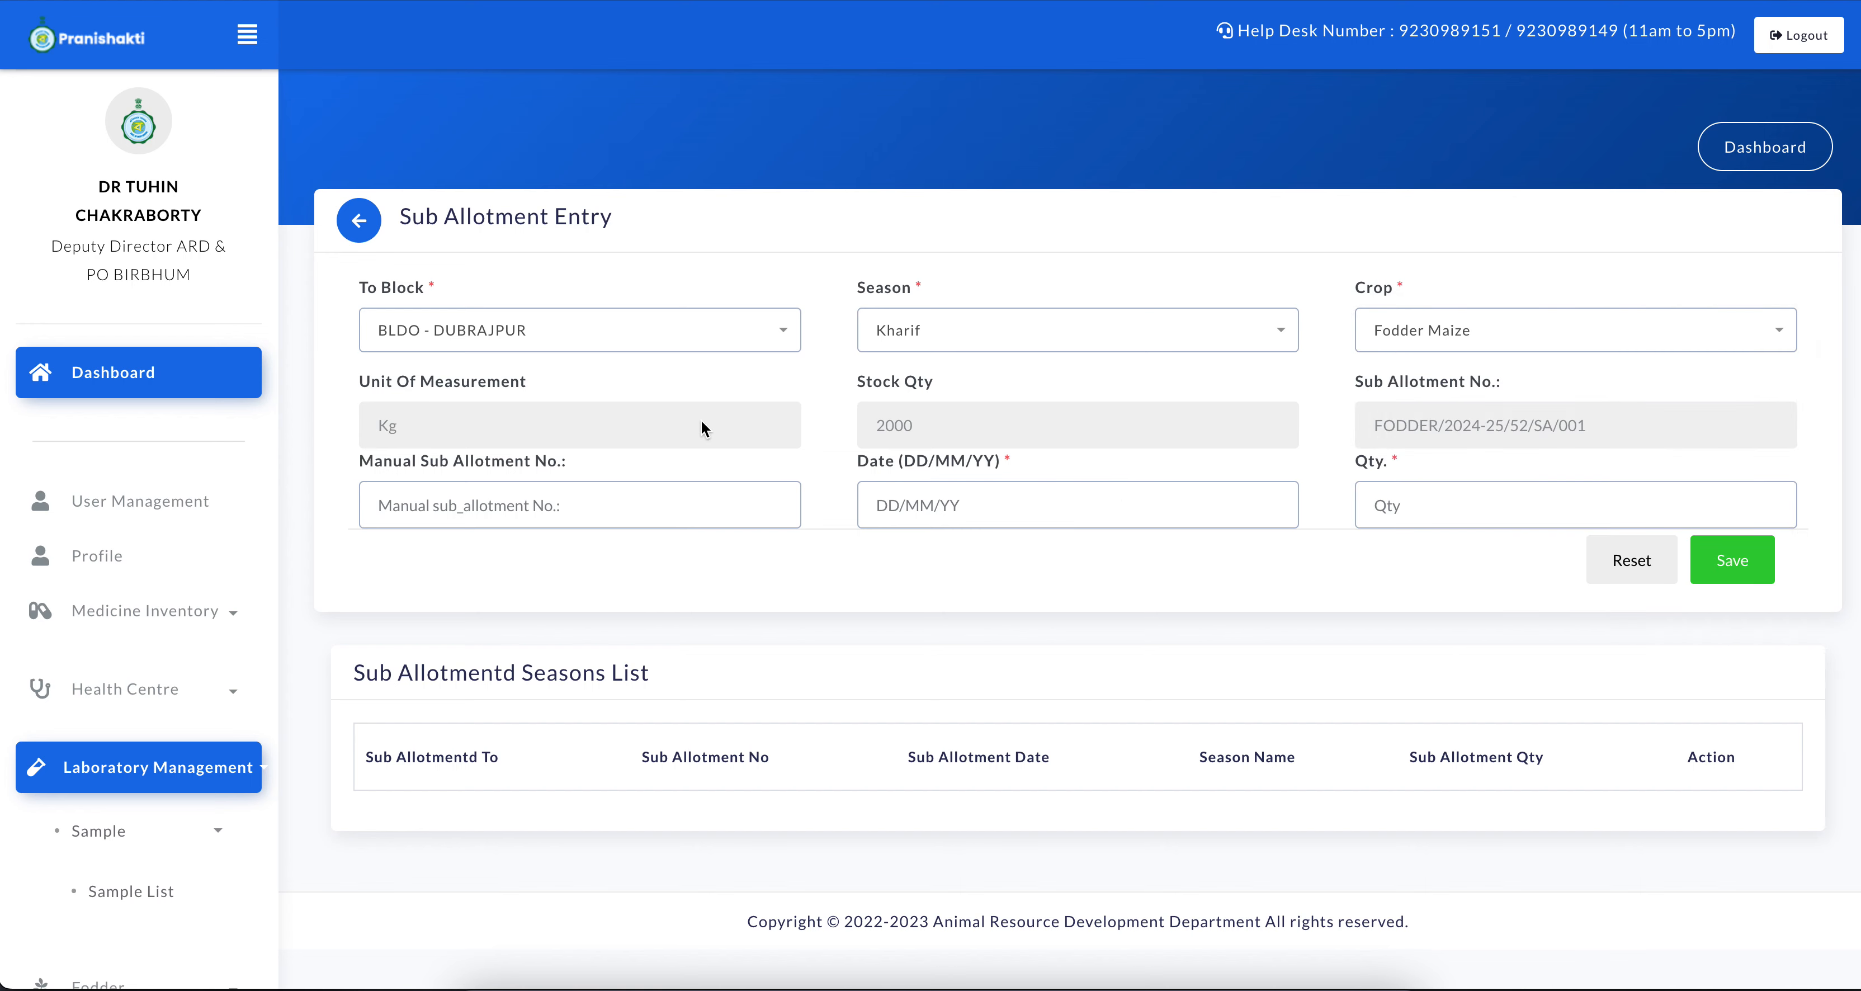
Examine the stock quantity for the selected crop, switch to another crop for comparison, and reselect Fodder Maize
left_click_drag(858, 373, 978, 379)
double_click(950, 435)
left_click(1445, 323)
left_click(1459, 459)
left_click(1399, 354)
left_click(1445, 617)
Set the sub allotment date to 21/07/2024 and the quantity to 1000
left_click(959, 501)
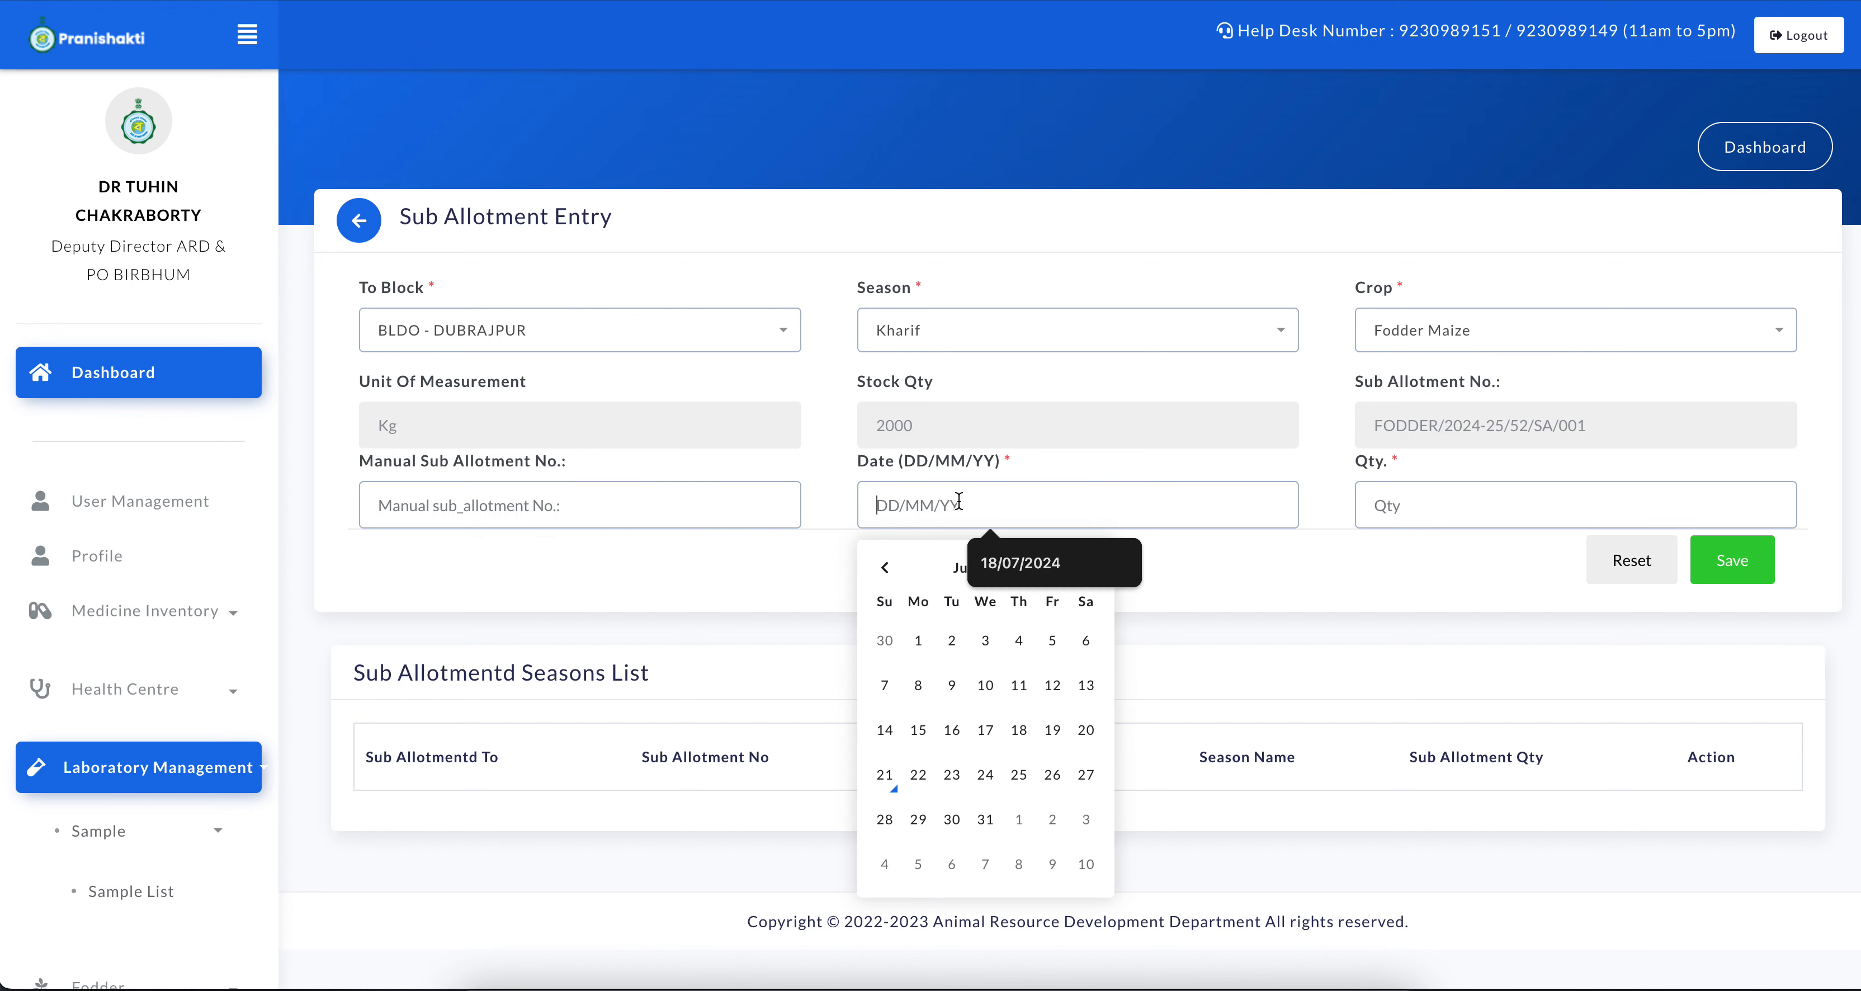
left_click(876, 773)
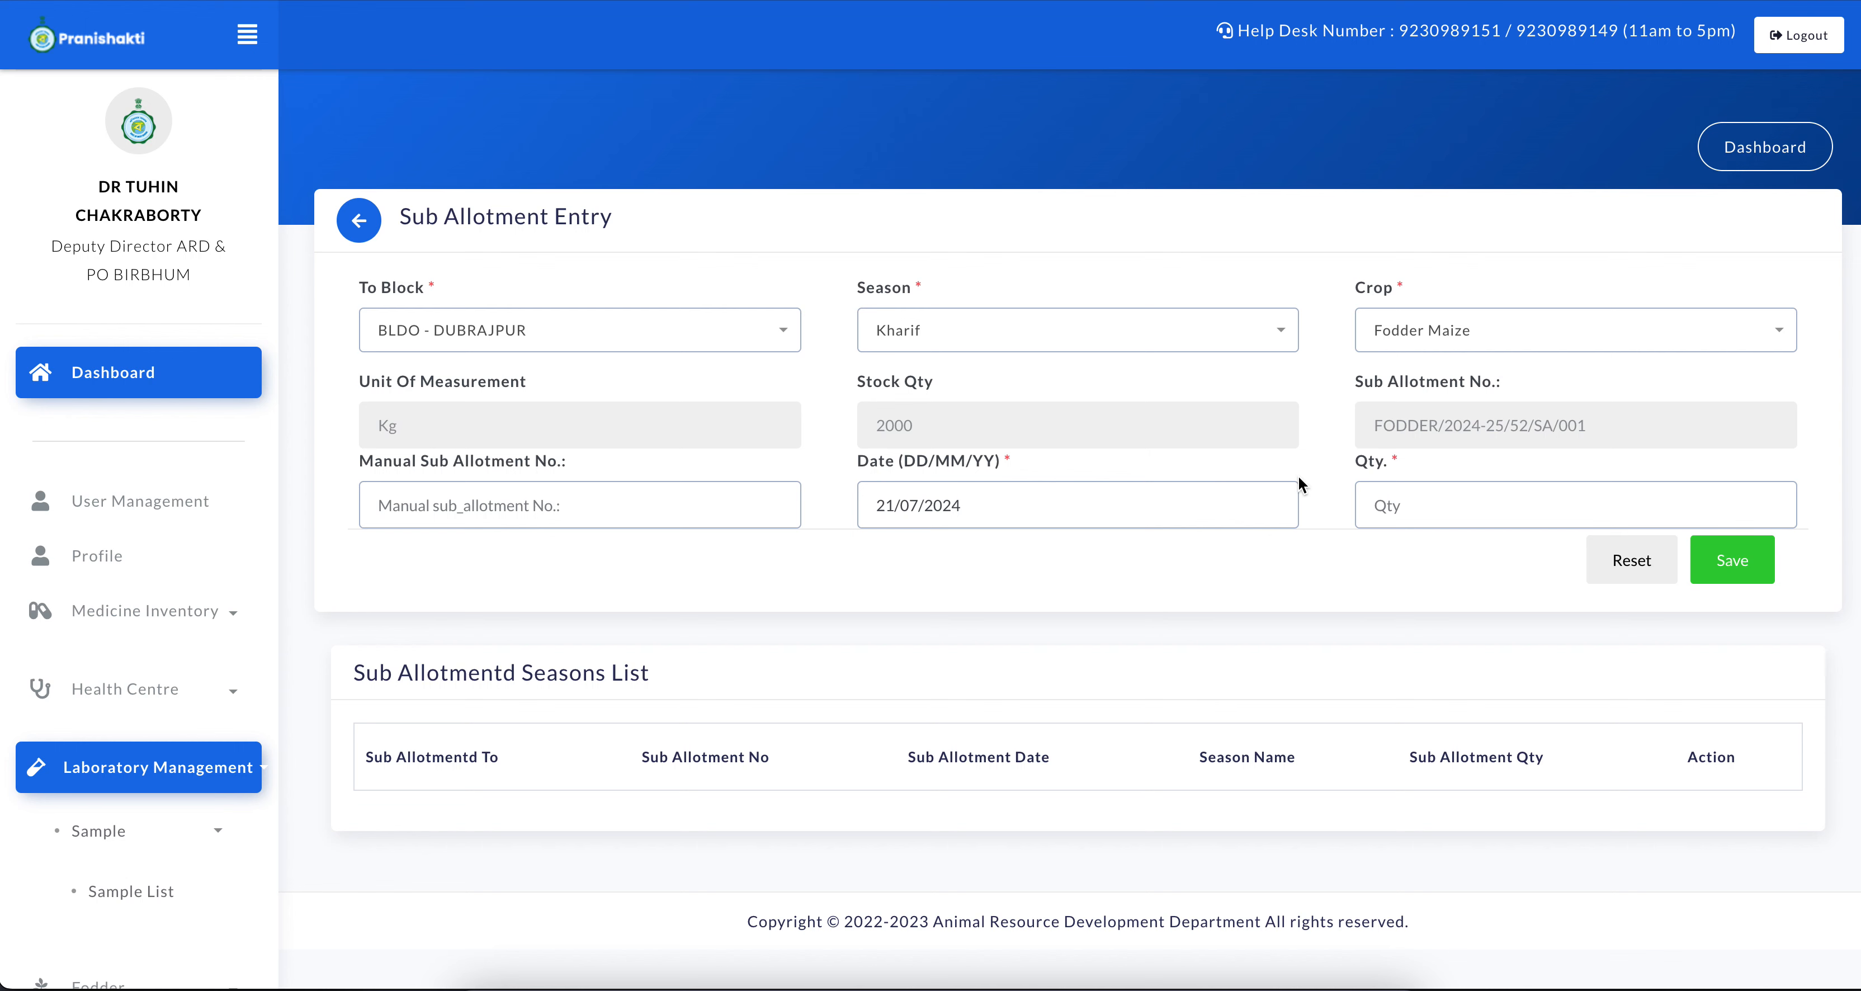
left_click(1361, 488)
type("1000")
Open a private browser window and load the Pranishakti sign-in page at ps.localhost
left_click(1846, 2)
left_click(1663, 121)
type("ps")
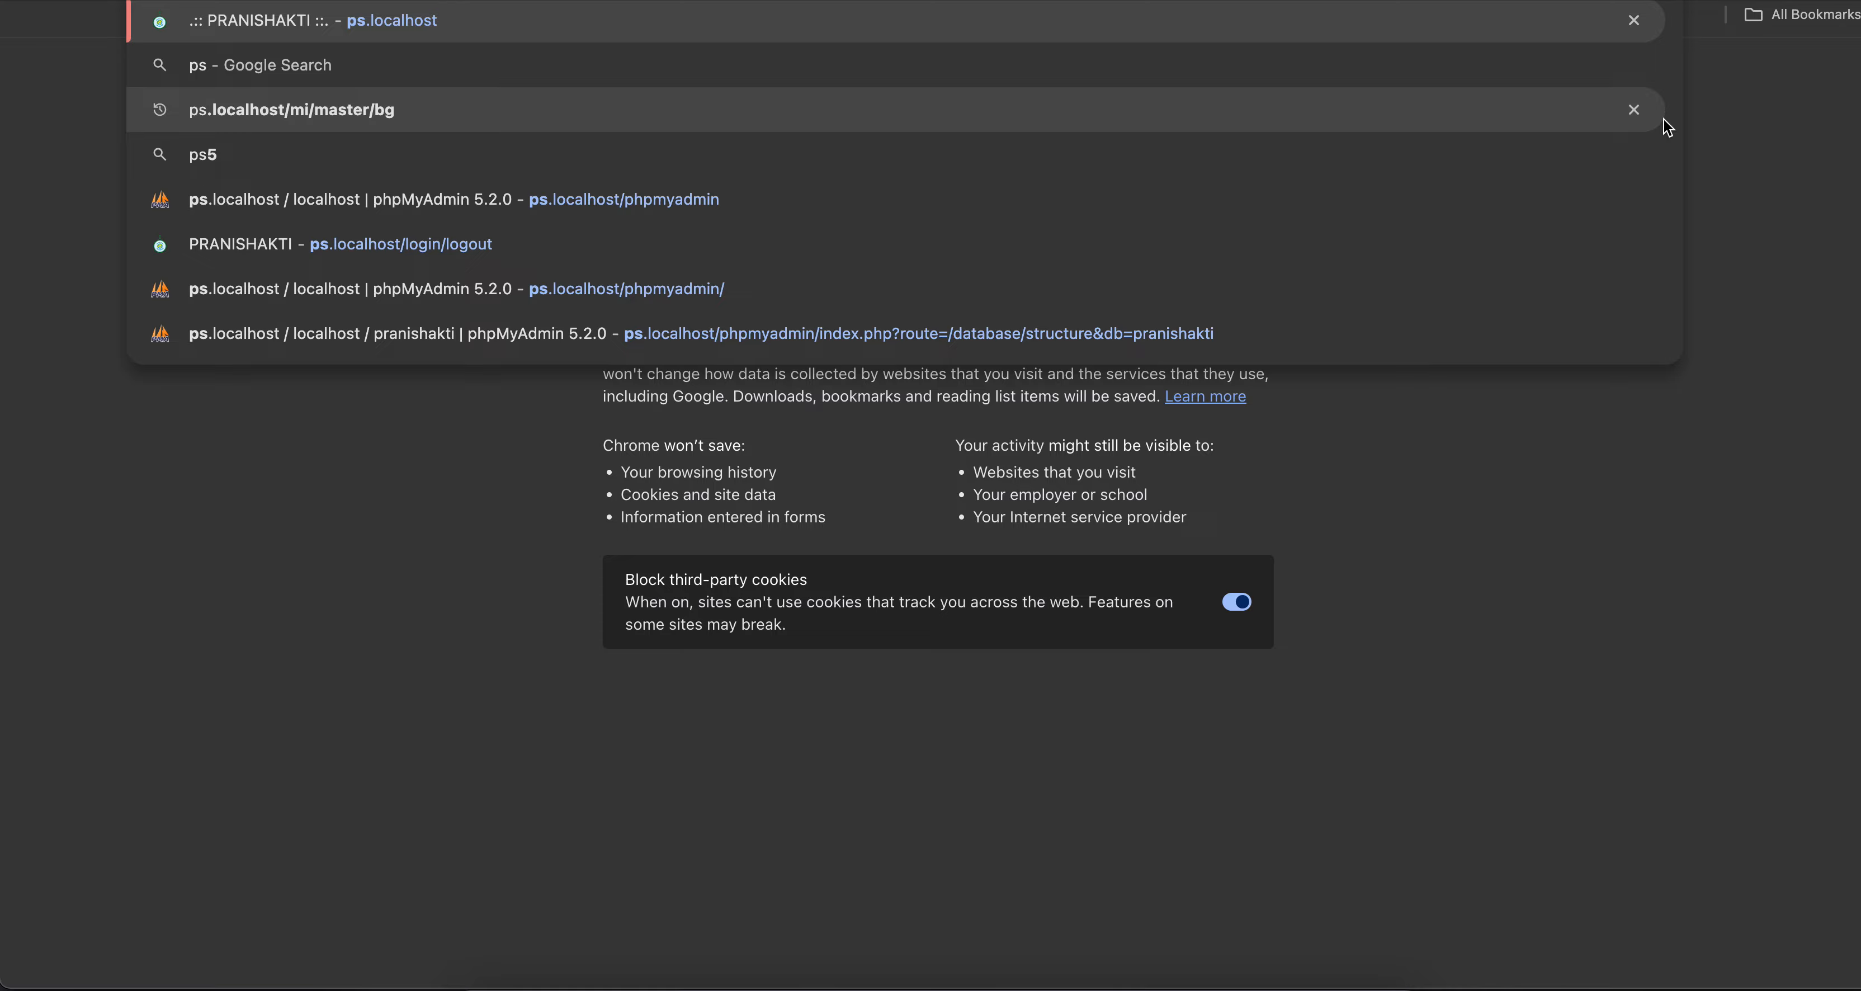
key("Return")
left_click(1408, 63)
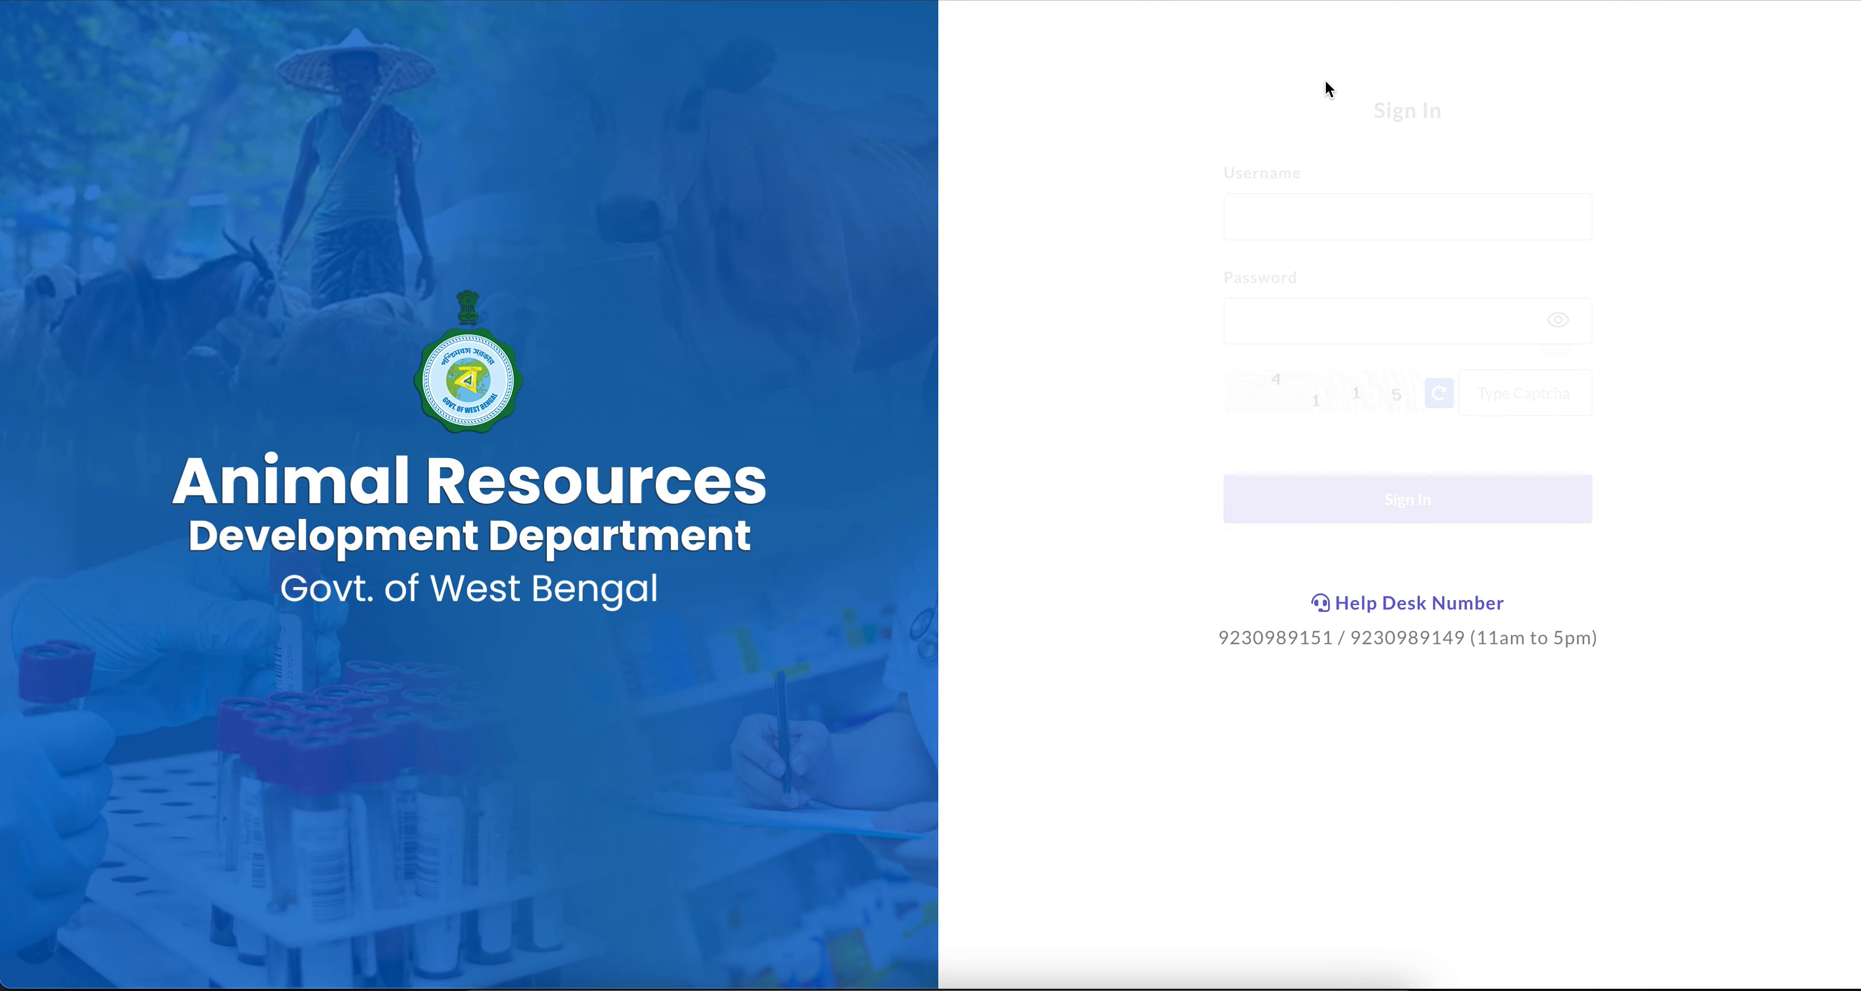
Fill in the username bldo_dubrajpur and the account password on the sign-in form
left_click(1333, 214)
type("bldo")
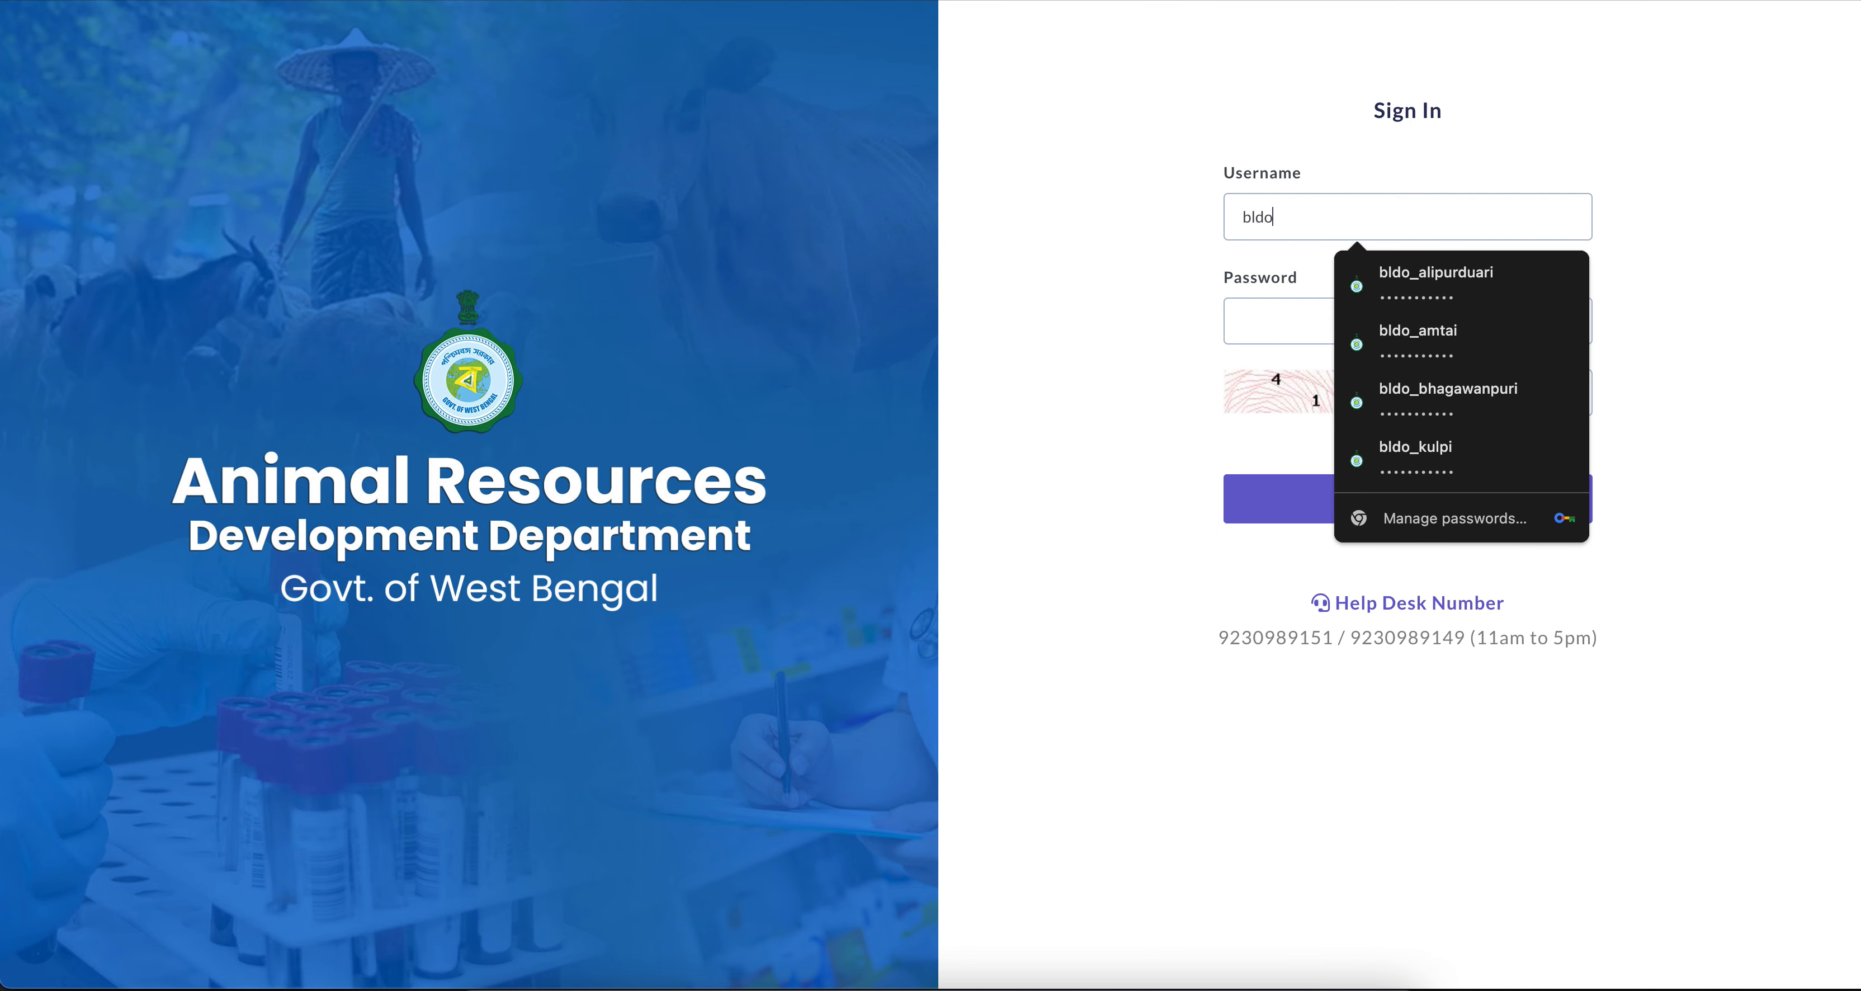
type("_du")
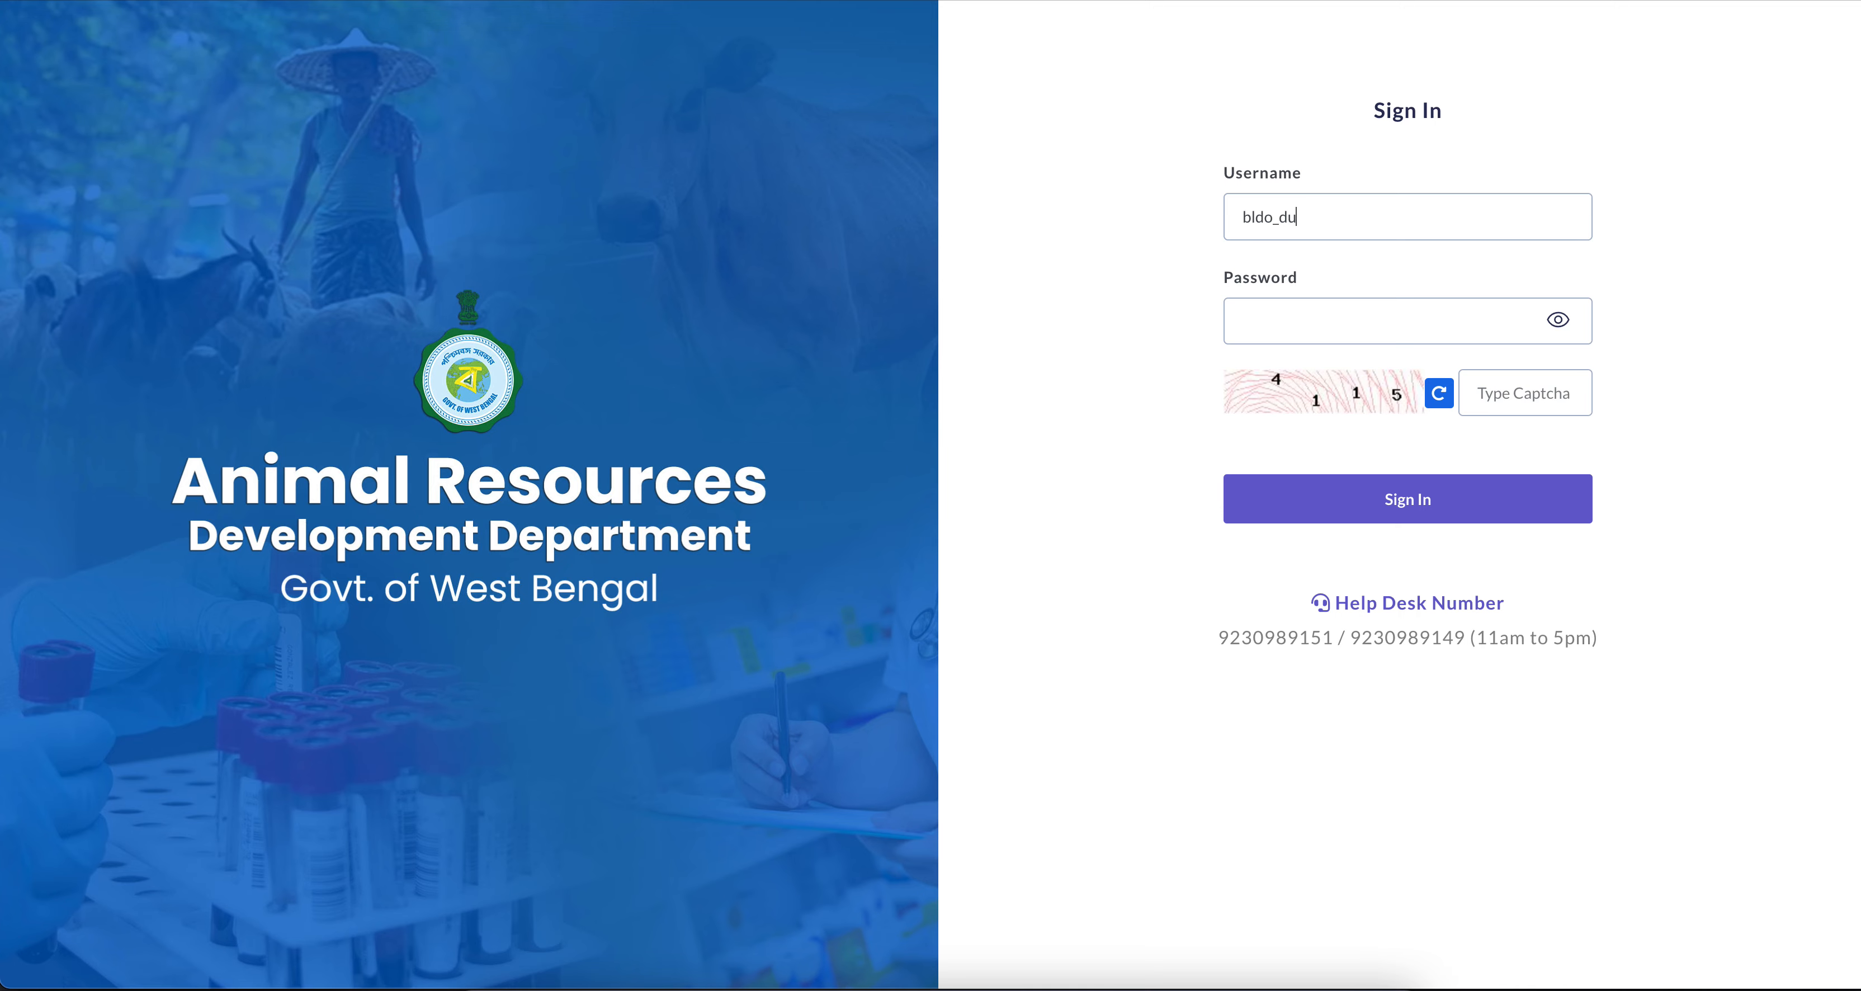
type("brajpur")
left_click(1313, 310)
type("••••••")
Enter the captcha code and sign in to the Dubrajpur block account
left_click(1518, 389)
type("4115")
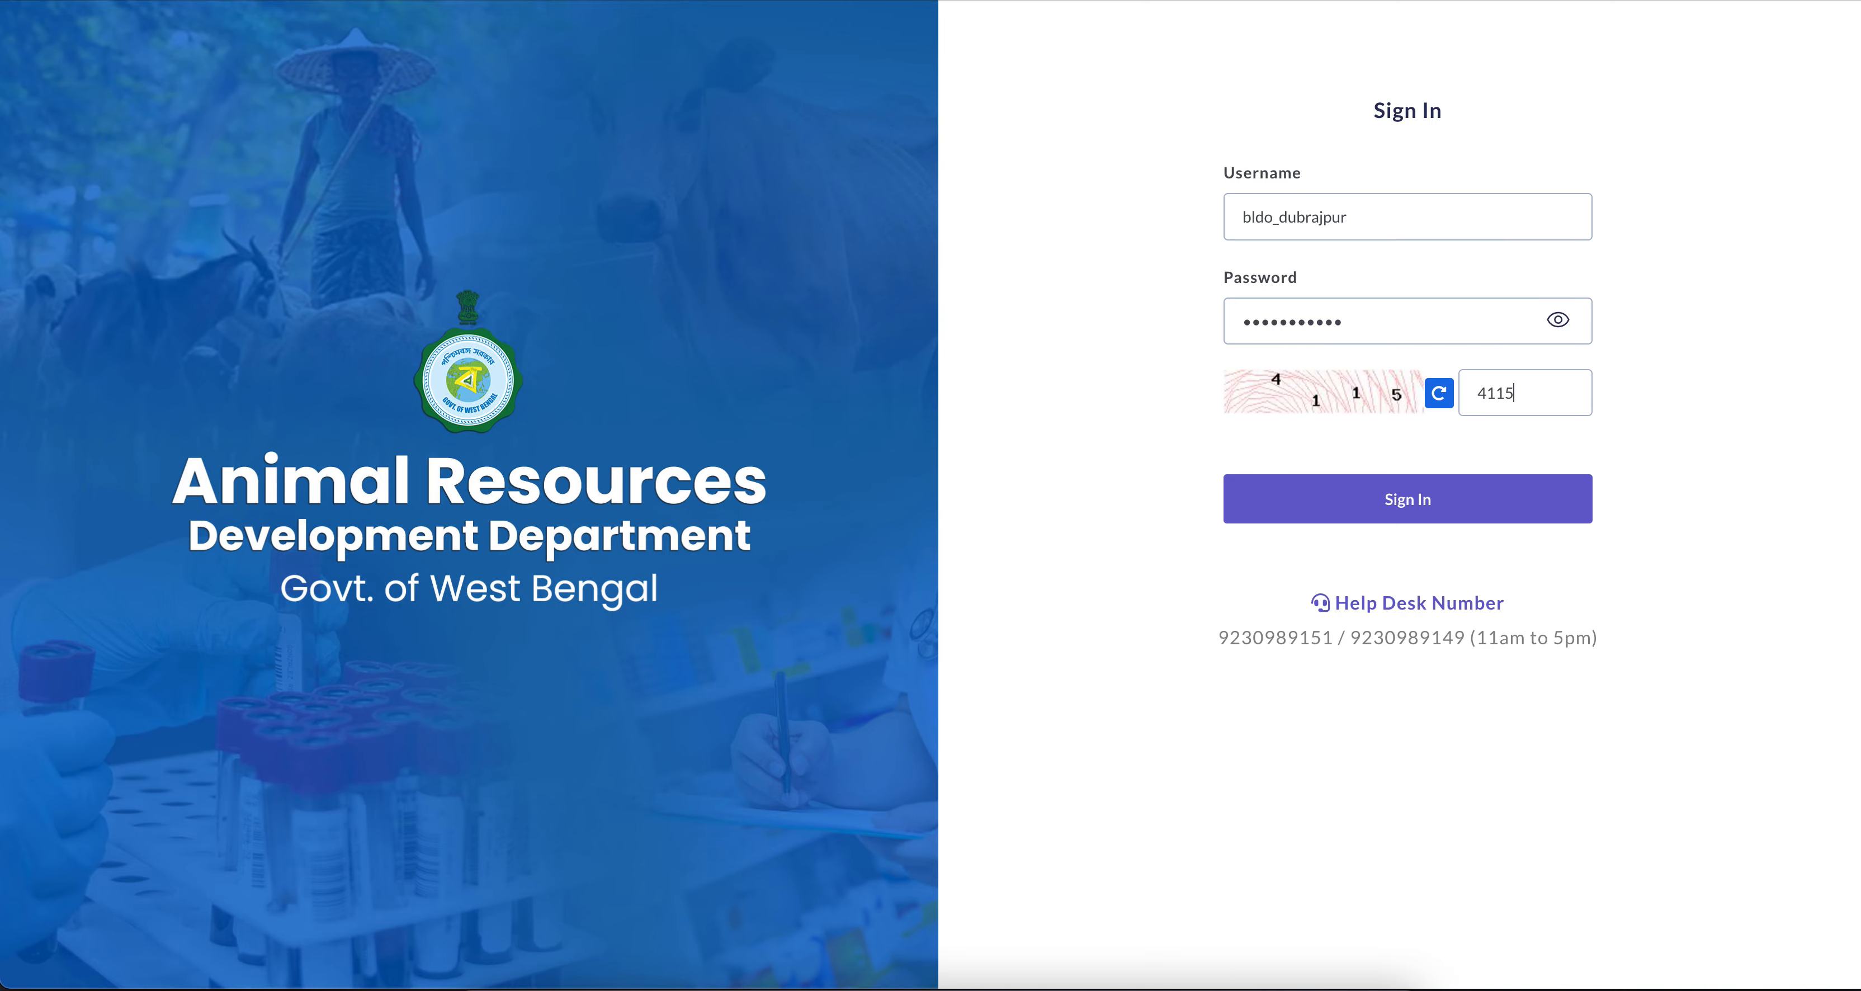
key("Return")
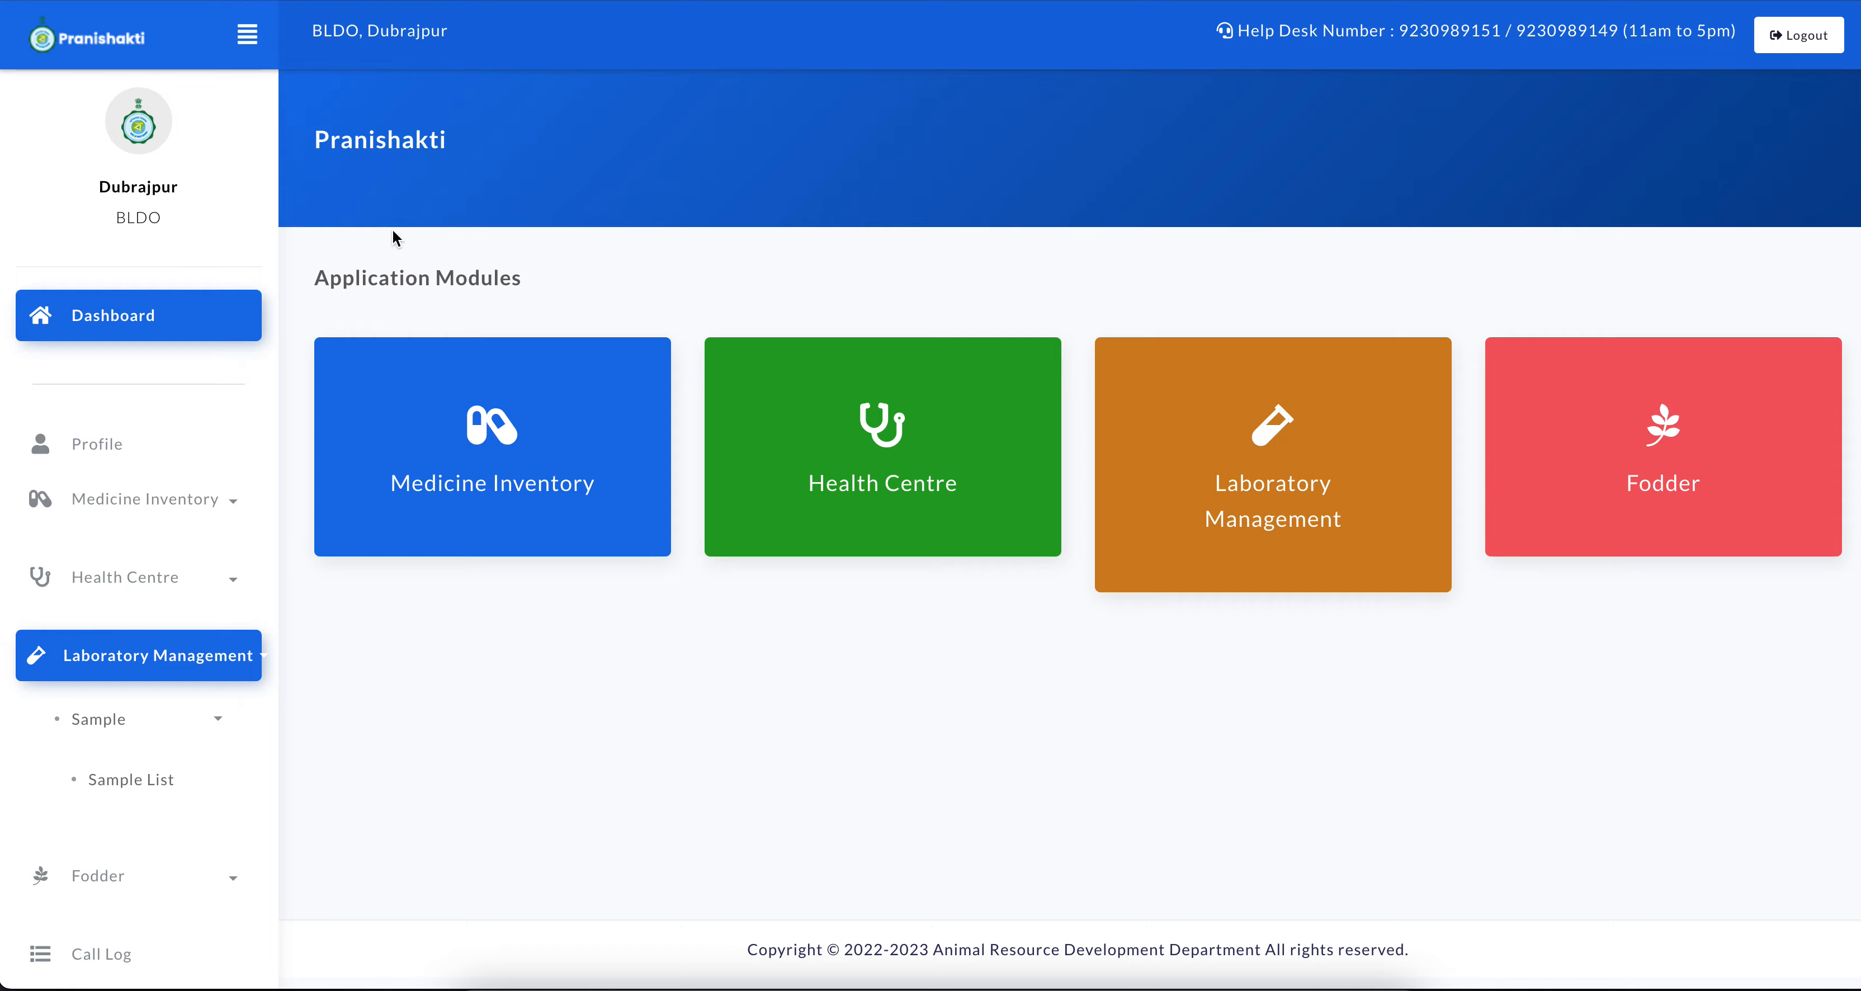
Open the Fodder module and examine the Dubrajpur block's current stock
left_click(1665, 424)
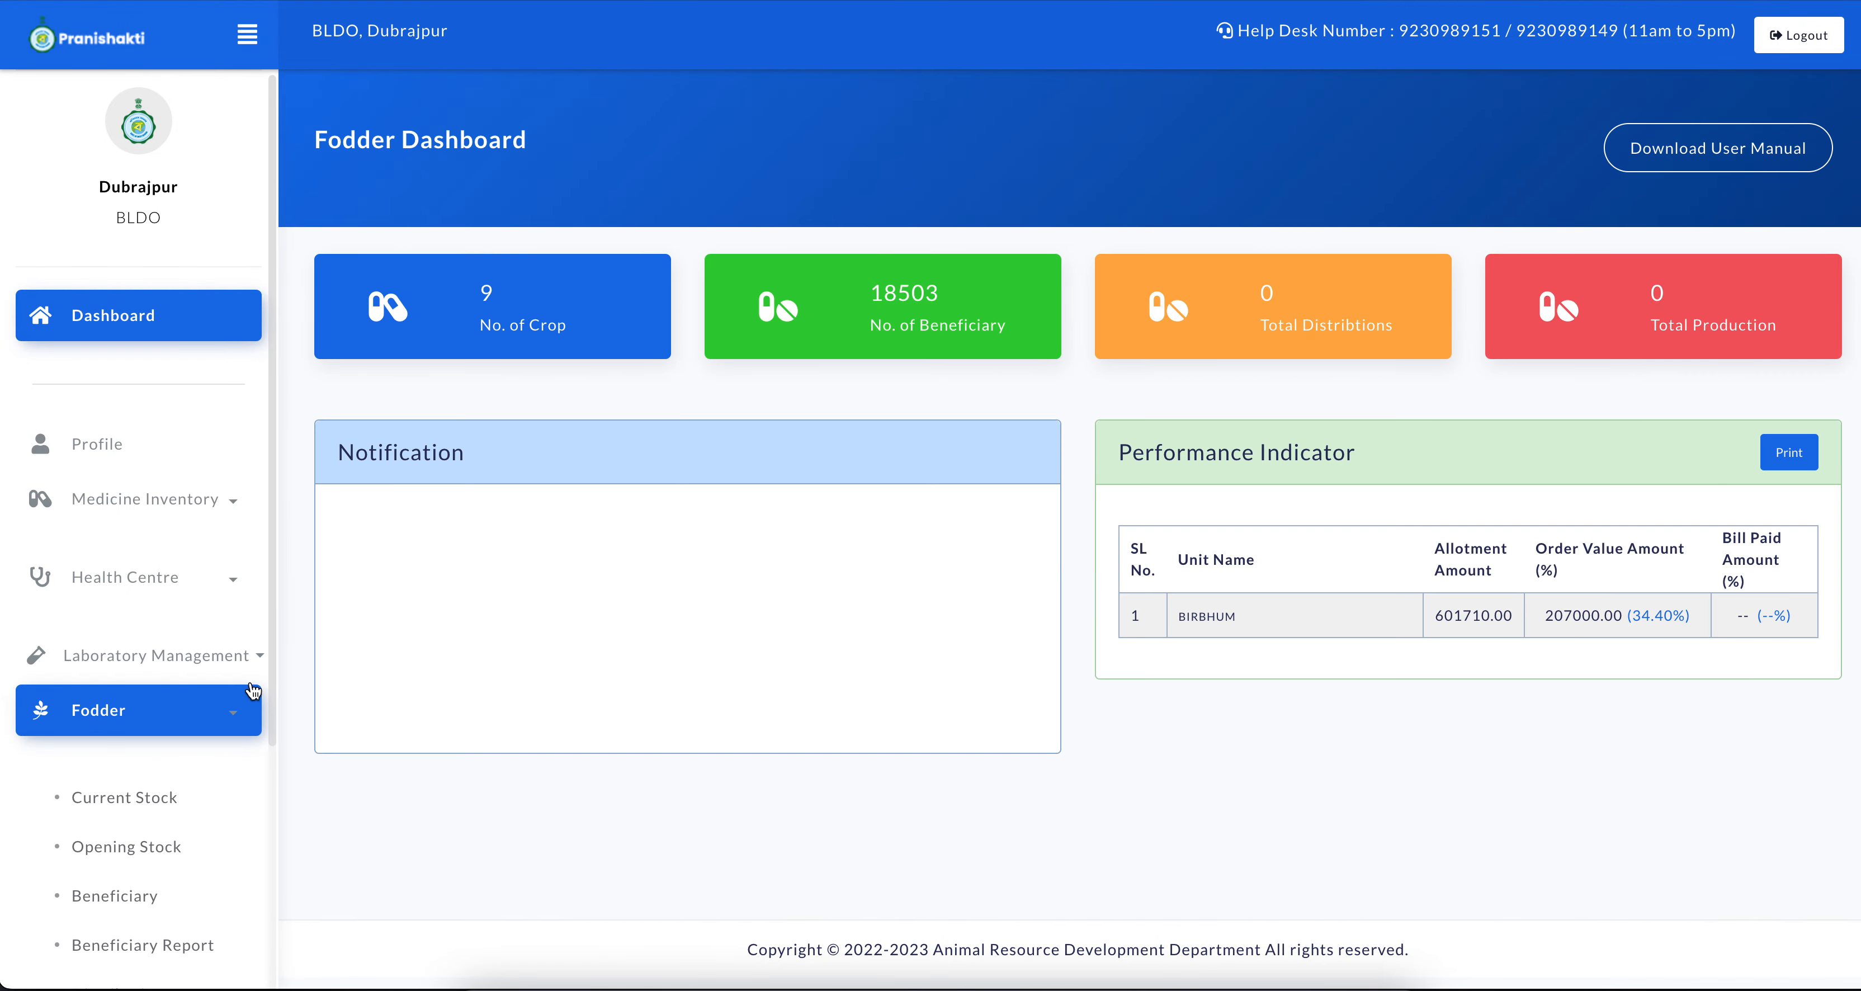
scroll(162, 578, "down", 3)
left_click(162, 578)
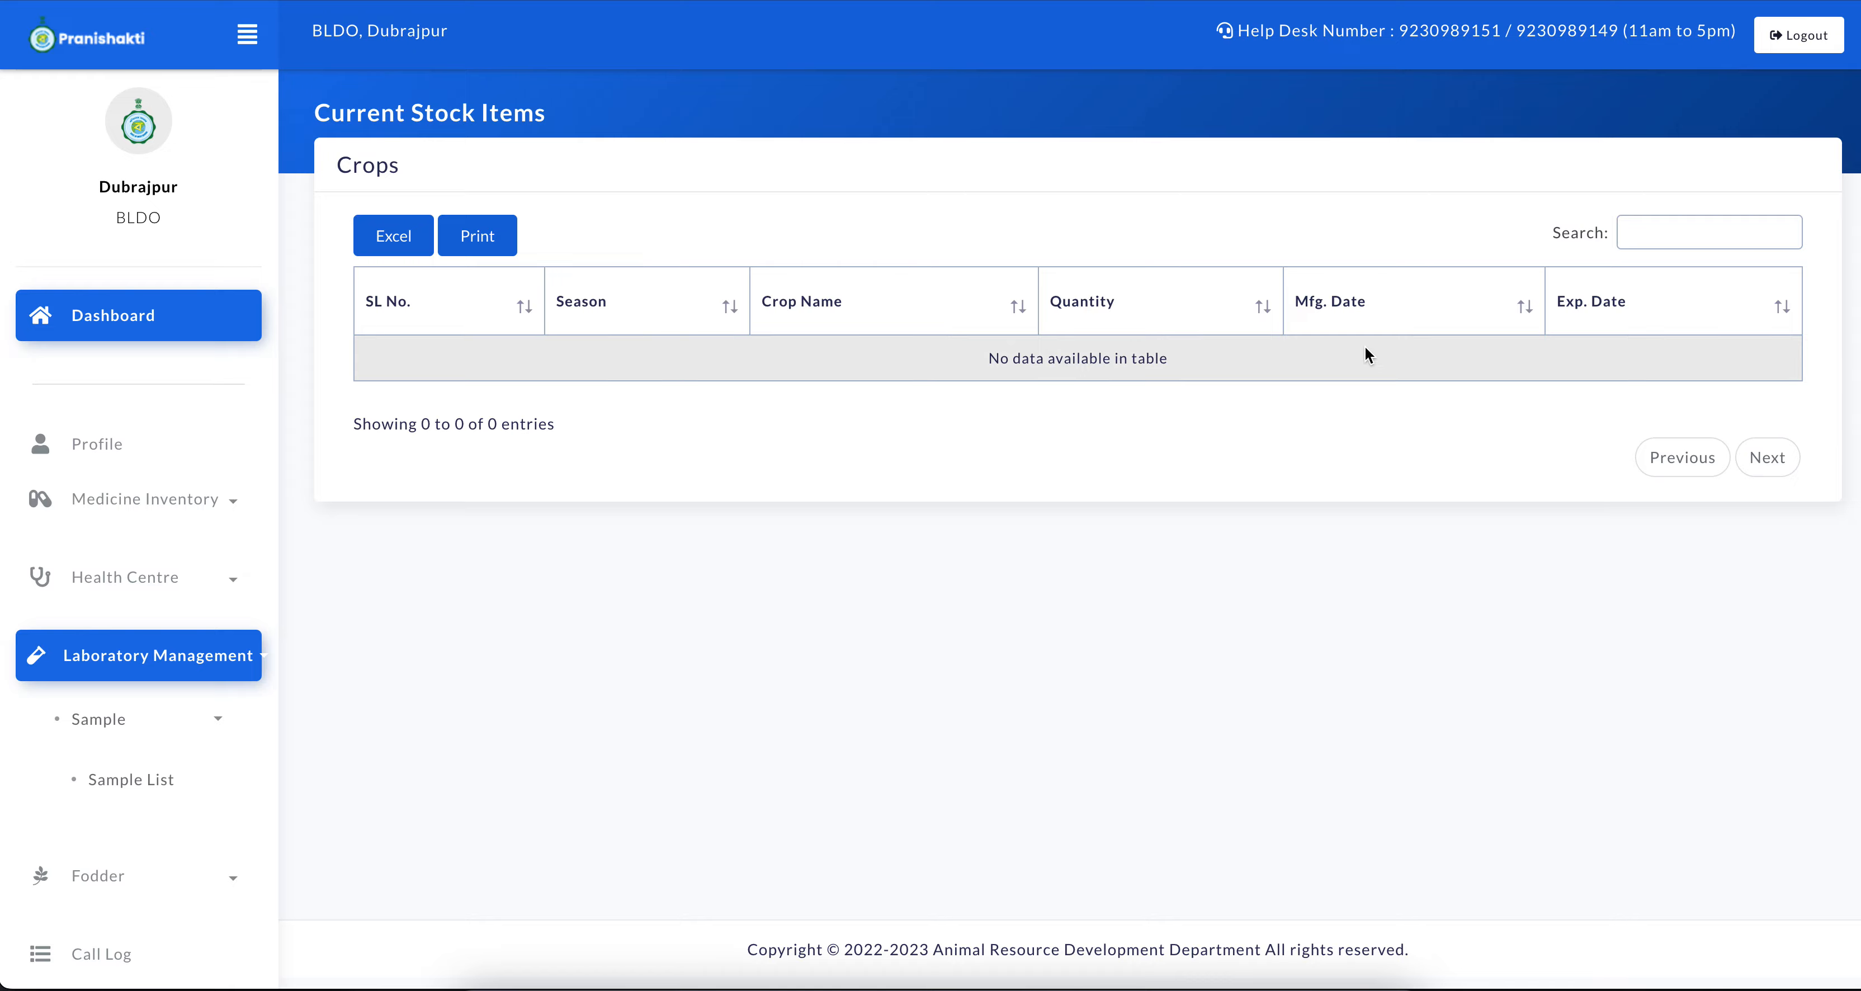
Switch to the Birbhum Deputy Director's window and save the sub allotment of 1000 kg Fodder Maize to BLDO - DUBRAJPUR
key("ctrl+Up")
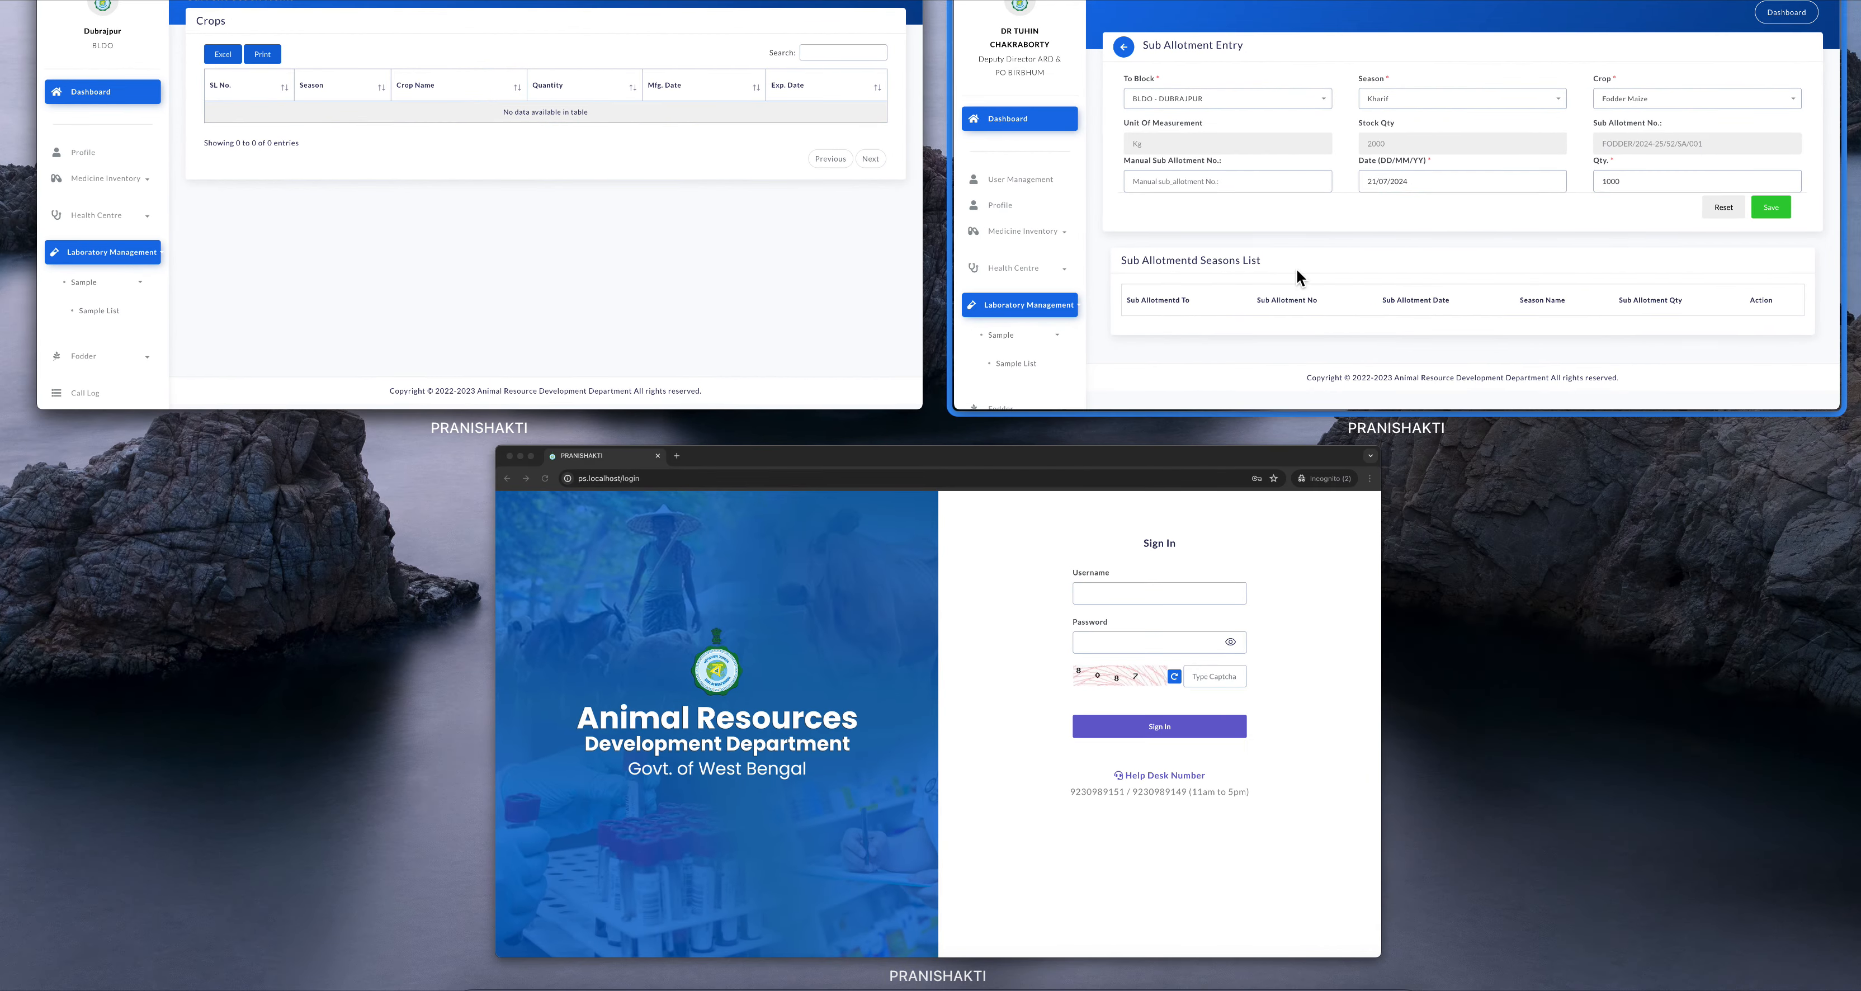
left_click(1297, 271)
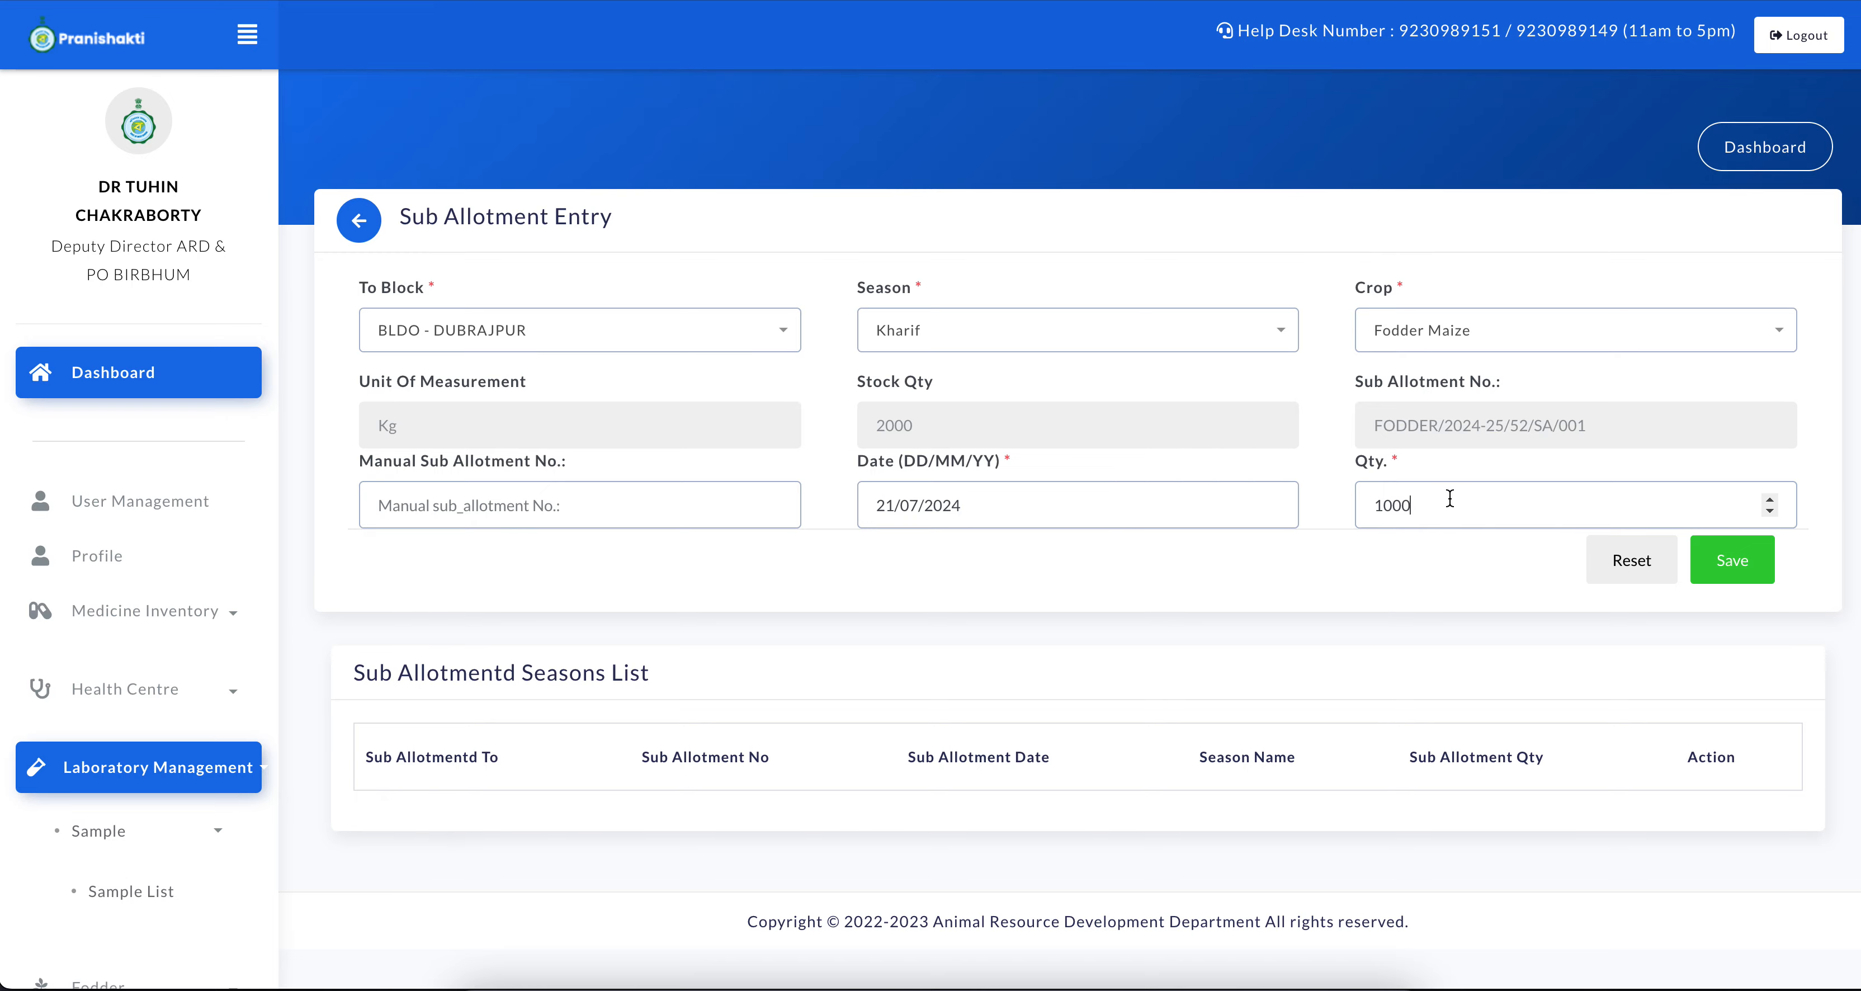
left_click(1735, 571)
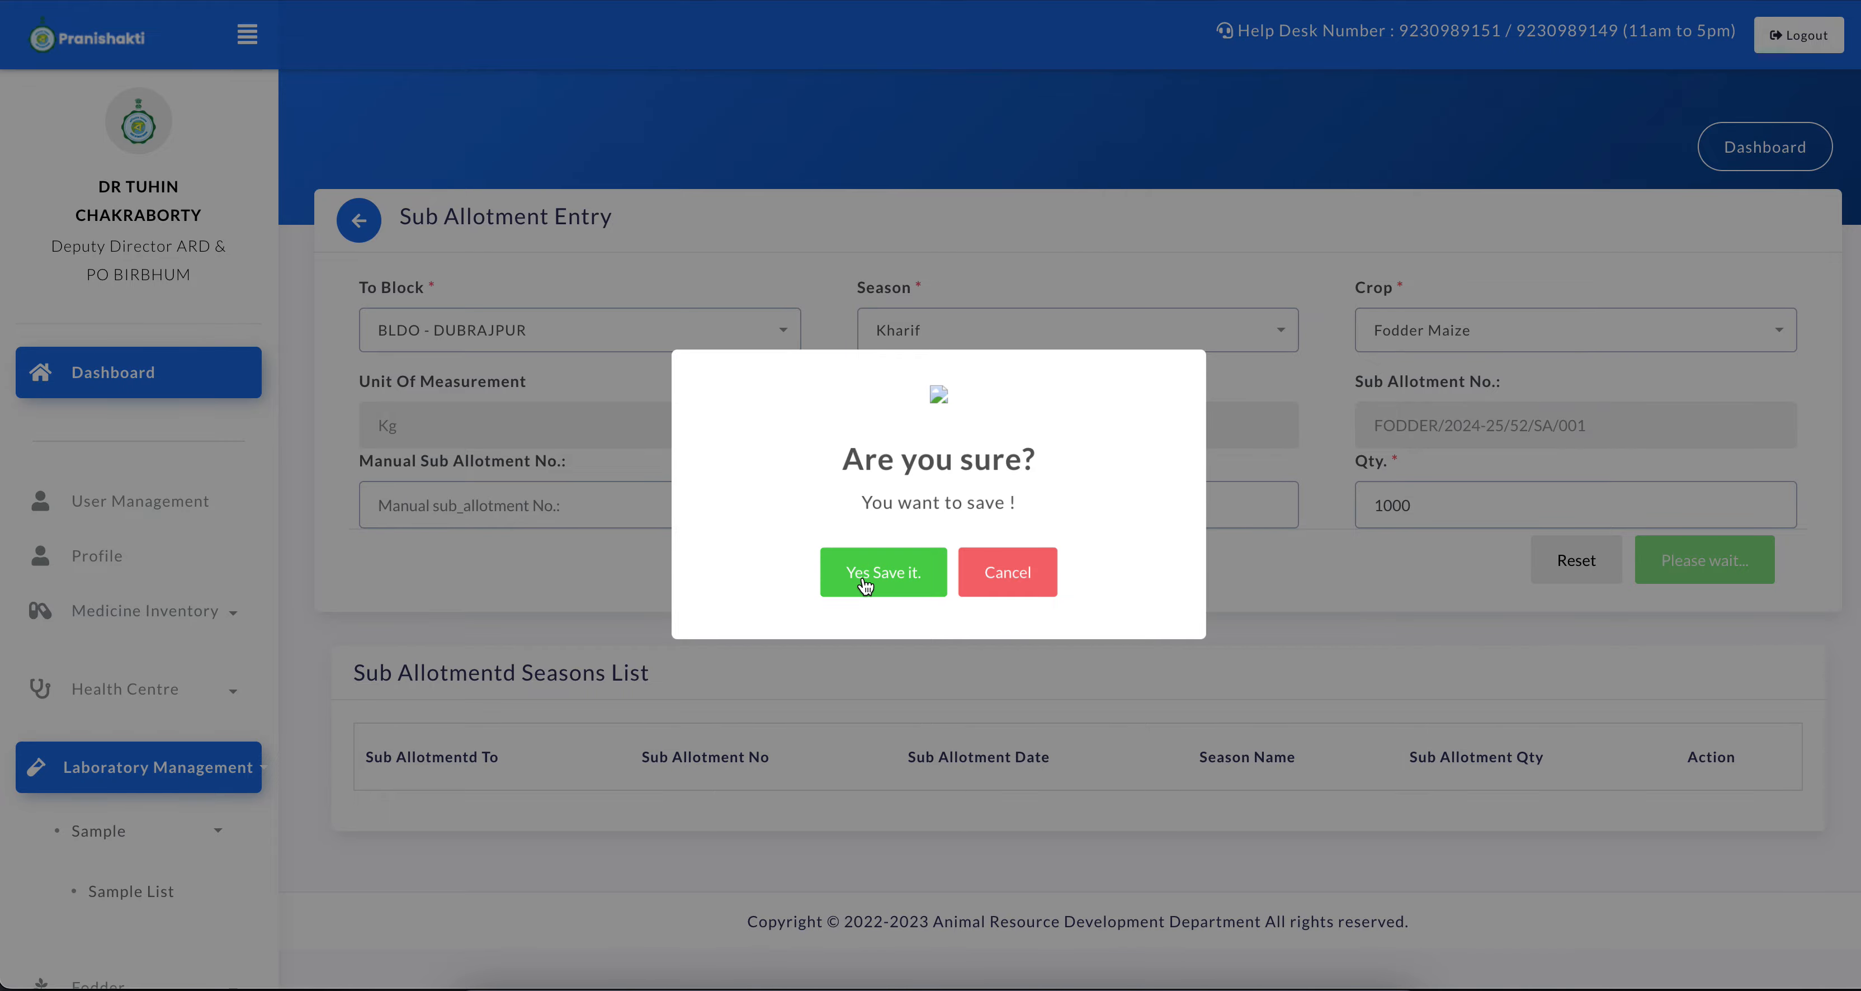
left_click(891, 575)
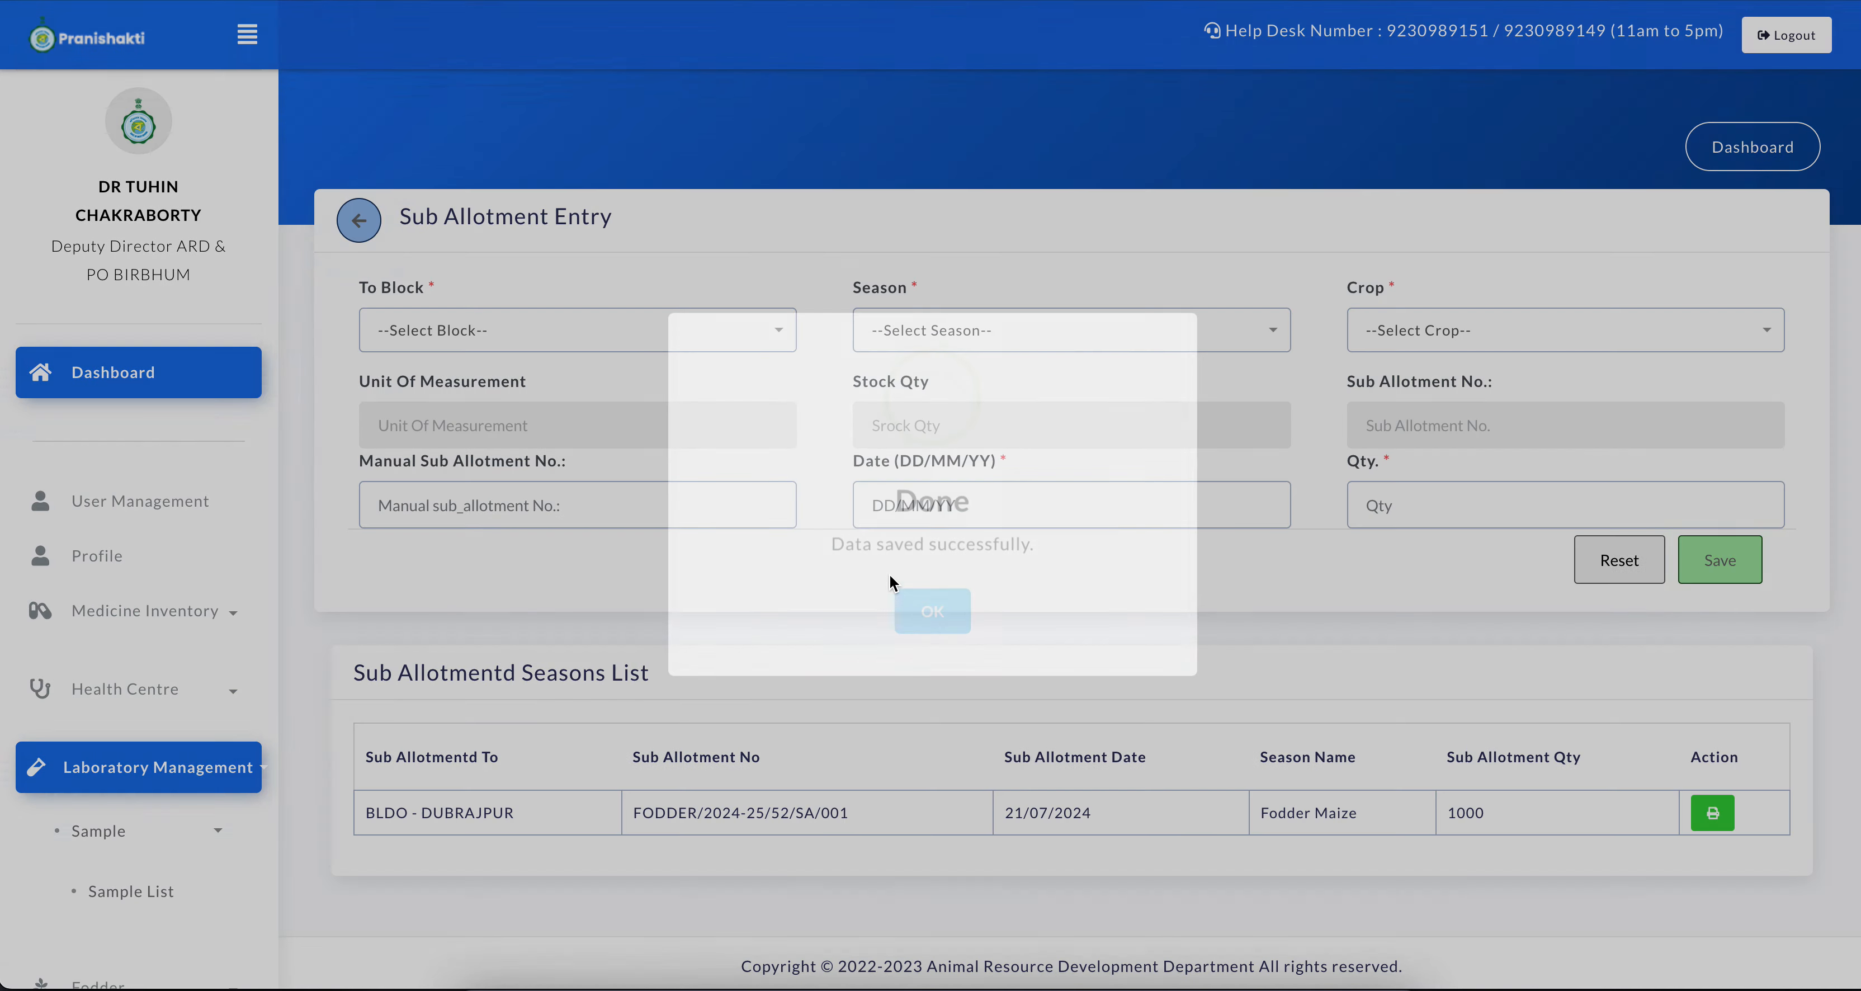
Examine the Dubrajpur entry in the sub allotment list, including its allotment number, date, crop and quantity
scroll(991, 675, "down", 1)
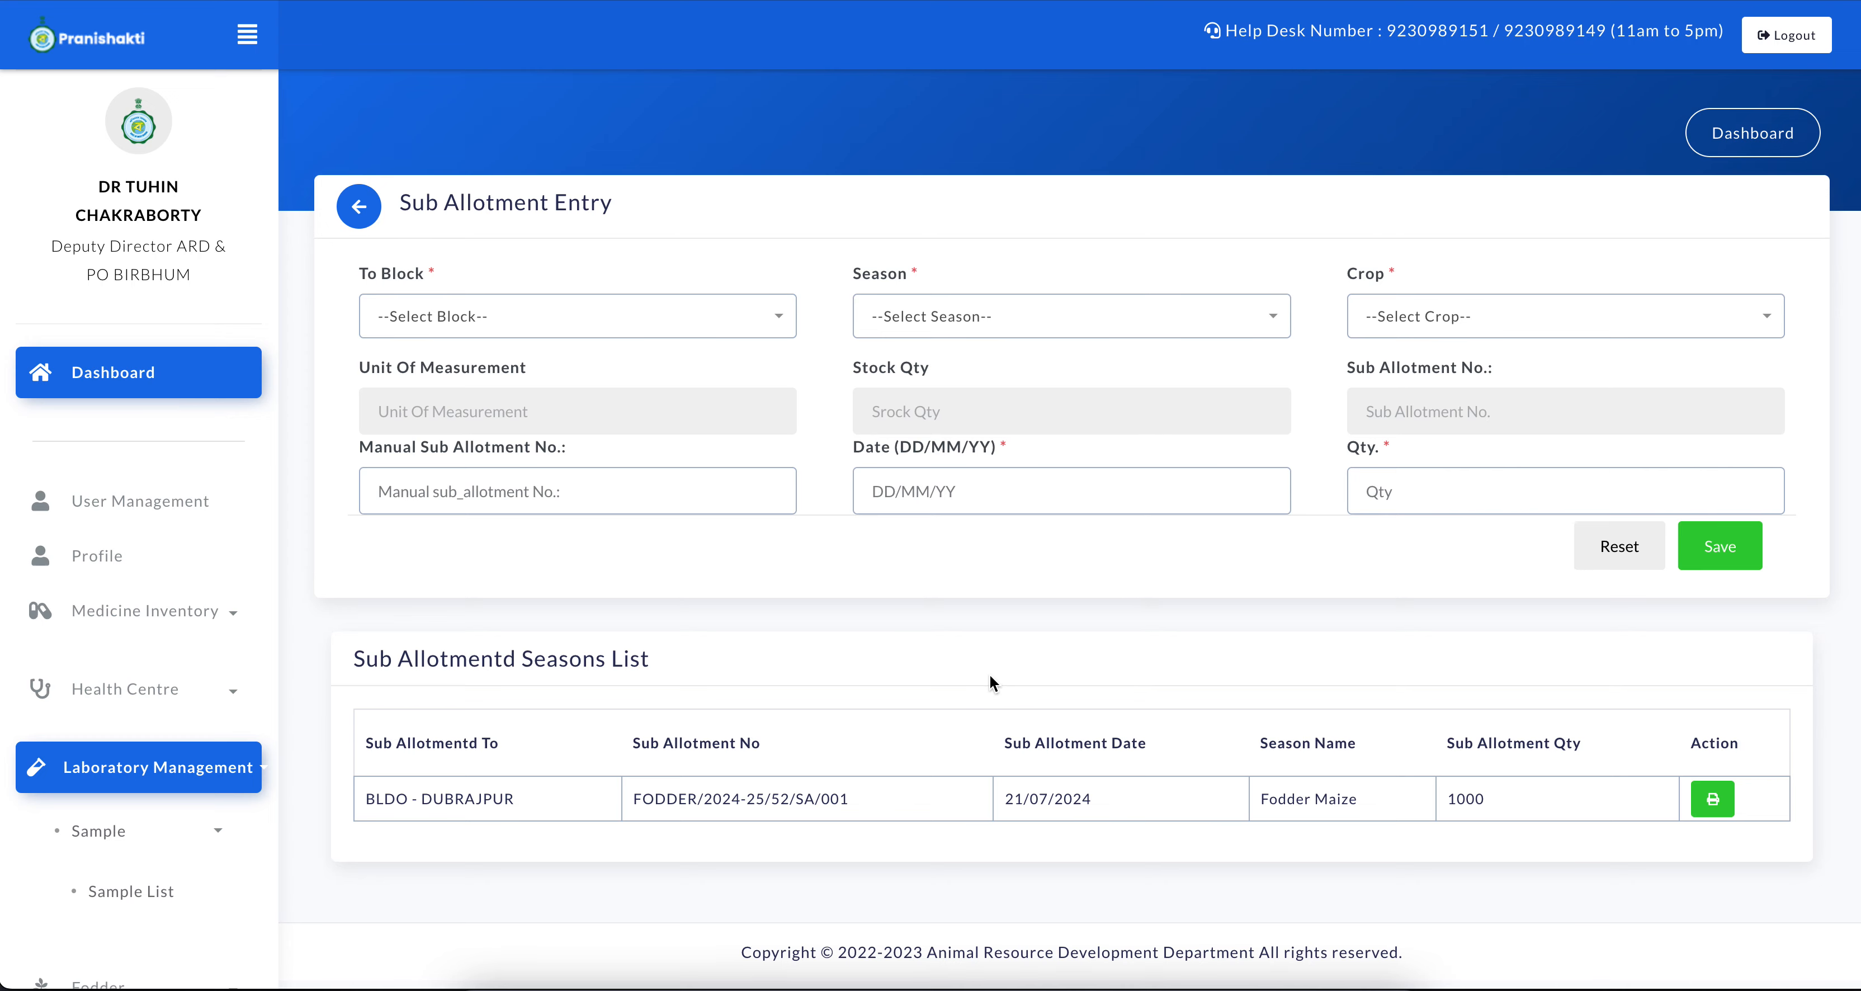
left_click_drag(373, 818, 972, 813)
left_click(731, 786)
left_click(1023, 803)
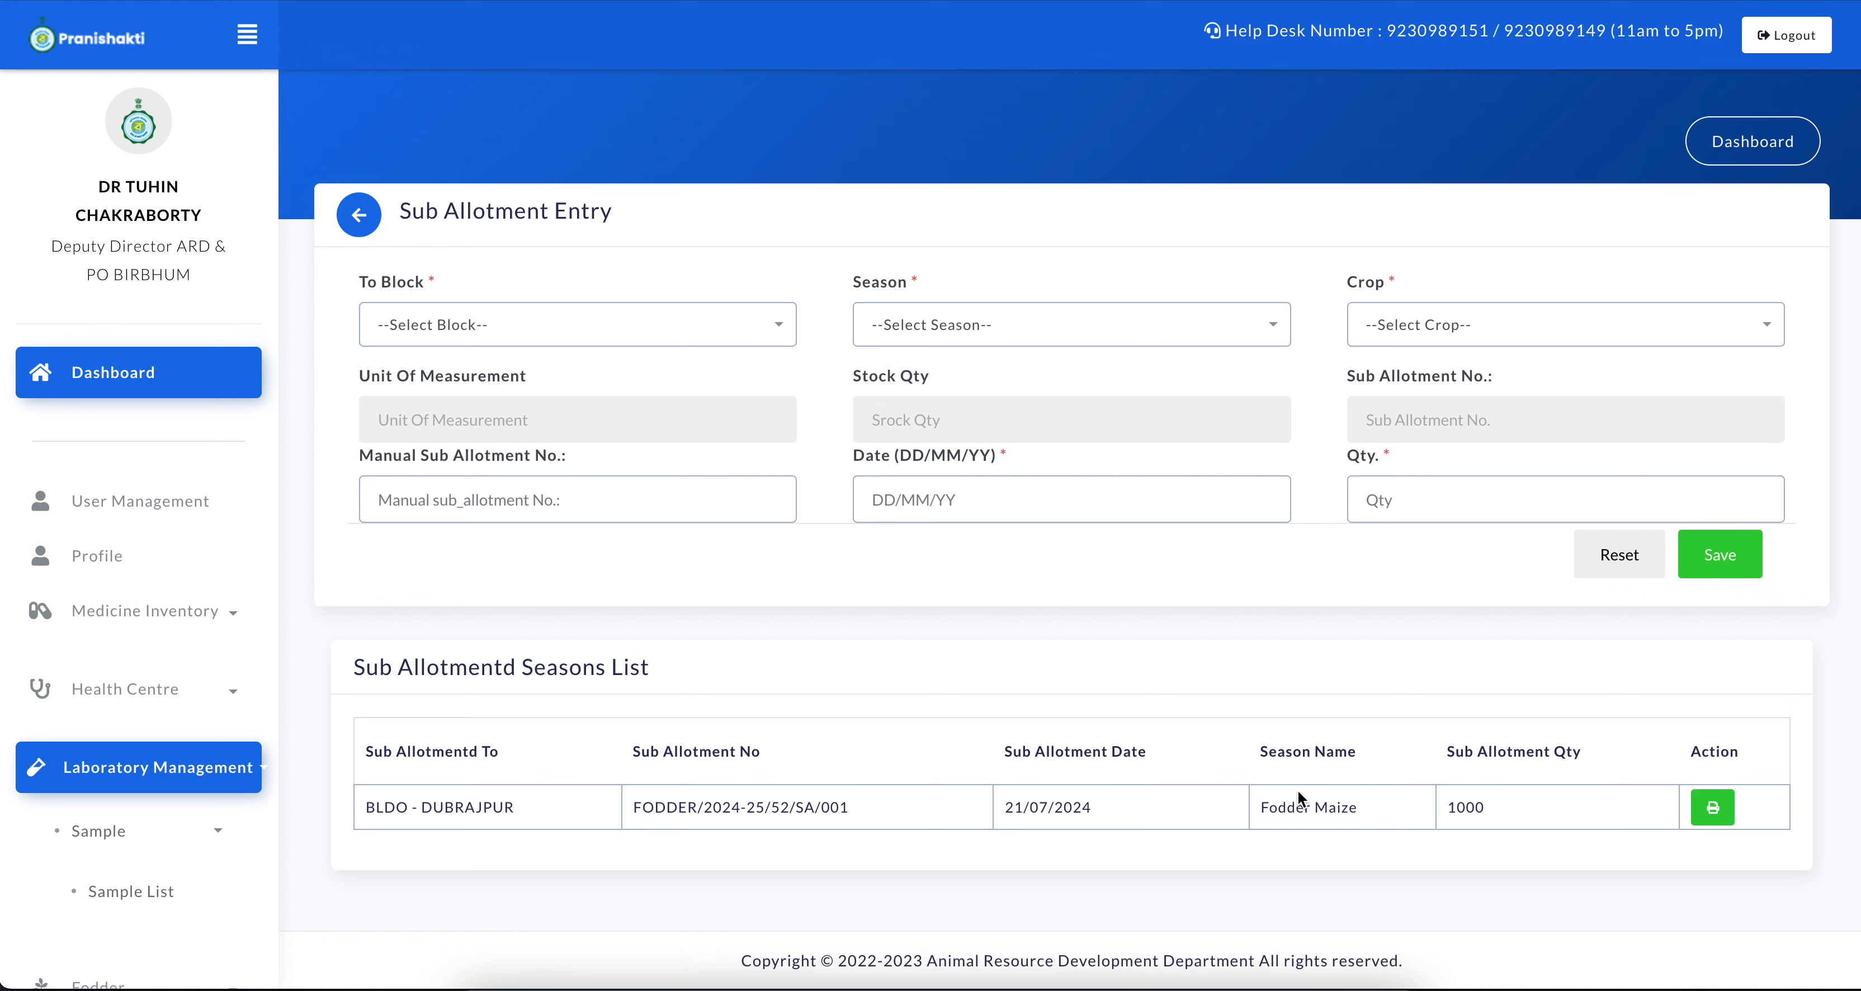
left_click_drag(1285, 805, 1461, 806)
left_click(1465, 803)
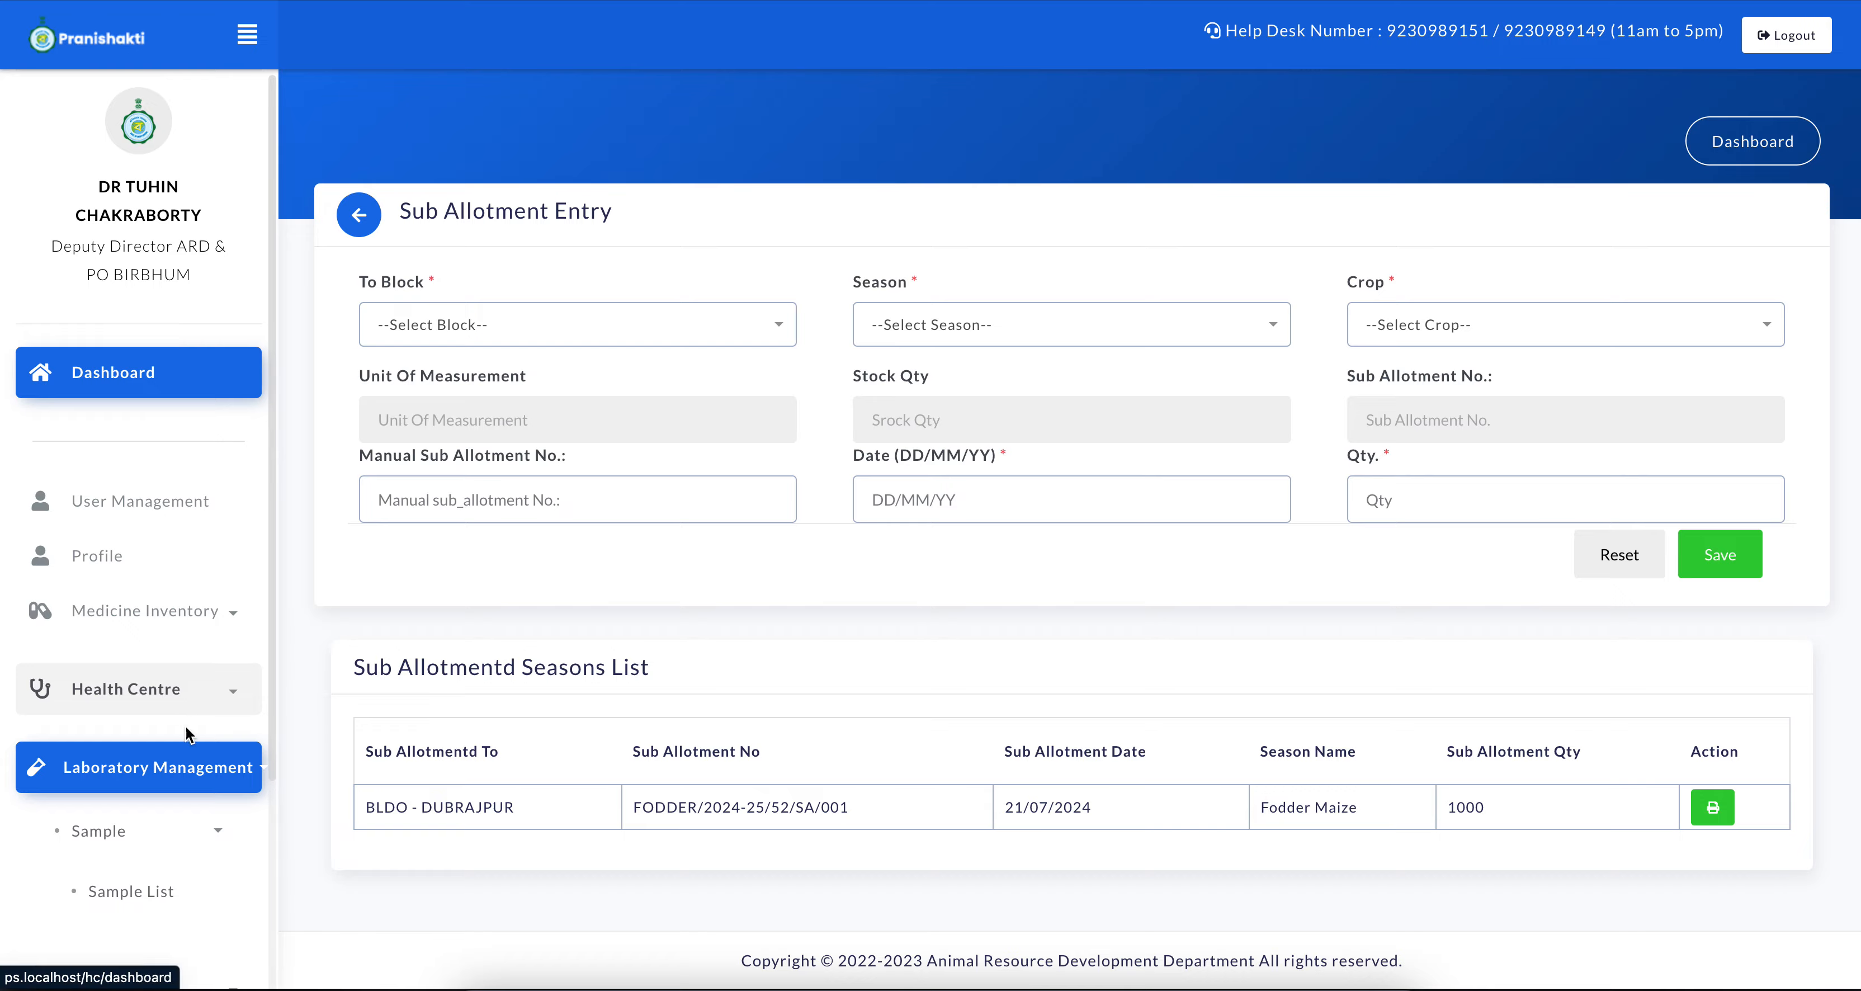
Switch to the Dubrajpur block account, reload its current fodder stock and check the crop name and quantity
scroll(186, 726, "down", 4)
key("ctrl+Up")
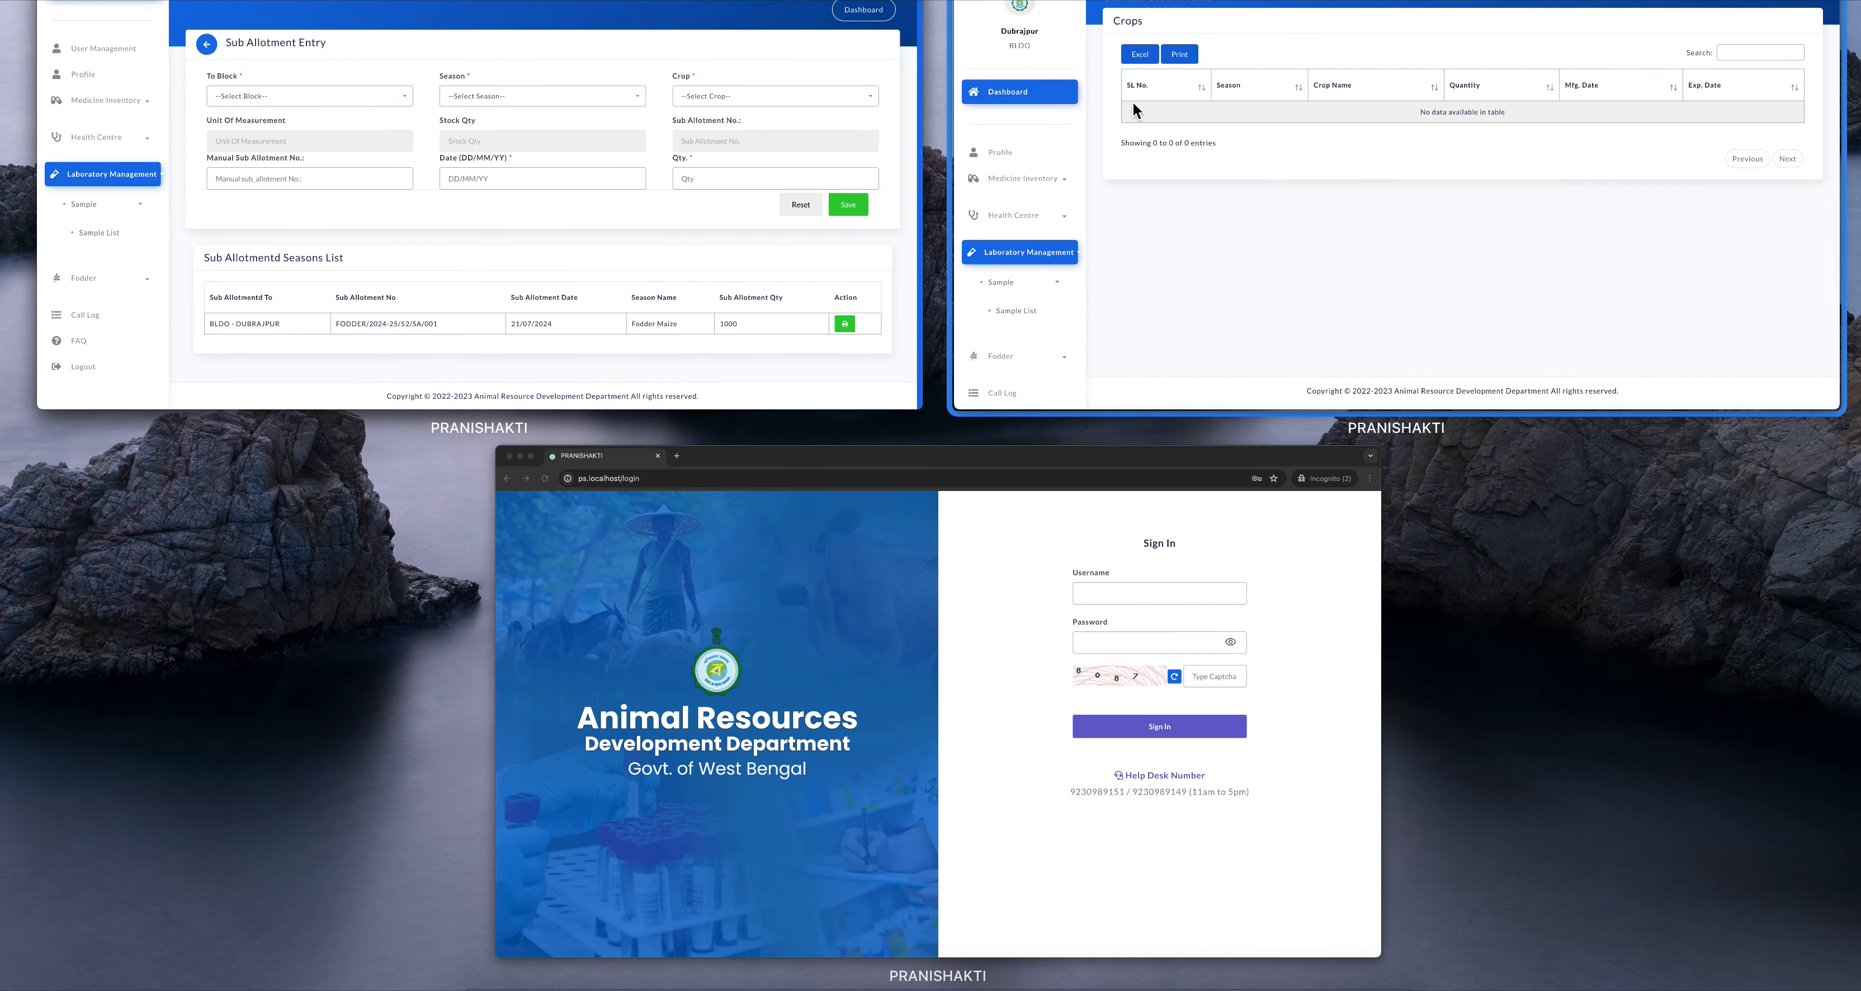
left_click(1291, 287)
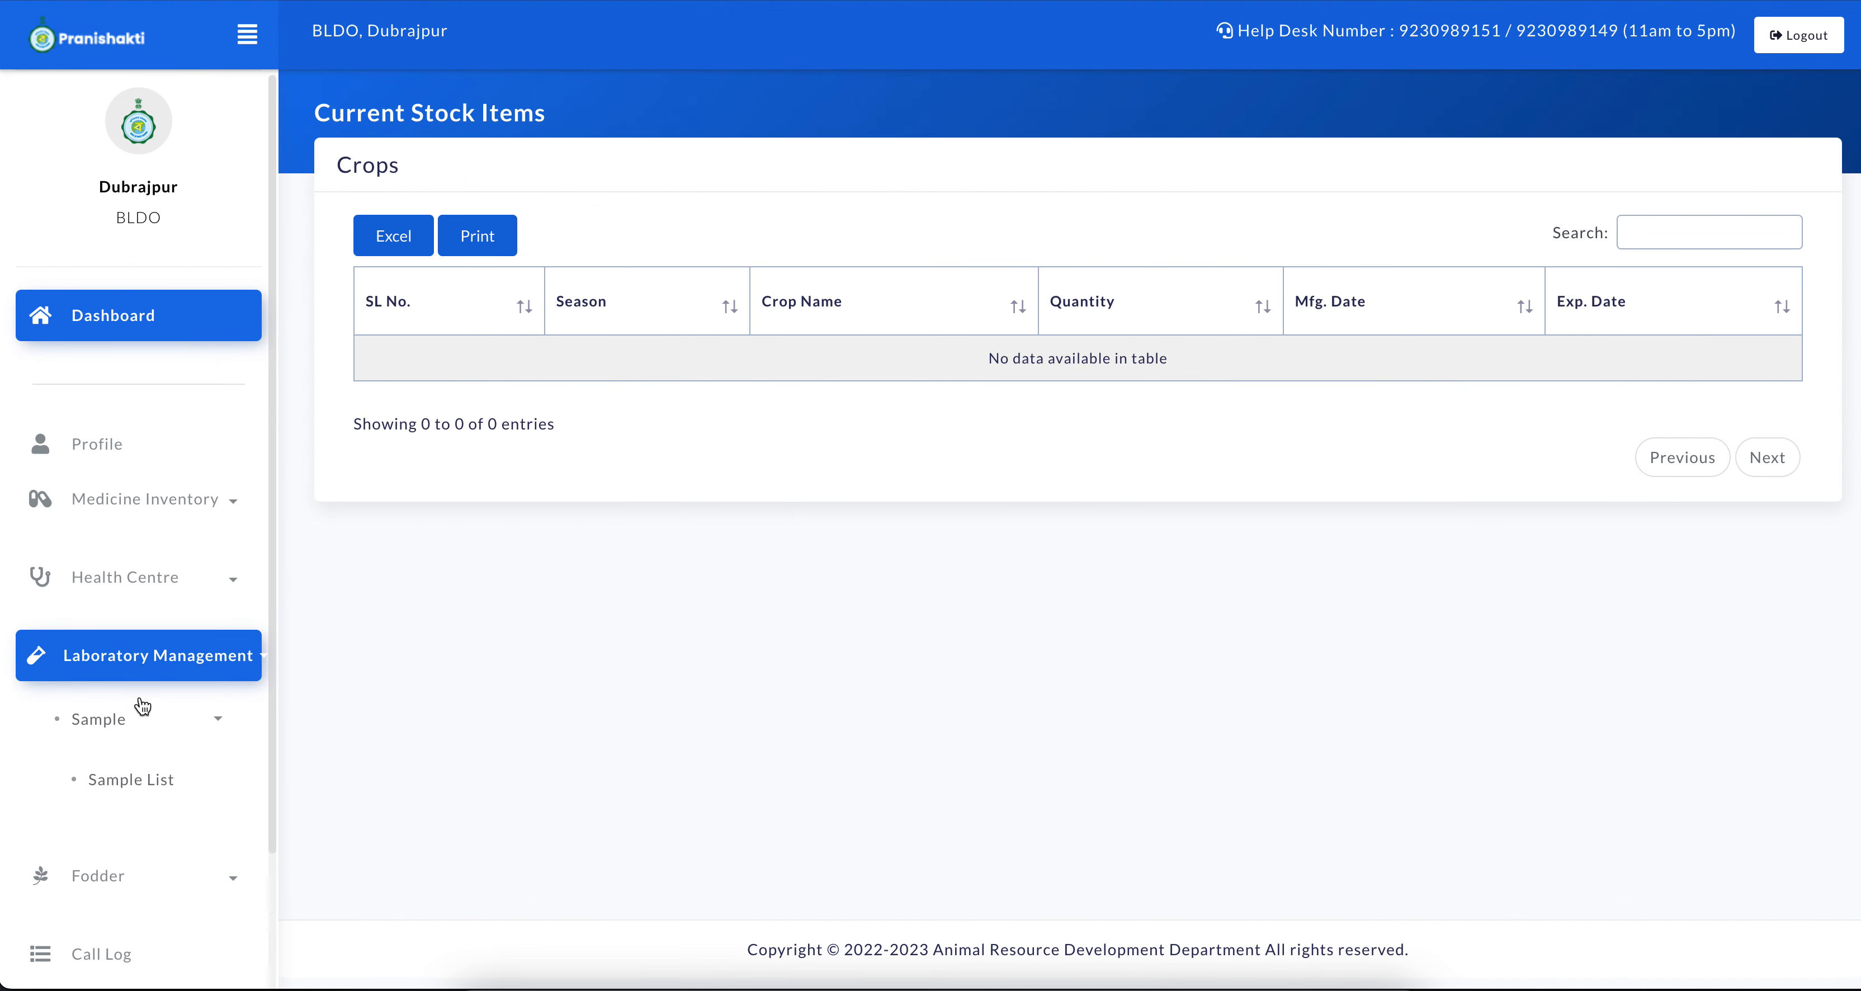
scroll(174, 656, "down", 3)
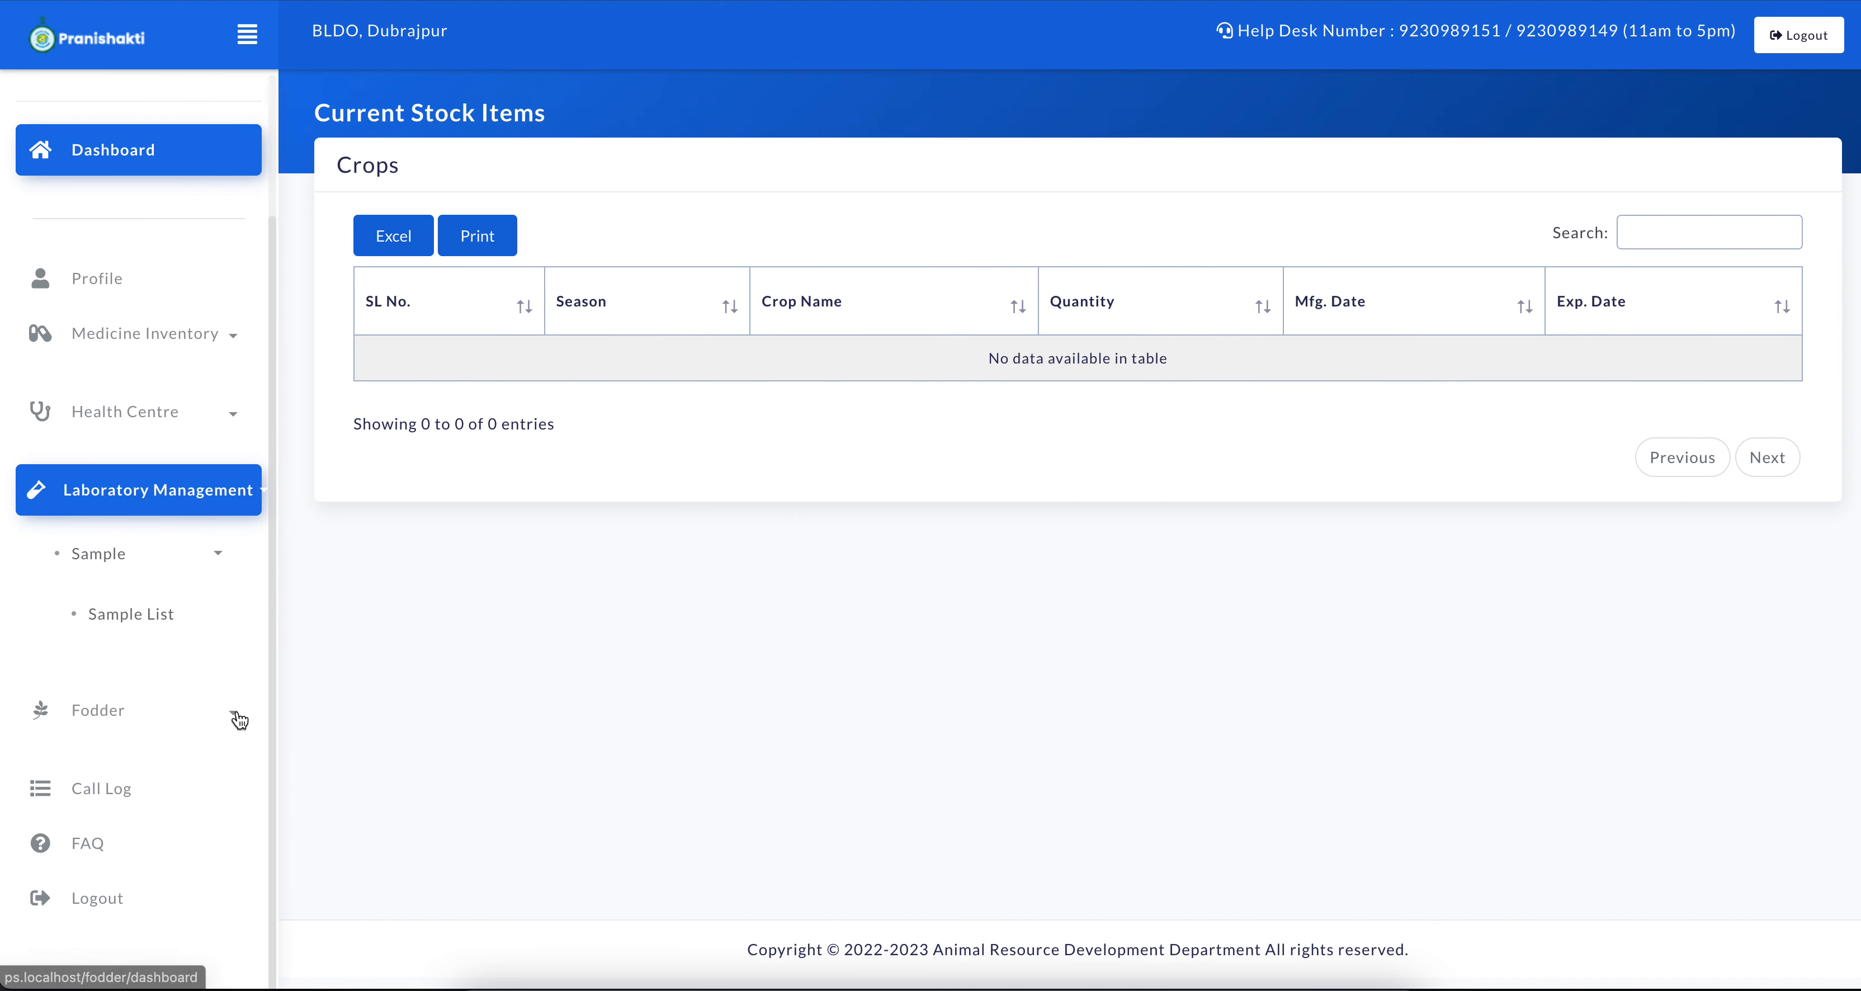
left_click(238, 722)
left_click(145, 818)
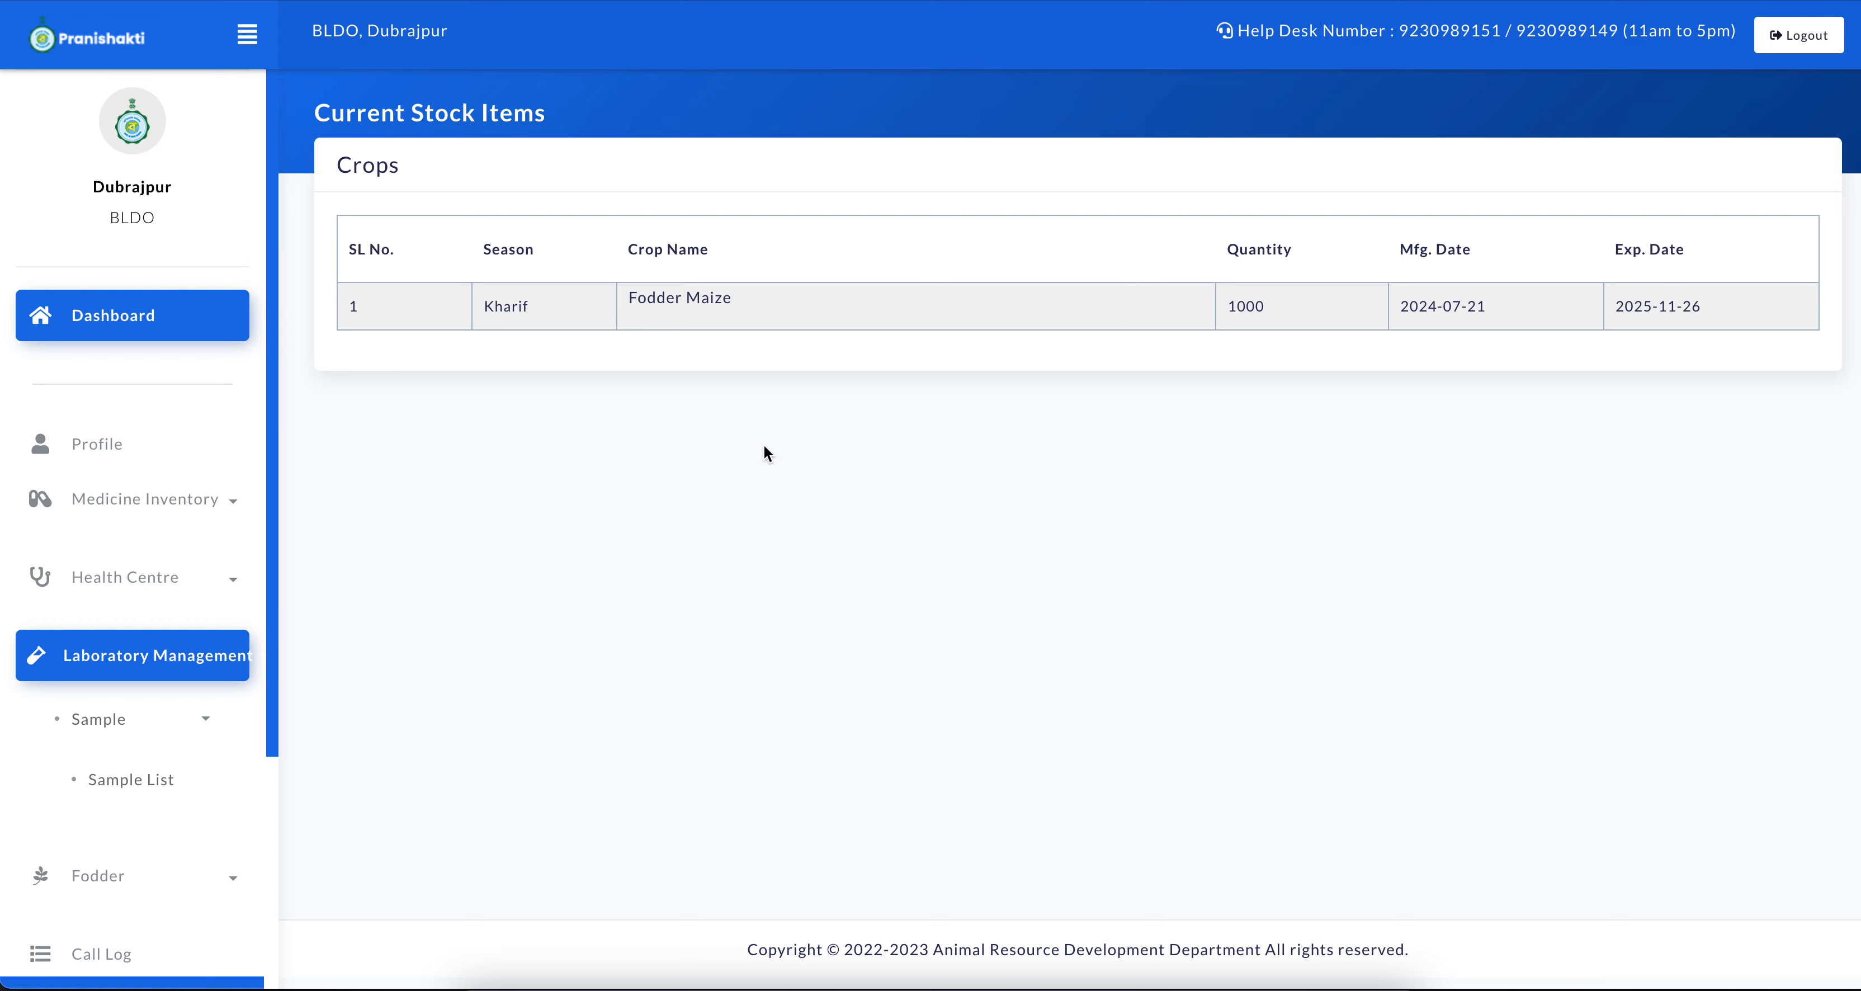
left_click_drag(651, 350, 840, 354)
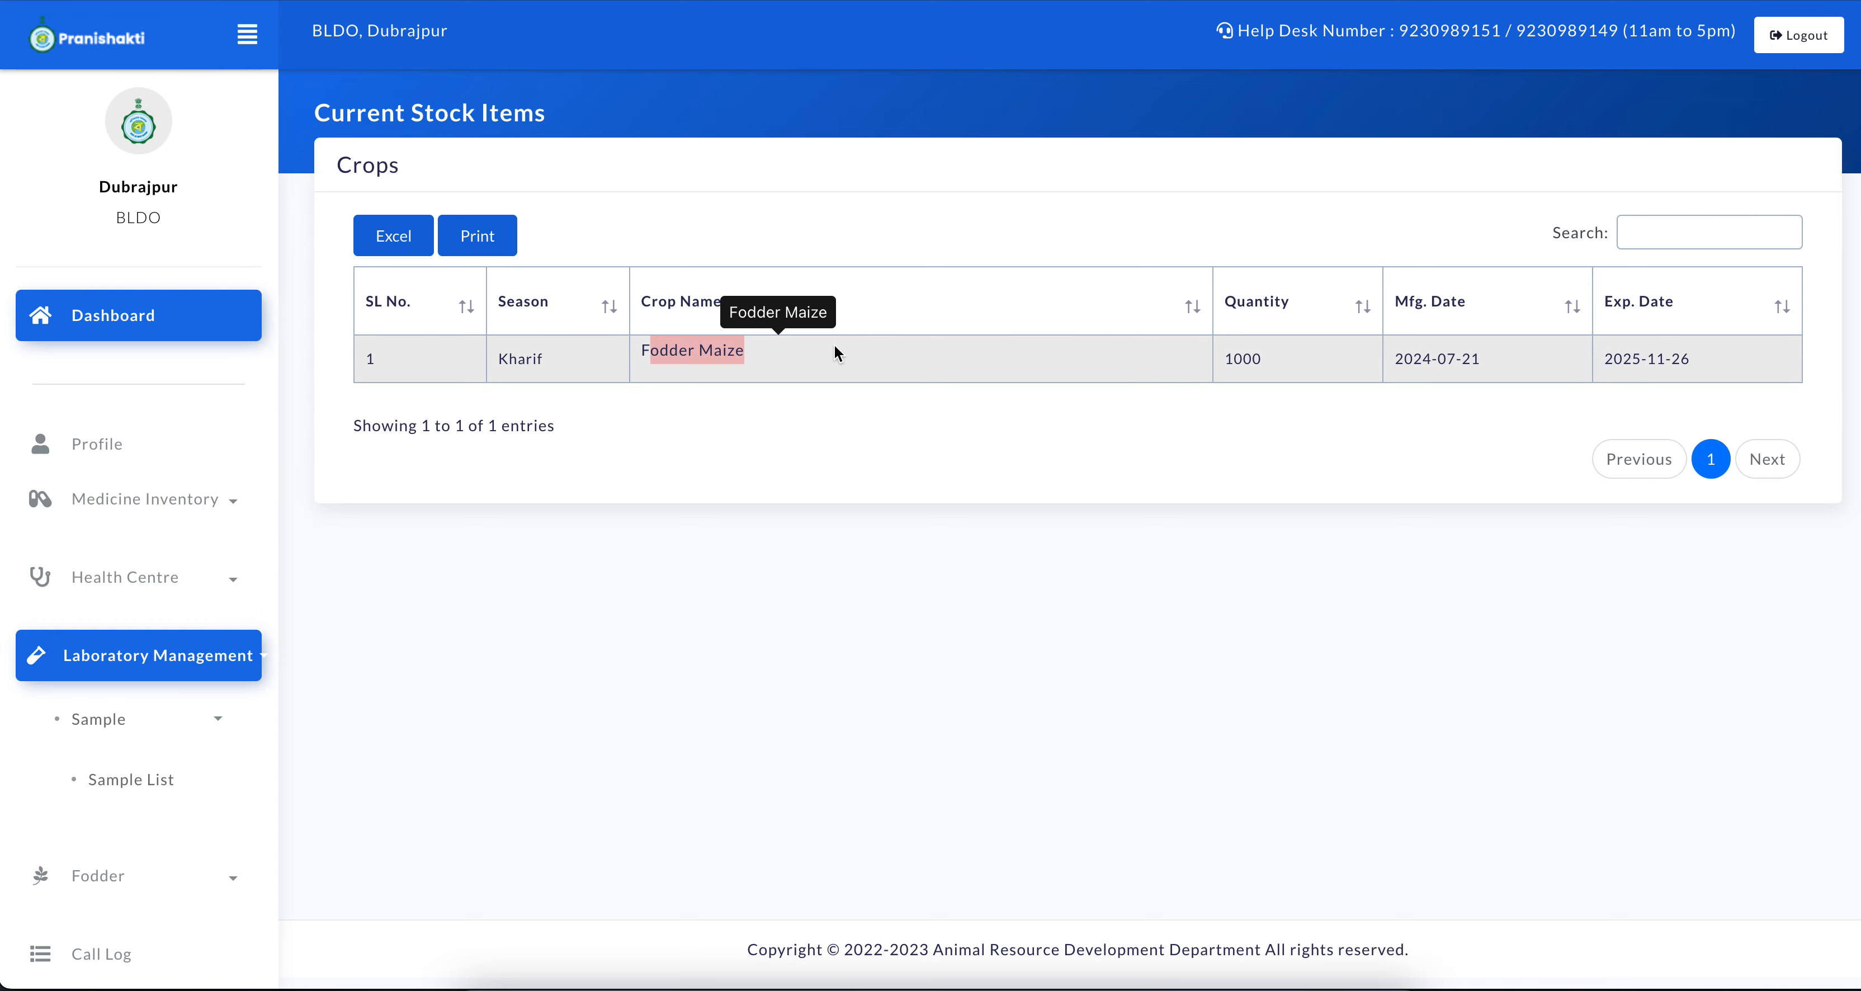
double_click(1265, 361)
left_click(1257, 377)
double_click(1257, 379)
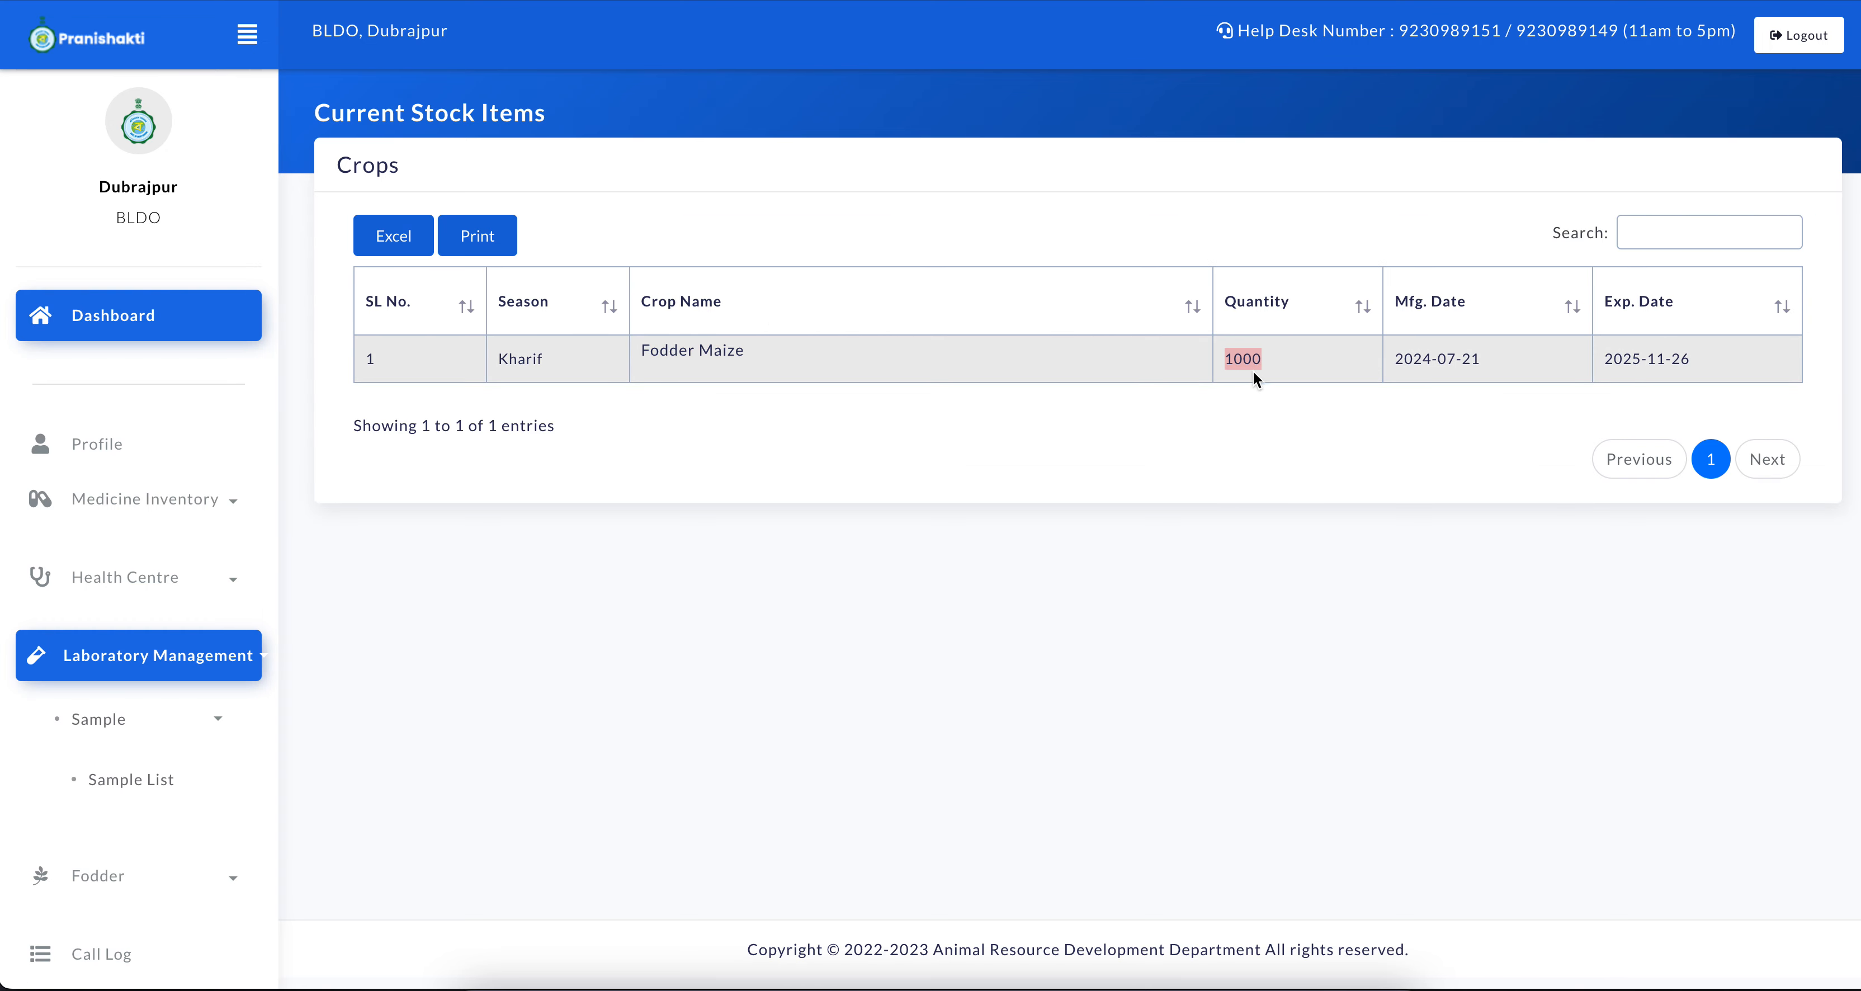
left_click(1015, 520)
Return to the Deputy Director's window and open the Indent to Fodder Farm form in the Fodder module
key("ctrl+Up")
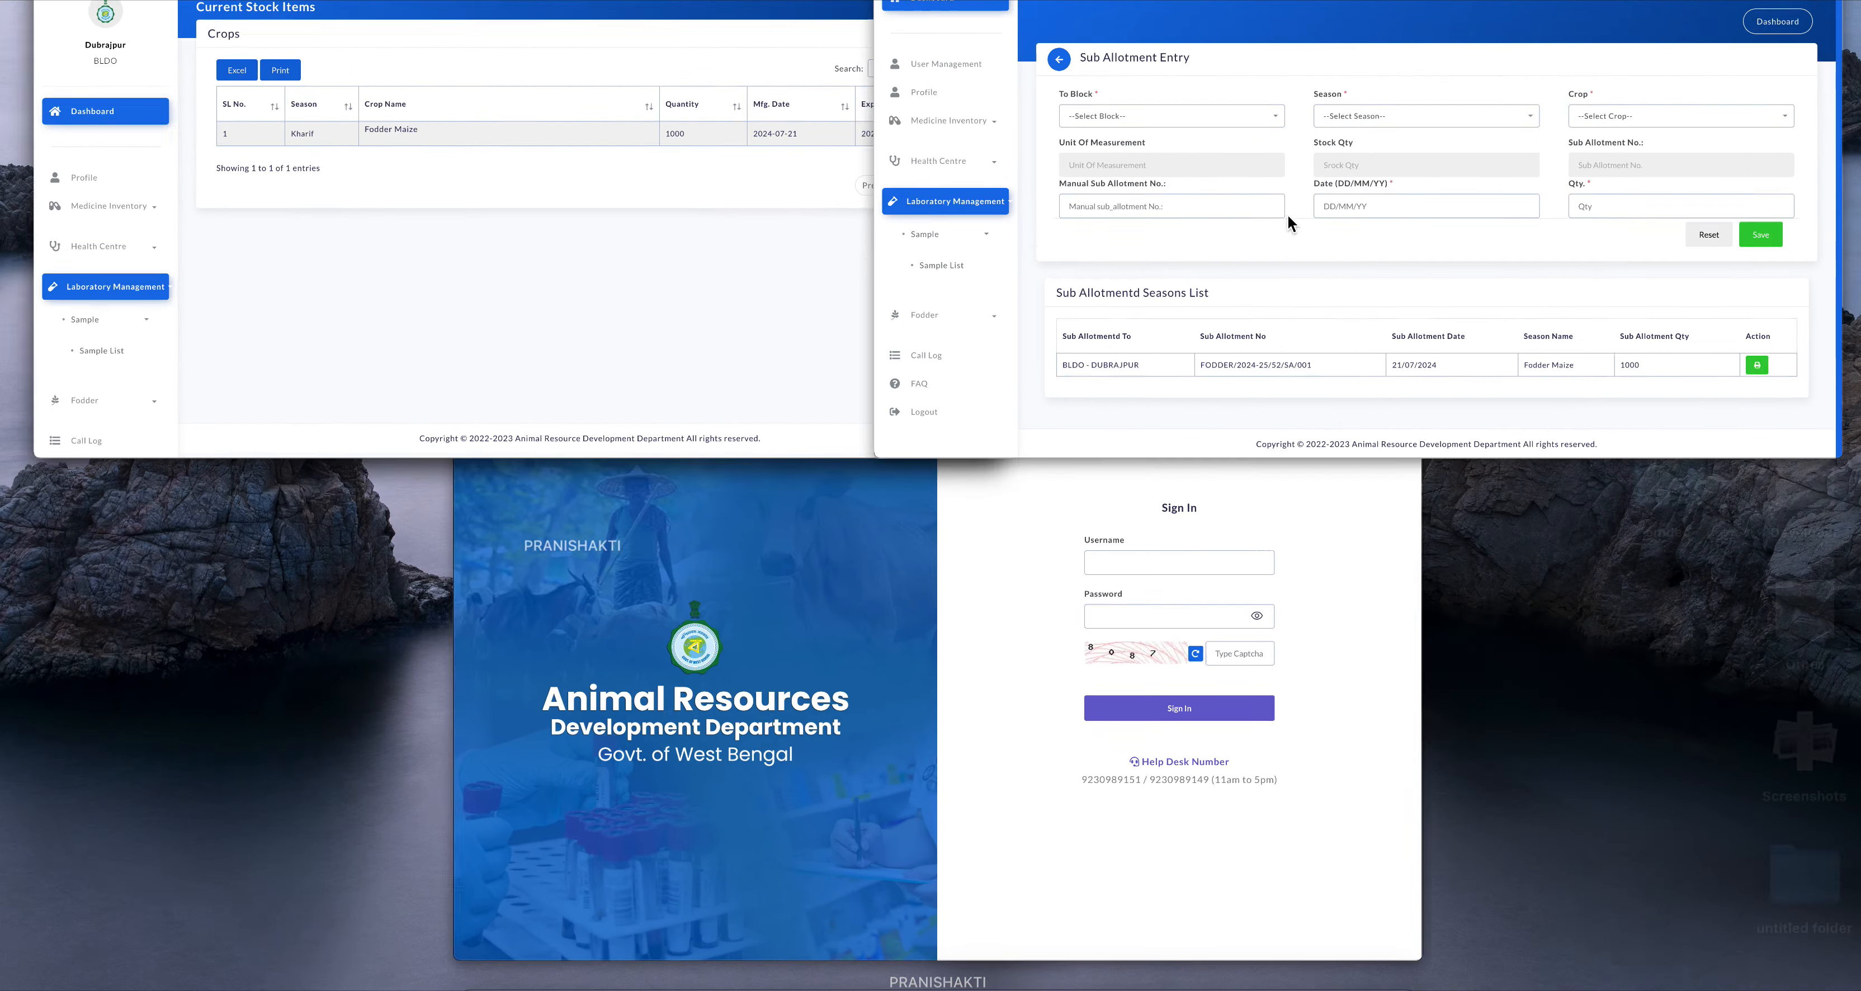
left_click(1288, 217)
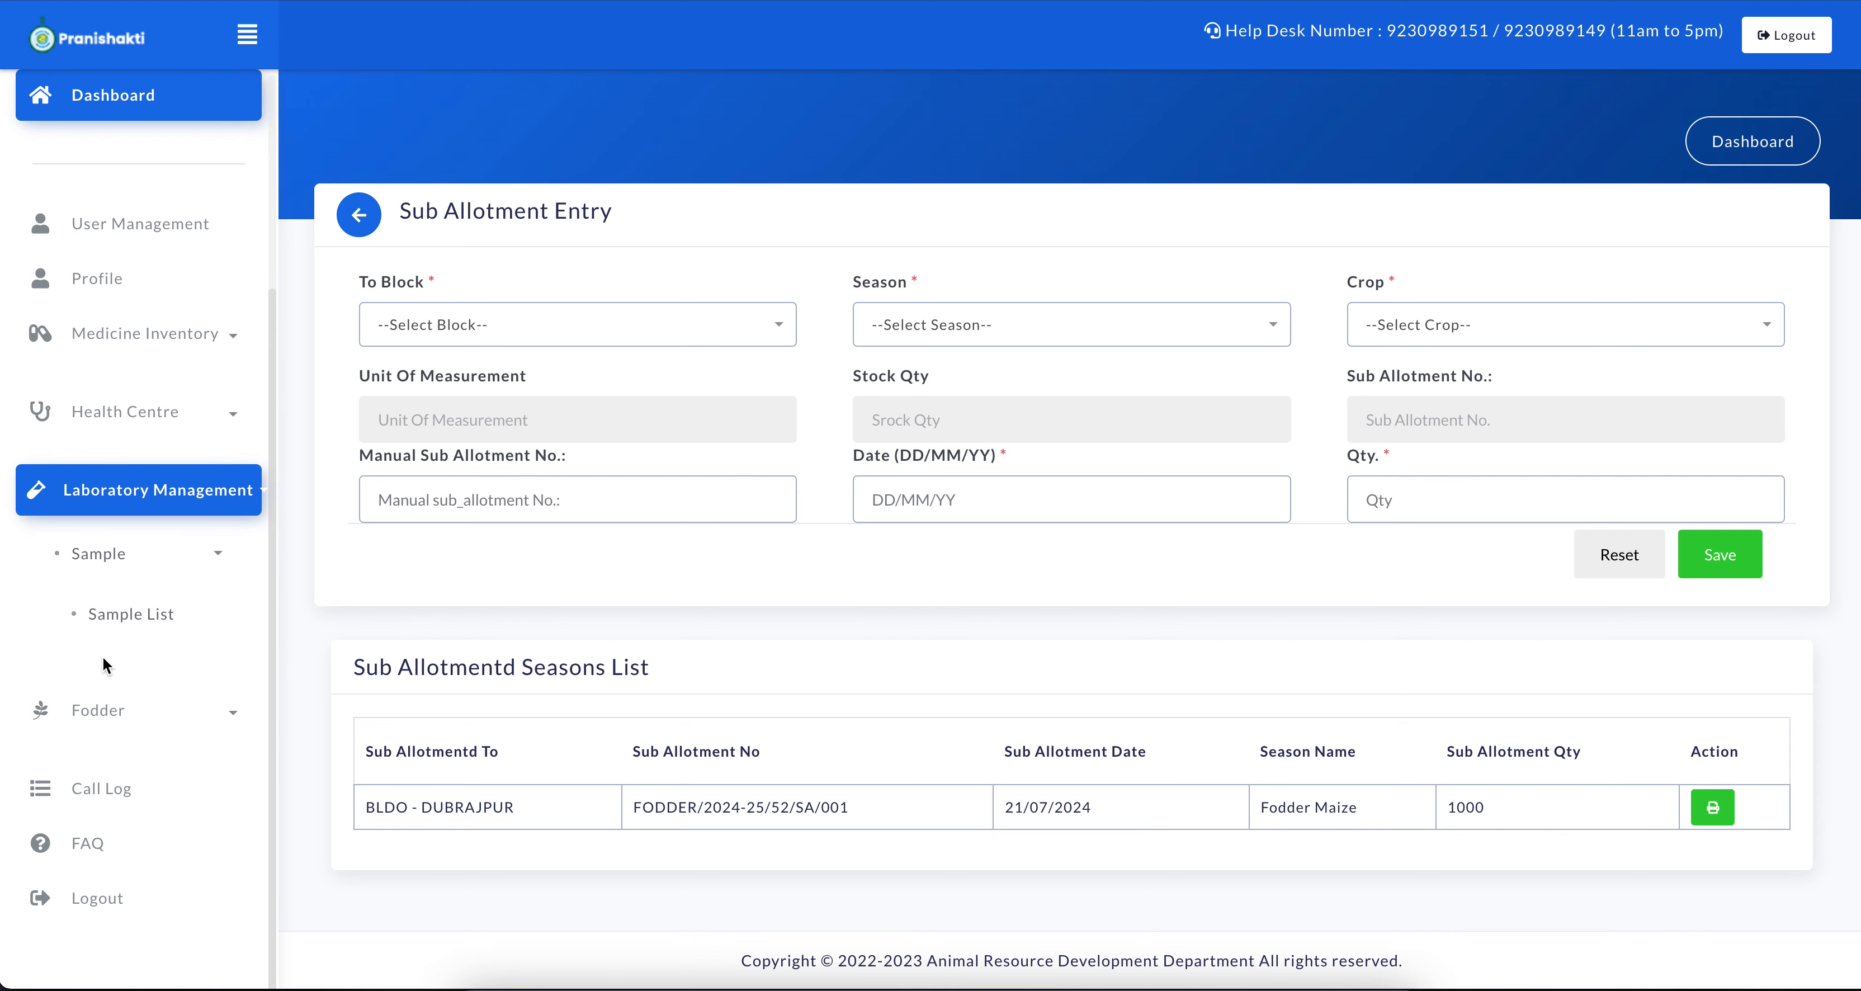
left_click(229, 715)
scroll(216, 614, "down", 4)
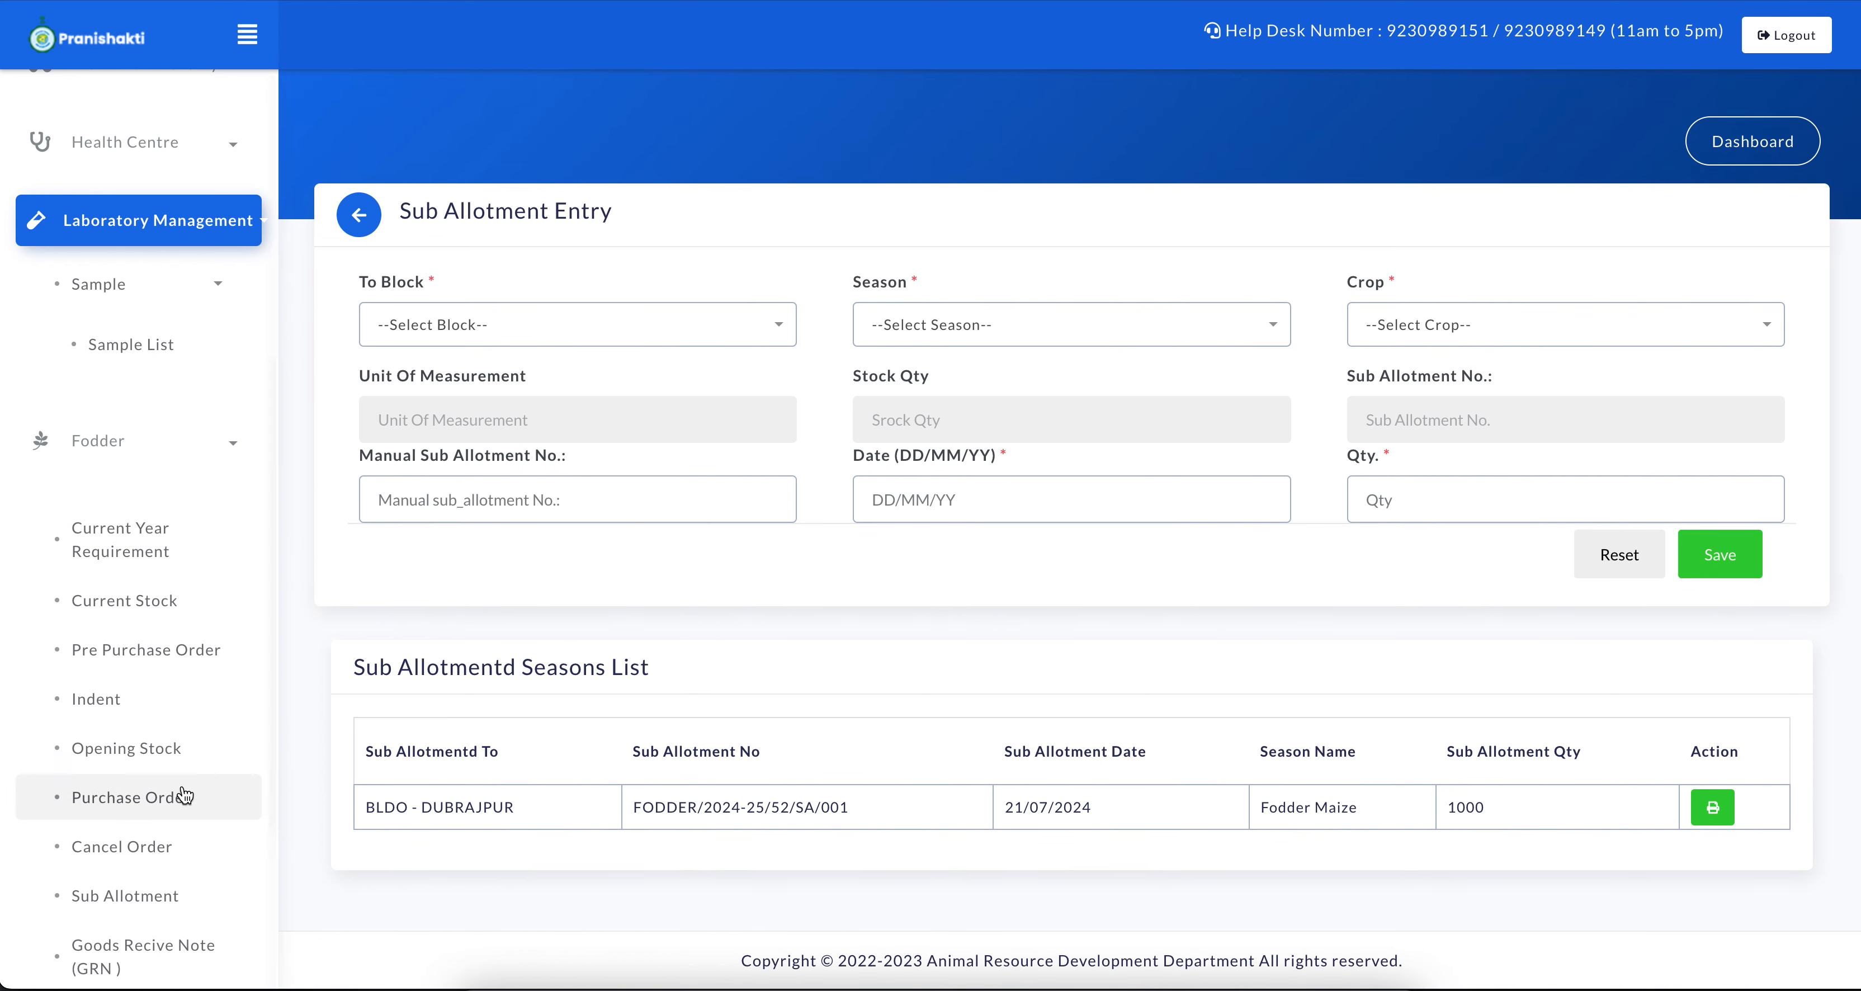
scroll(111, 716, "down", 4)
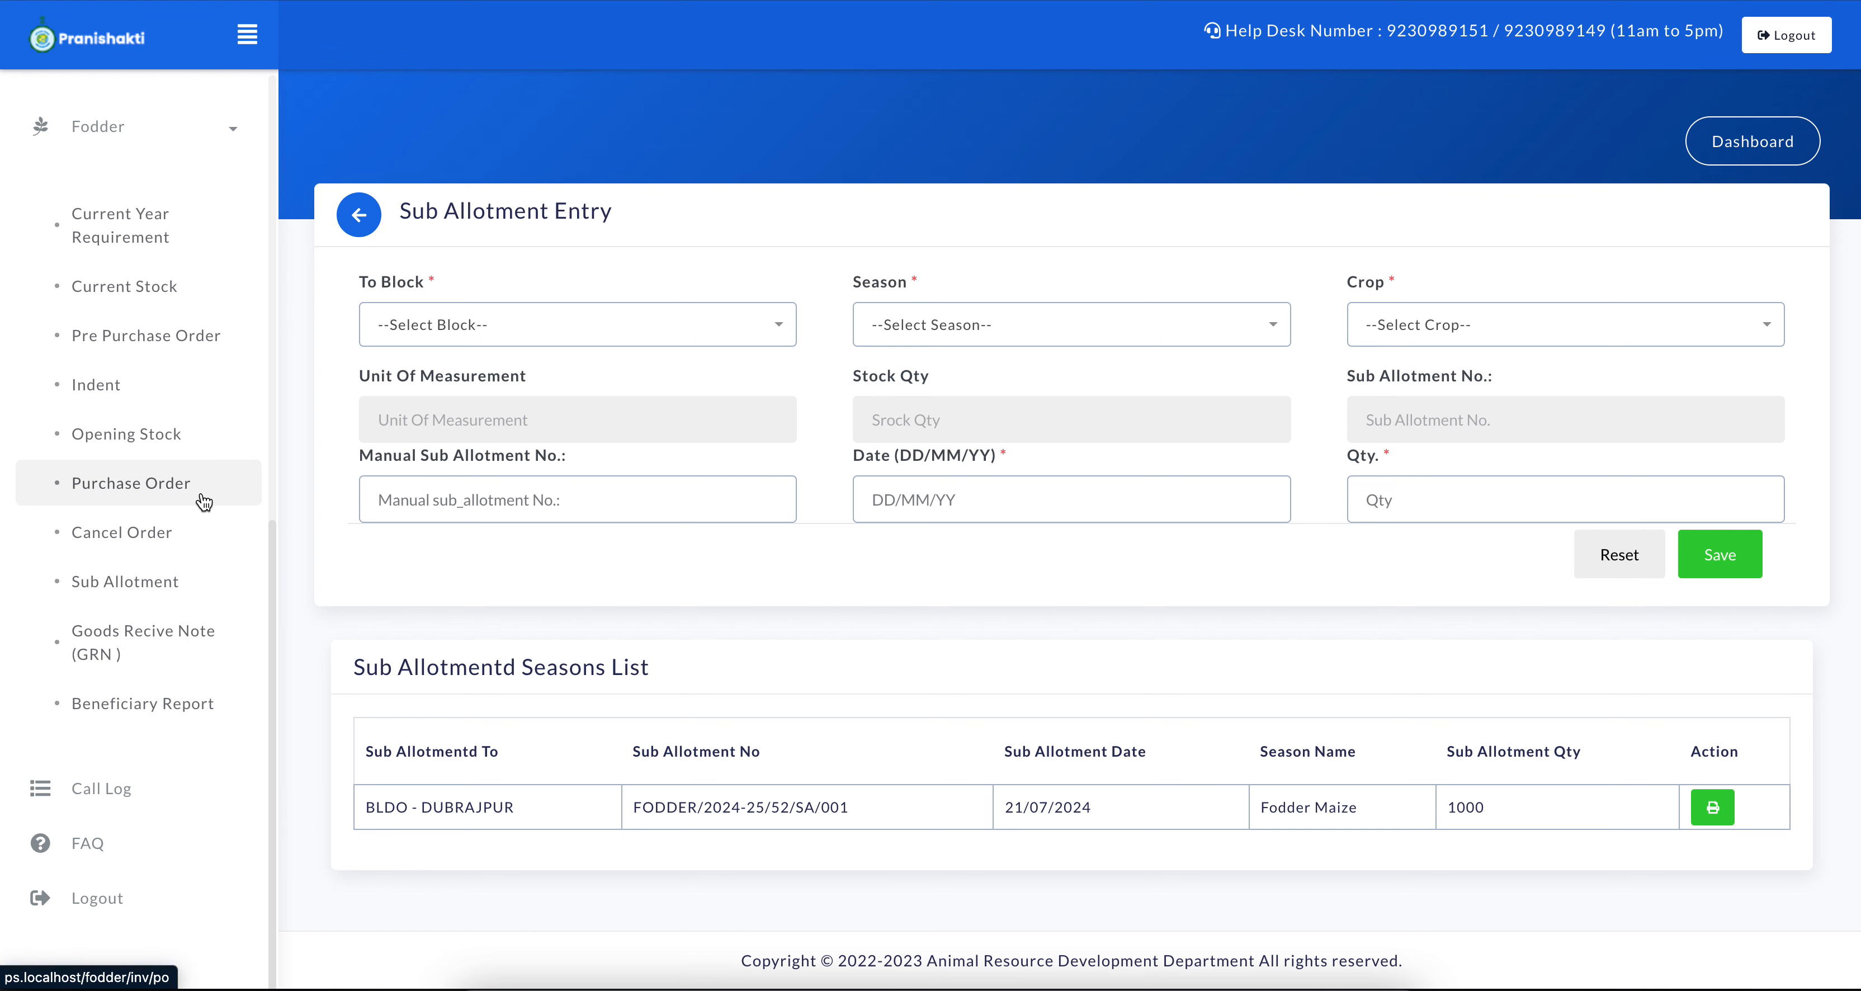
scroll(159, 533, "up", 3)
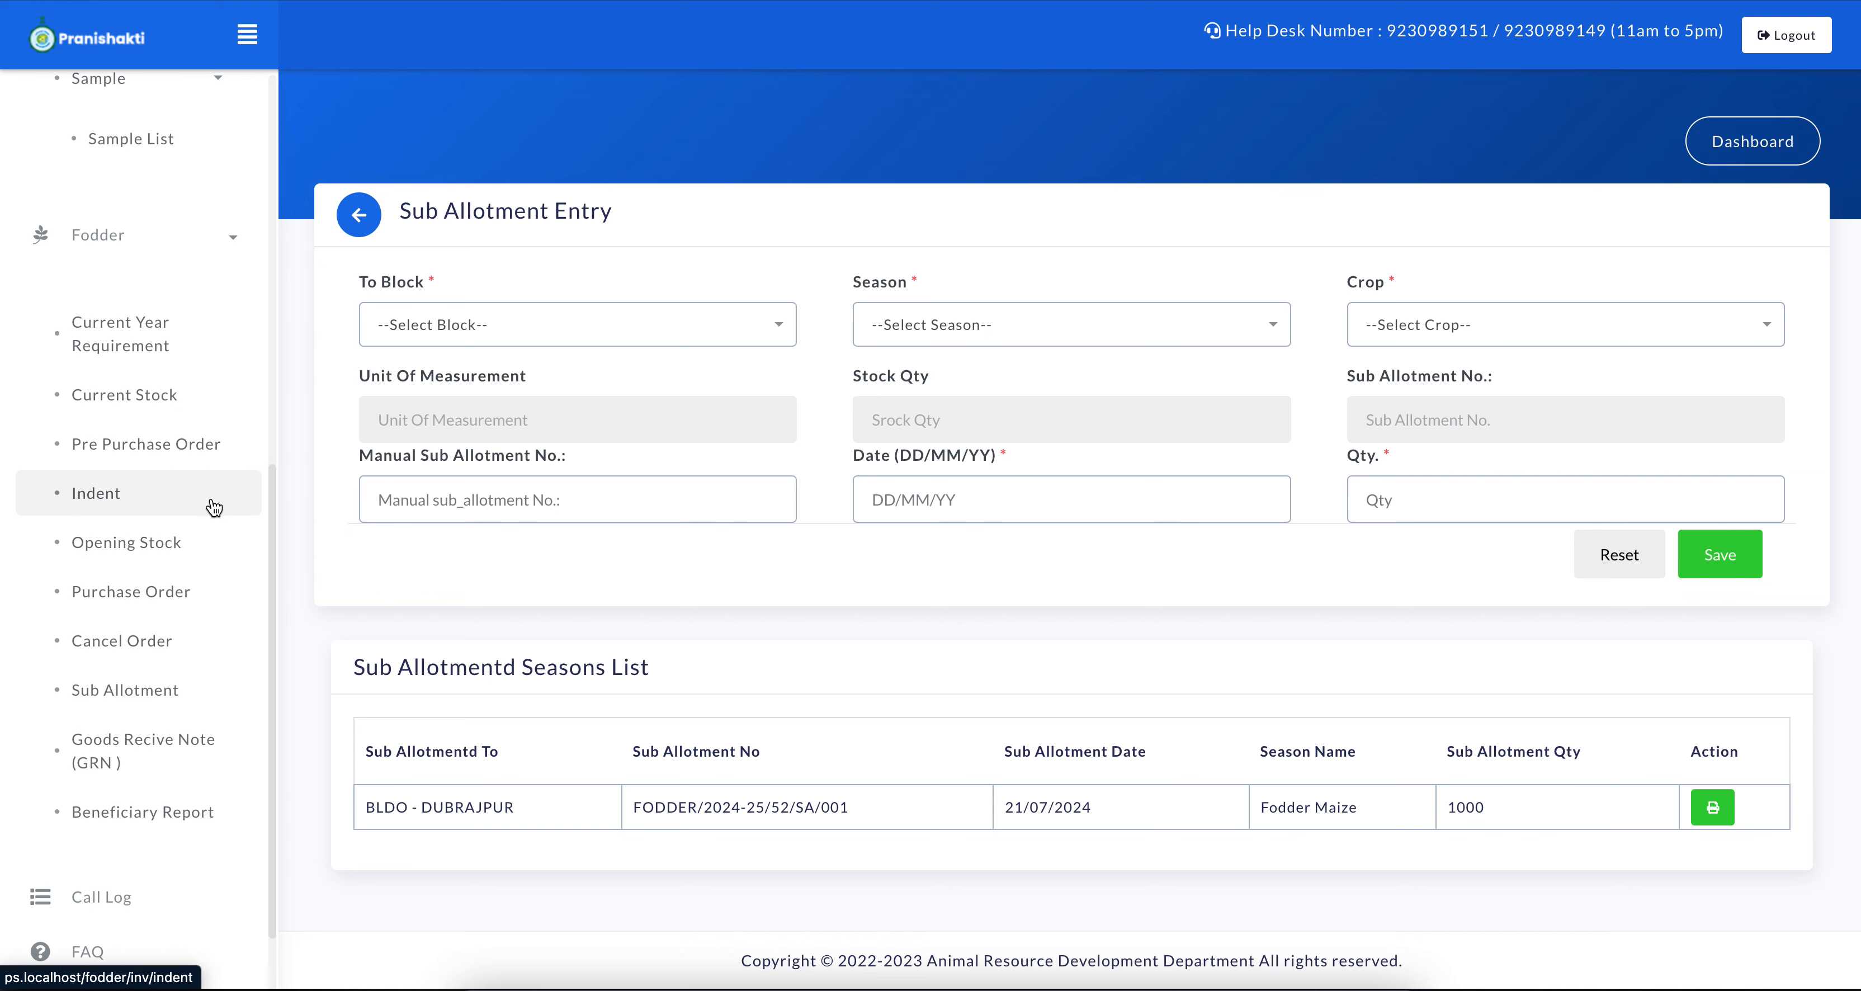
scroll(217, 502, "up", 2)
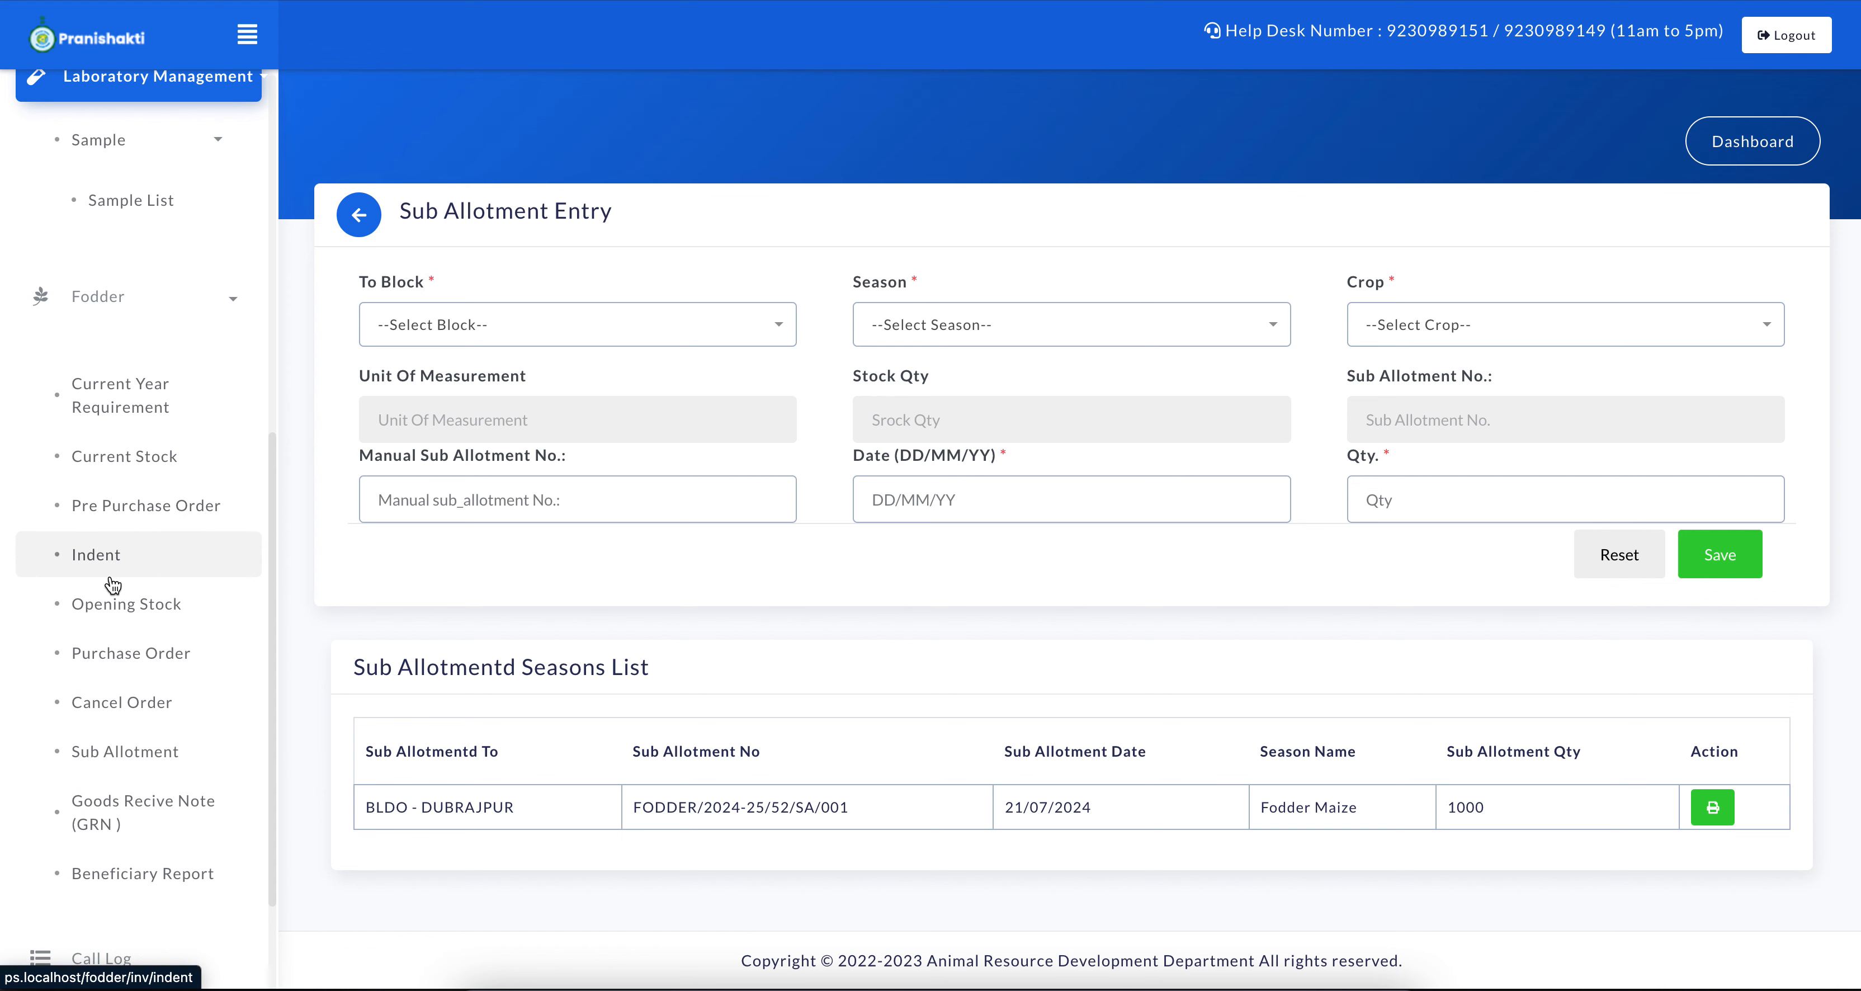
left_click(114, 557)
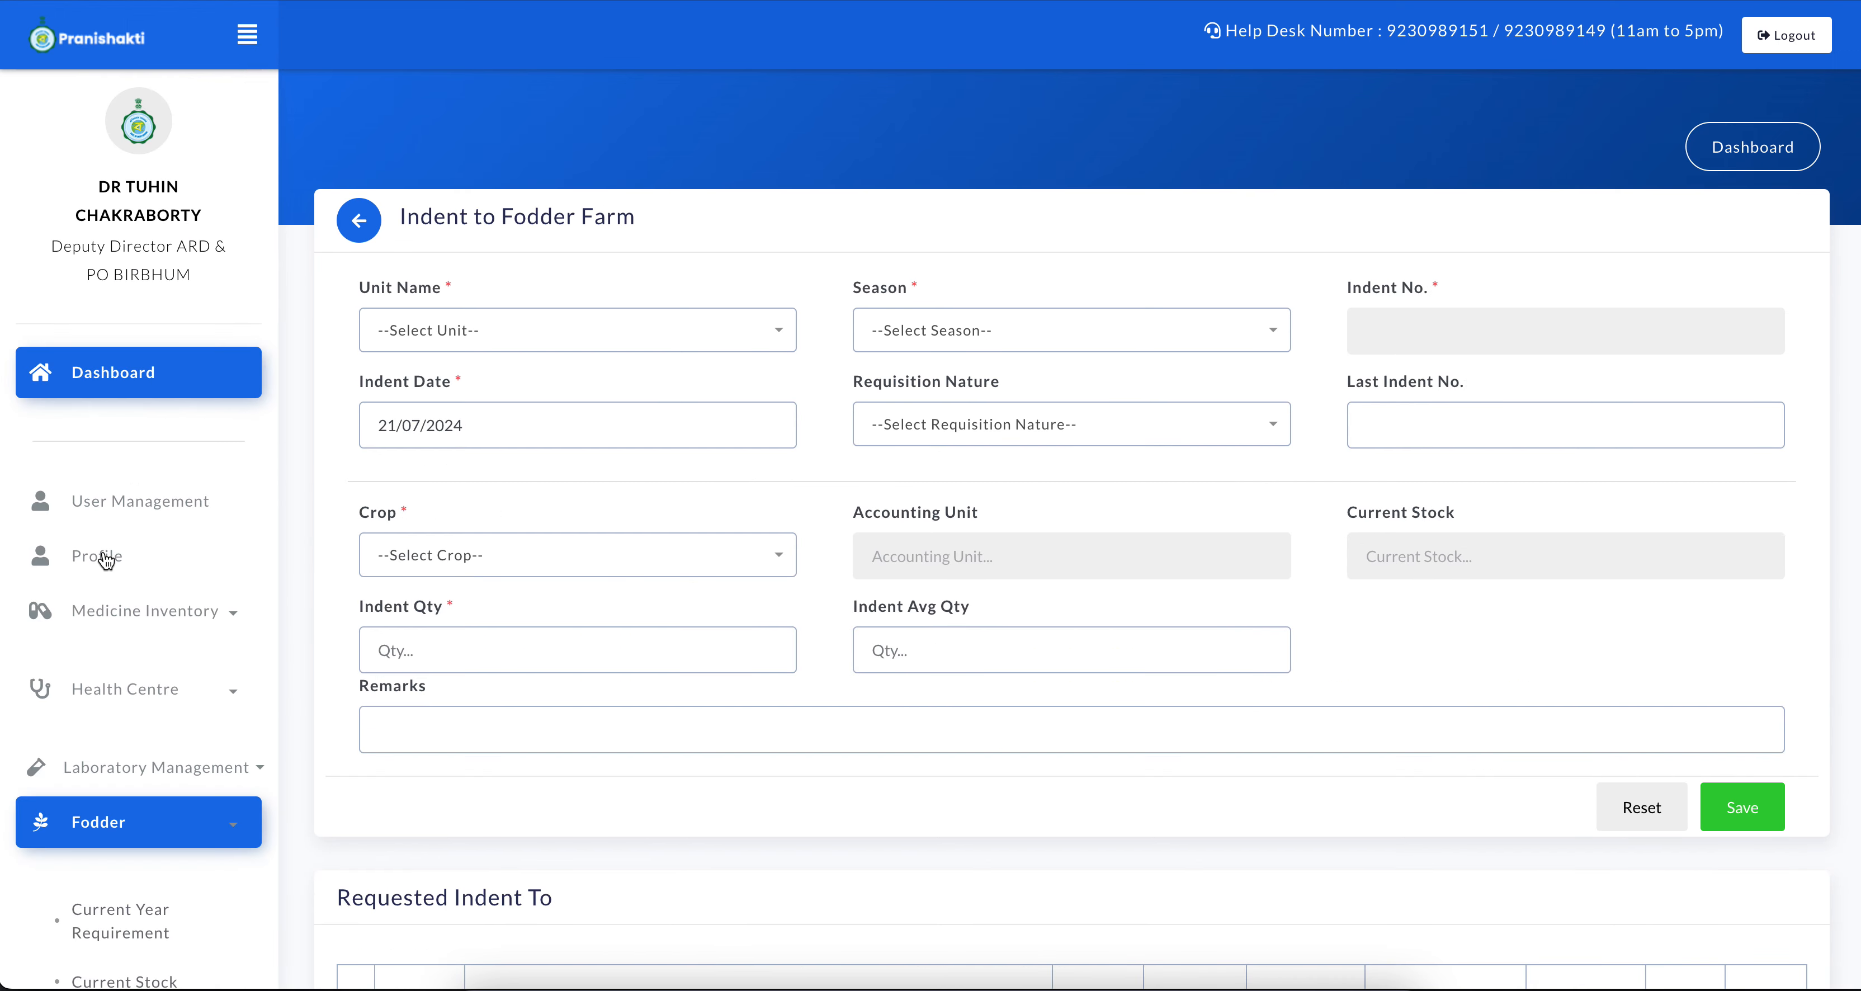
Set the indent's unit to Fodder Farm, Haringhata, Nadia and its season to Kharif
scroll(79, 795, "down", 7)
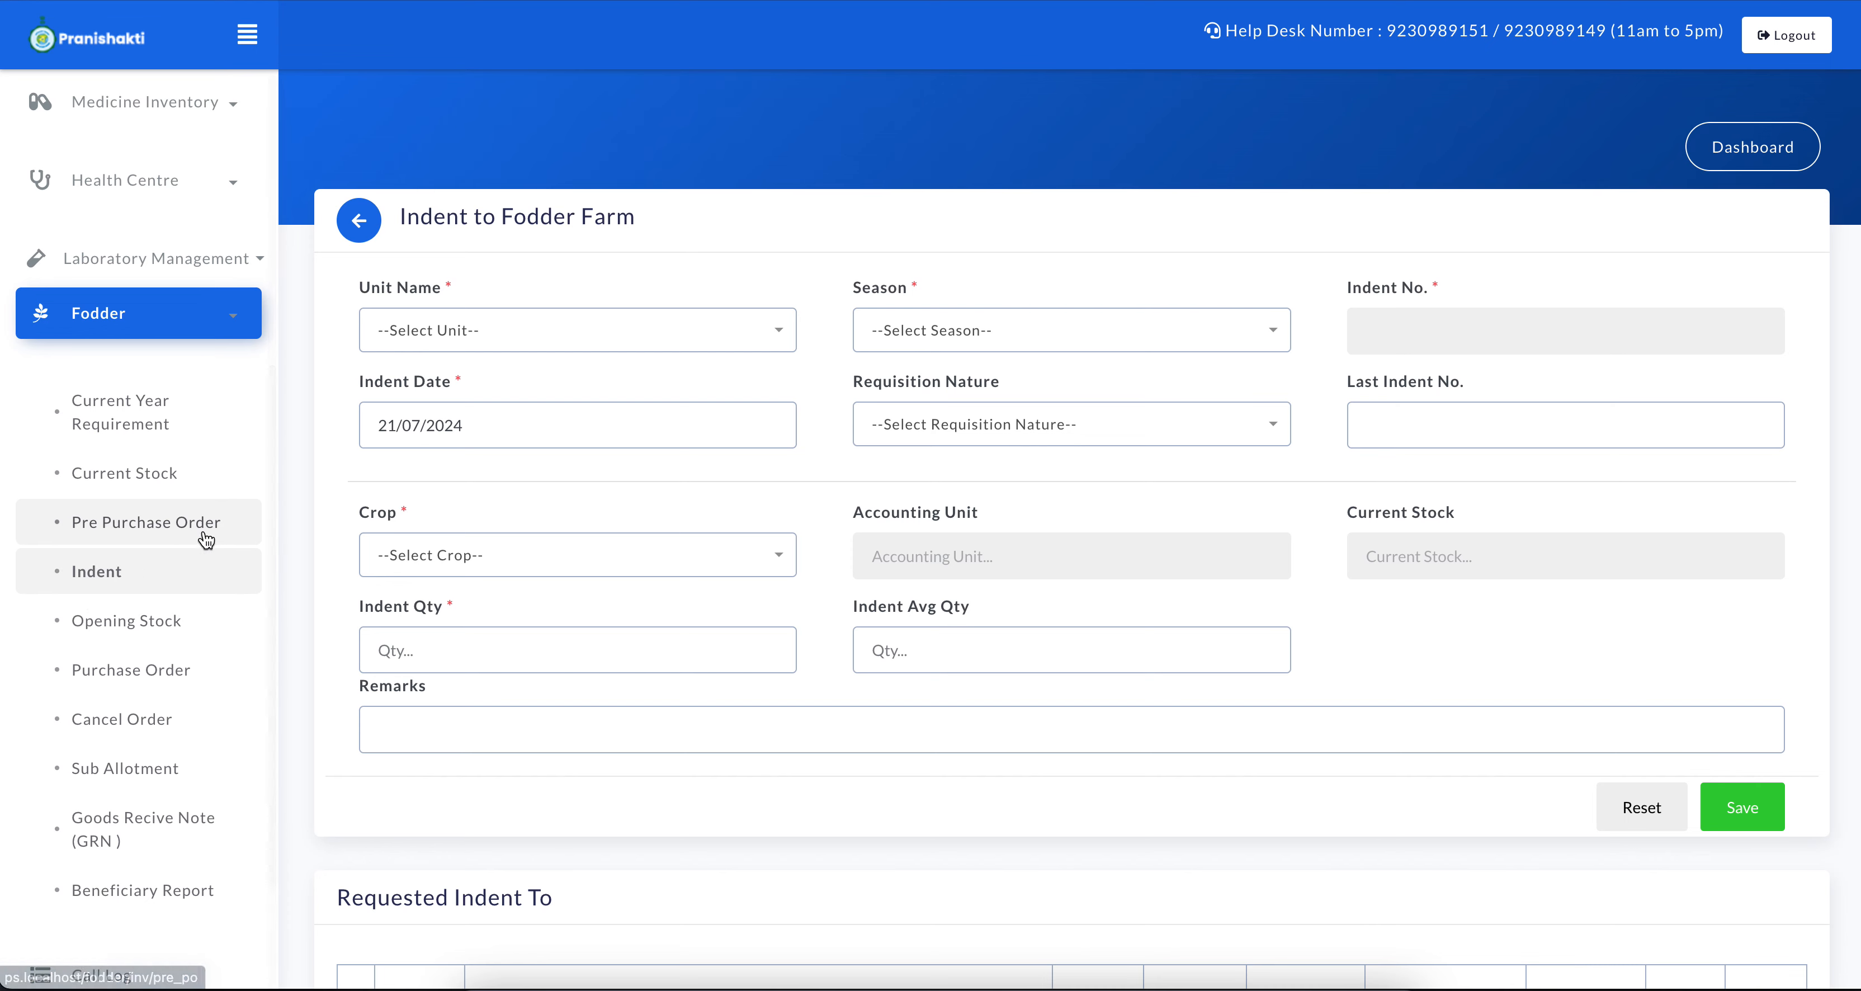
left_click(445, 339)
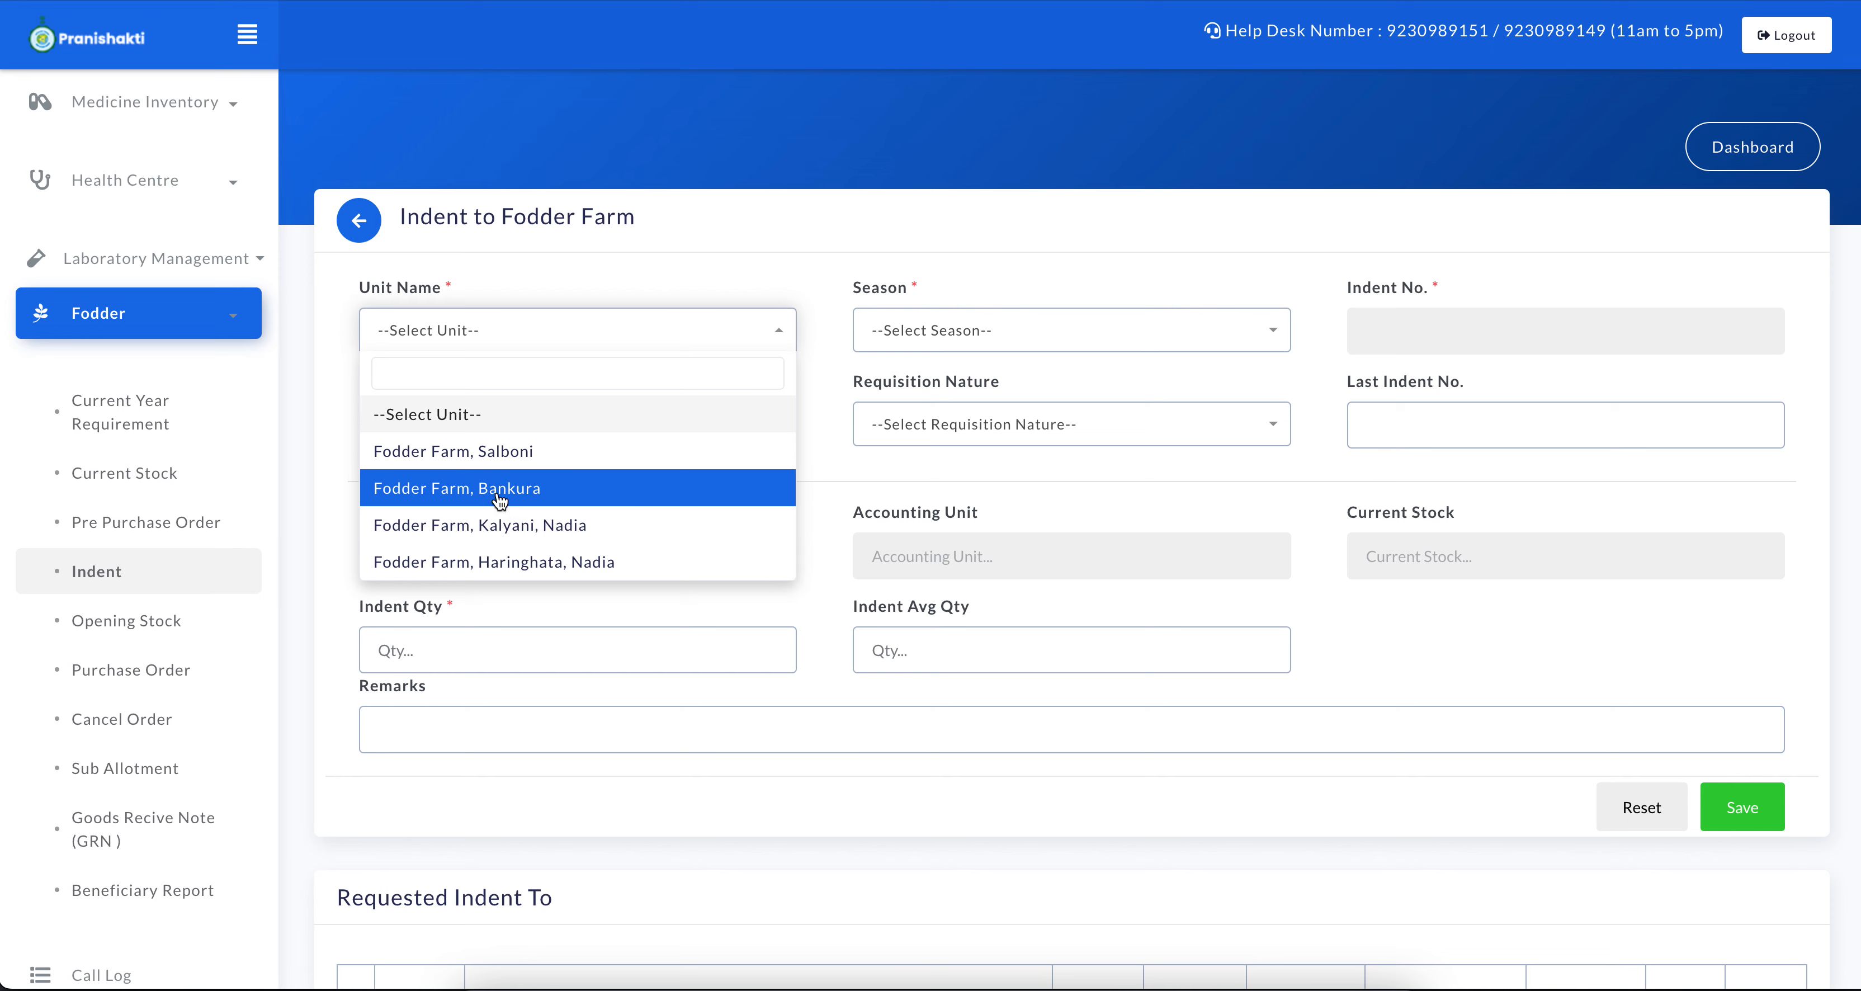
left_click(673, 345)
left_click(568, 338)
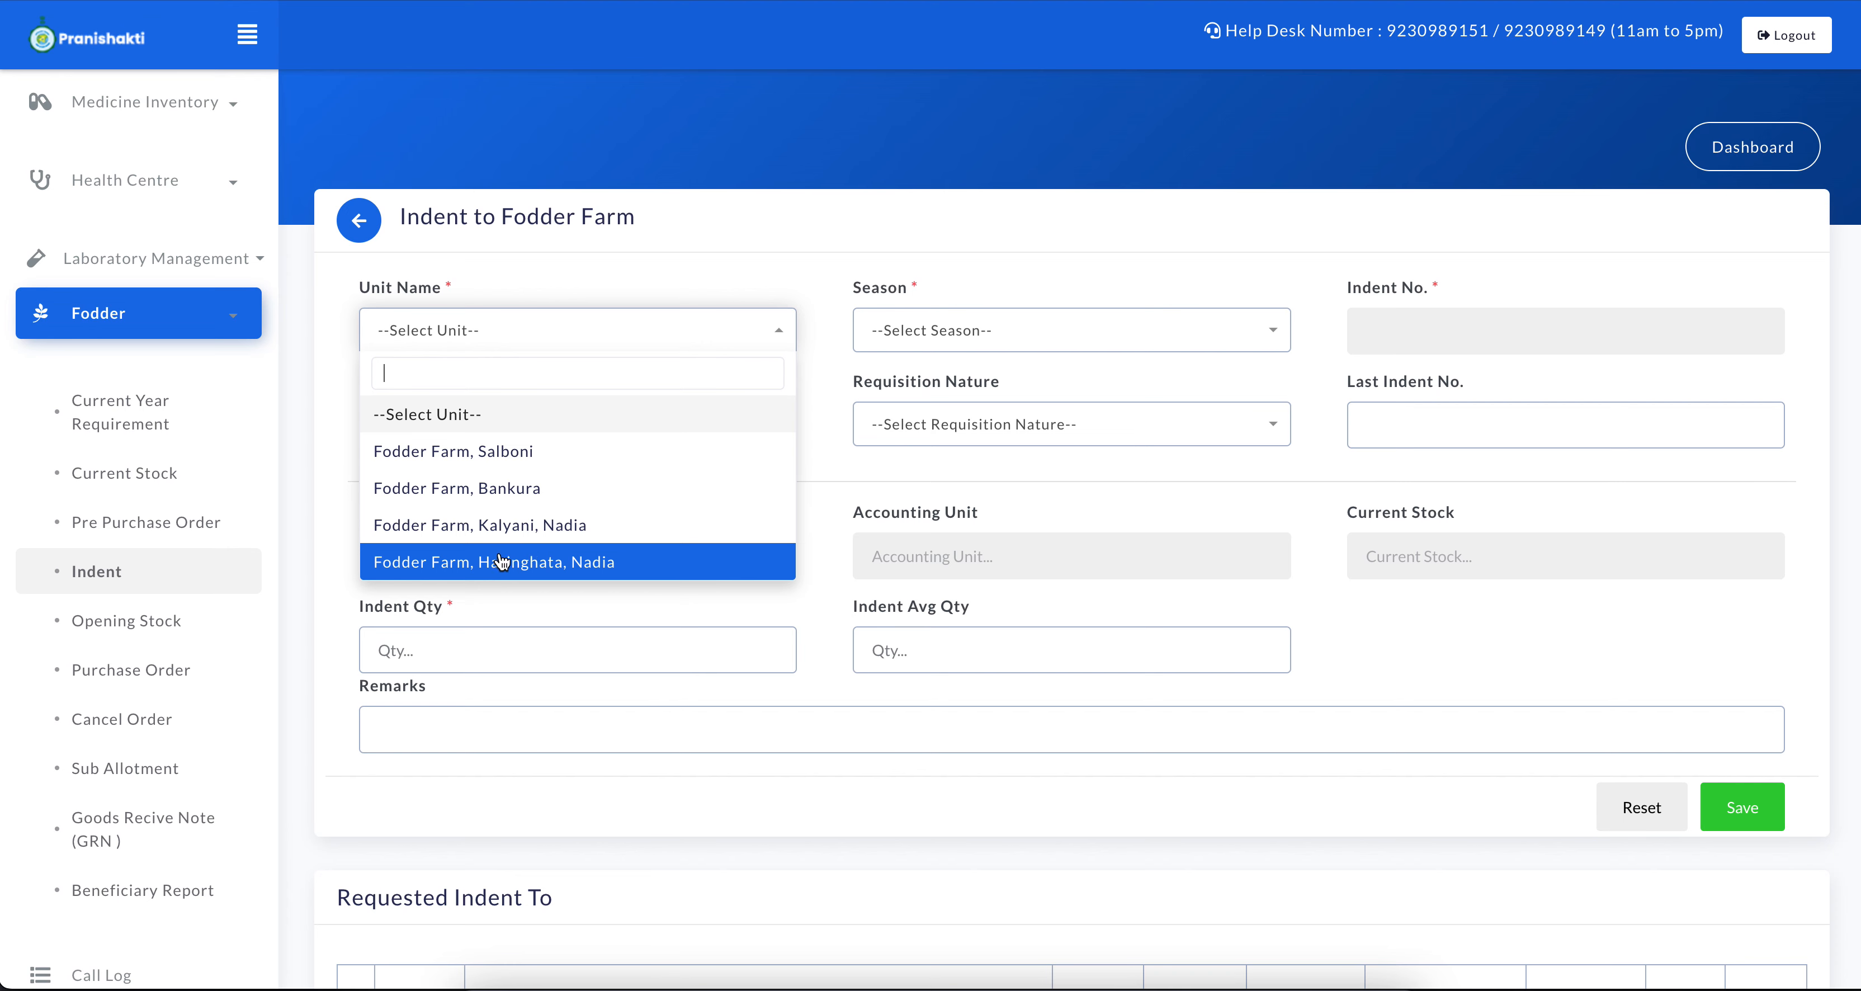
left_click(528, 567)
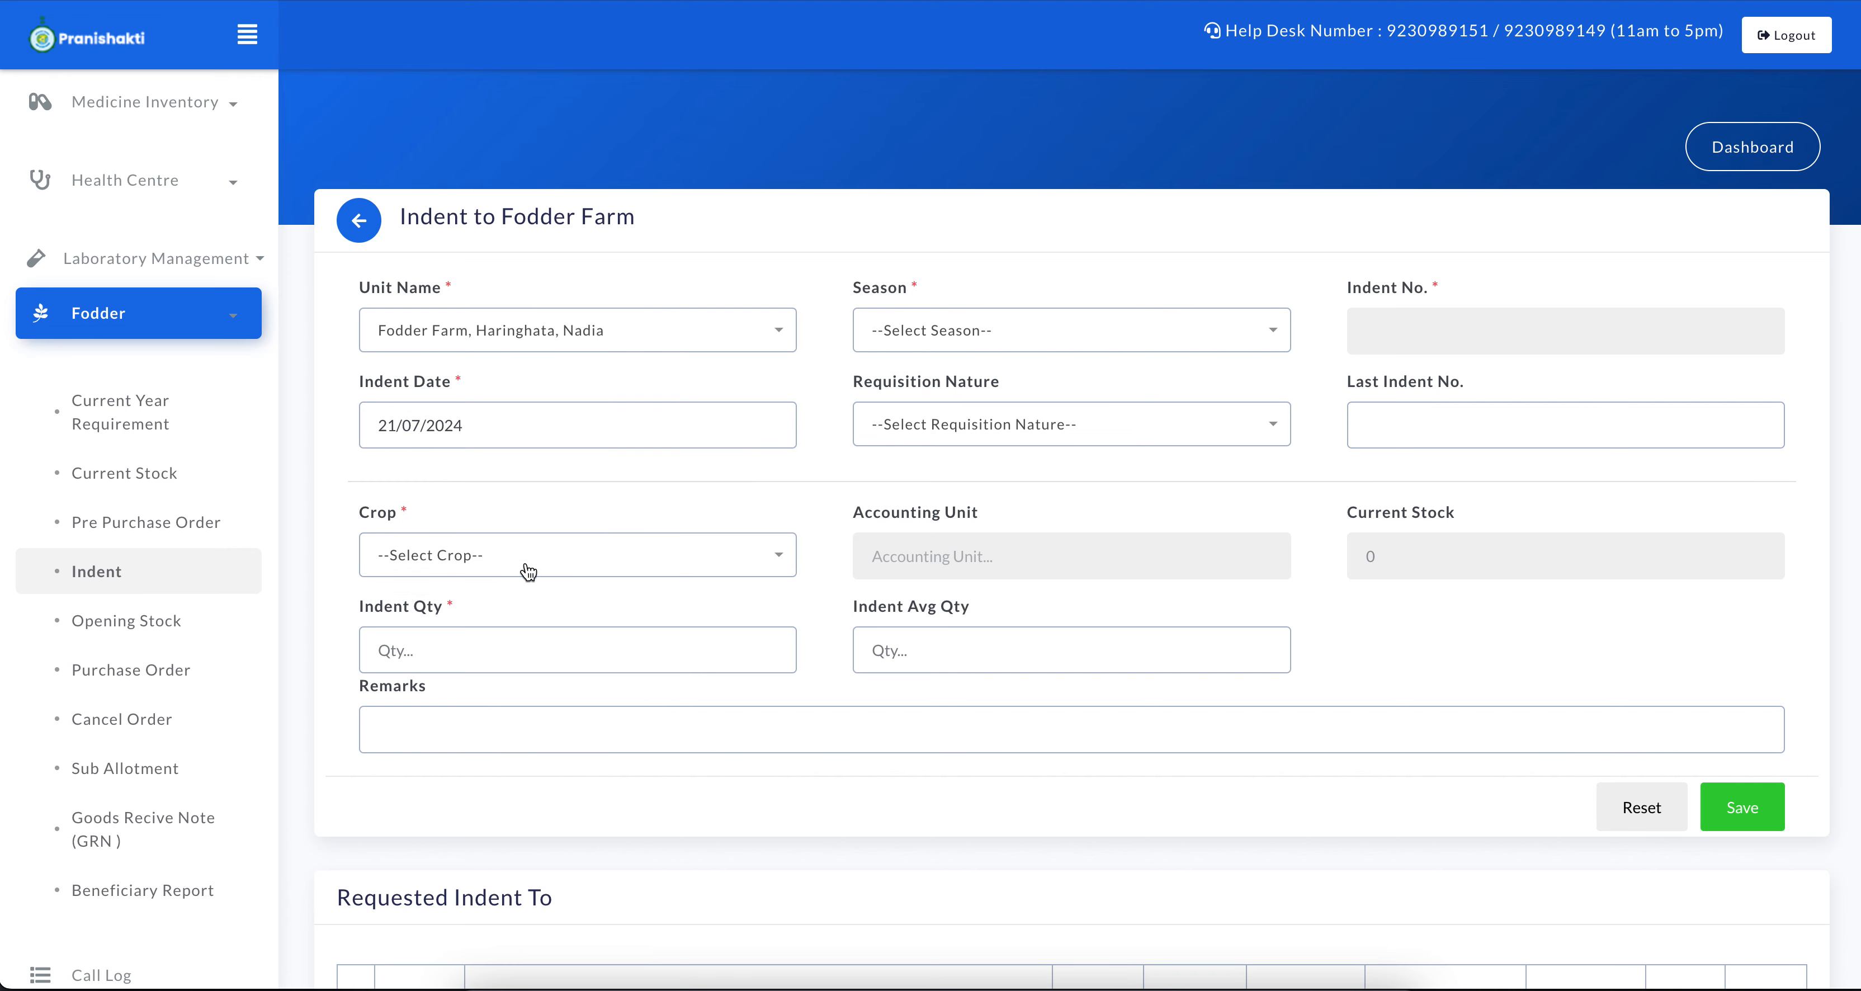
left_click(992, 345)
left_click(951, 528)
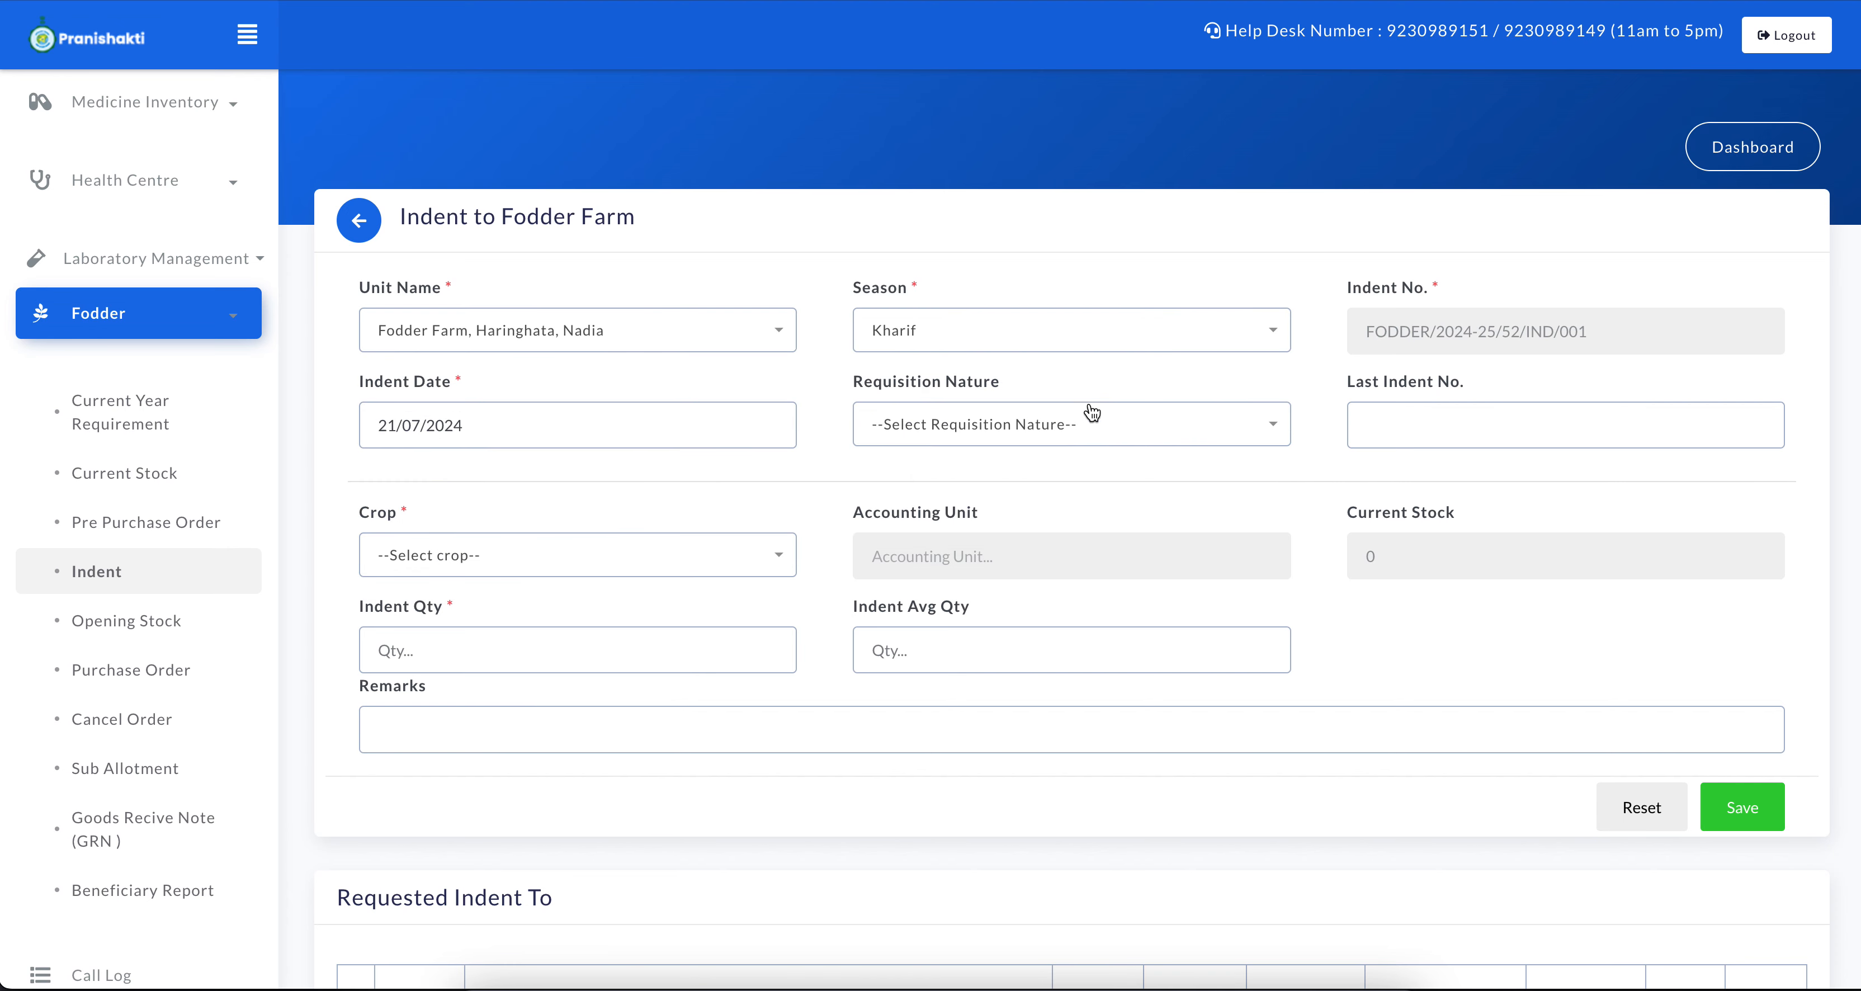
Set the indent date to 21/07/2024 and the requisition nature to 1st Quarter
left_click(470, 431)
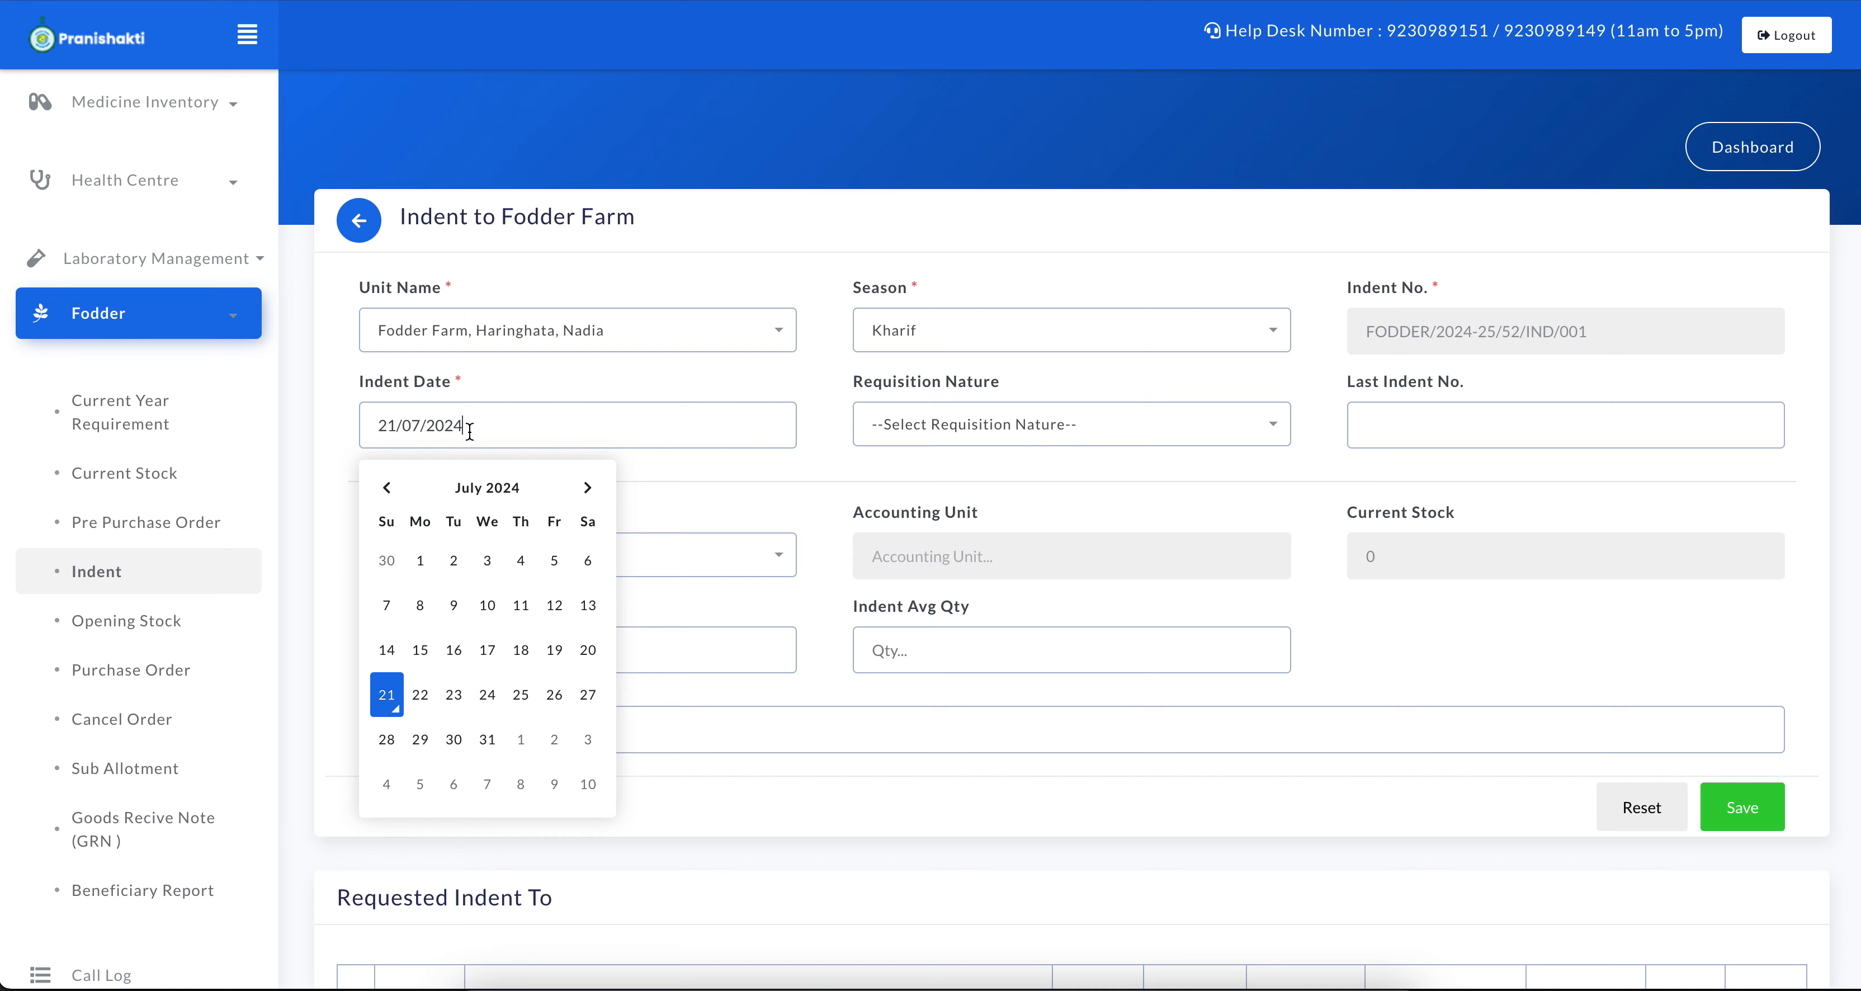
left_click(384, 704)
left_click(890, 424)
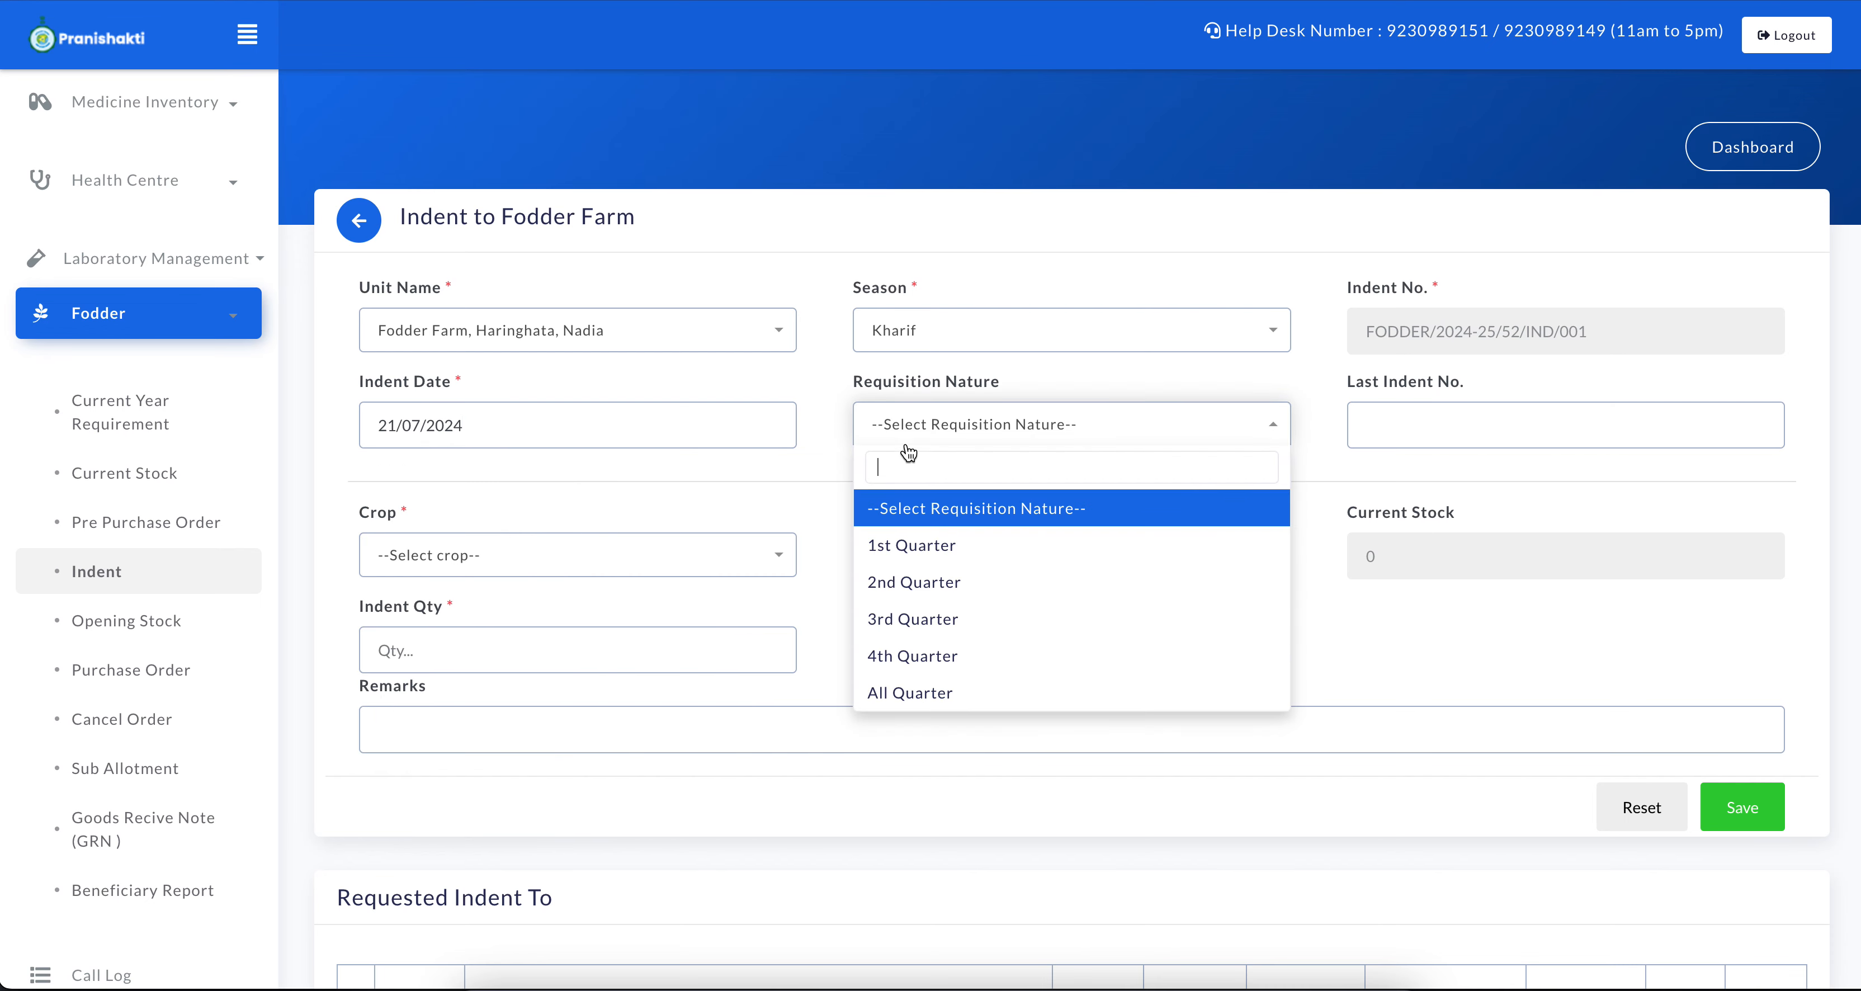
left_click(933, 545)
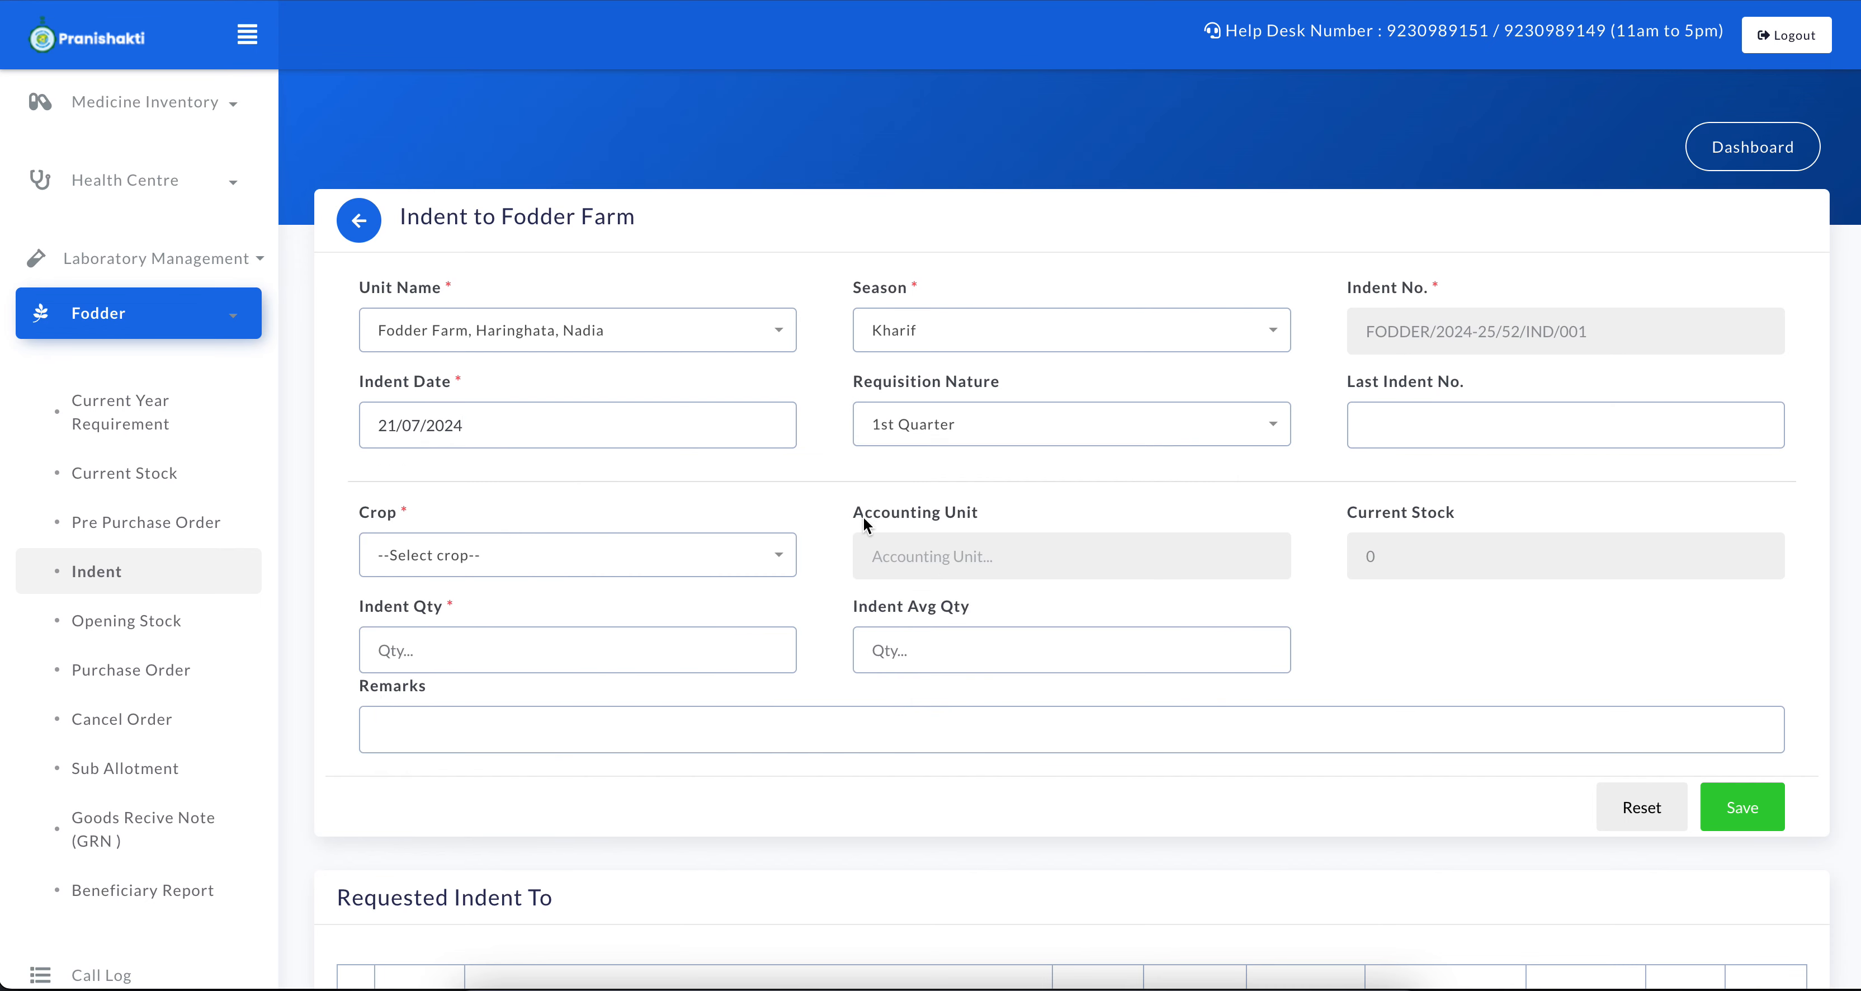
Choose the crop Cowpea with an indent quantity of 4000 and try to save the indent
scroll(867, 526, "down", 1)
left_click(655, 498)
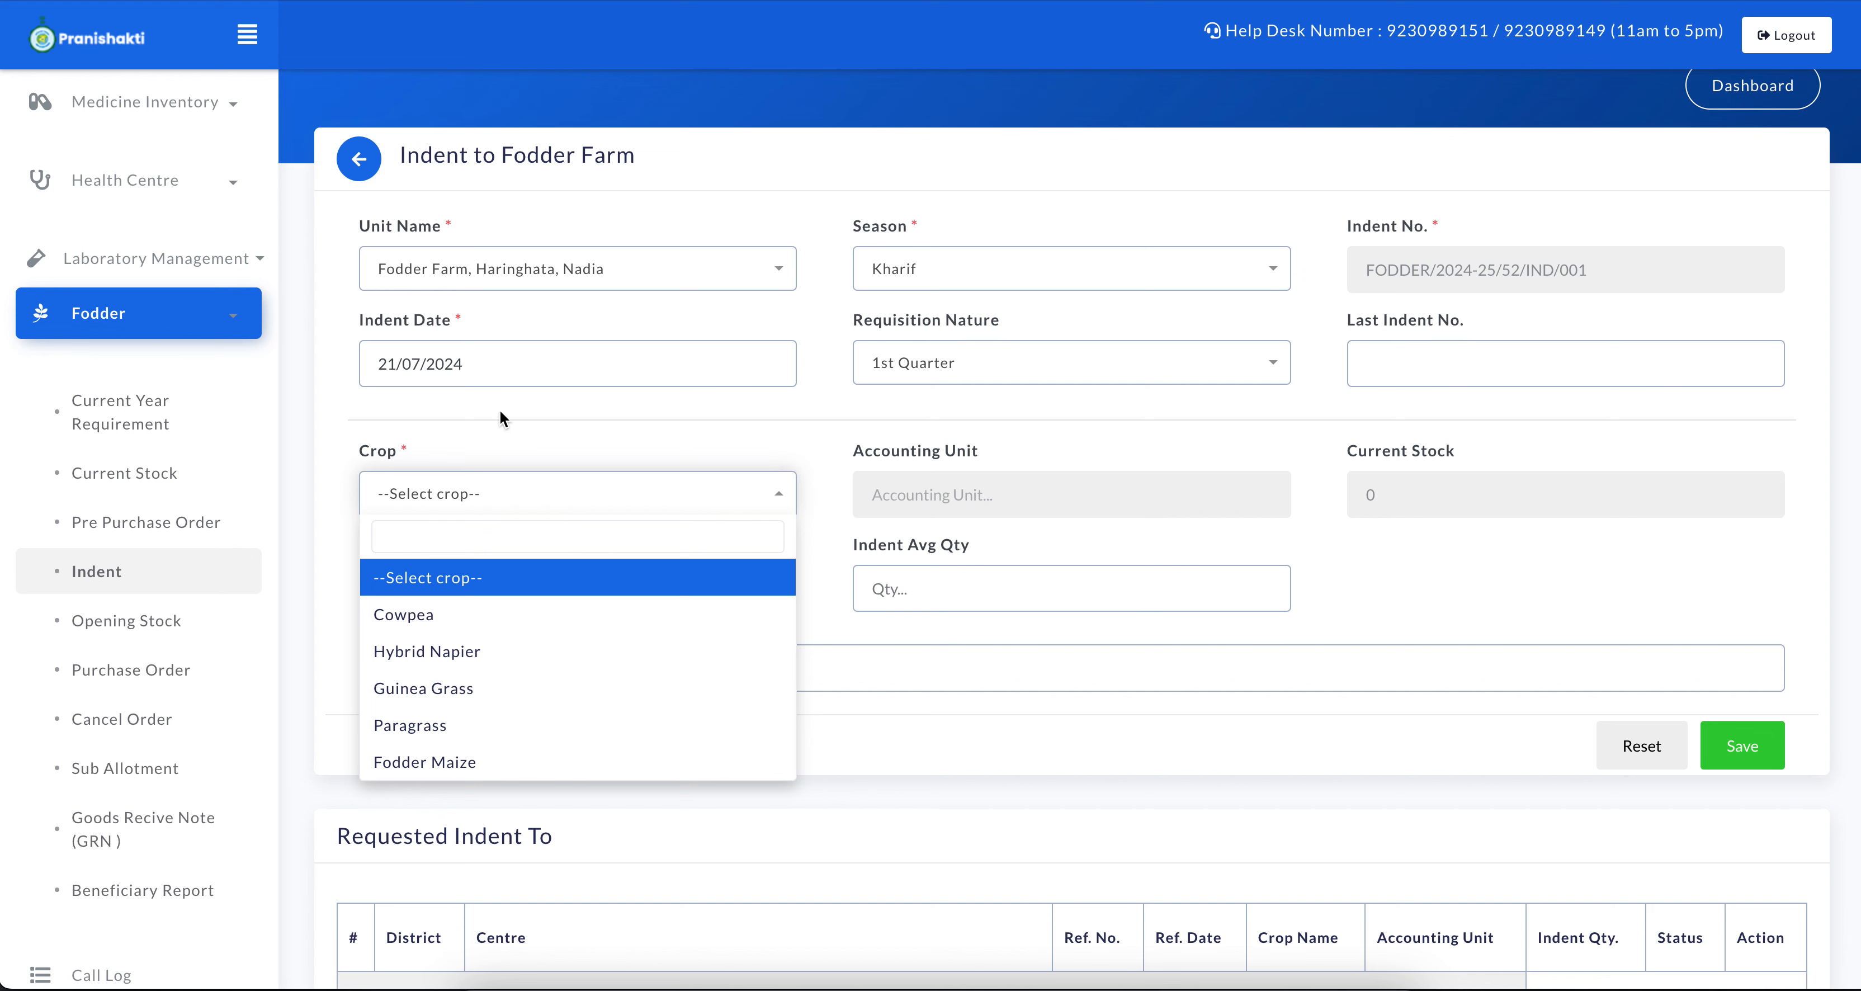
left_click(437, 629)
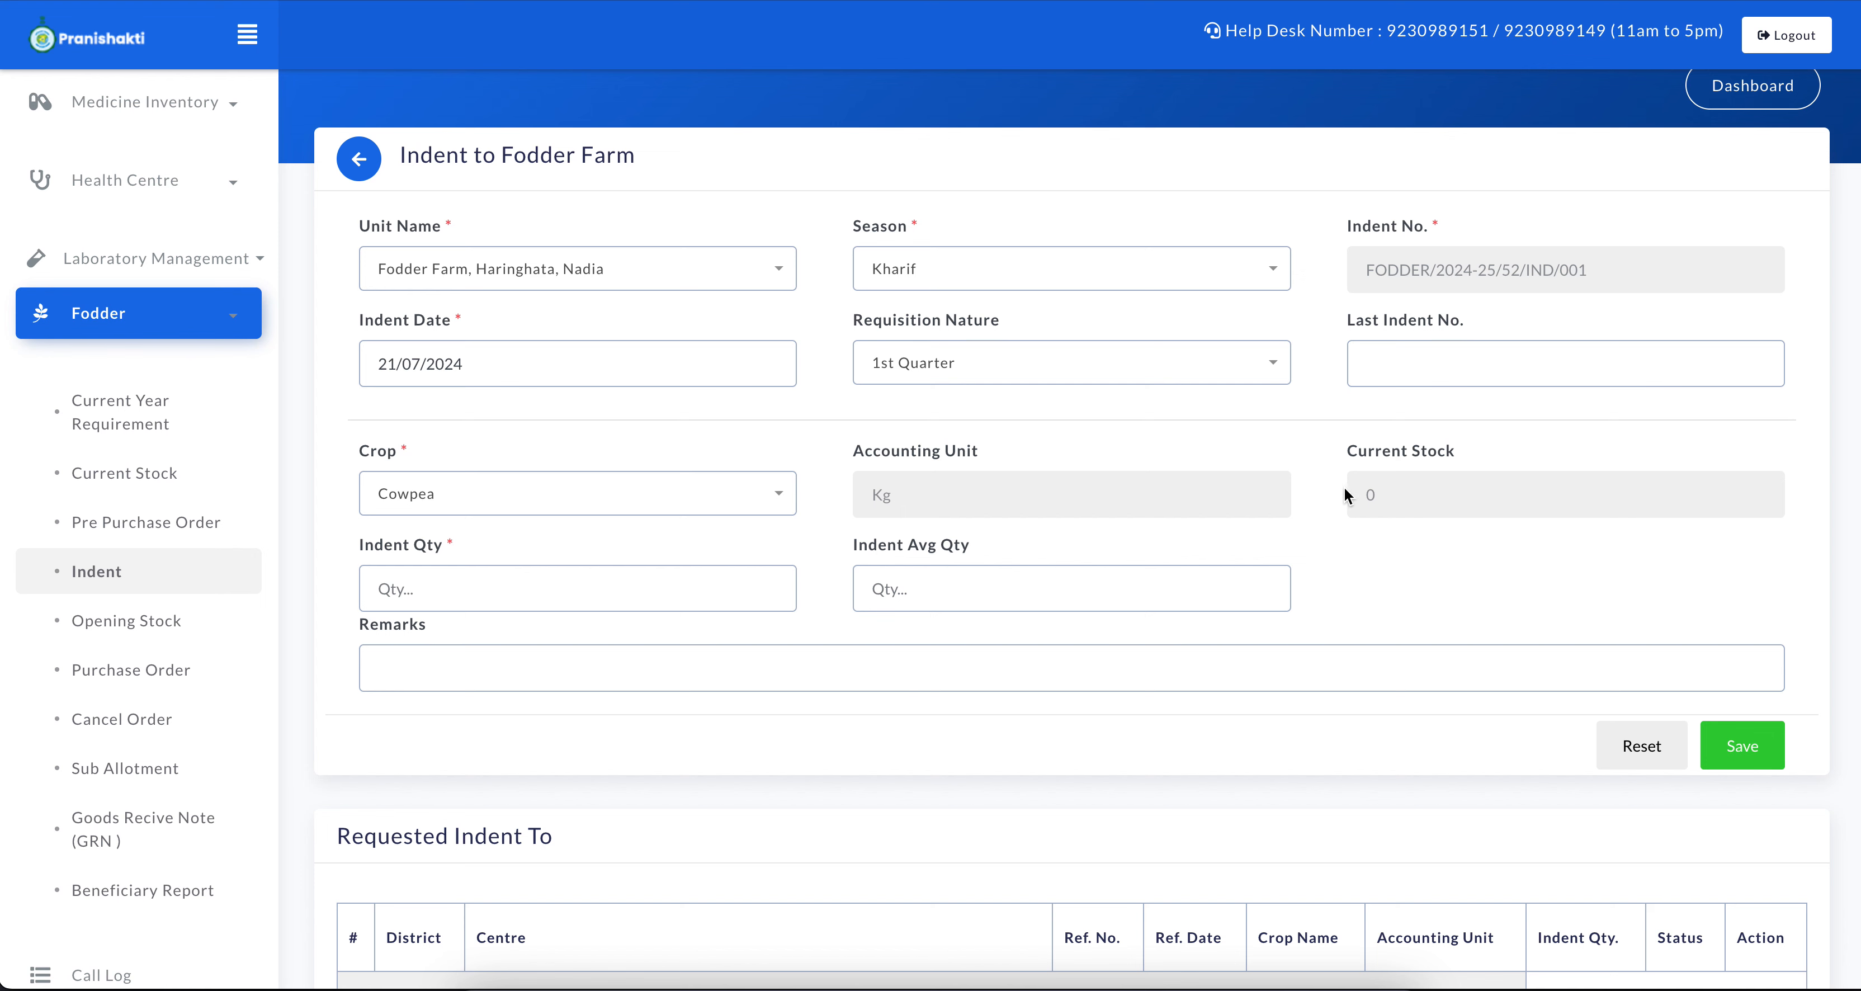
left_click(590, 584)
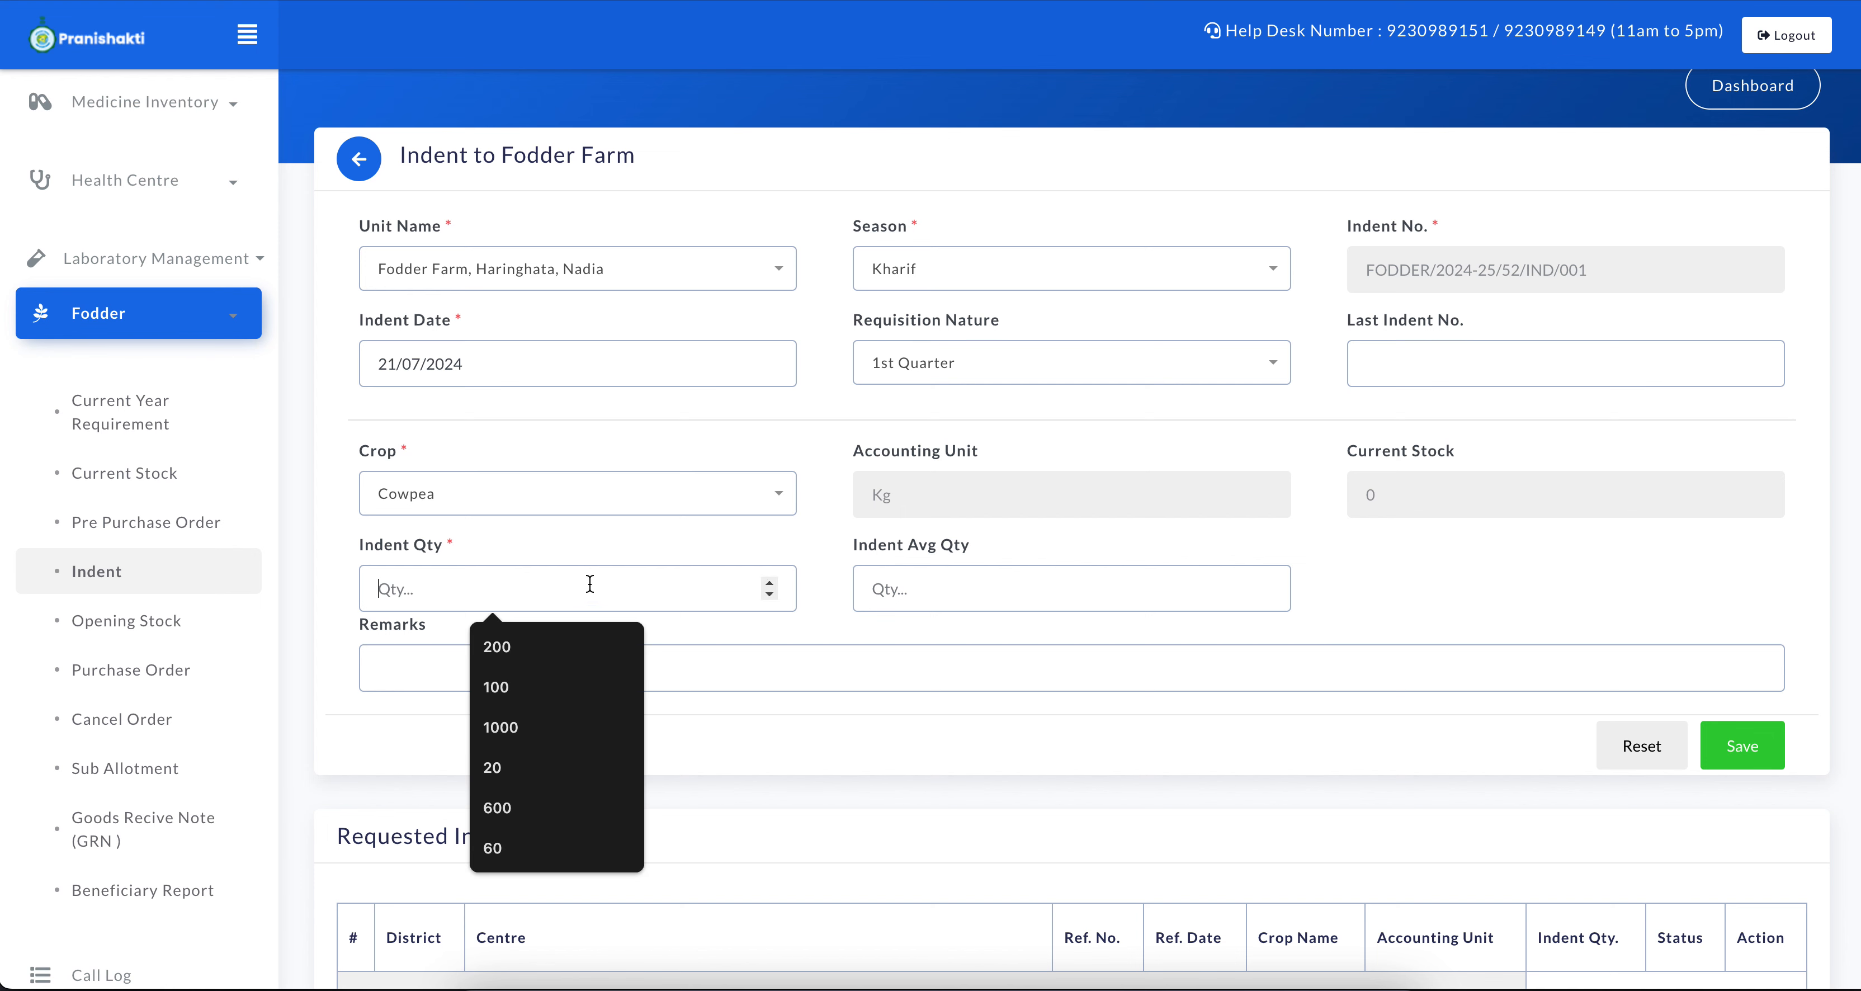
type("4000")
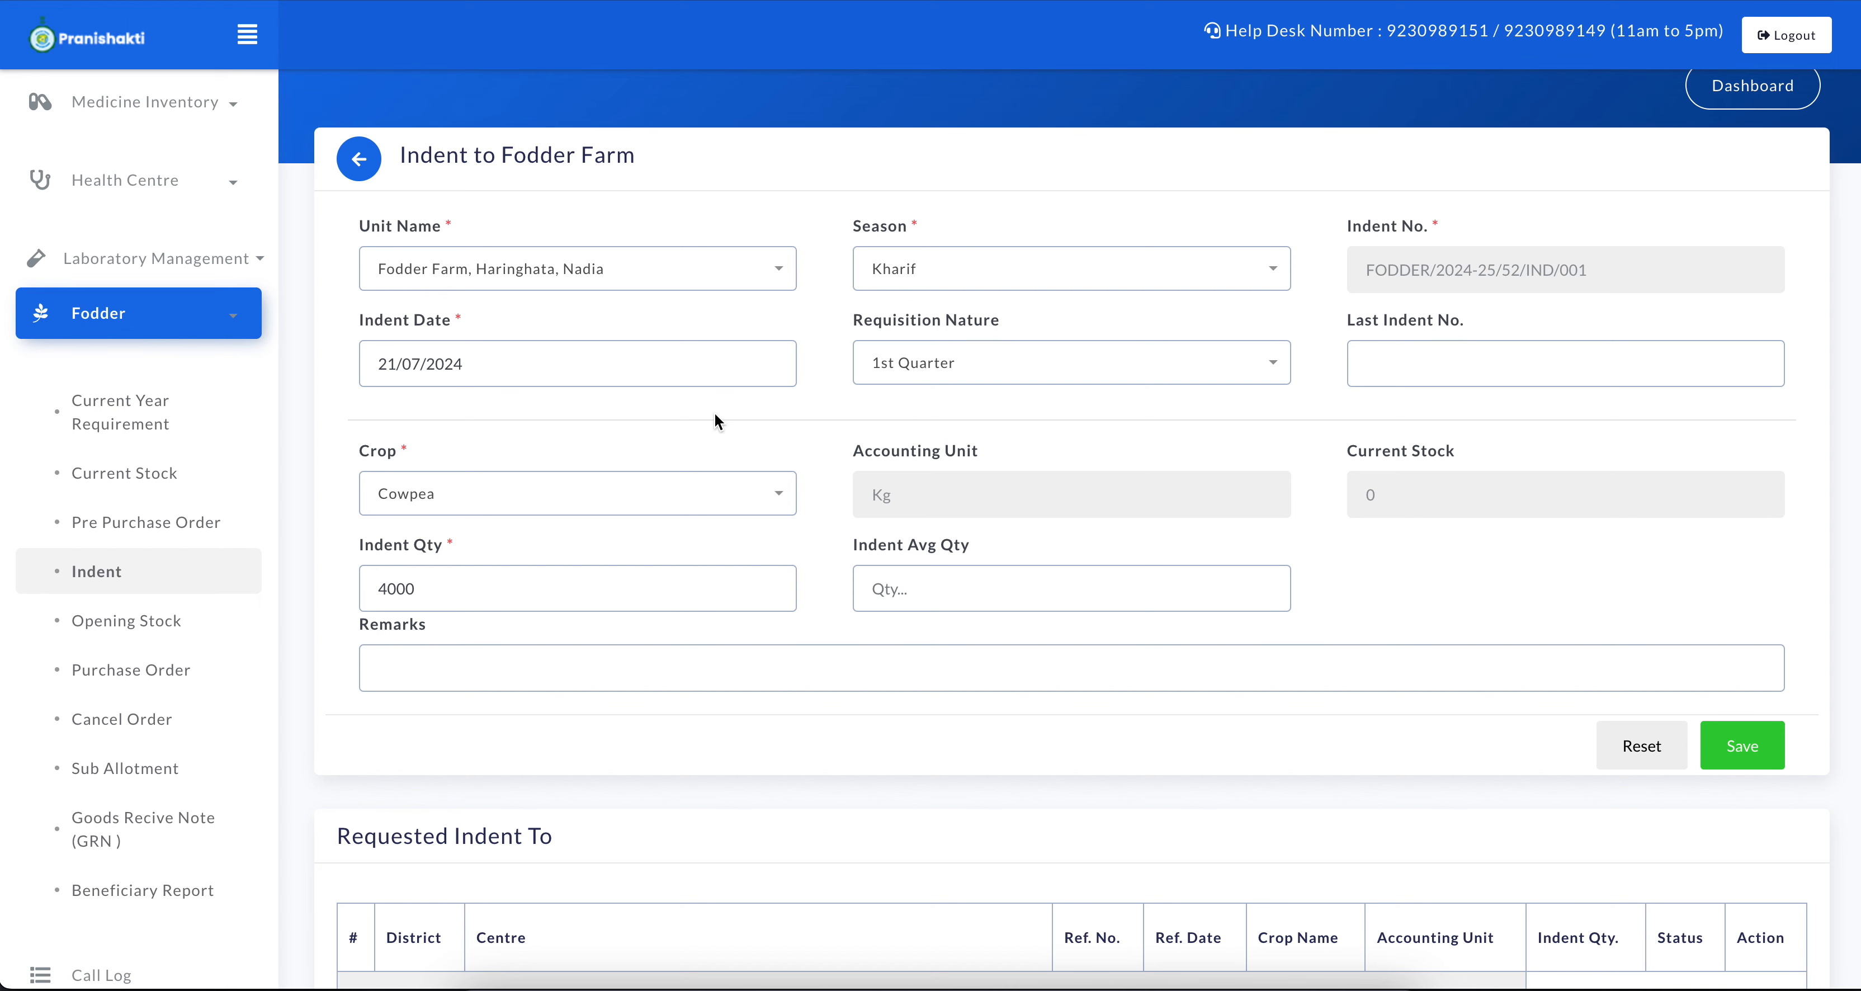
left_click(488, 585)
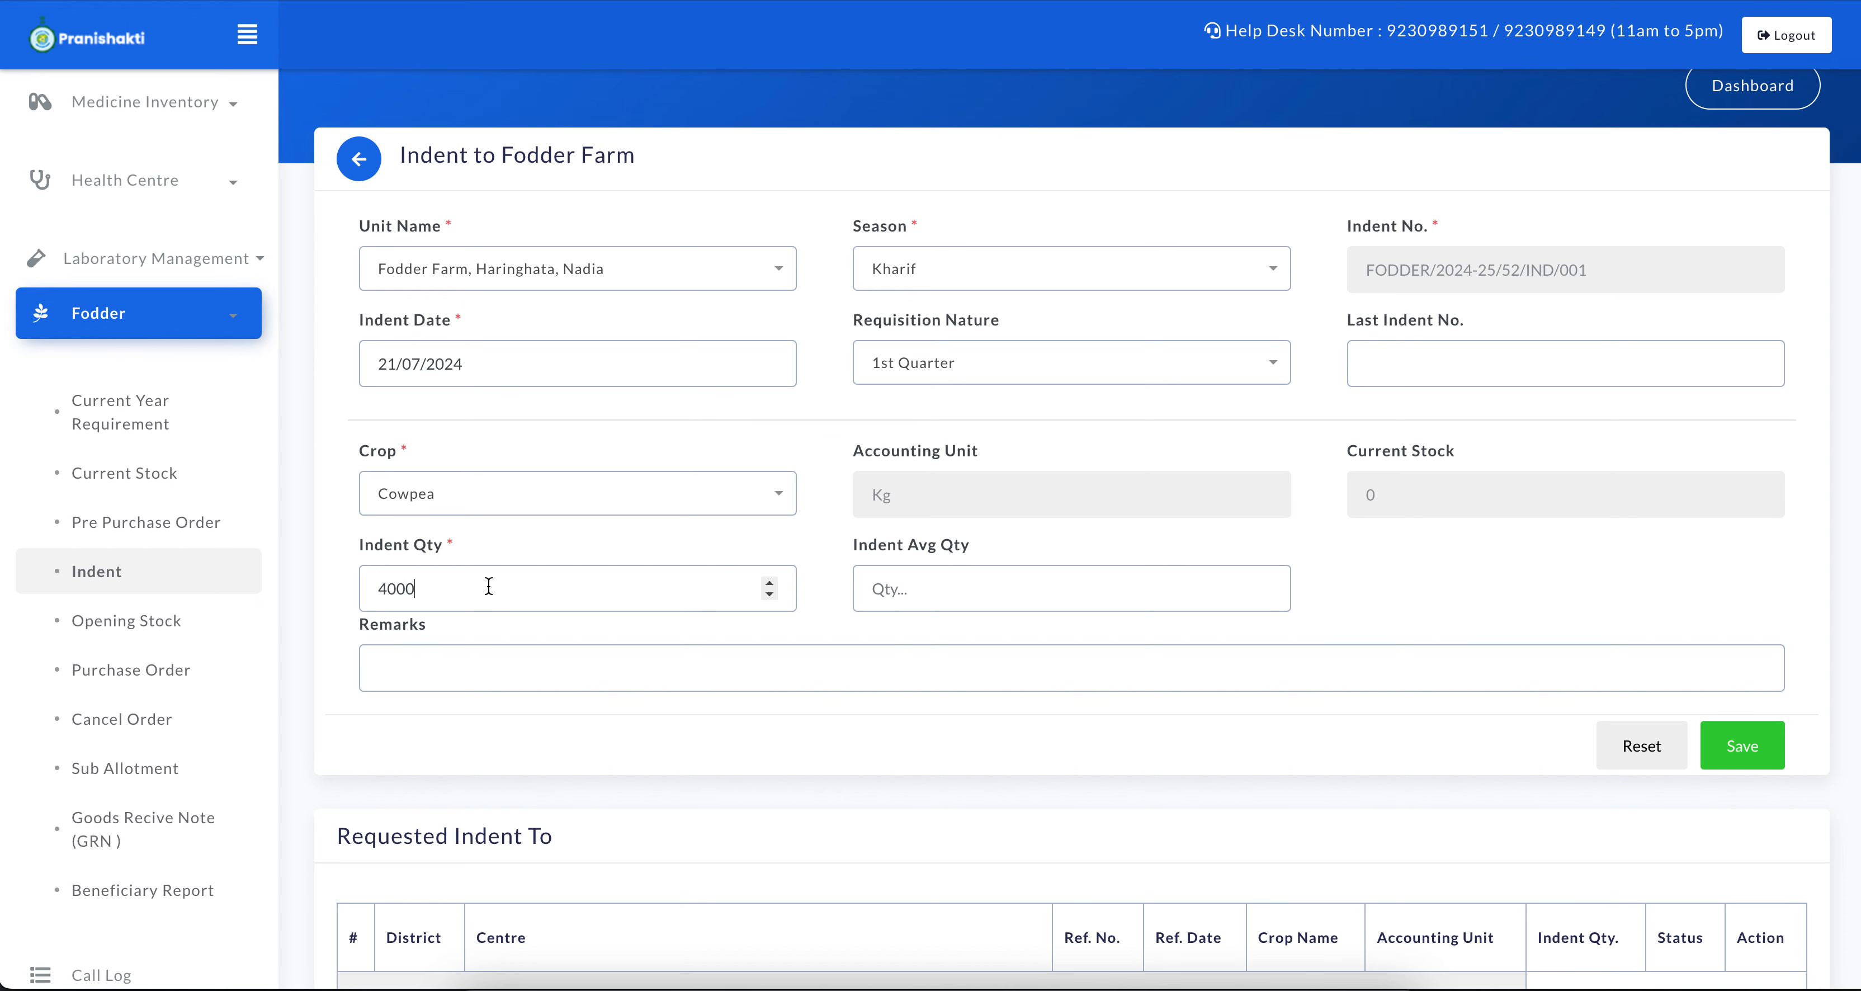
double_click(399, 590)
left_click(466, 592)
scroll(965, 645, "up", 2)
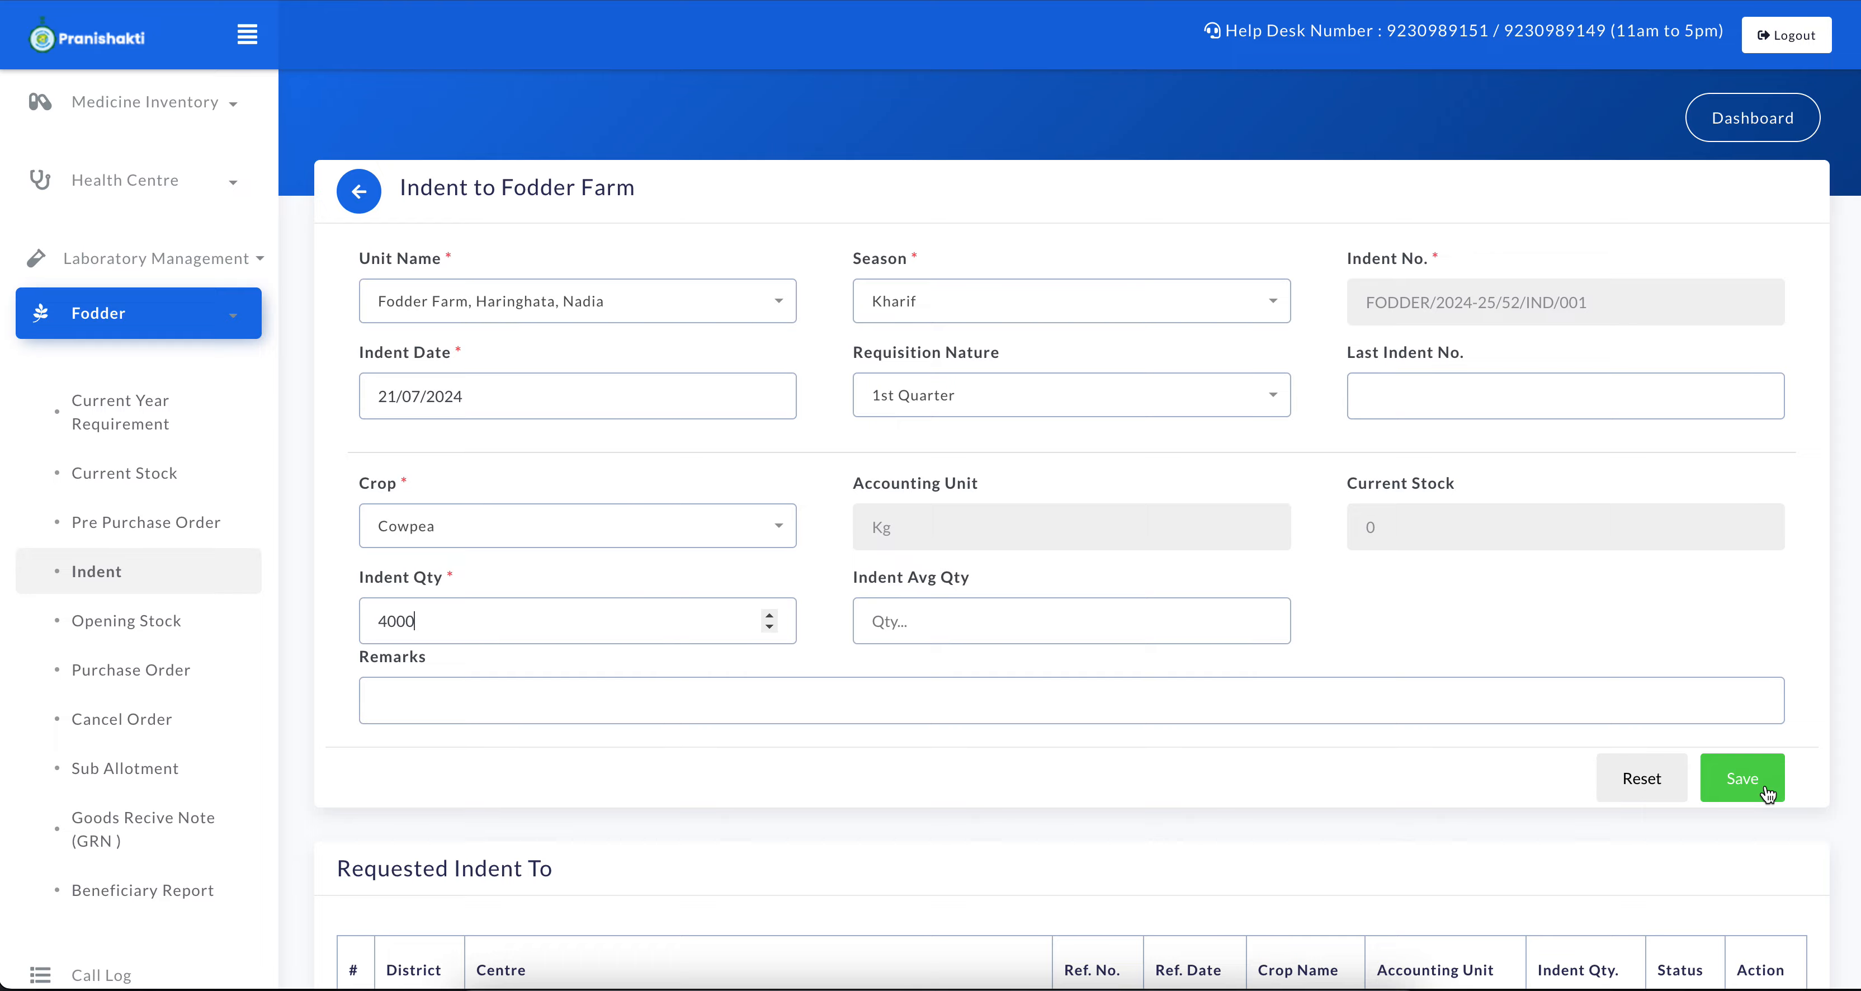
left_click(1763, 793)
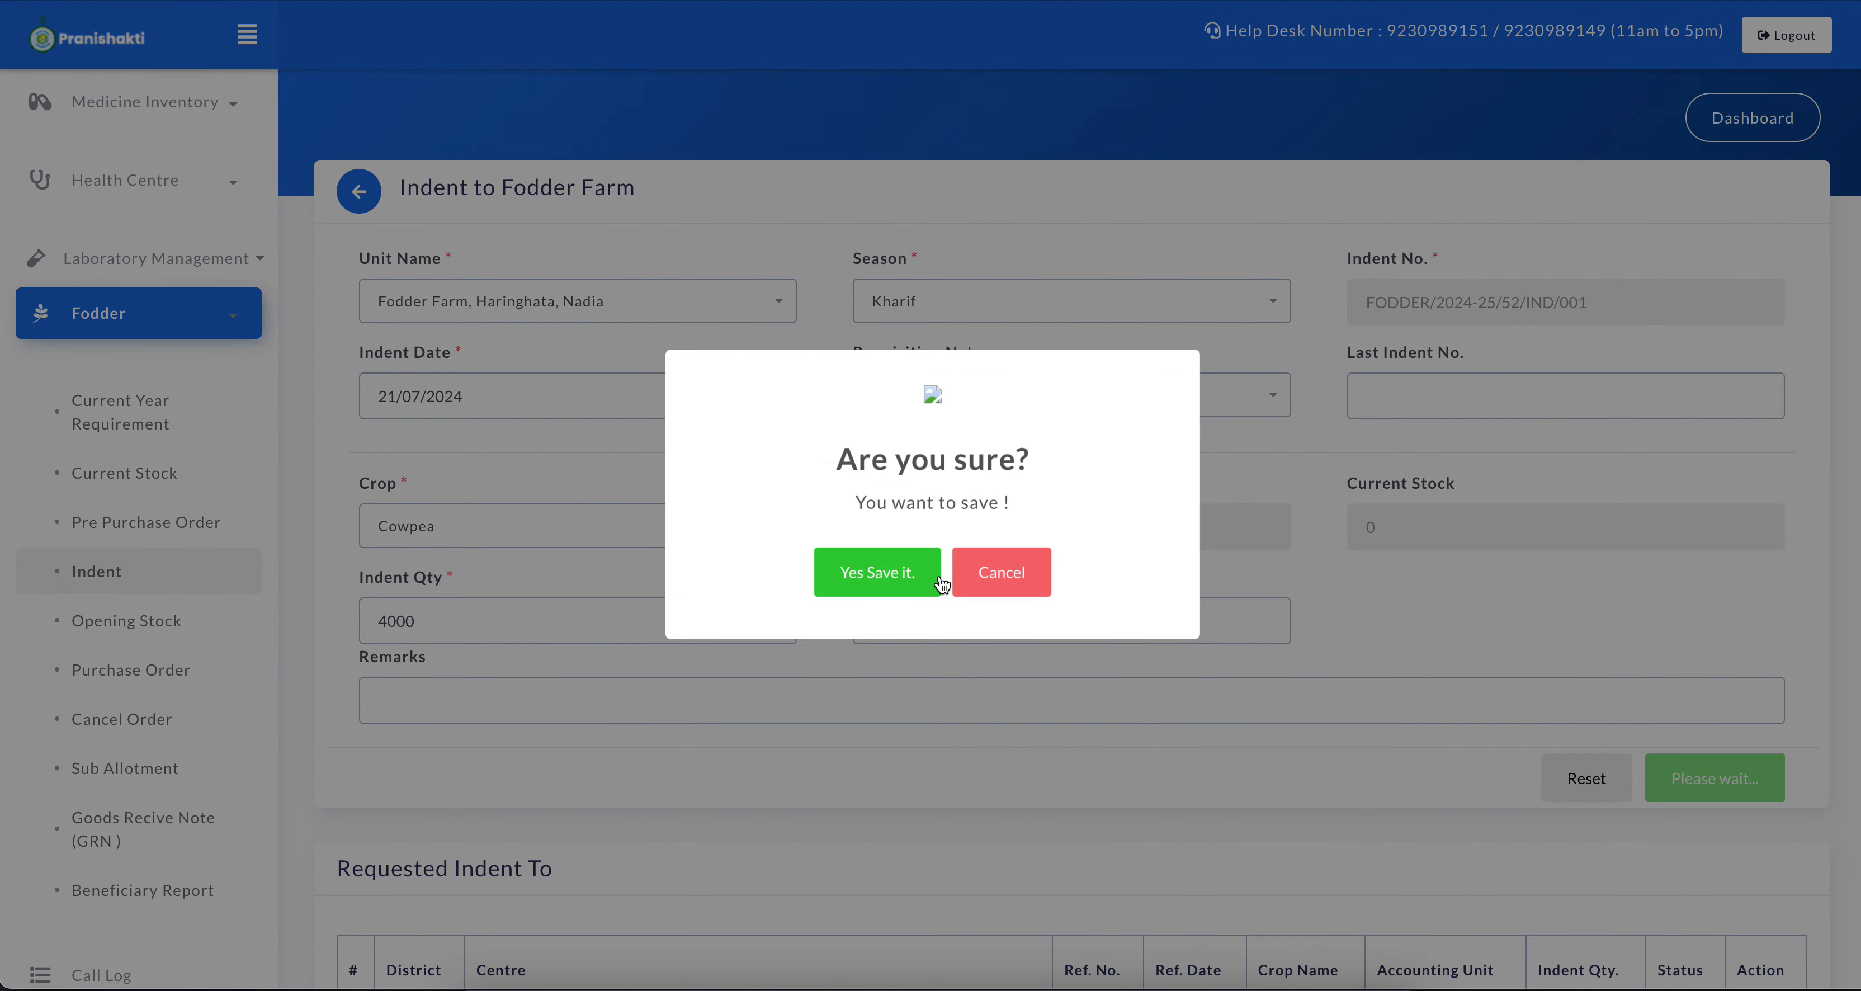
left_click(938, 577)
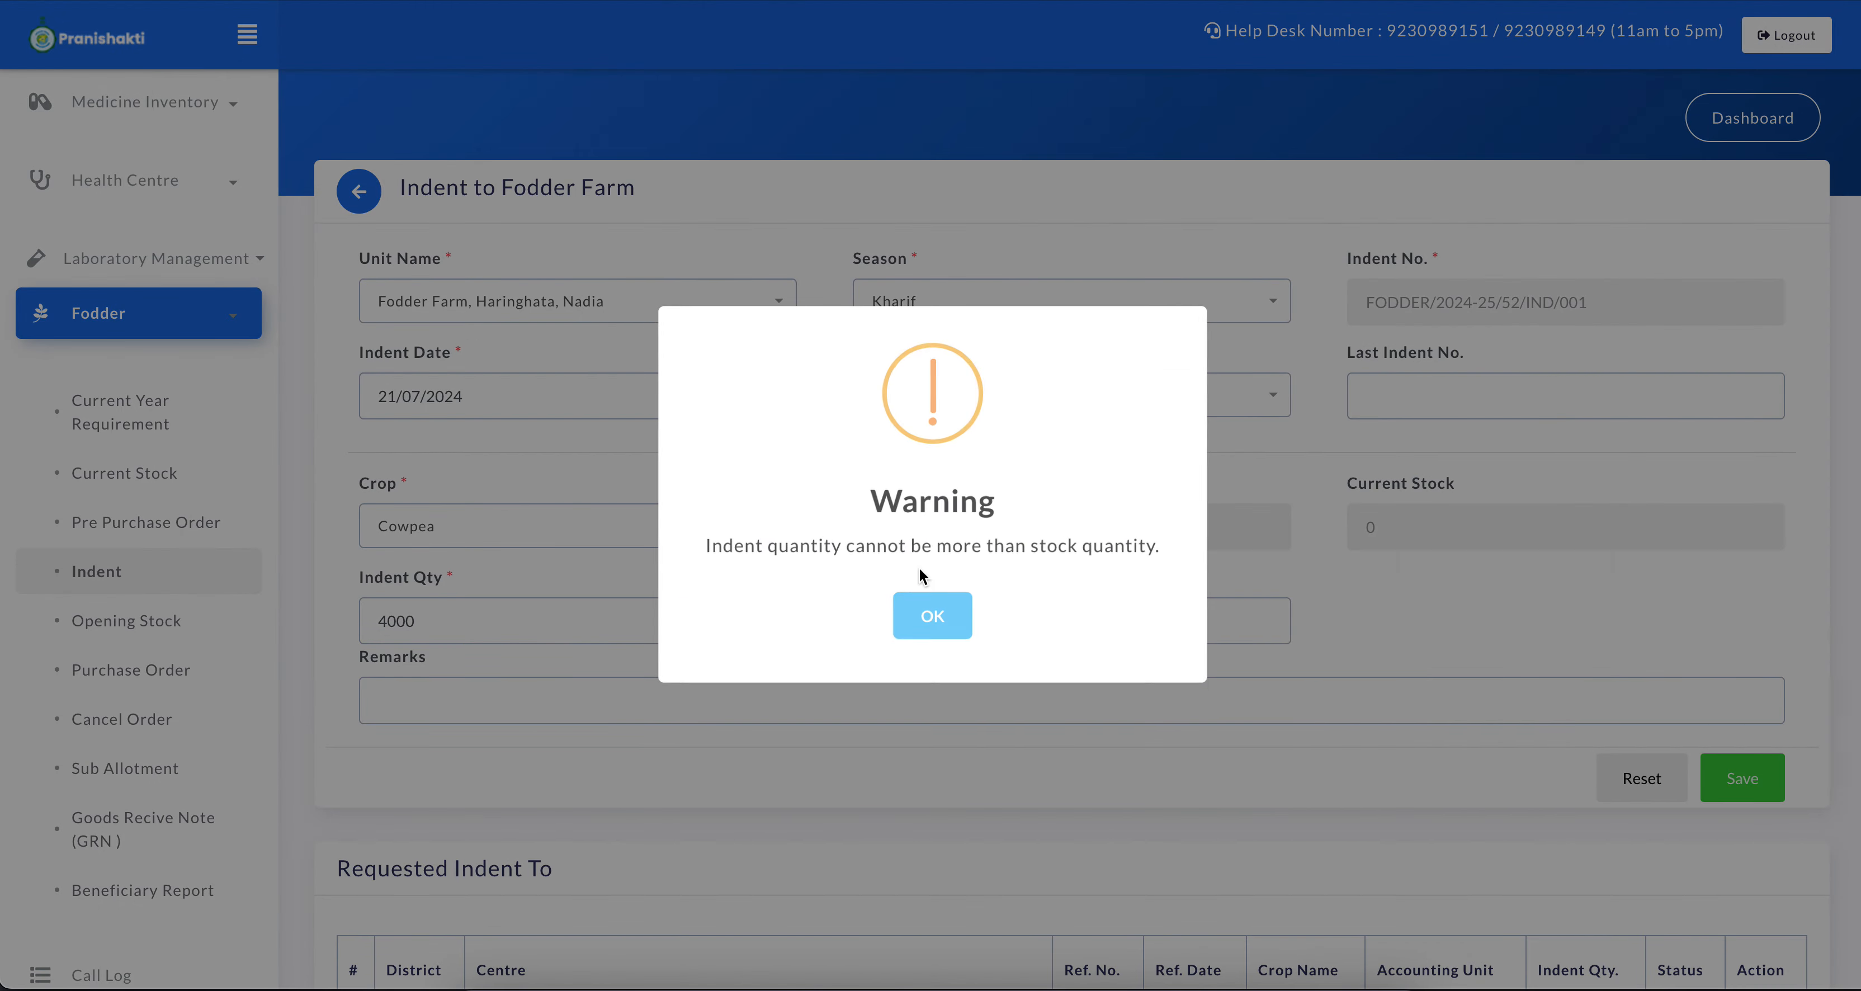
Dismiss the stock warning and check the indent form's current stock for Fodder Maize and Cowpea, leaving Cowpea selected
left_click(930, 616)
scroll(1118, 476, "down", 1)
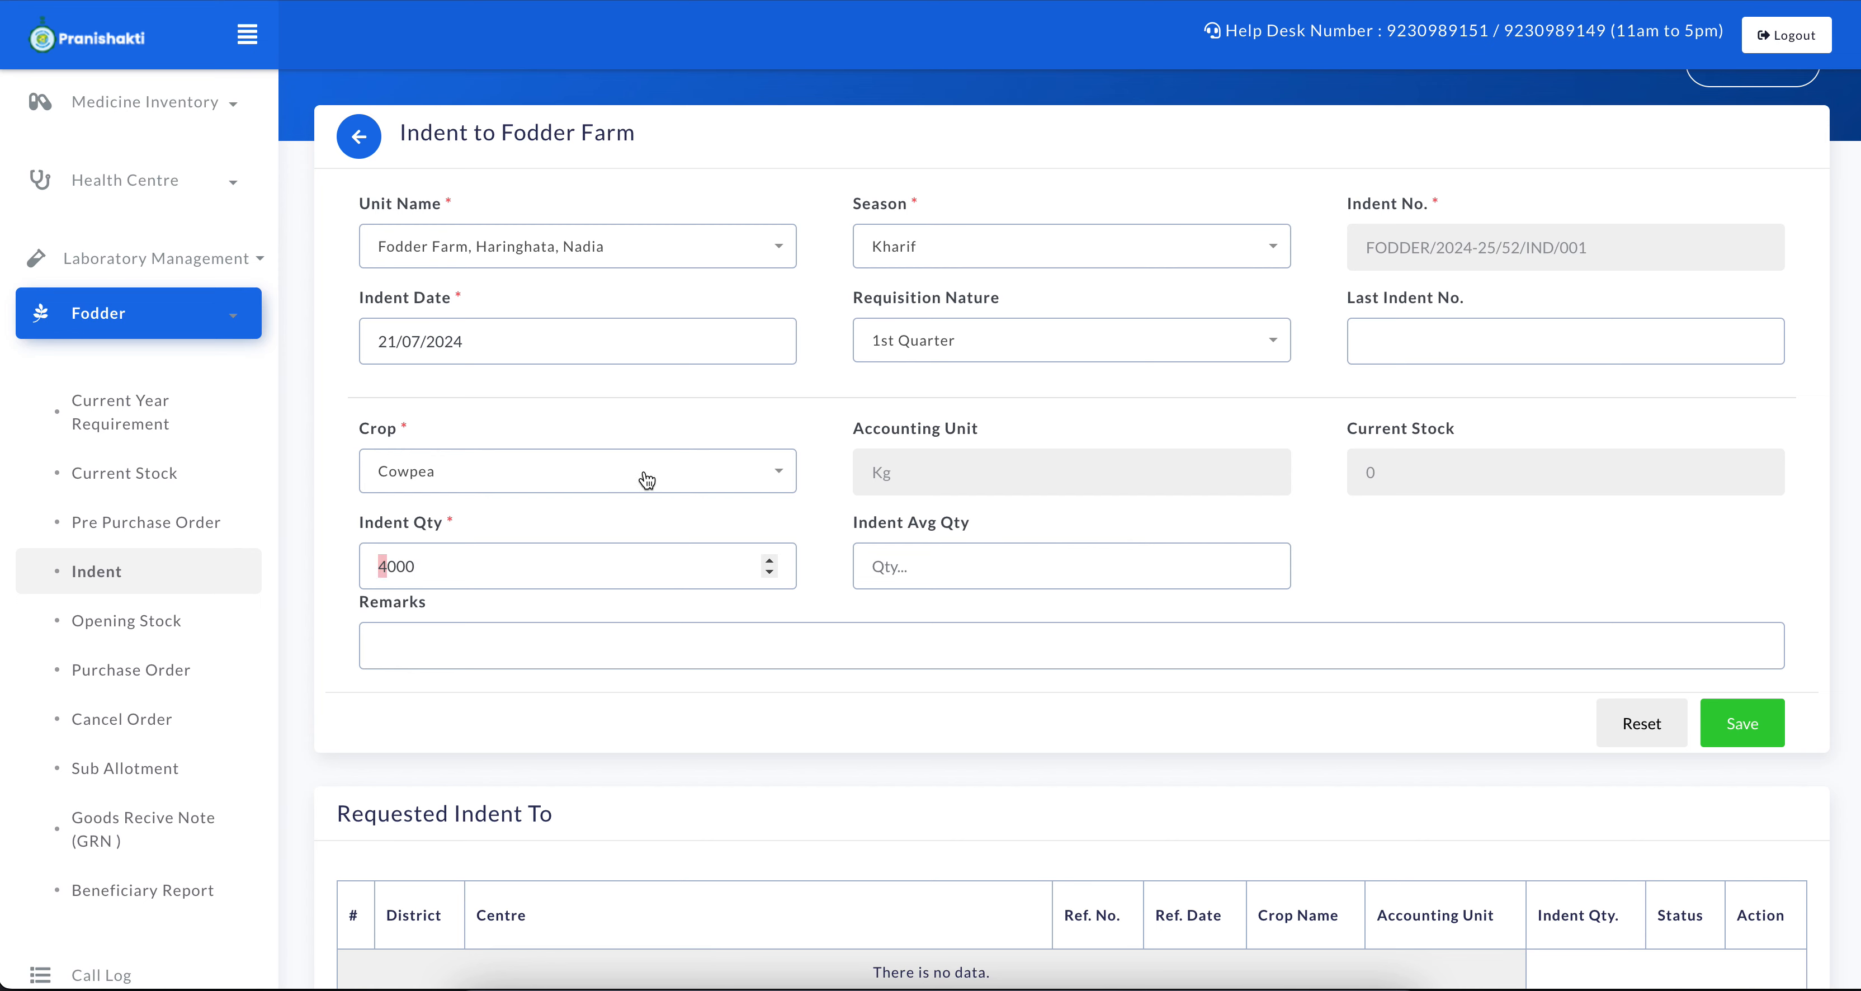
left_click(436, 483)
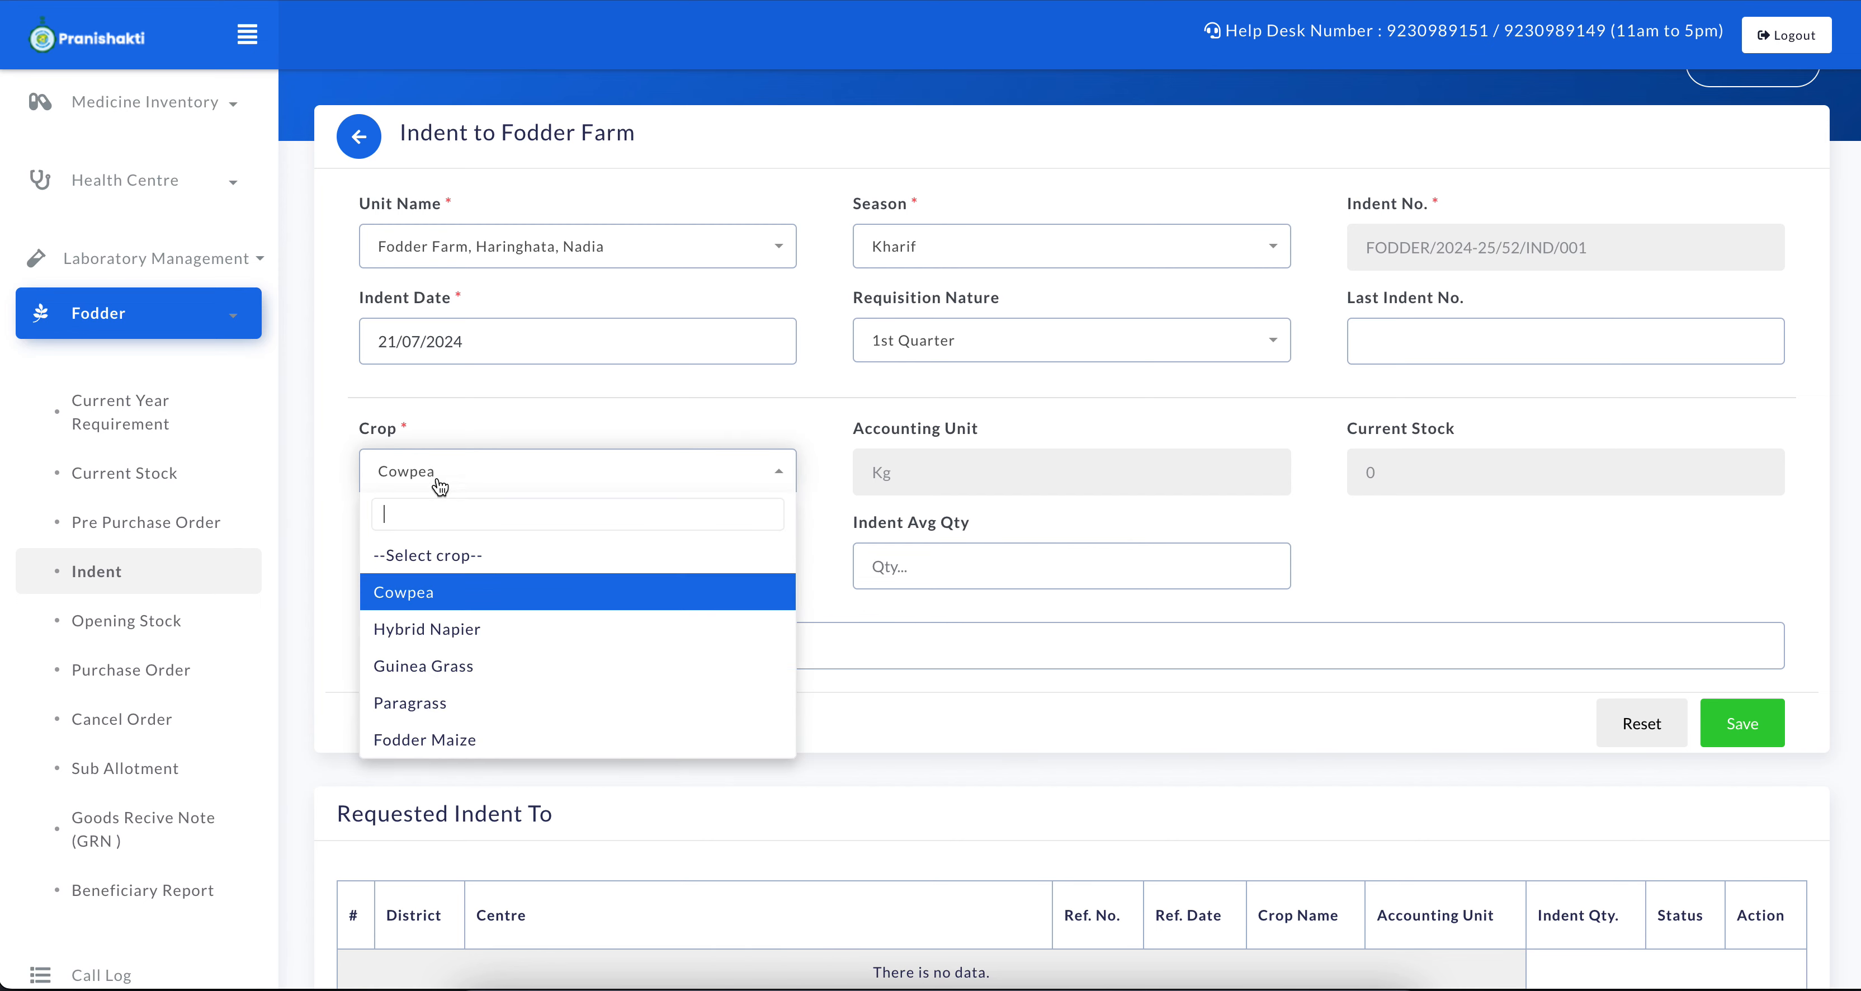
left_click(443, 740)
left_click(444, 473)
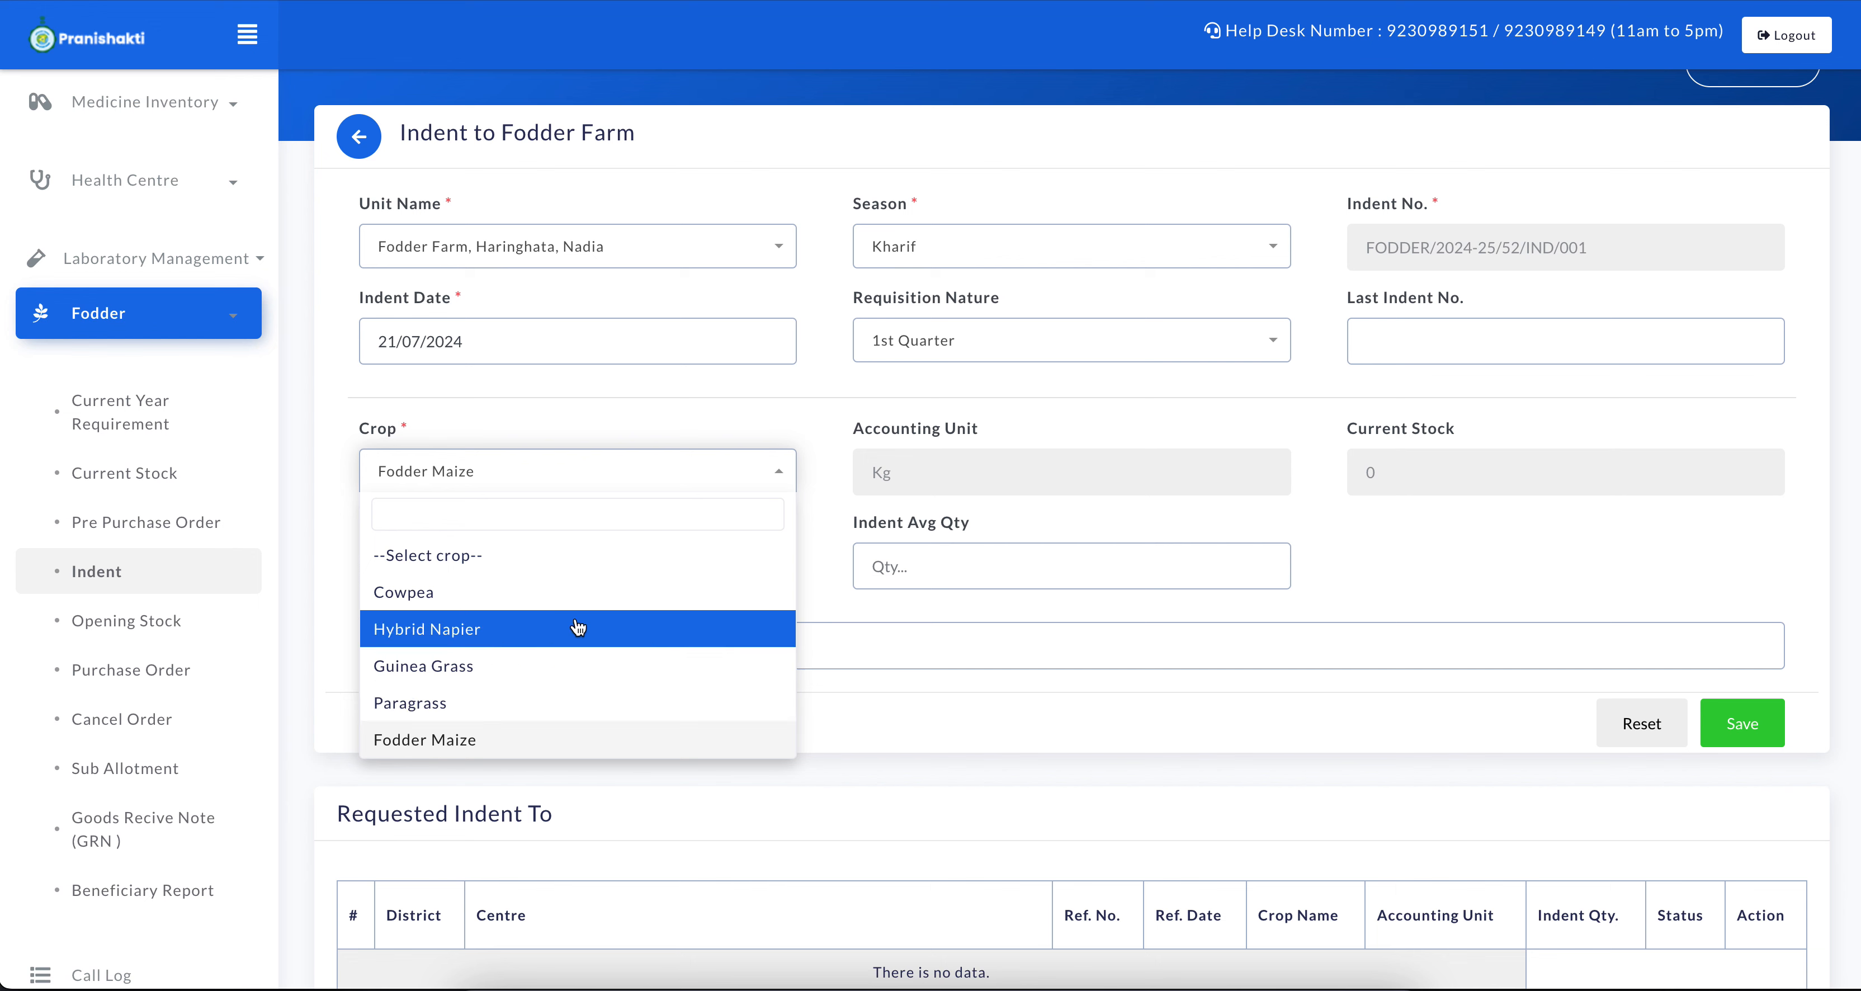
left_click(510, 586)
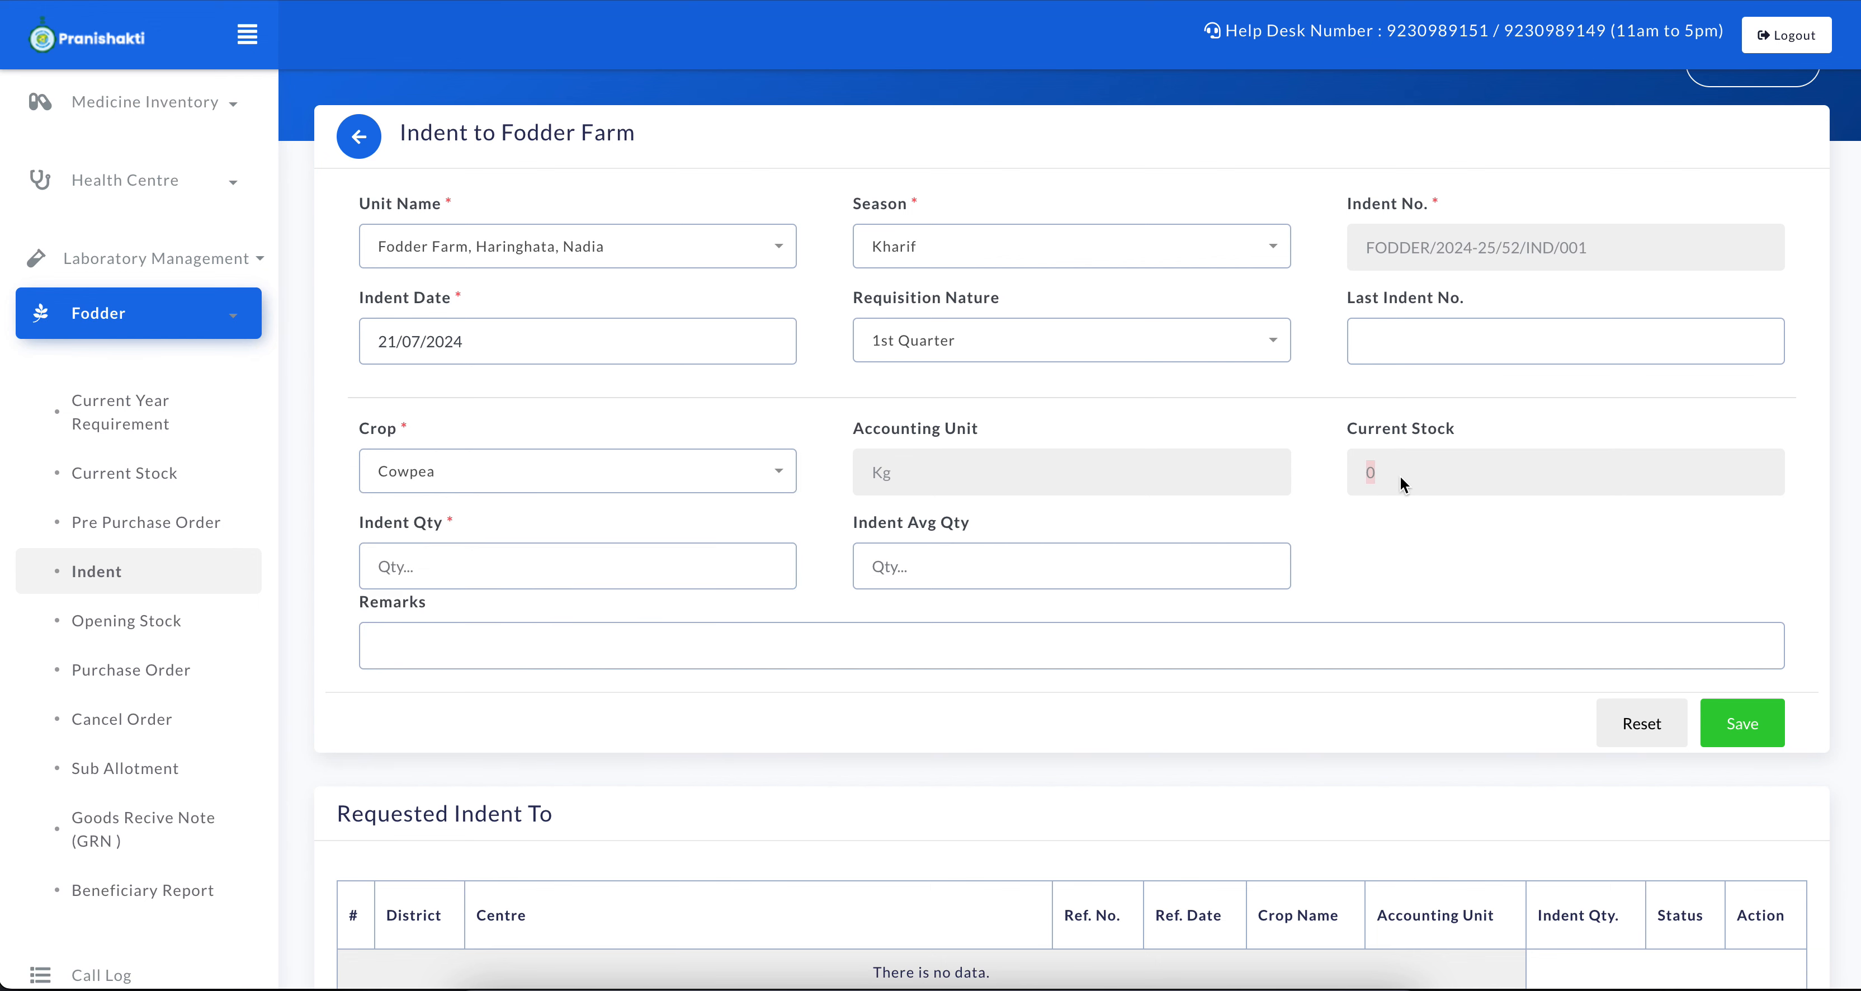
scroll(403, 764, "down", 2)
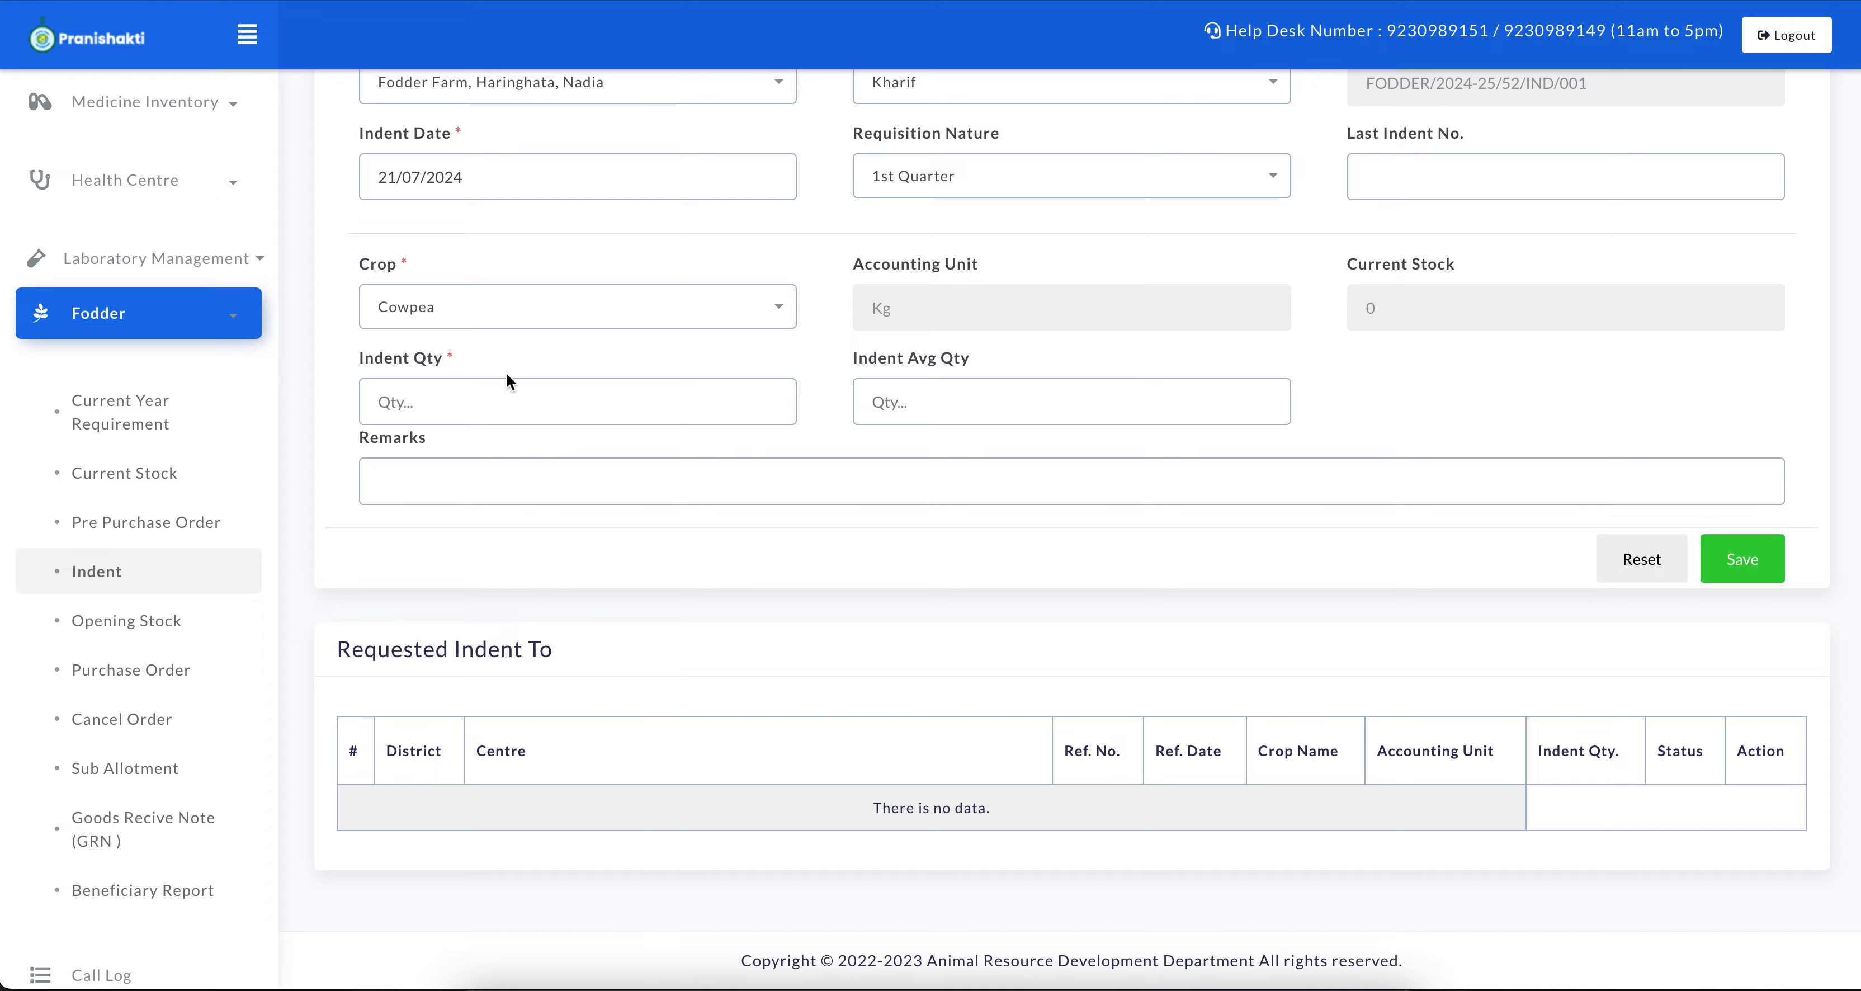
scroll(108, 755, "down", 2)
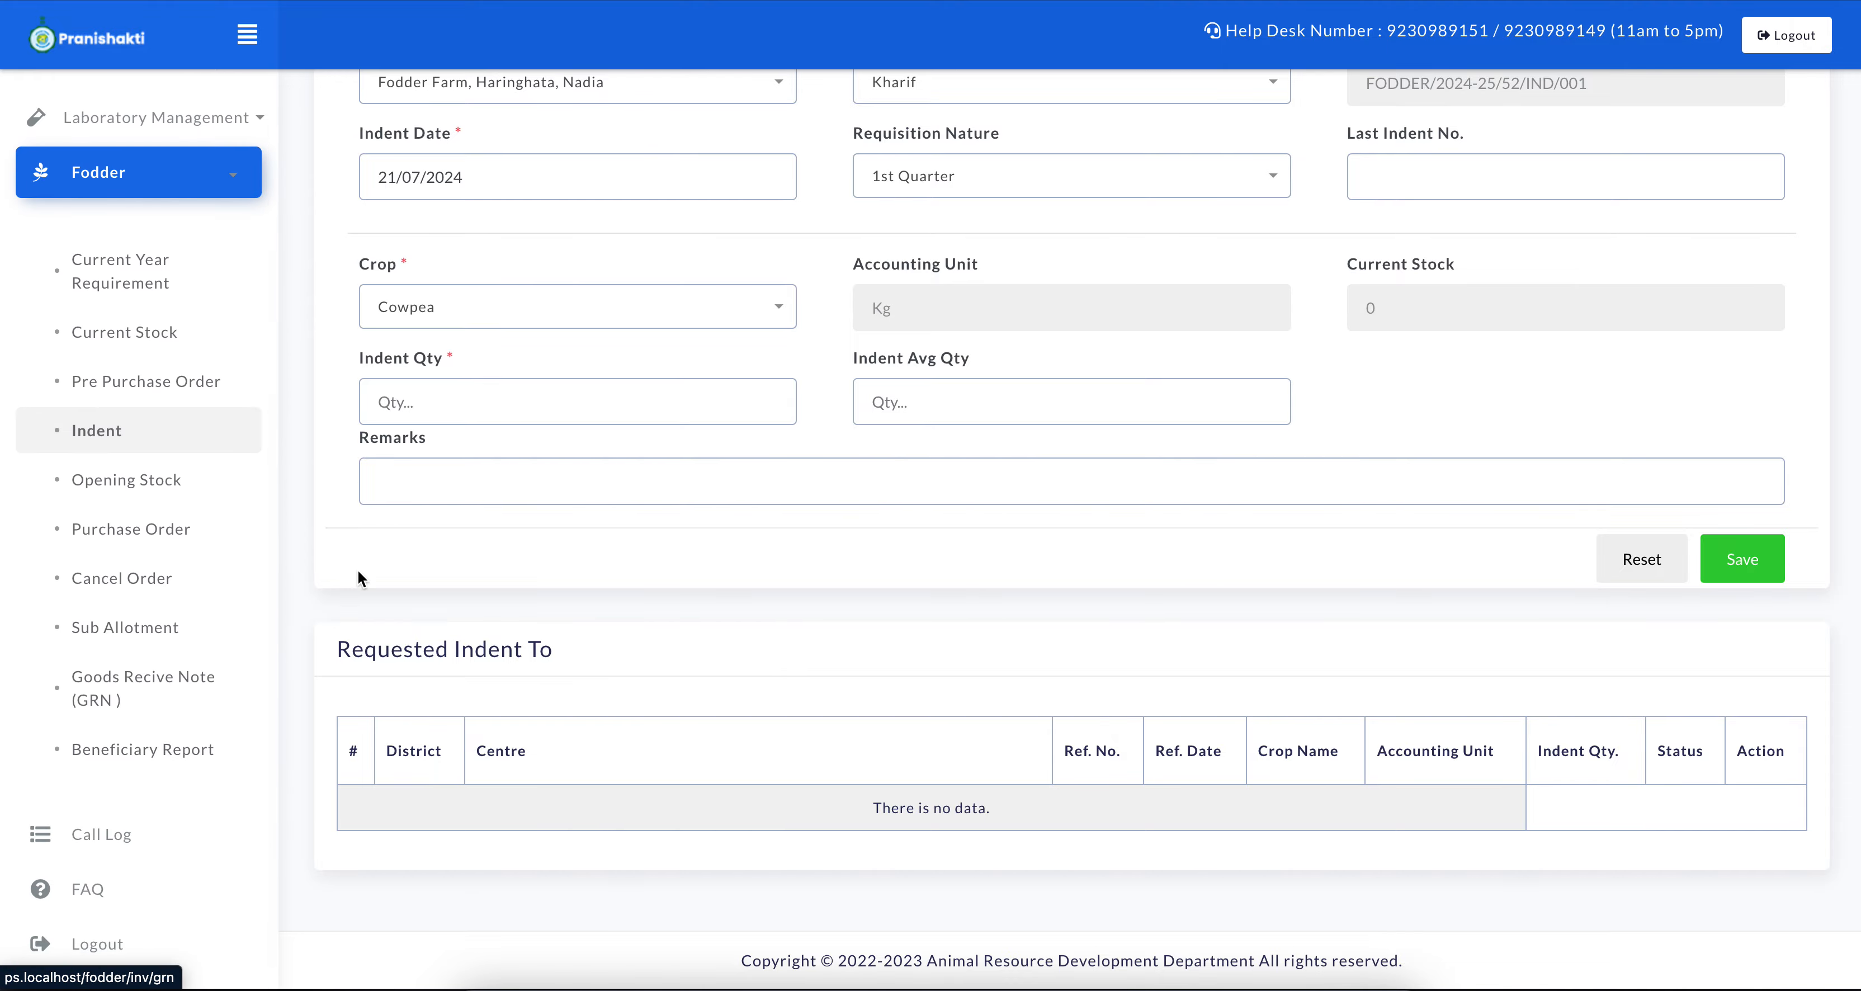
Switch to the Dubrajpur BLDO's browser window and log out of that account
key("ctrl+Down")
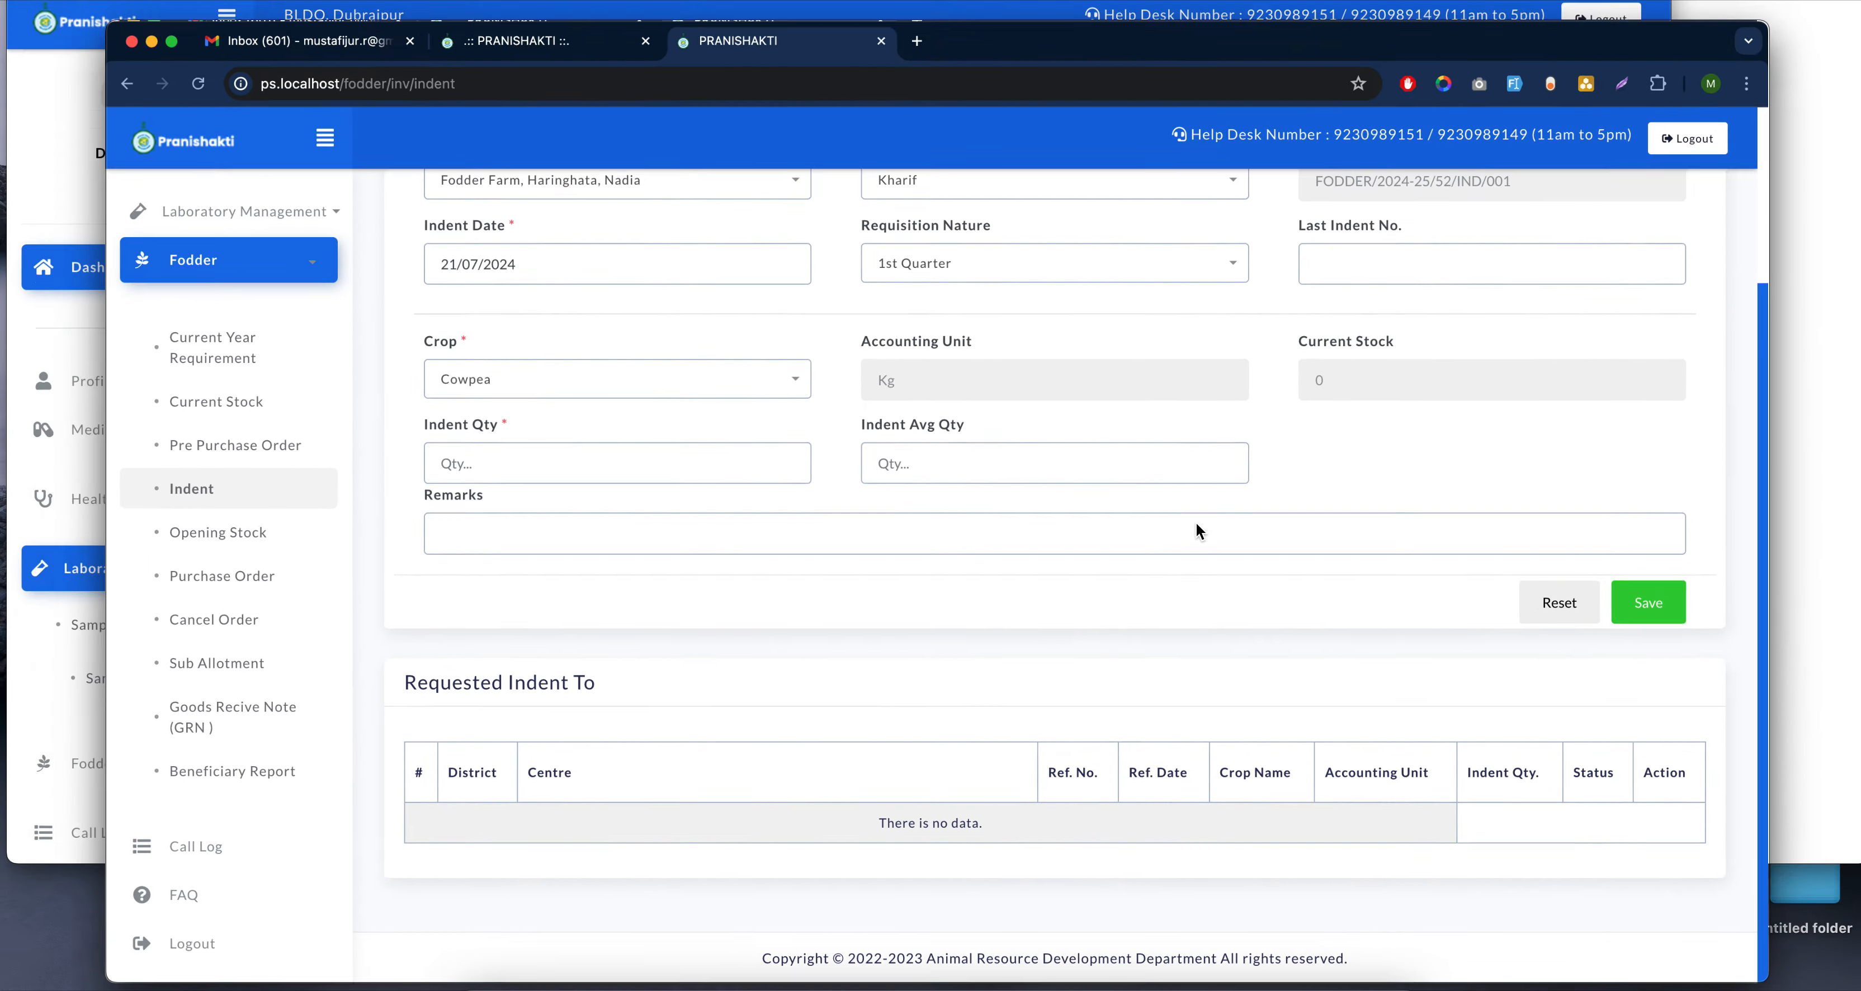
left_click(551, 194)
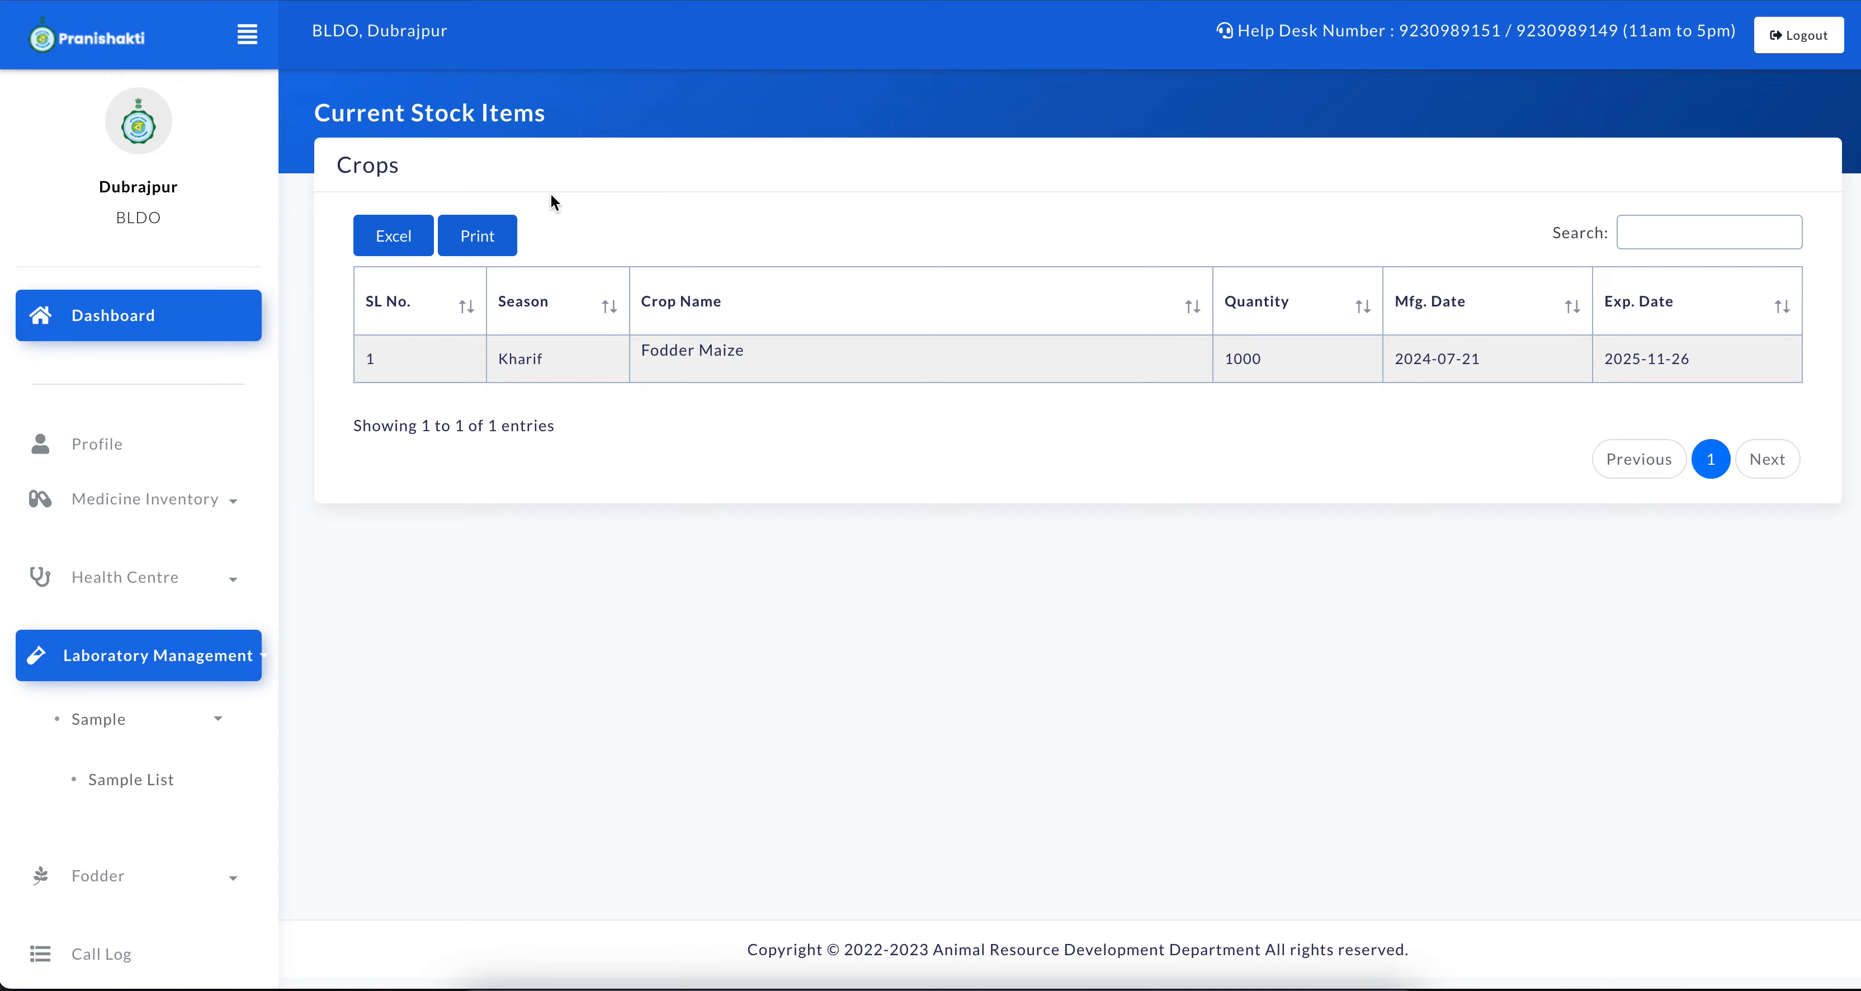
left_click(1829, 38)
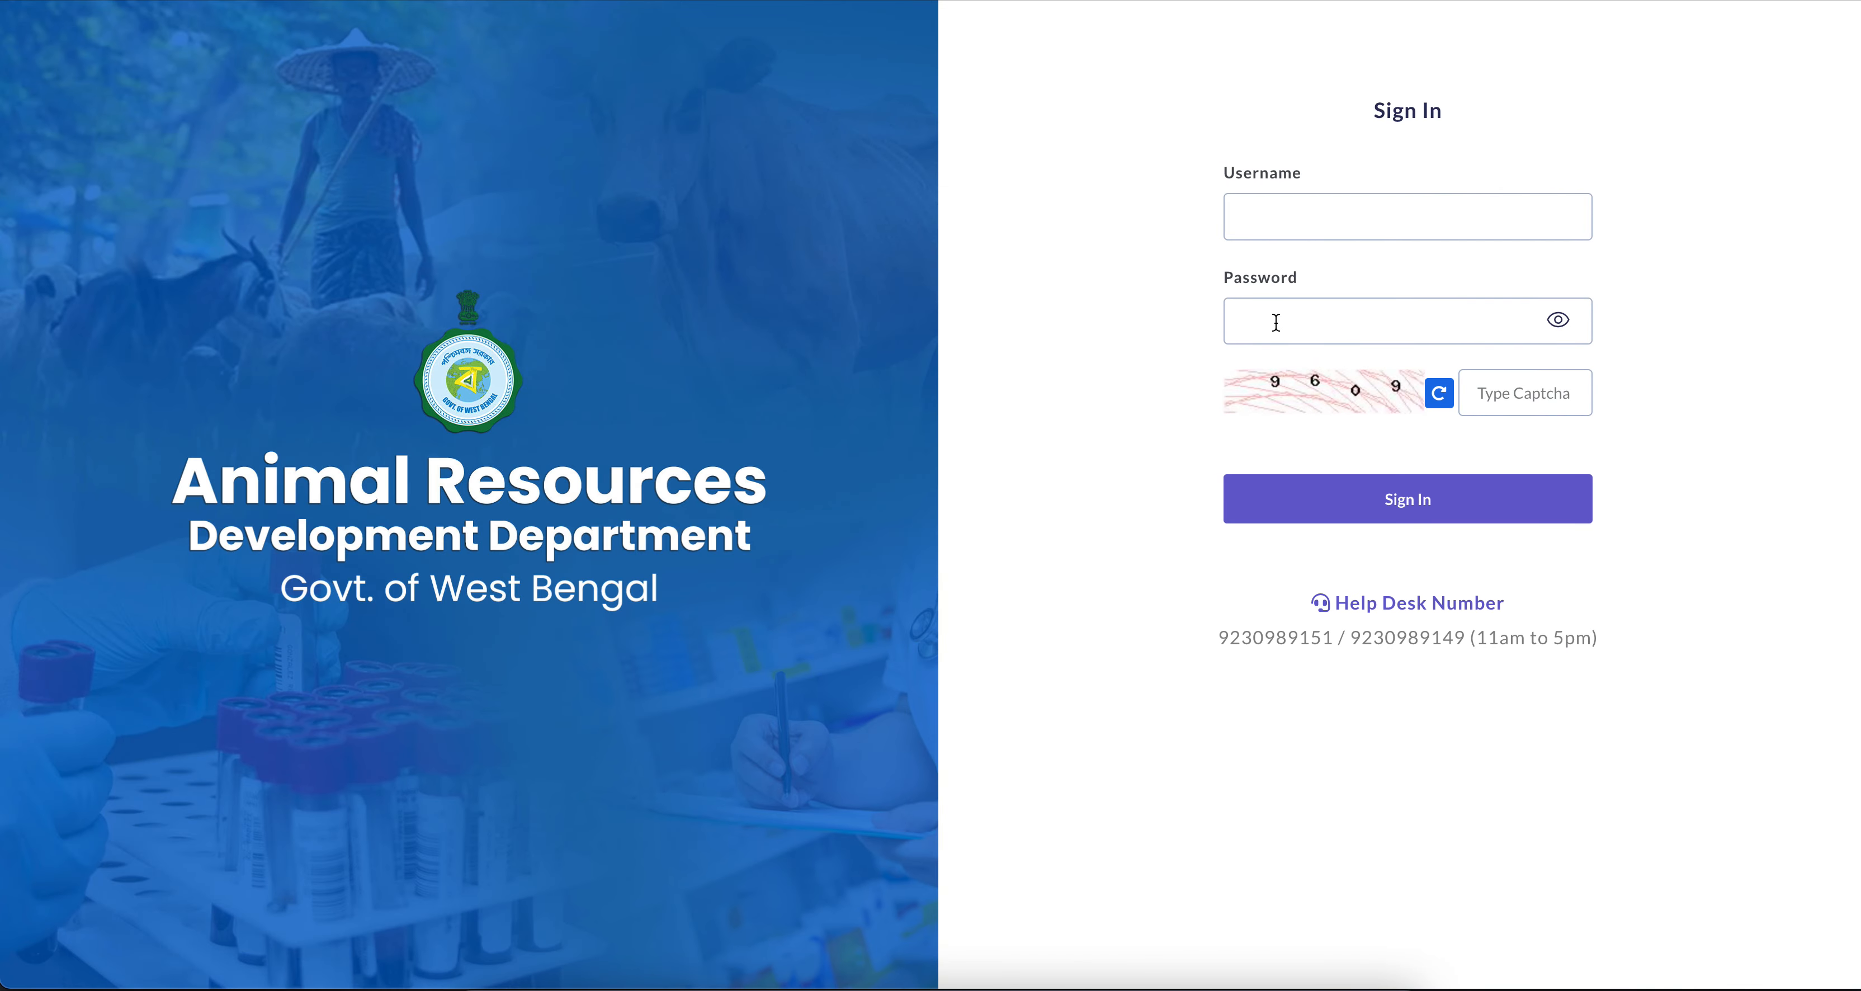
Sign in with the Haringhata fodder farm's saved username and password, entering the captcha code
left_click(1294, 215)
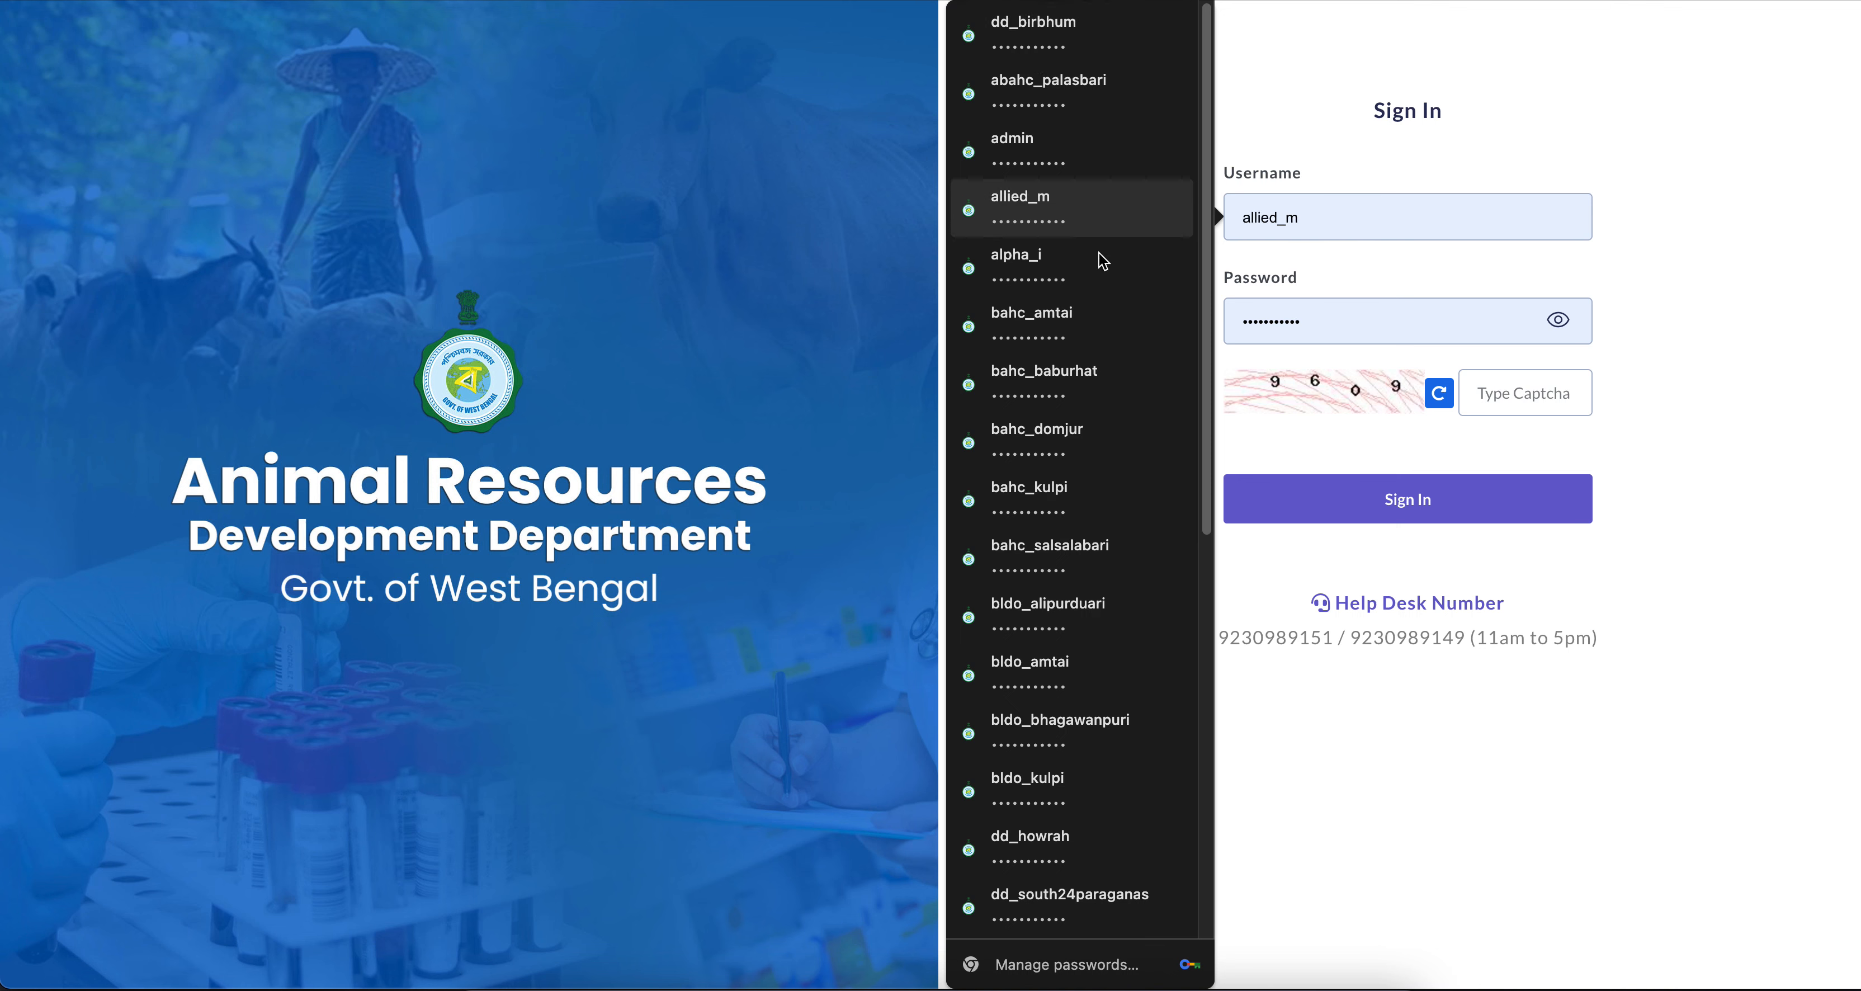
left_click(1381, 127)
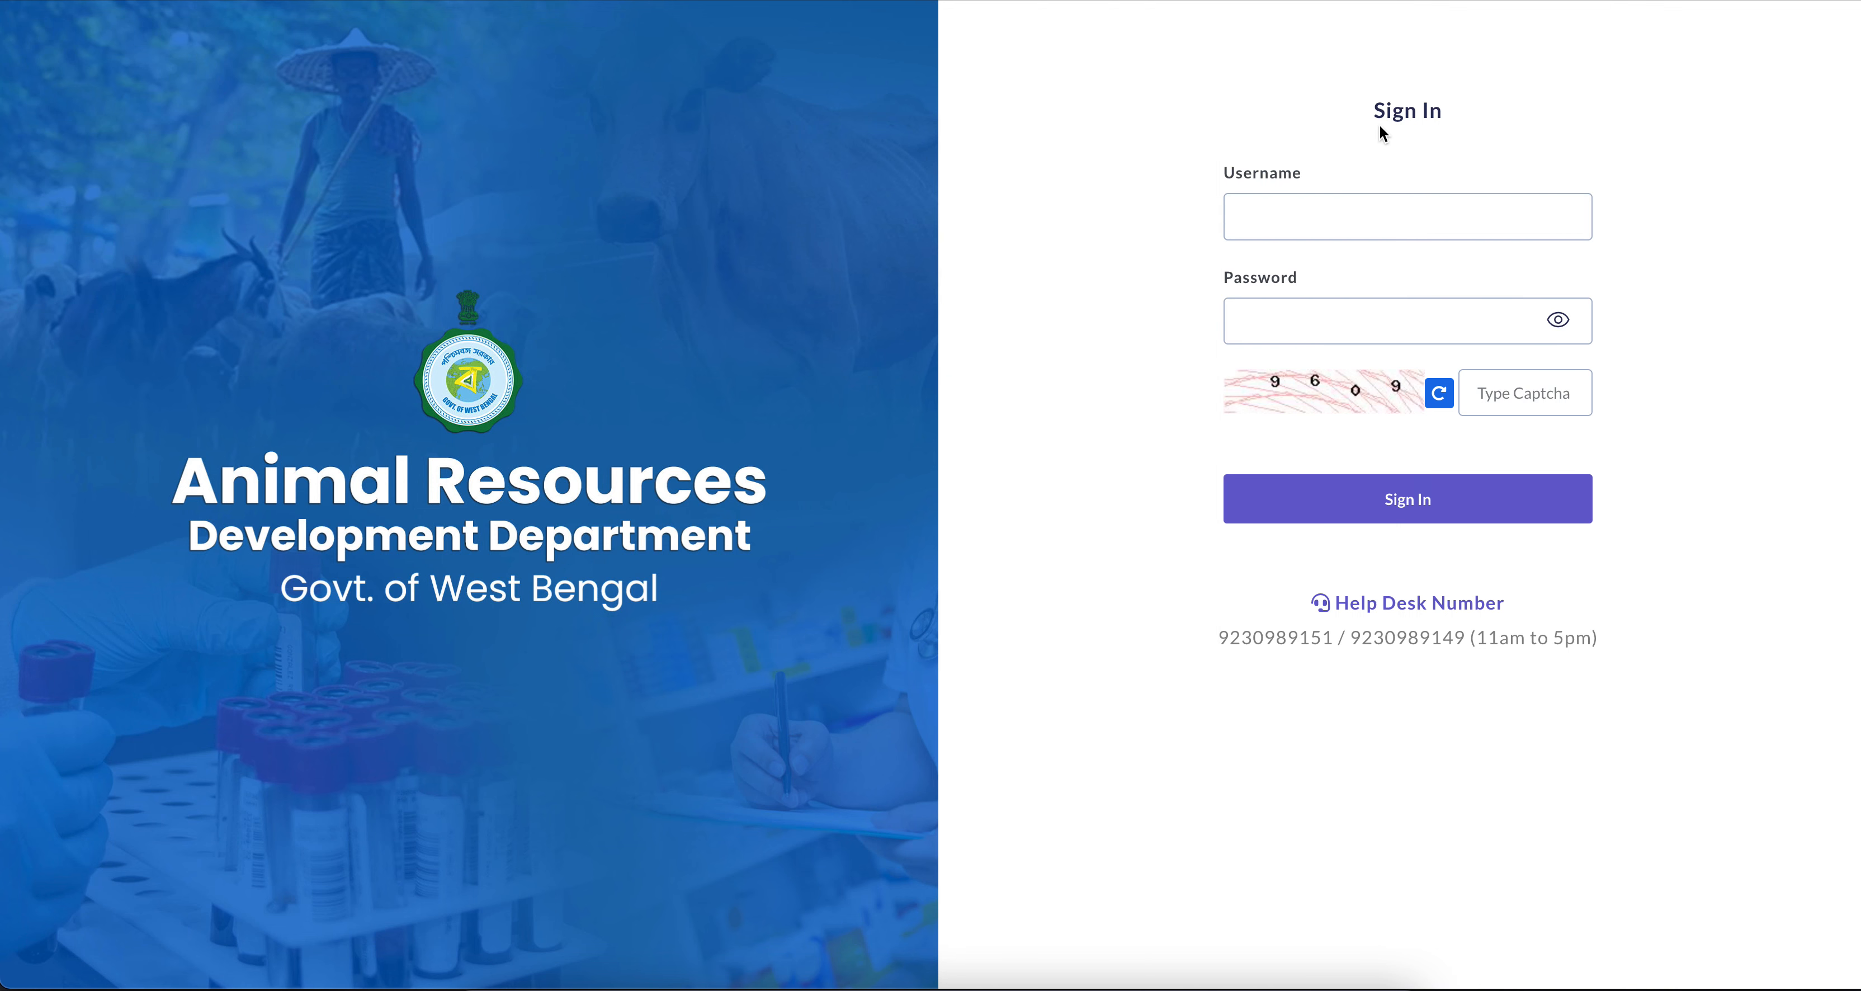
left_click(1405, 213)
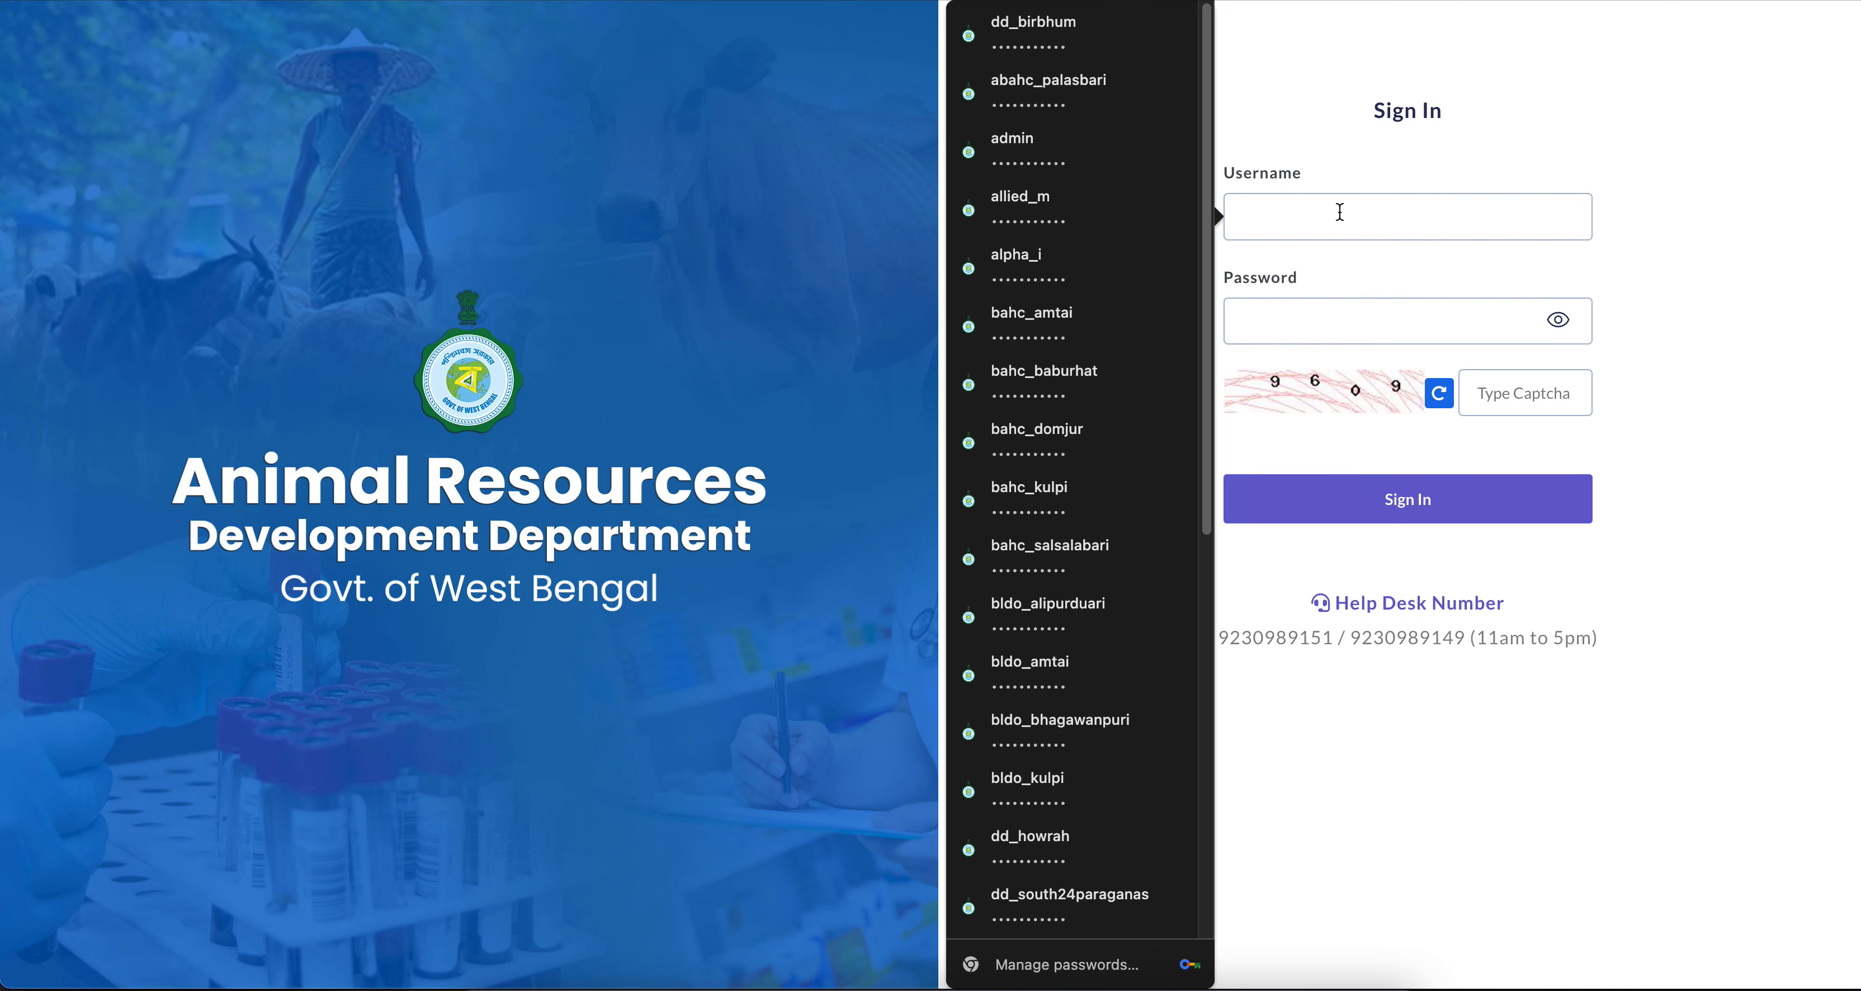
type("fdf_haringhata")
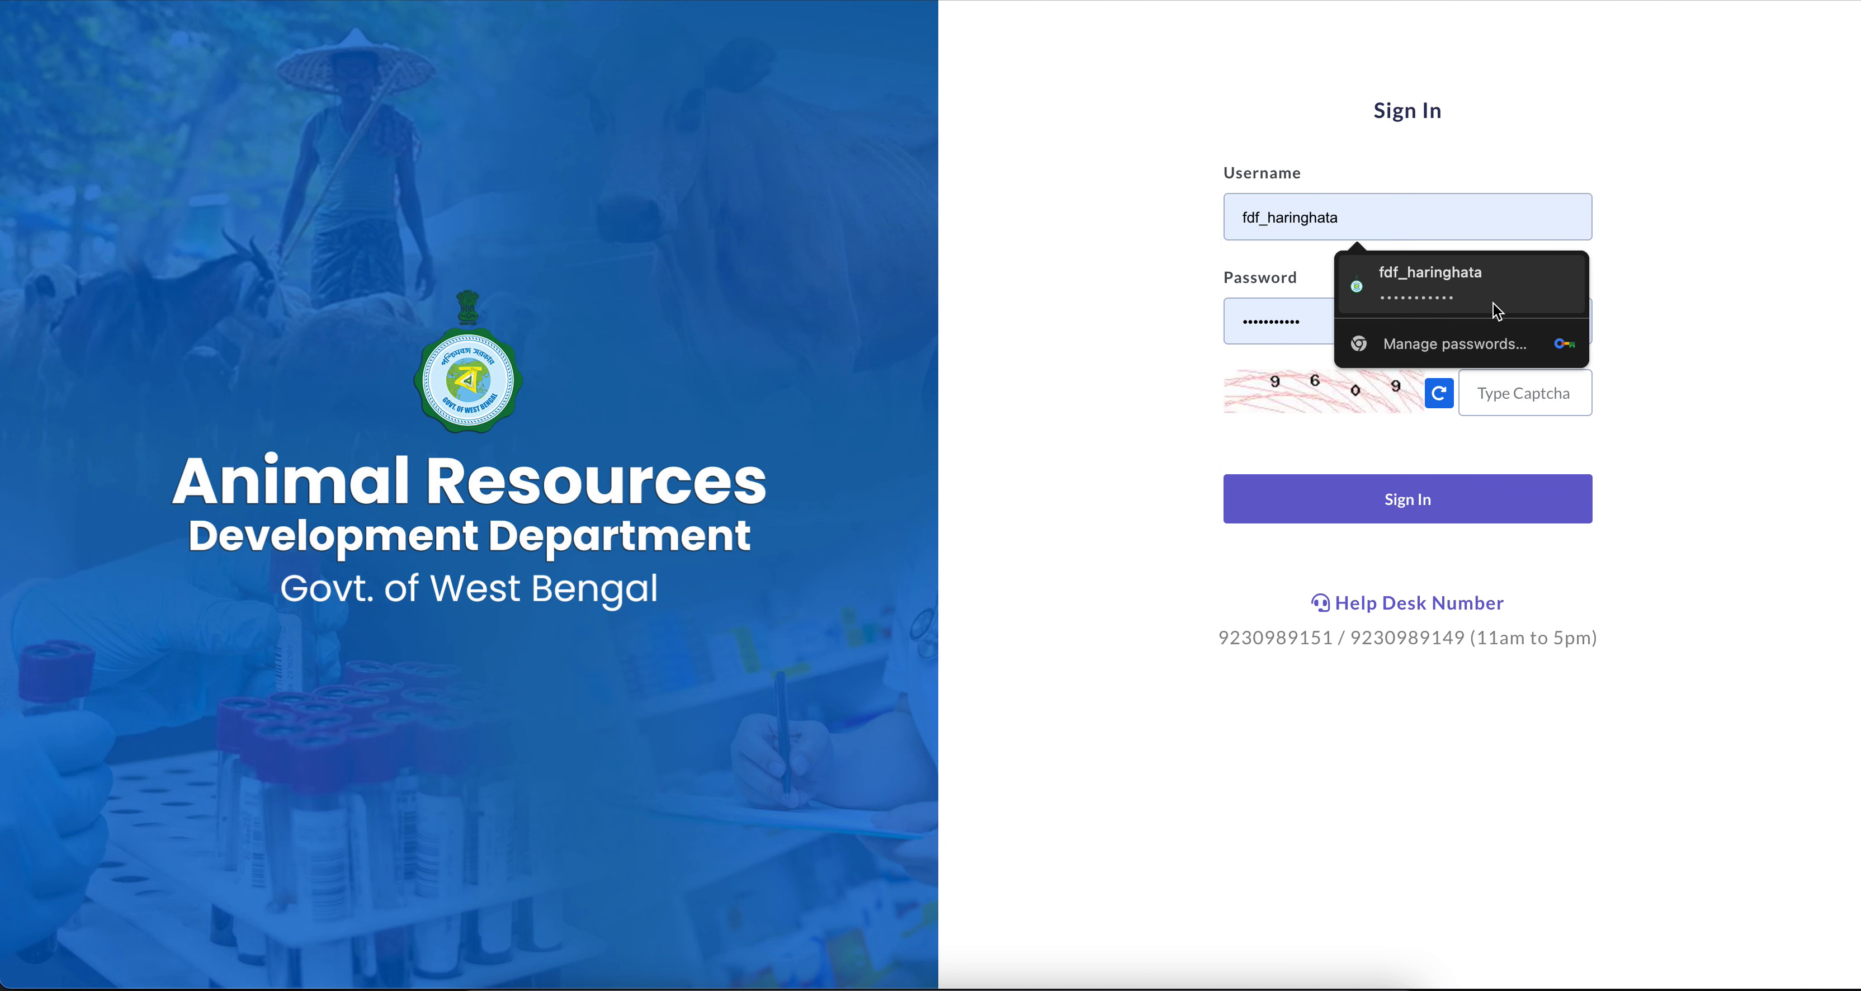
left_click(1493, 303)
type("9609")
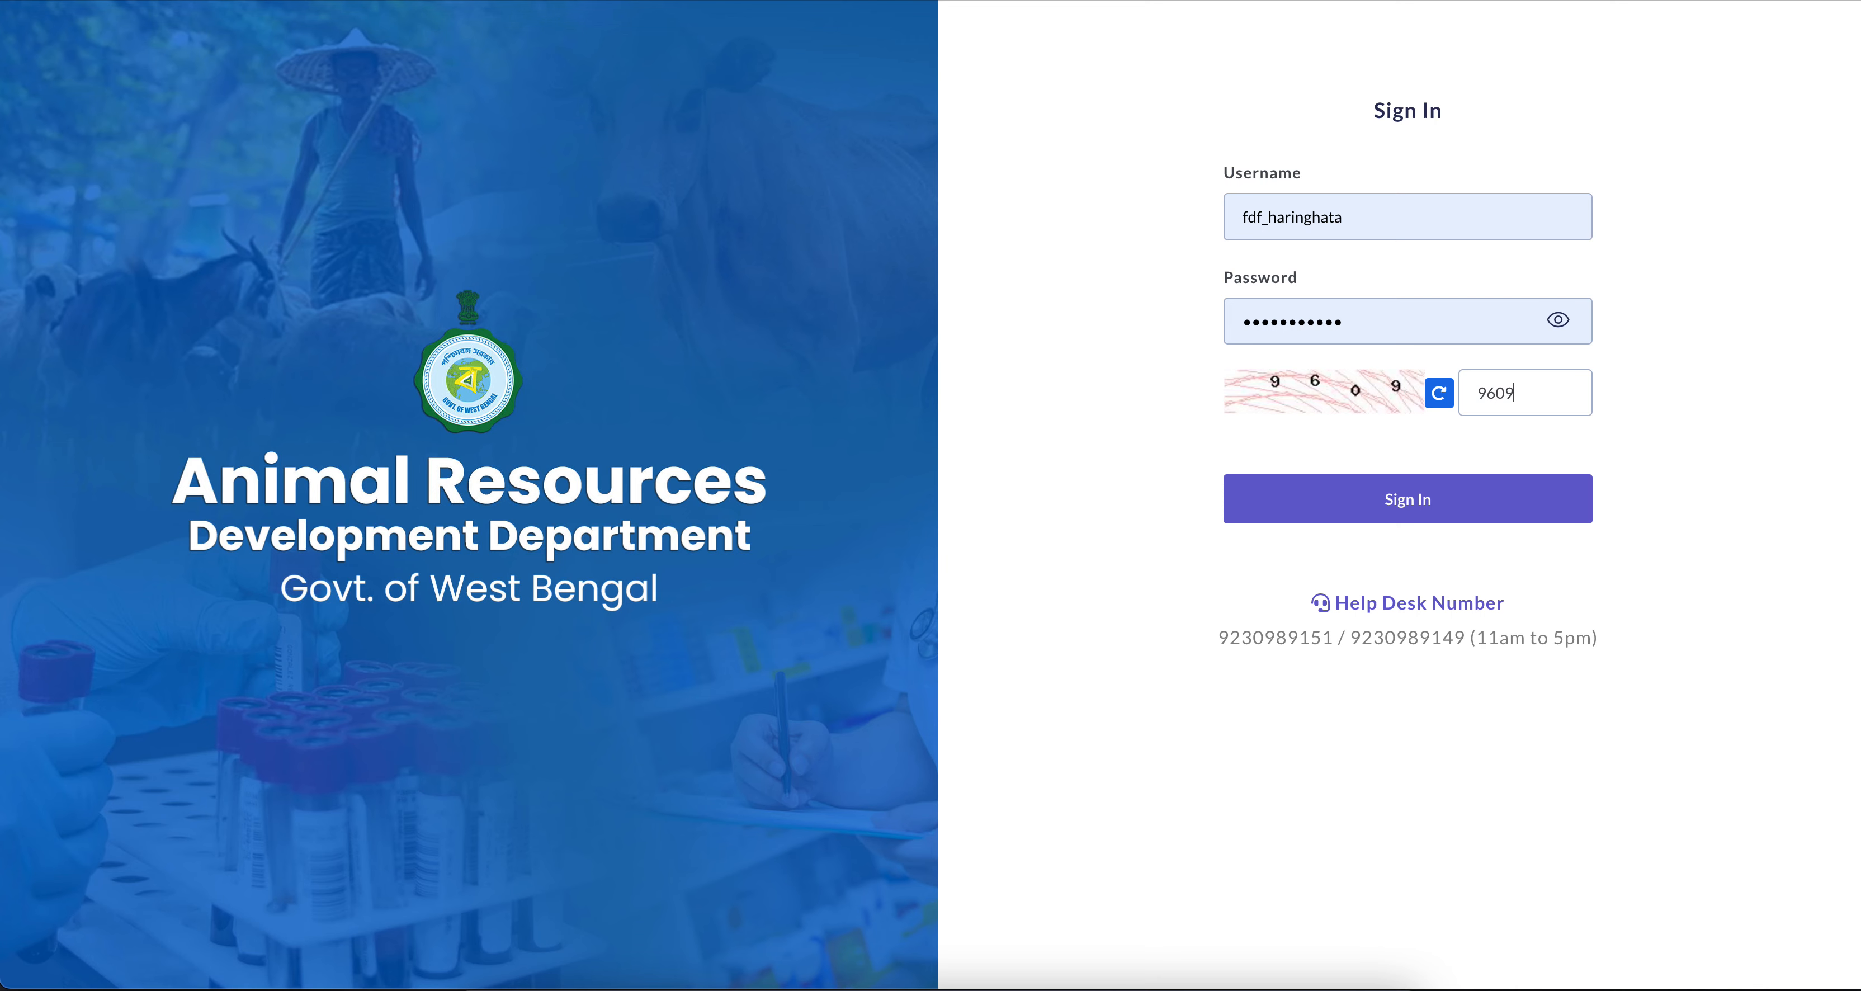
key("Return")
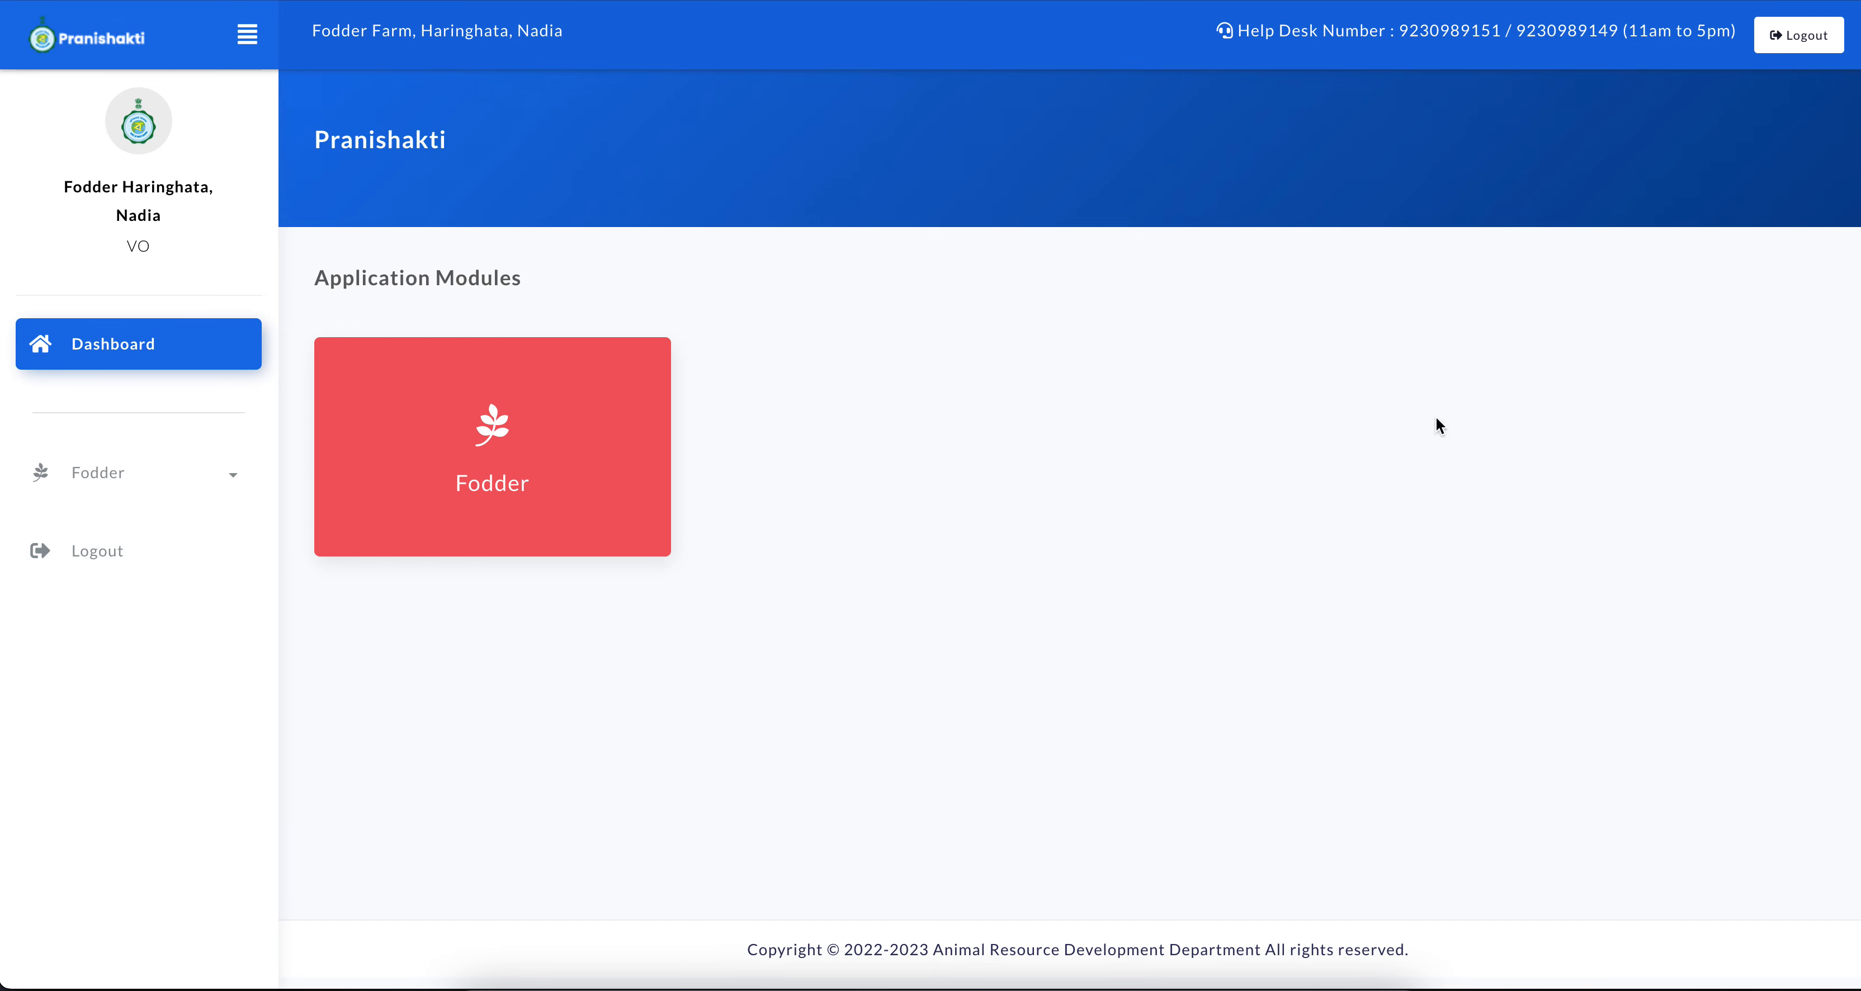
Examine the fodder farm's Current Stock list and its Add Opening Stock form
left_click(343, 438)
left_click(170, 560)
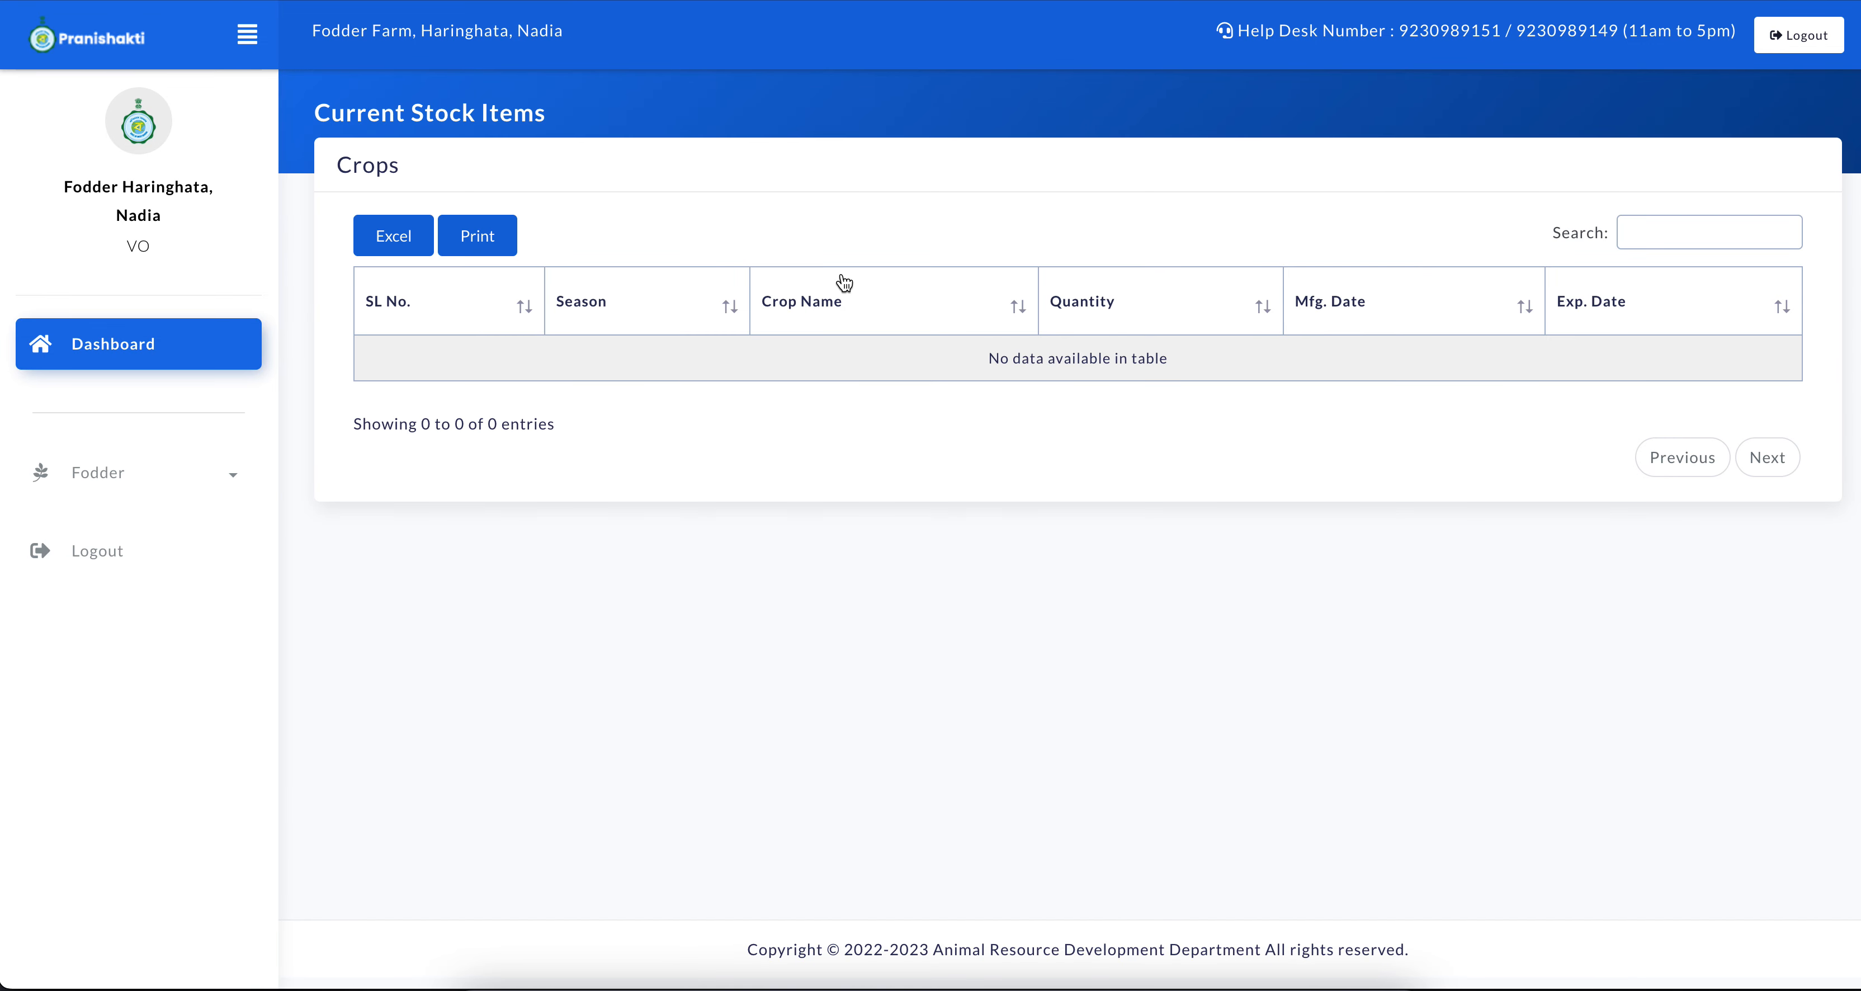
left_click(231, 482)
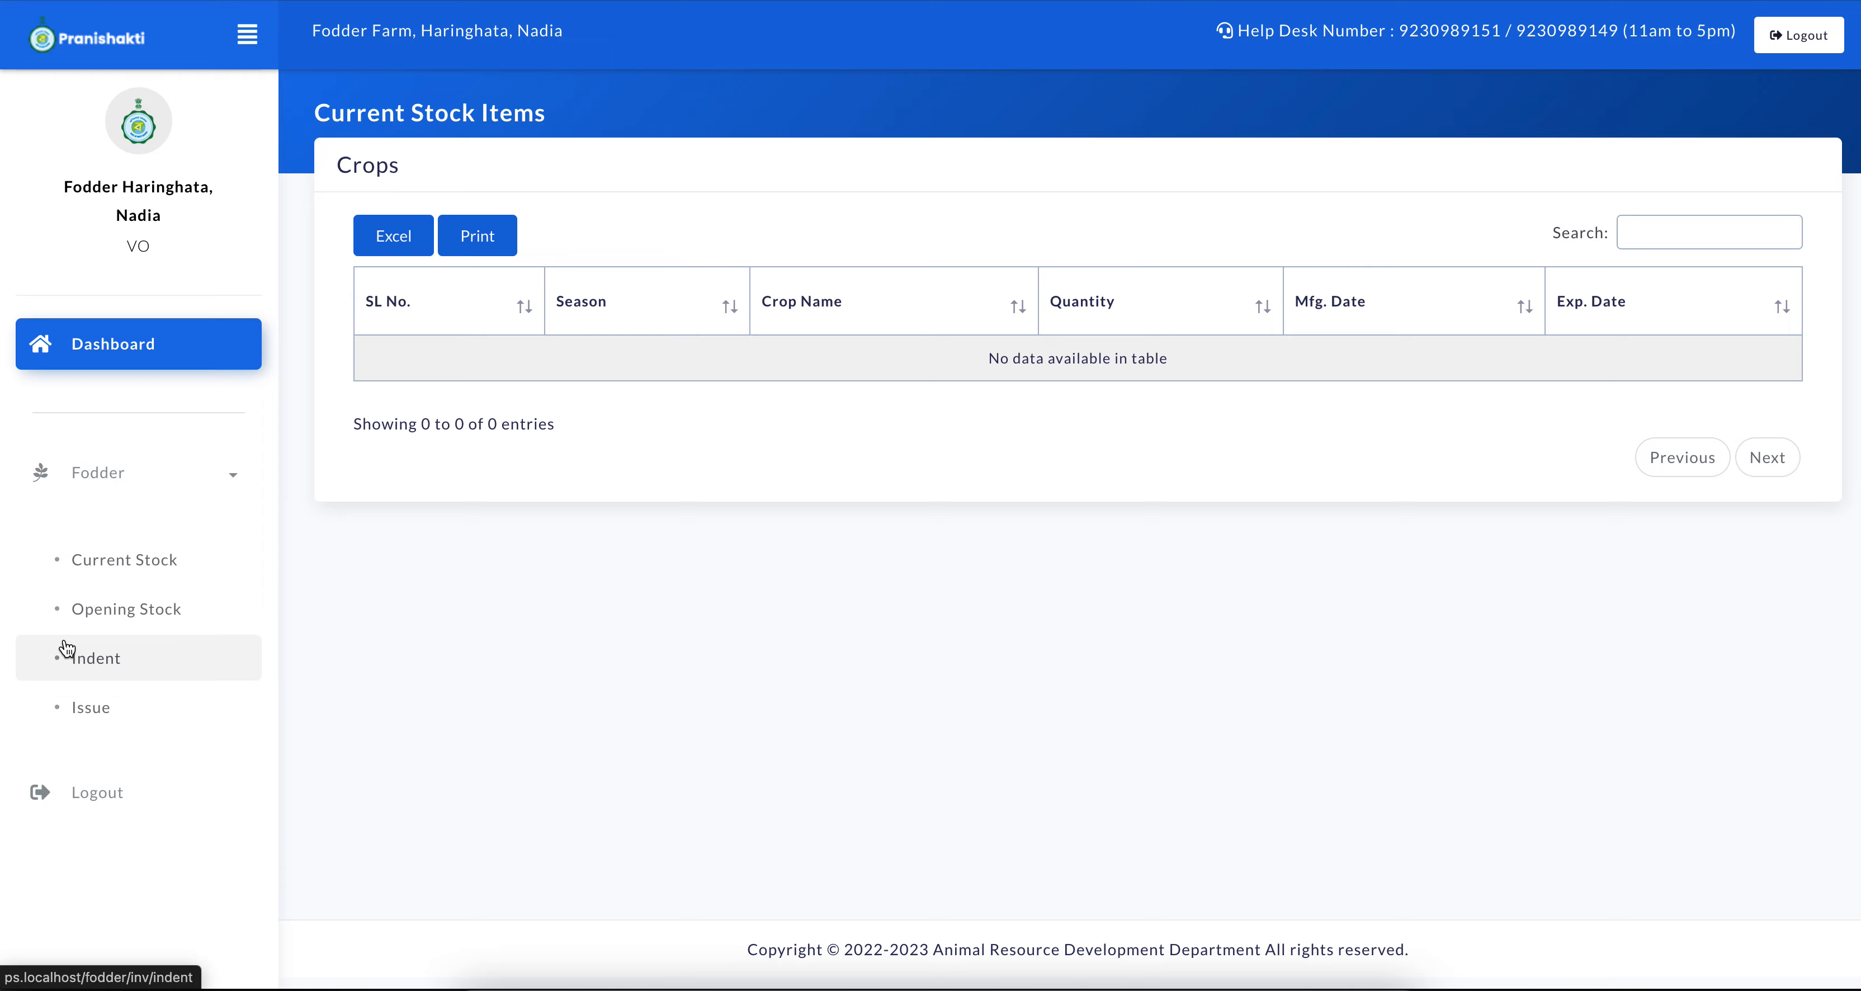
left_click(148, 622)
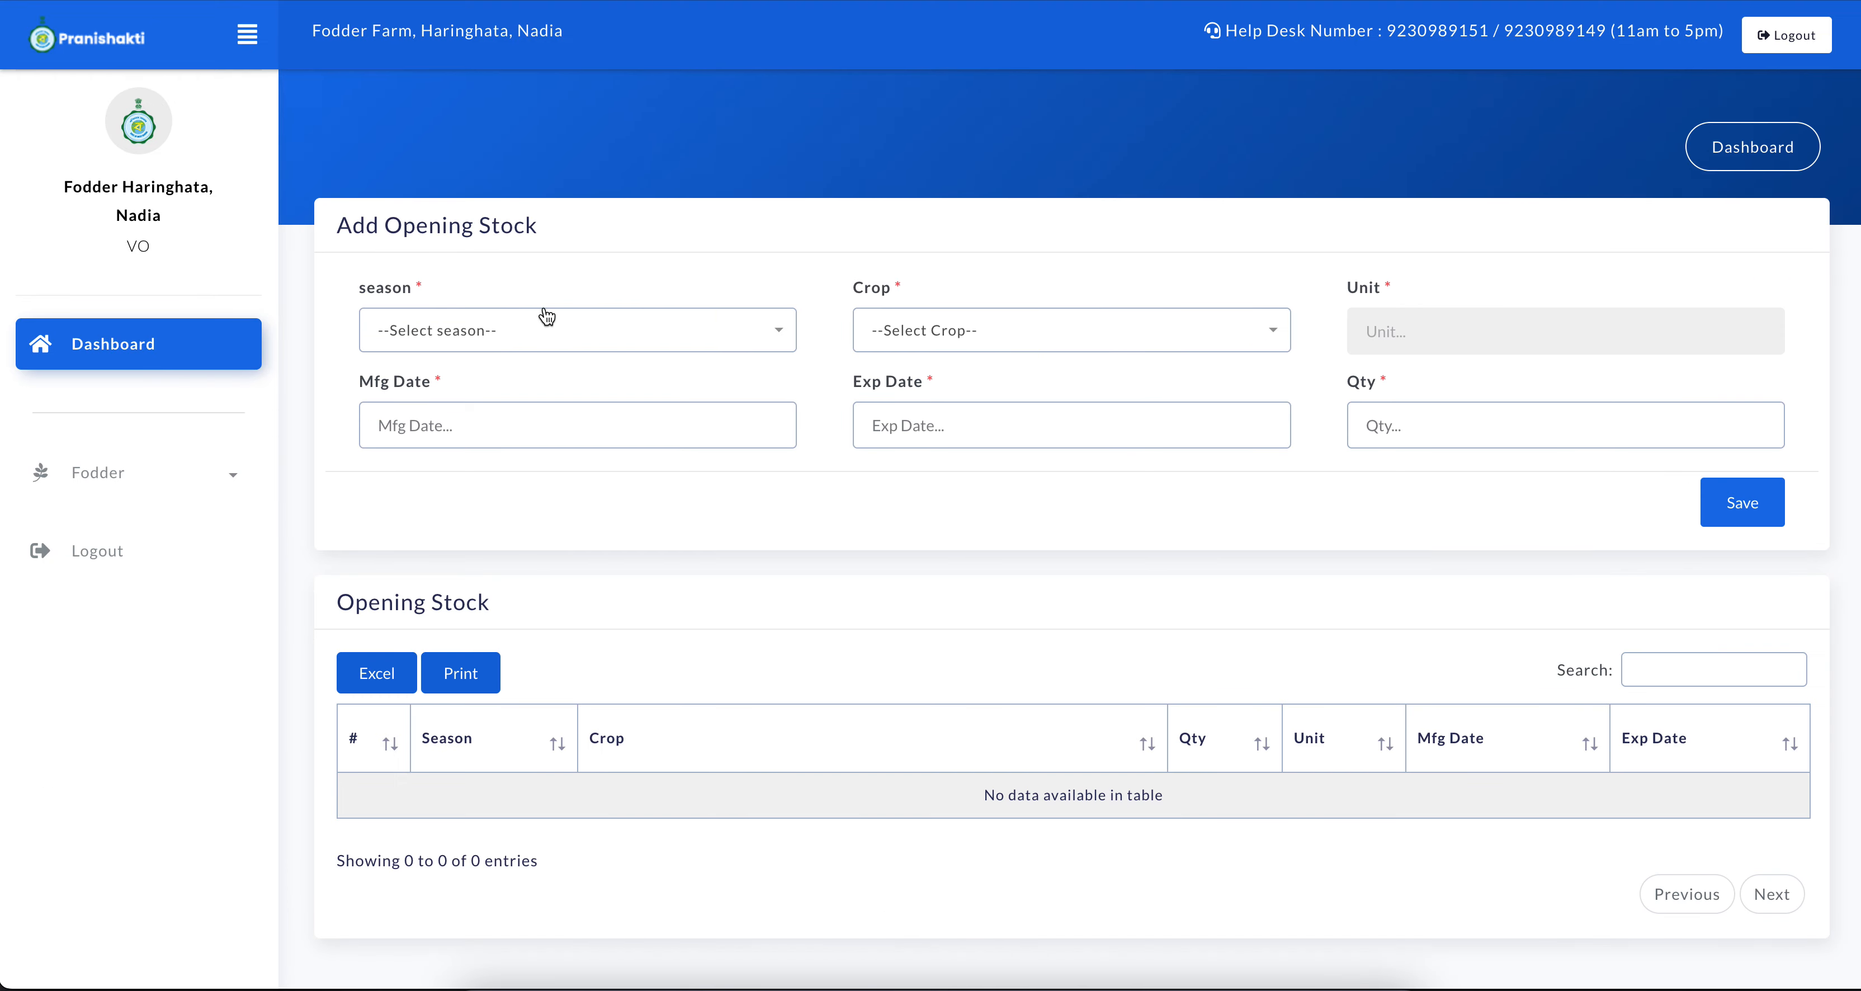
left_click_drag(336, 226, 519, 230)
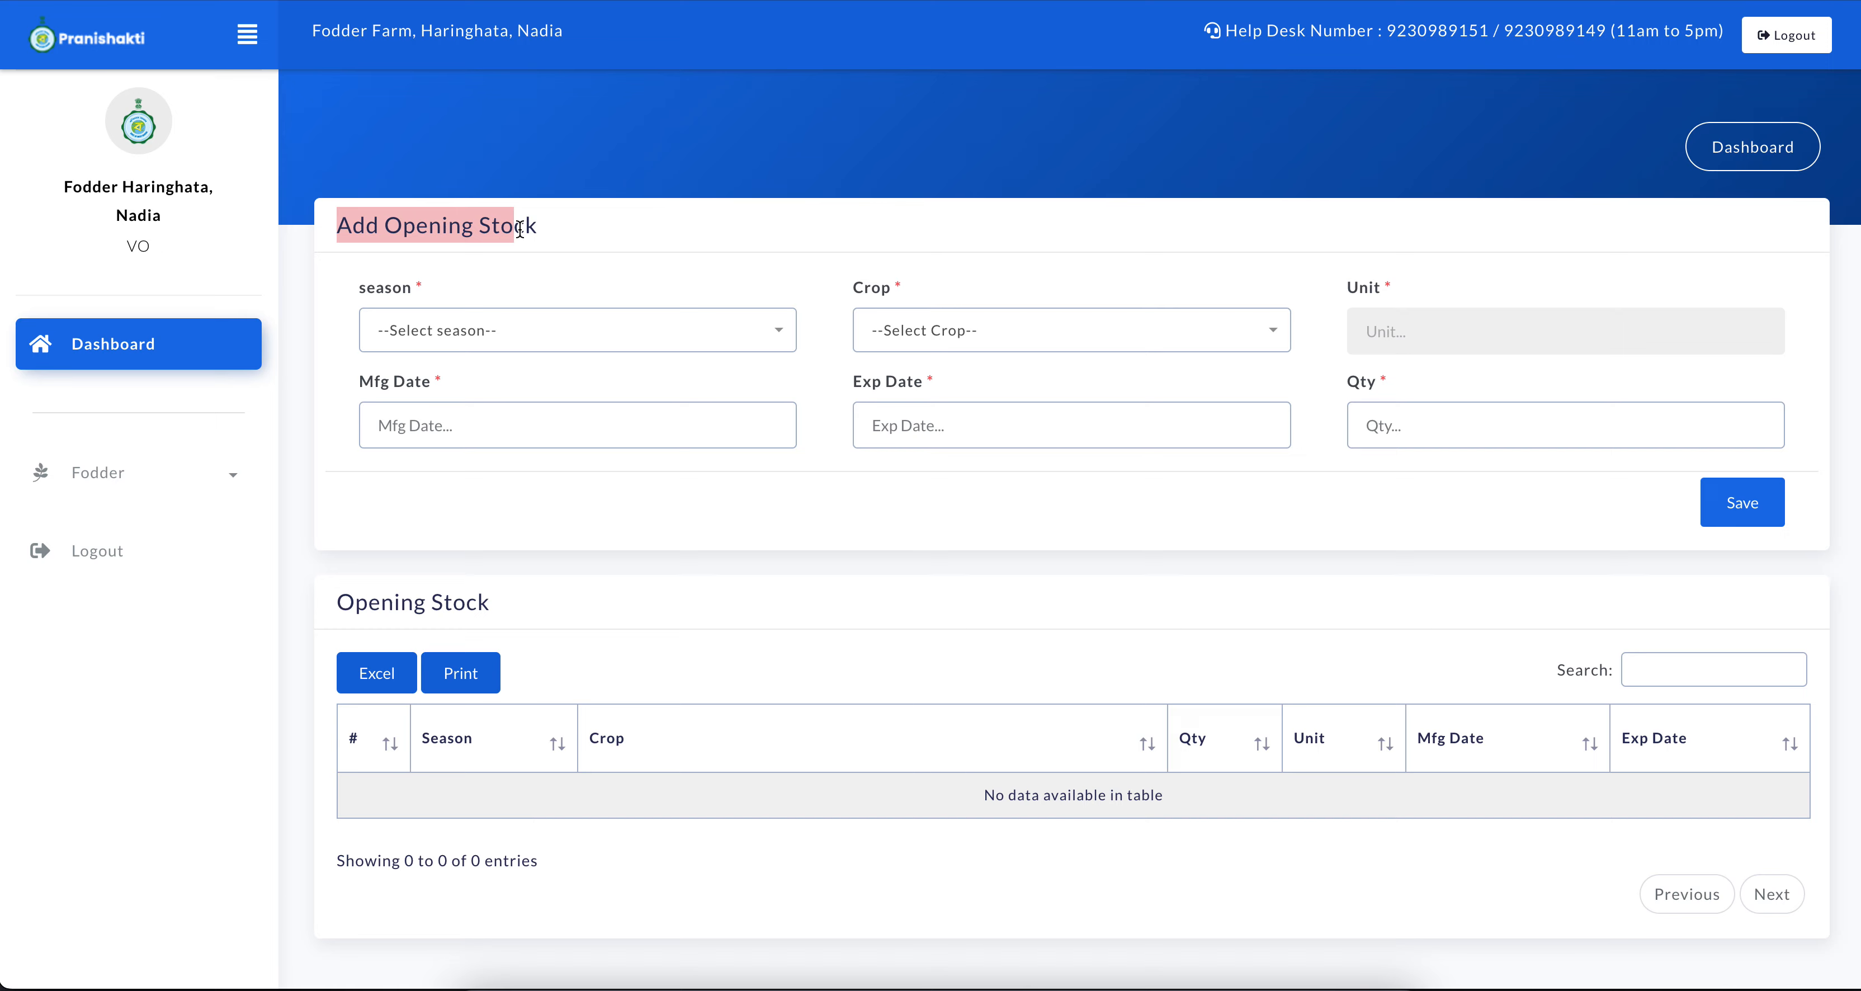
left_click(594, 264)
Look over the farm's received indents page and the Issue Entry form in the Fodder module
left_click(230, 475)
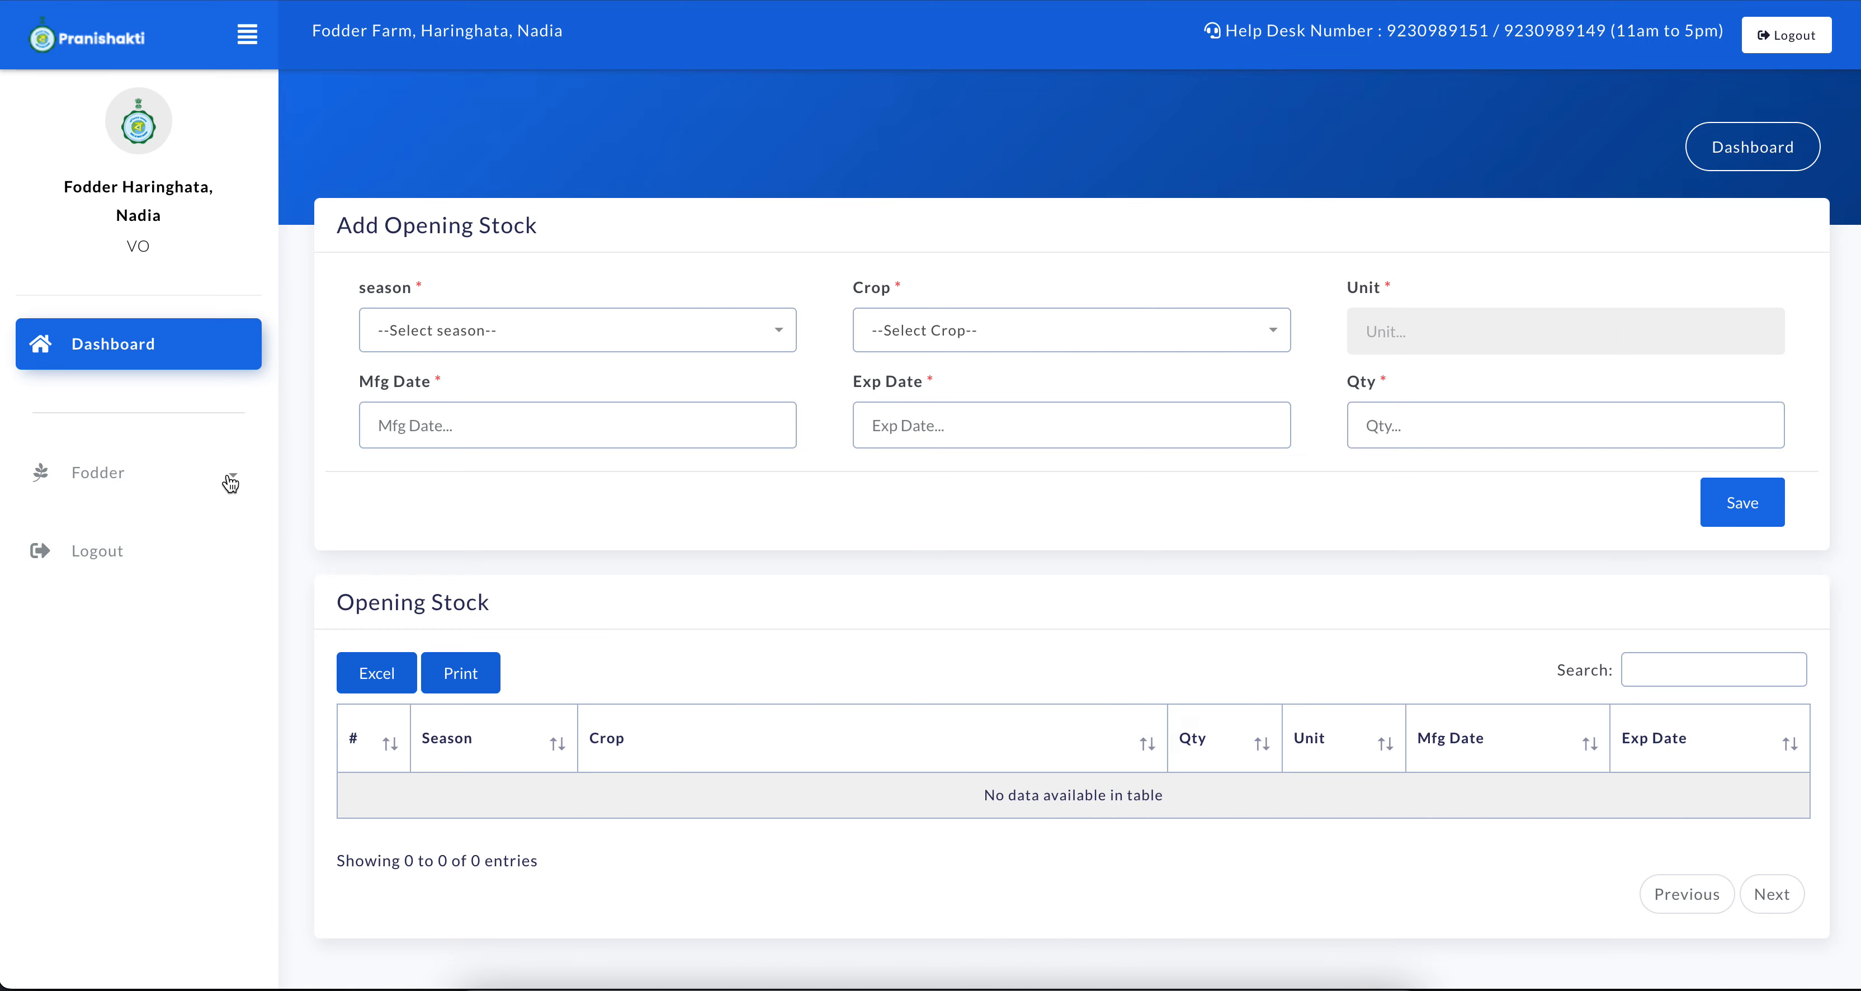
left_click(120, 660)
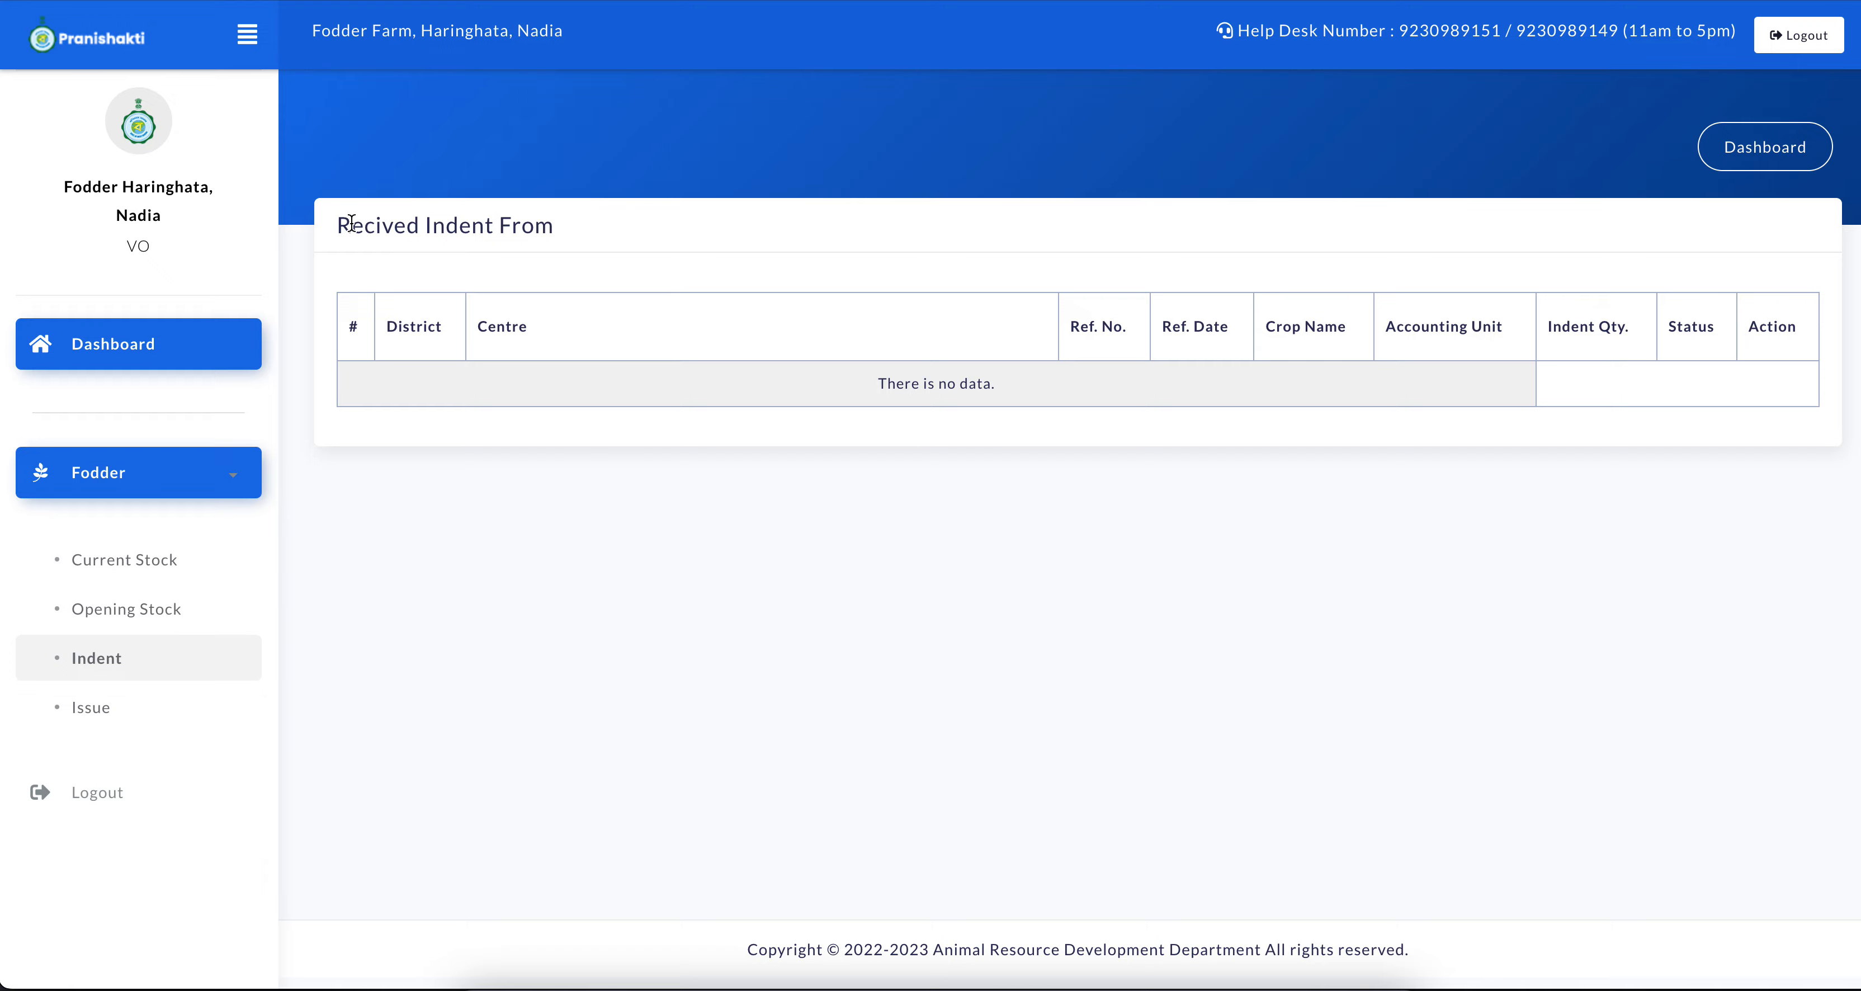
left_click_drag(351, 224, 498, 227)
left_click(154, 704)
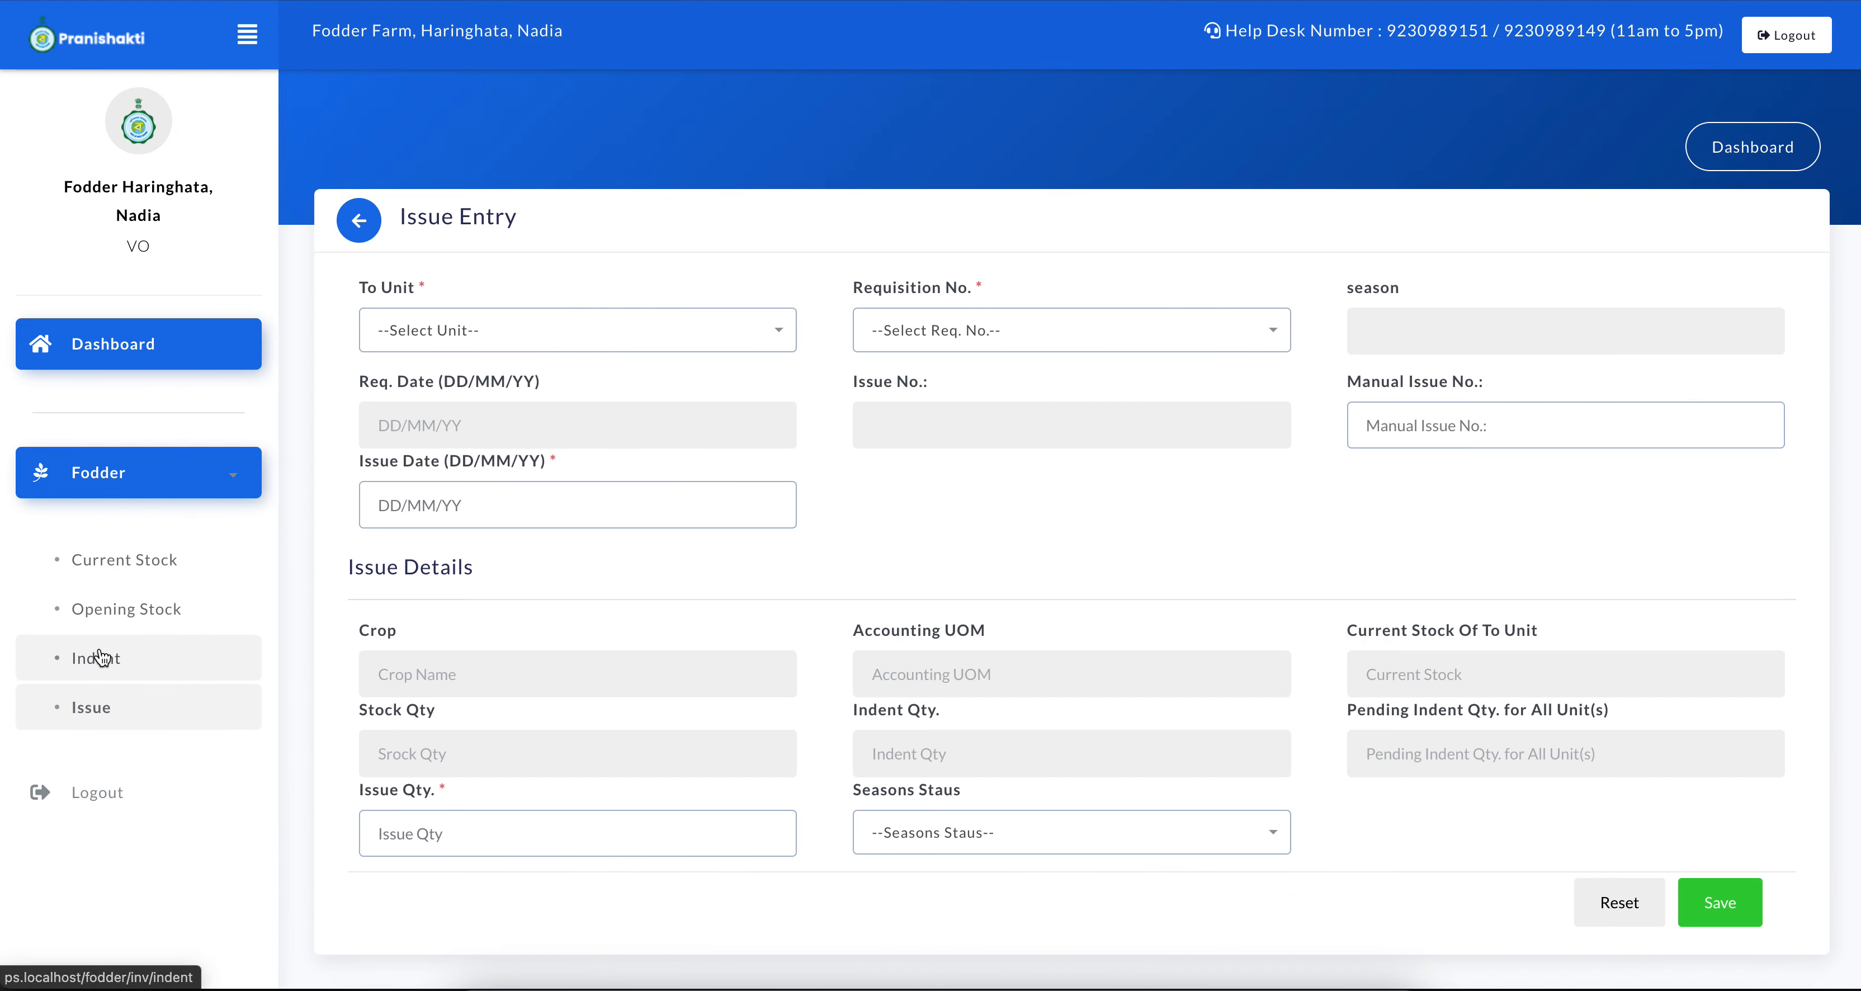
Return to the Add Opening Stock form and set the season to Kharif and the crop to Cowpea
left_click(193, 605)
left_click(446, 339)
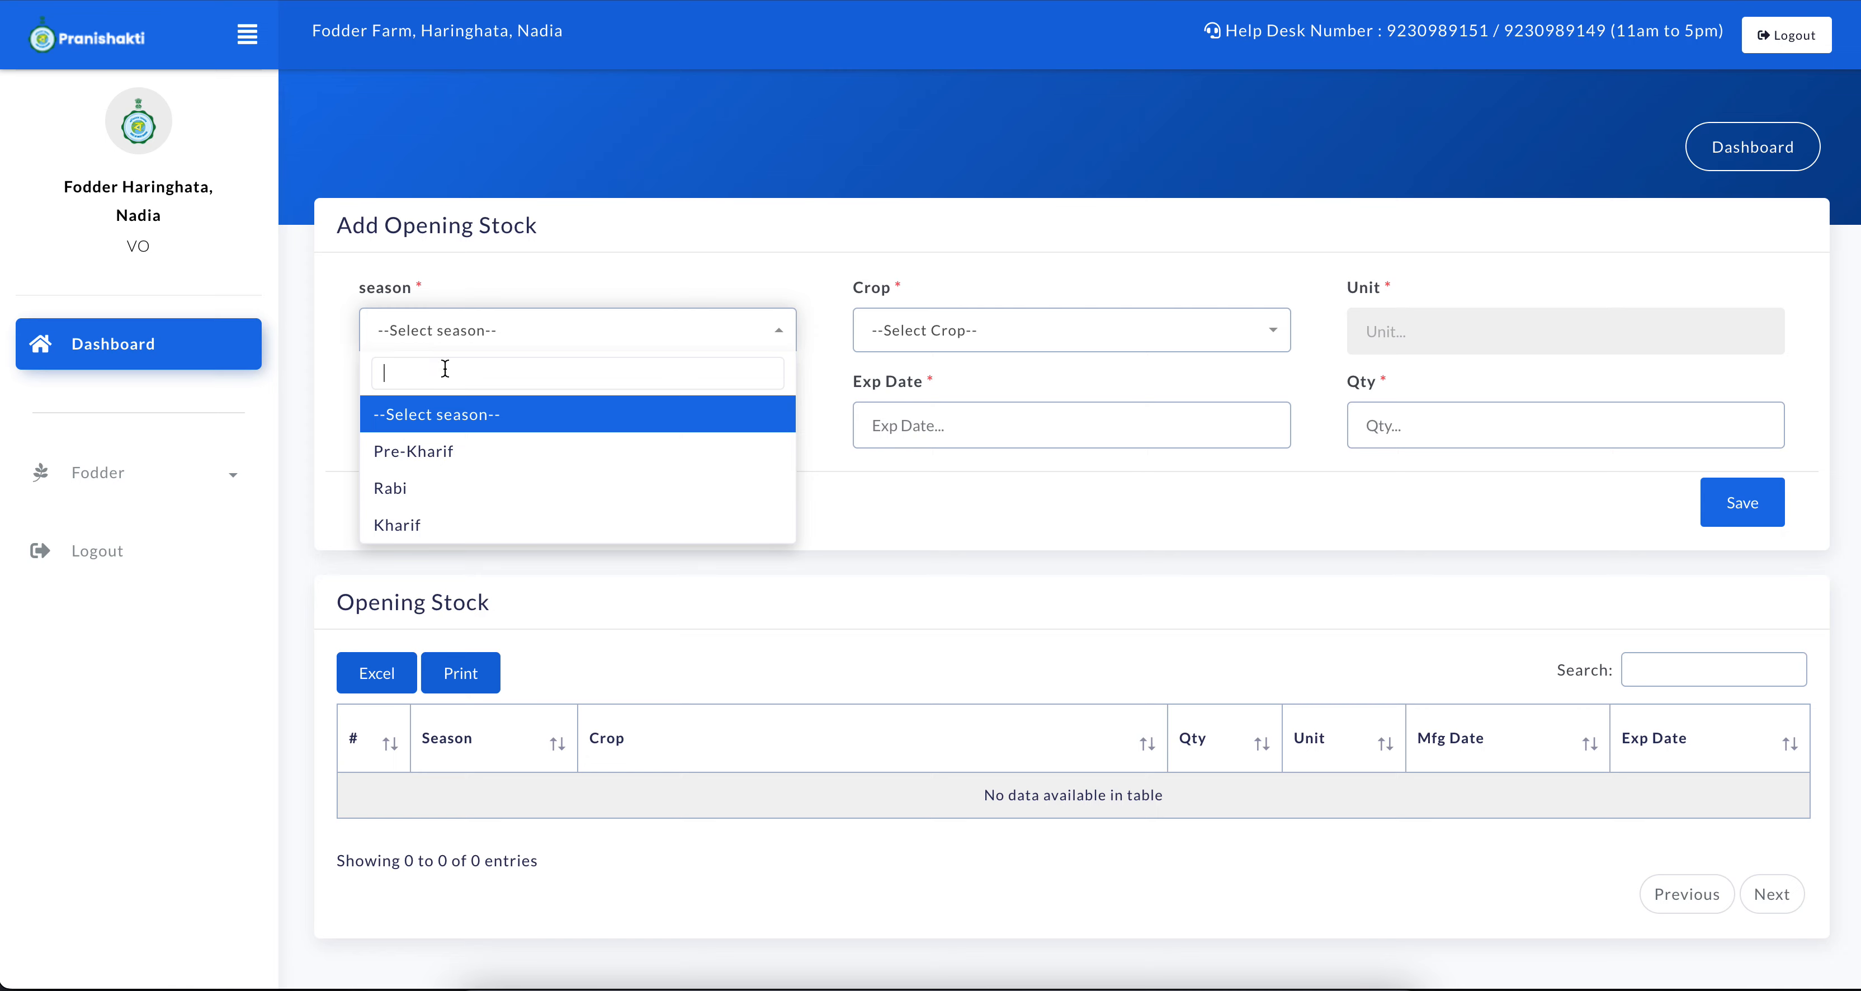
left_click(404, 525)
left_click(933, 326)
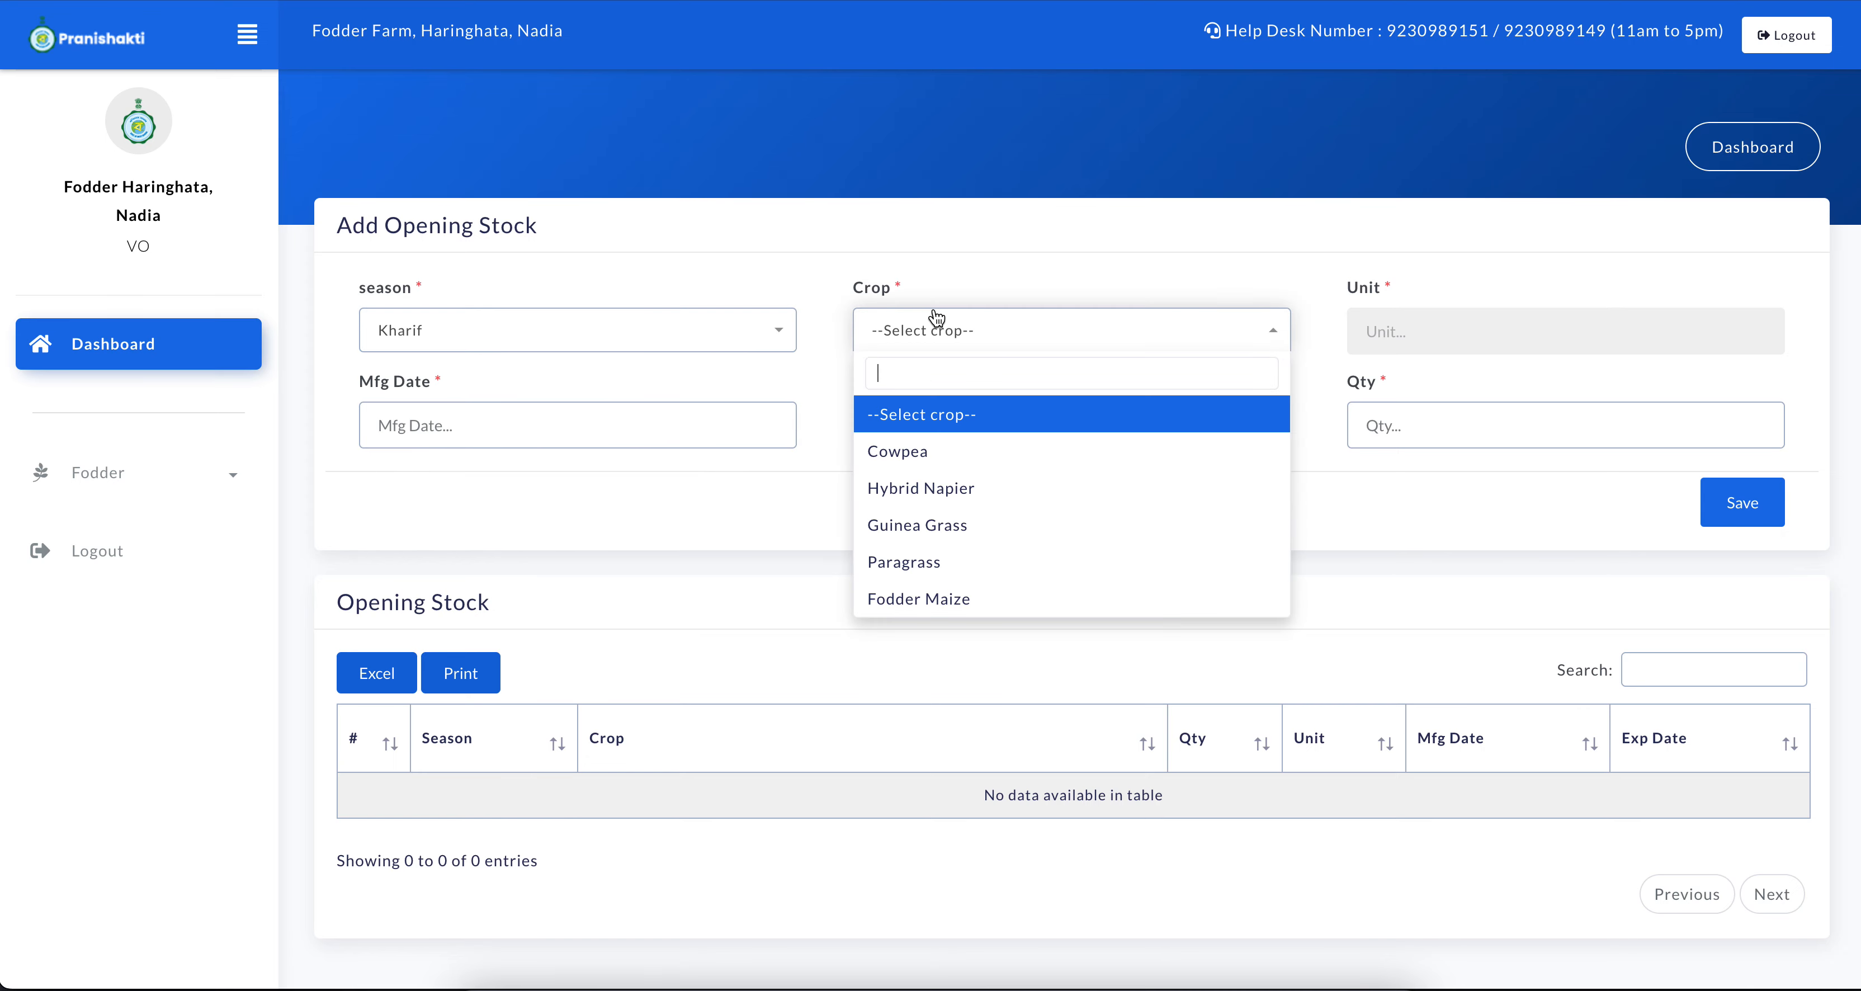
left_click(949, 459)
Set the Cowpea stock's manufacturing date to 04/06/2024 and its expiry date to 26/11/2025
left_click(577, 432)
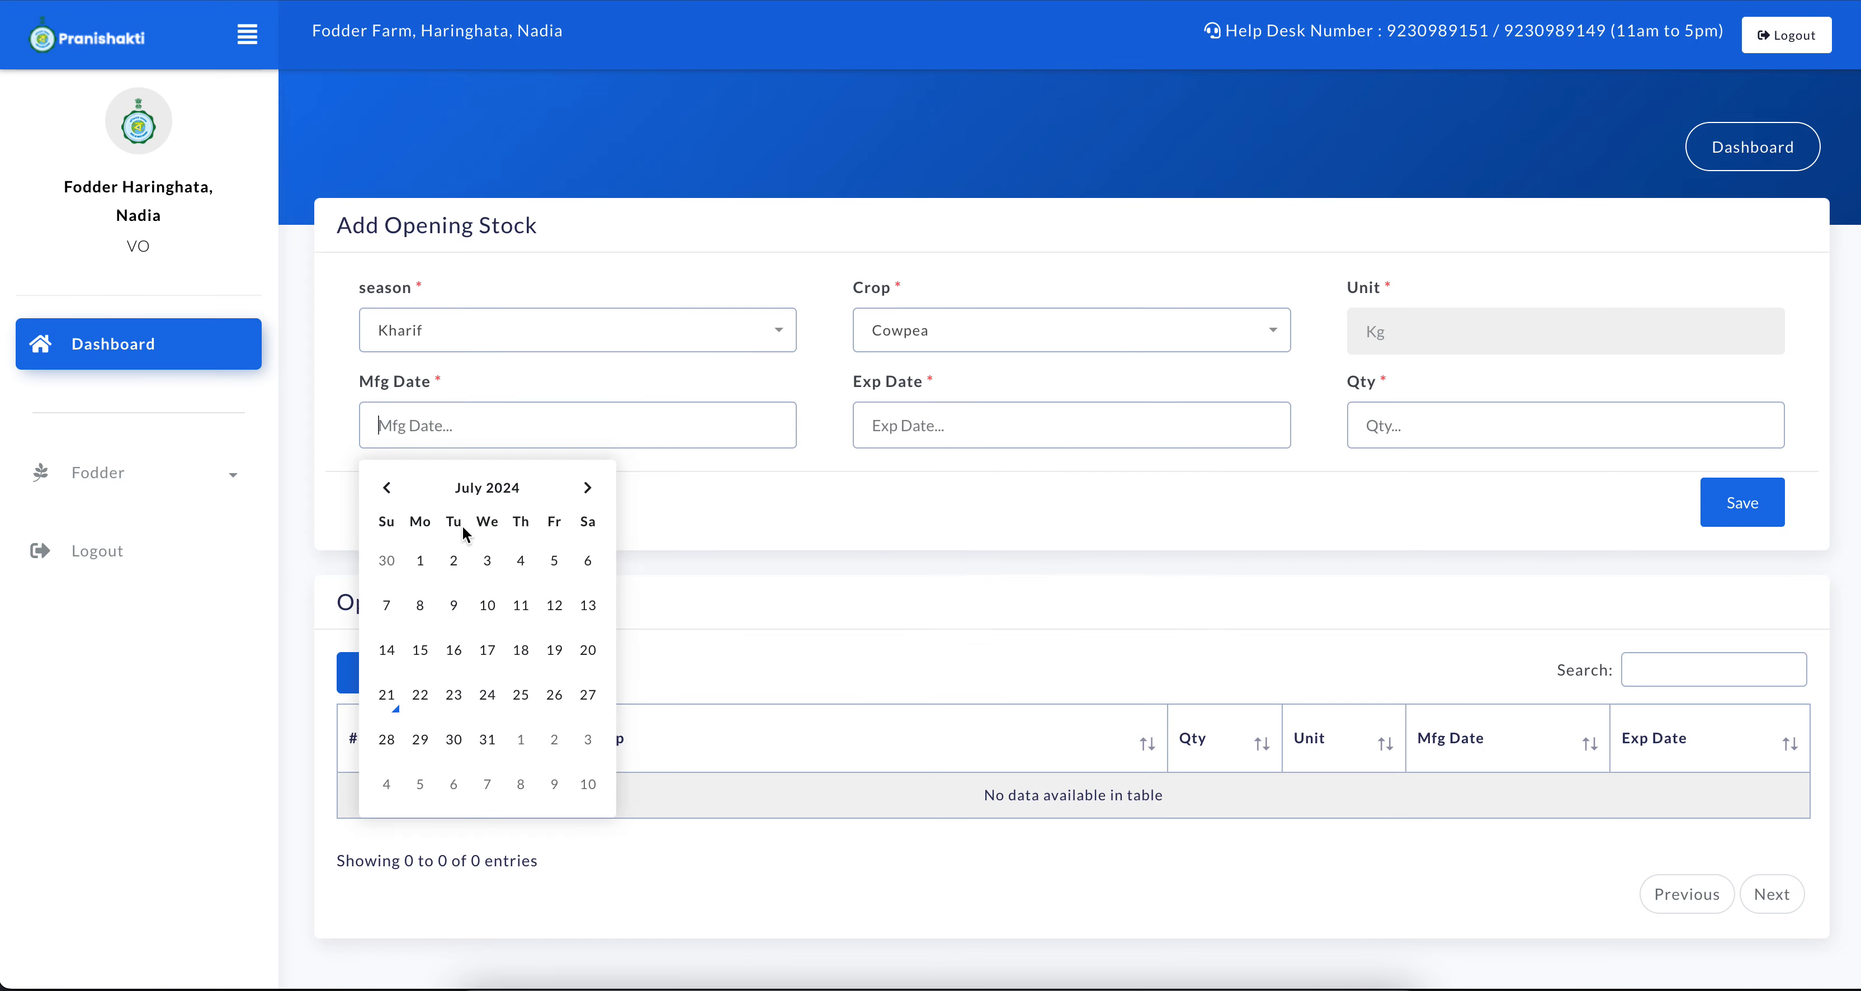
left_click(387, 488)
left_click(457, 604)
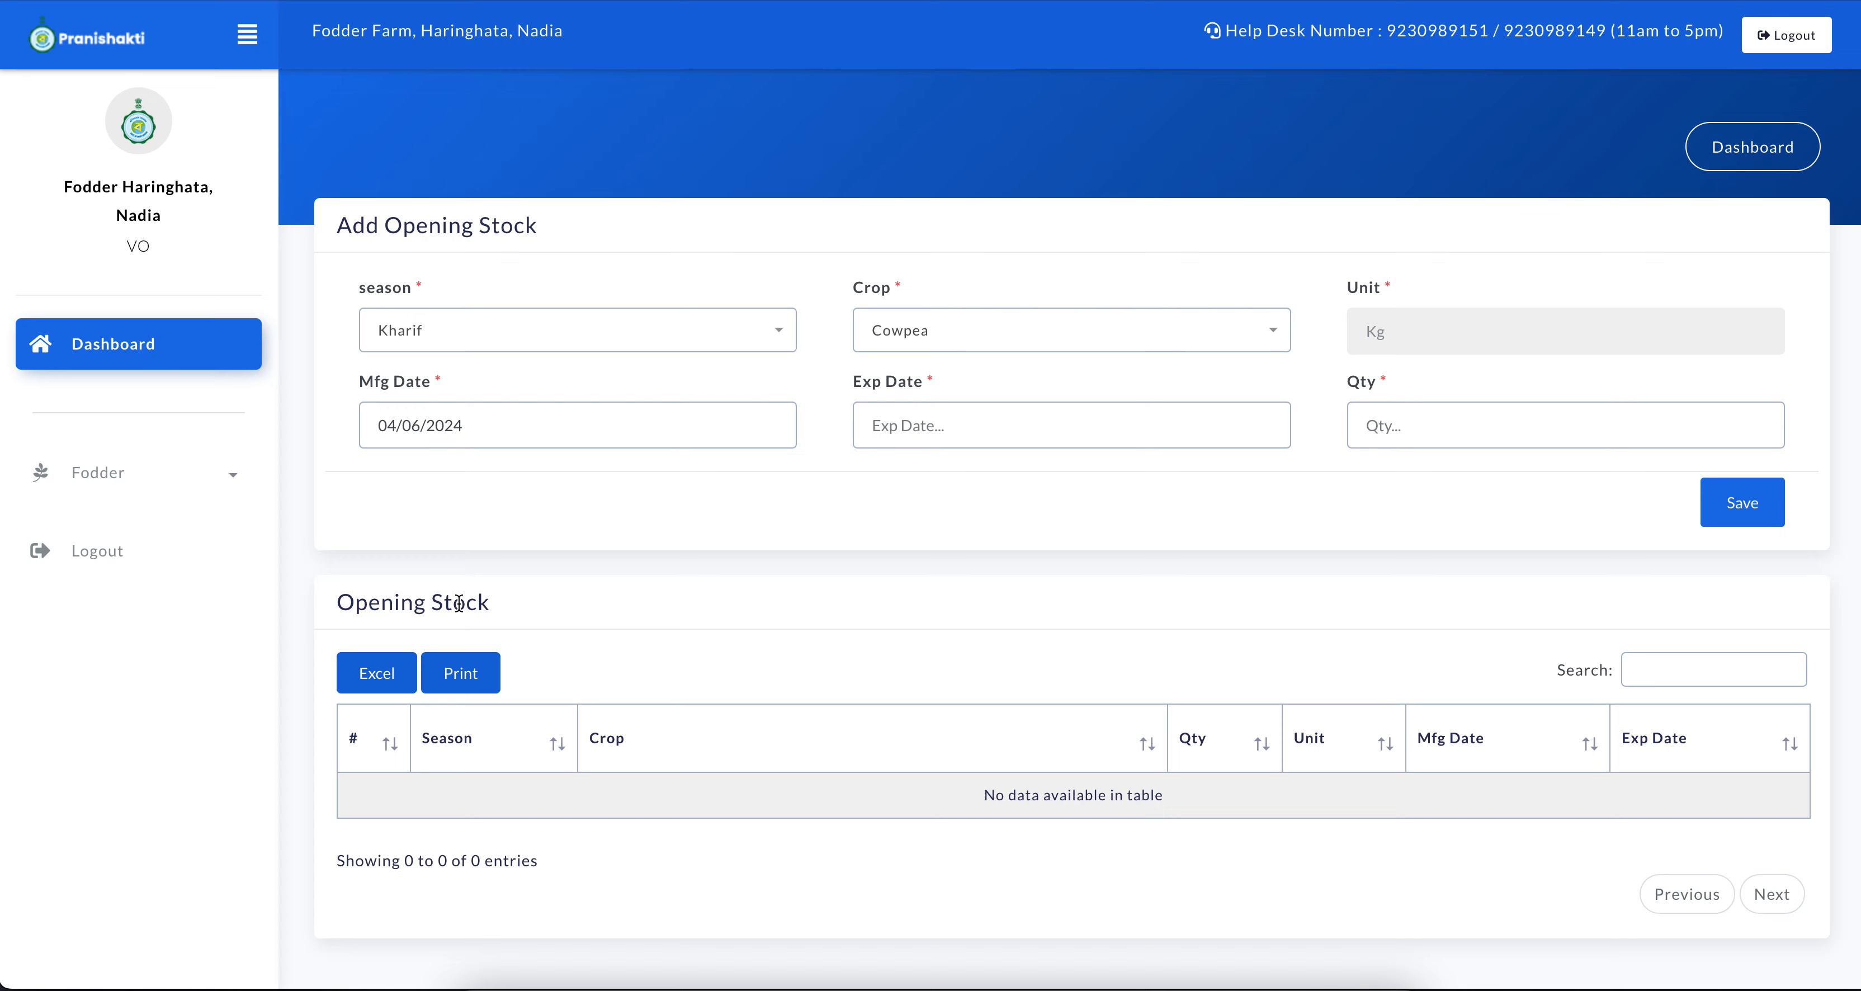
left_click(903, 411)
left_click(1002, 488)
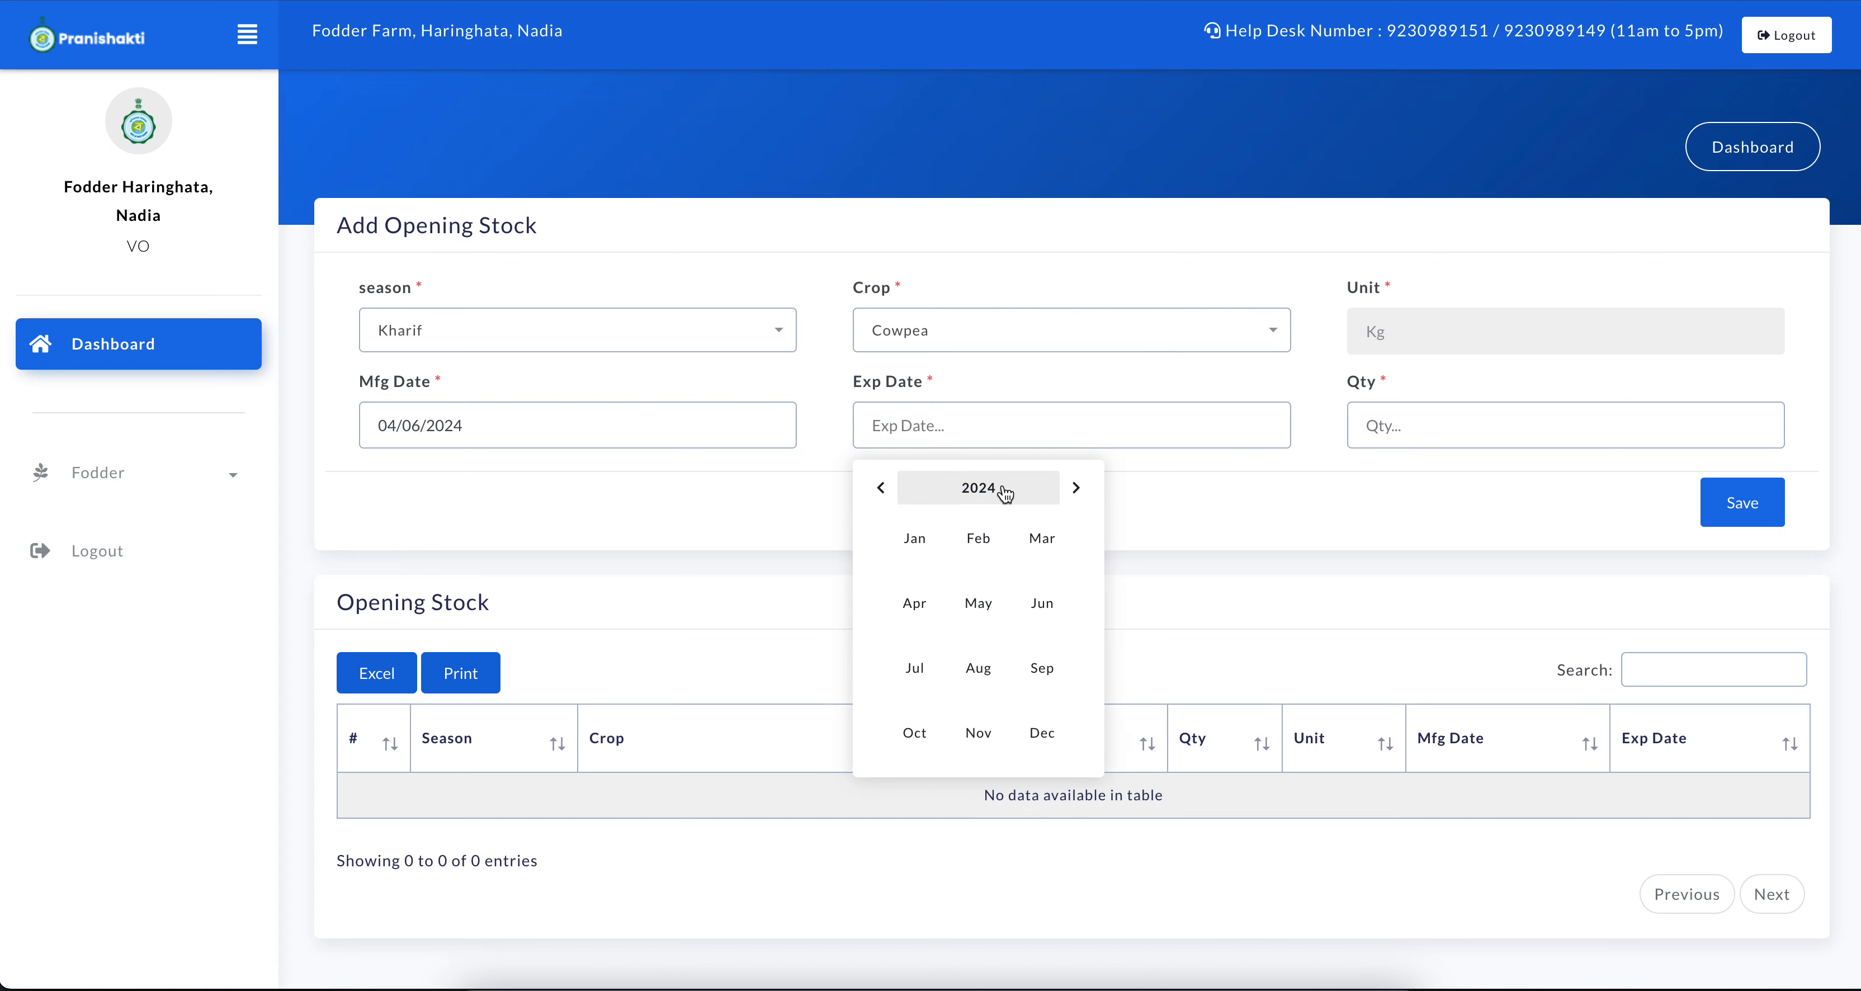
left_click(1076, 487)
left_click(997, 733)
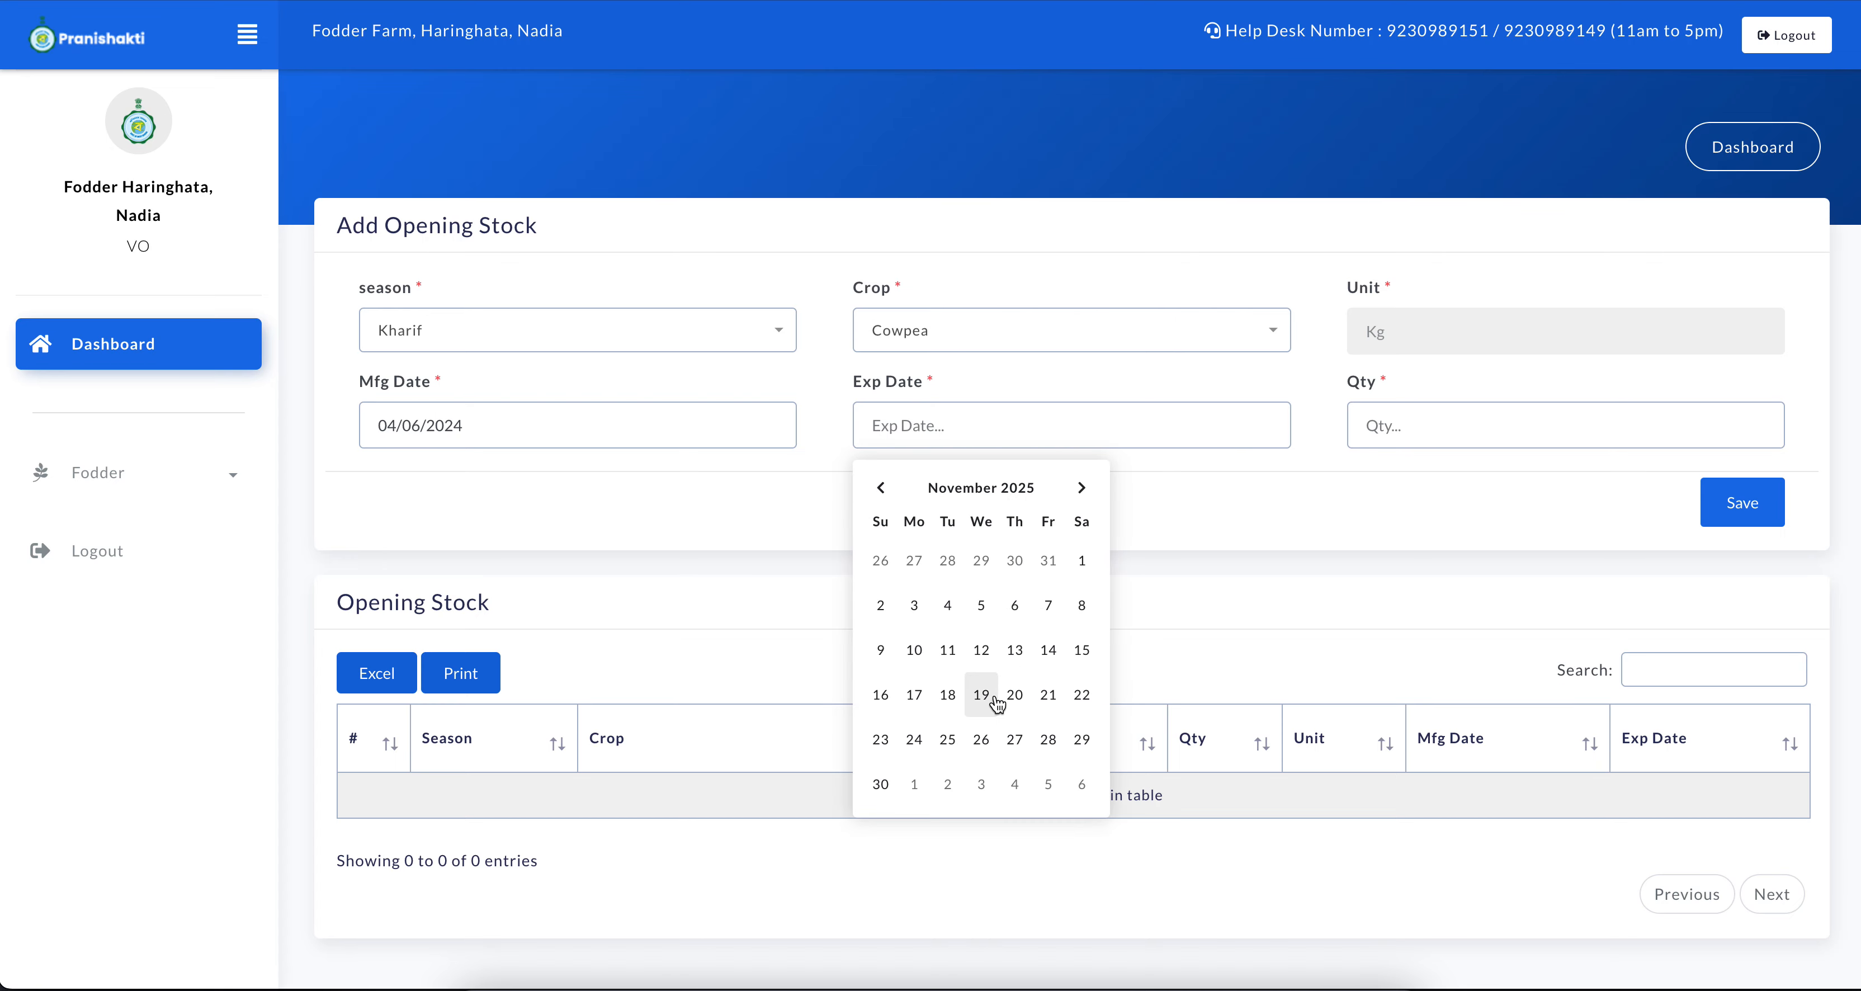
left_click(986, 748)
Enter a quantity of 10000 for the Cowpea stock and save the opening stock entry
left_click(1427, 424)
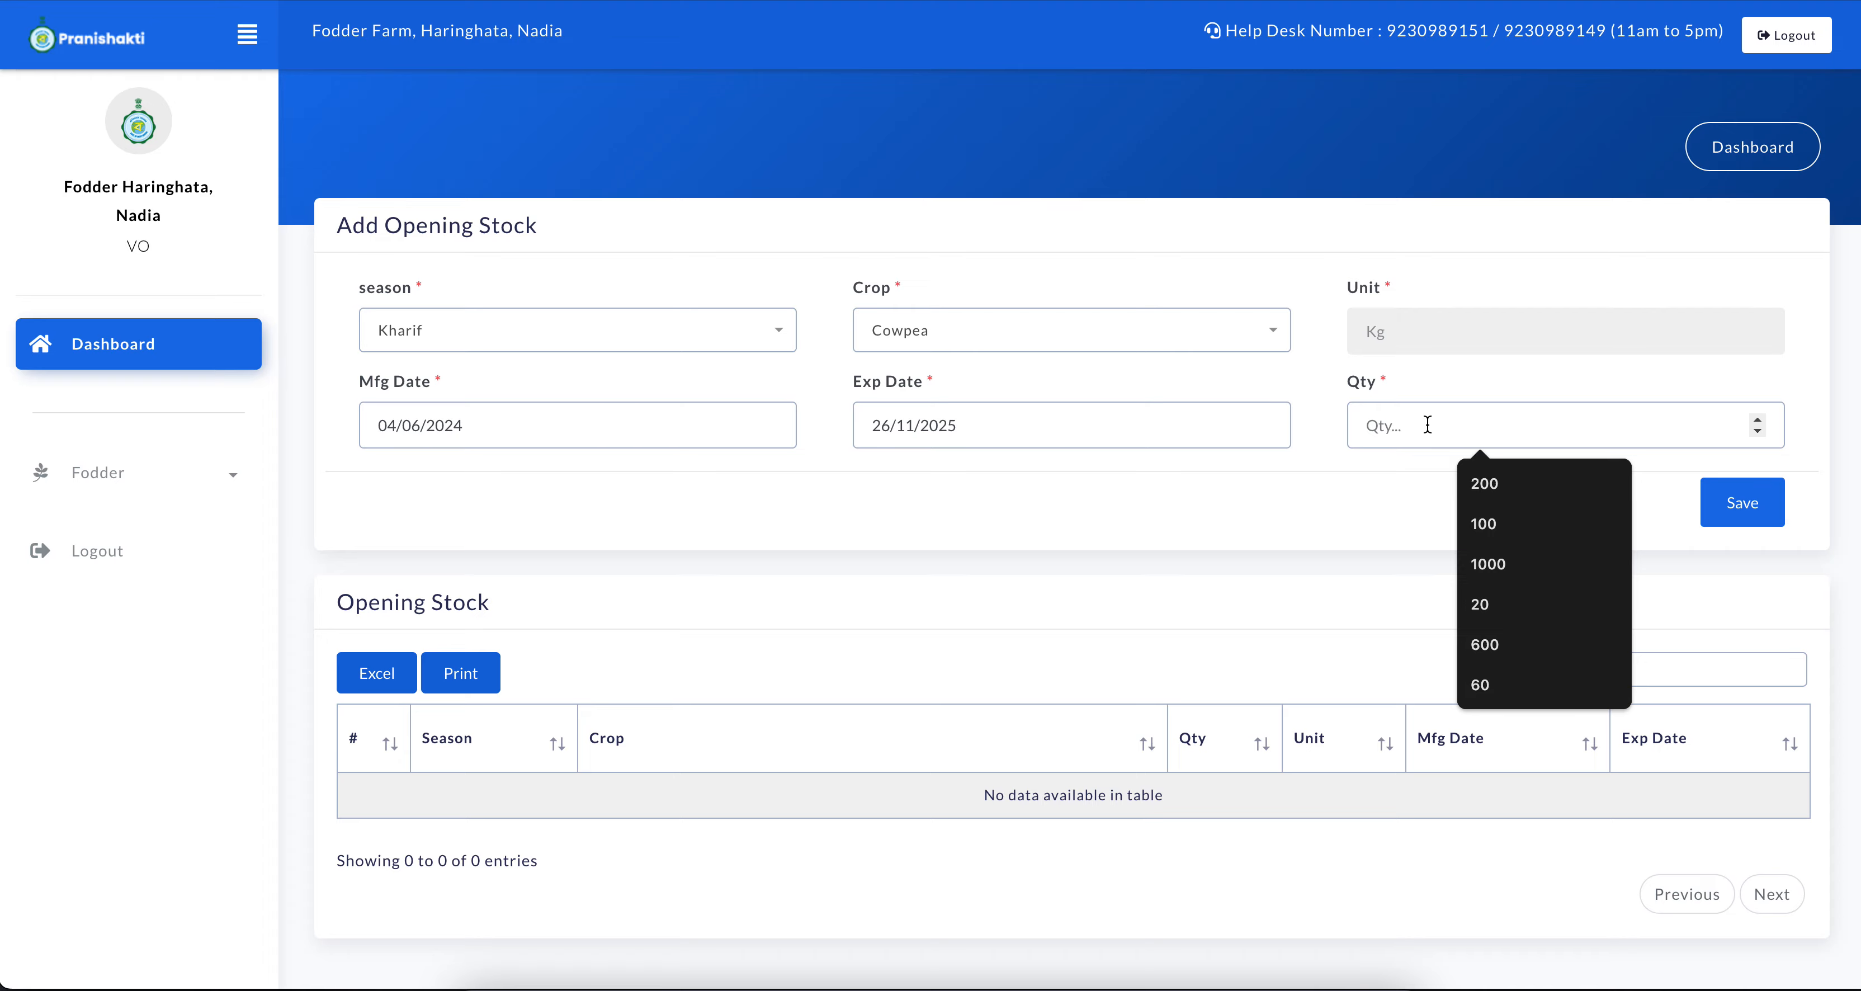
type("01")
type("10000")
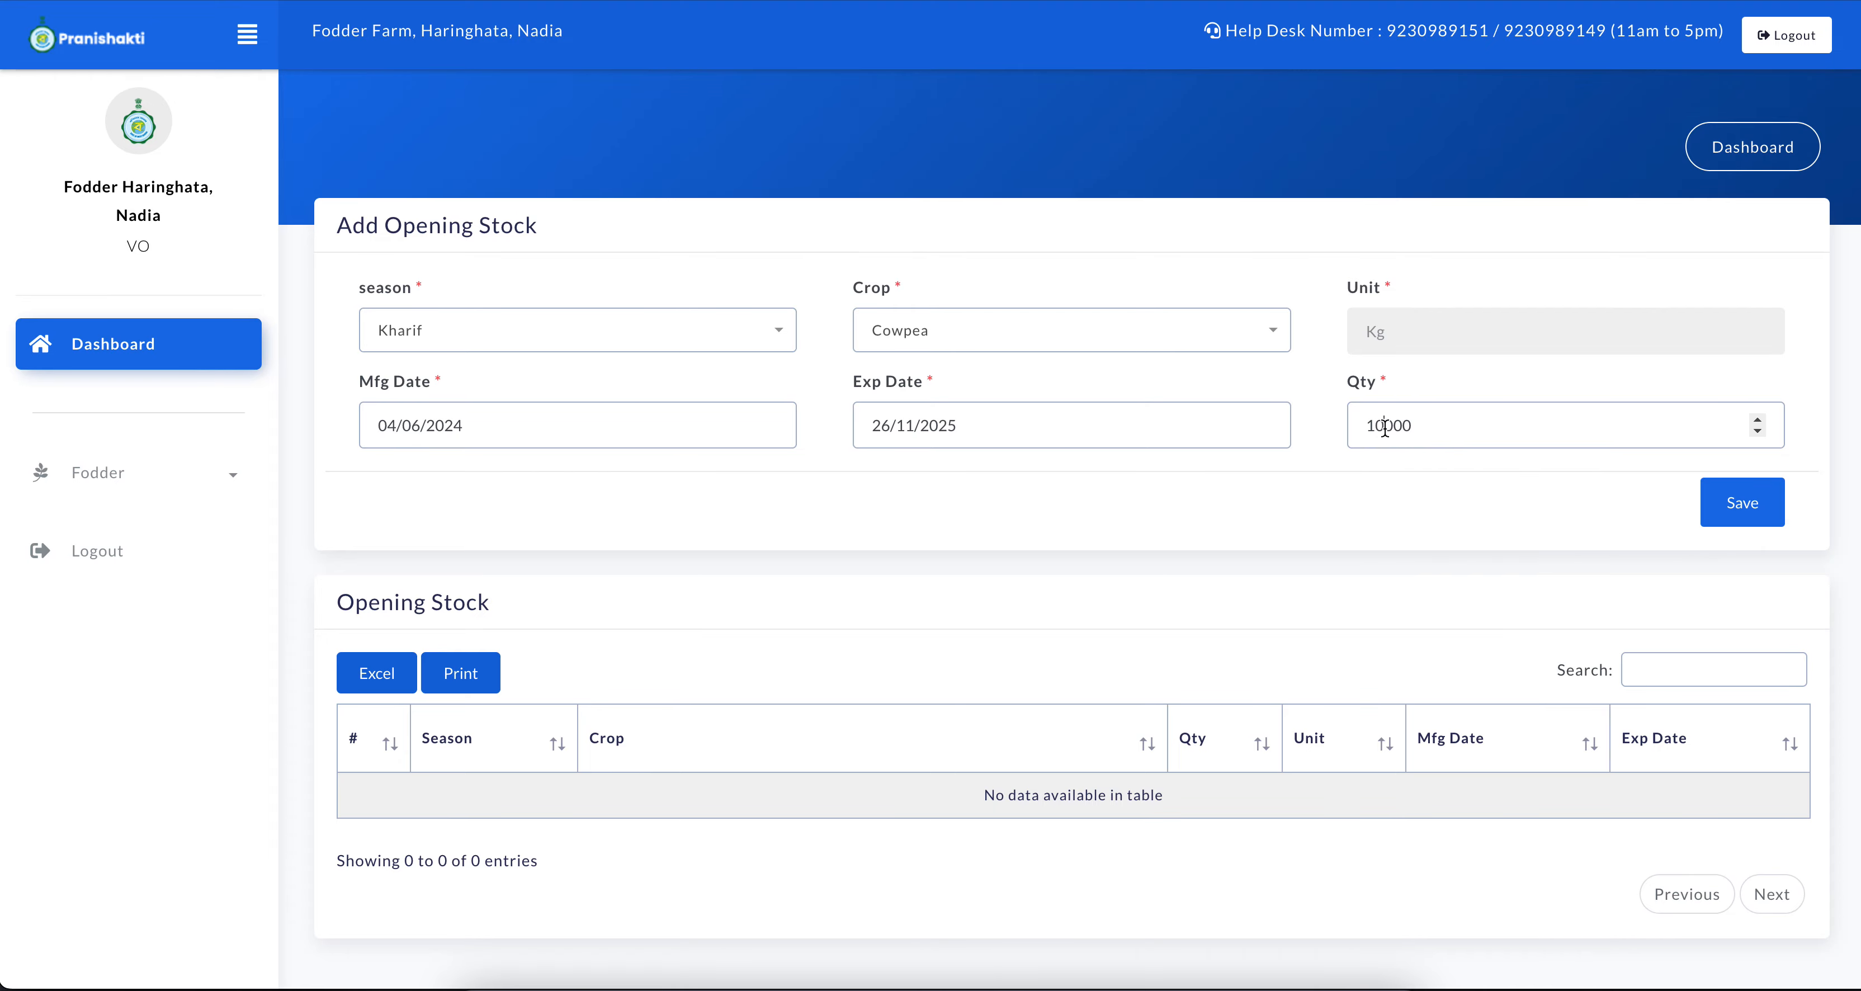
left_click(1738, 502)
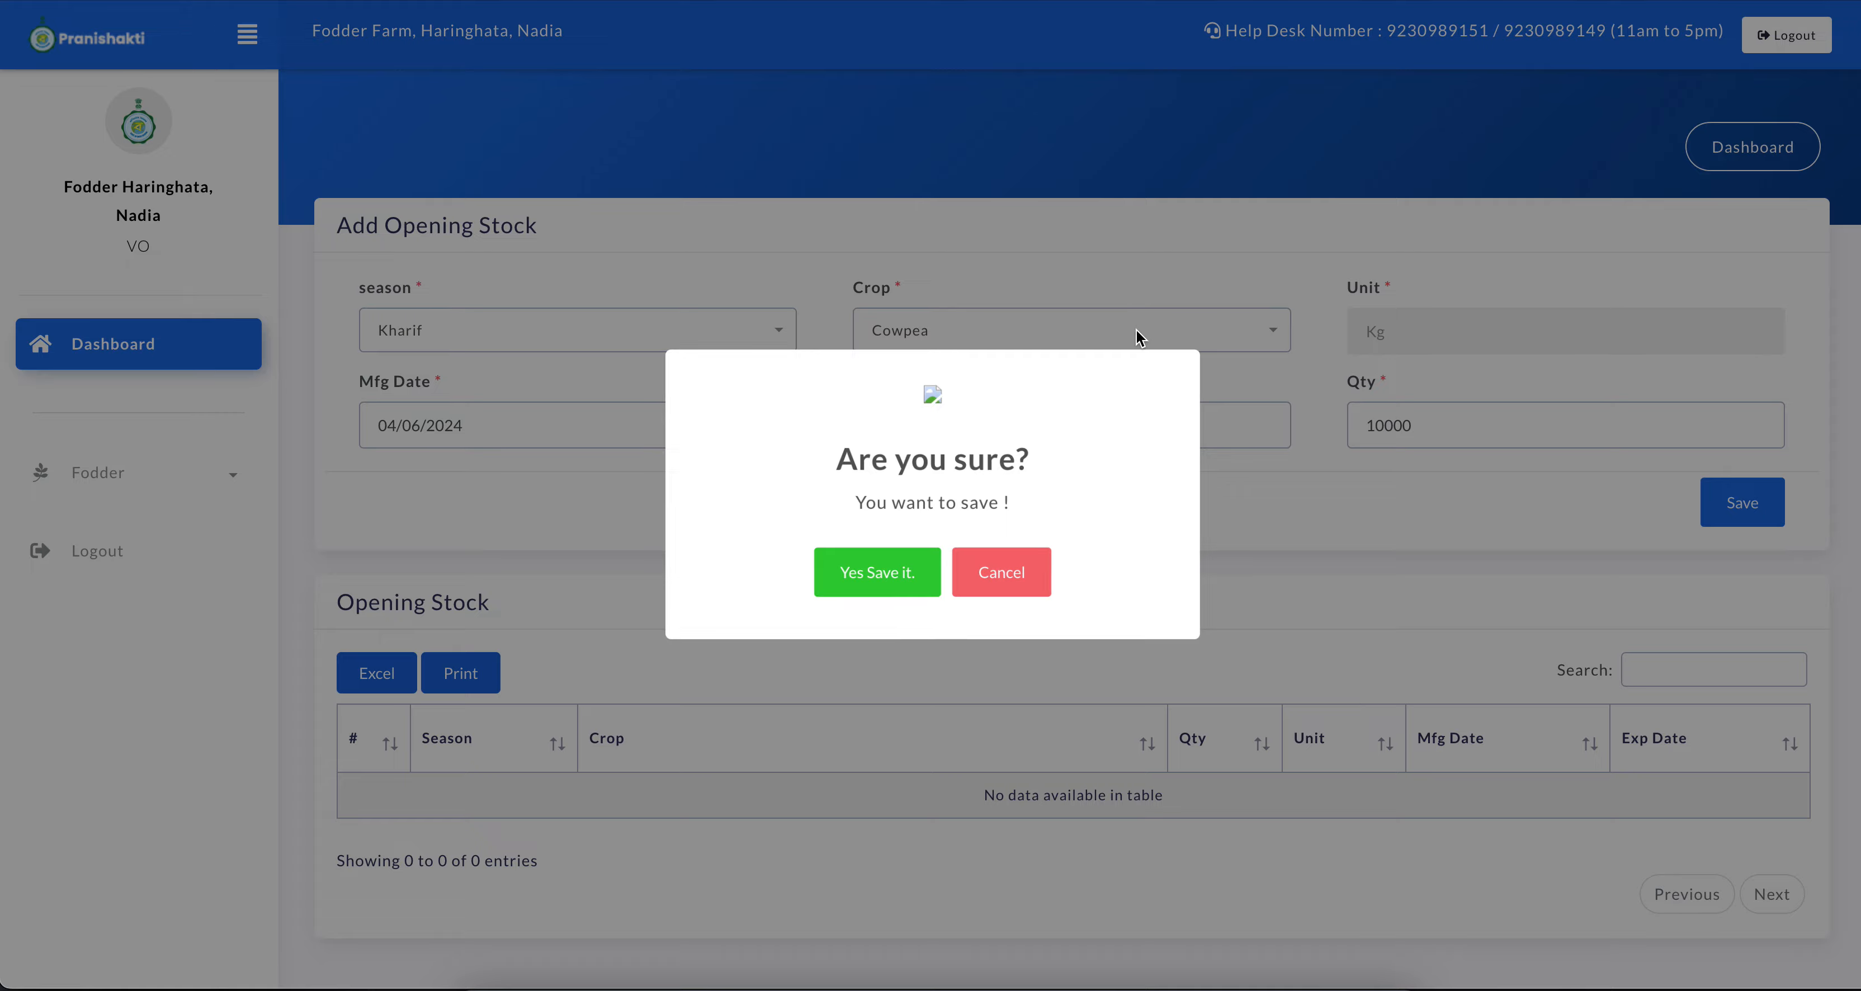
left_click(861, 560)
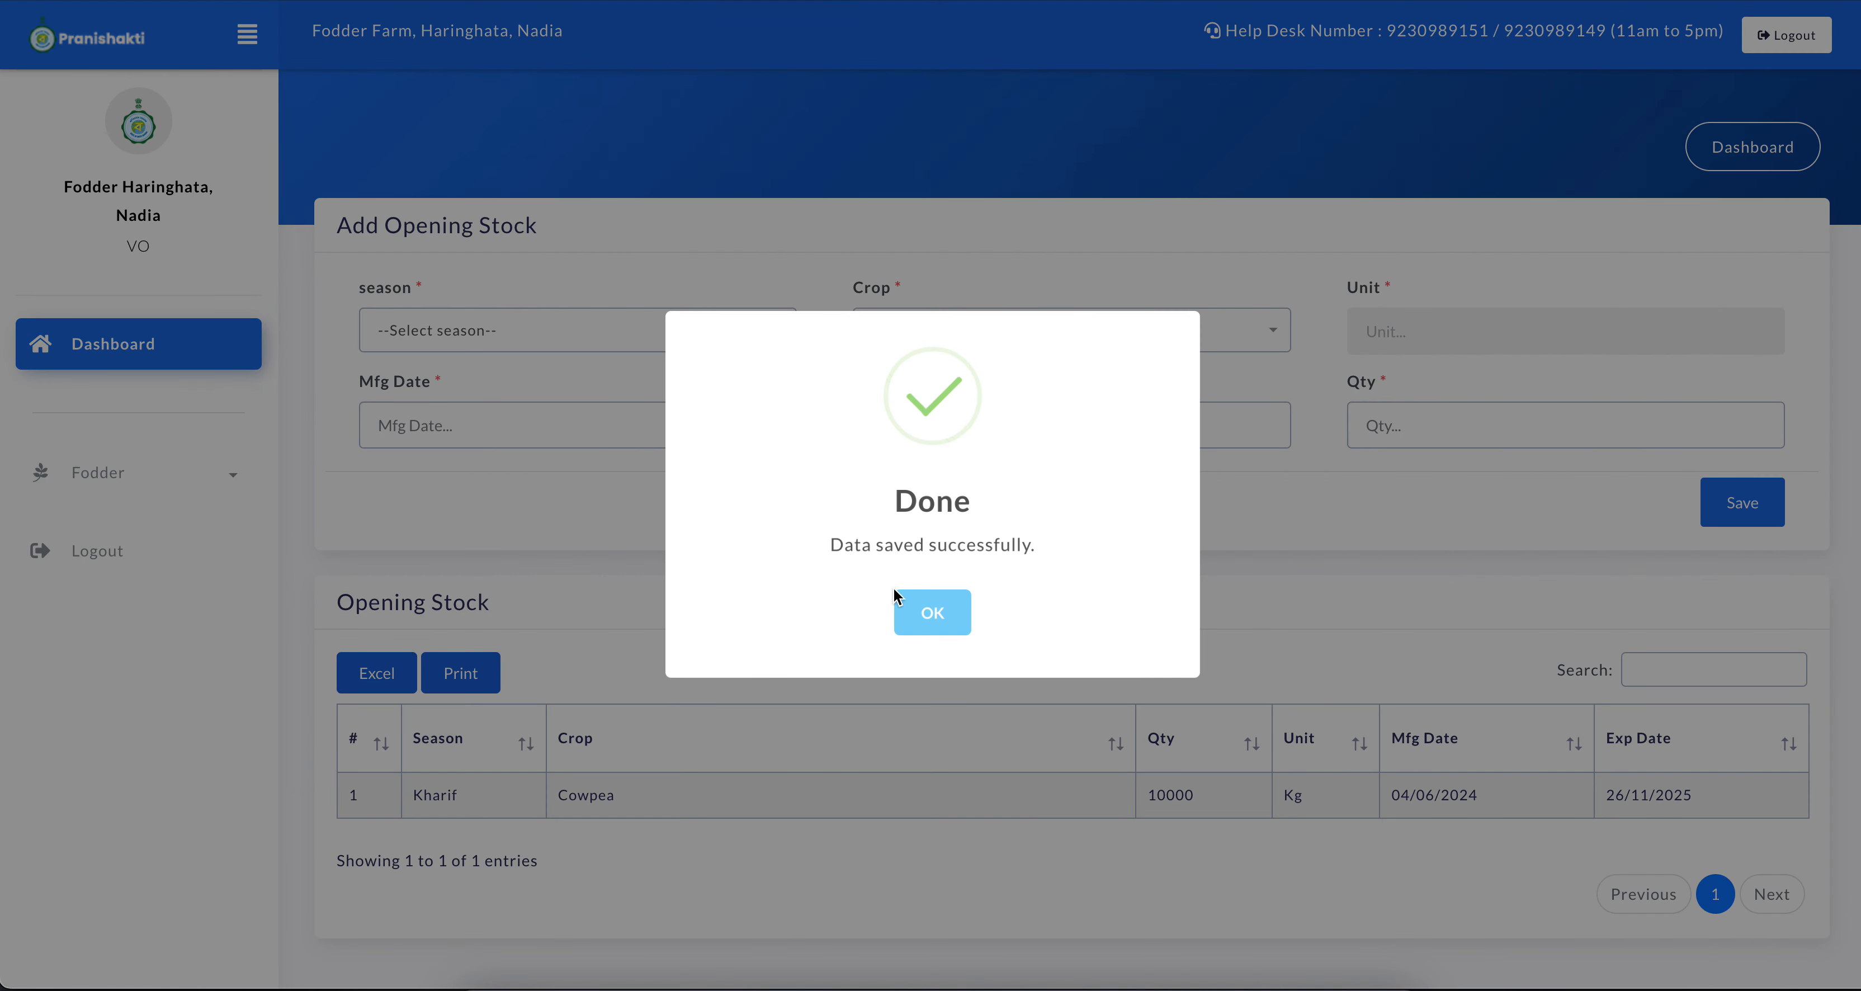
left_click(918, 607)
Begin another opening stock entry with the season Kharif and the crop Paragrass
left_click(605, 324)
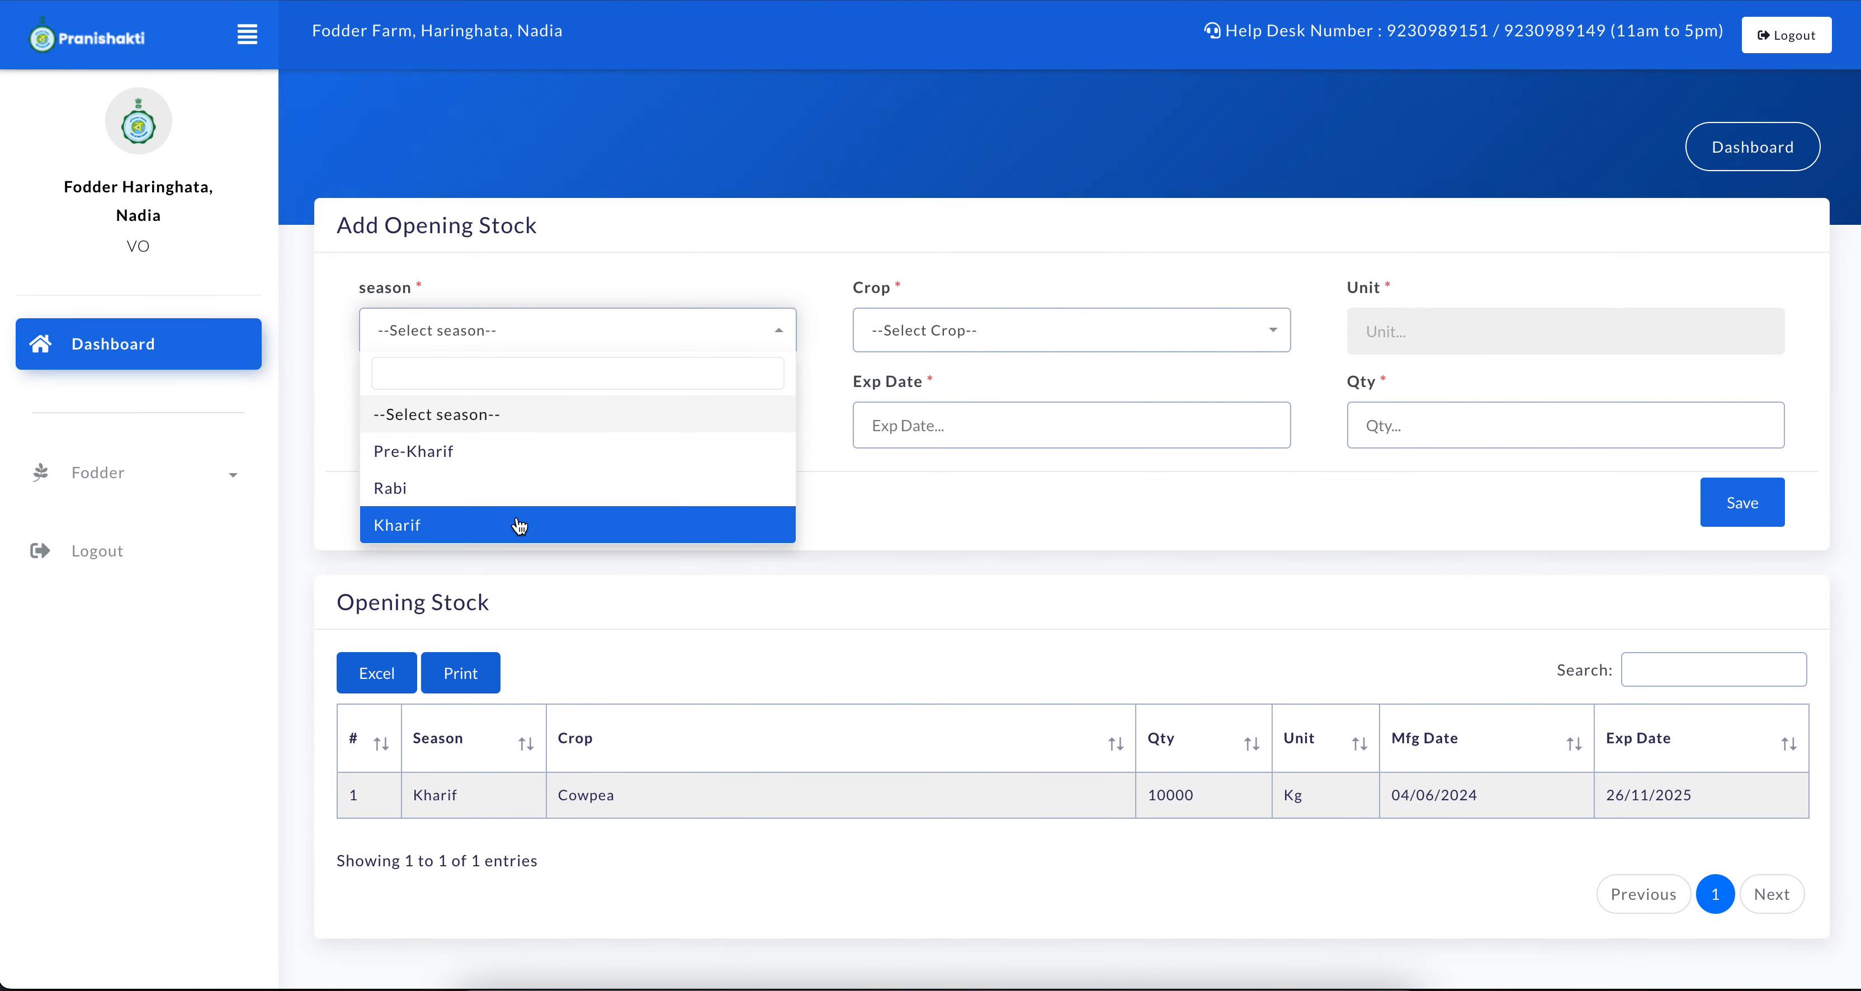
left_click(519, 525)
left_click(966, 322)
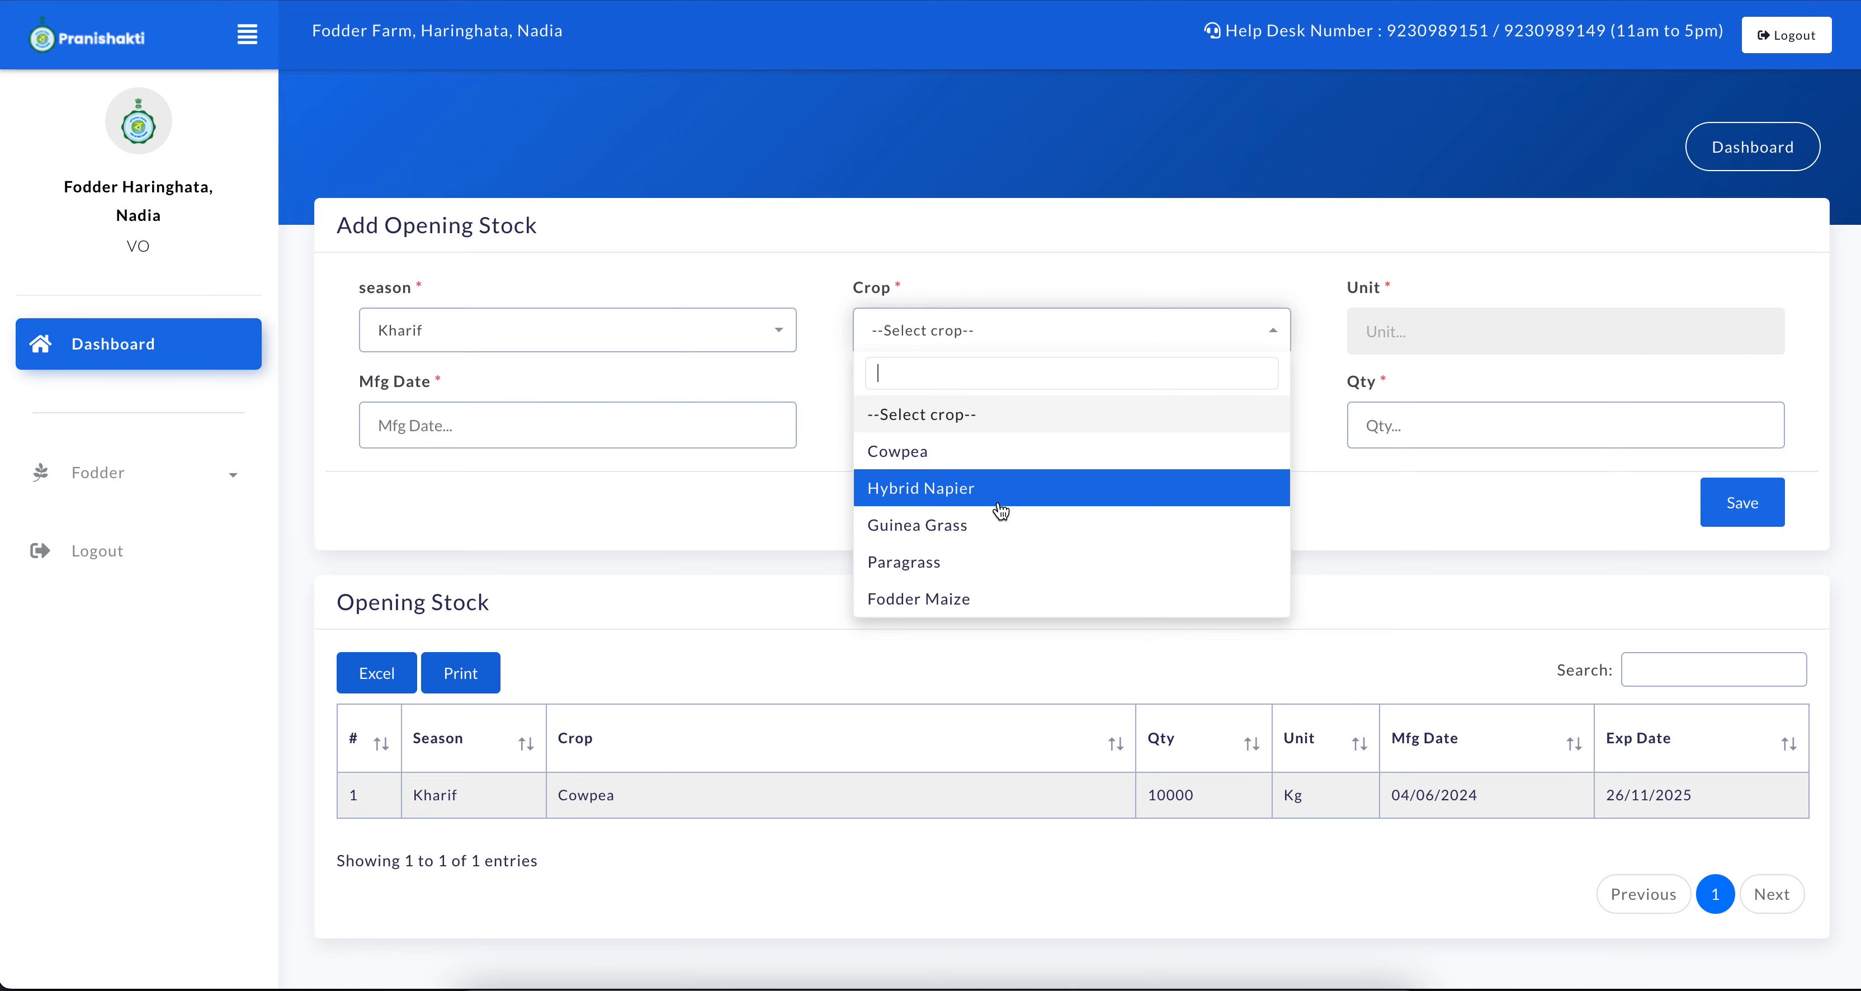
left_click(979, 571)
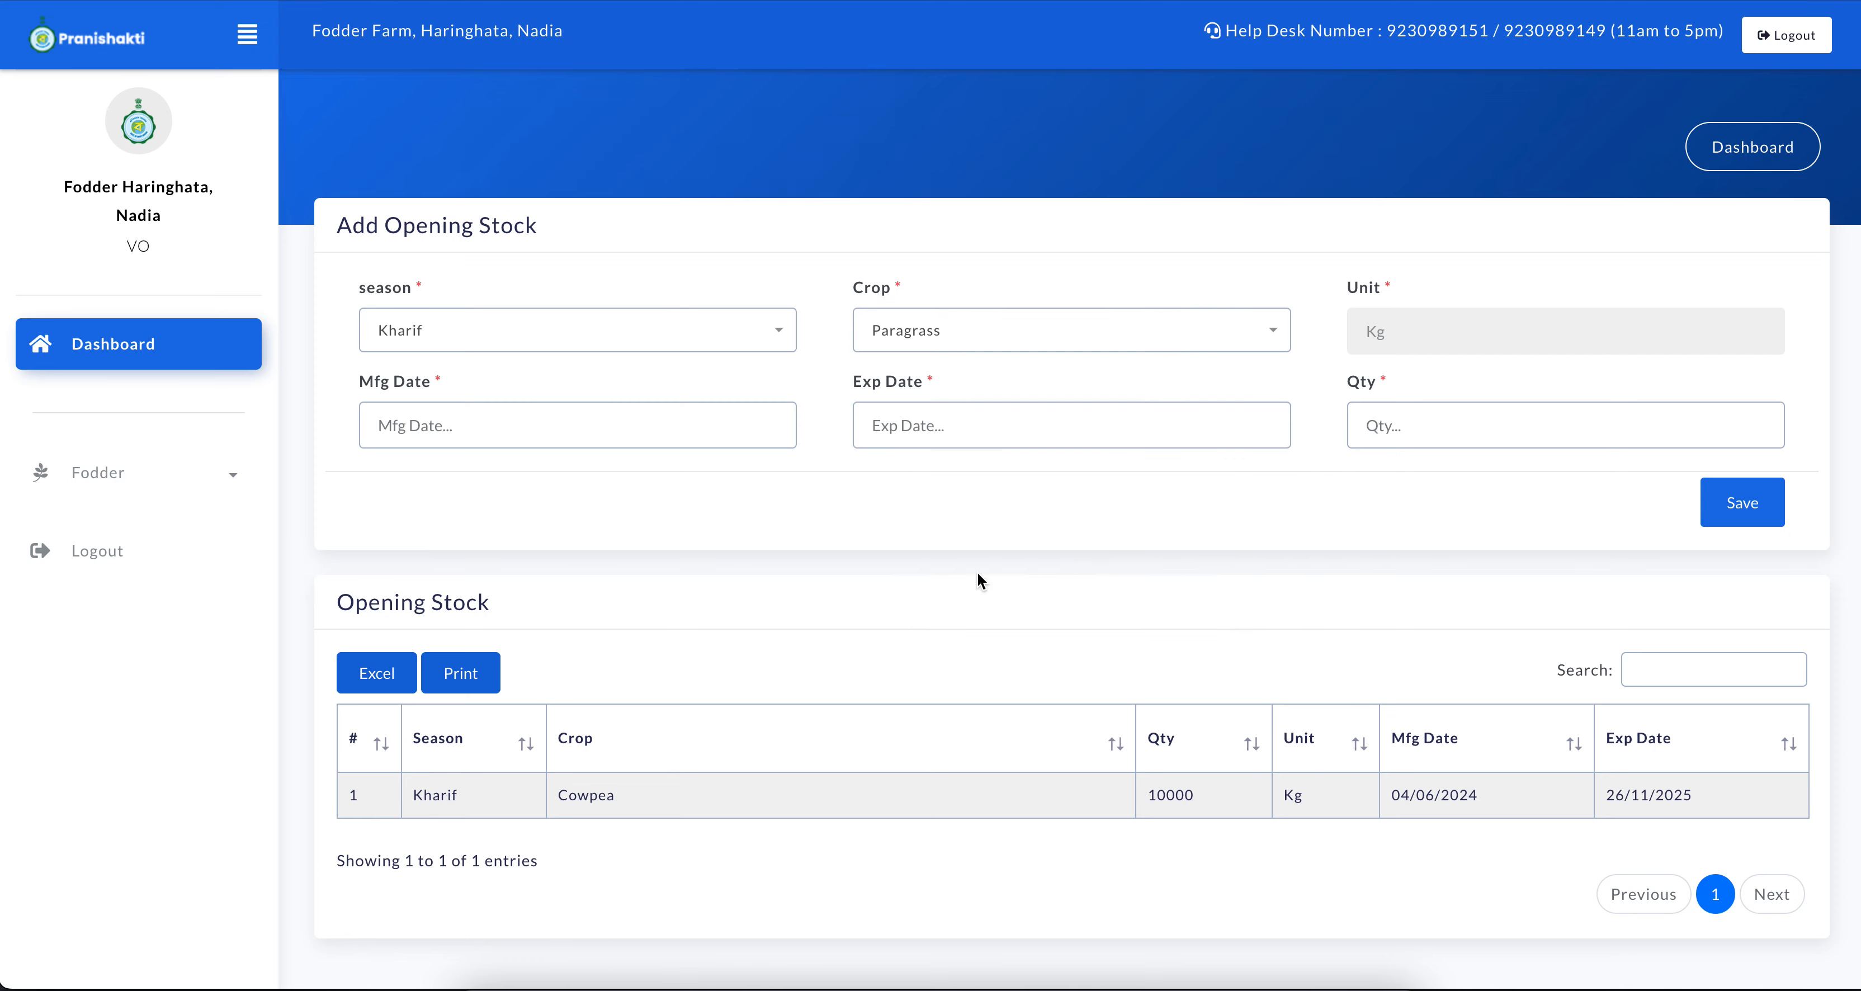
Set the Paragrass stock's manufacturing date to 01/07/2024 and its expiry date to 31/08/2025
left_click(686, 433)
left_click(418, 564)
left_click(900, 409)
left_click(978, 488)
left_click(1076, 488)
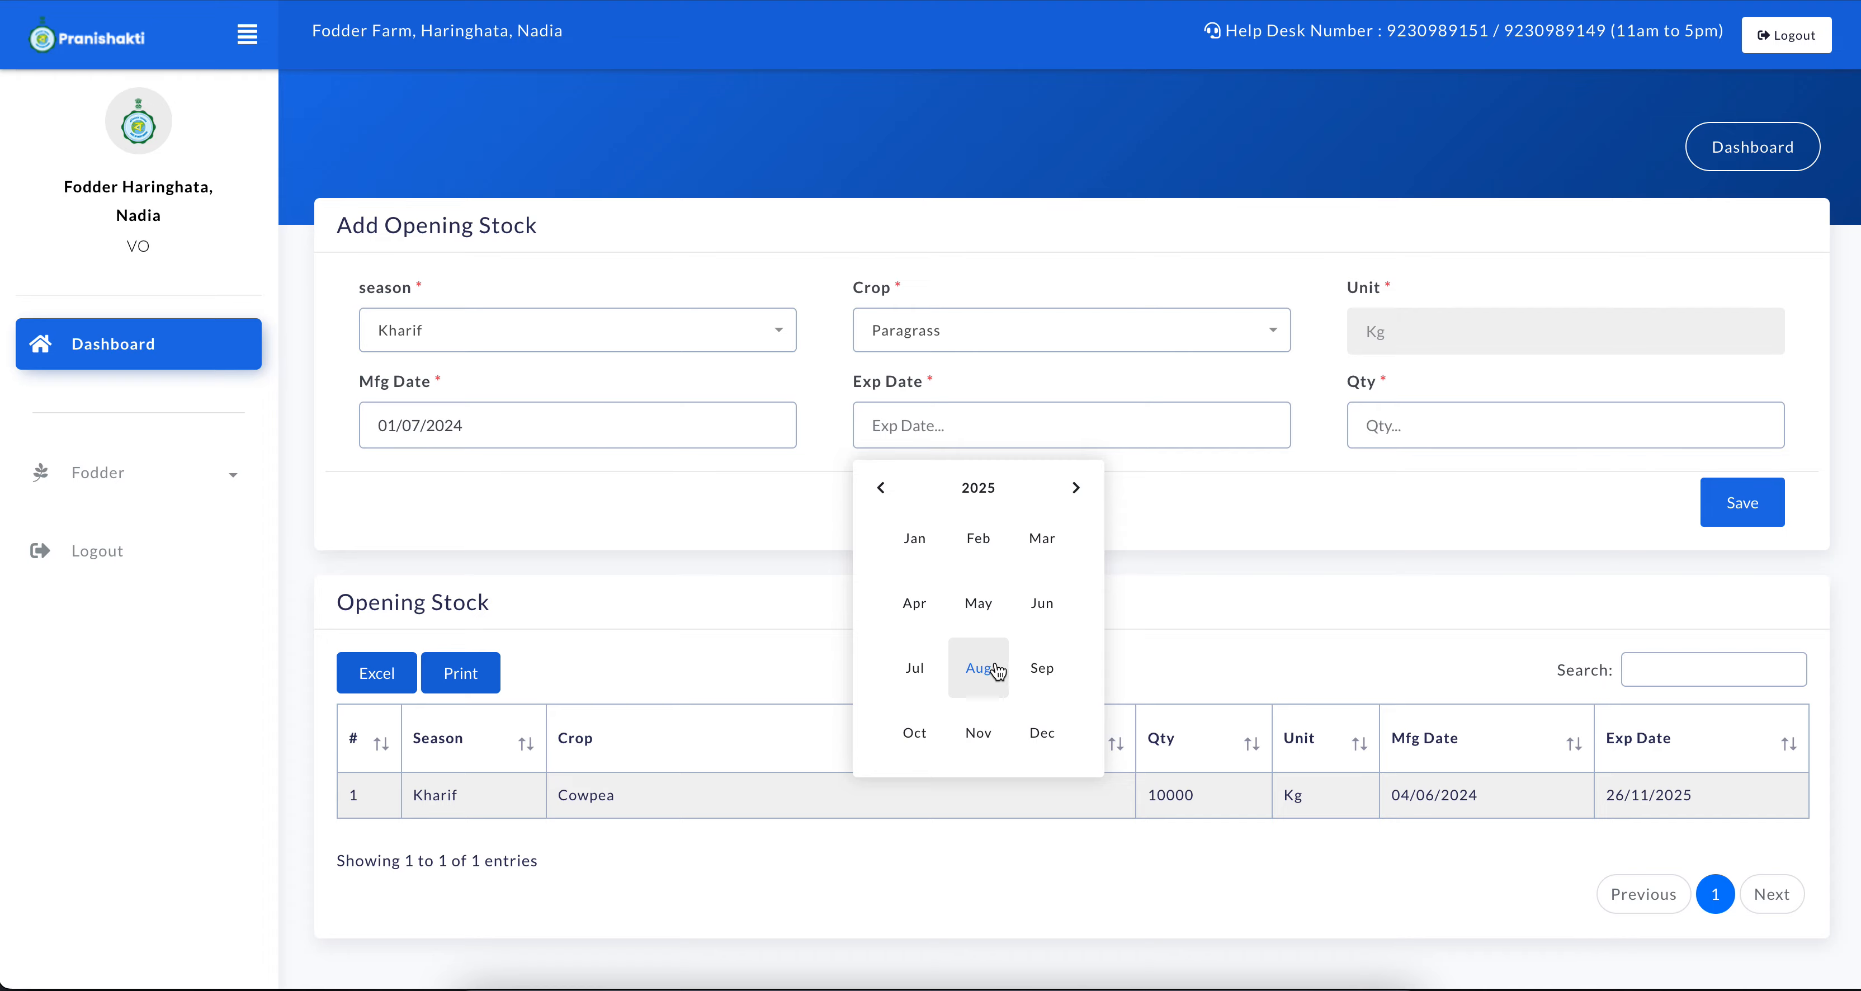
left_click(997, 671)
left_click(880, 787)
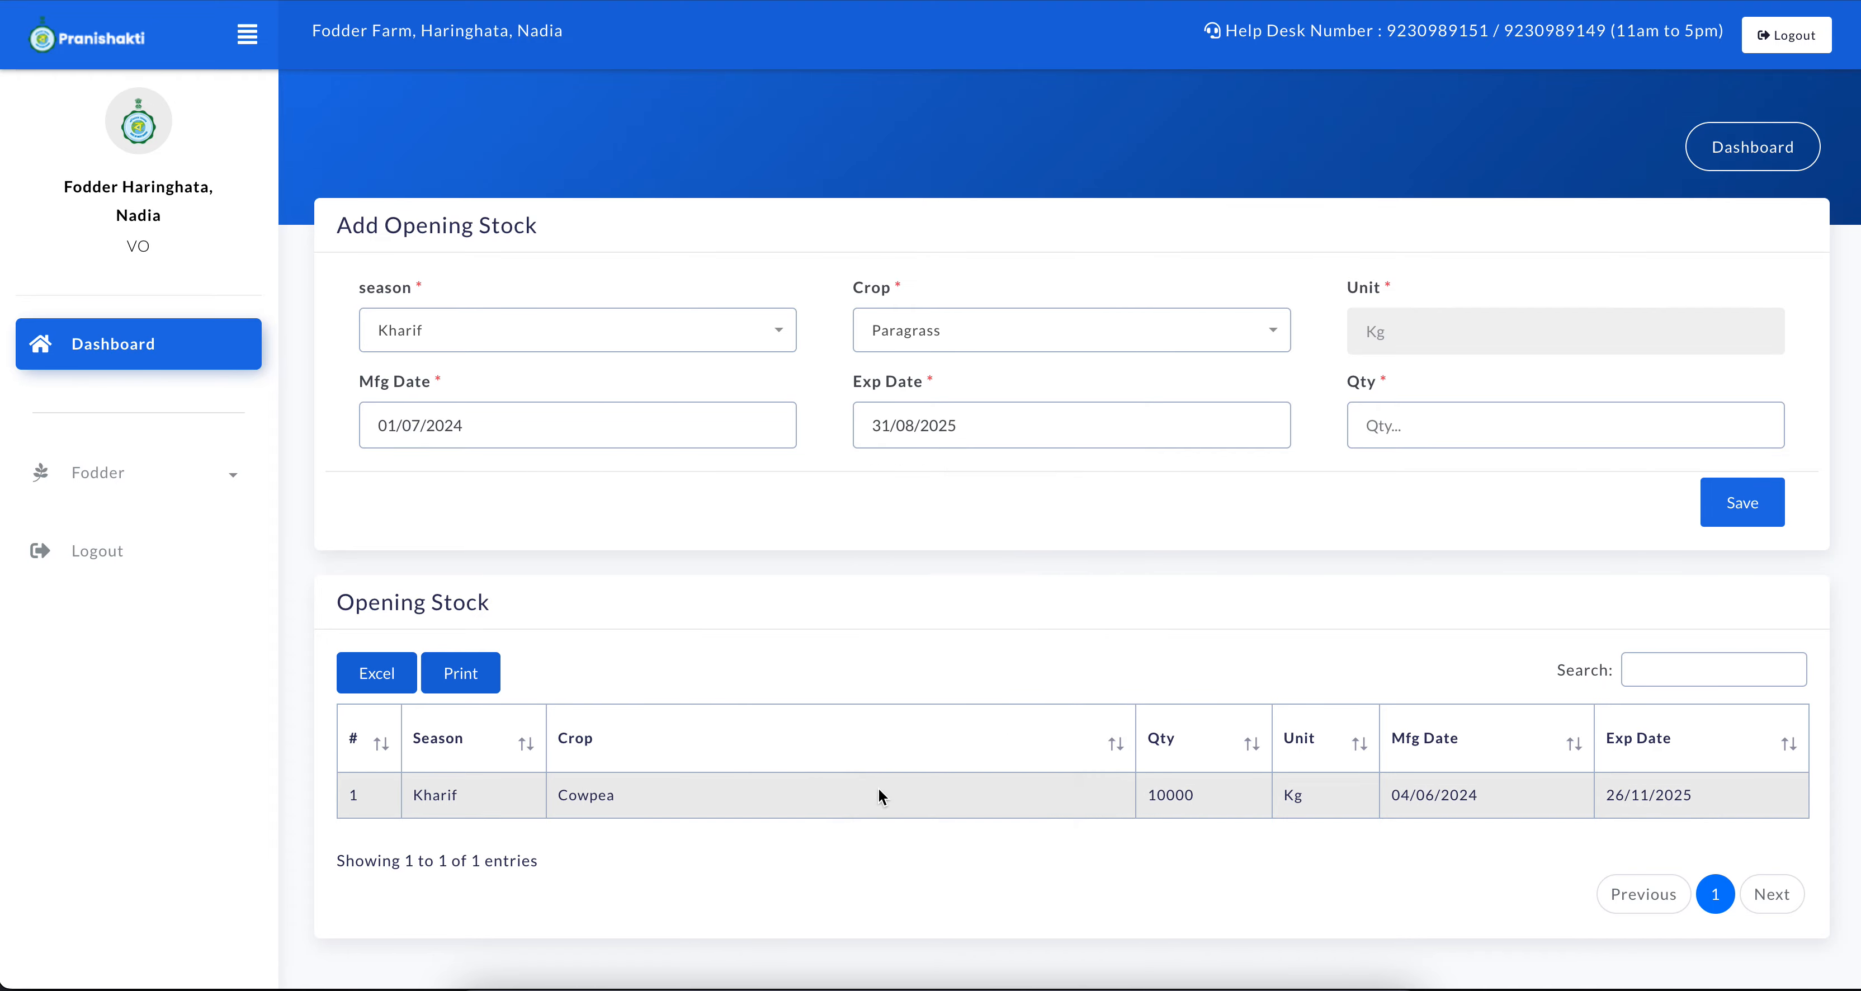
Save the Paragrass opening stock with a quantity of 5000 and open the farm's current stock list
left_click(1390, 434)
type("5000")
left_click(1748, 506)
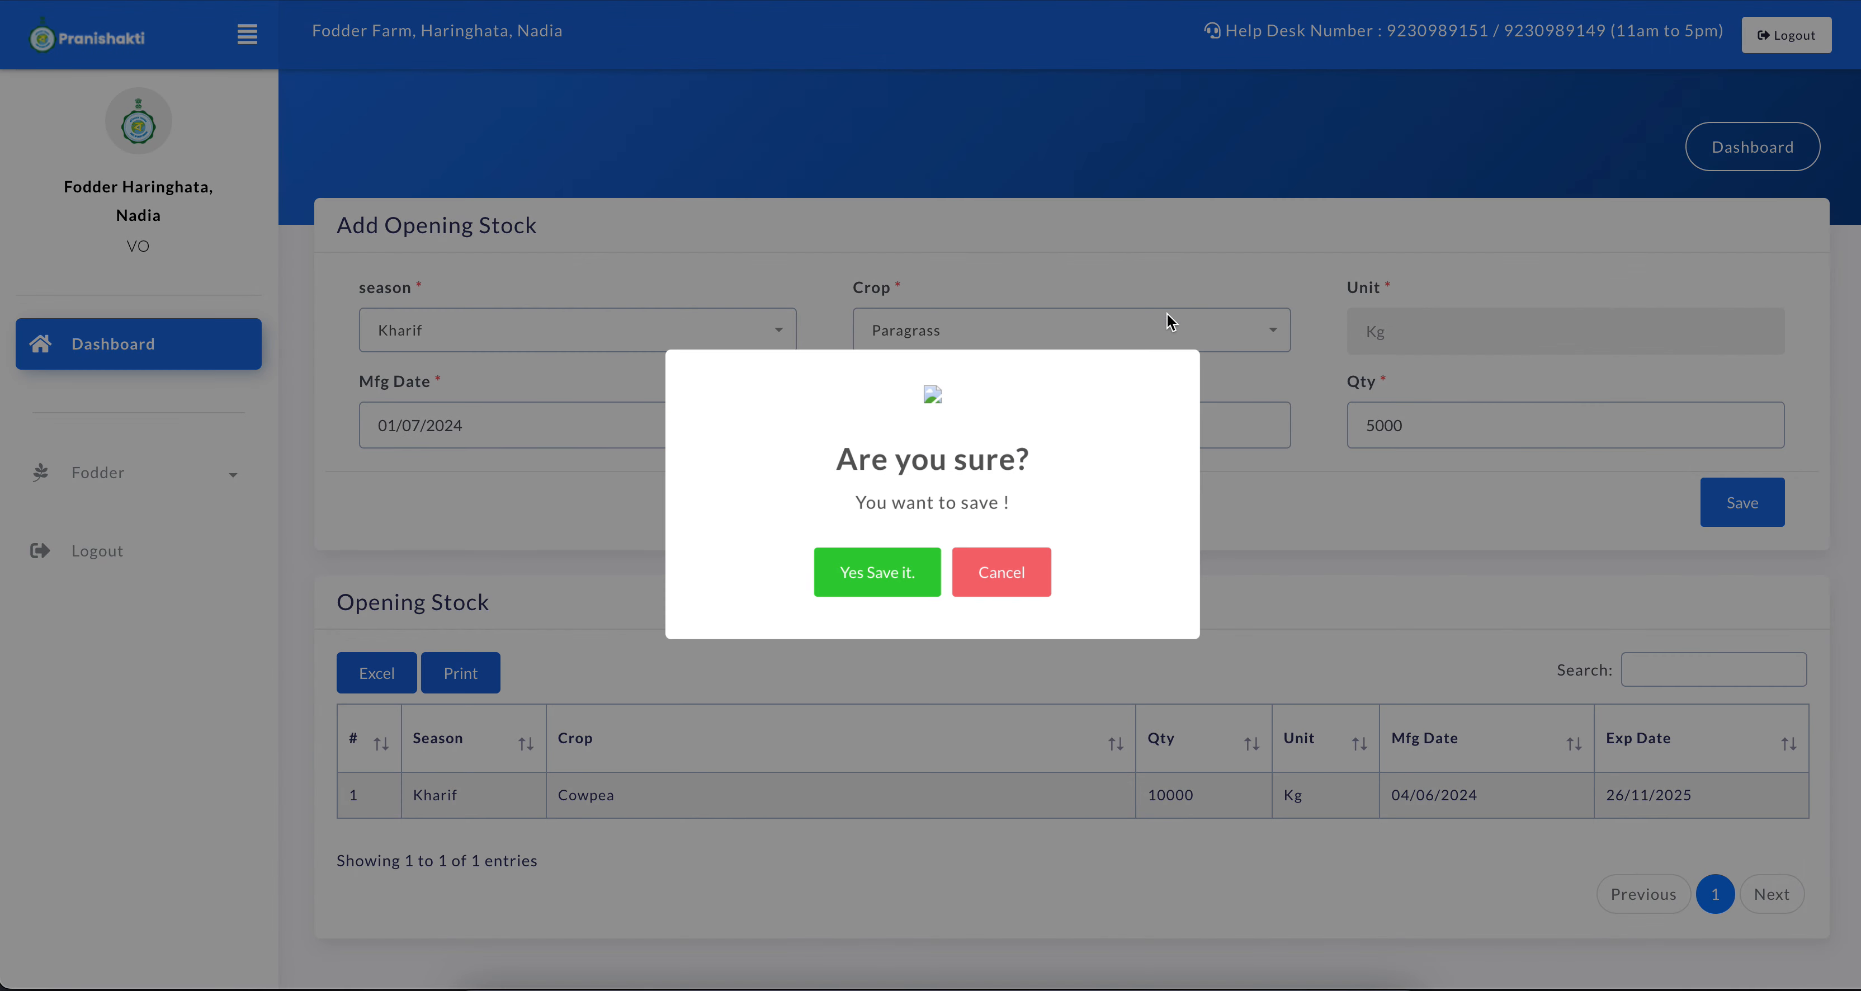
left_click(891, 576)
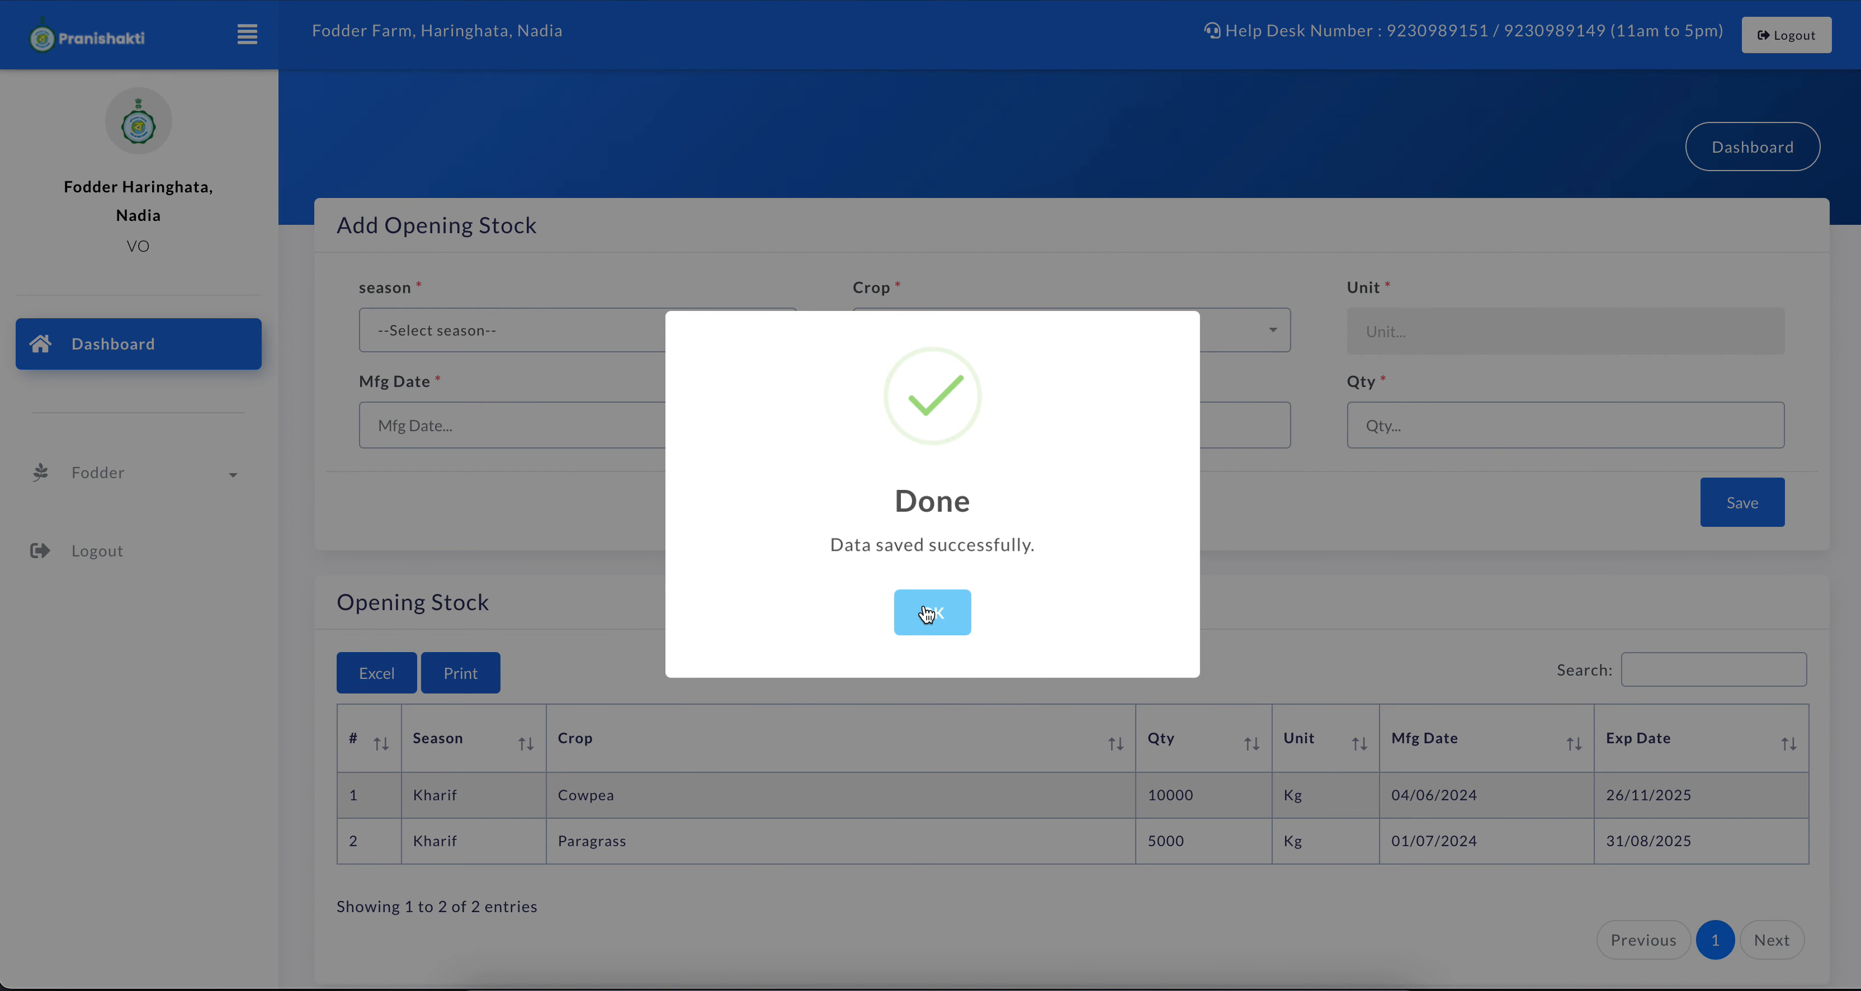
left_click(930, 610)
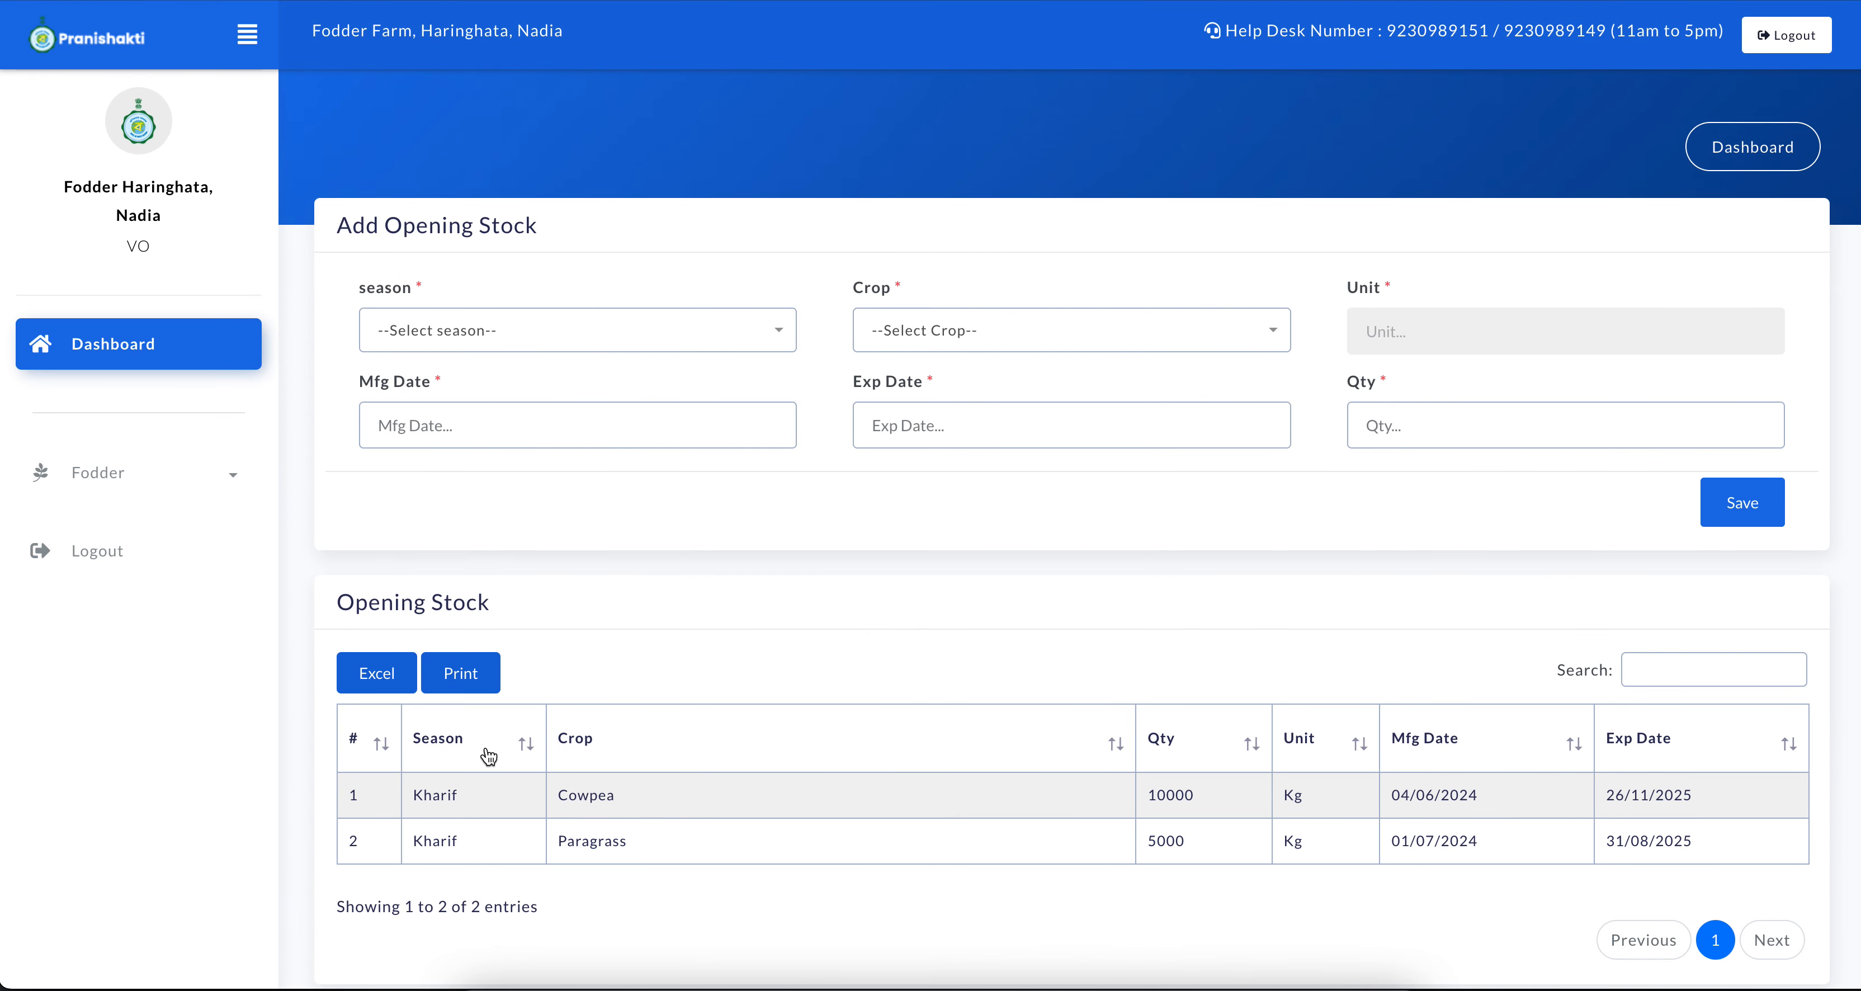
left_click(235, 493)
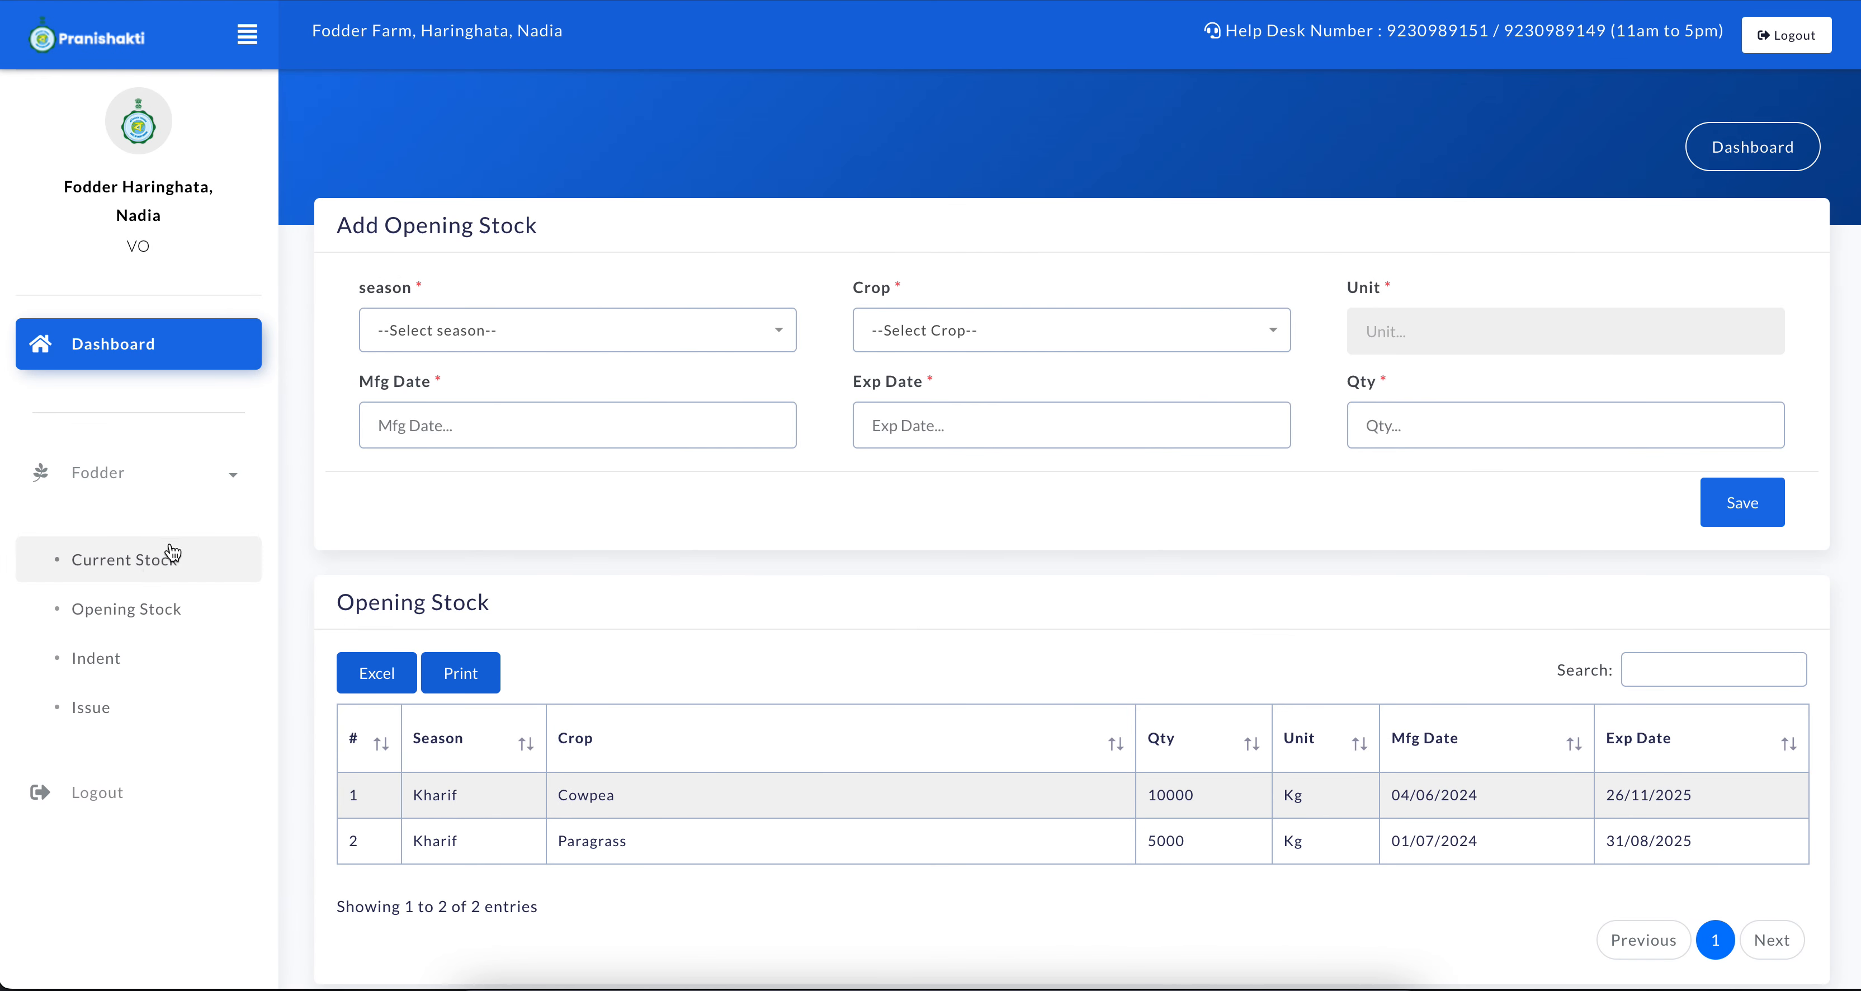
left_click(154, 565)
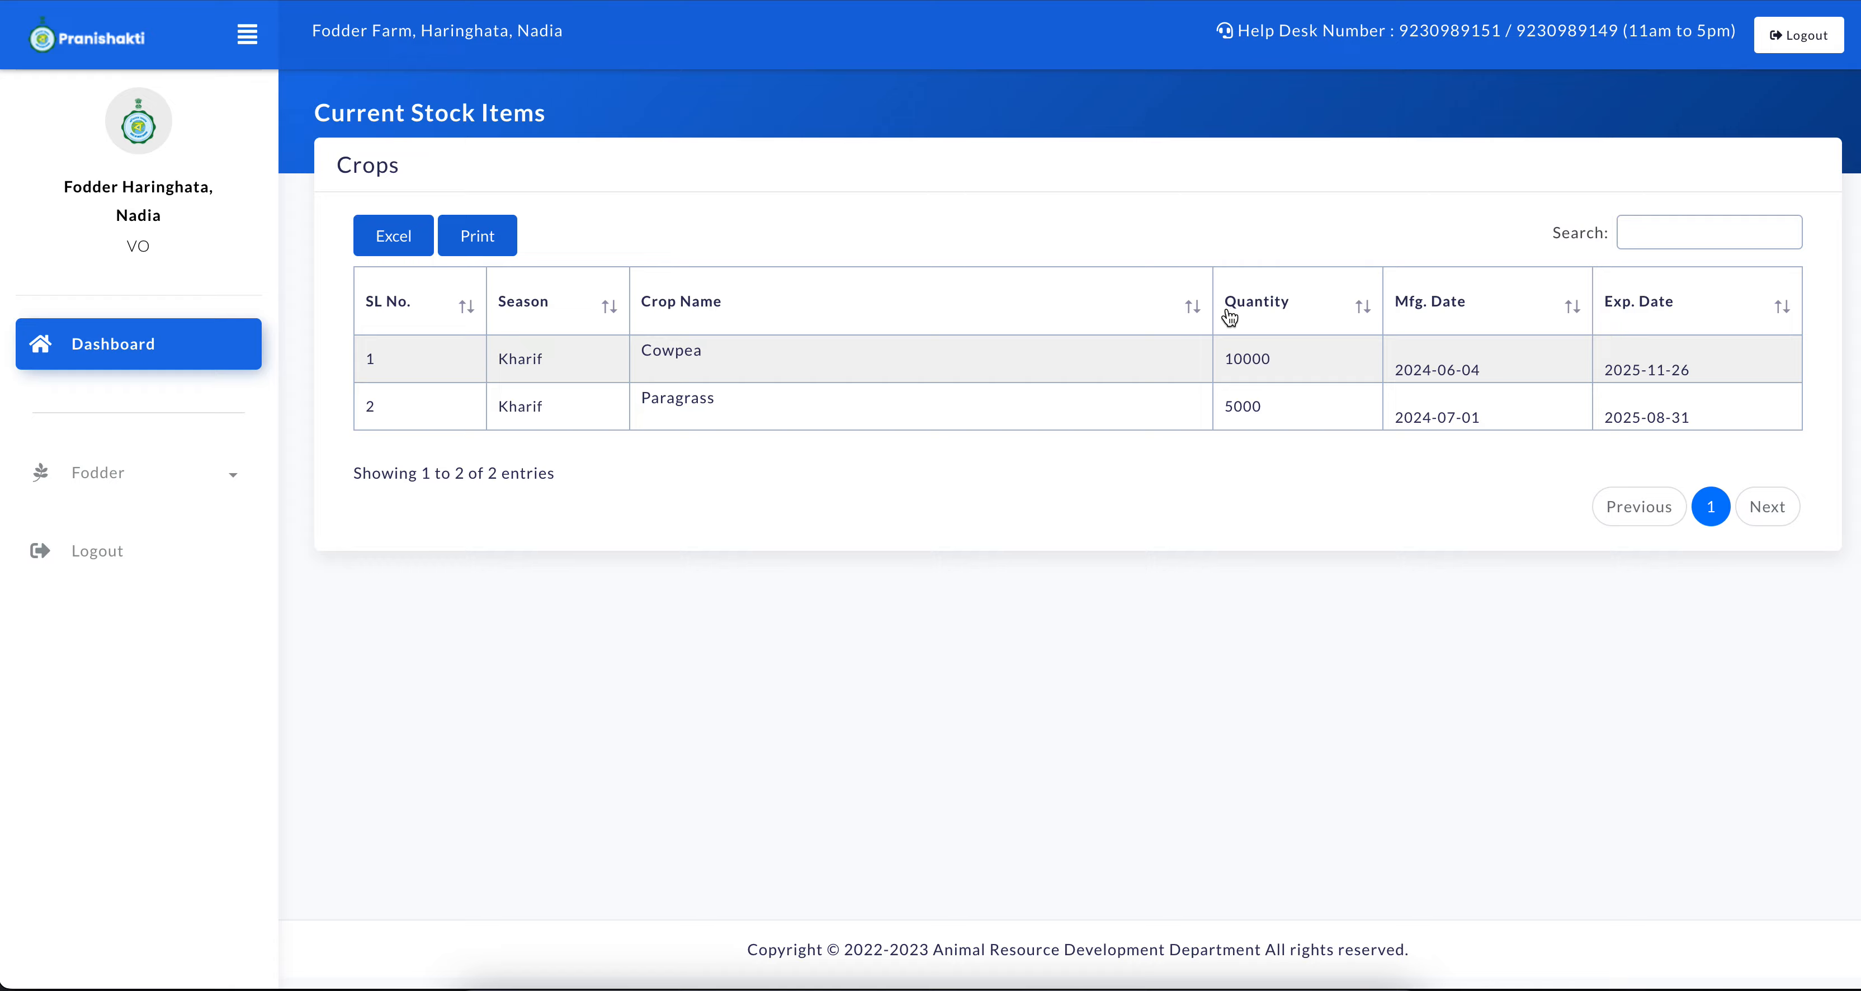
Switch to the Birbhum office's session and start a fresh indent to Fodder Farm, Haringhata, Nadia for the Kharif season
key("ctrl+Up")
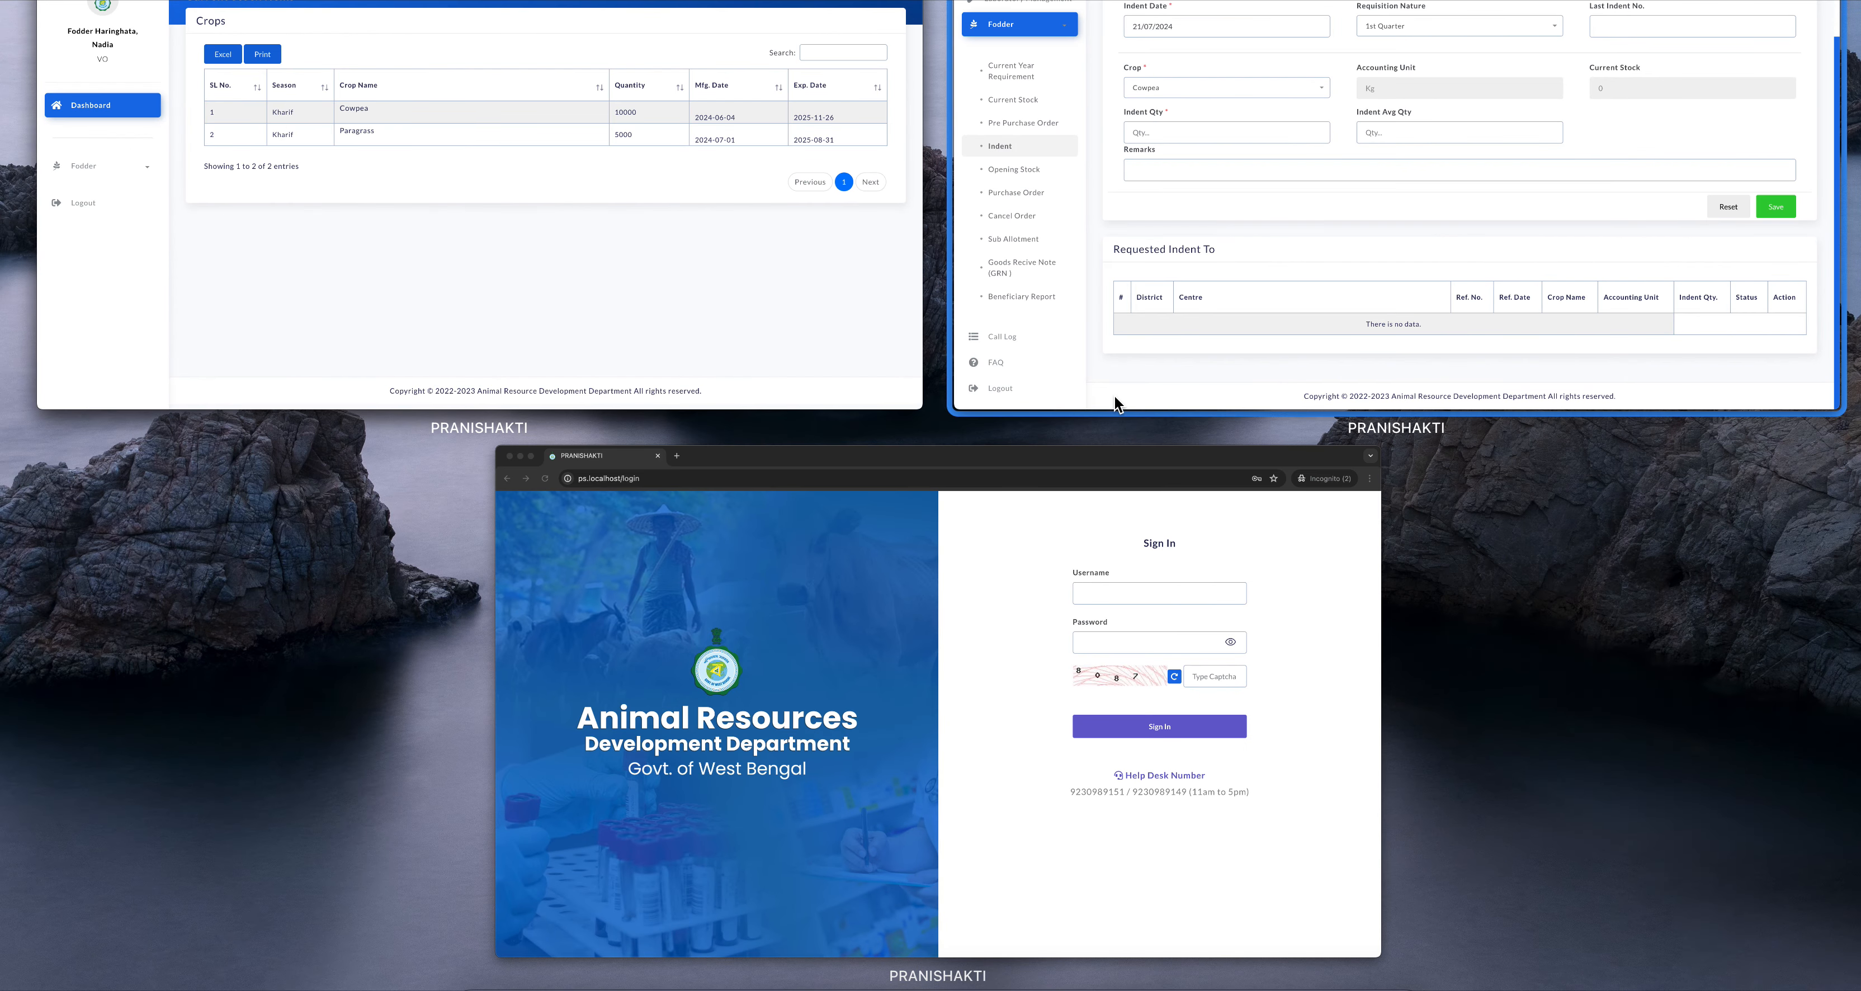
left_click(1196, 324)
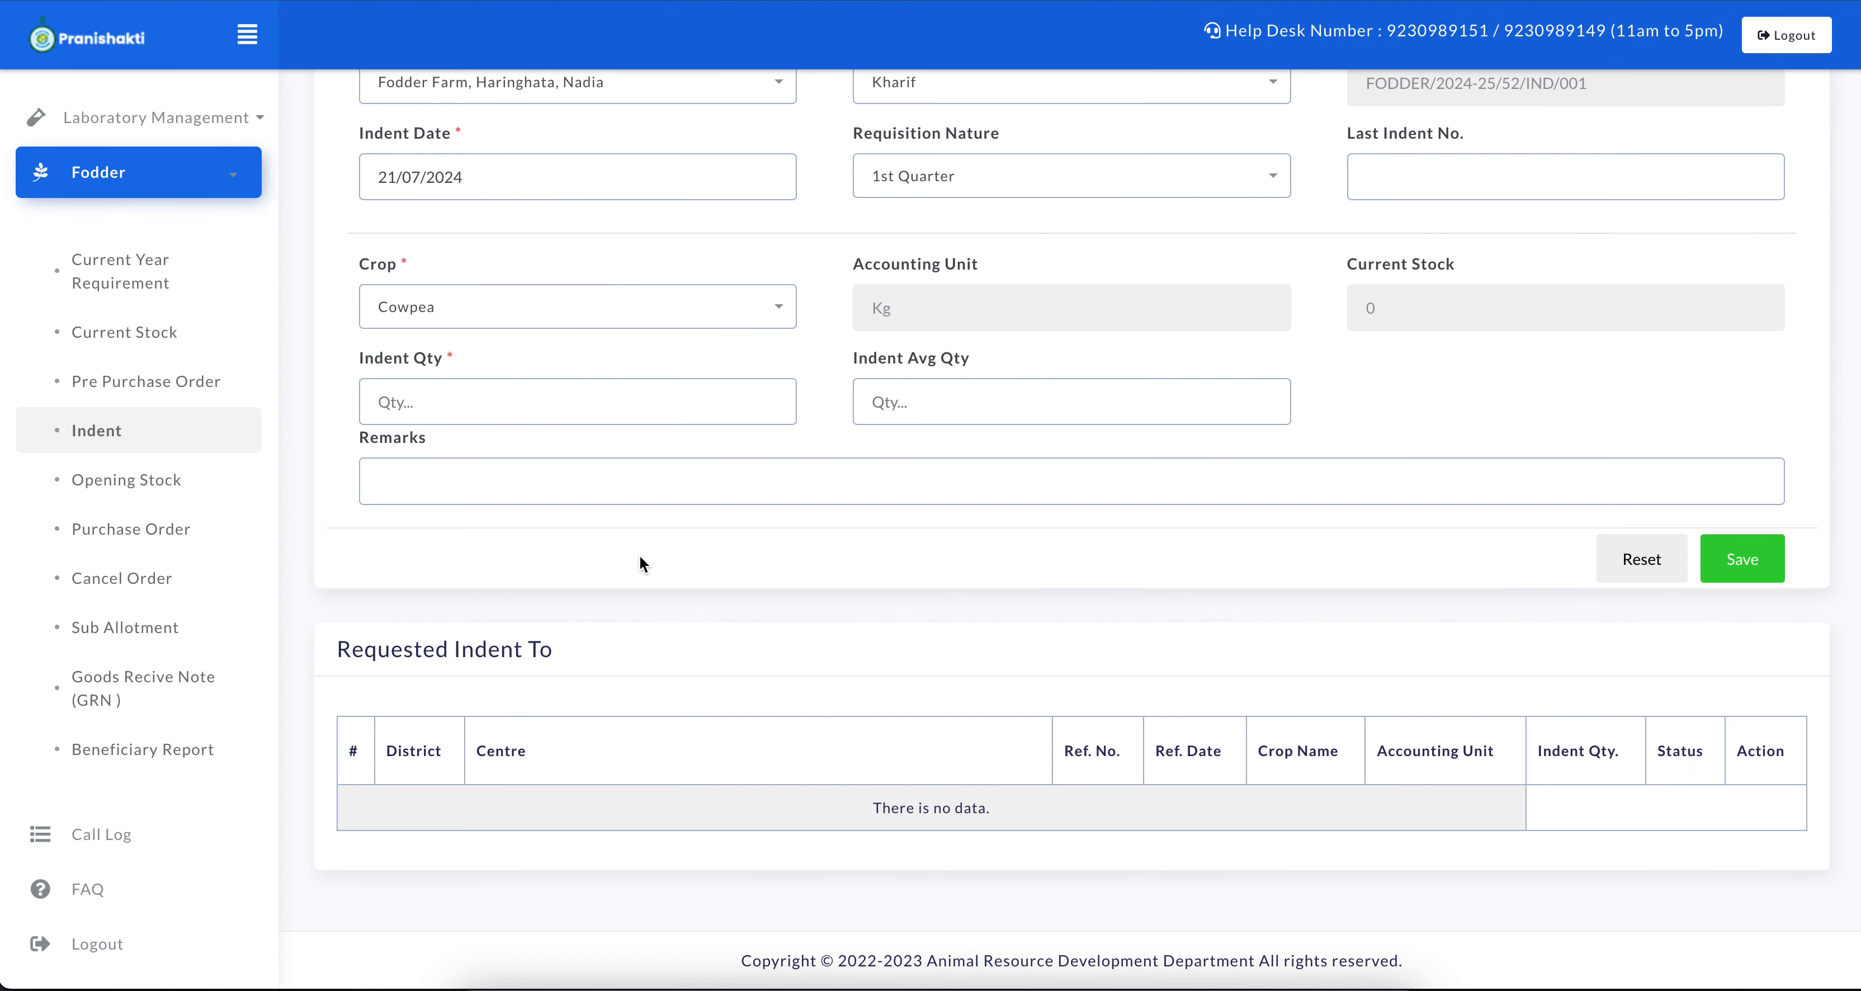
left_click(94, 444)
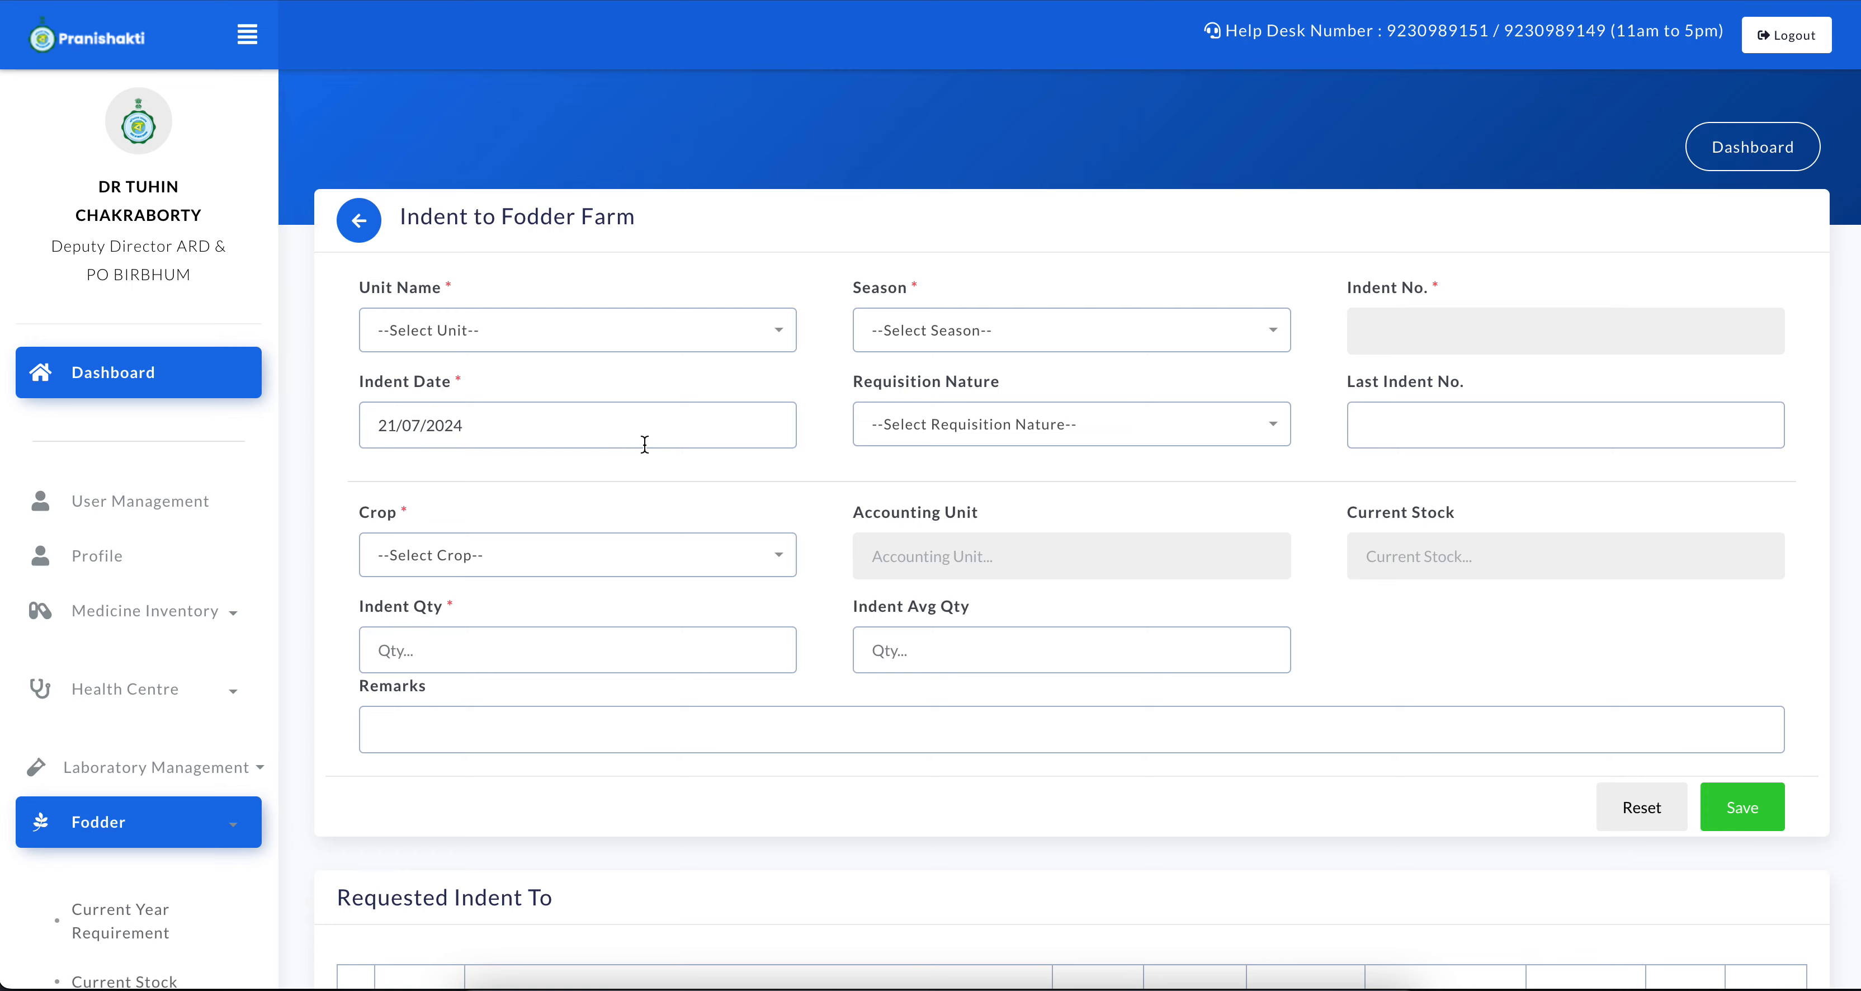
left_click(549, 330)
left_click(521, 567)
left_click(990, 332)
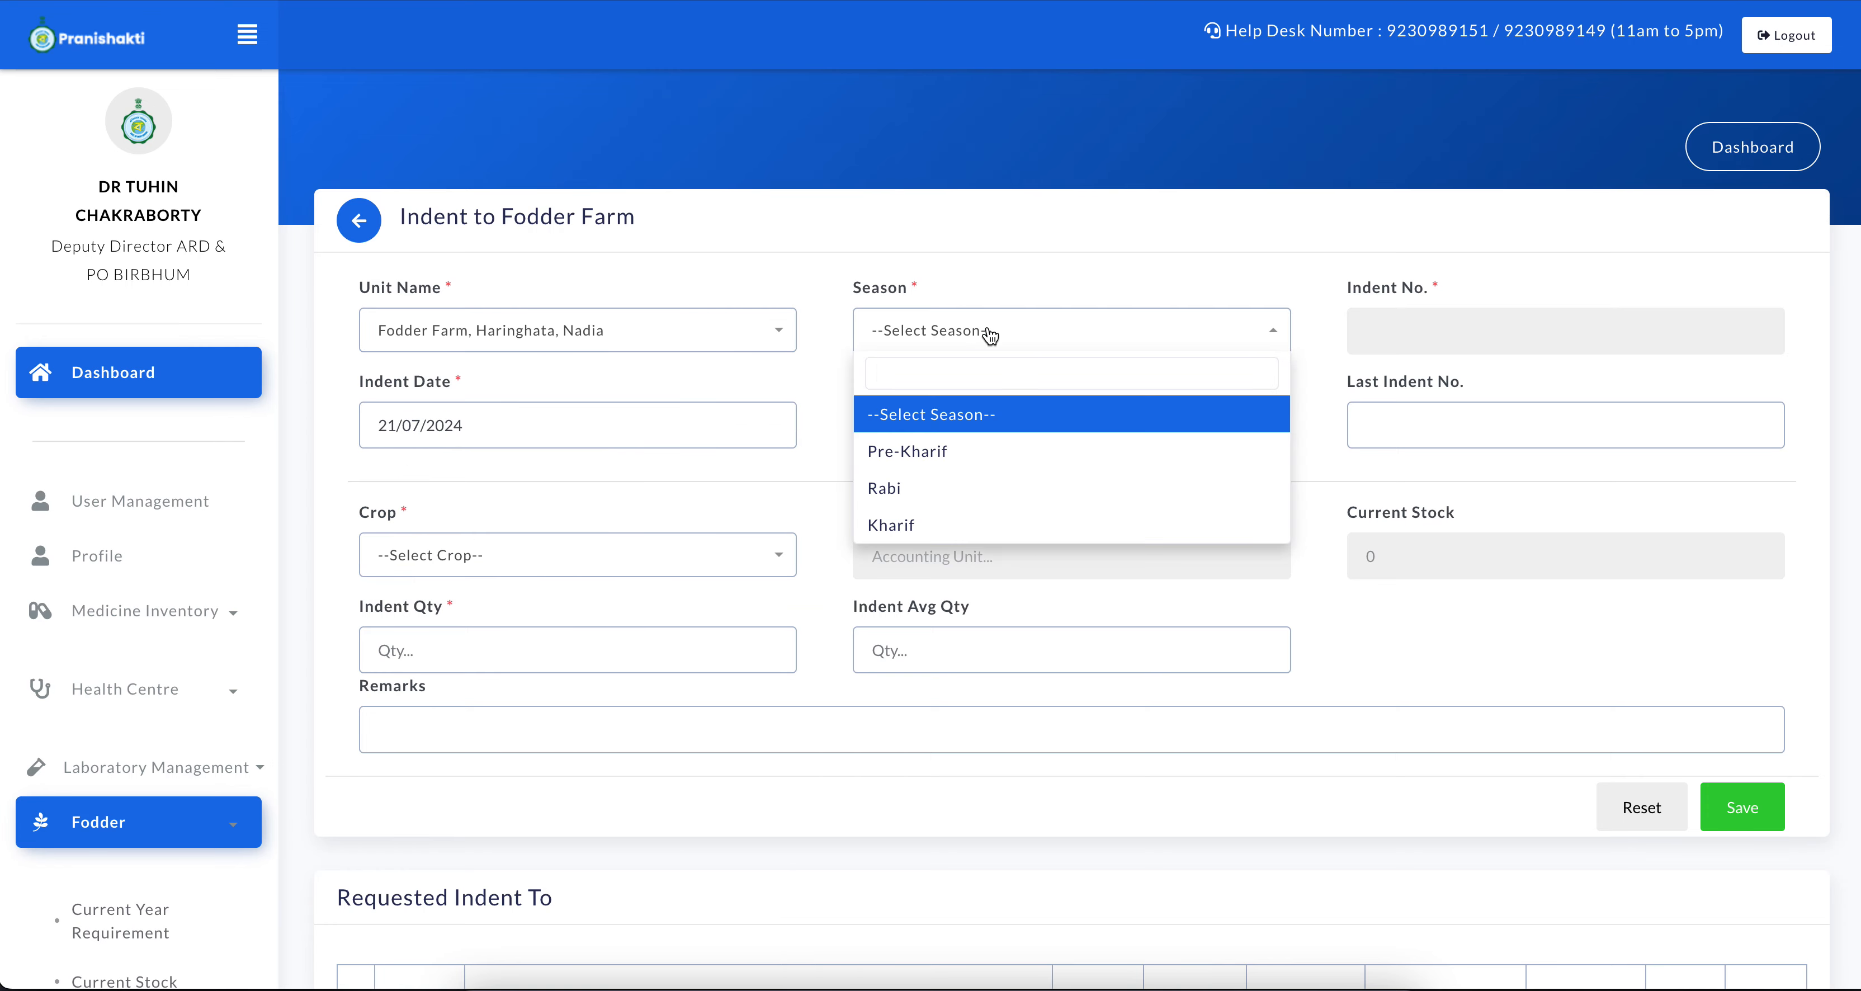
left_click(948, 524)
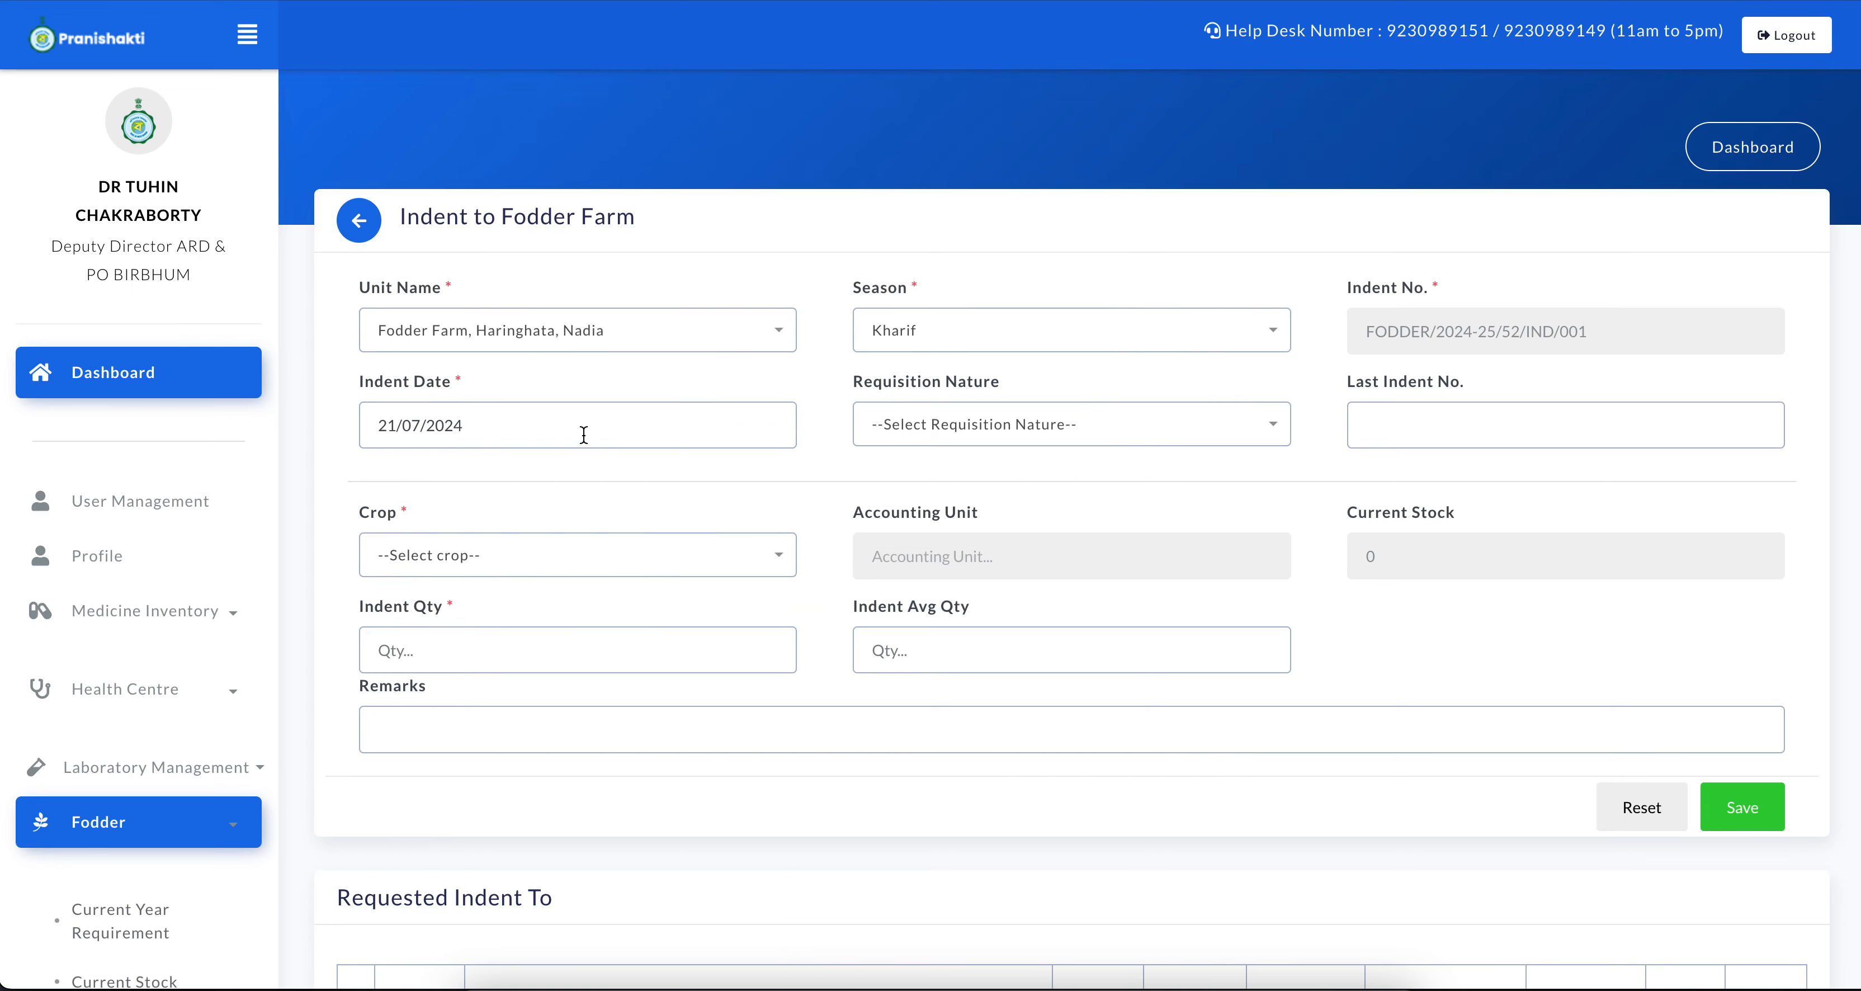
Set the indent's requisition nature to 1st Quarter and its crop to Cowpea
left_click(863, 424)
left_click(941, 551)
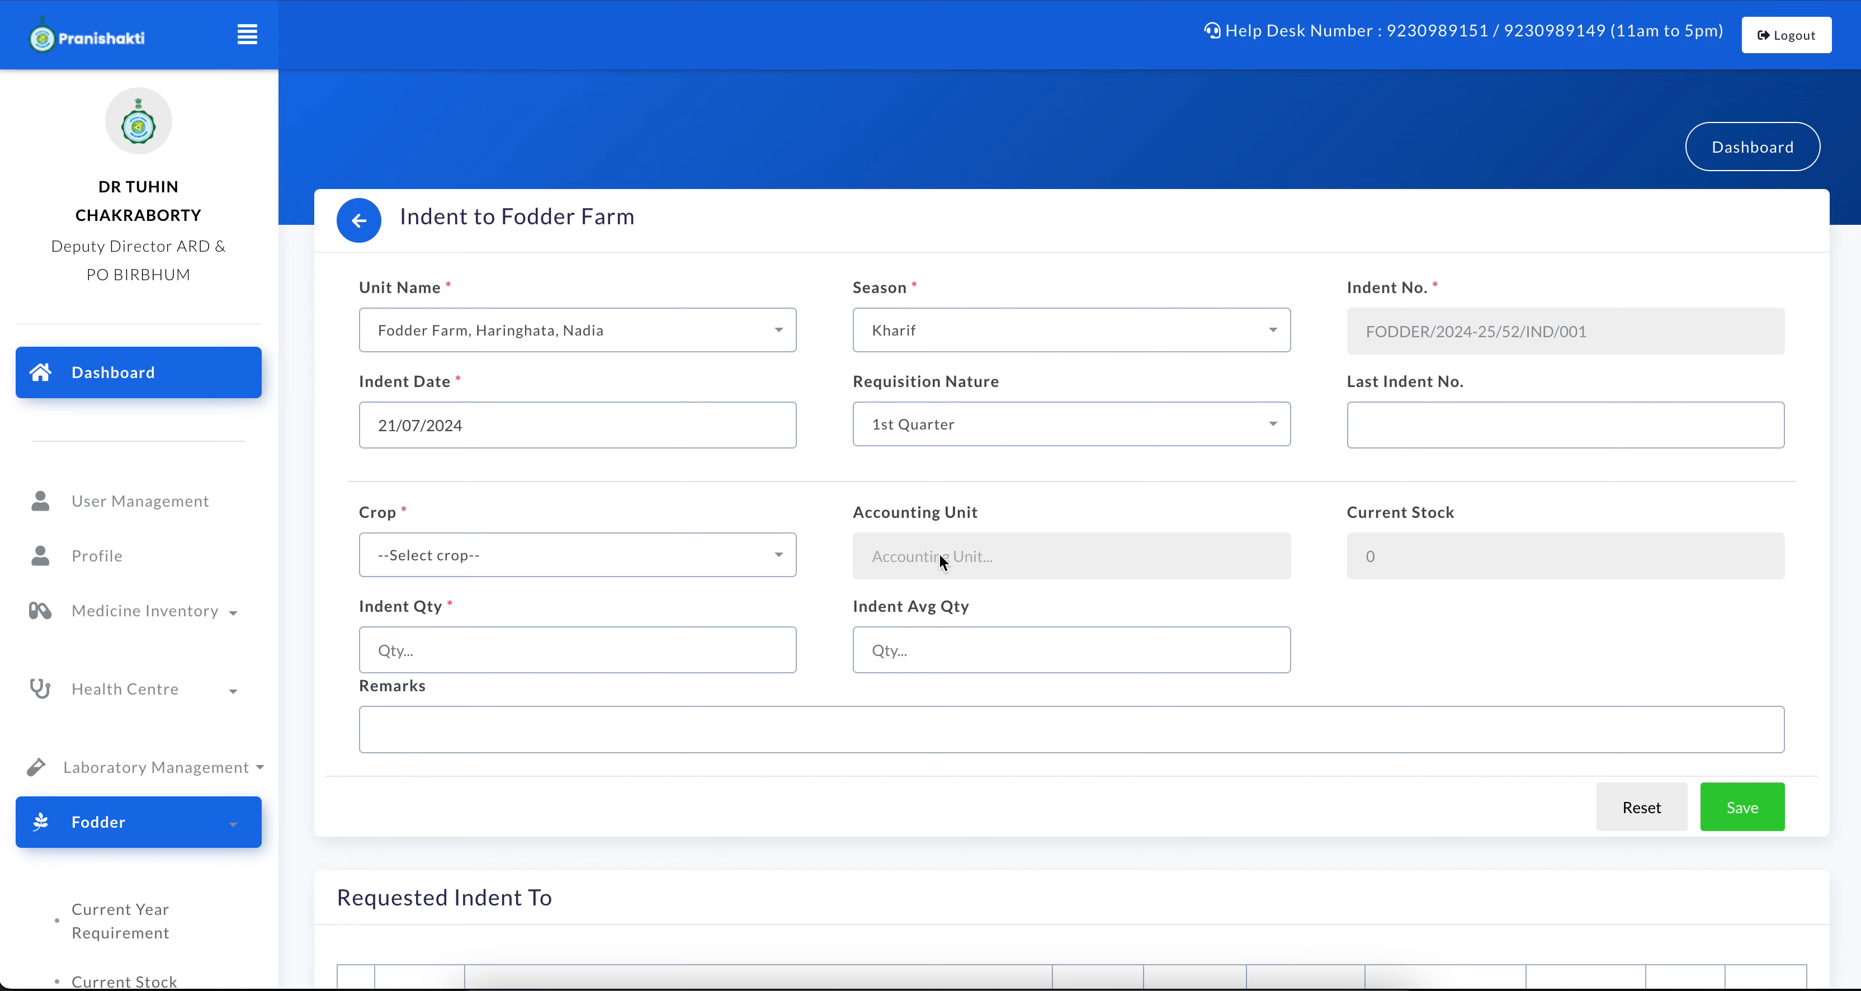
left_click(607, 567)
left_click(540, 663)
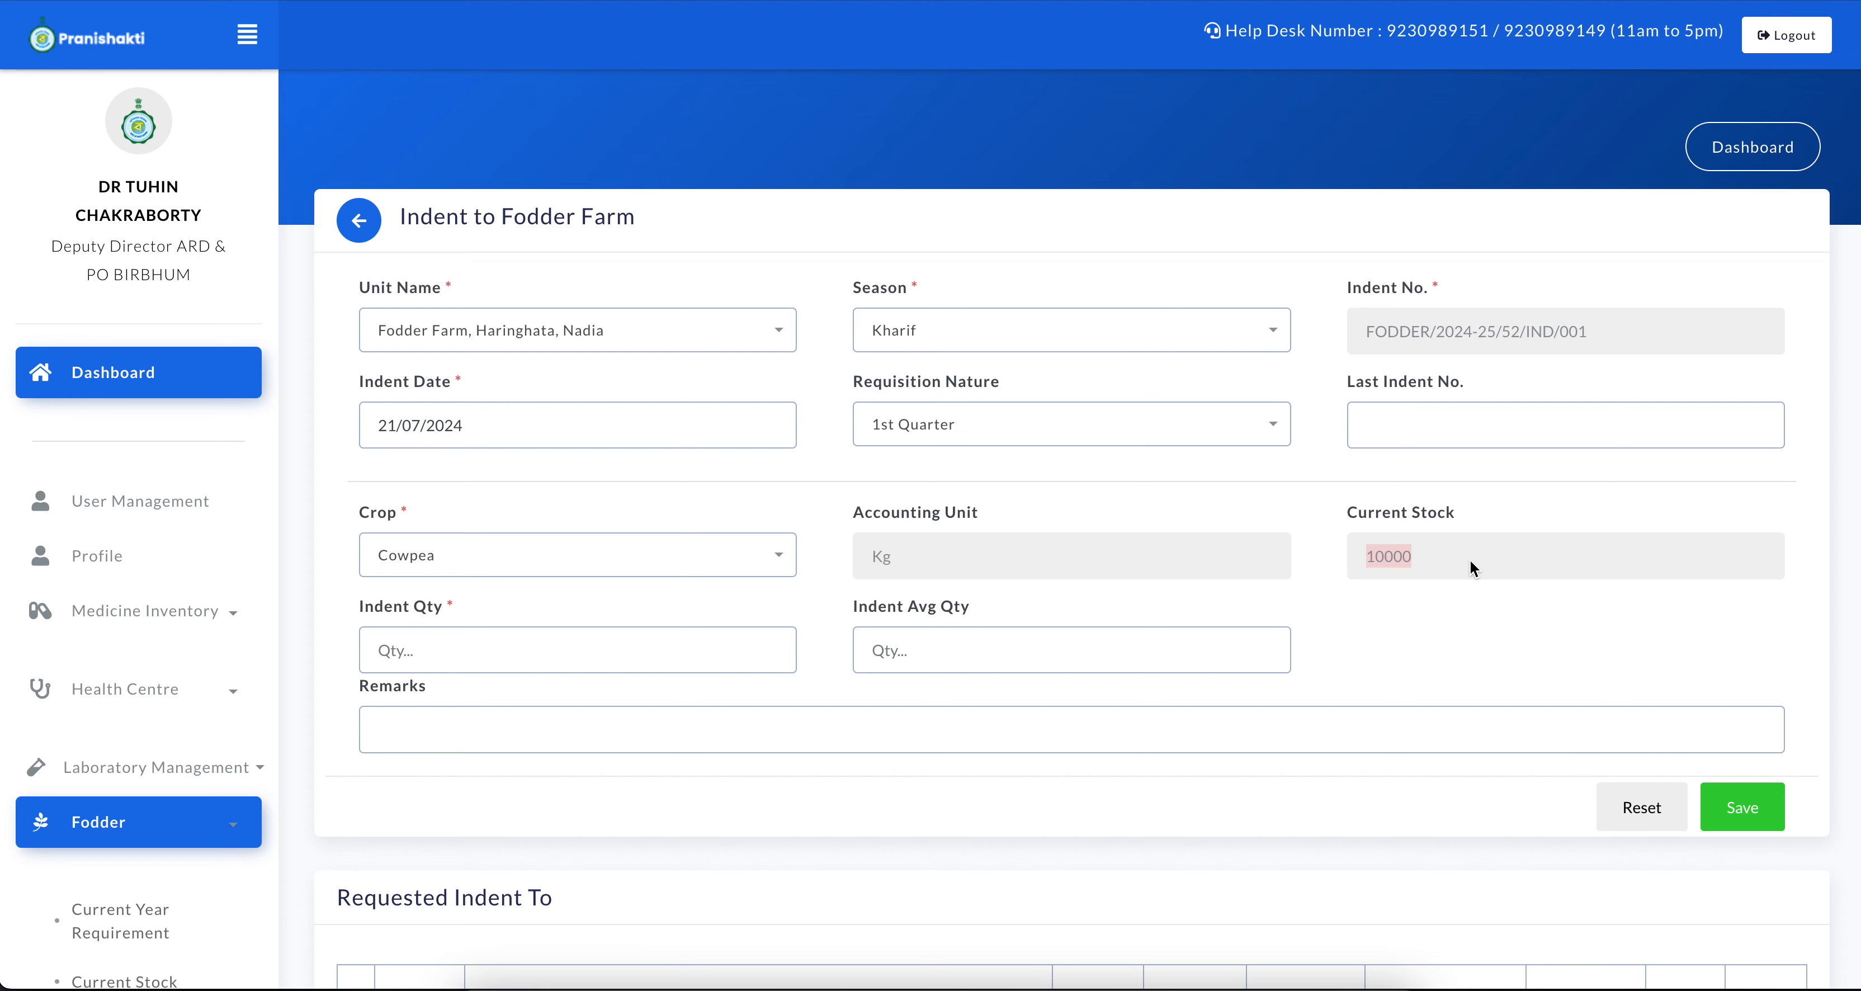
Enter an indent quantity of 3000, save the indent and check its entry among the requested indents
left_click(593, 659)
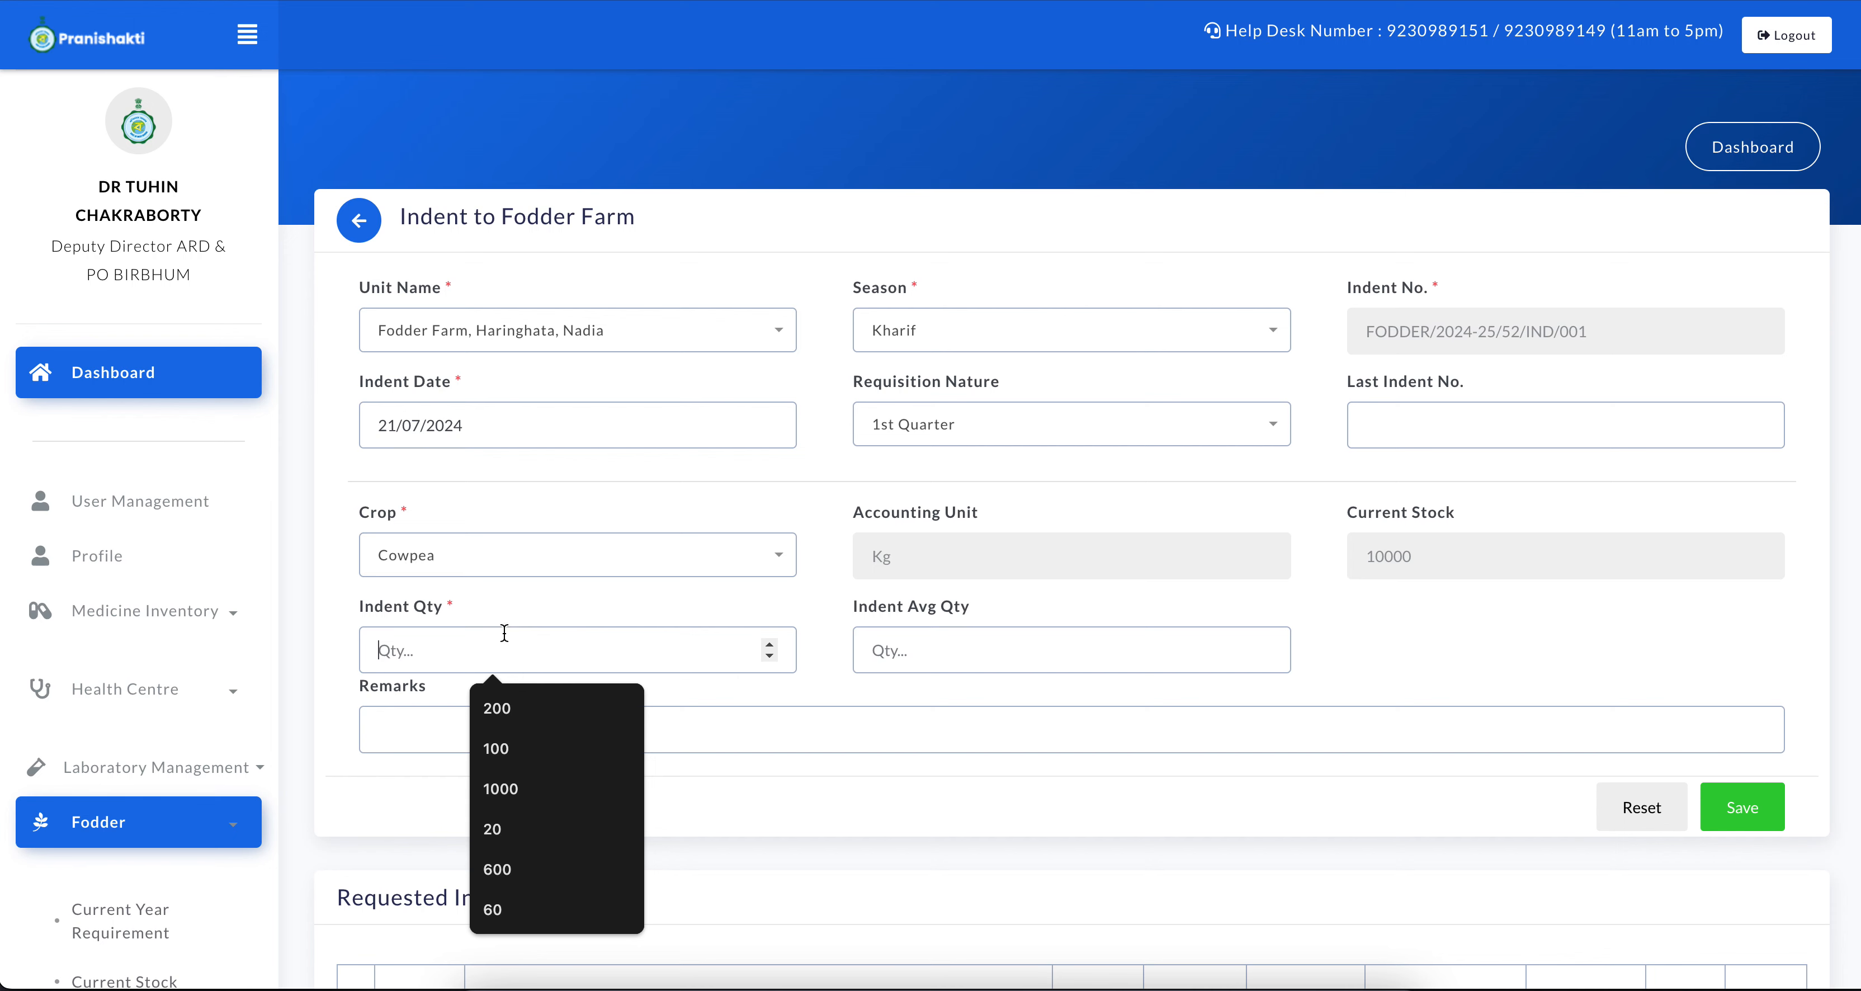
type("3000")
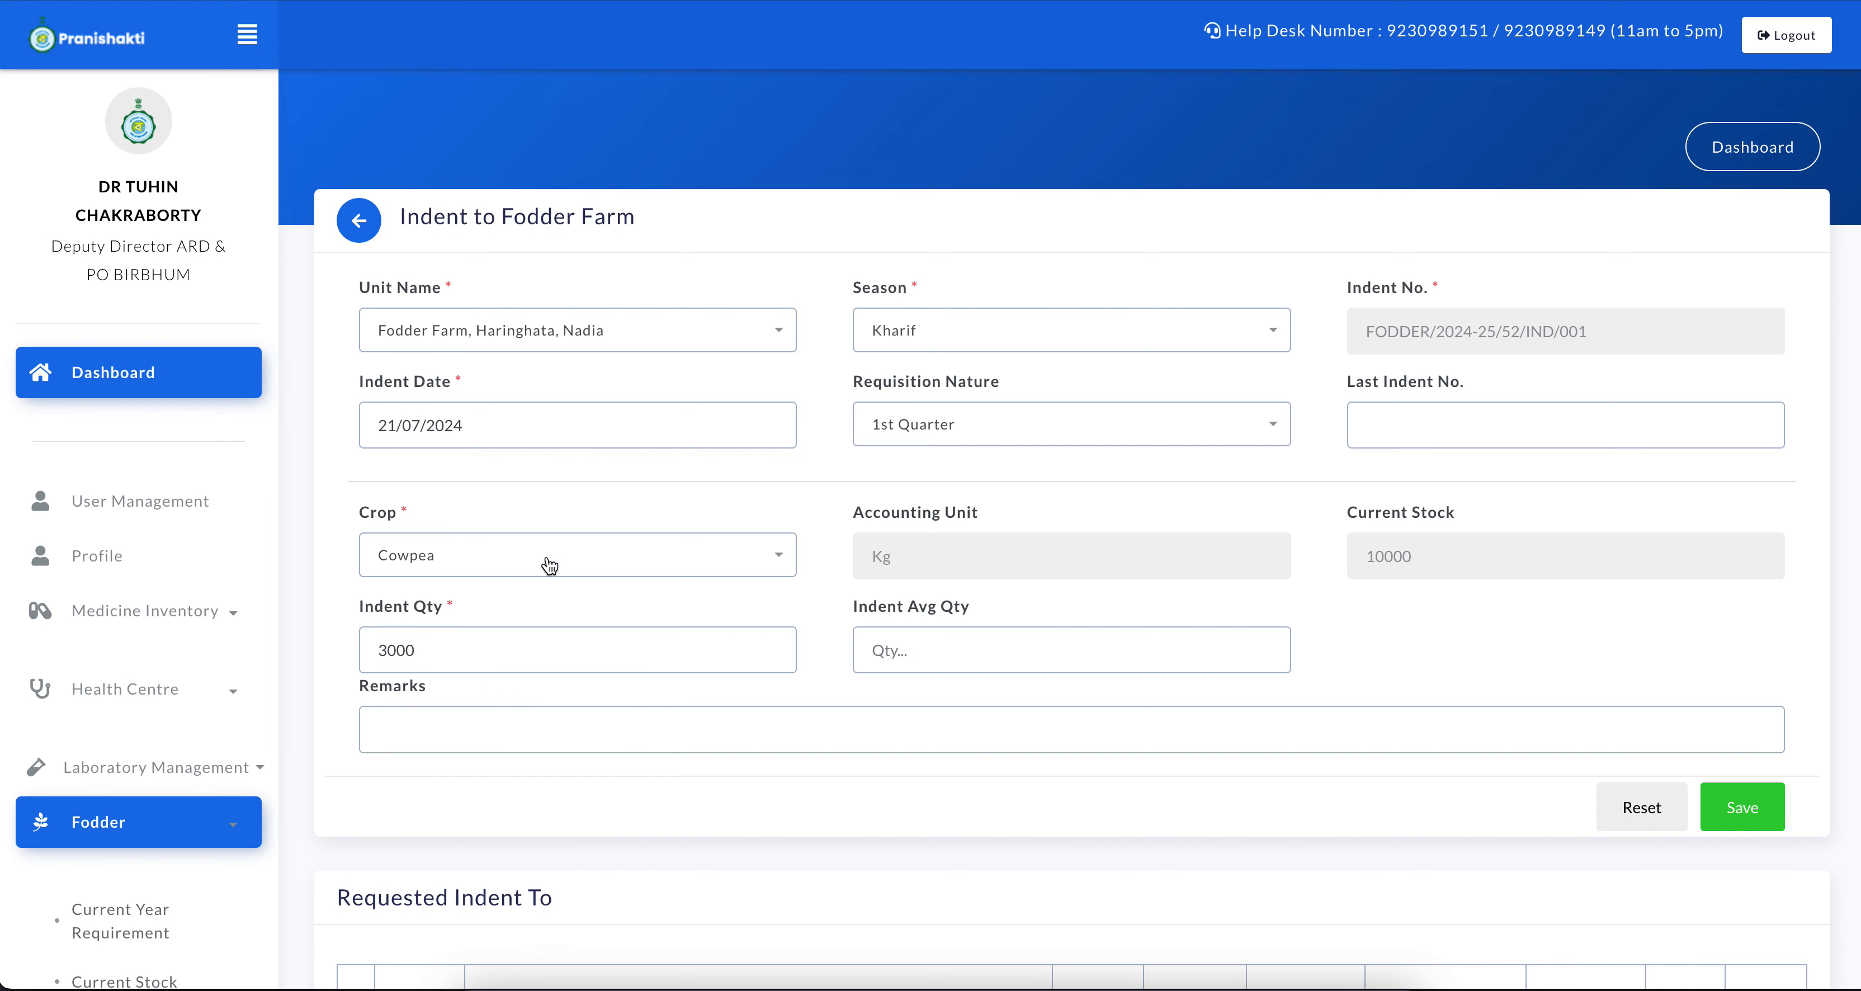
left_click(1739, 804)
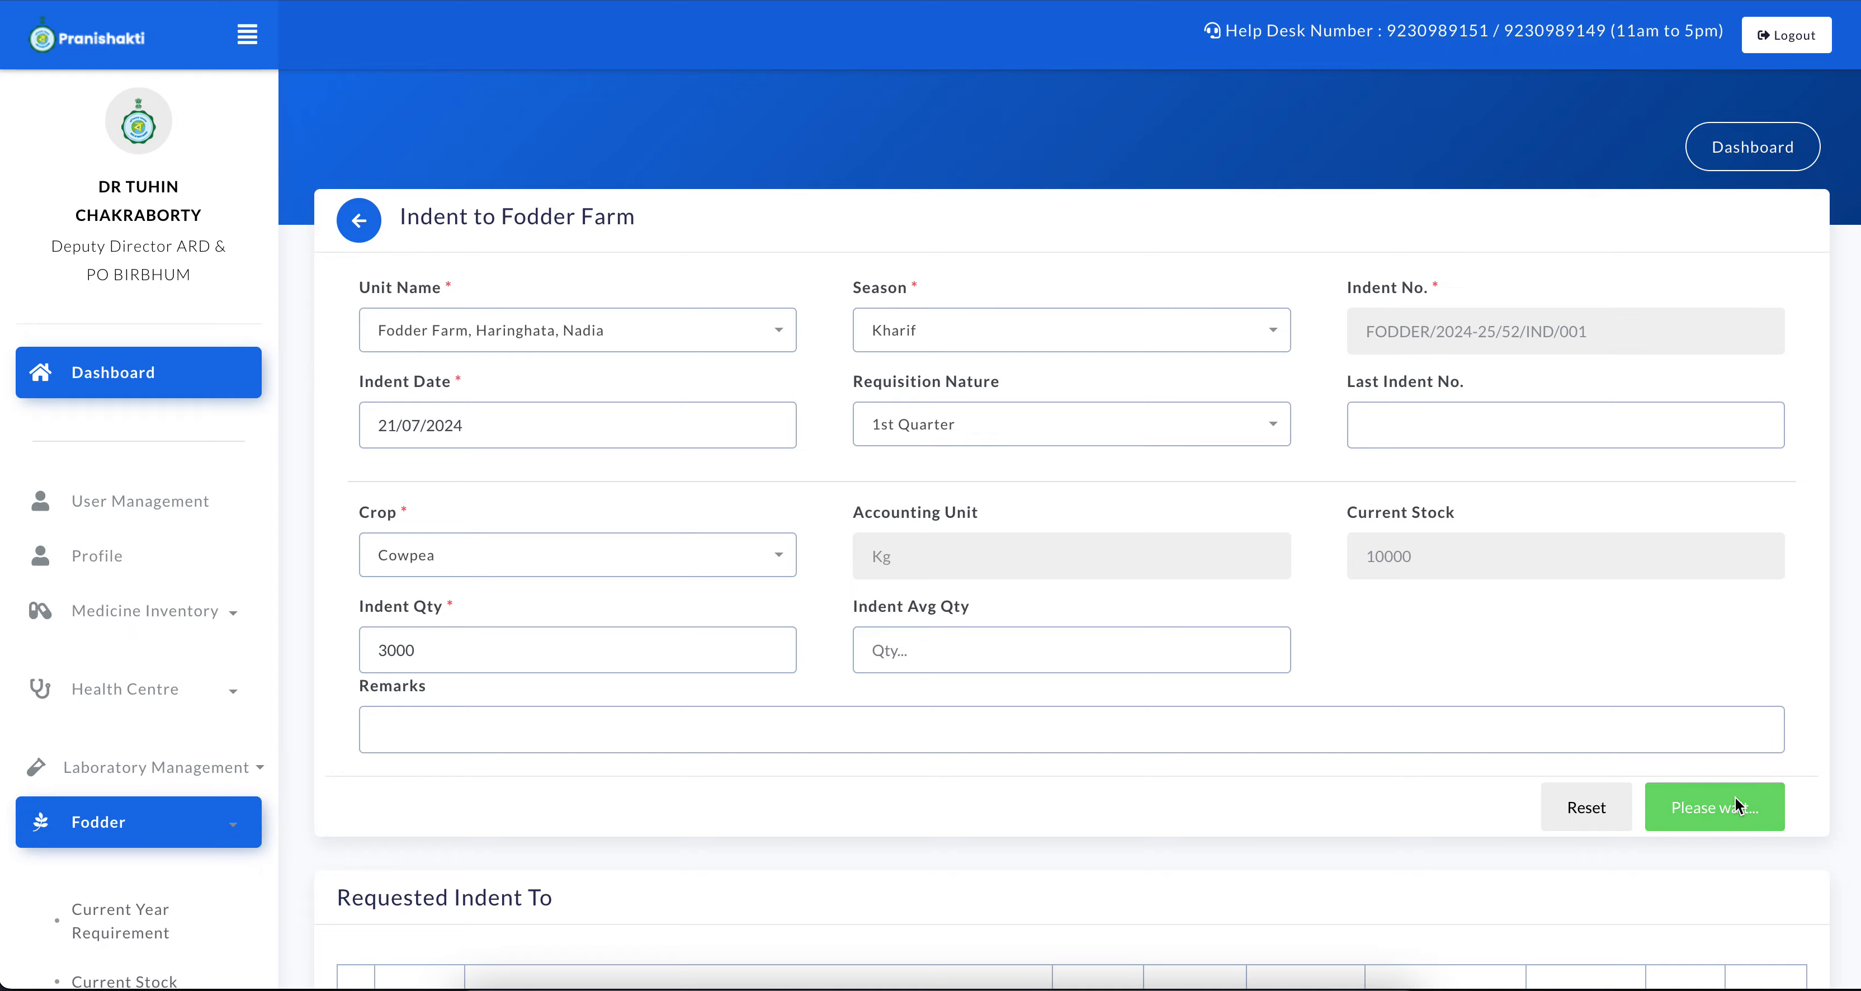
left_click(883, 584)
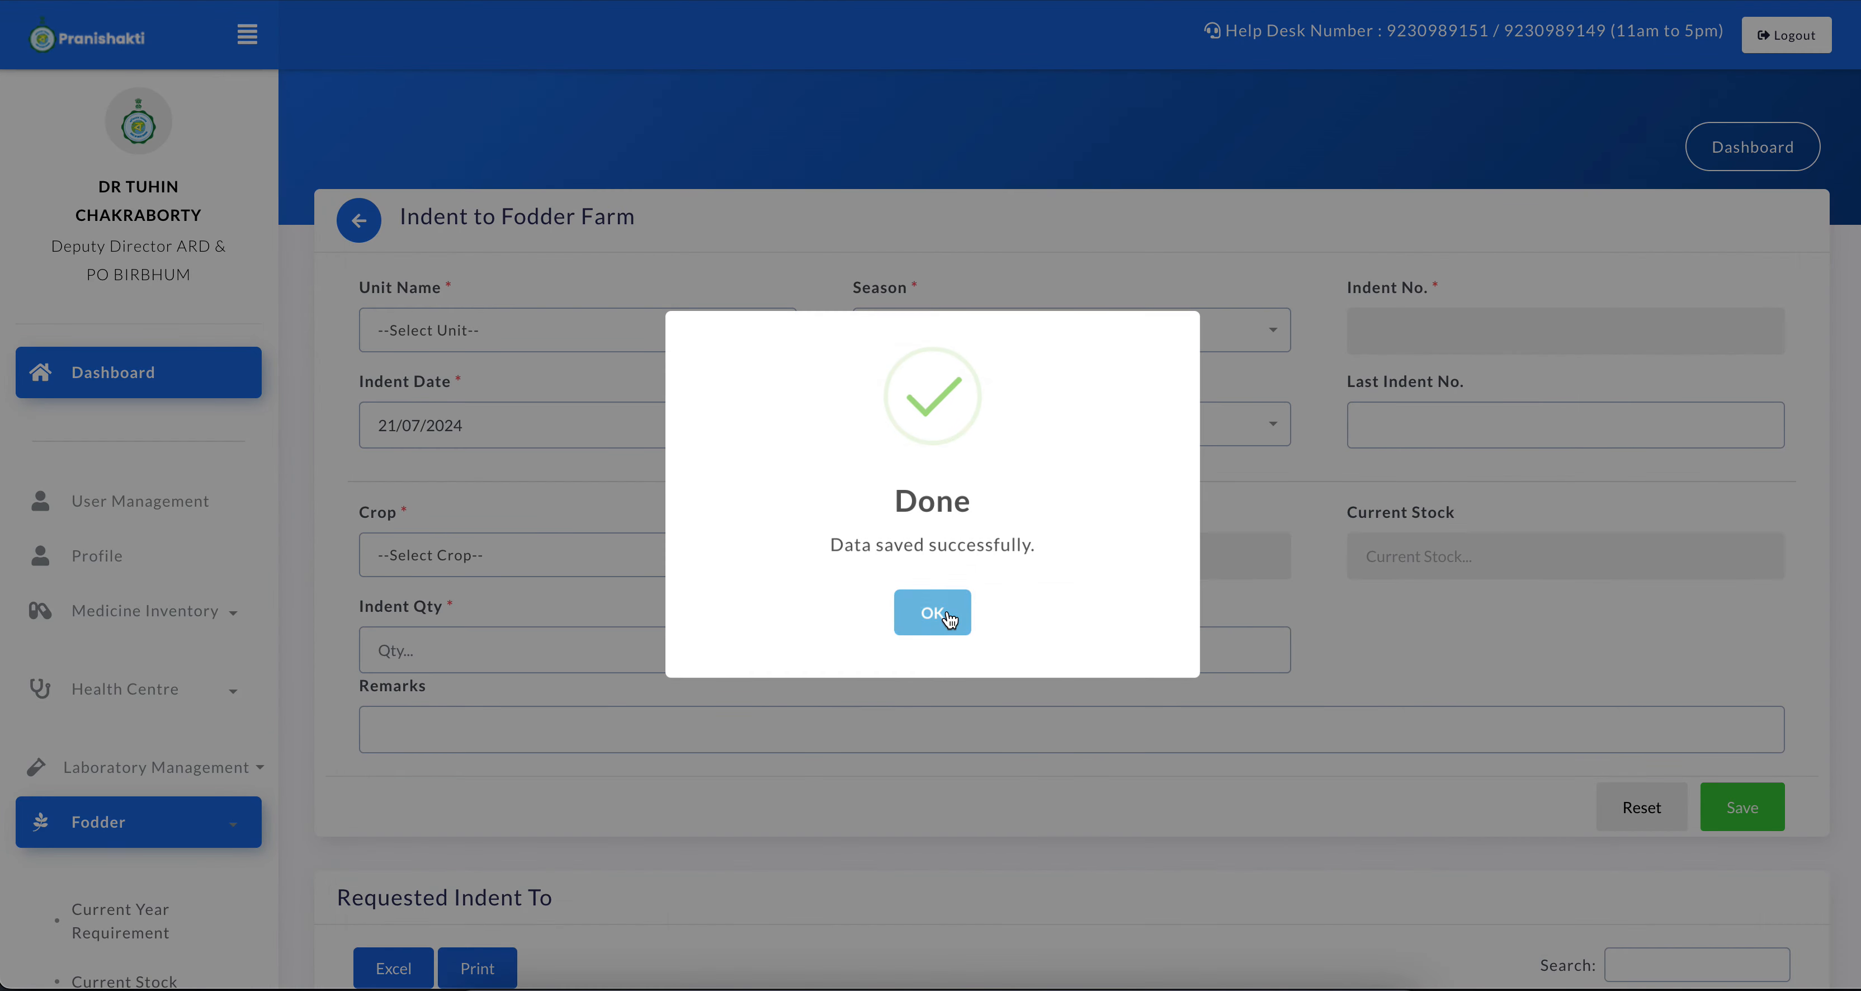
left_click(932, 614)
scroll(1034, 830, "down", 5)
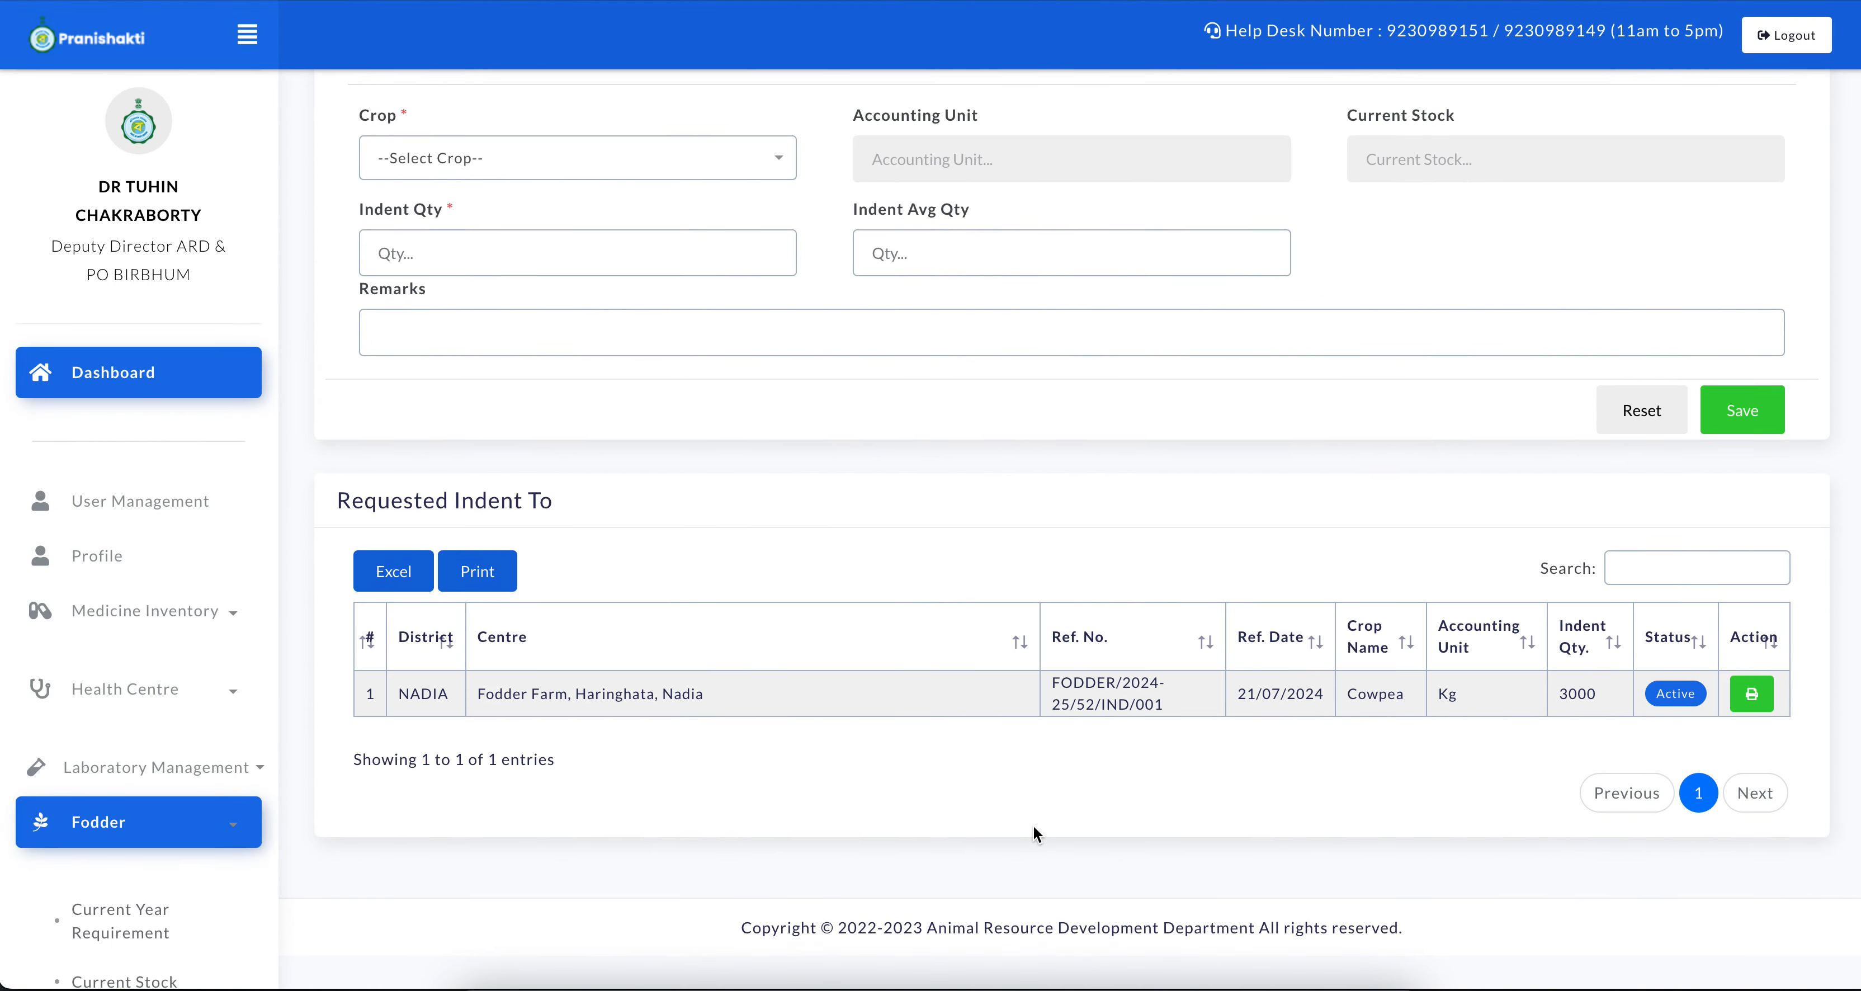
left_click_drag(464, 728, 792, 728)
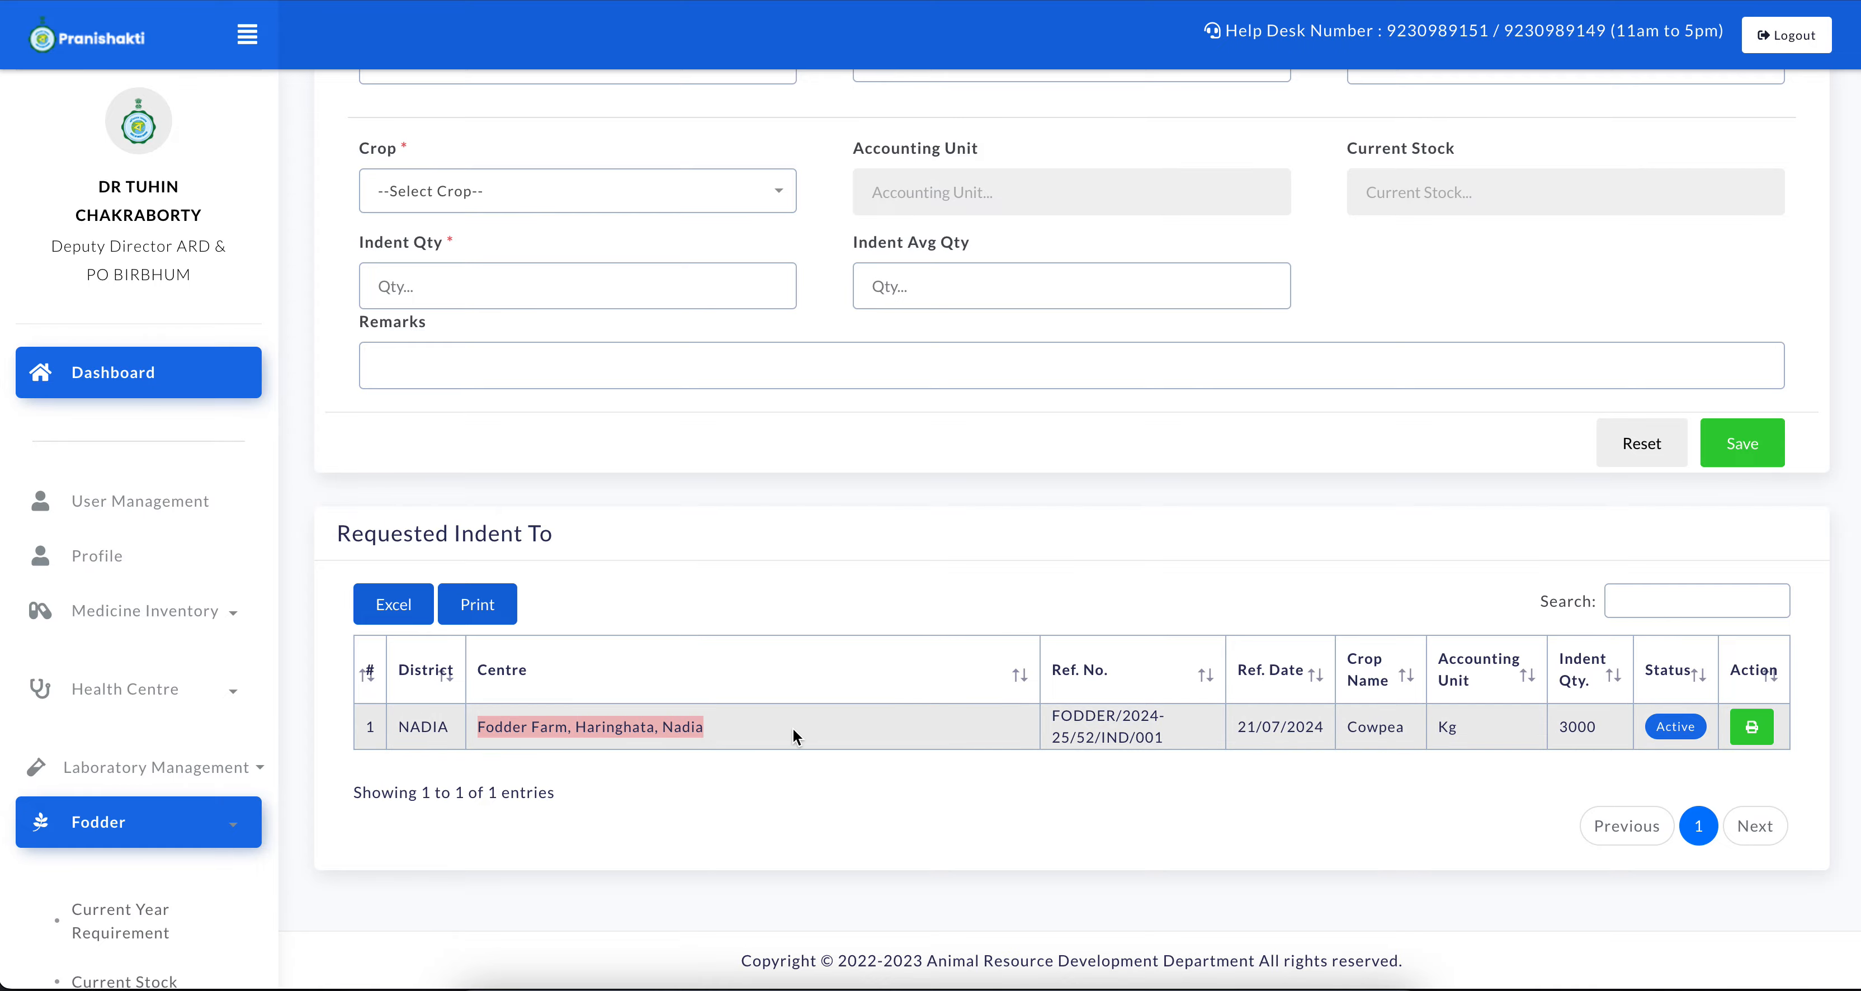
left_click(793, 729)
Switch to the Haringhata fodder farm's session and examine the sender and status of the received indent
key("ctrl+Up")
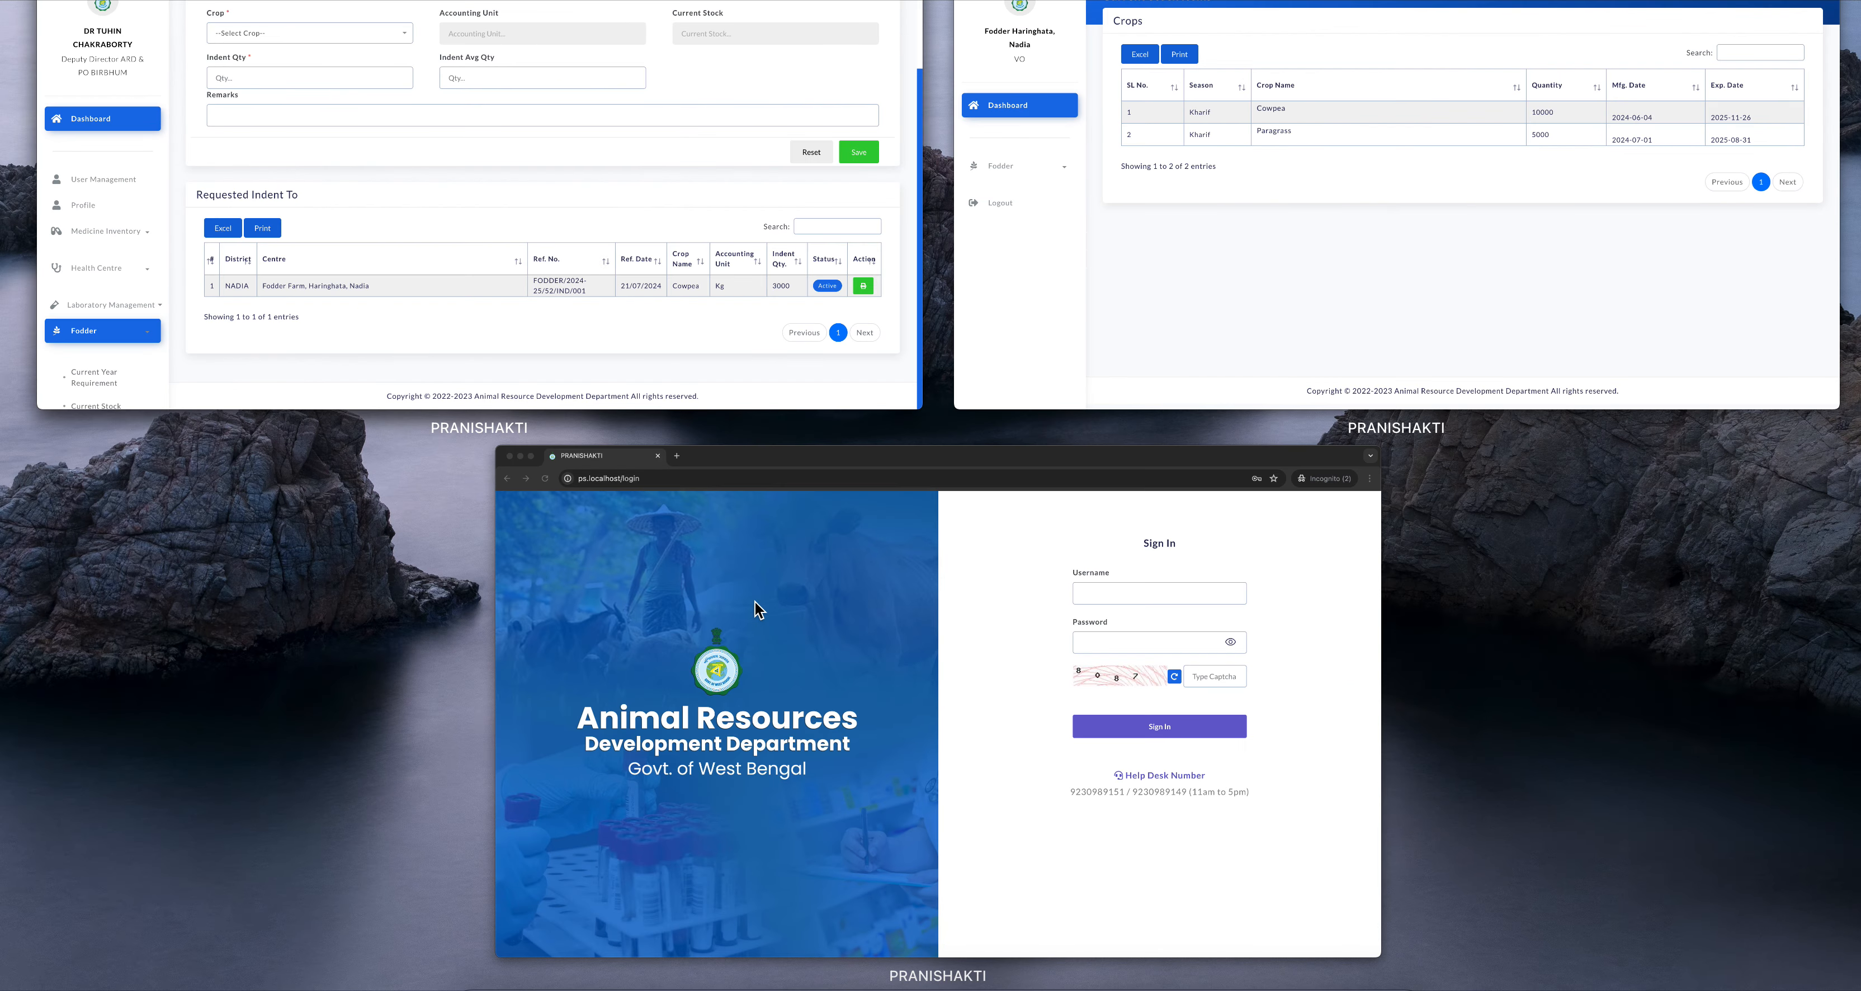
left_click(1202, 255)
left_click(233, 478)
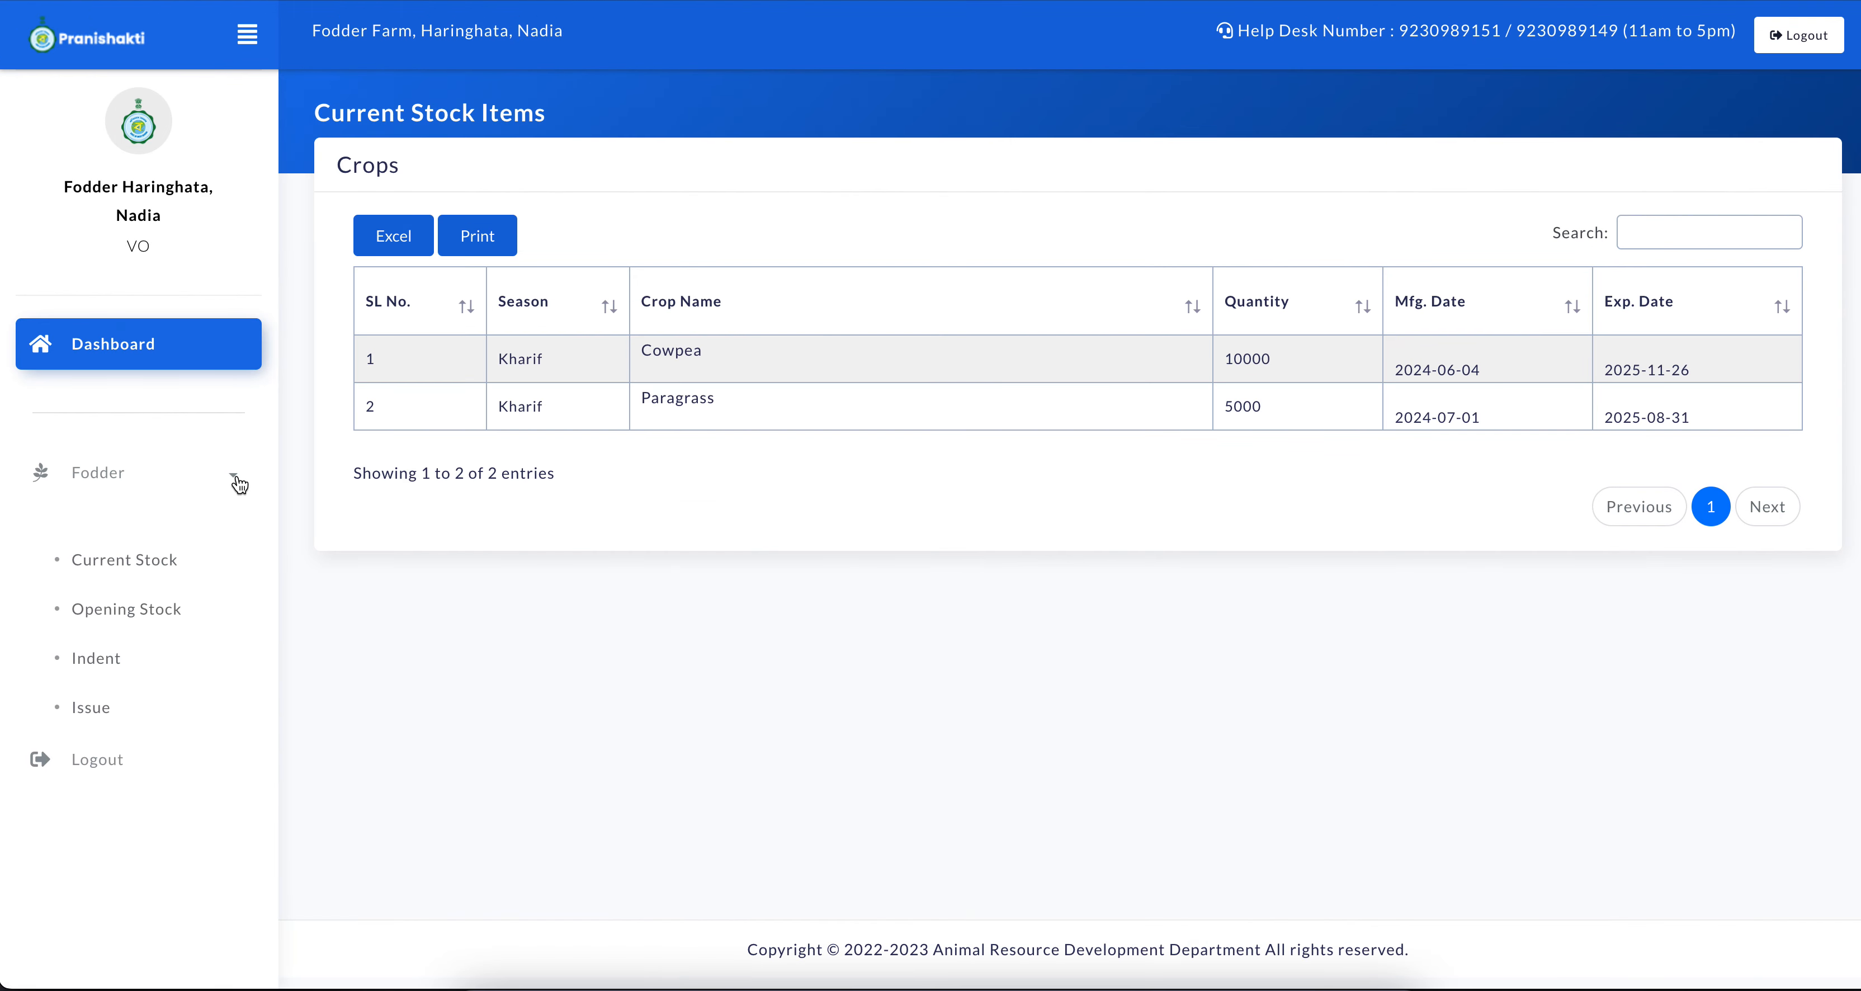
left_click(119, 666)
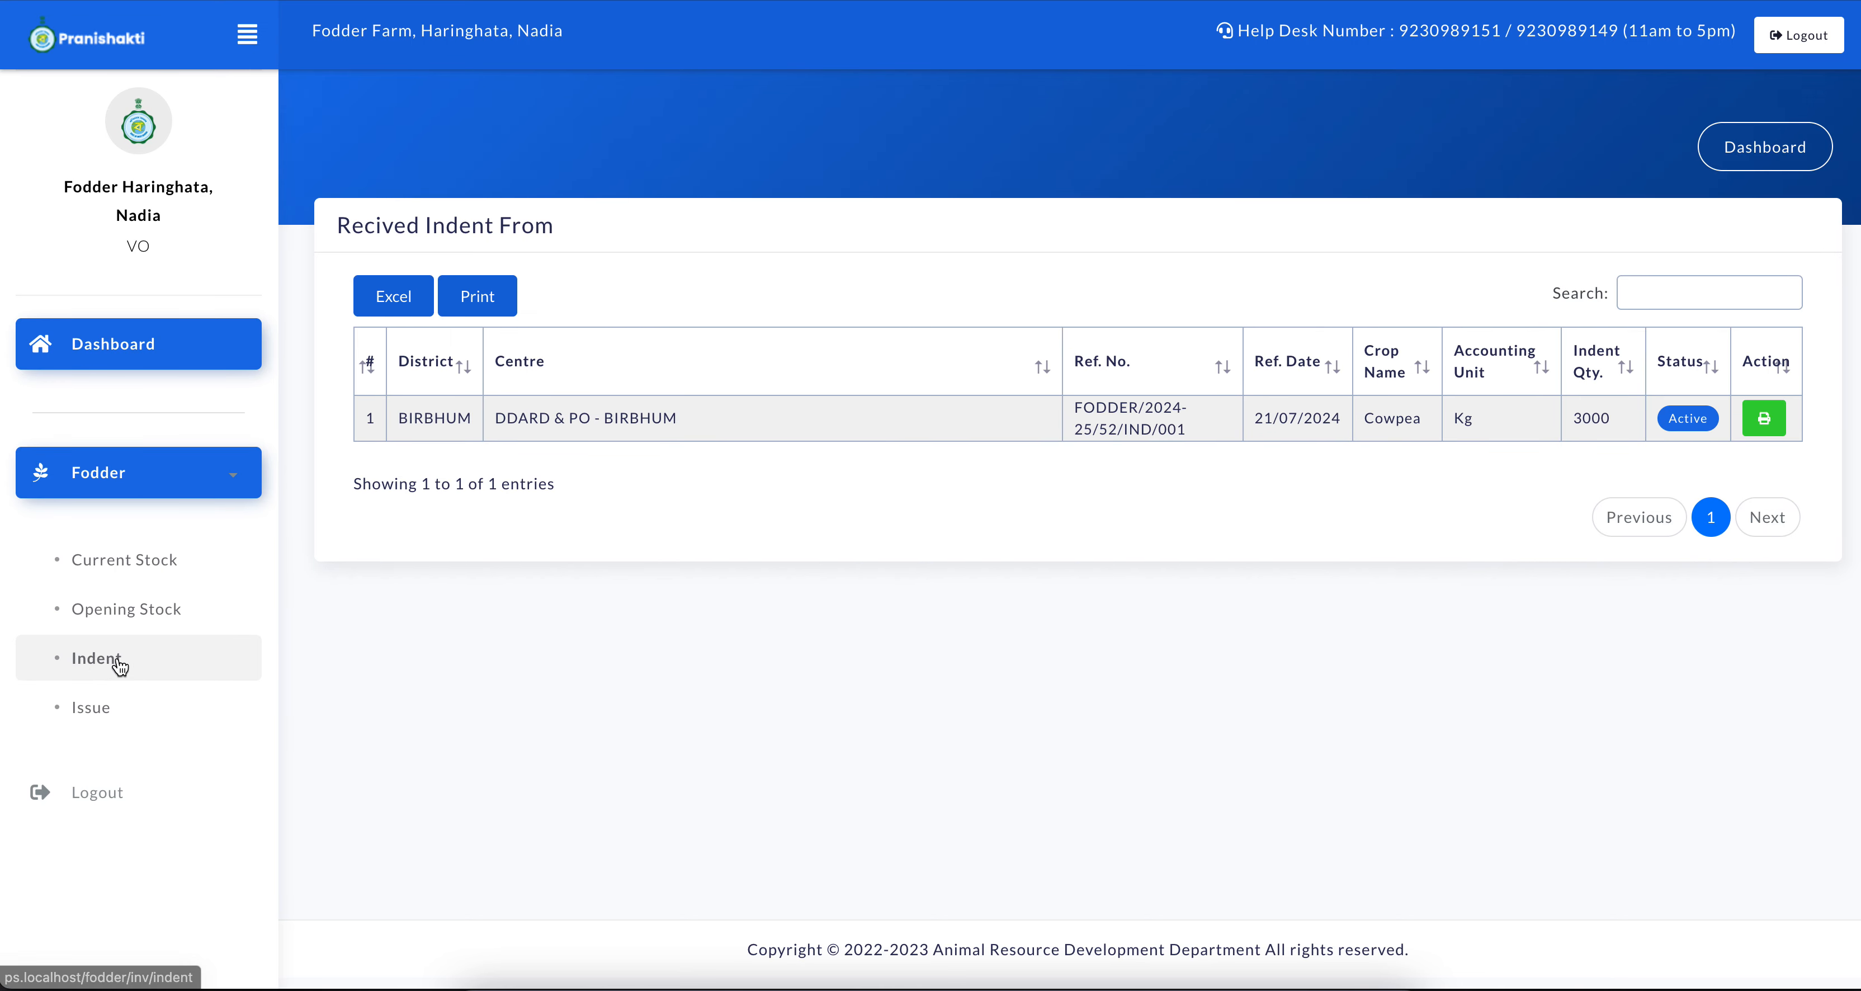
left_click_drag(343, 215, 537, 218)
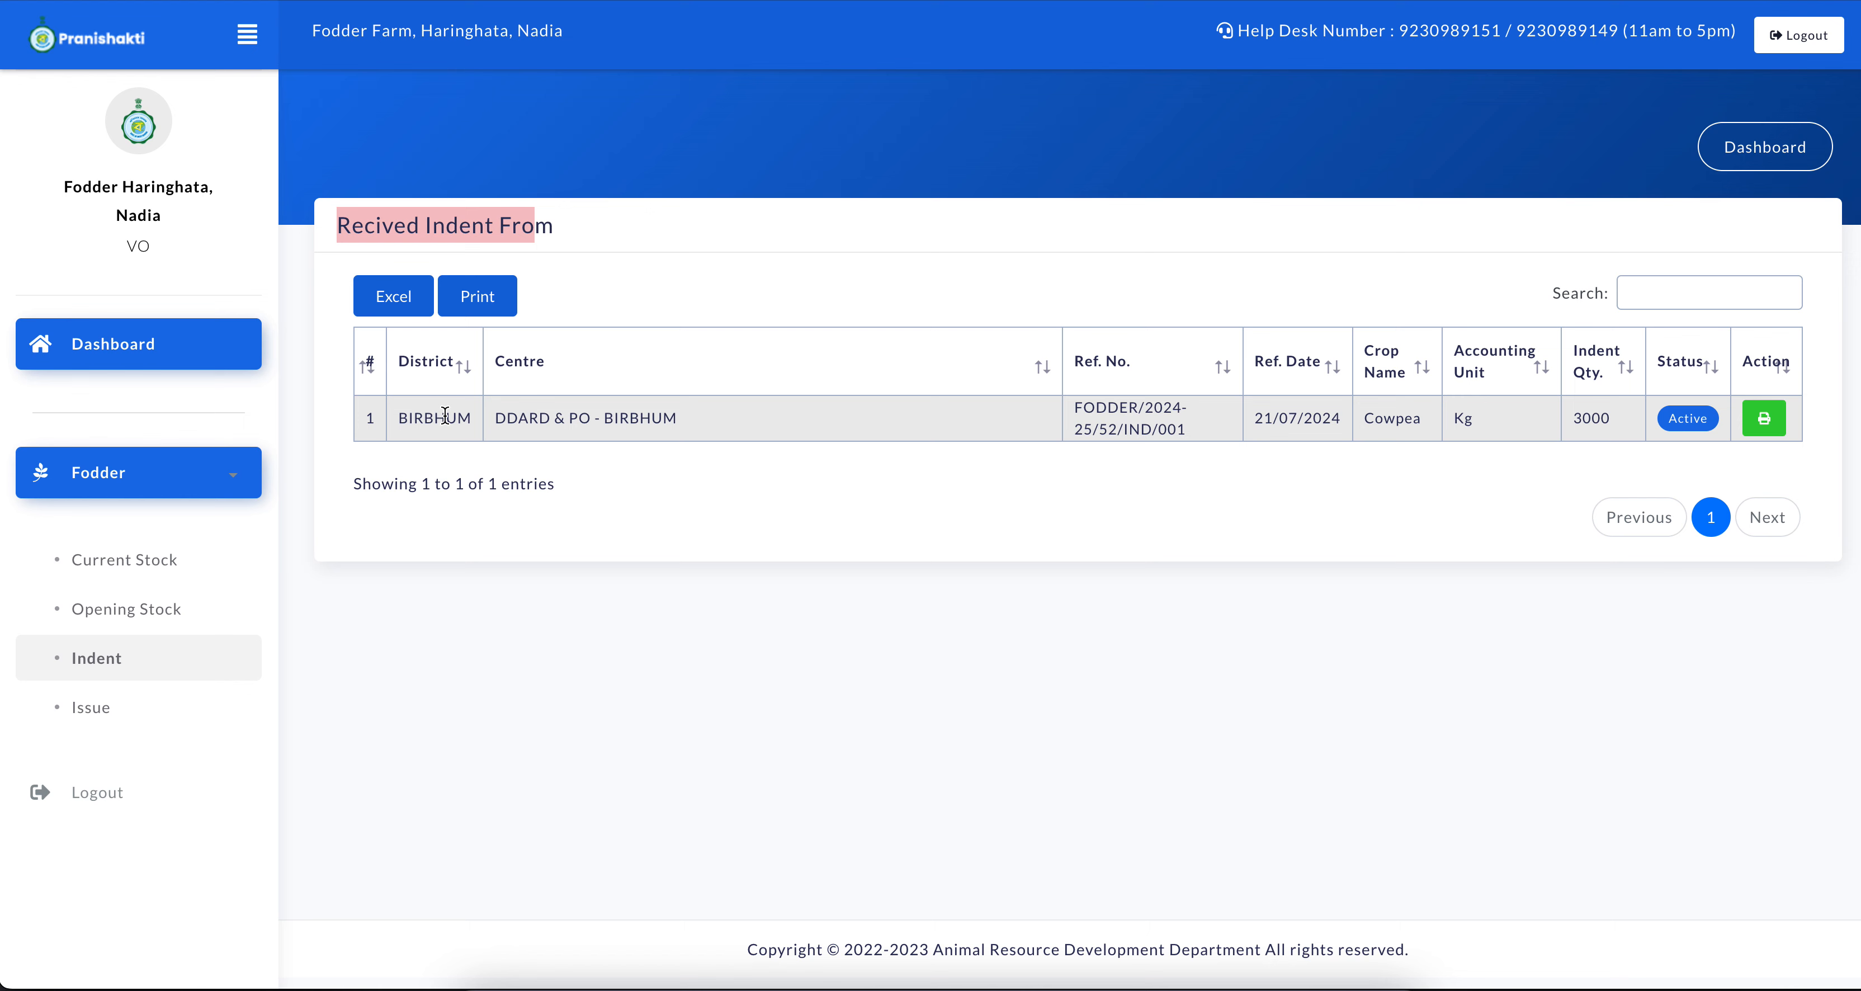
left_click_drag(512, 416, 682, 430)
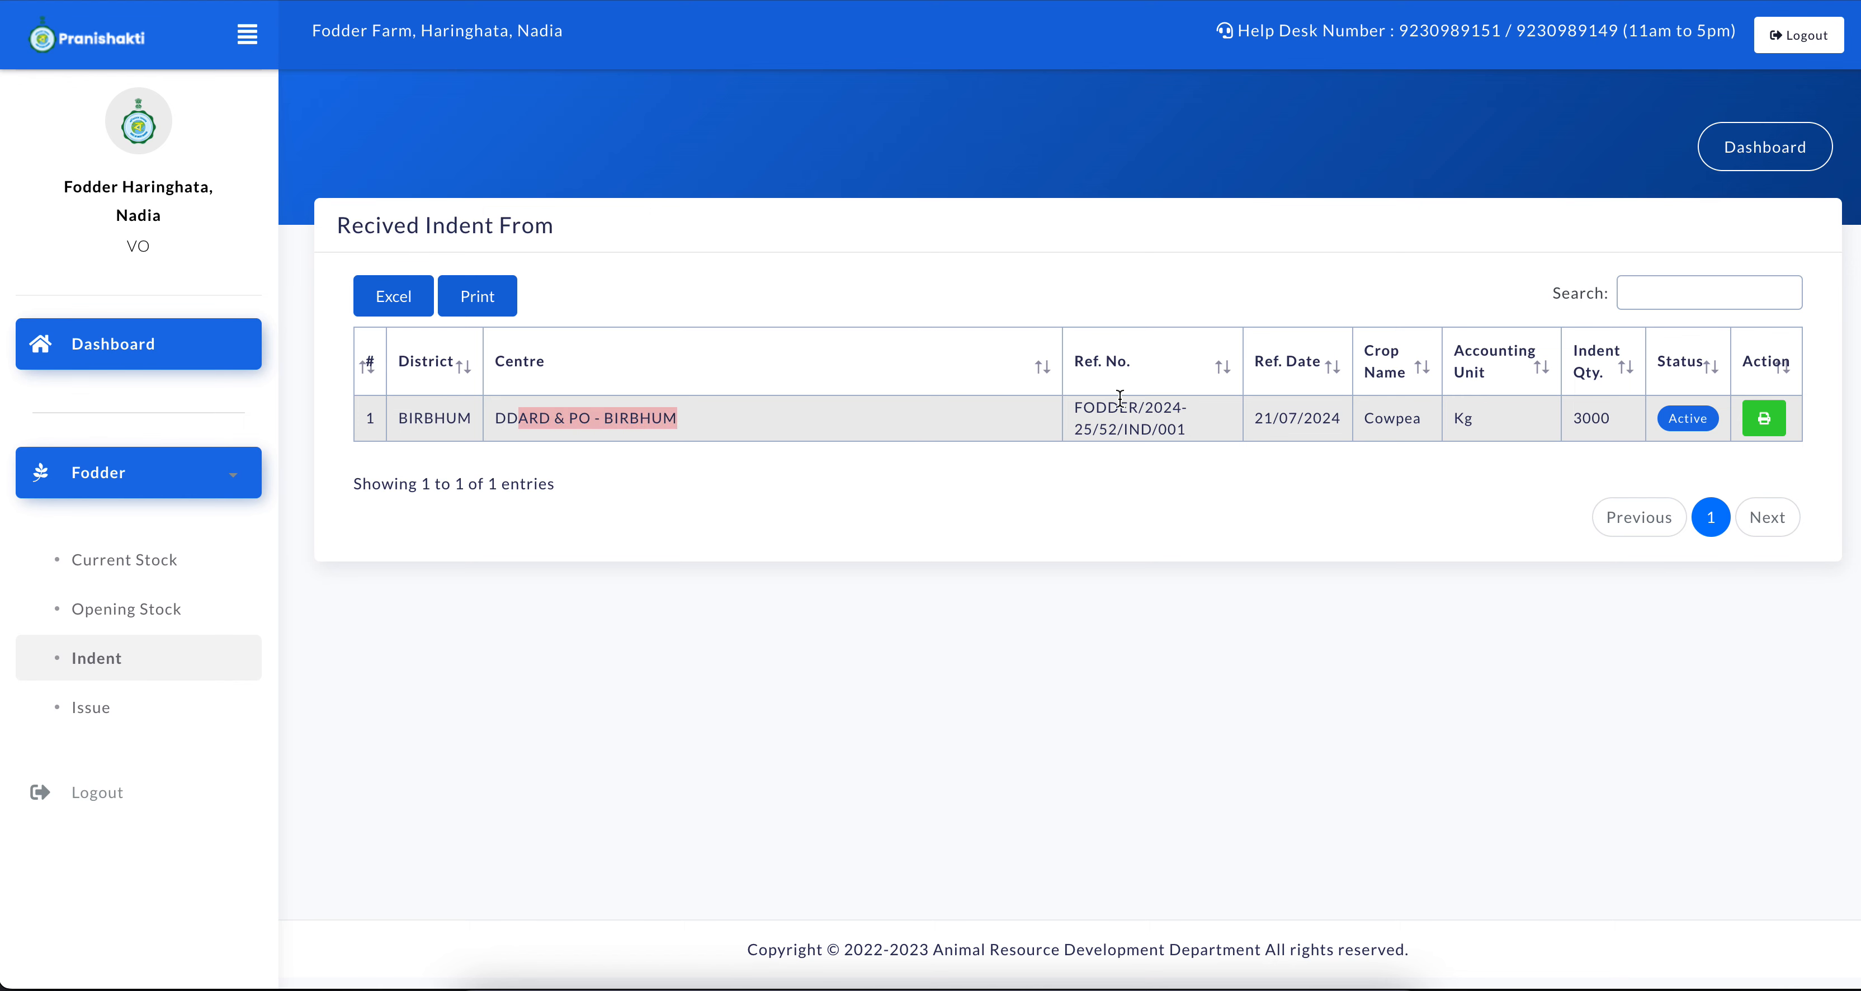
double_click(1687, 419)
left_click(1537, 474)
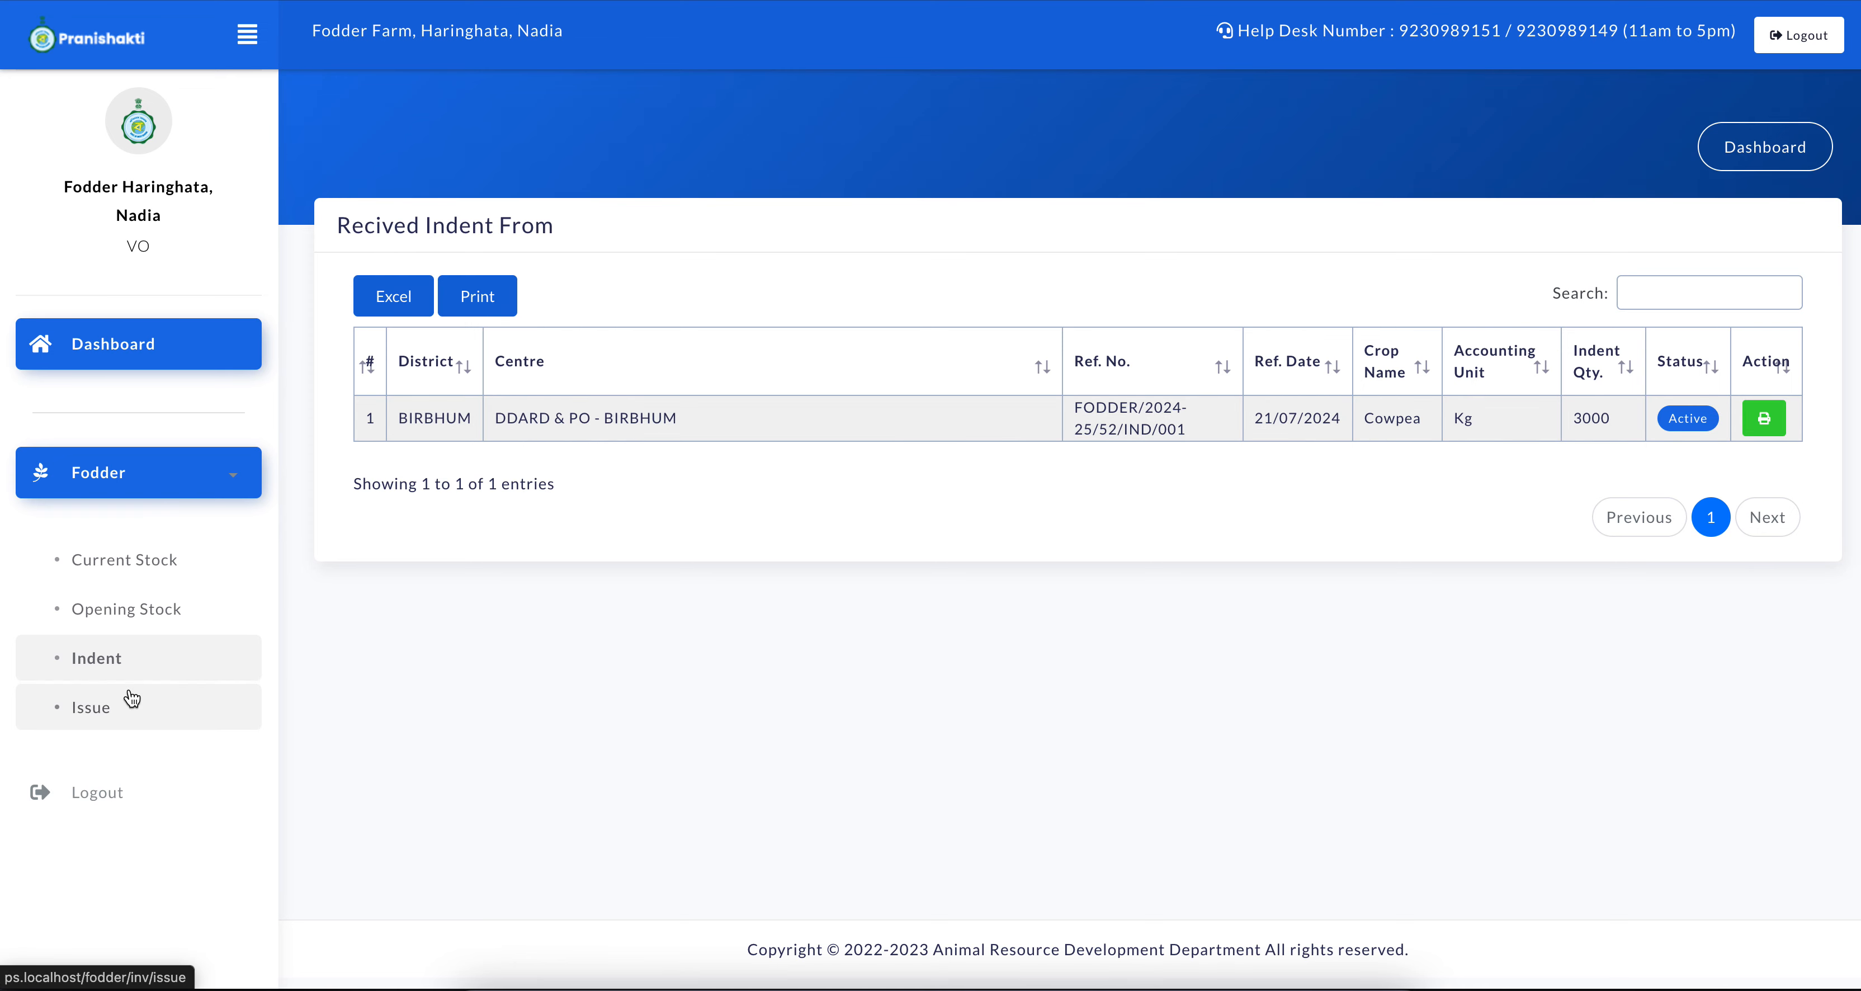
Start an issue entry to DDARD & PO - BIRBHUM against its Cowpea requisition, with the issue date 21/07/2024
left_click(101, 724)
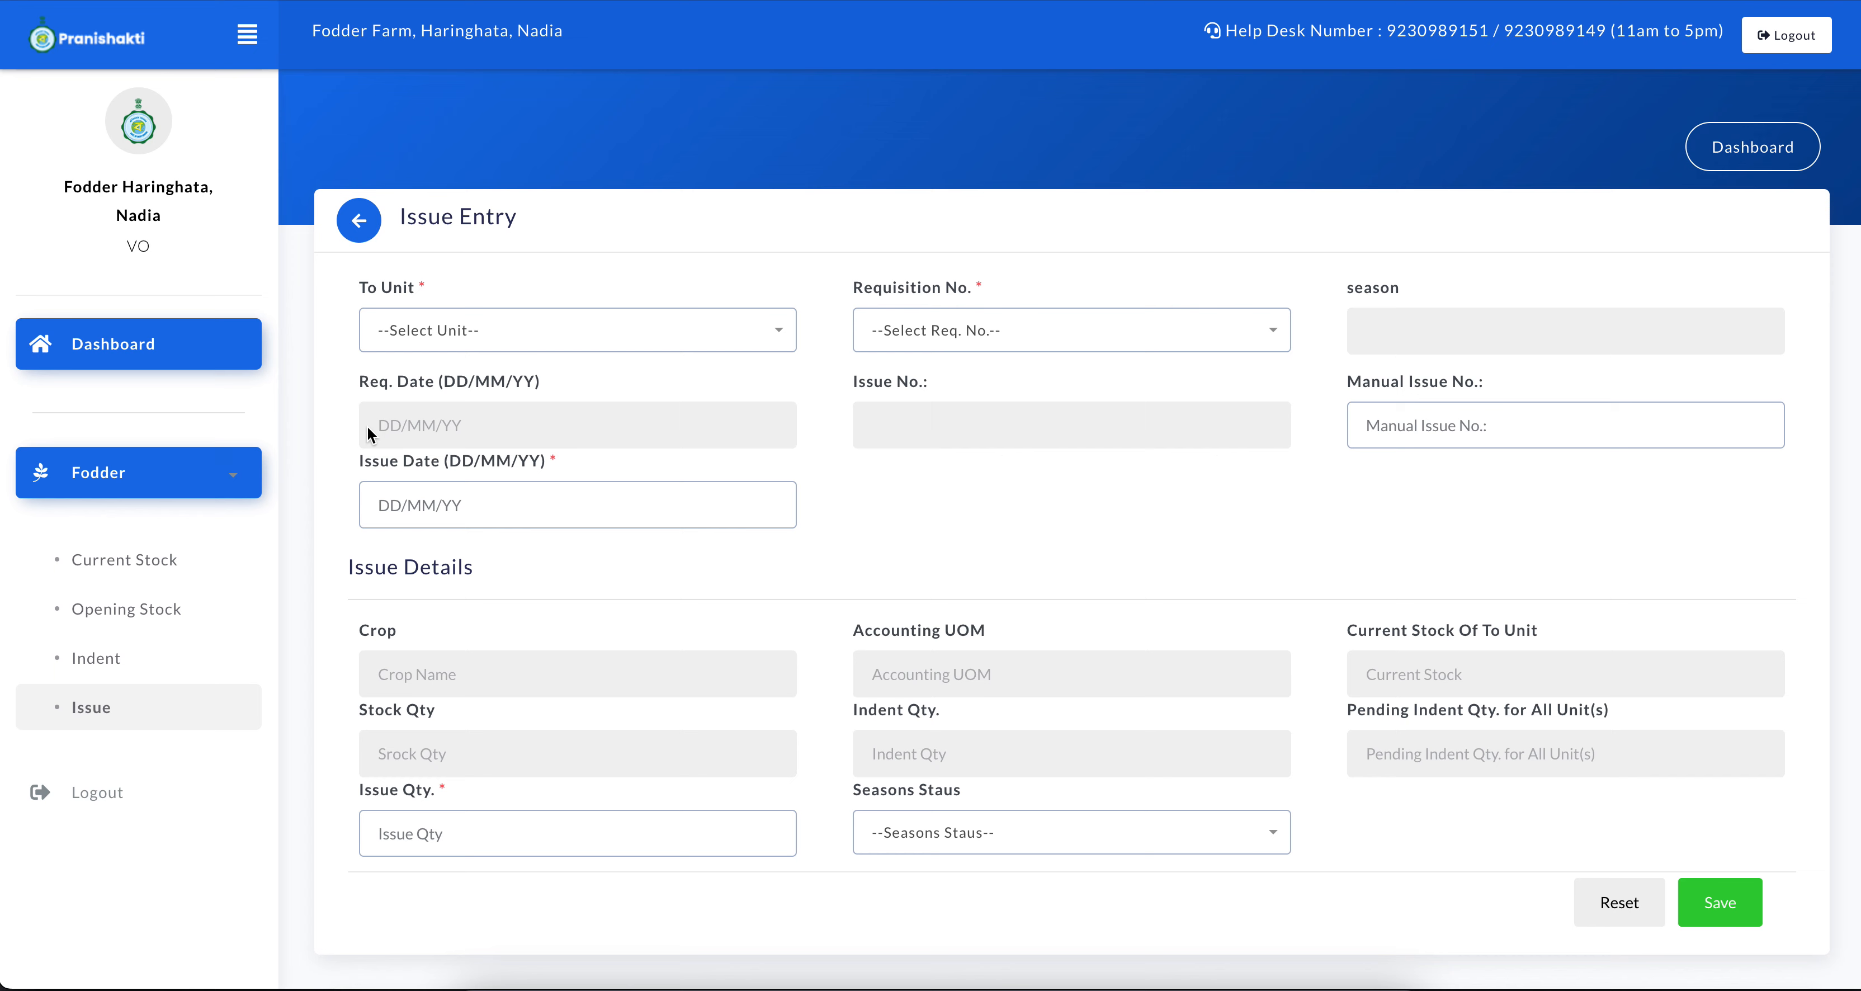
left_click(478, 338)
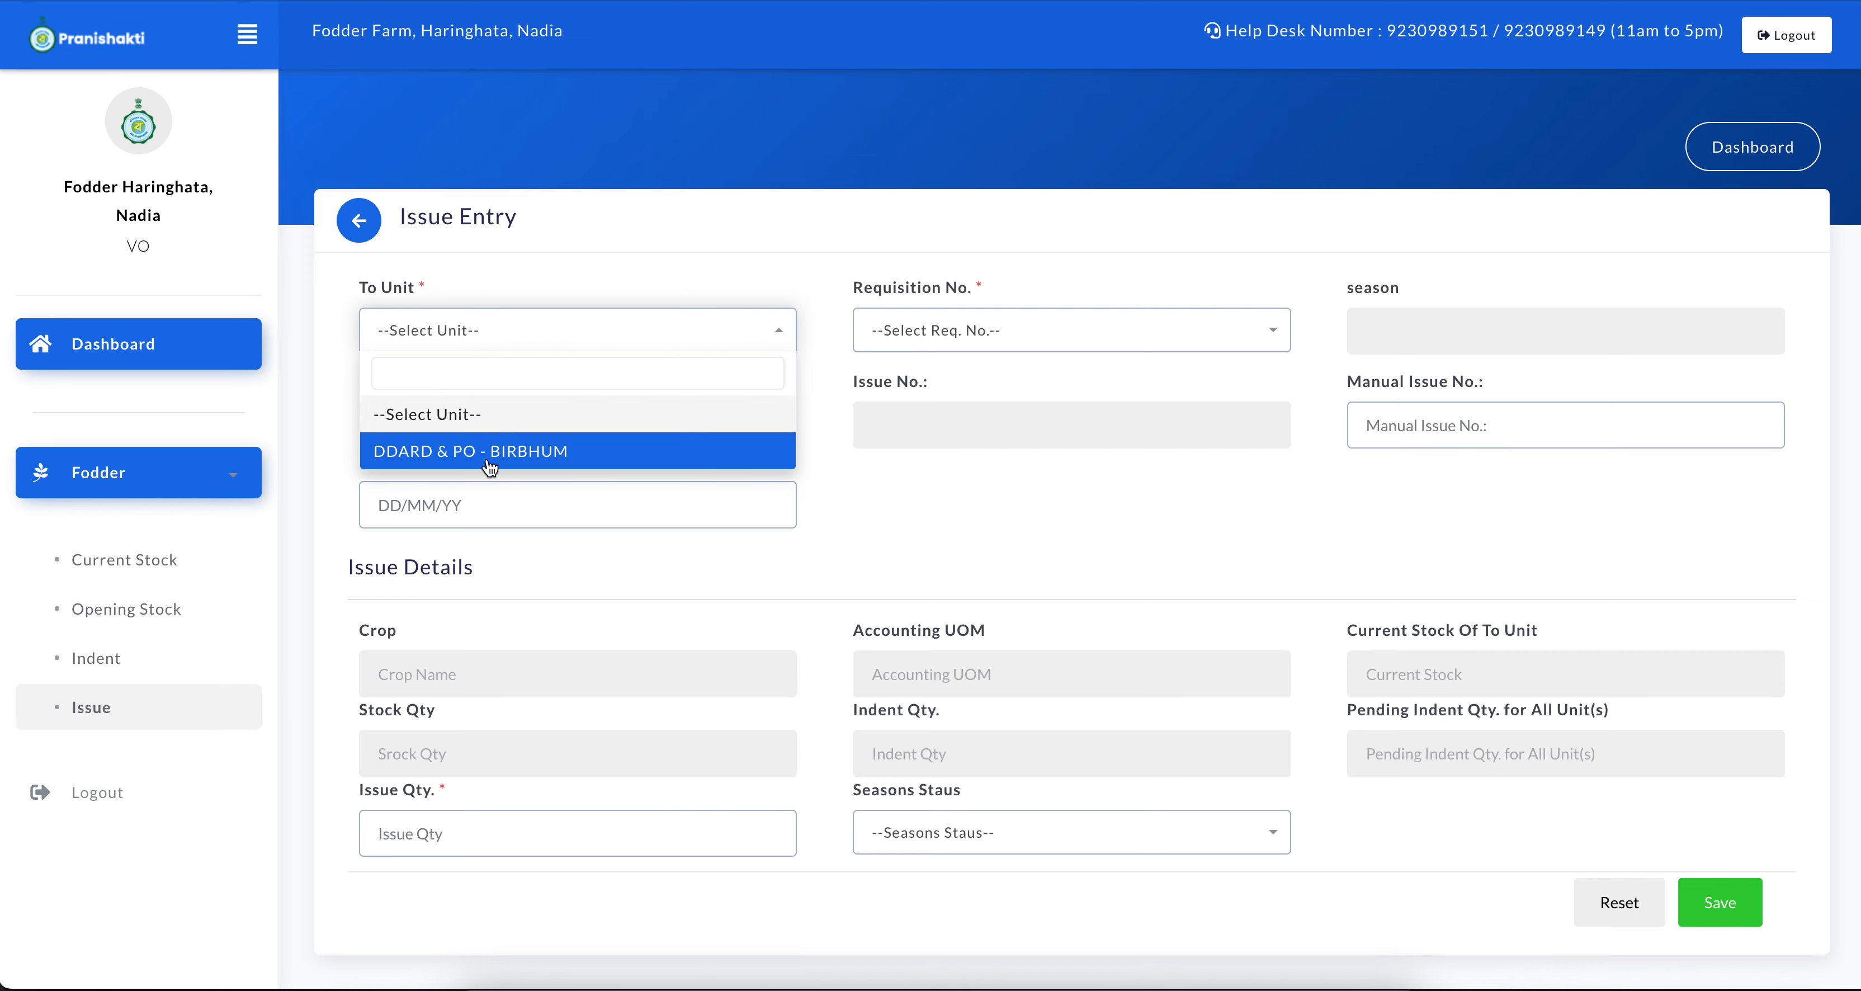
left_click(508, 460)
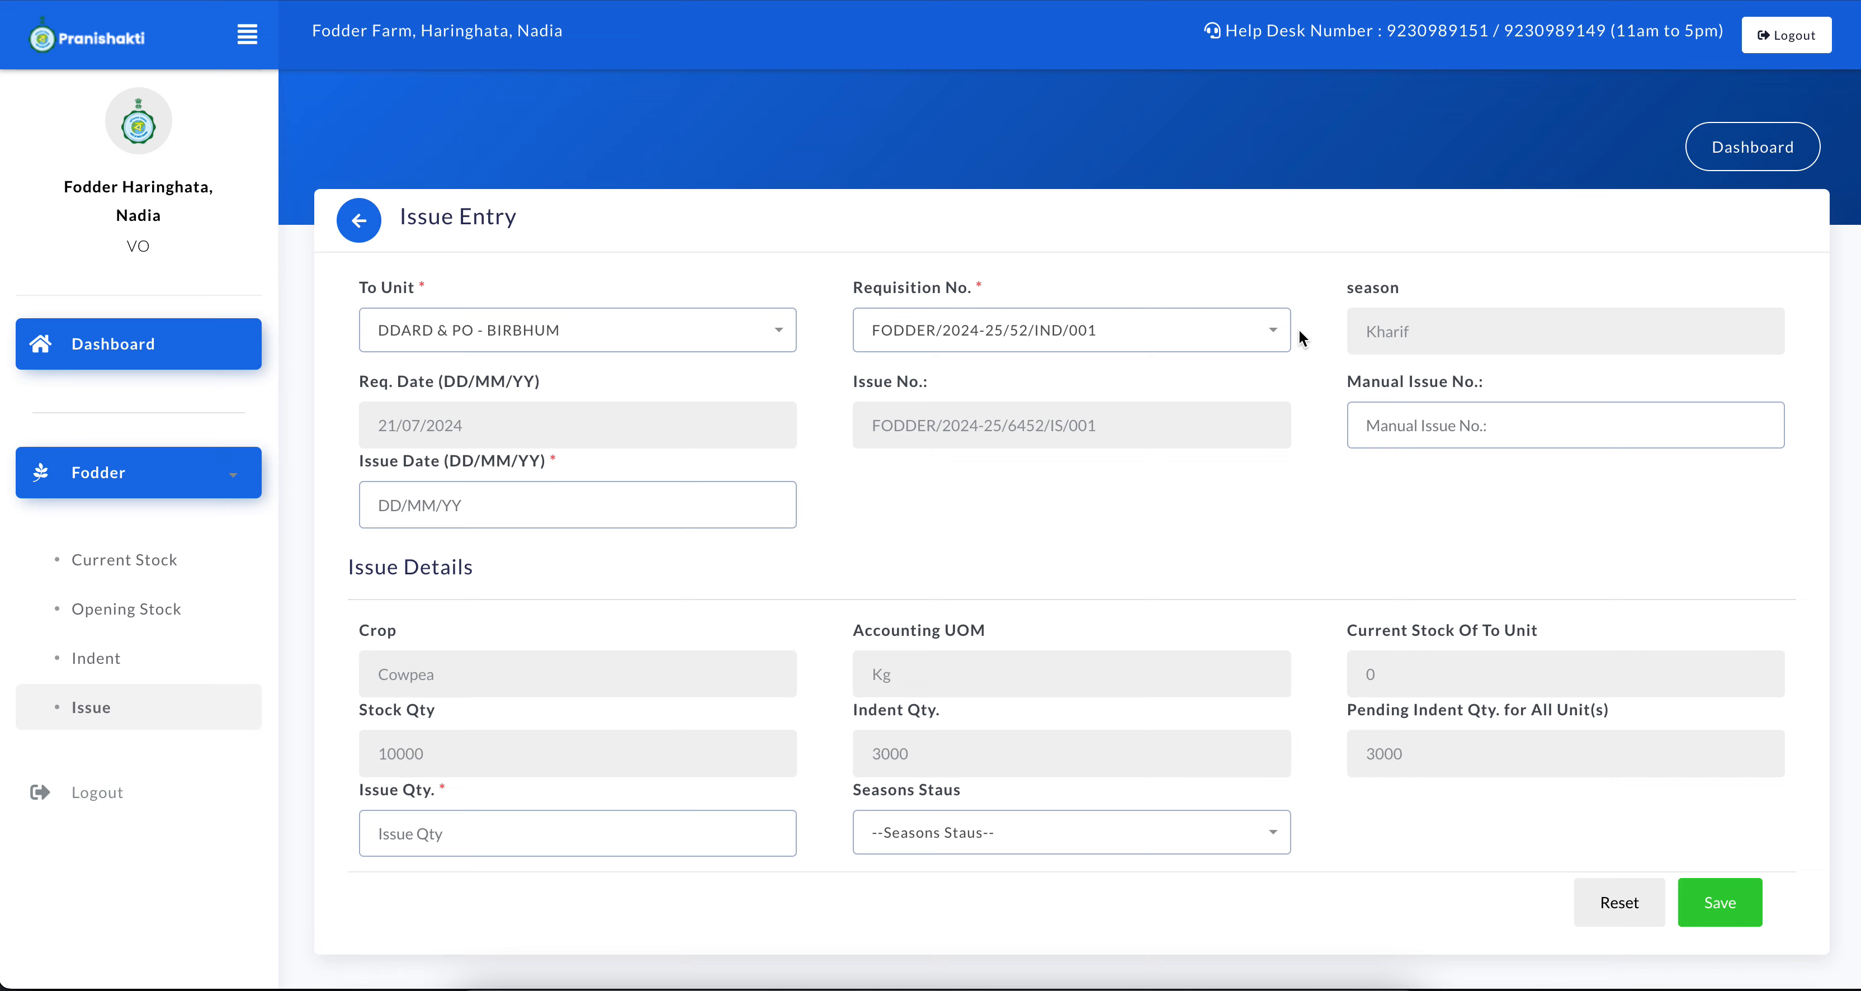
left_click(542, 504)
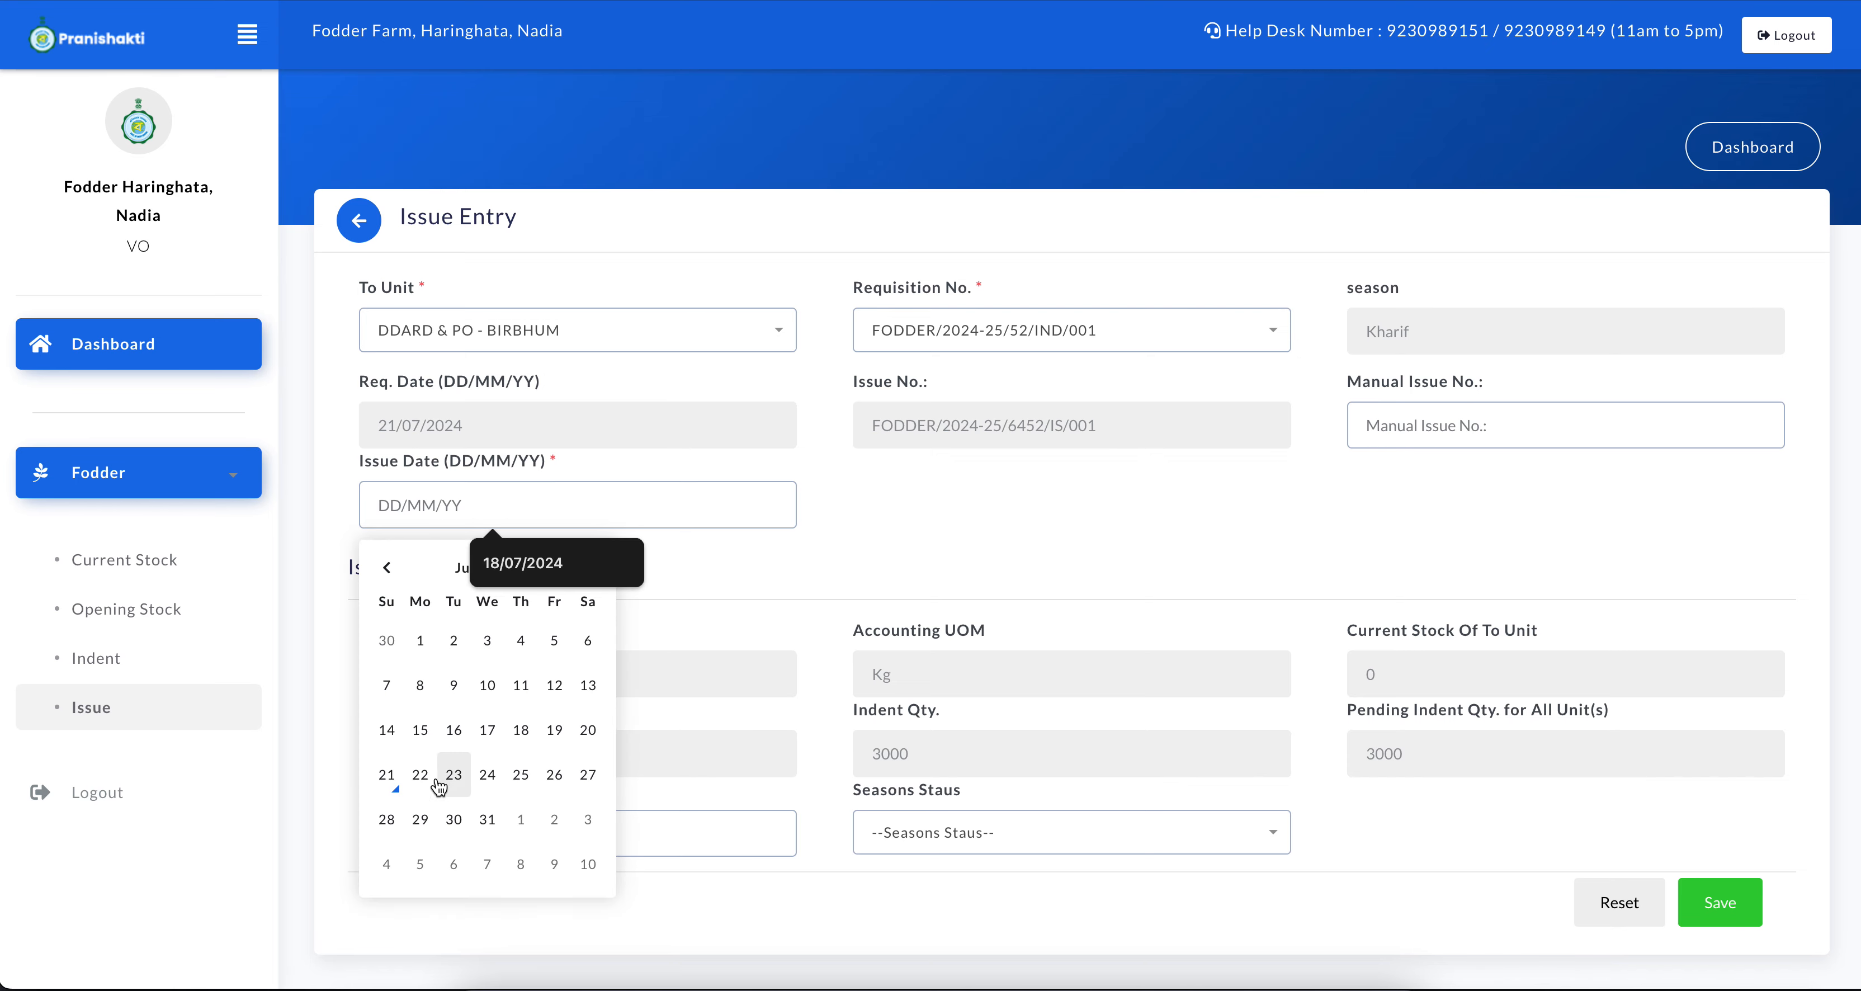
left_click(386, 786)
Set the issue quantity to 3000 and the status to Supply, save the issue and check the issued list
scroll(856, 610, "down", 2)
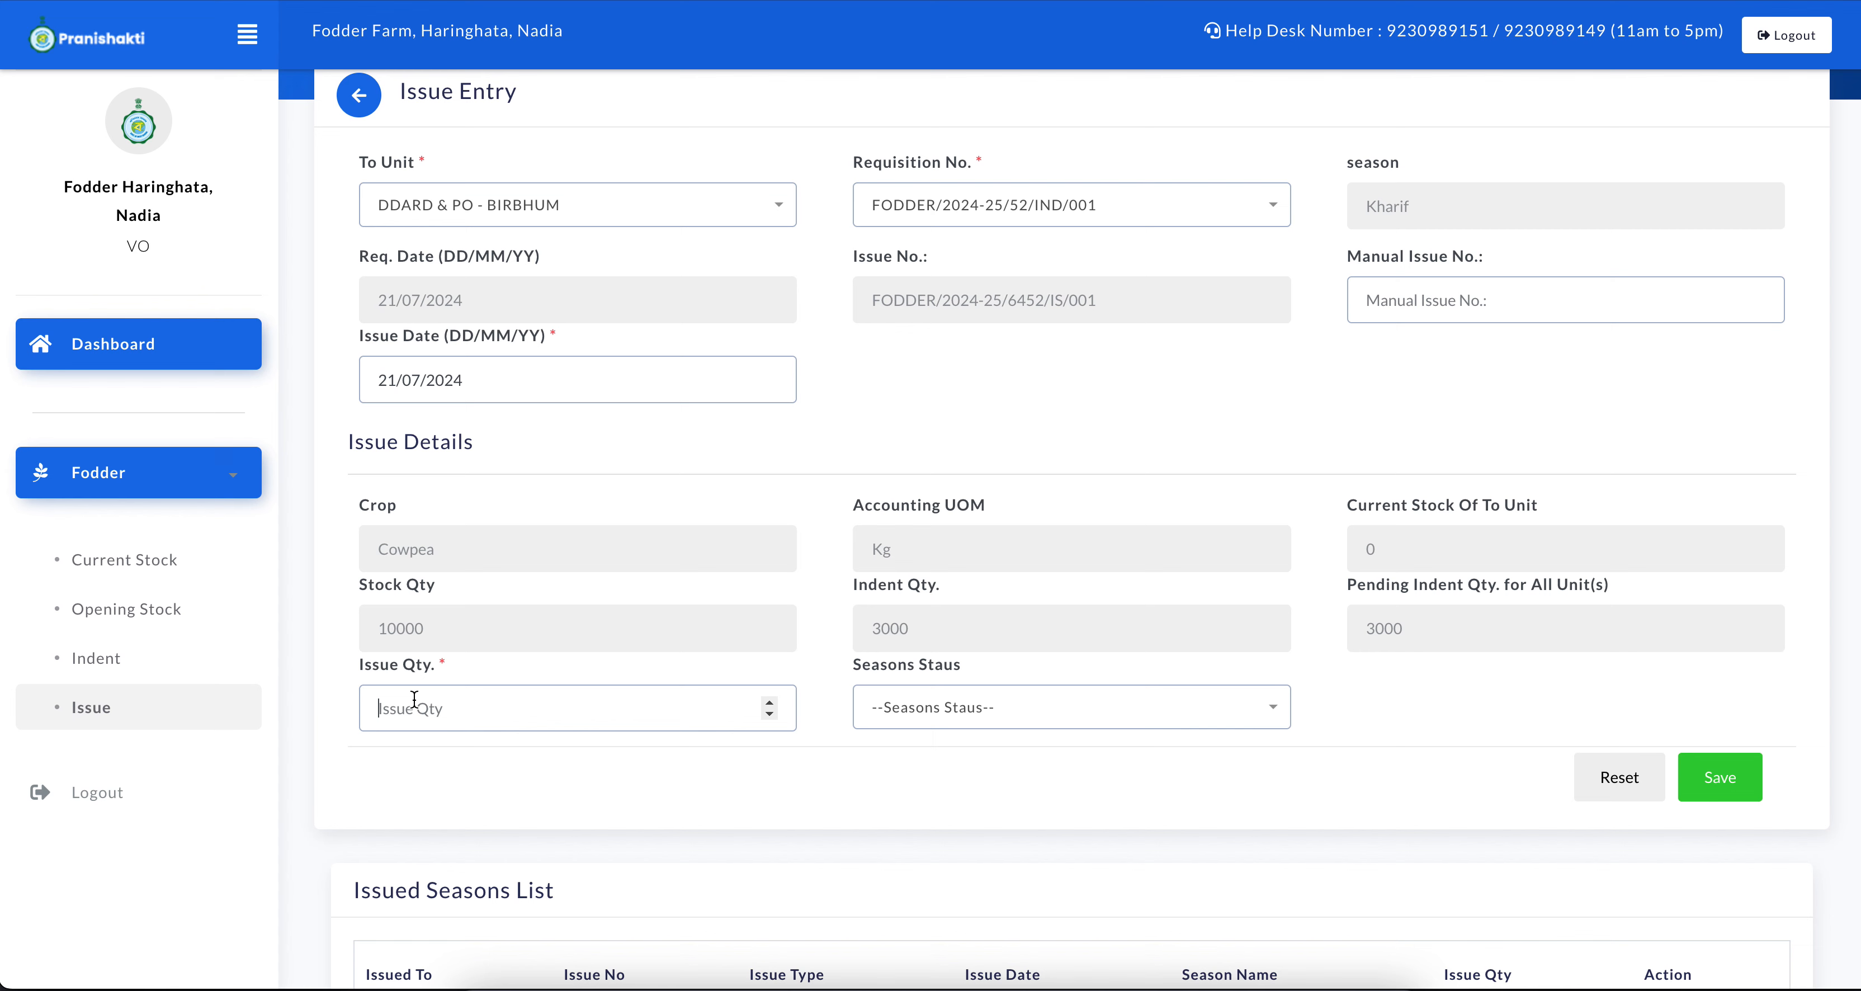
type("3000")
left_click(968, 712)
left_click(916, 837)
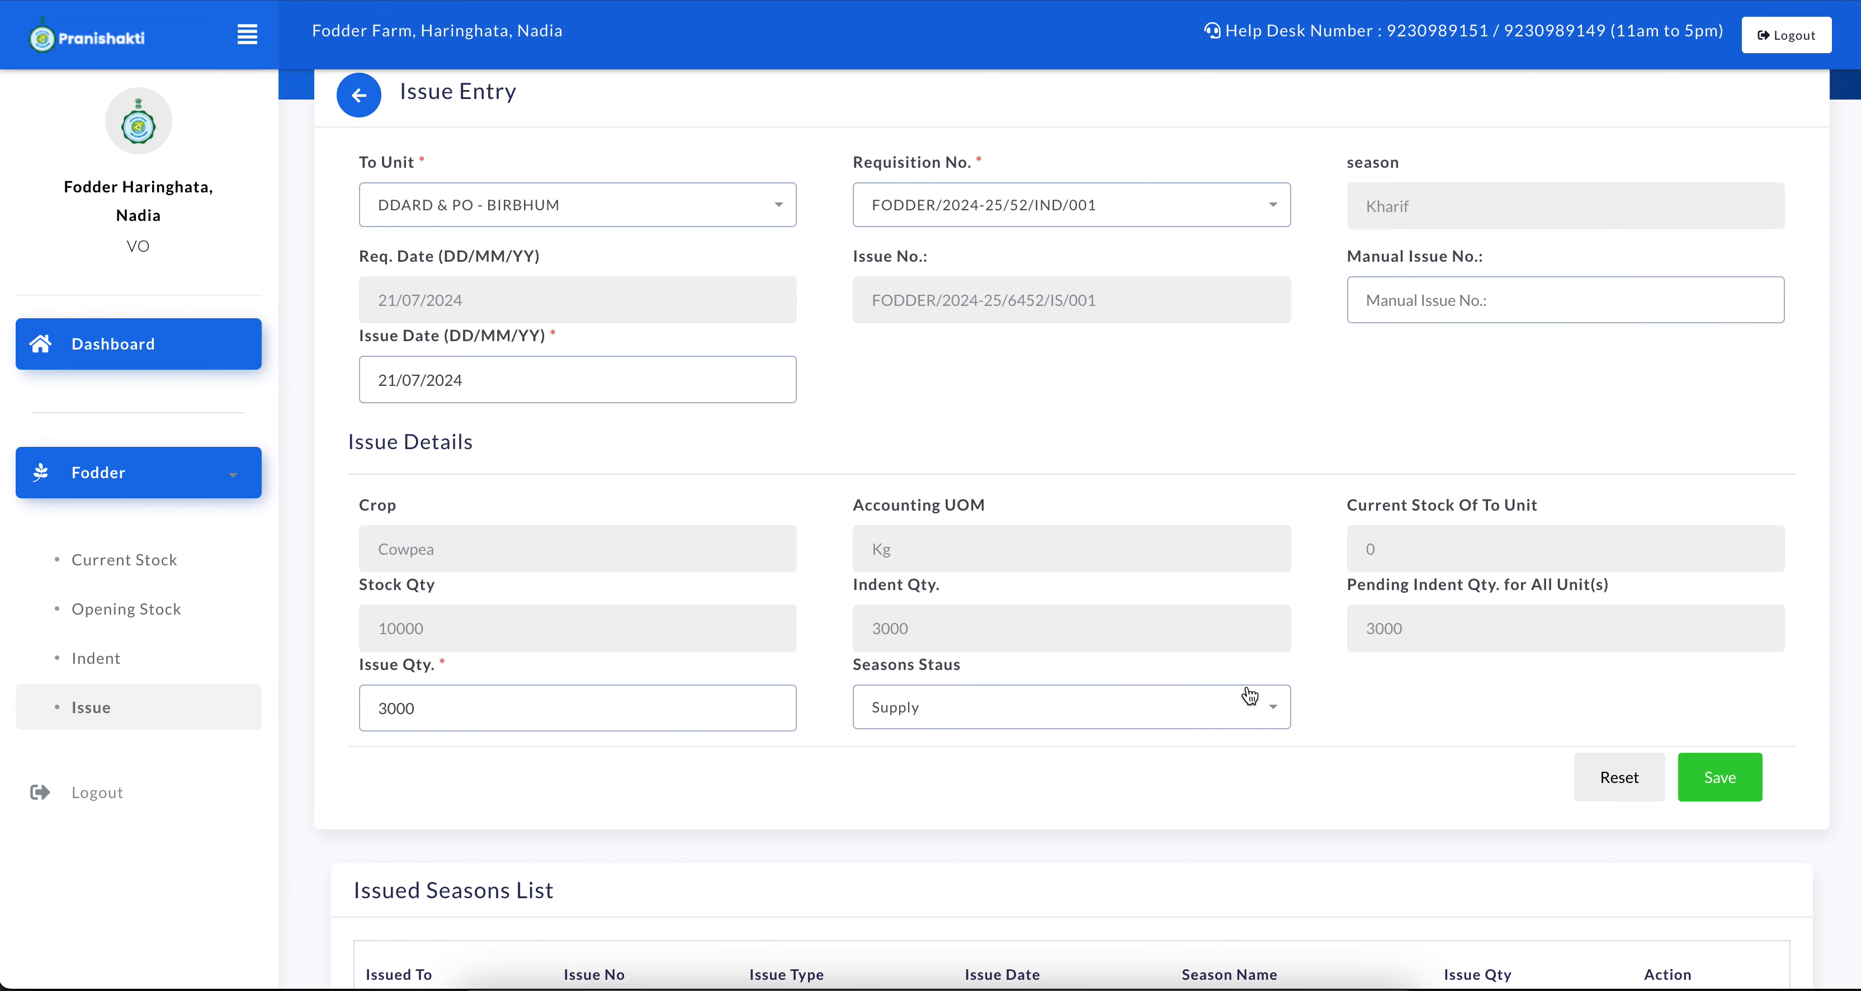
scroll(1249, 696, "up", 1)
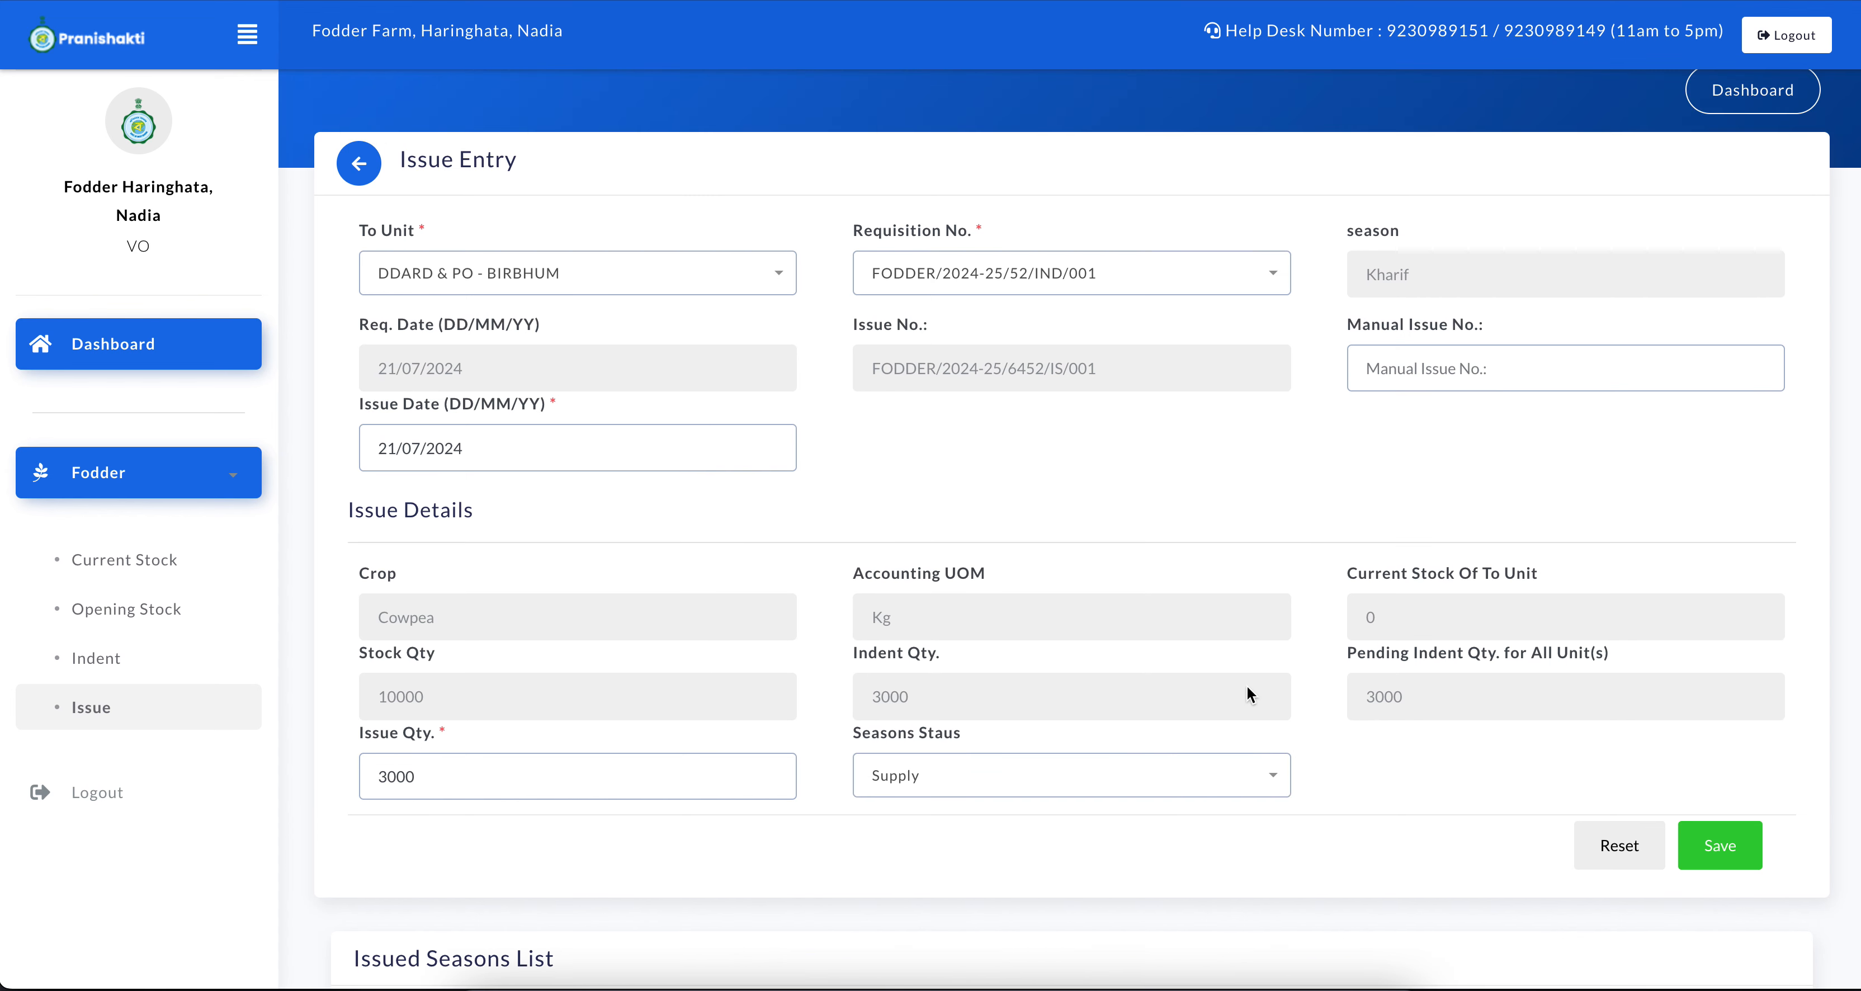
left_click(1708, 842)
left_click(855, 594)
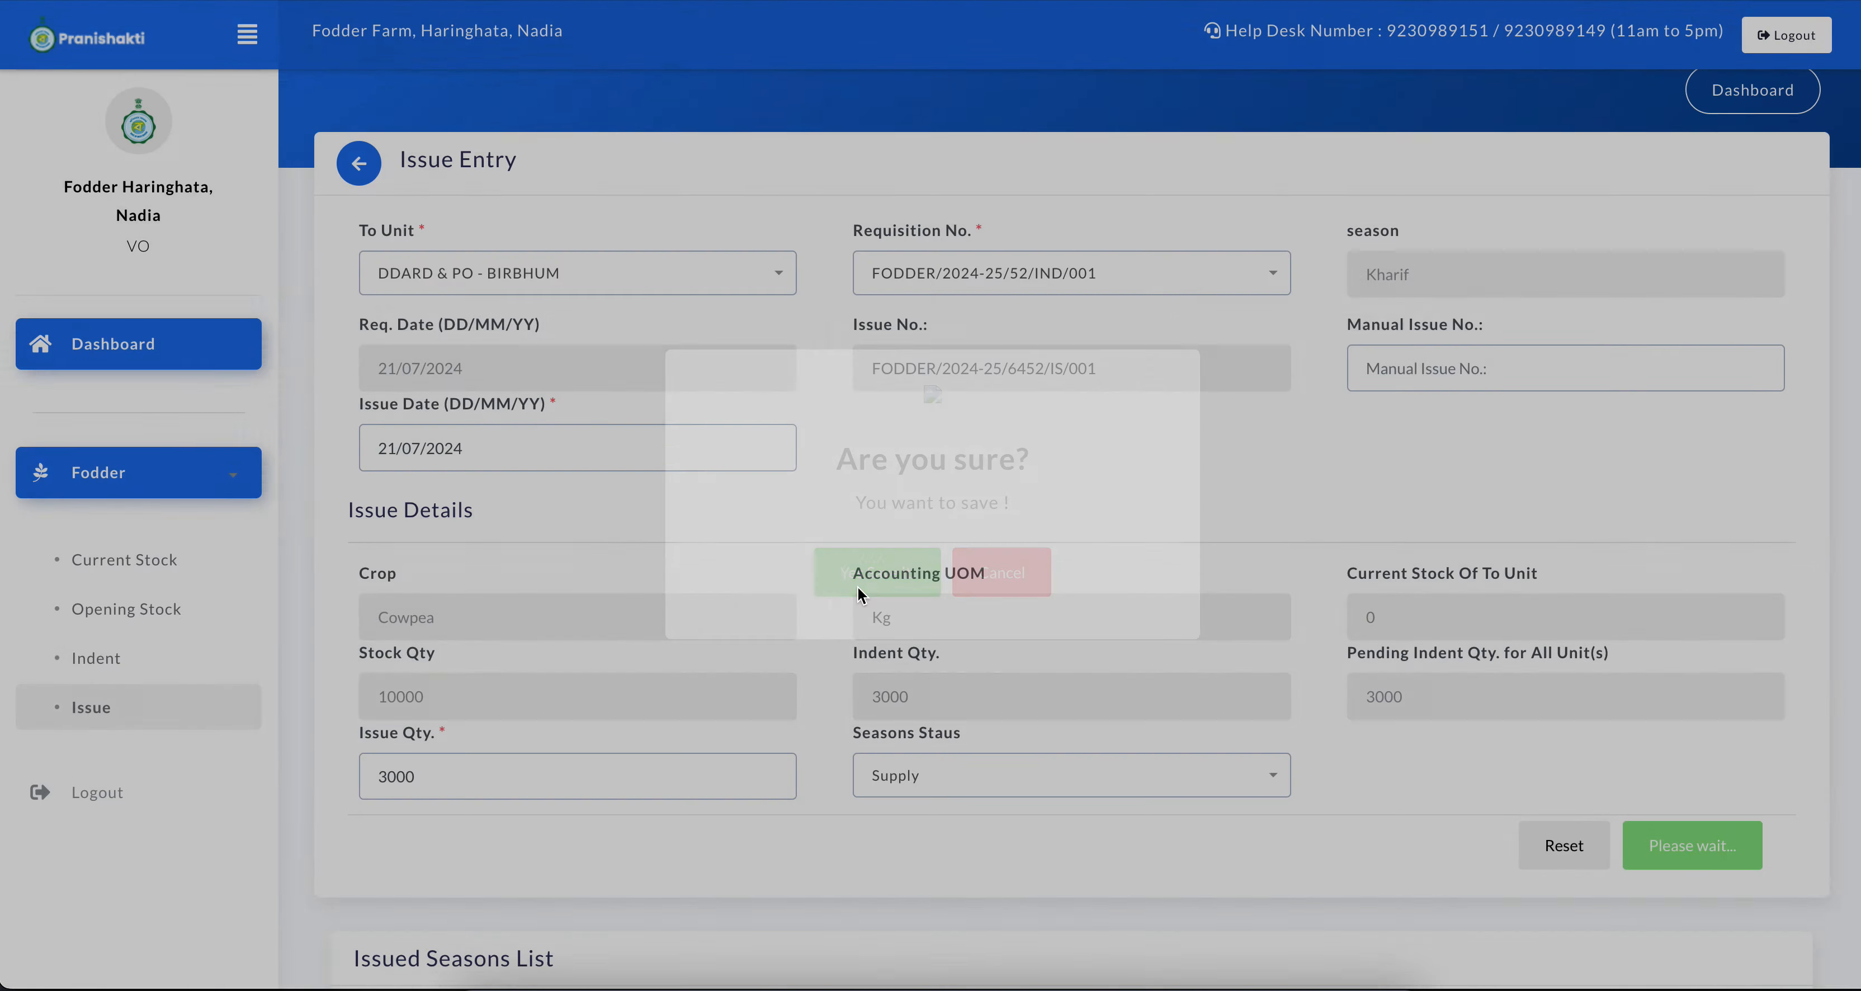
left_click(1152, 101)
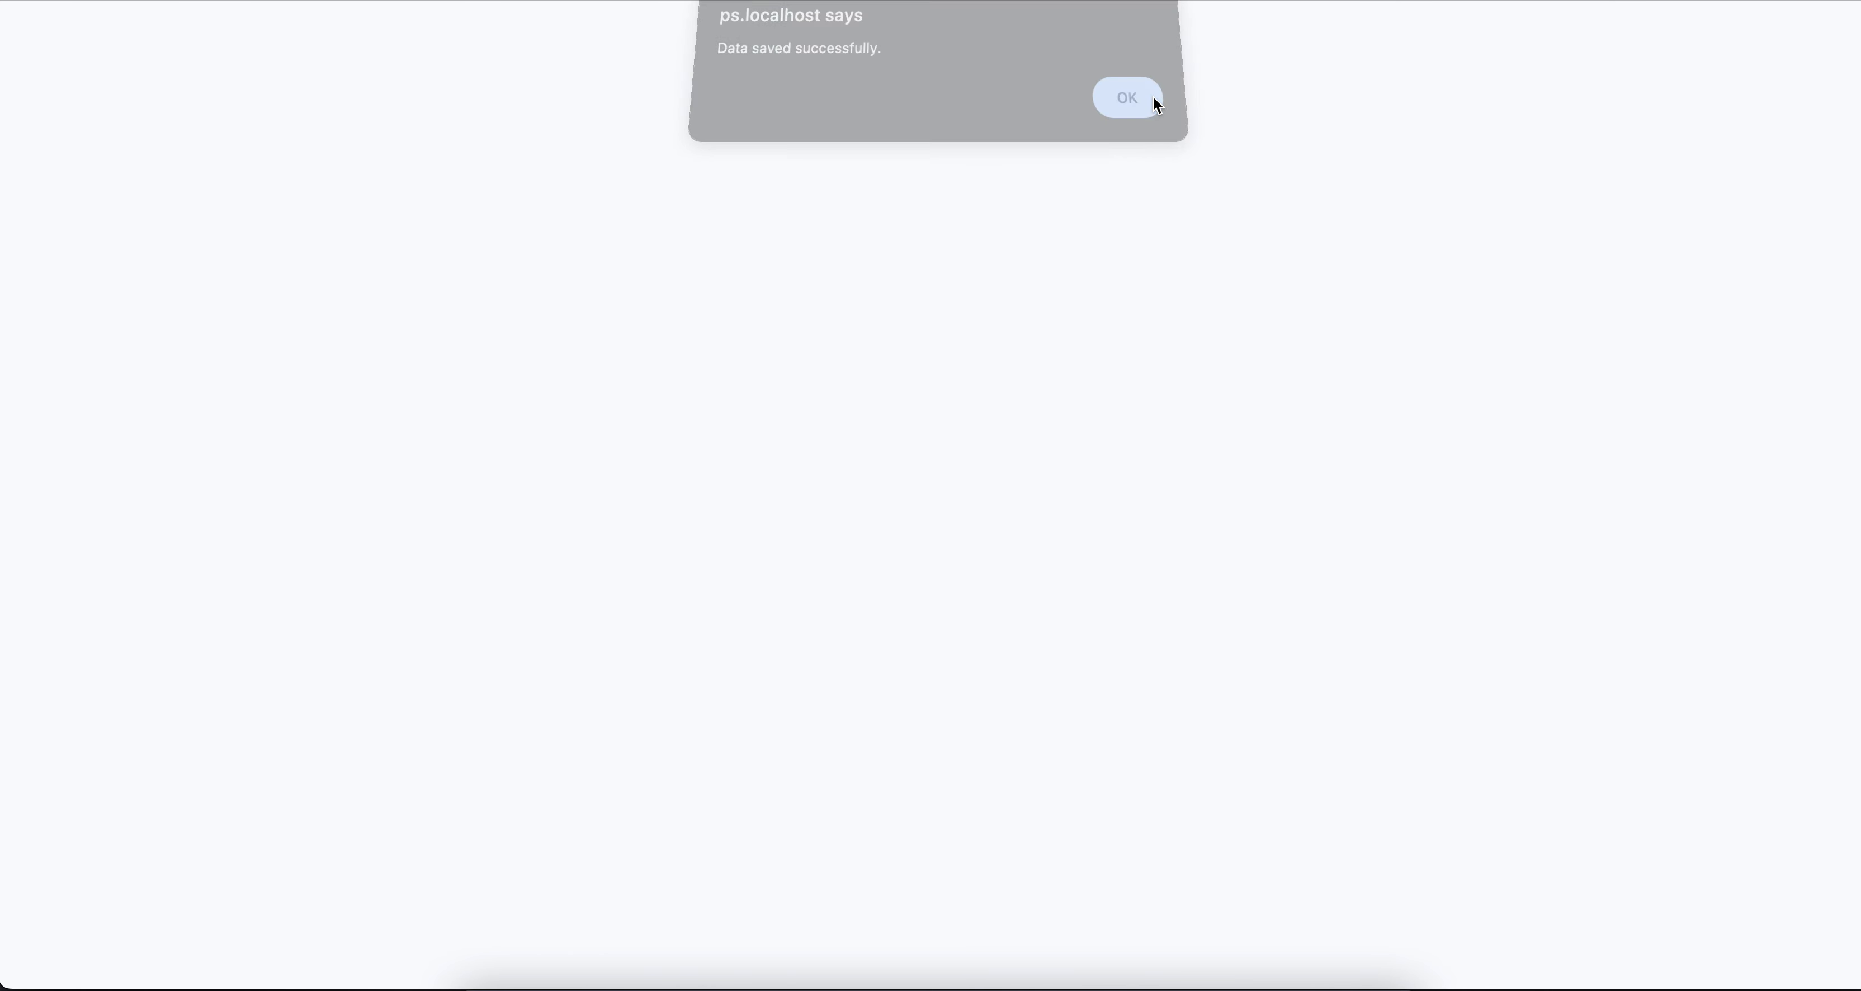
scroll(1084, 515, "down", 5)
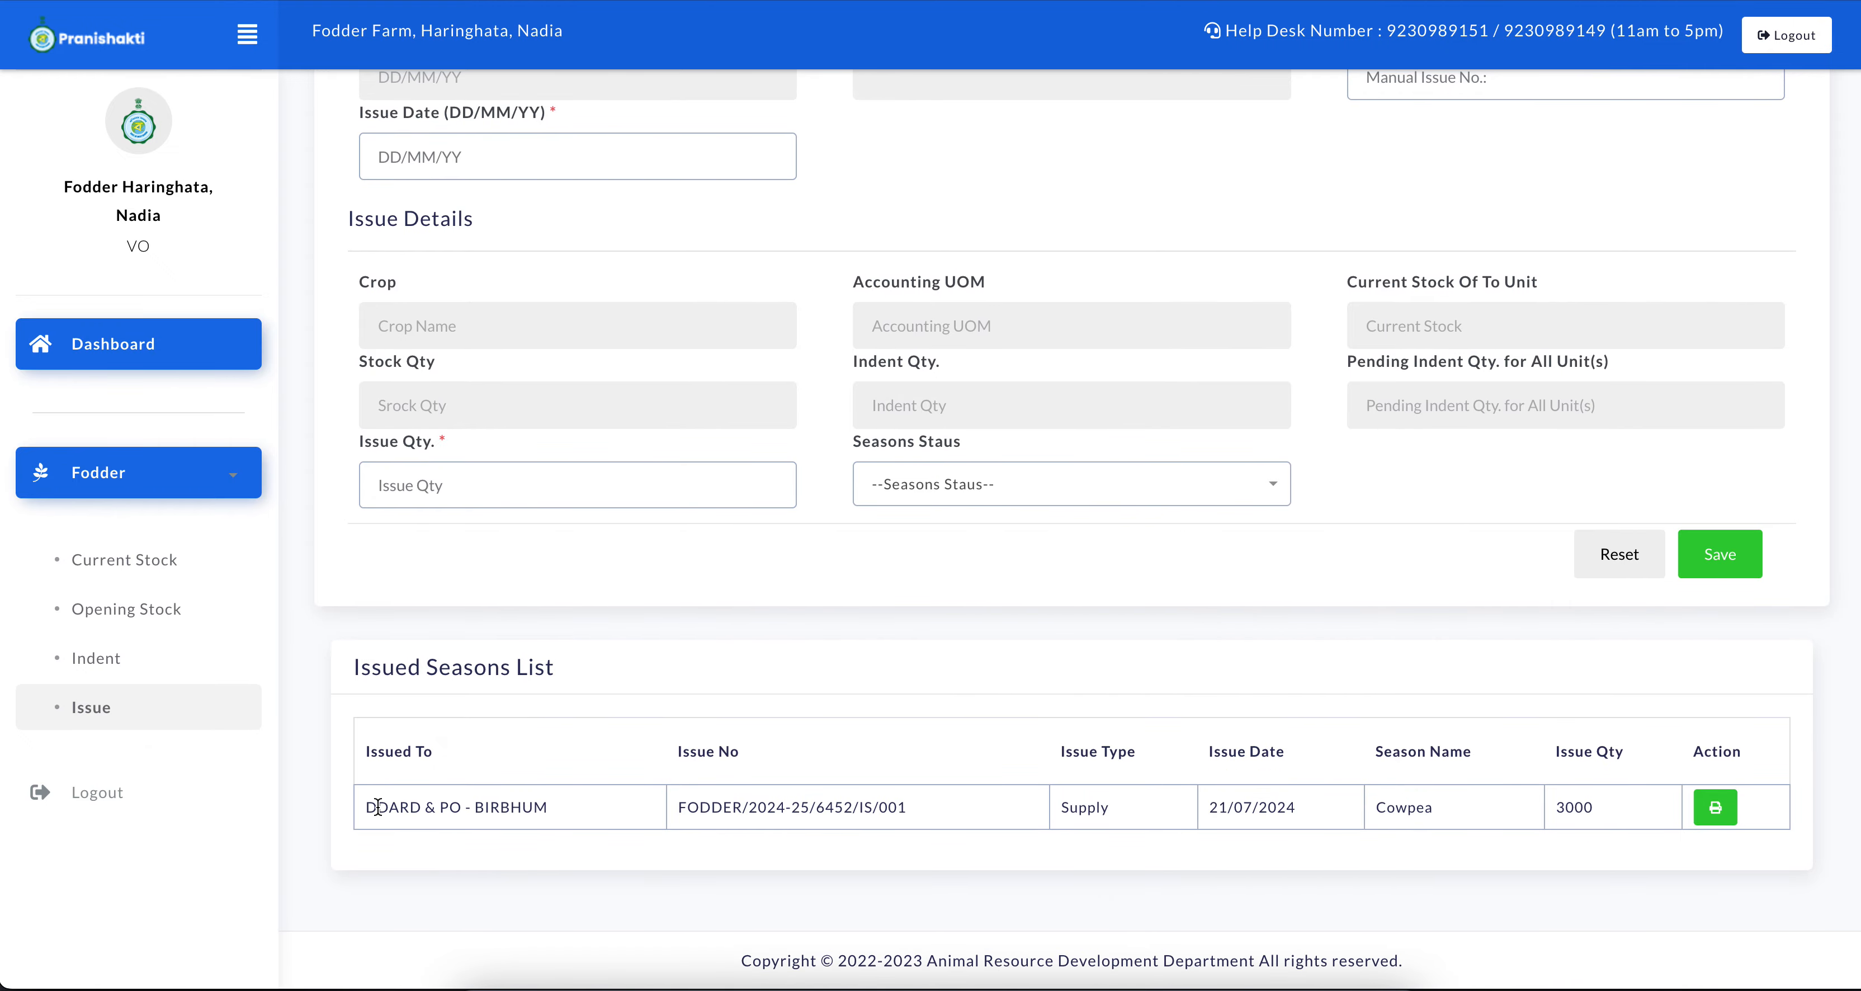
Examine the recipient, issue number and issue quantity of the Cowpea record in the issued seasons list
left_click_drag(377, 806, 415, 805)
left_click_drag(355, 681, 573, 666)
left_click_drag(419, 783, 1378, 792)
left_click(1562, 832)
left_click_drag(1562, 832, 1549, 805)
left_click_drag(1386, 807, 1596, 809)
left_click(1599, 809)
Switch to the Birbhum Deputy Director's session and check the Cowpea quantity among the current stock items
key("ctrl+Up")
left_click(1317, 271)
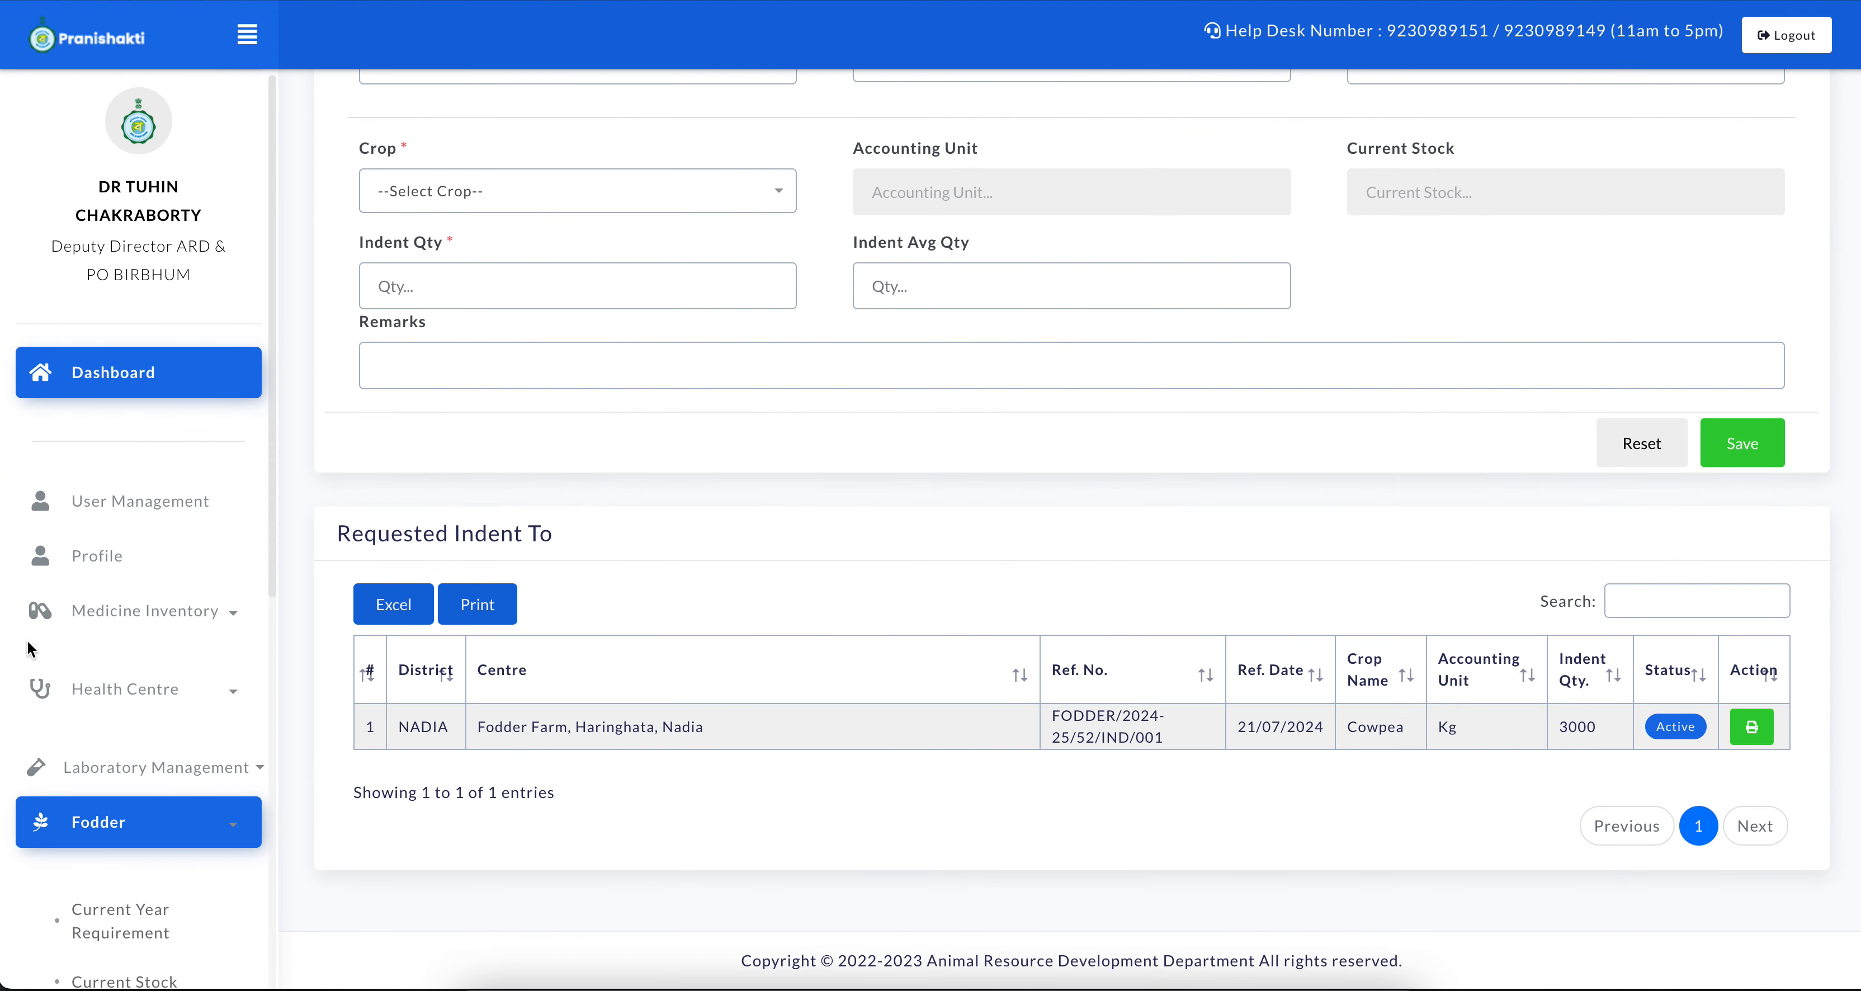
scroll(137, 766, "down", 3)
left_click(147, 772)
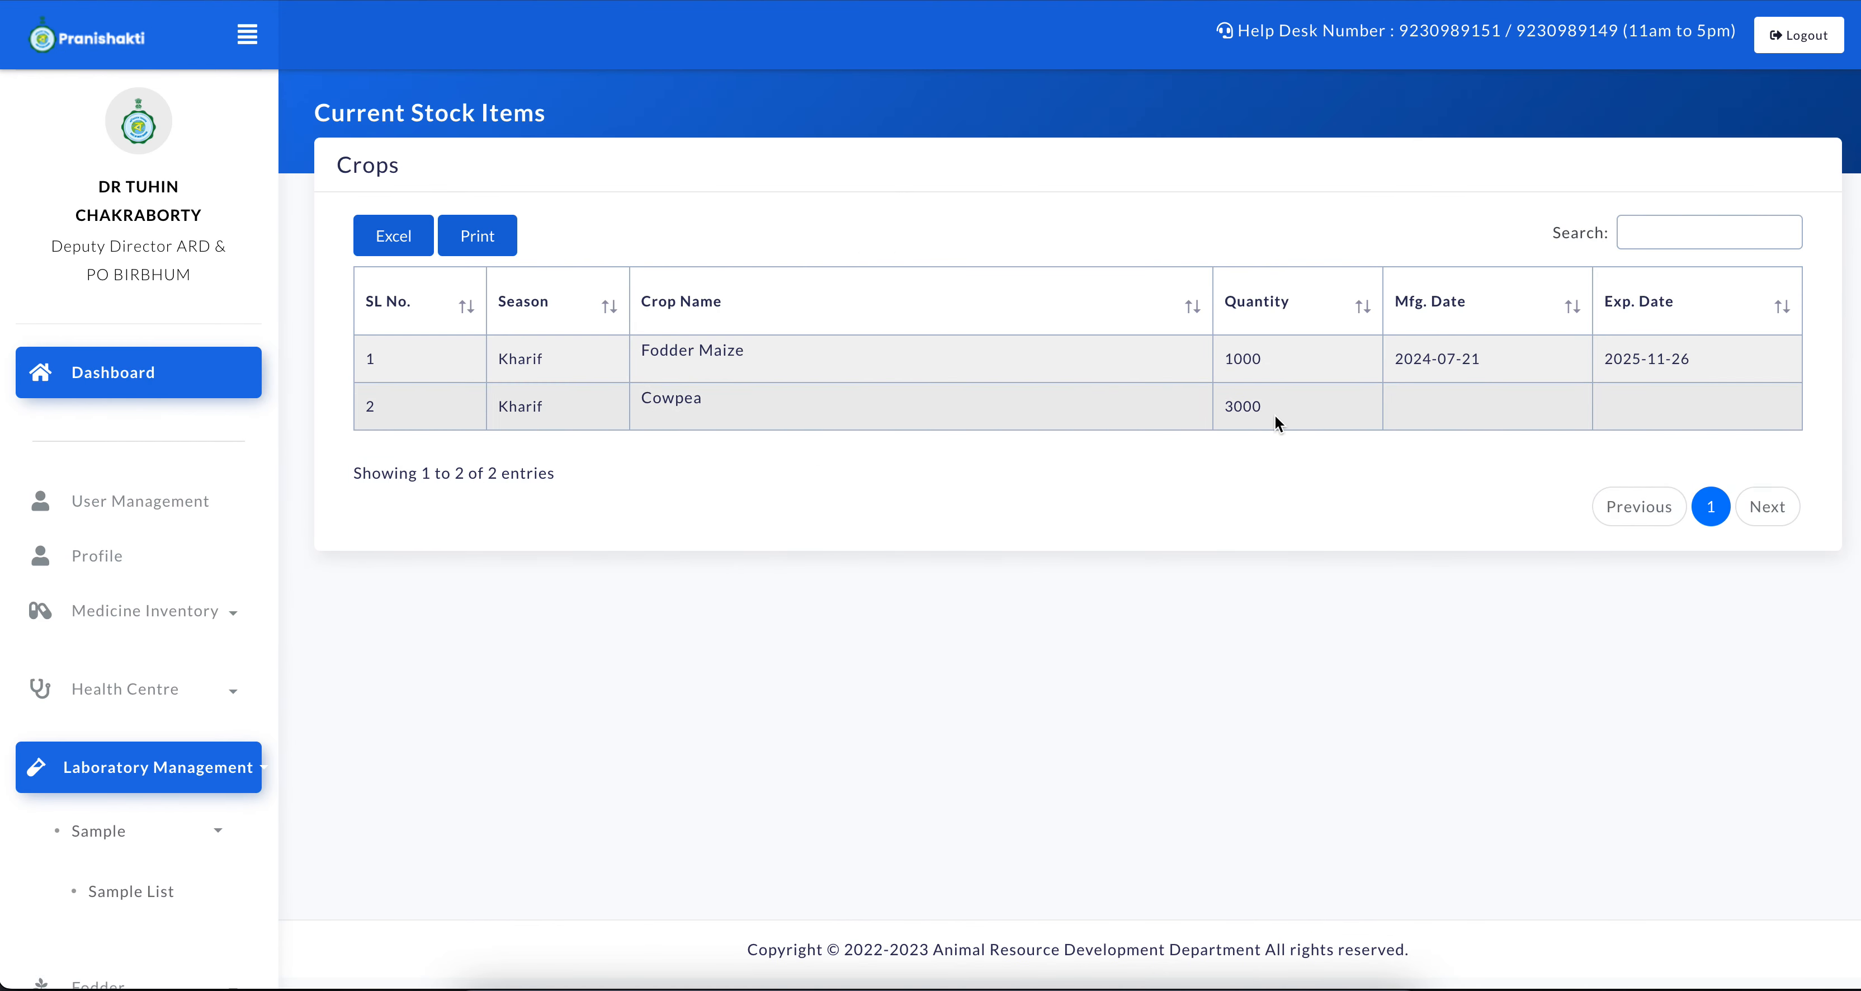
mouse_move(1275, 418)
left_mouse_down()
mouse_move(1188, 408)
mouse_move(1236, 404)
left_mouse_up()
left_click(1281, 398)
left_click(825, 523)
Open the fodder indent form and review which fodder farms can be chosen as the unit, without selecting one
scroll(97, 807, "down", 3)
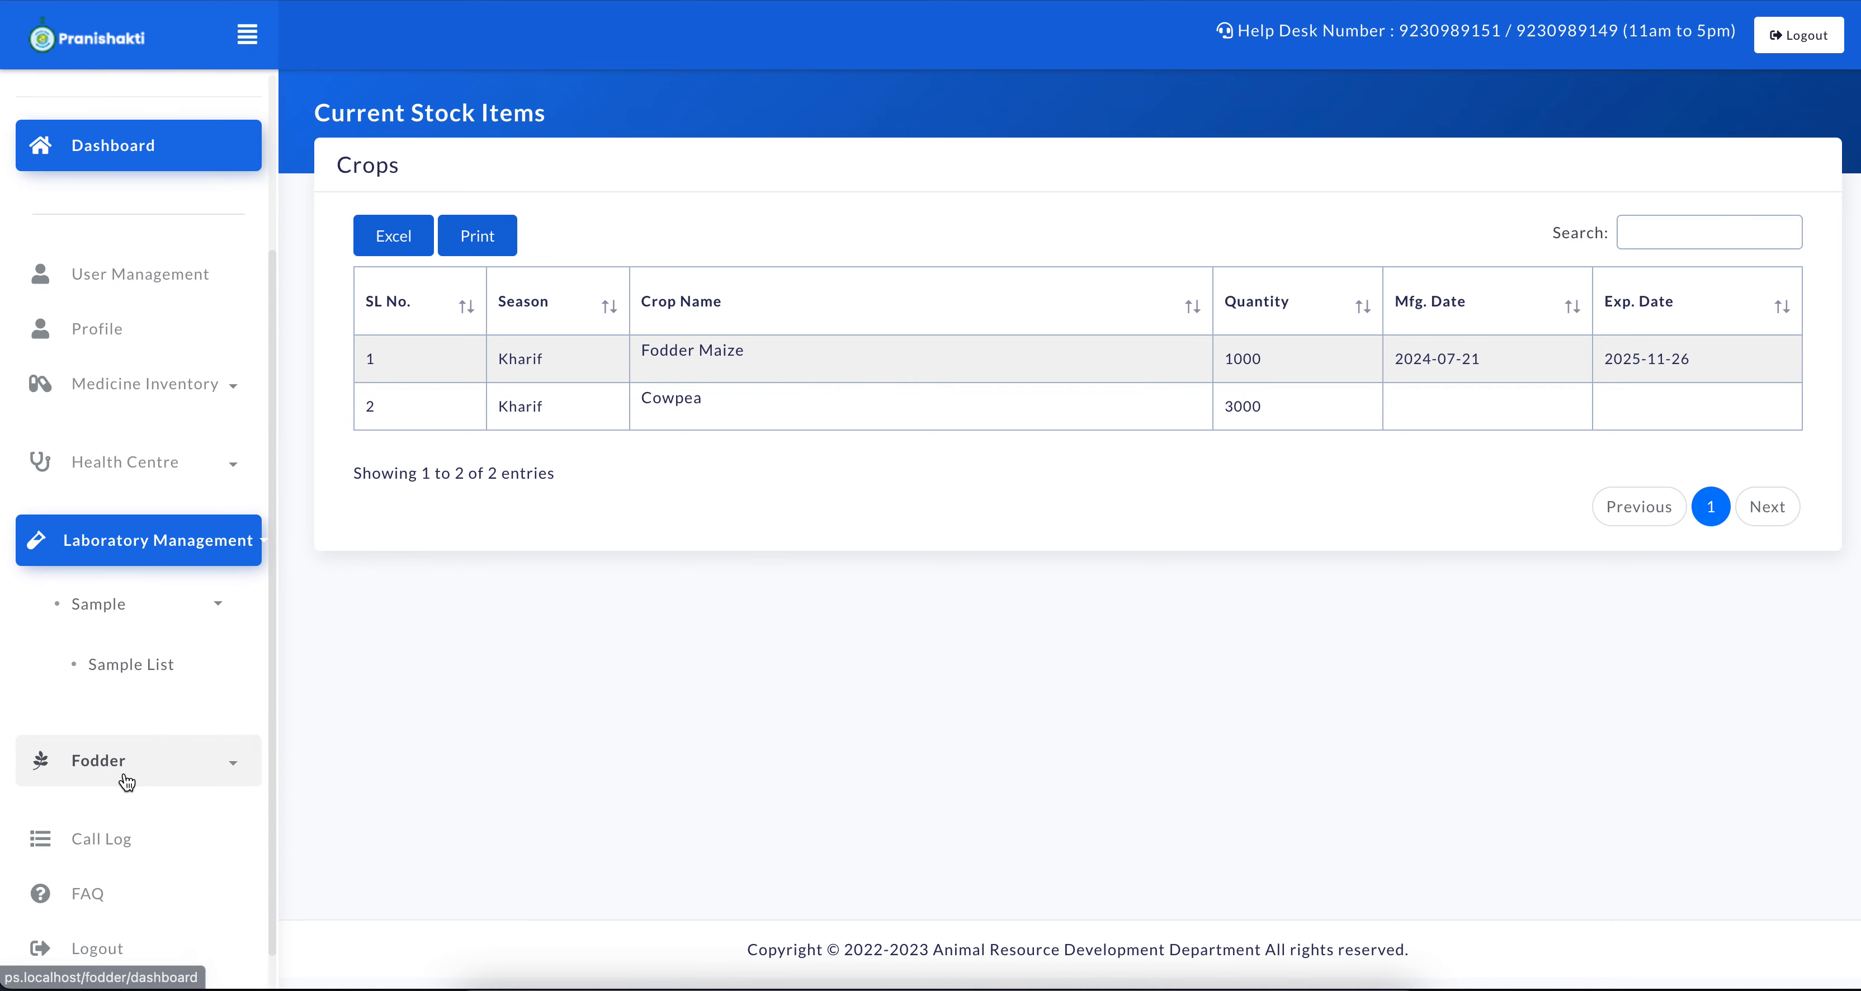
scroll(125, 776, "down", 1)
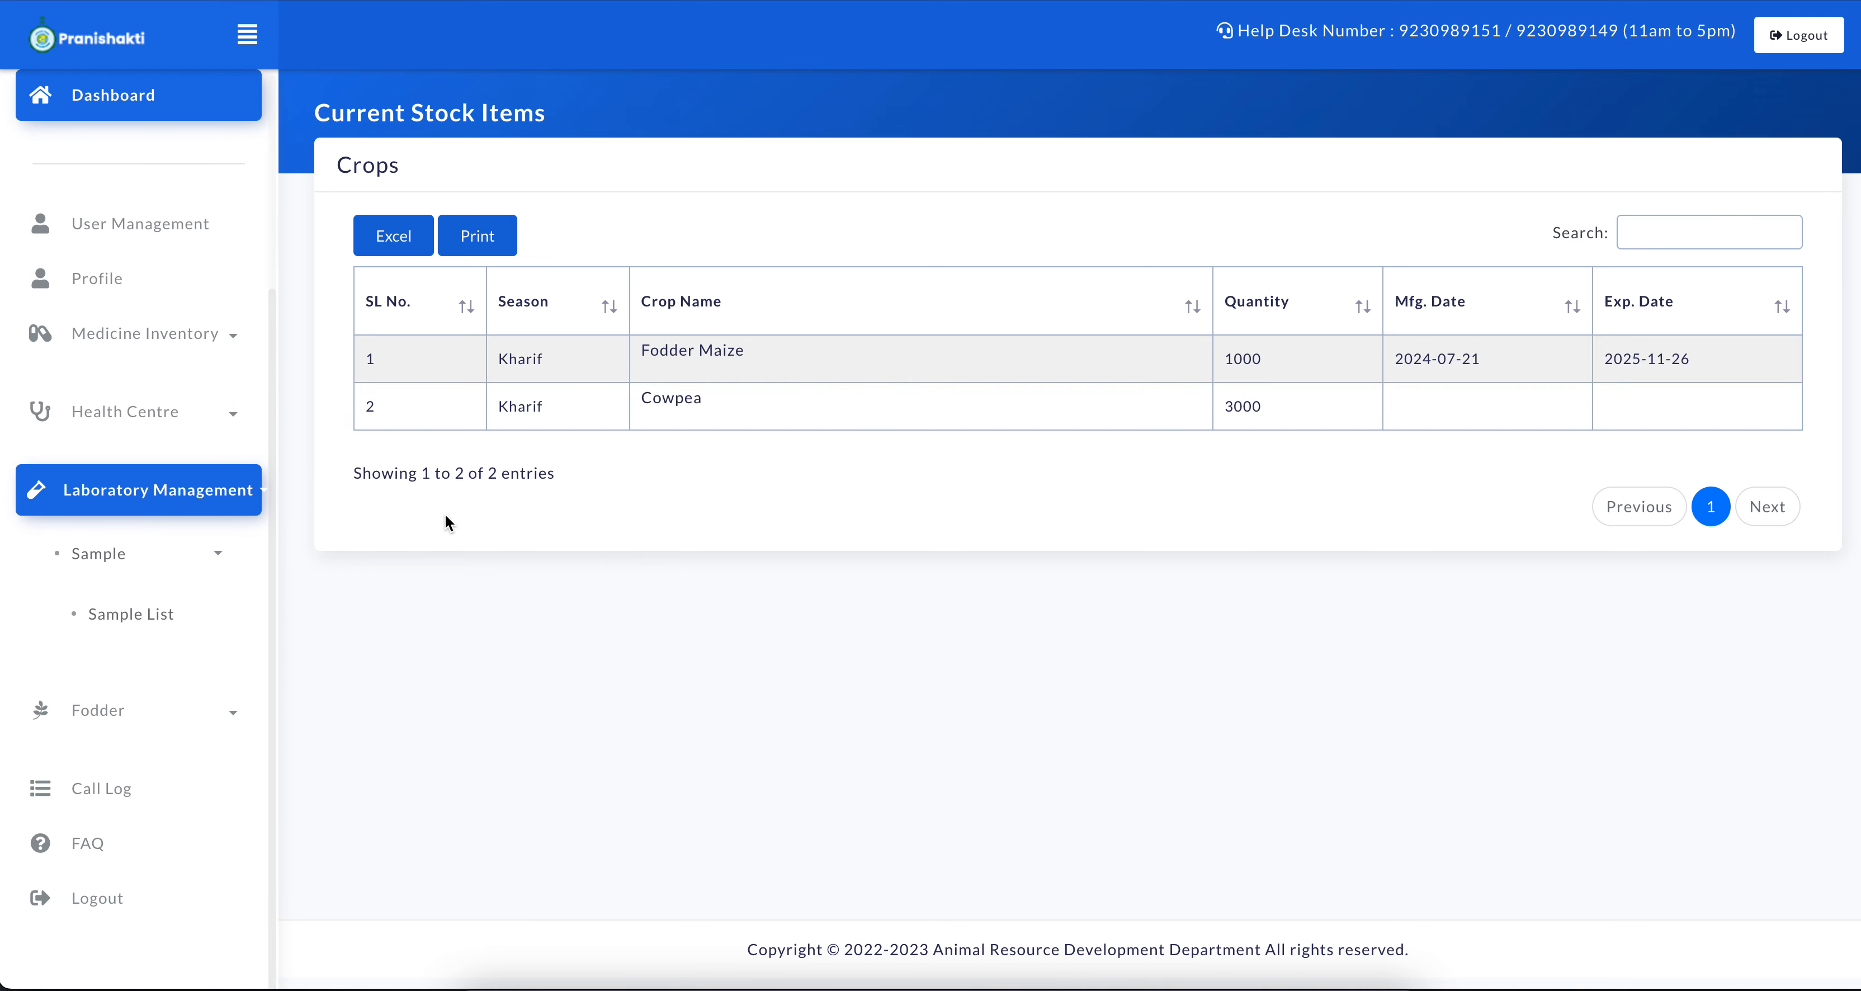
left_click(160, 732)
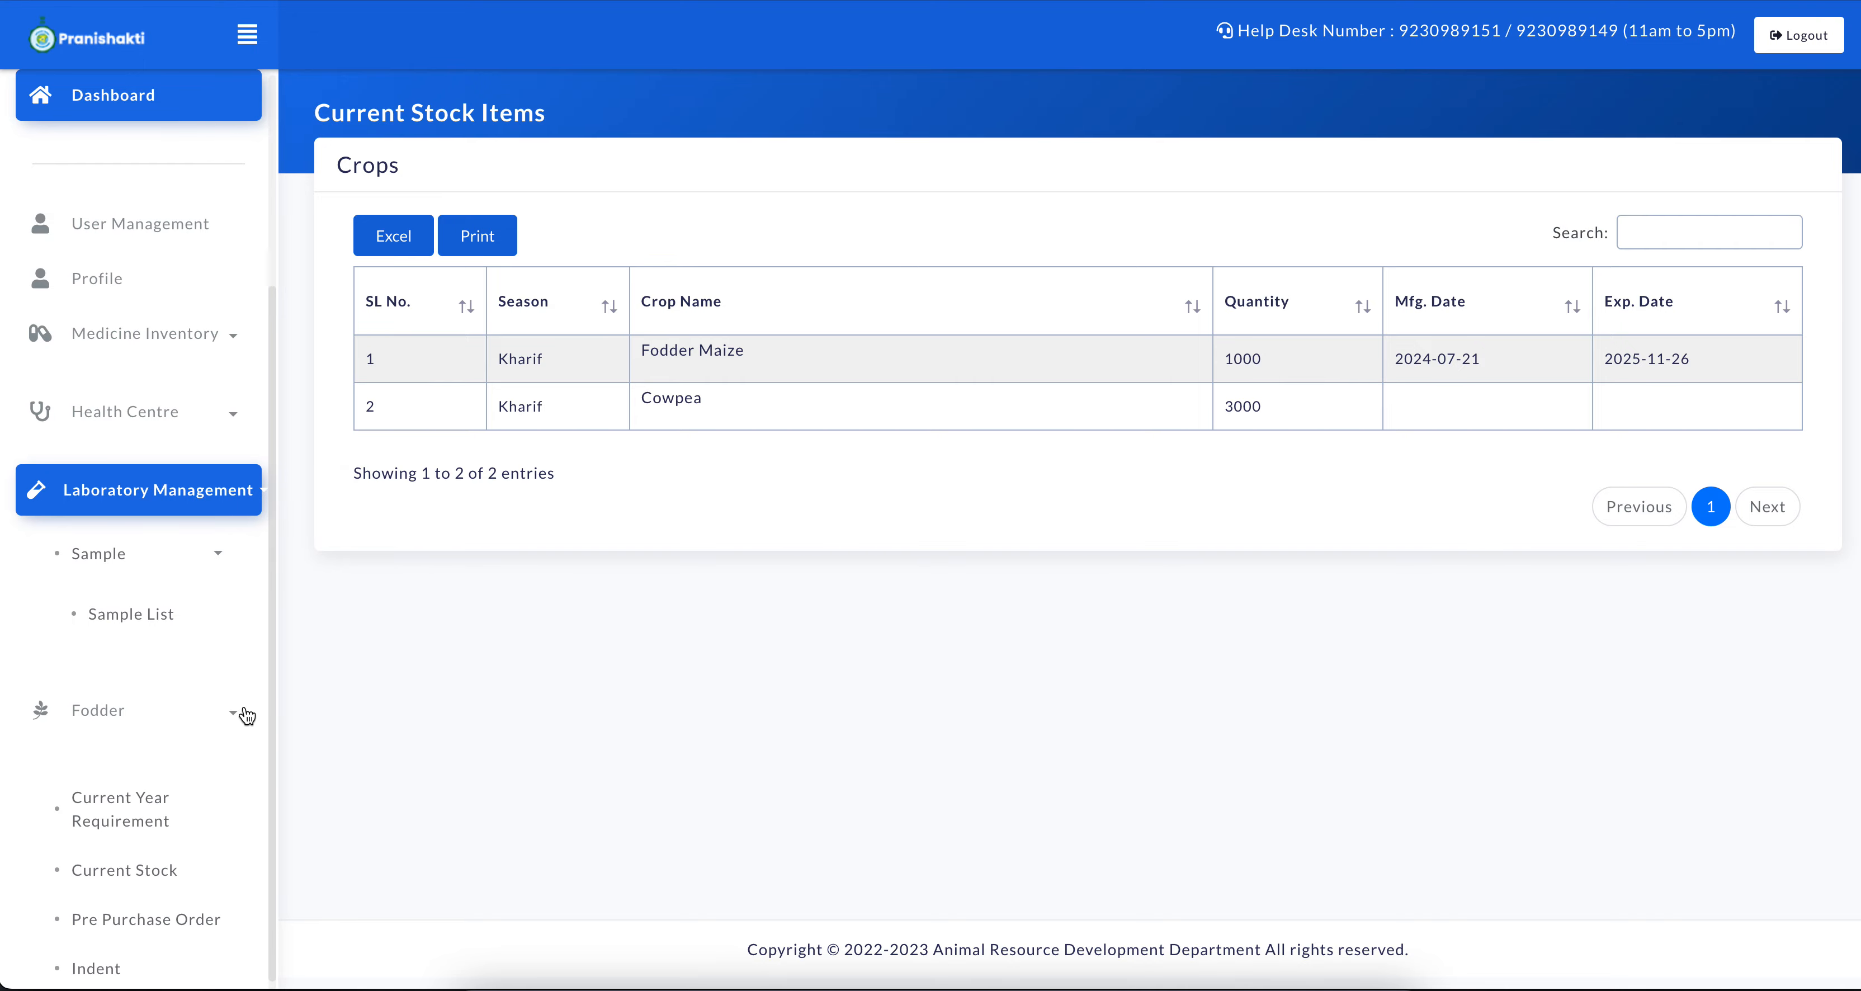
scroll(240, 714, "down", 3)
left_click(96, 712)
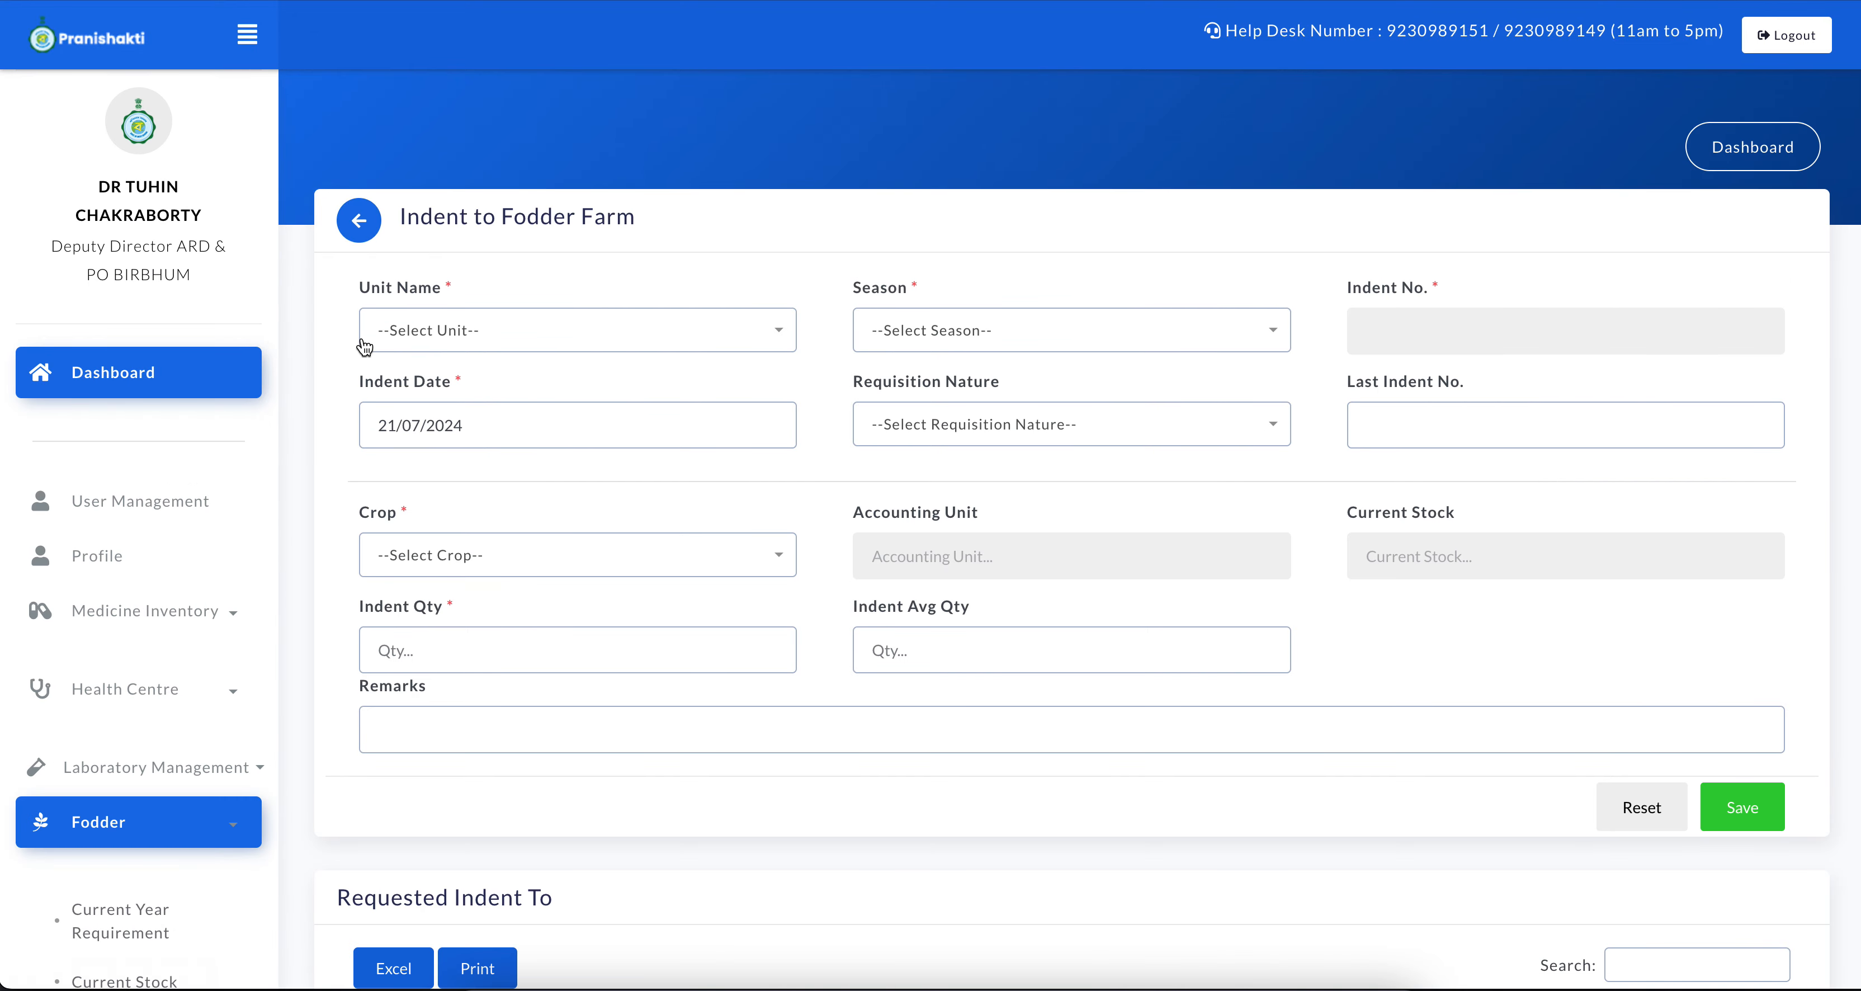
left_click(420, 325)
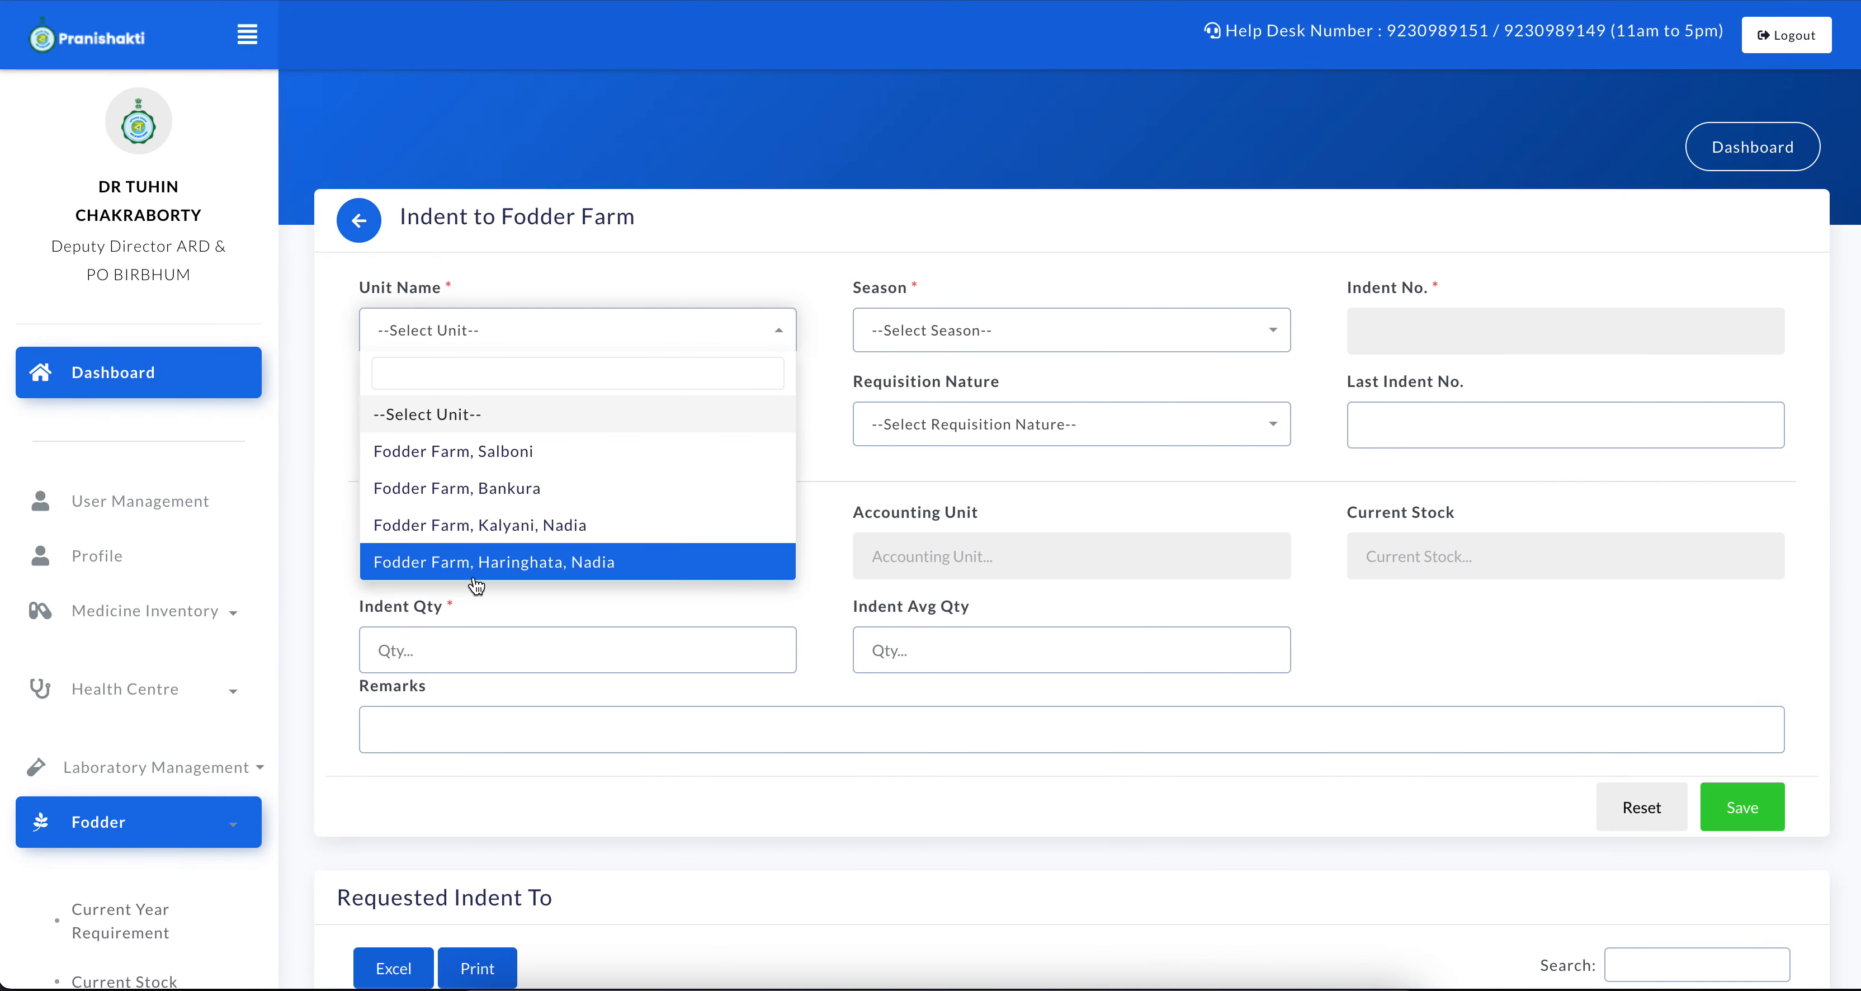
left_click(443, 239)
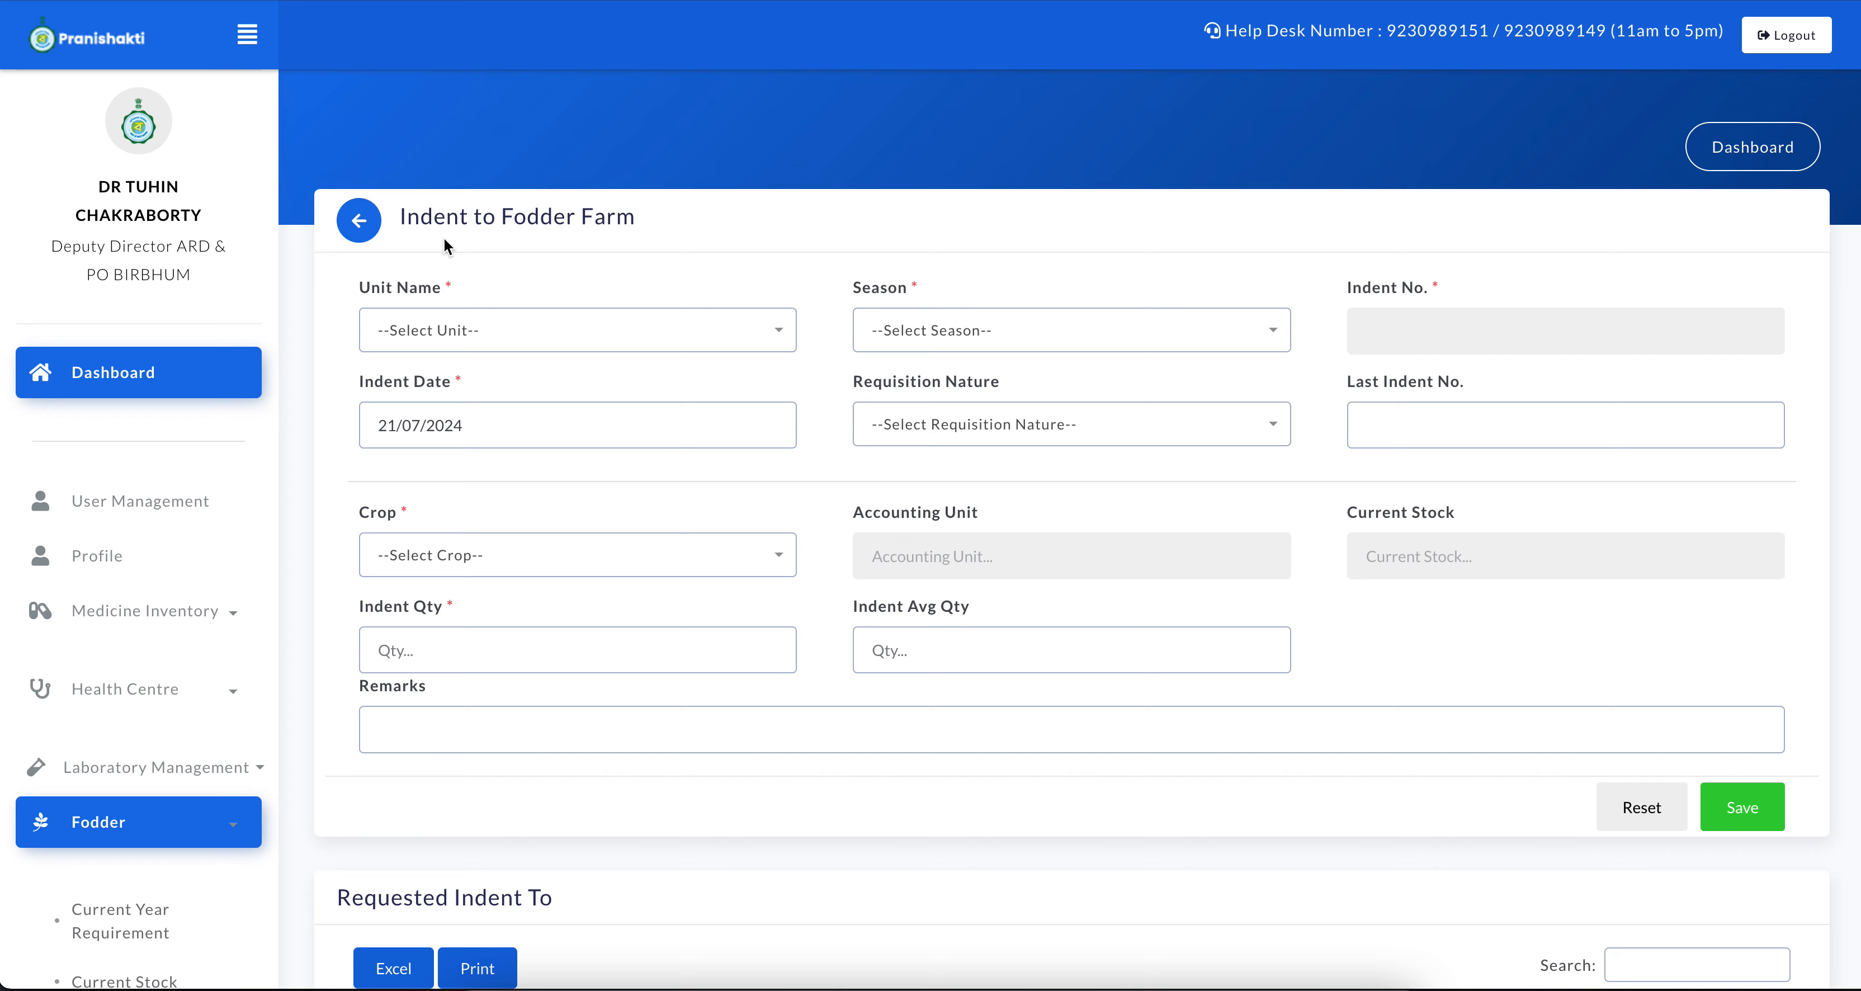
scroll(63, 631, "down", 6)
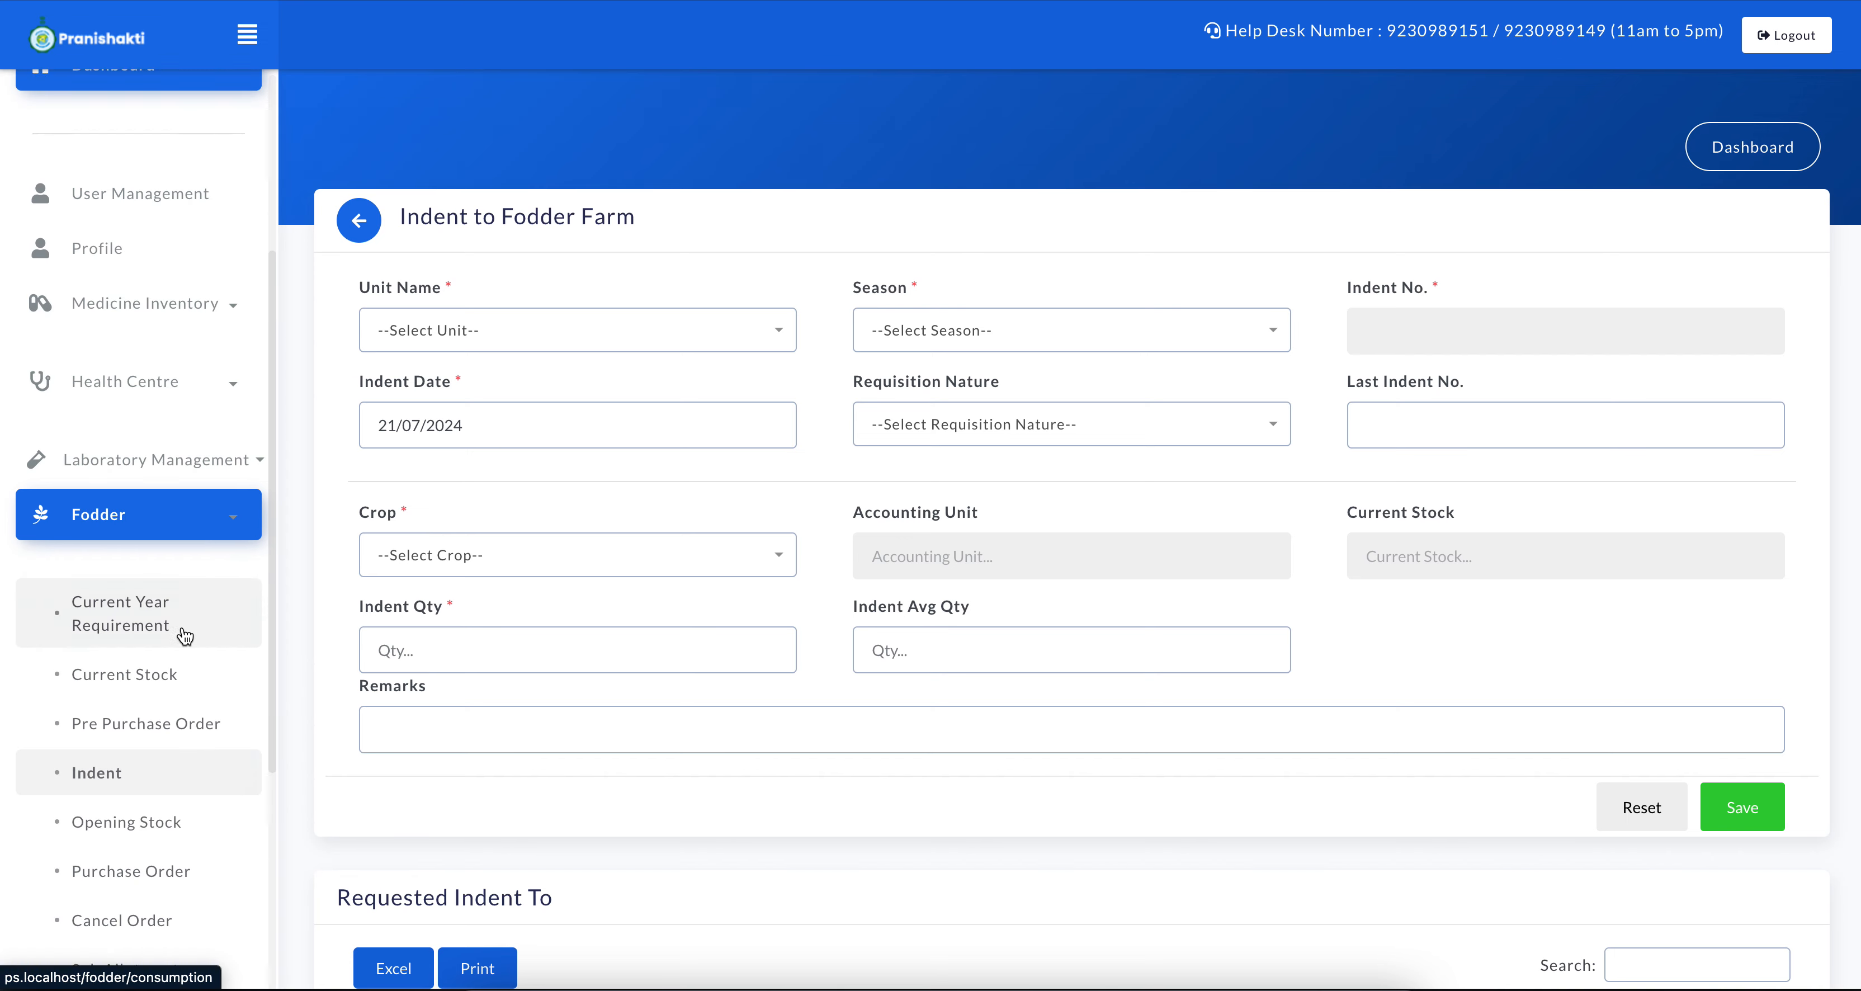